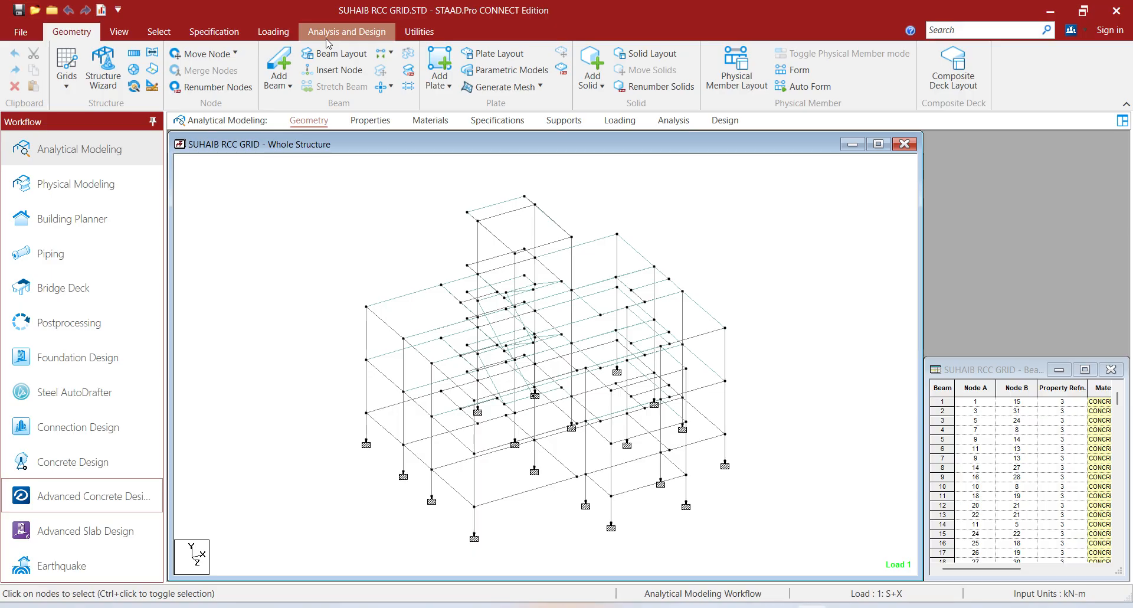
- Run the structural analysis and open the resulting output file
left_click(328, 34)
left_click(239, 60)
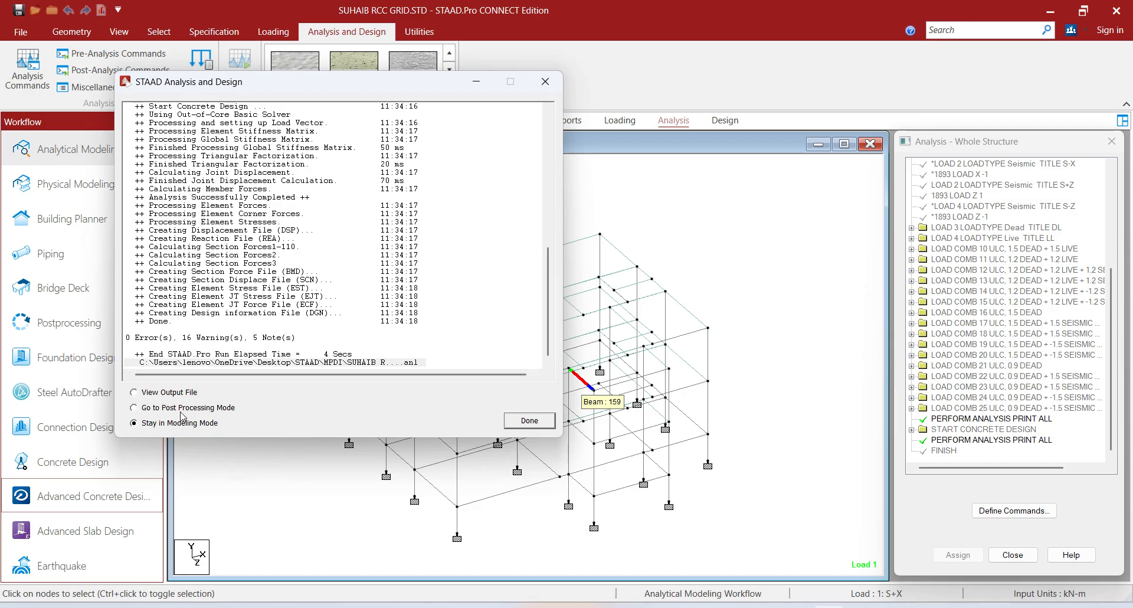
left_click(177, 393)
left_click(529, 420)
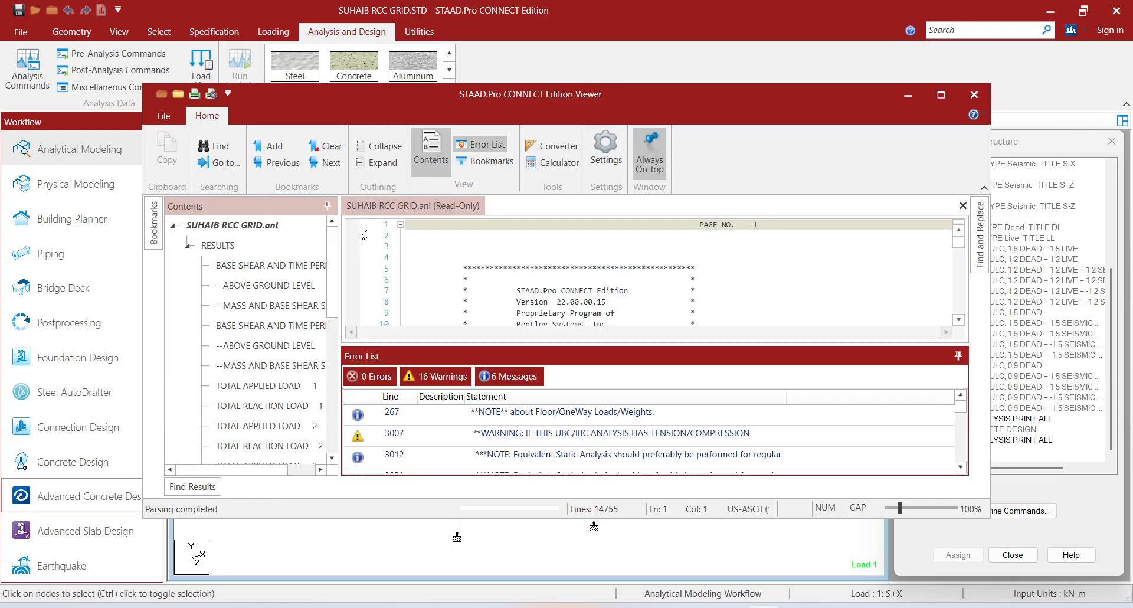
- Review the warnings in the output file's error list with the messages filtered out, and close the viewer
left_click(438, 378)
left_click(508, 376)
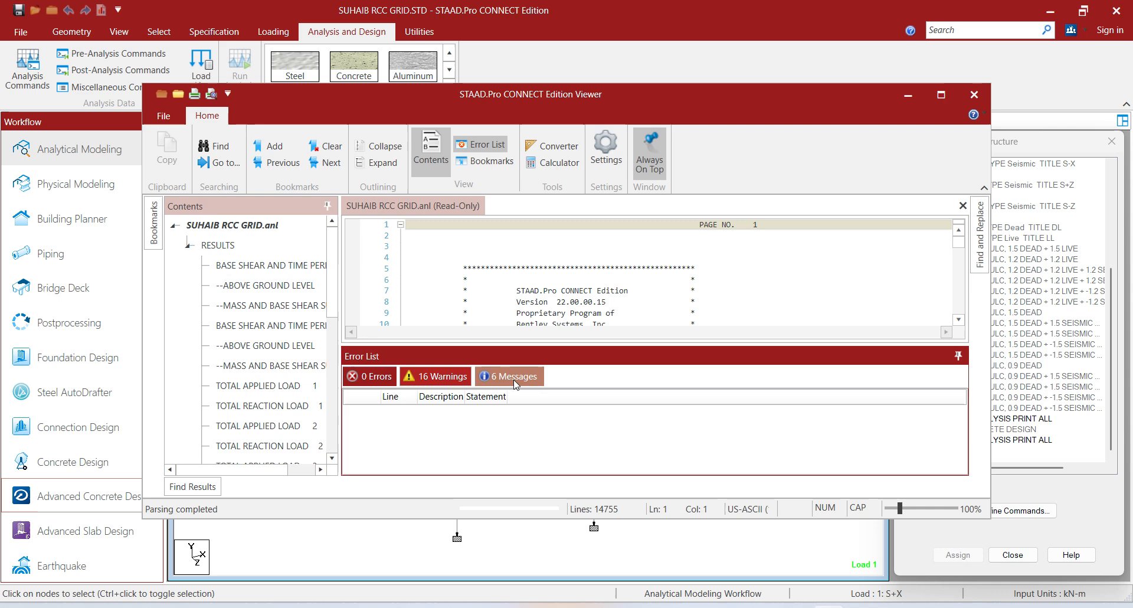
left_click(460, 381)
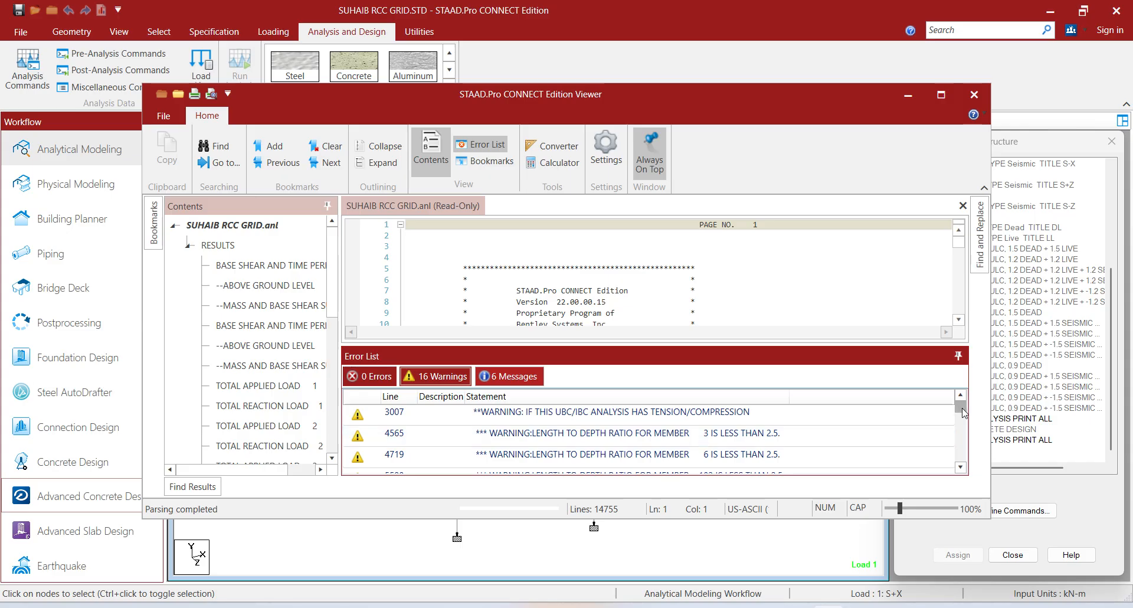
mouse_move(964, 413)
left_mouse_down()
mouse_move(963, 466)
mouse_move(963, 410)
left_mouse_up()
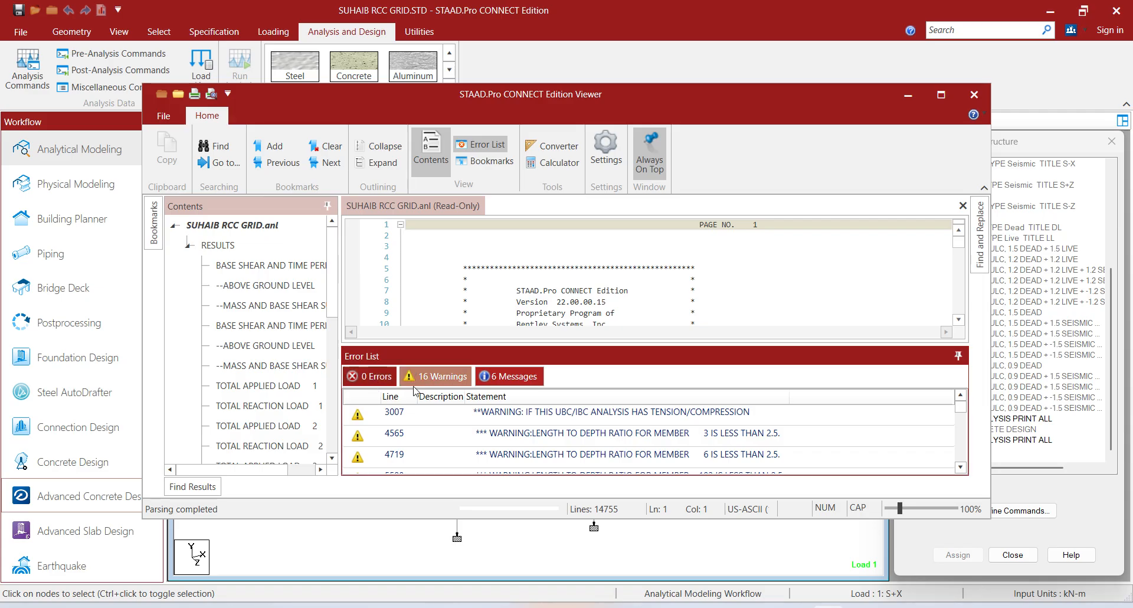
left_click(974, 94)
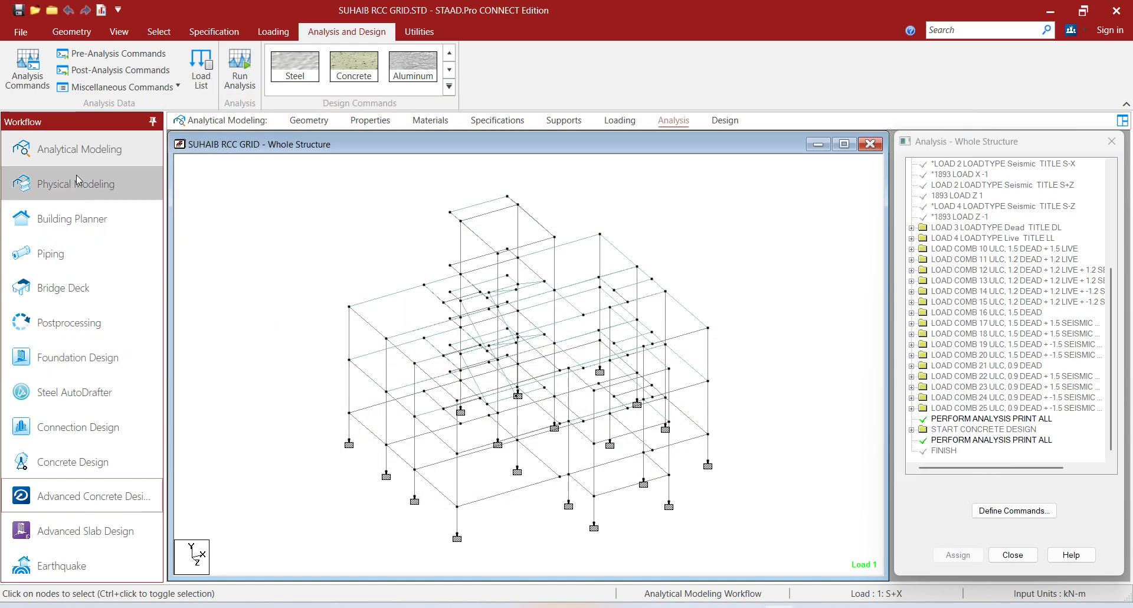
- Switch to the Postprocessing workflow with all load cases included and show the beam results
left_click(90, 322)
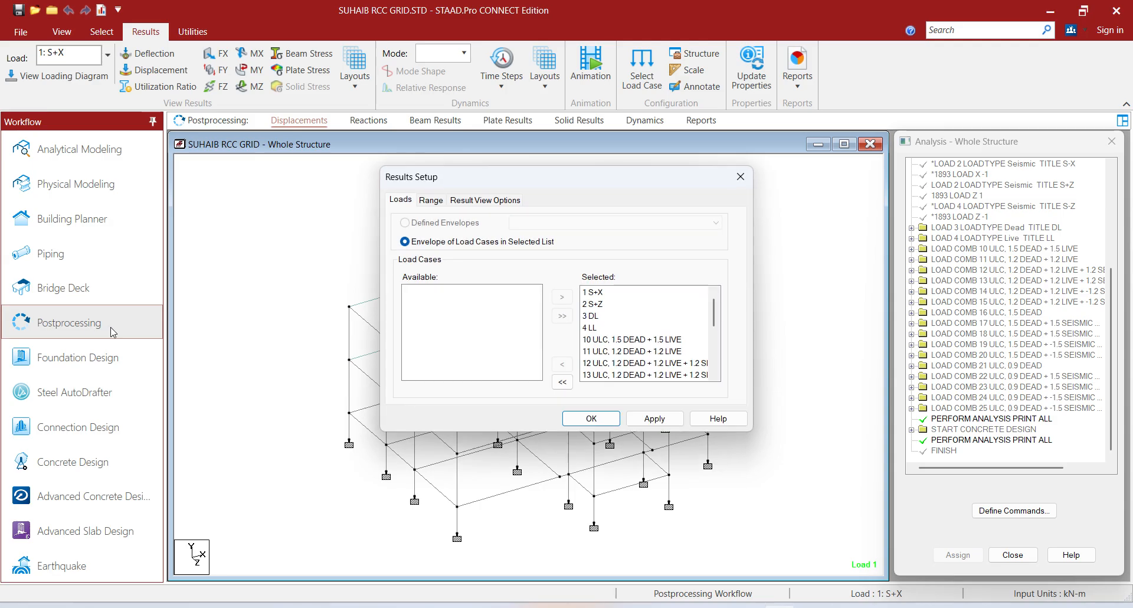
left_click(647, 419)
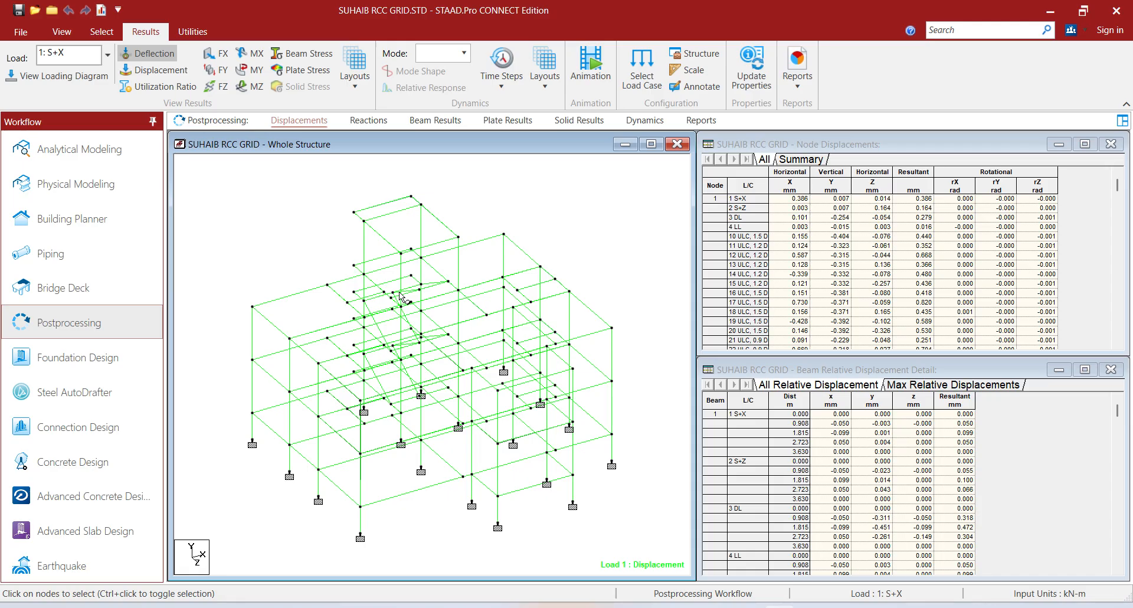
left_click(436, 120)
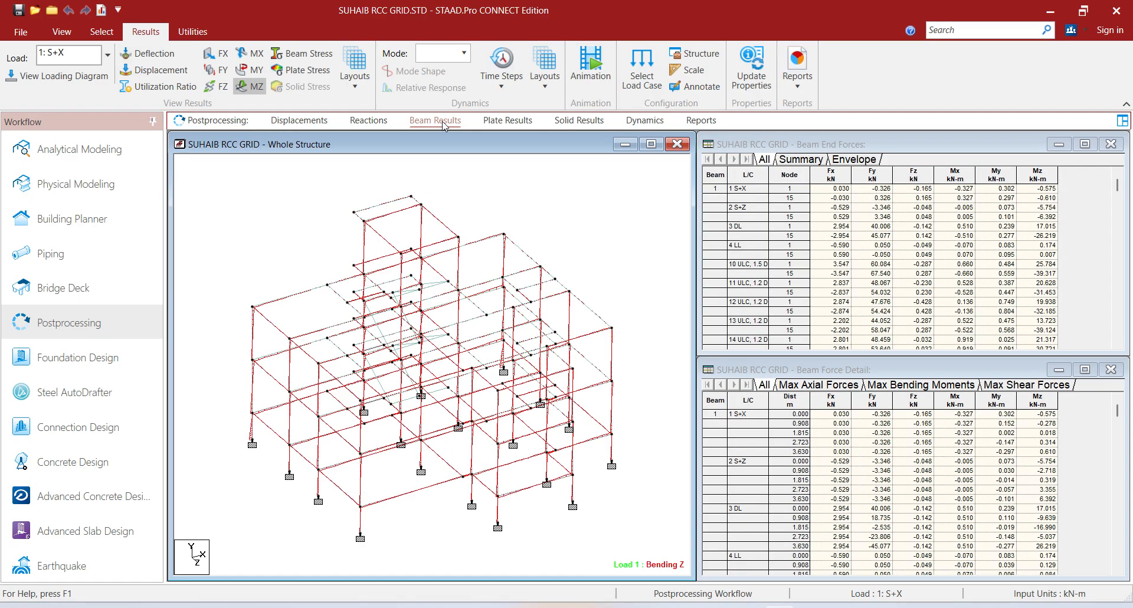
- Display the bending moment diagrams for load combination 10: ULC, 1.5 DEAD + 1.5 LIVE
left_click(108, 56)
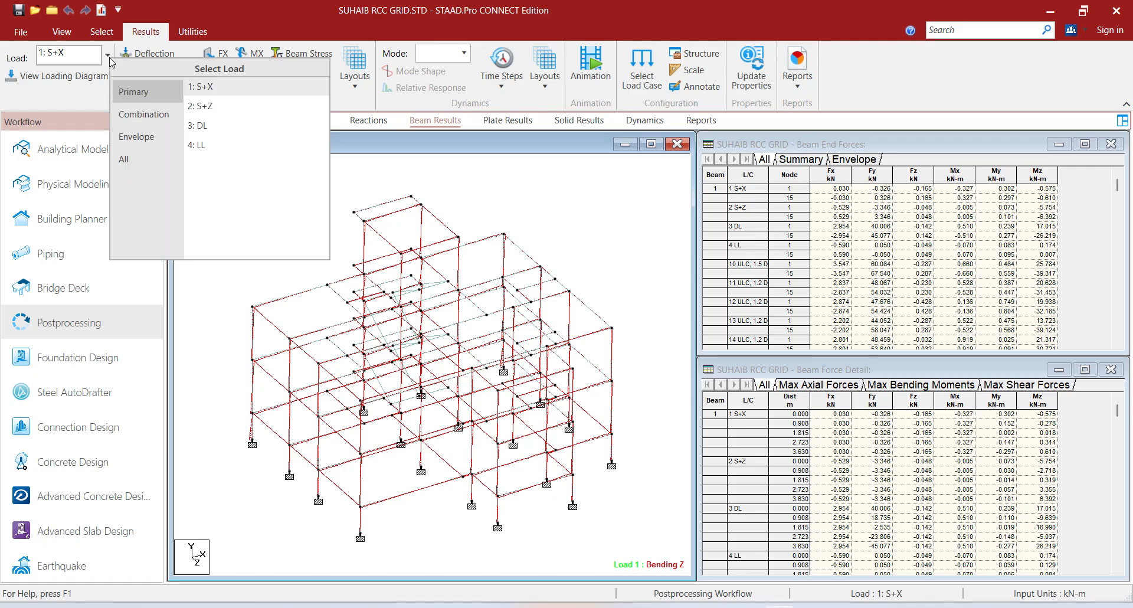
left_click(118, 116)
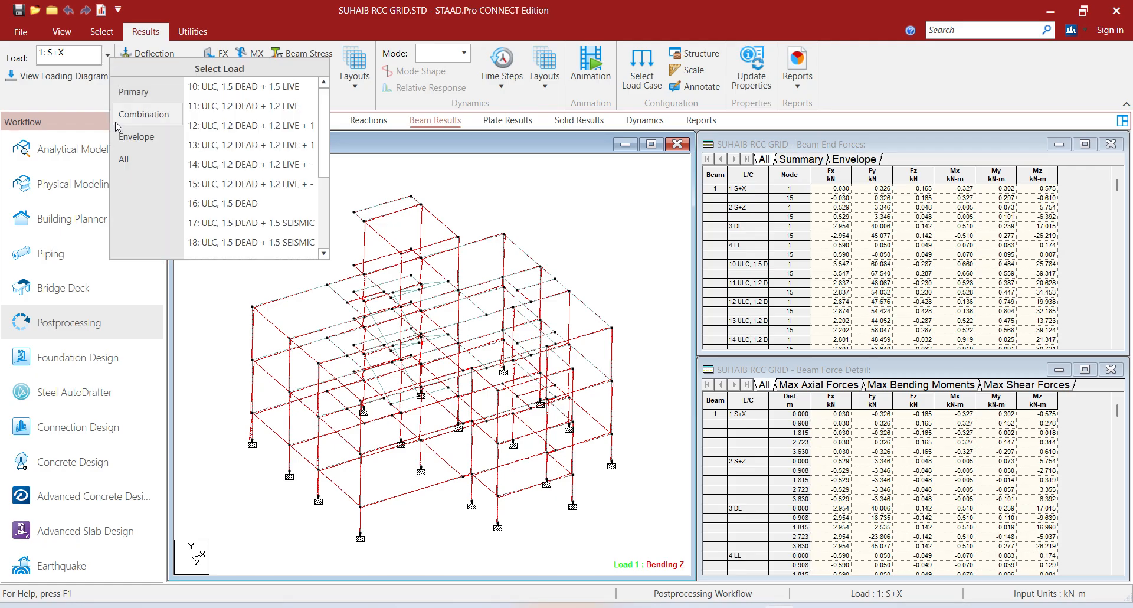
left_click(272, 87)
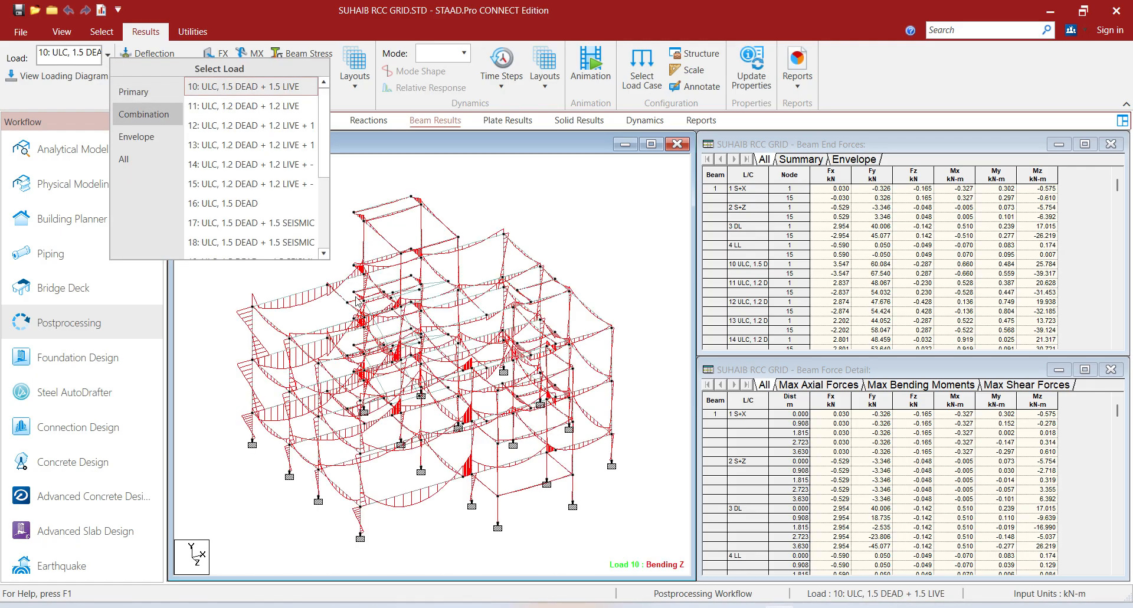
left_click(473, 183)
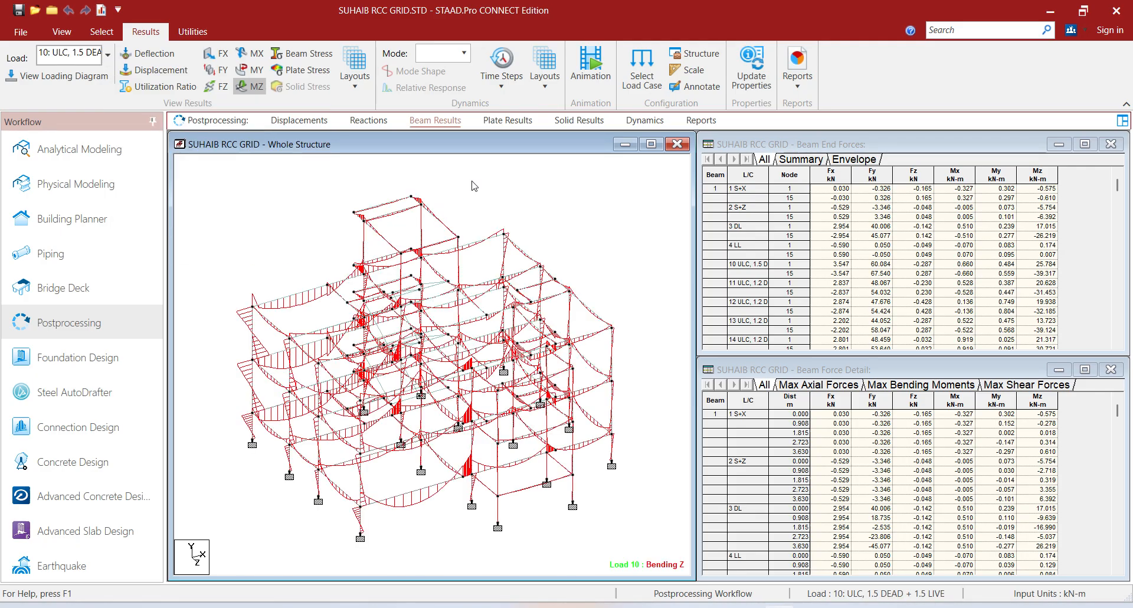
- View the shear and bending details of beam 322, comparing Bending-Z under load cases 2:S+Z and 1:S+X
double_click(292, 300)
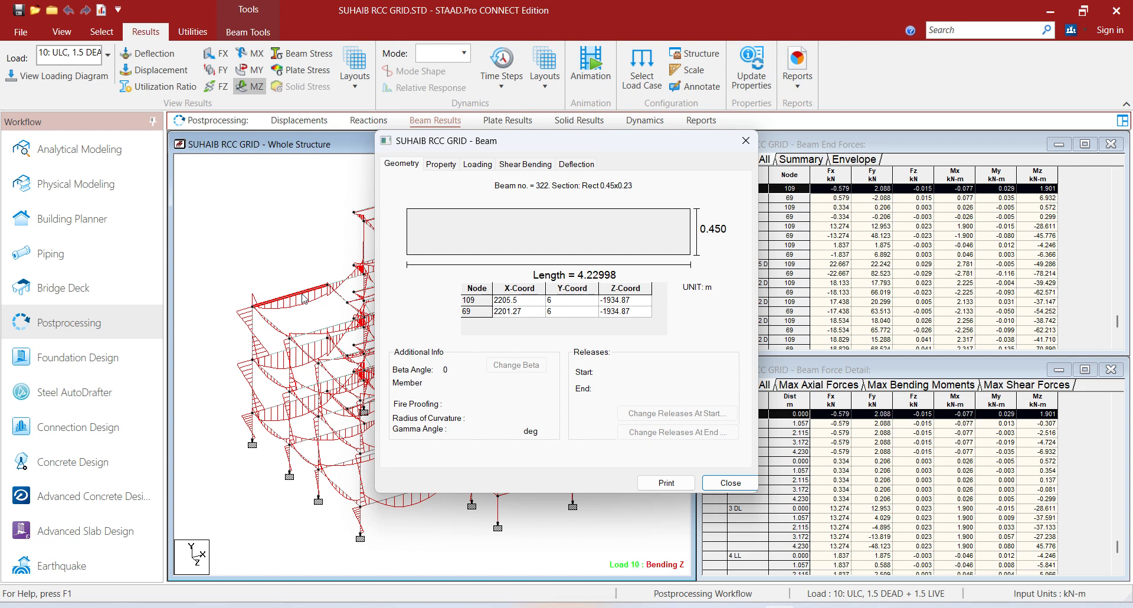
left_click(531, 168)
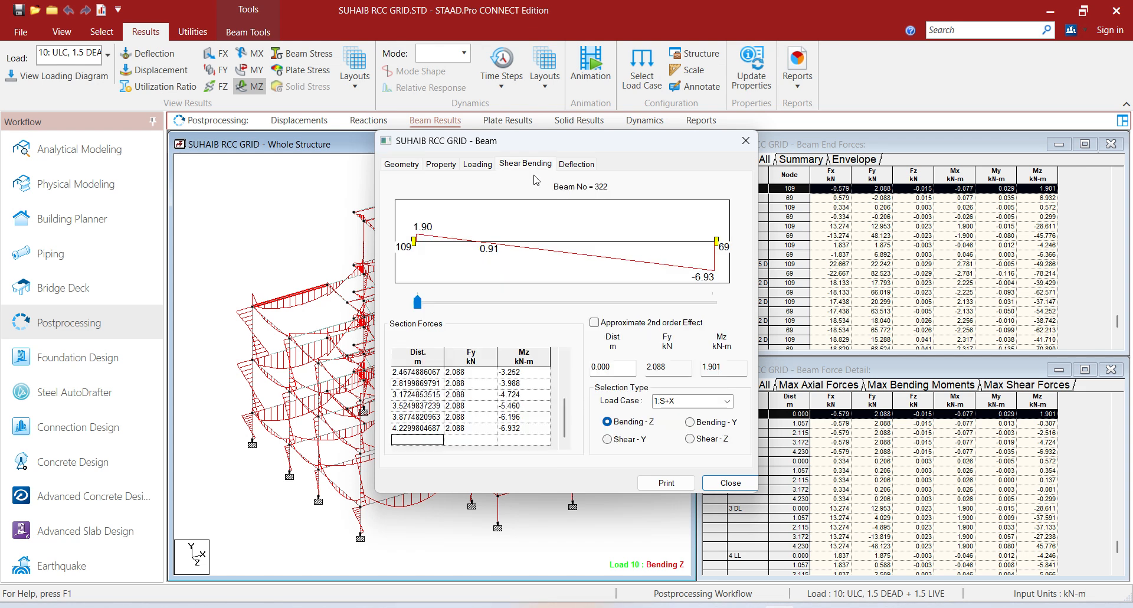
left_click(728, 401)
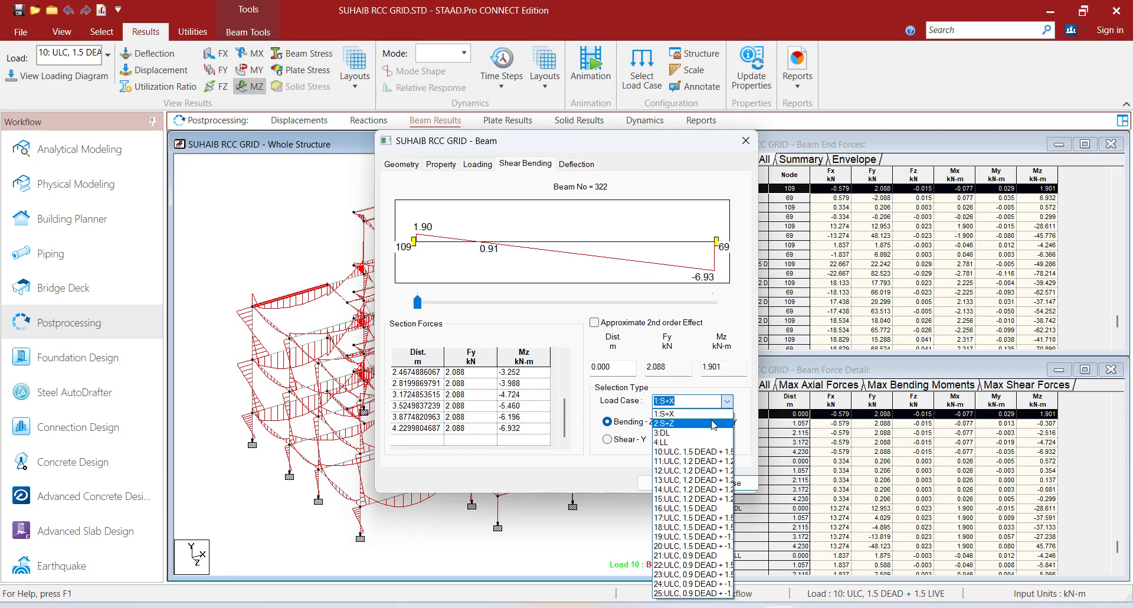
left_click(714, 423)
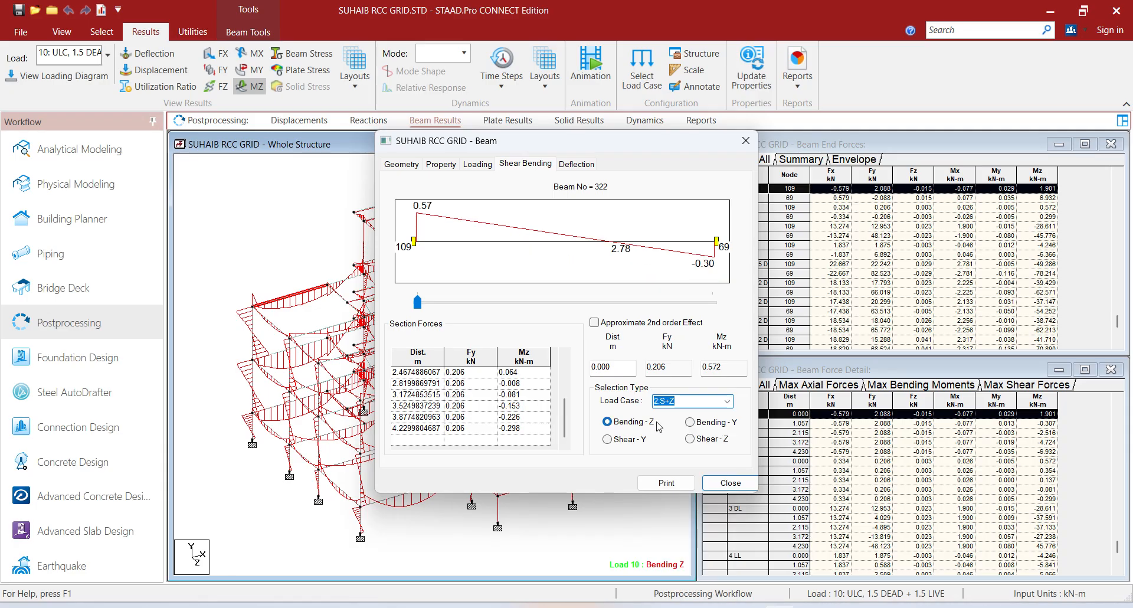
left_click(727, 401)
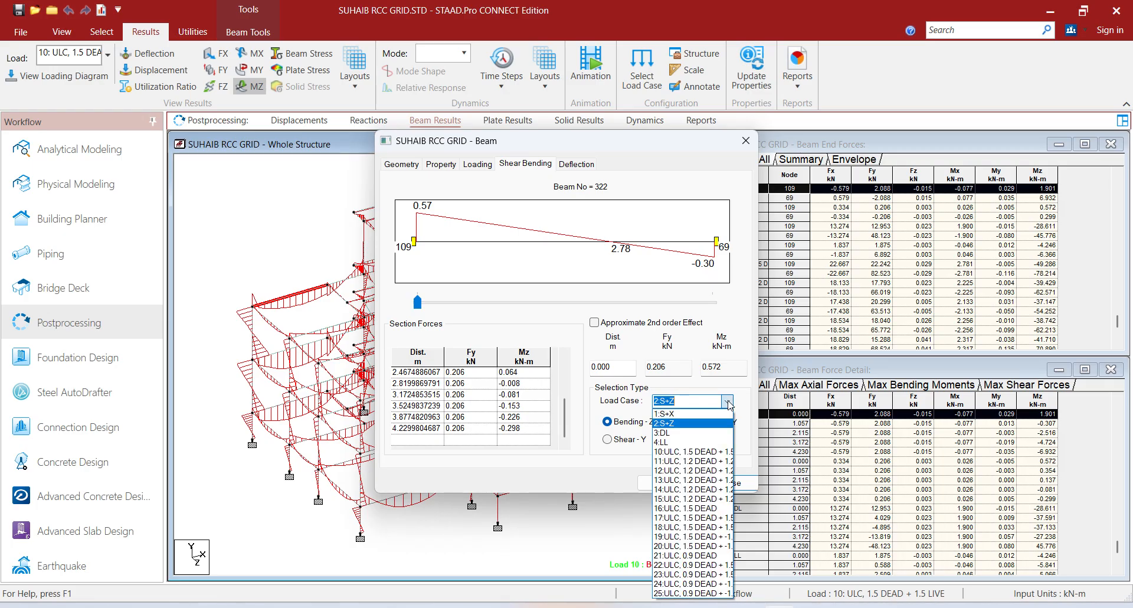
left_click(710, 418)
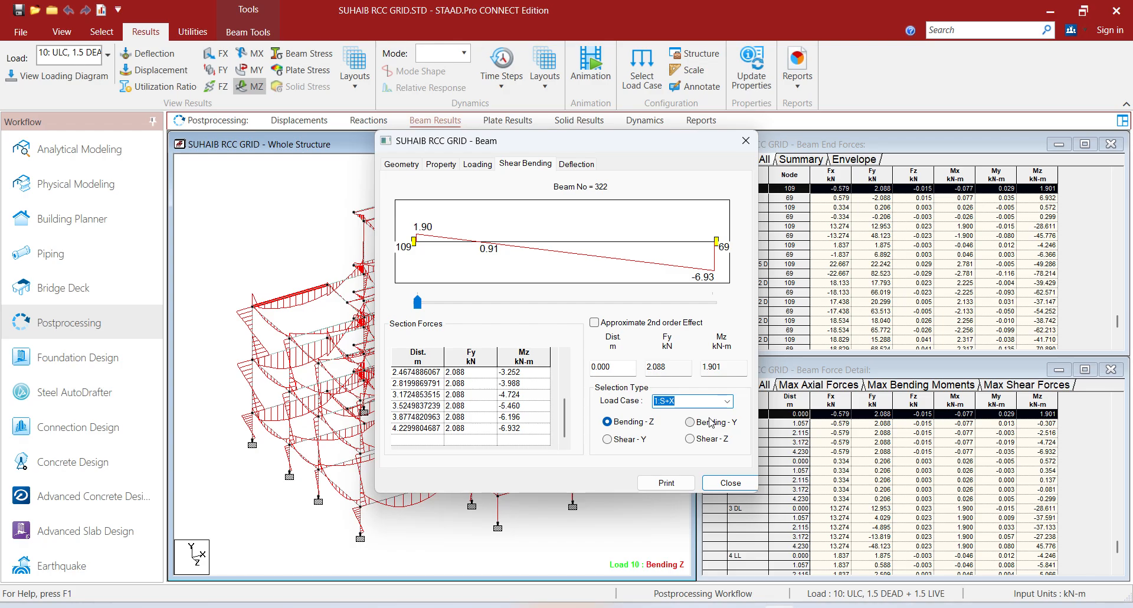
- Examine beam 322's Bending-Z diagram under each successive load case up to combination 17
key("Down")
key("Down")
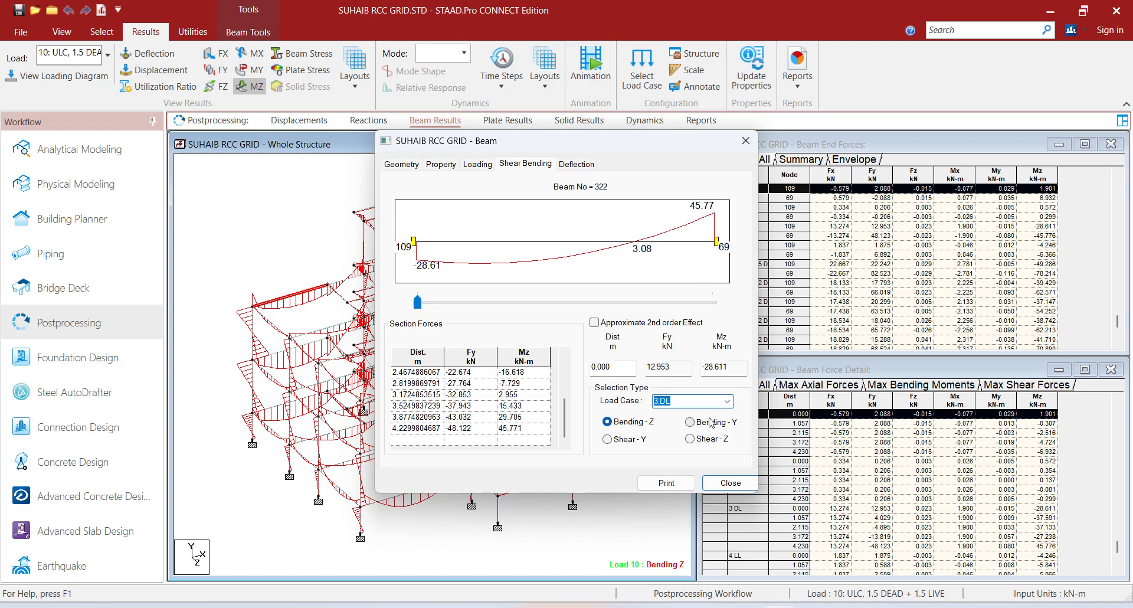
key("Down")
key("Down")
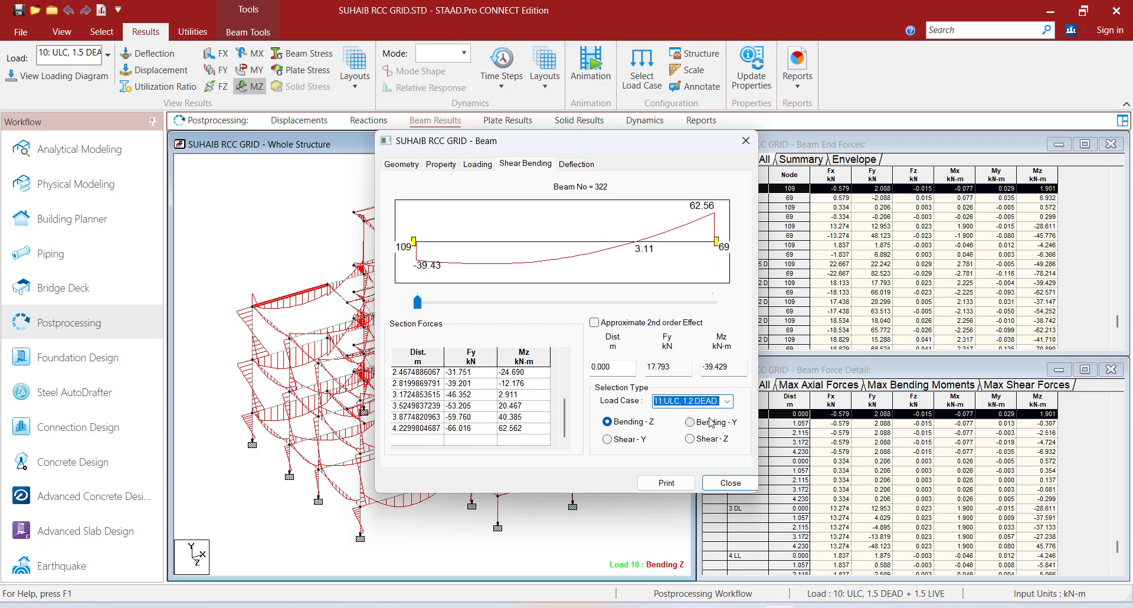
key("Down")
key("Down")
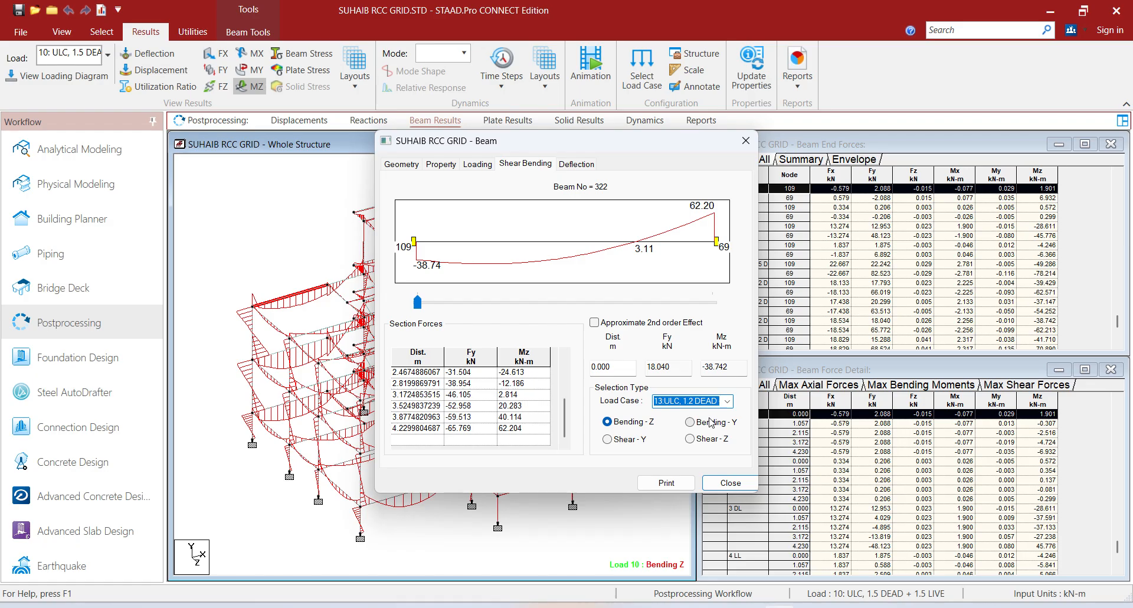
key("Down")
key("Down")
key("Down")
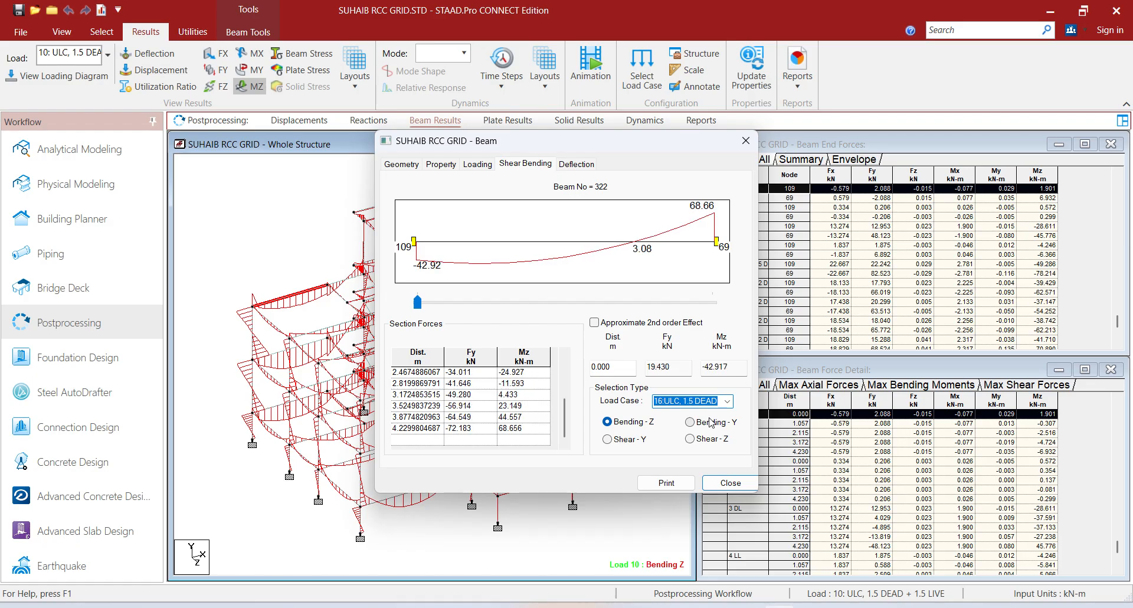
key("Down")
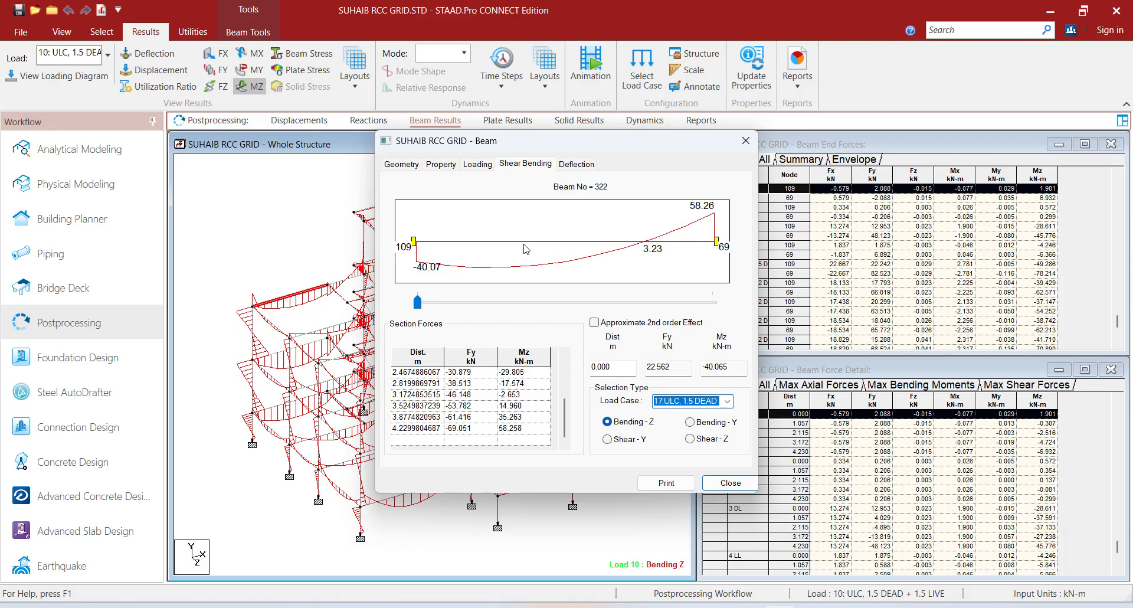
- Inspect the section forces at different distances along beam 322 and return to its start at 0.000 m
left_click(418, 302)
left_click_drag(419, 303, 554, 311)
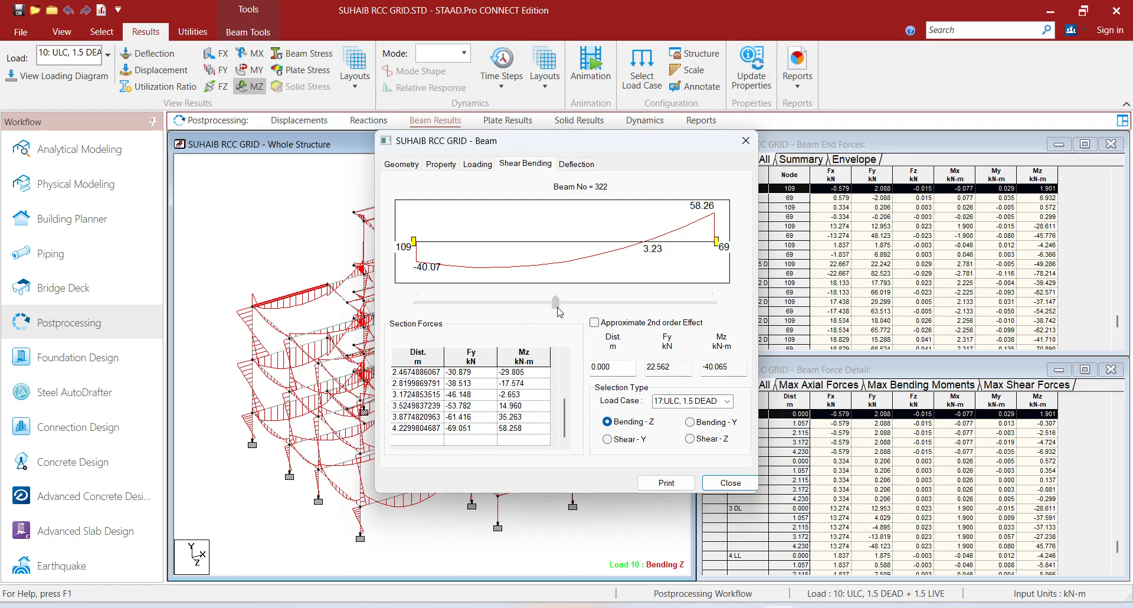
left_click(554, 303)
left_click_drag(556, 303, 755, 310)
left_click(712, 304)
left_click_drag(713, 305, 547, 307)
left_click(547, 305)
mouse_move(547, 305)
left_mouse_down()
mouse_move(576, 315)
mouse_move(567, 313)
left_mouse_up()
left_click_drag(567, 303, 418, 303)
- Compare beam 322's Bending-Z diagrams for load combinations 10 through 25
left_click(728, 402)
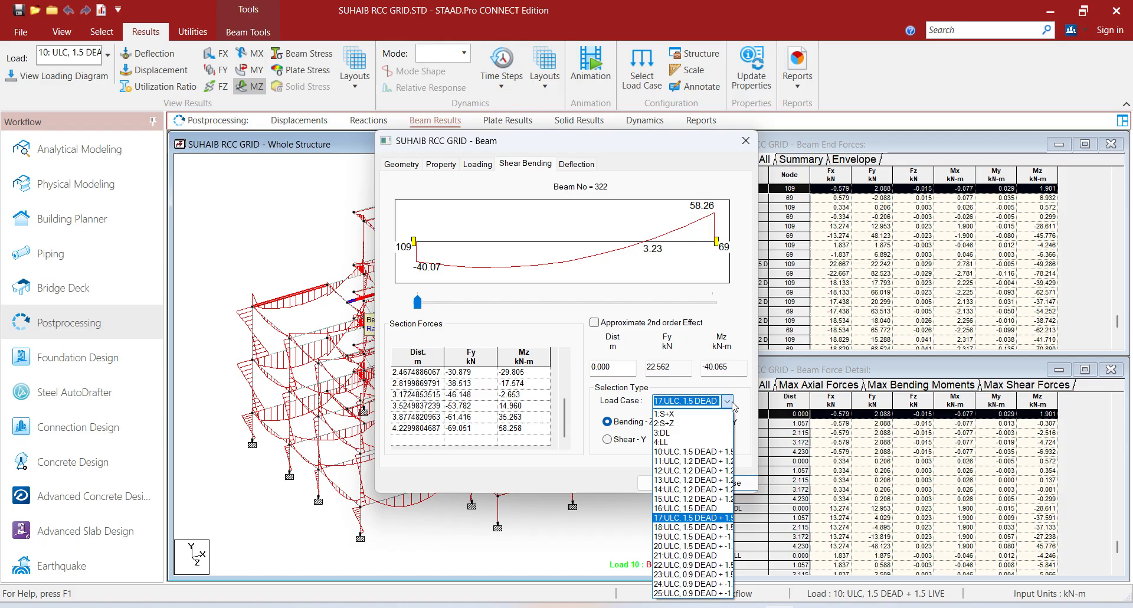
left_click(721, 452)
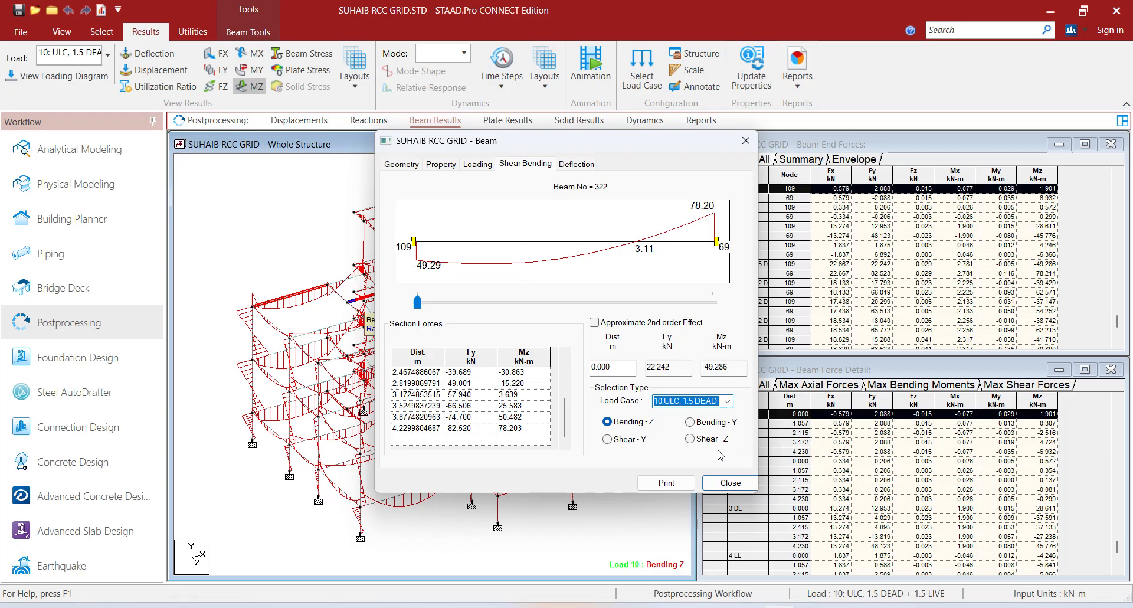
key("Down")
key("Down")
key("Down")
key("Down")
key("Down")
key("Down")
key("Down")
key("Down")
key("Down")
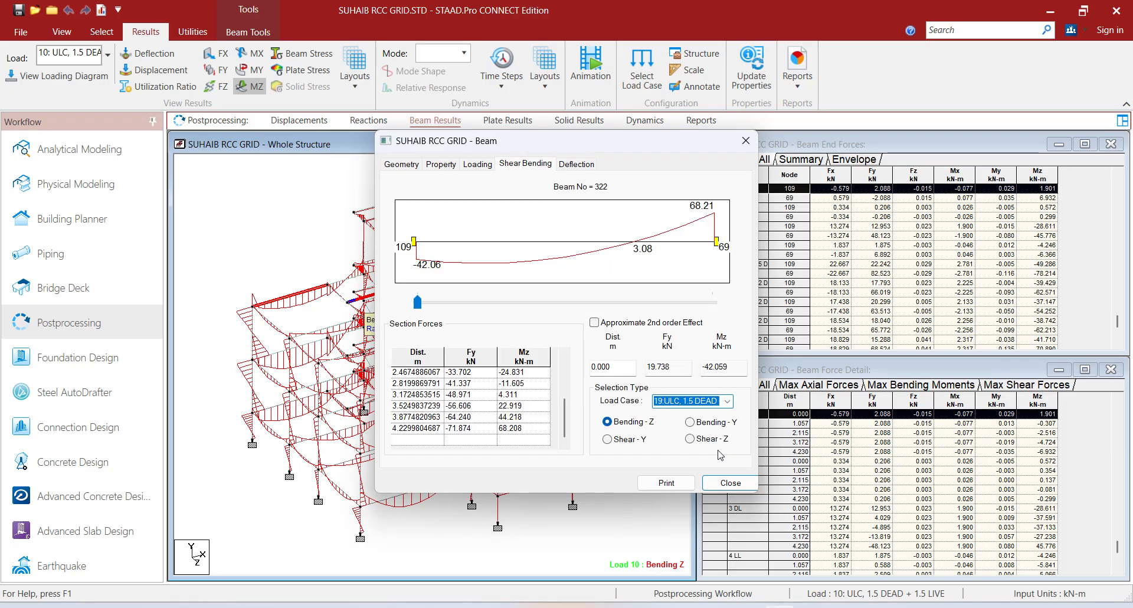
key("Down")
key("Down")
key("Down")
key("Down")
key("Down")
key("Down")
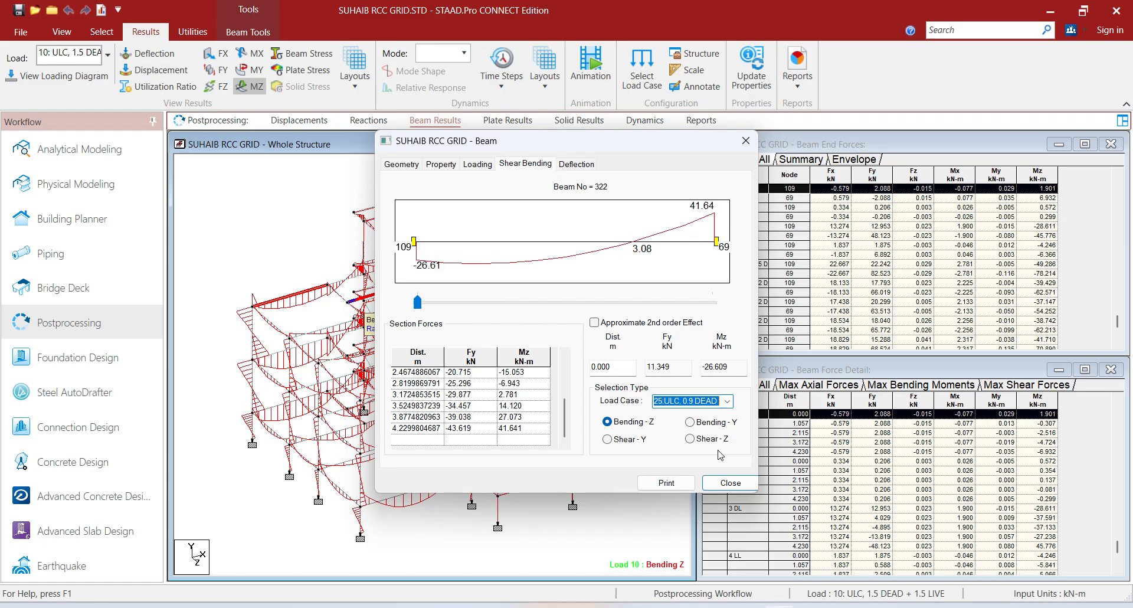
- Go back through beam 322's Bending-Z diagrams from load combination 25 to load case 1:S+X
key("Up")
key("Up")
key("Up")
key("Up")
key("Up")
key("Up")
key("Up")
key("Up")
key("Up")
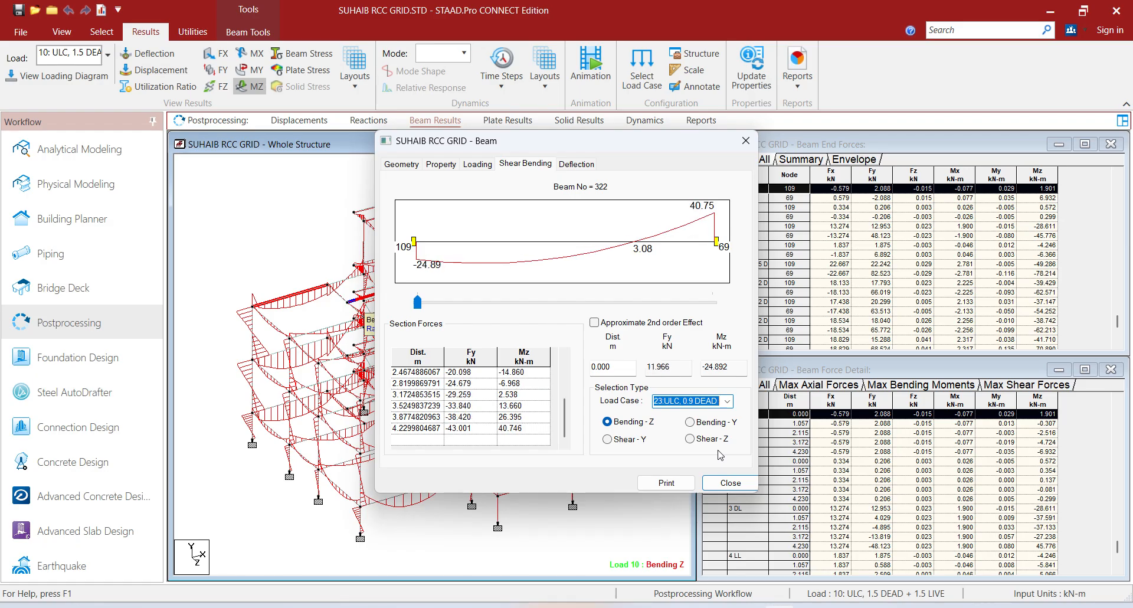
key("Up")
key("Up")
key("Up")
key("Up")
key("Up")
key("Up")
key("Up")
key("Up")
key("Up")
key("Up")
key("Up")
key("Up")
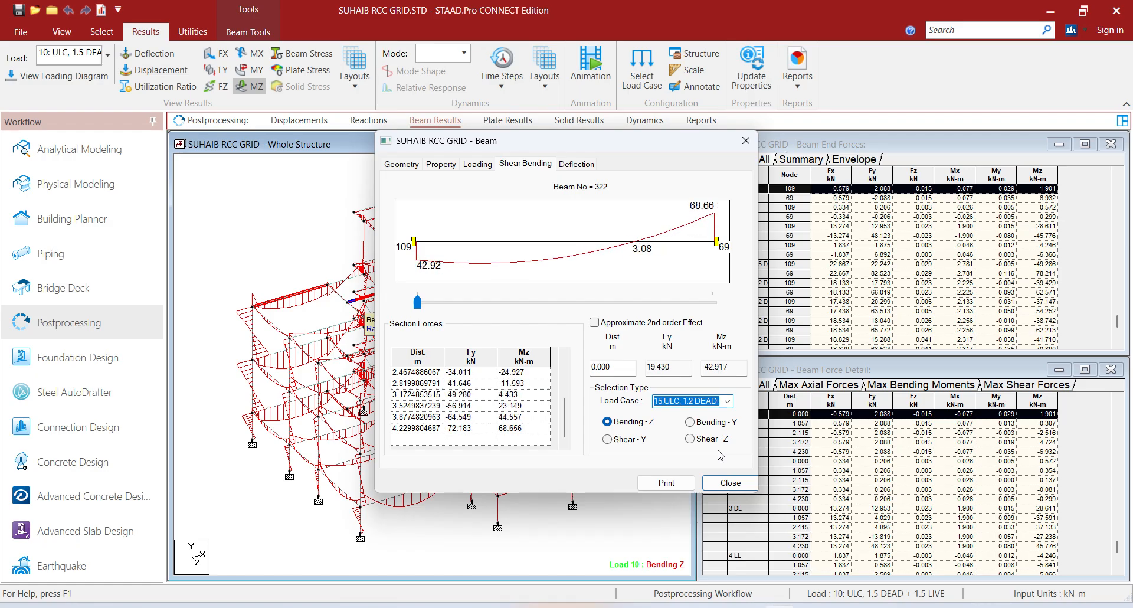
key("Up")
key("Up")
key("Up")
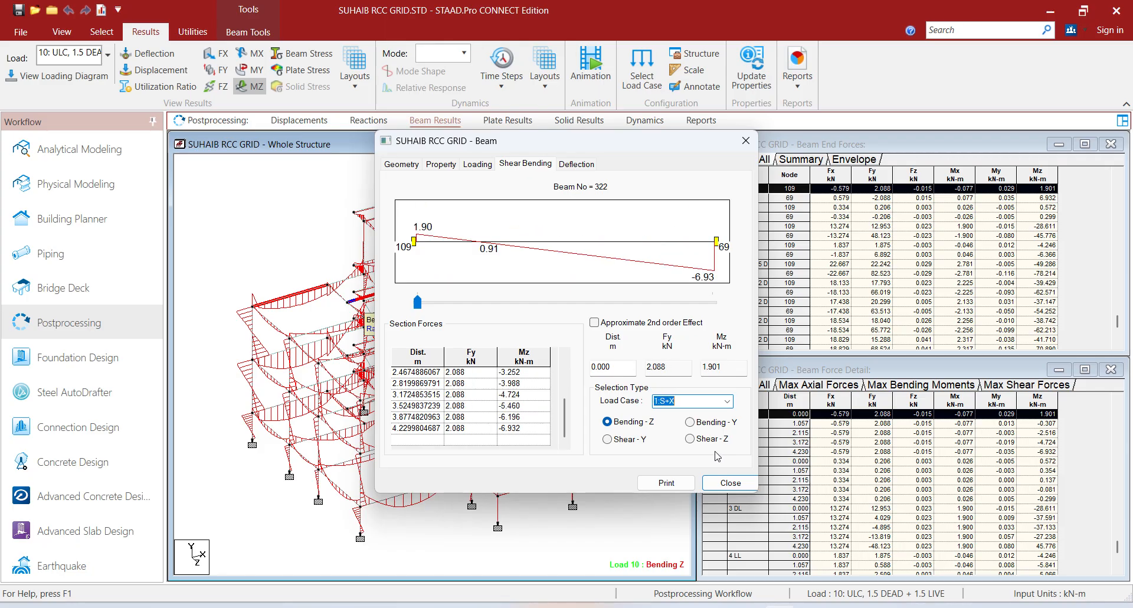
- Show beam 322's Shear-Y diagram and examine it for each load case up to combination 25
left_click(617, 442)
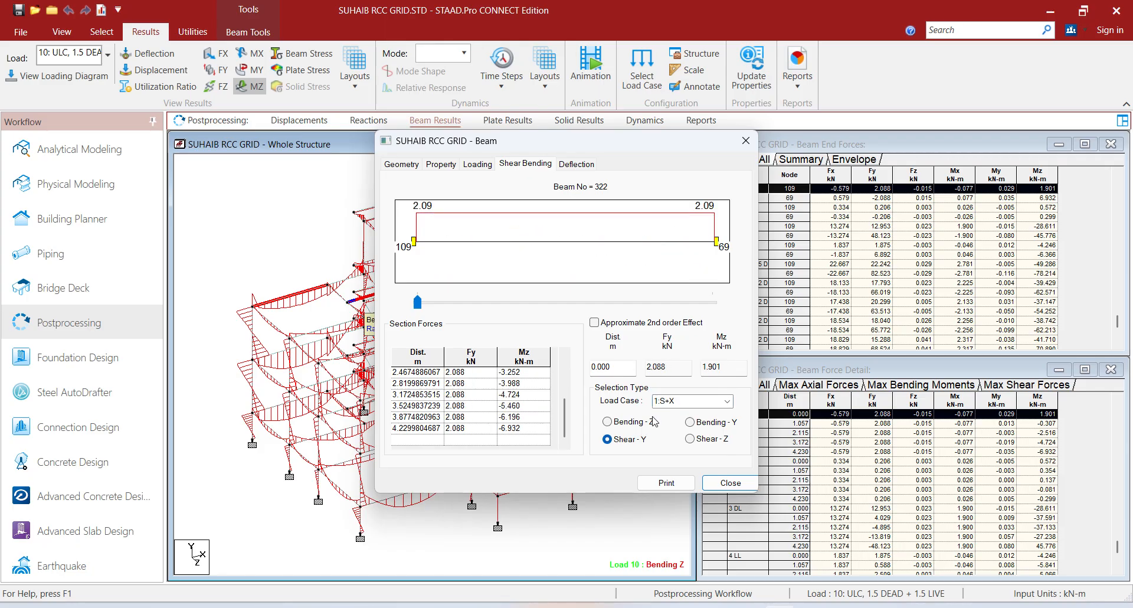
left_click(701, 403)
key("Down")
key("Down")
key("Down")
key("Down")
scroll(701, 407, "down", 6)
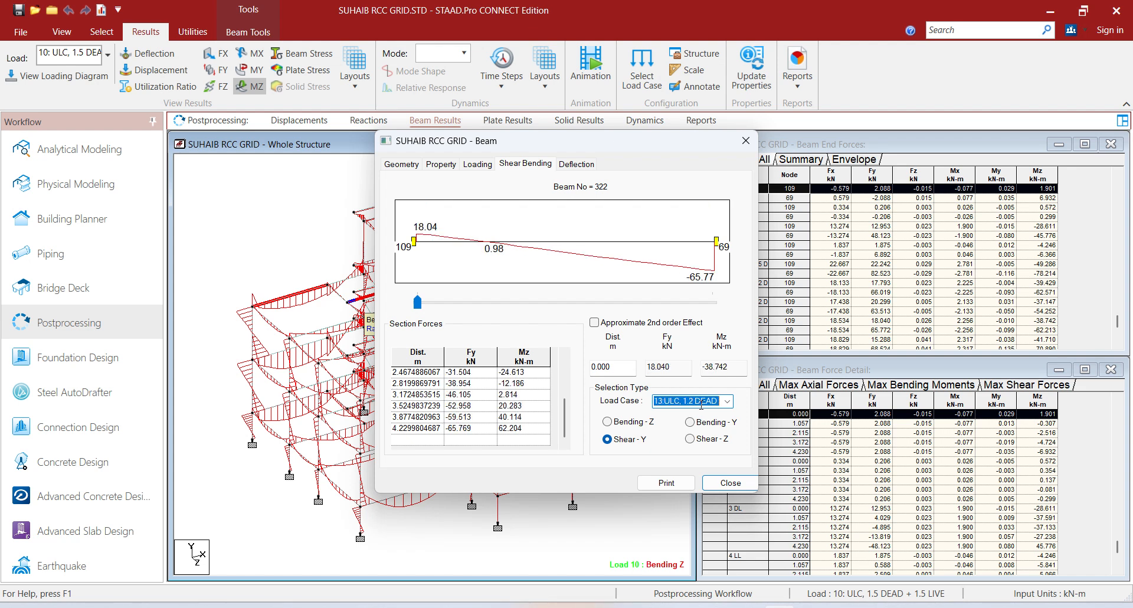
scroll(701, 406, "down", 7)
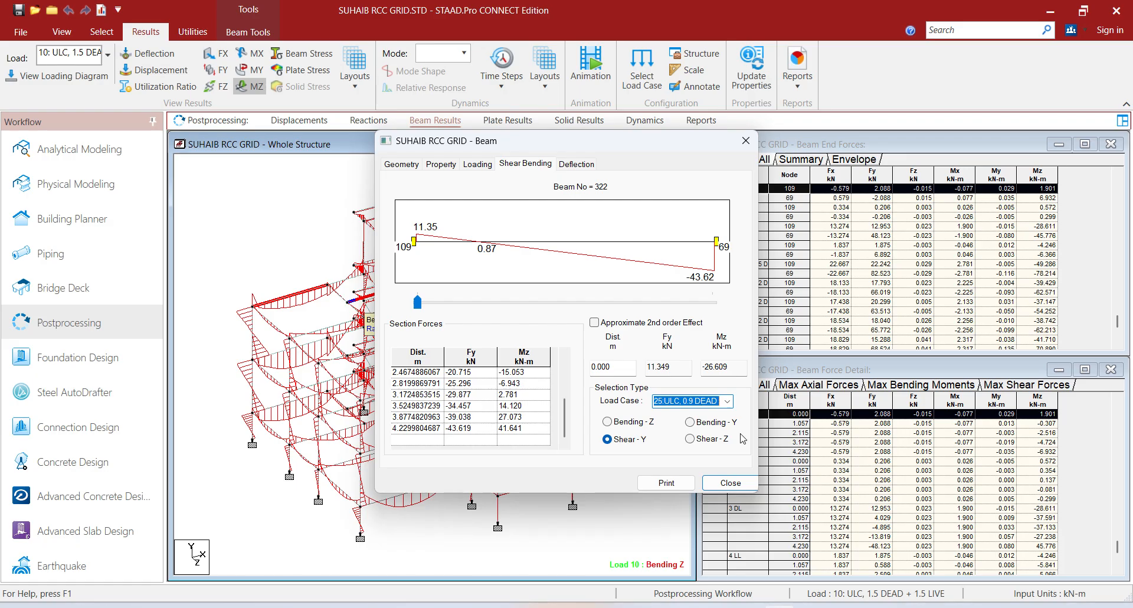
- Close beam 322's results, show the whole structure in plan view and clear the beam selection
left_click(737, 489)
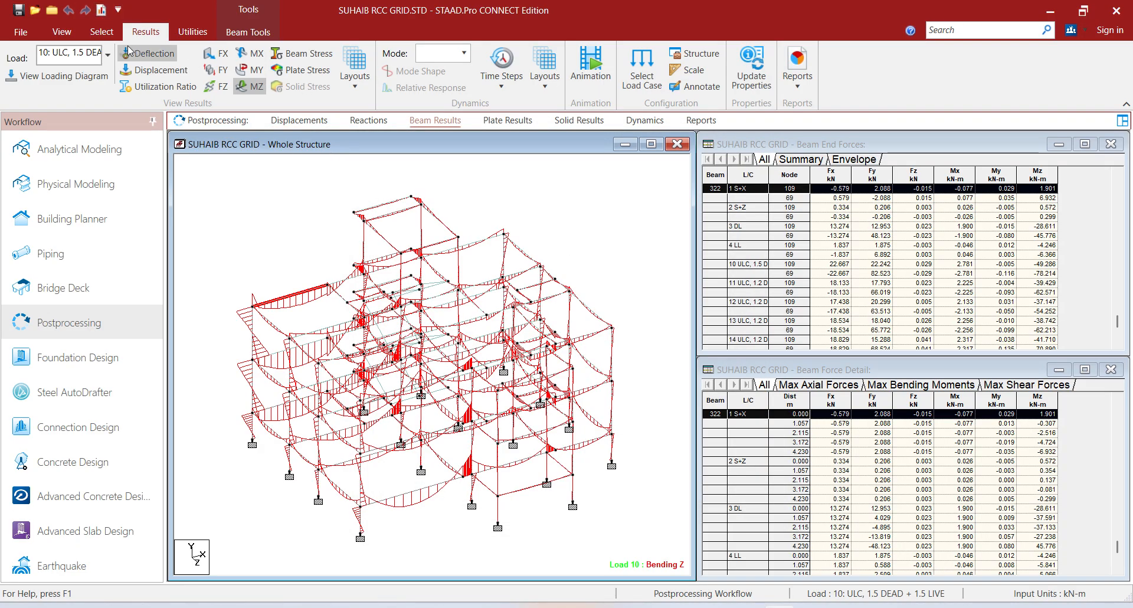
left_click(61, 31)
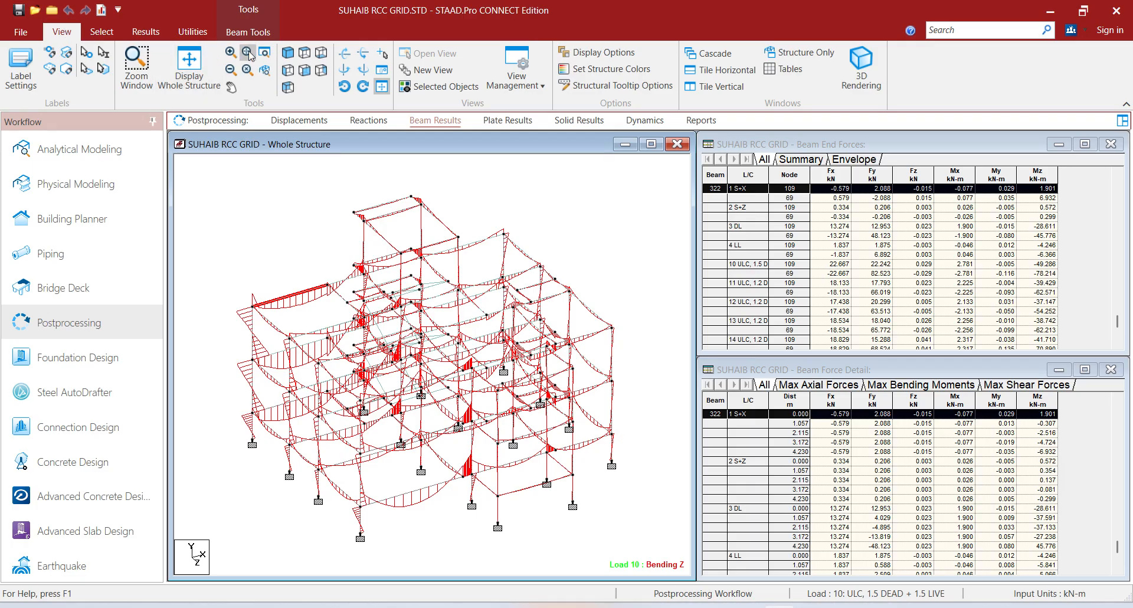
left_click(305, 52)
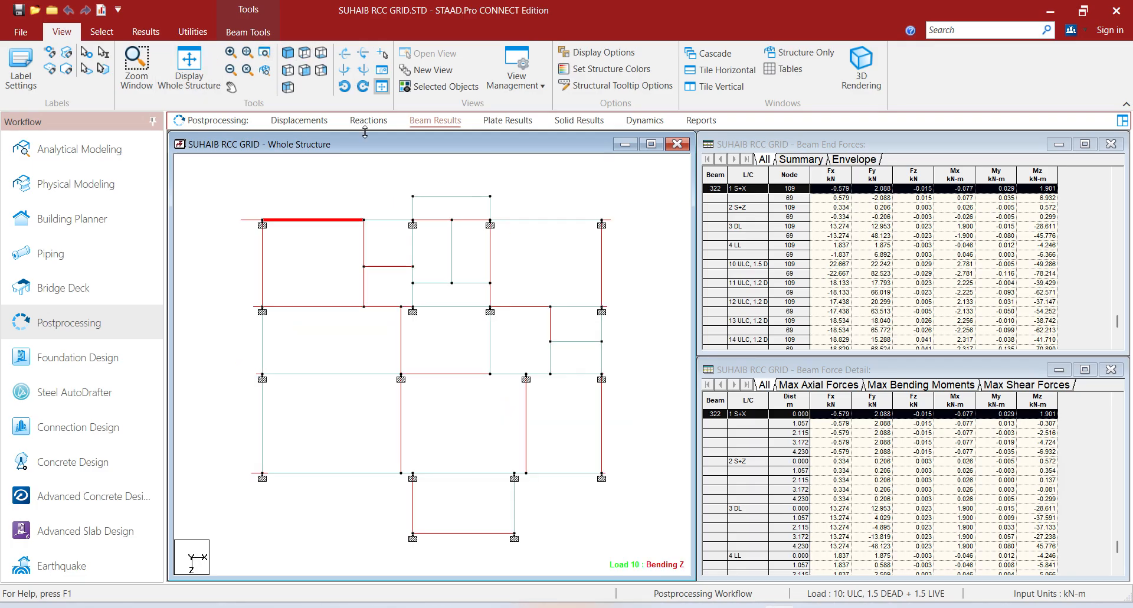
left_click(329, 201)
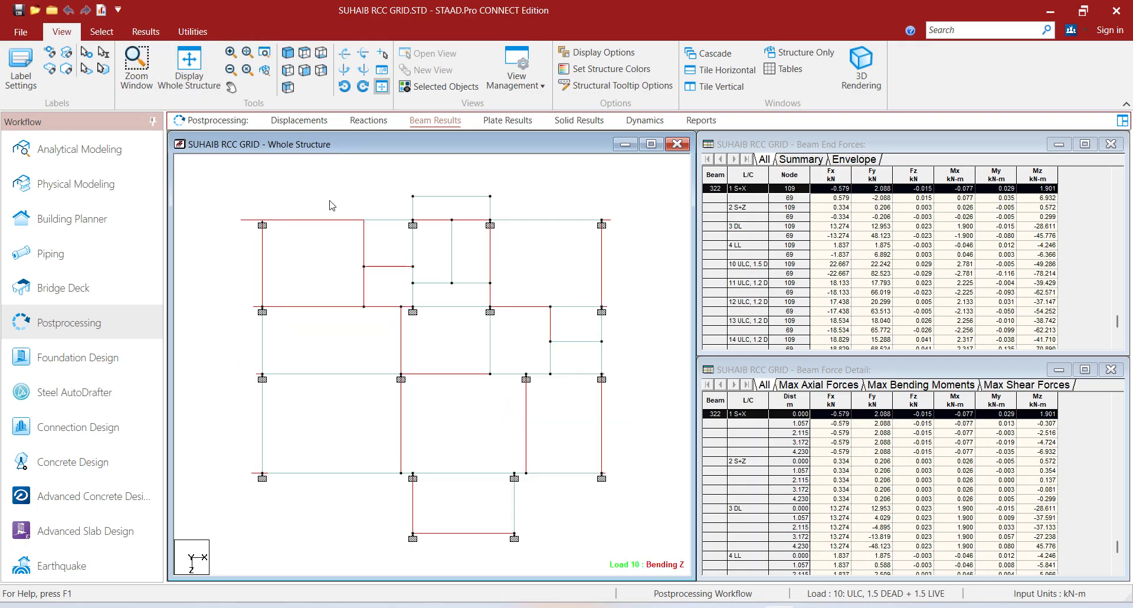
- Display the support reactions for load combination 10: ULC, 1.5 DEAD + 1.5 LIVE
left_click(369, 121)
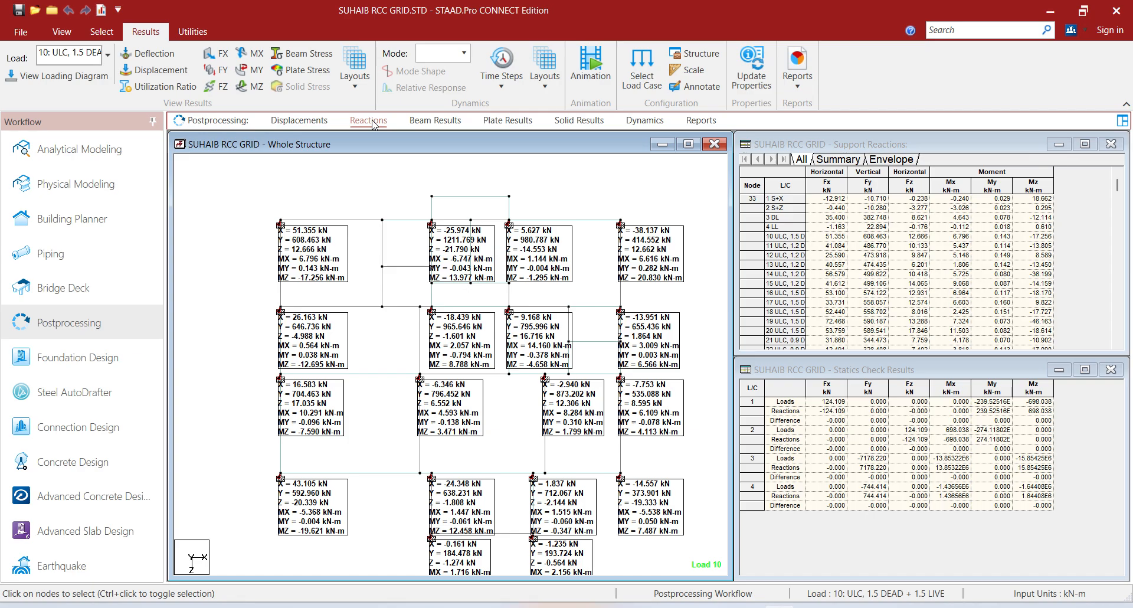
left_click(108, 56)
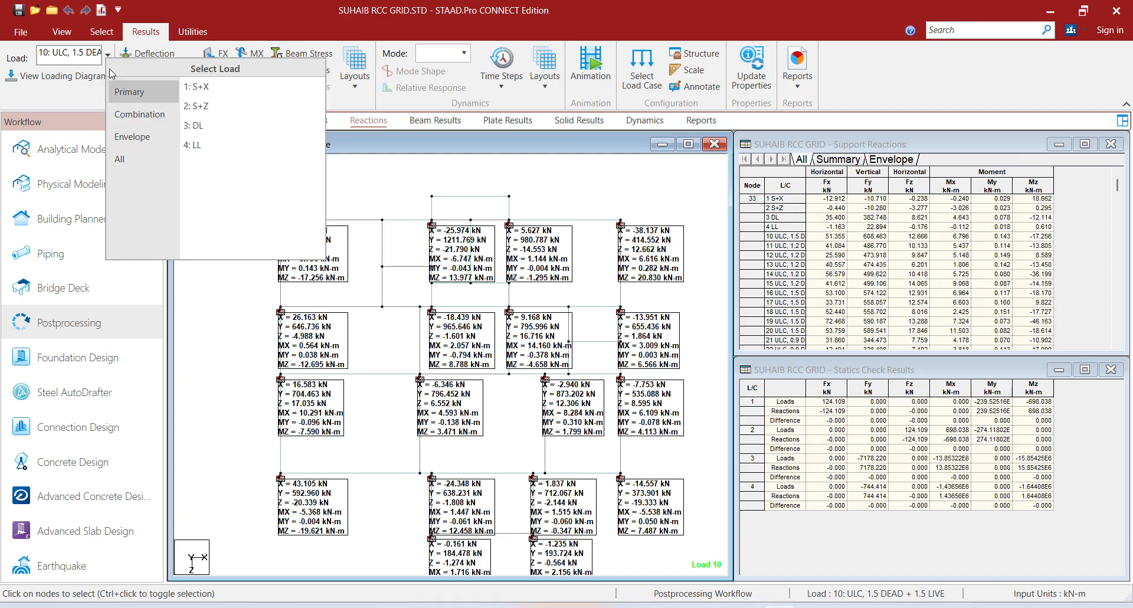
left_click(125, 116)
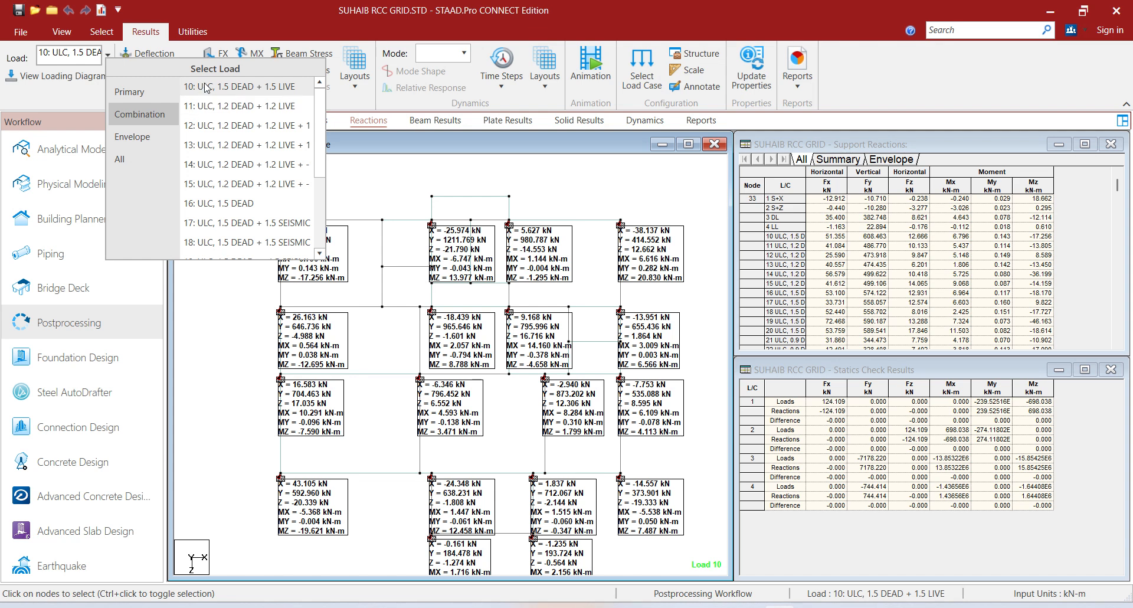
left_click(236, 83)
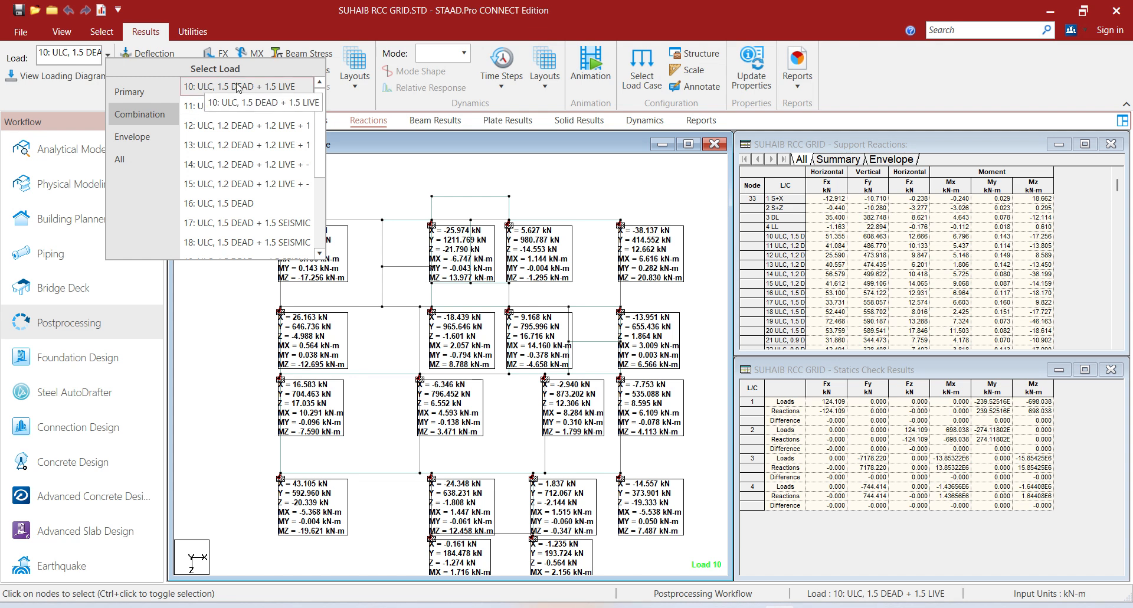
left_click(424, 195)
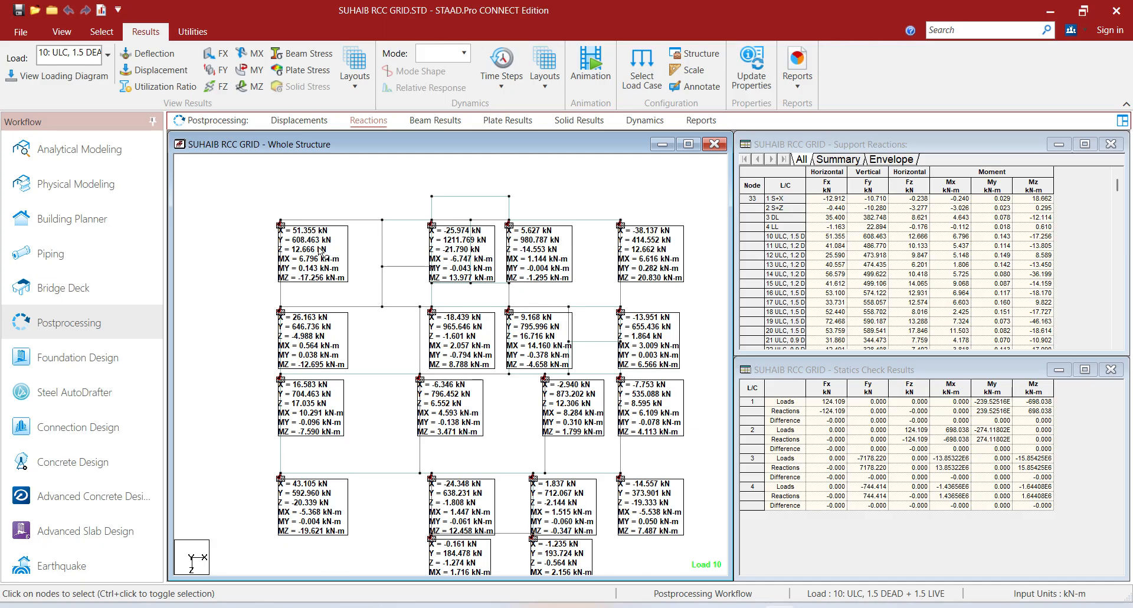
- Limit the reaction annotations to Global Y, Global rX and Global rZ by excluding Global X, Global Z and Global rY
left_click(698, 89)
left_click(580, 198)
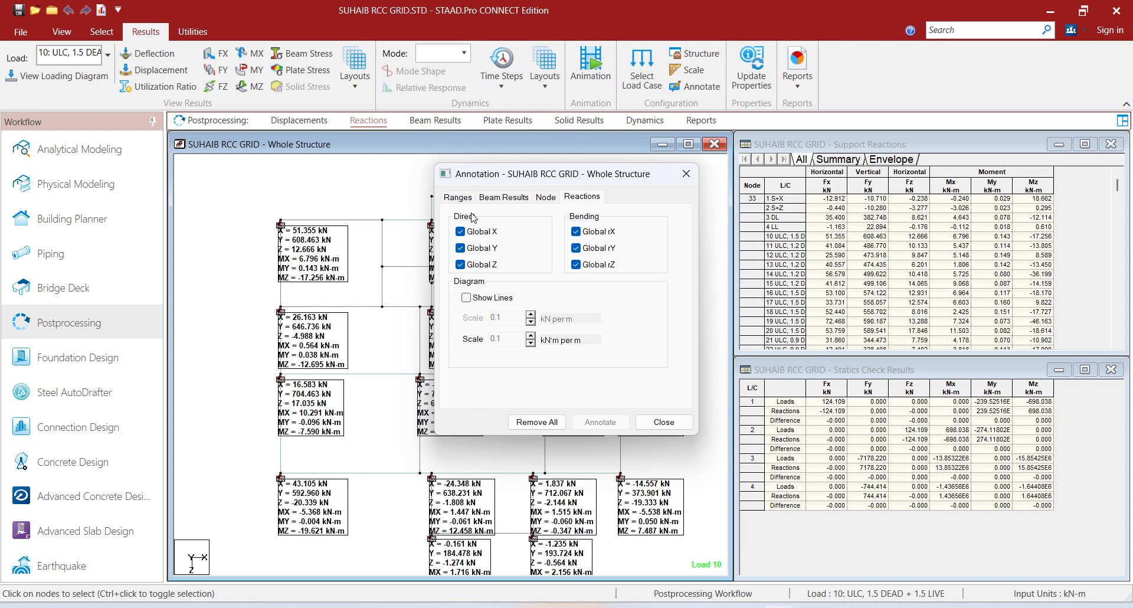
left_click(481, 232)
left_click(483, 264)
left_click(605, 252)
left_click(602, 423)
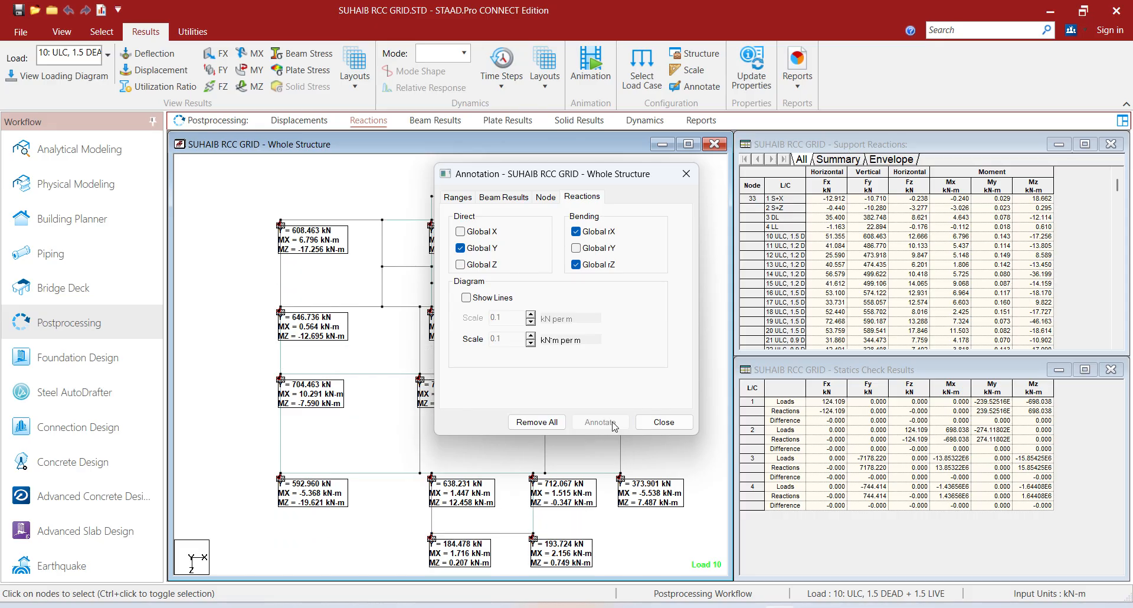
left_click(659, 422)
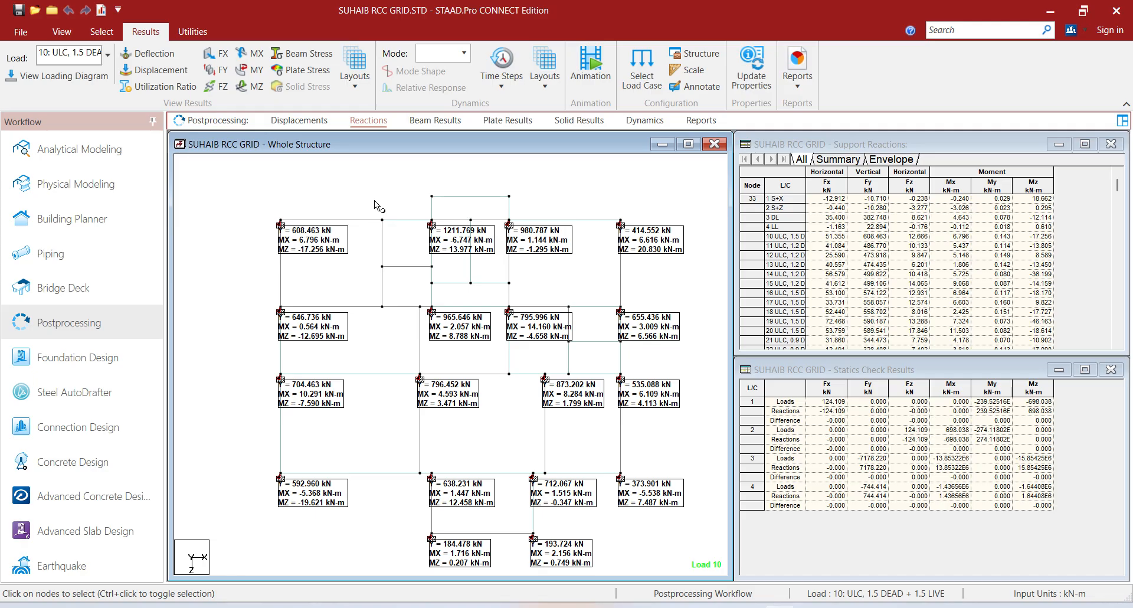
- Open Advanced Concrete Design under the STAAD.Pro Advanced license and create Column & Wall project G+1_MPDI, with X as client and engineer
left_click(83, 497)
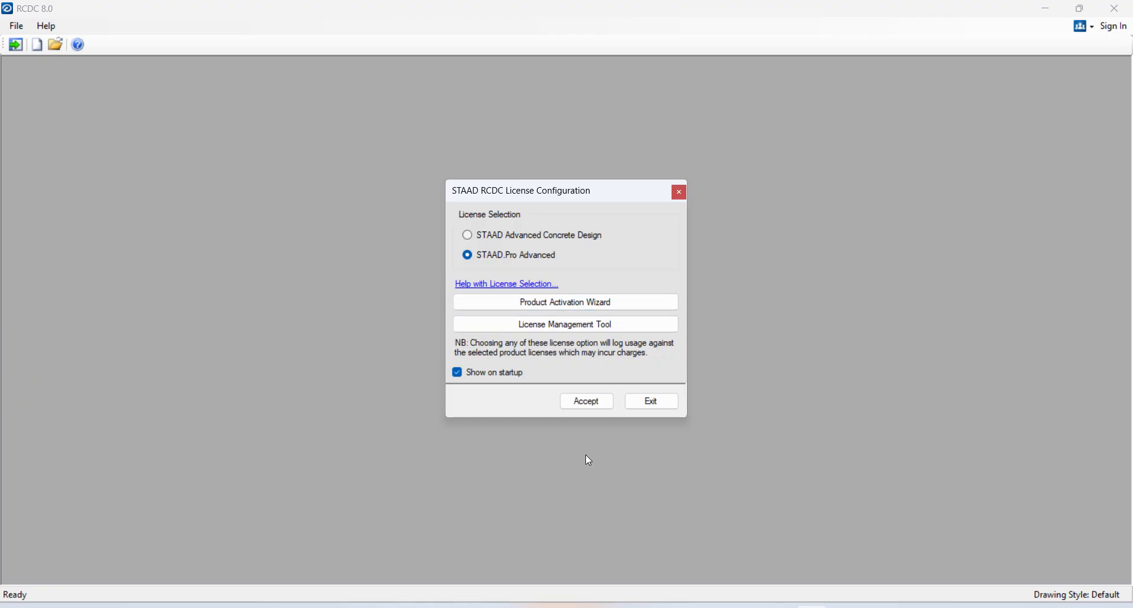
left_click(587, 401)
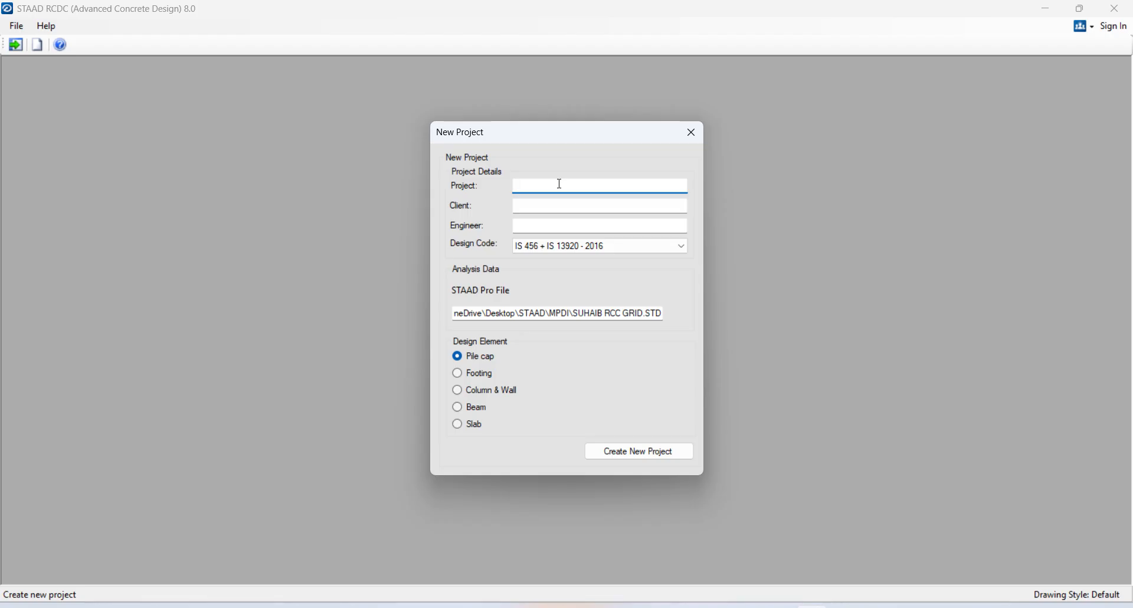
type("G+1_MPDI")
left_click(579, 204)
type("X")
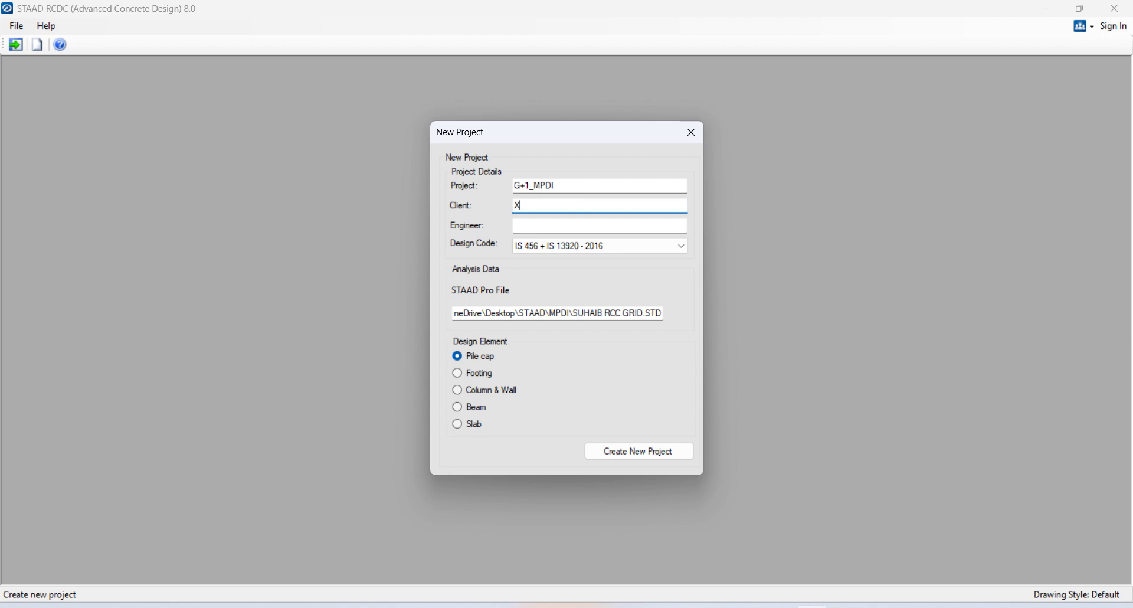
left_click(565, 225)
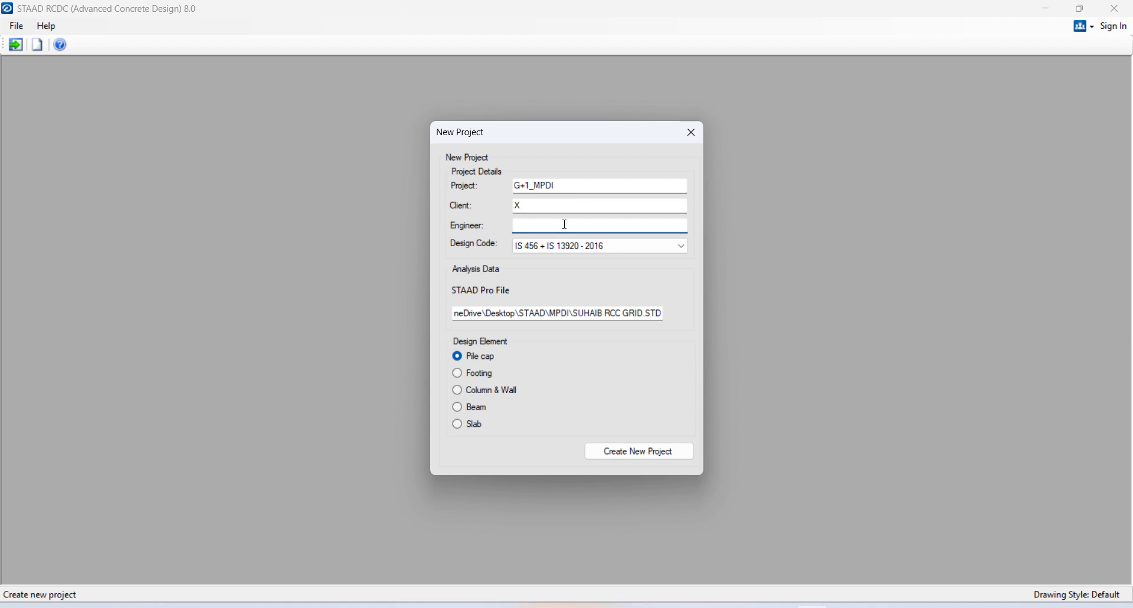
type("X")
left_click(485, 394)
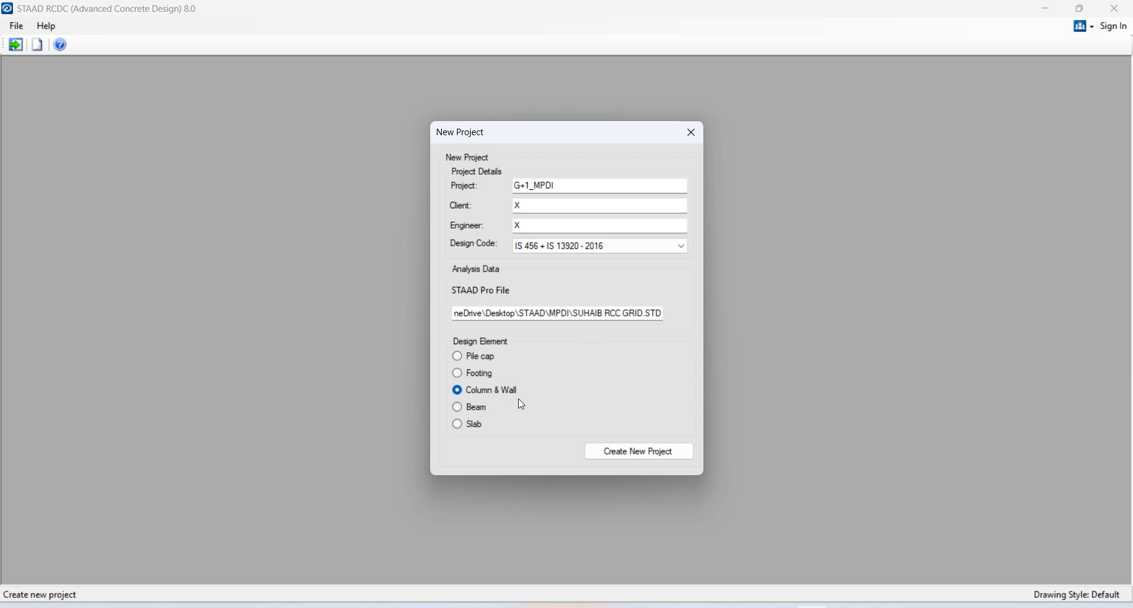
left_click(627, 455)
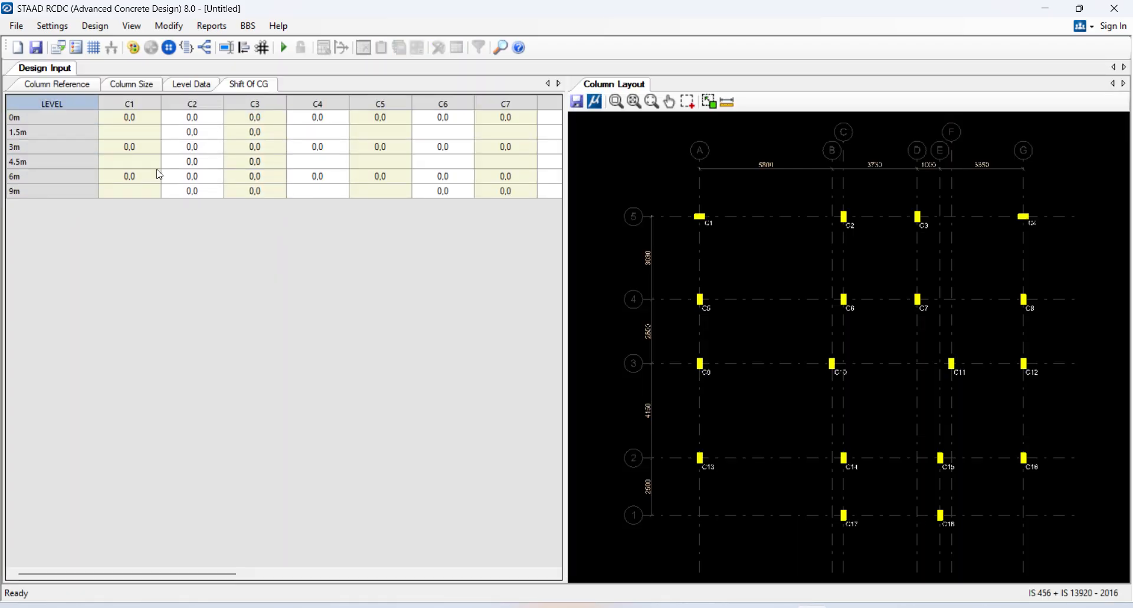
- In the column level data, set the 0m level's concrete grade to M20 and its steel grade to Fe500
left_click(189, 85)
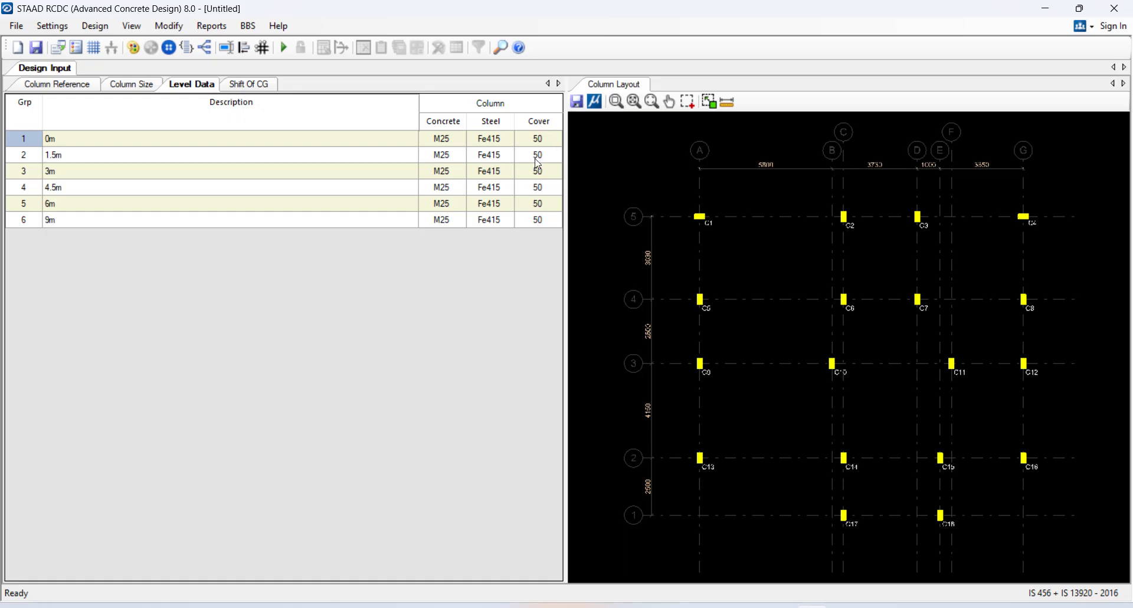
left_click(462, 141)
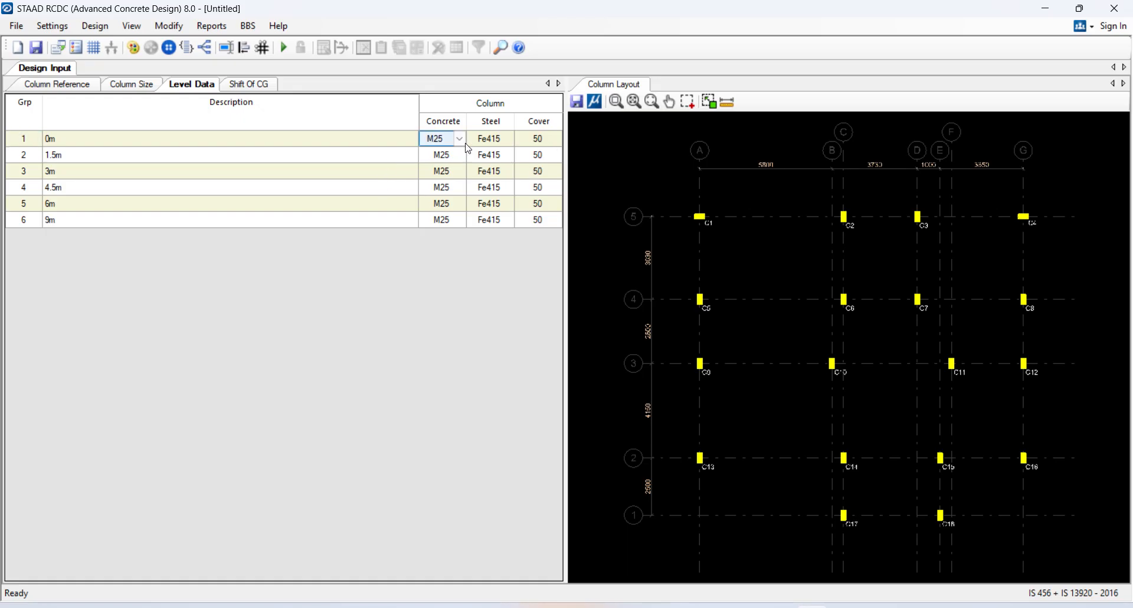
left_click(459, 140)
left_click(461, 159)
left_click(508, 141)
left_click(507, 140)
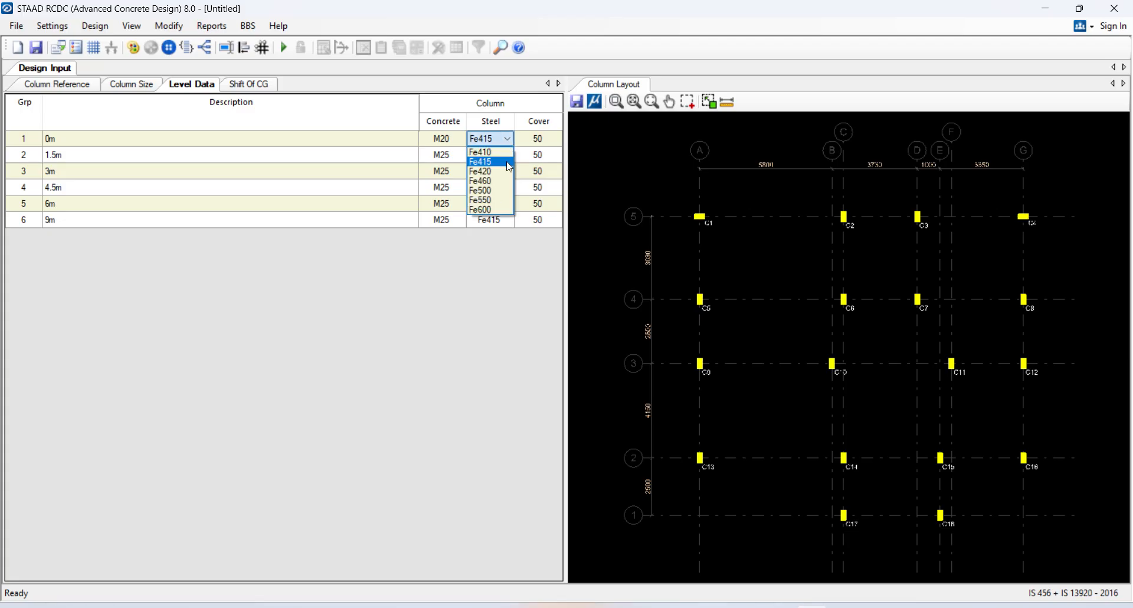
left_click(490, 190)
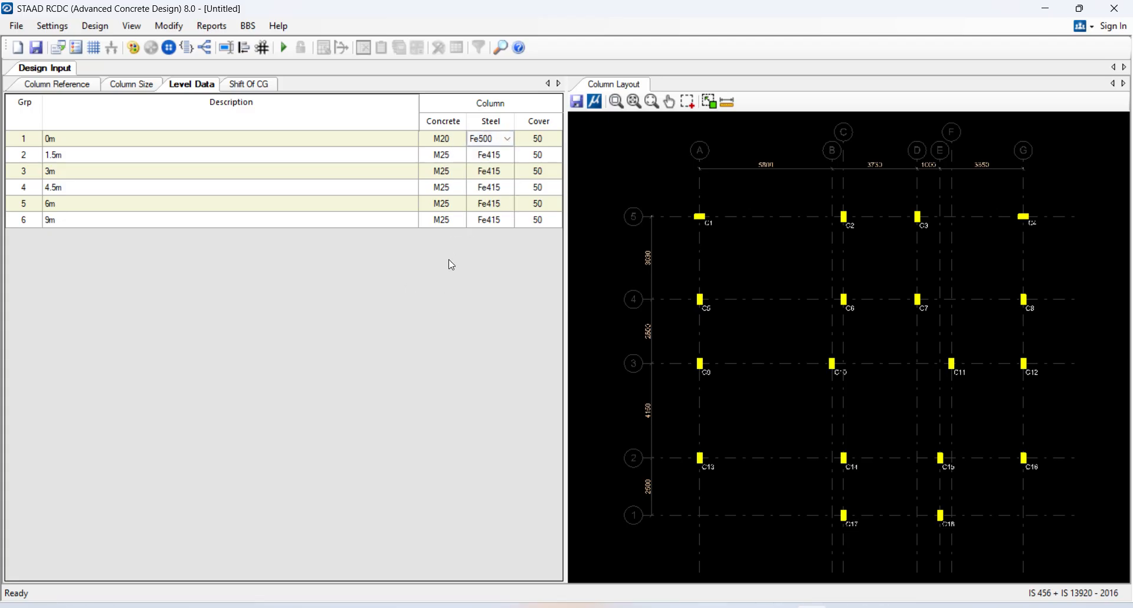
- Copy the 0m level's M20 concrete and Fe500 steel grades to all levels from 1.5m to 9m
left_click_drag(449, 141, 491, 140)
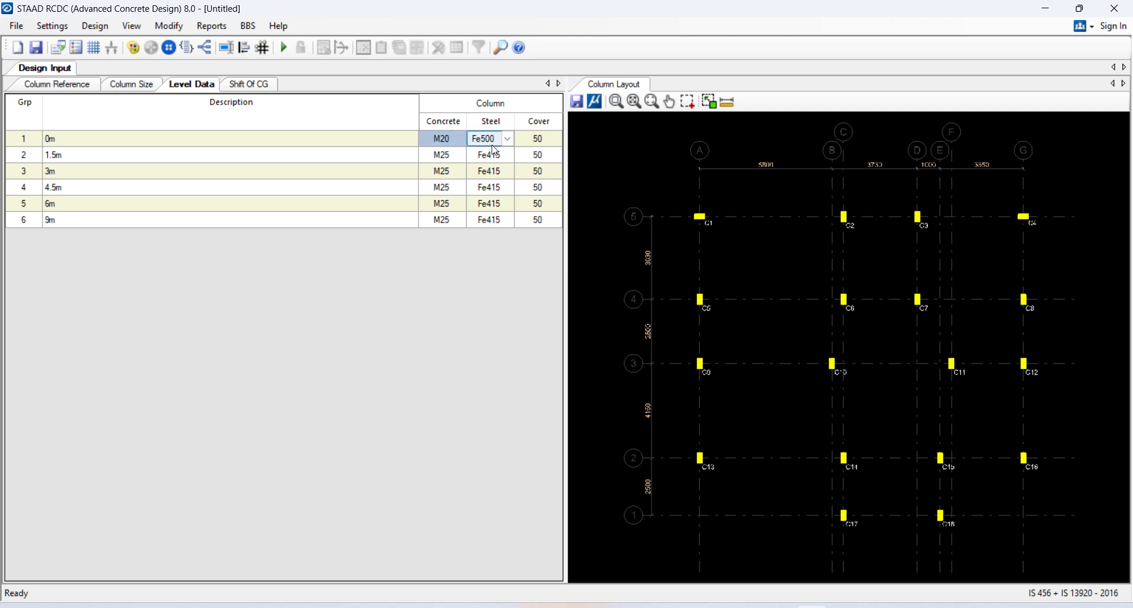
left_click_drag(495, 150, 492, 220)
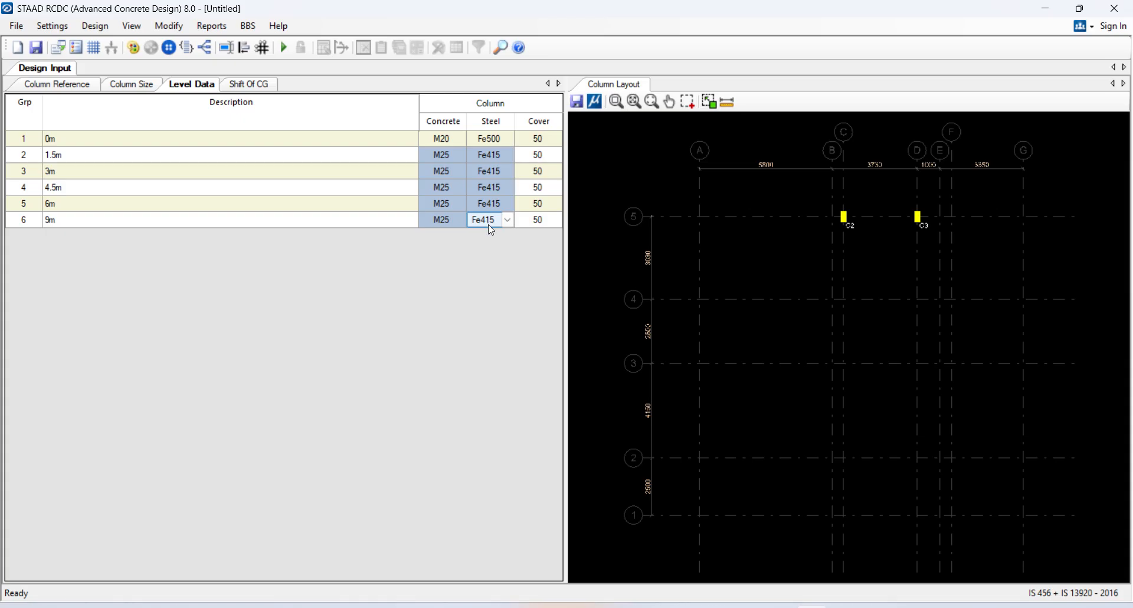
key("ctrl+v")
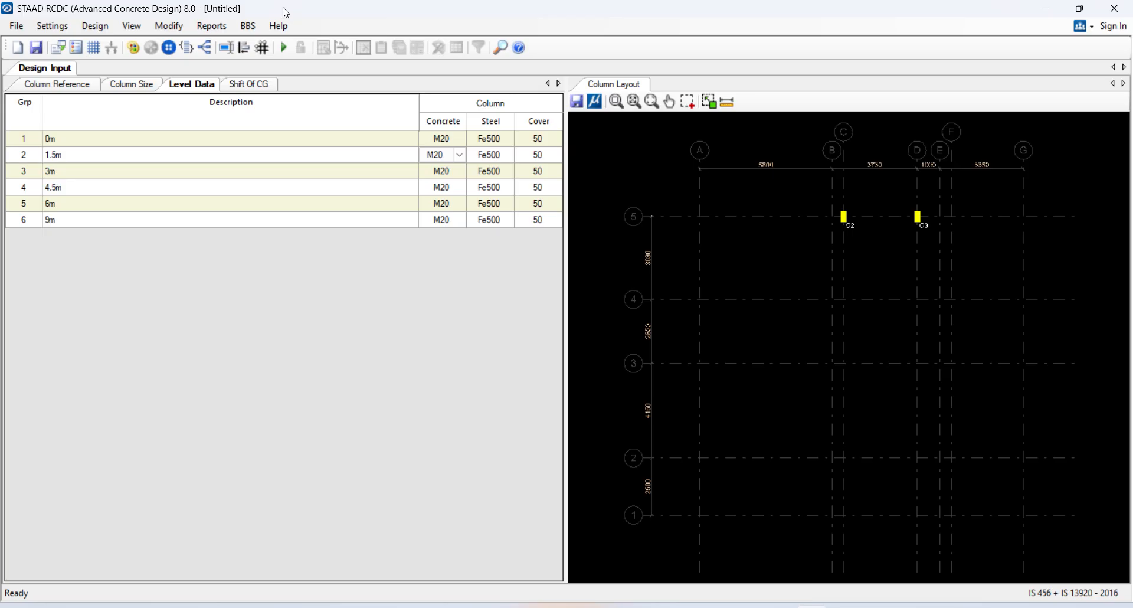
- Edit the level descriptions, renaming the -1.5m level FOOTING and the 0m level GROUND
left_click(175, 31)
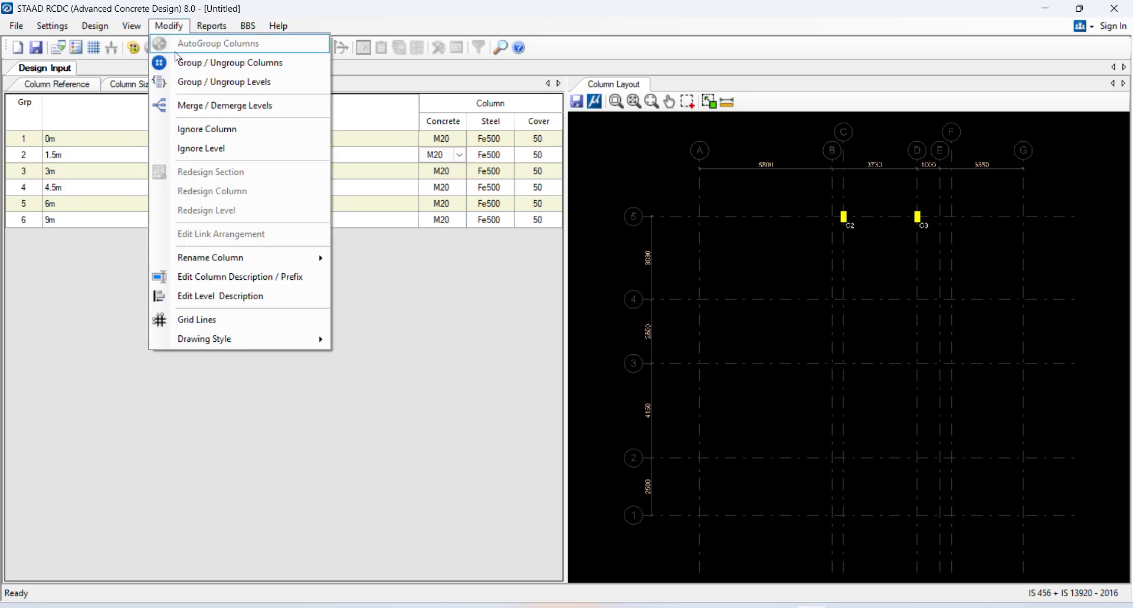
left_click(228, 296)
left_click(514, 186)
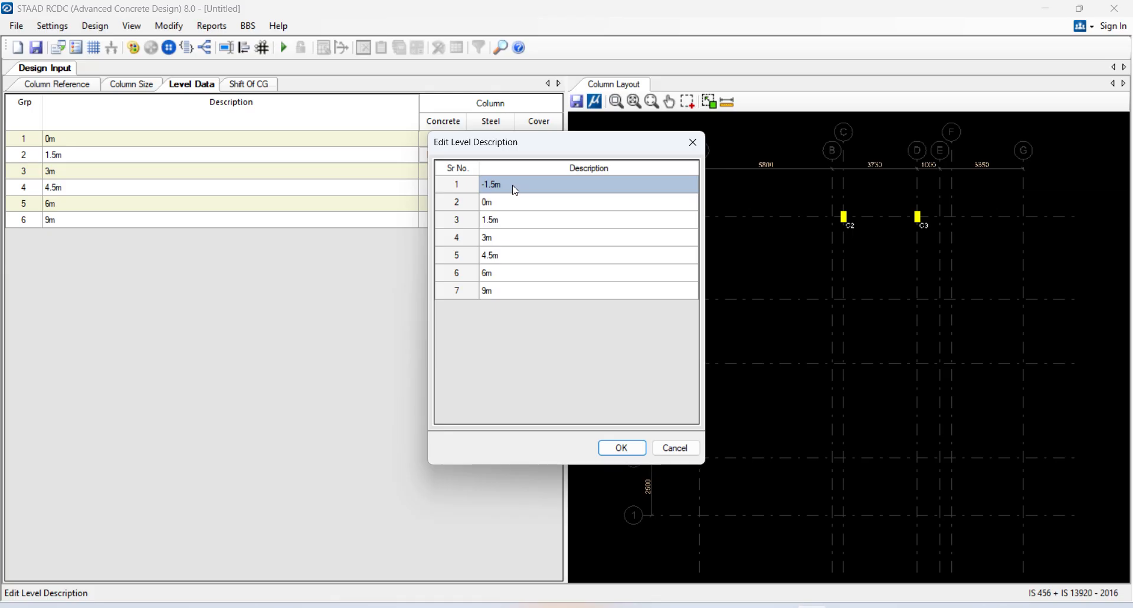
type("FOOT")
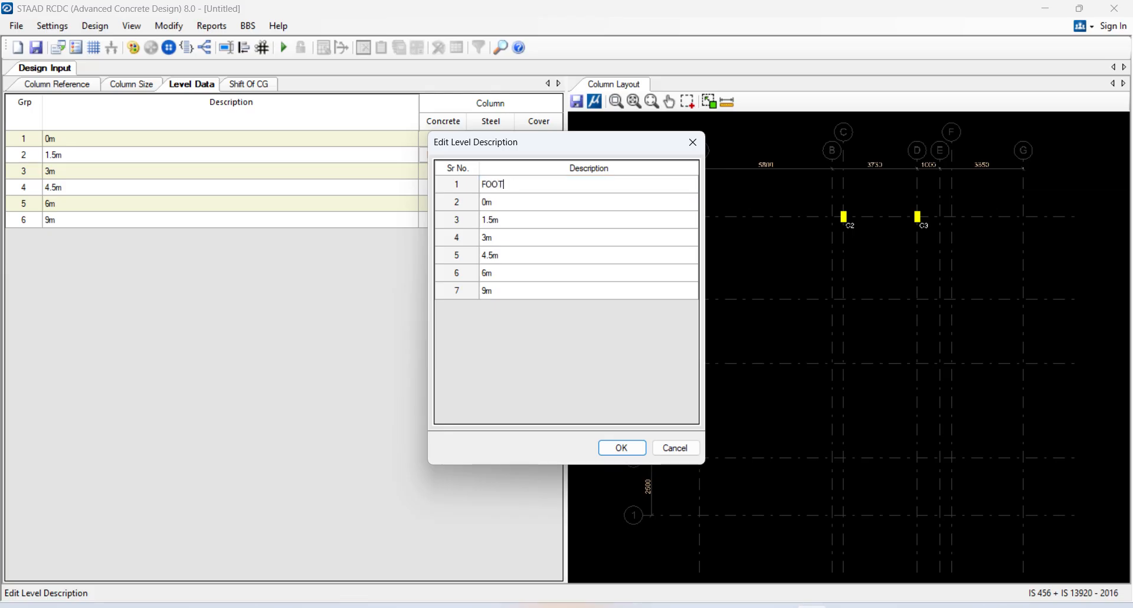
type("ING")
left_click(508, 207)
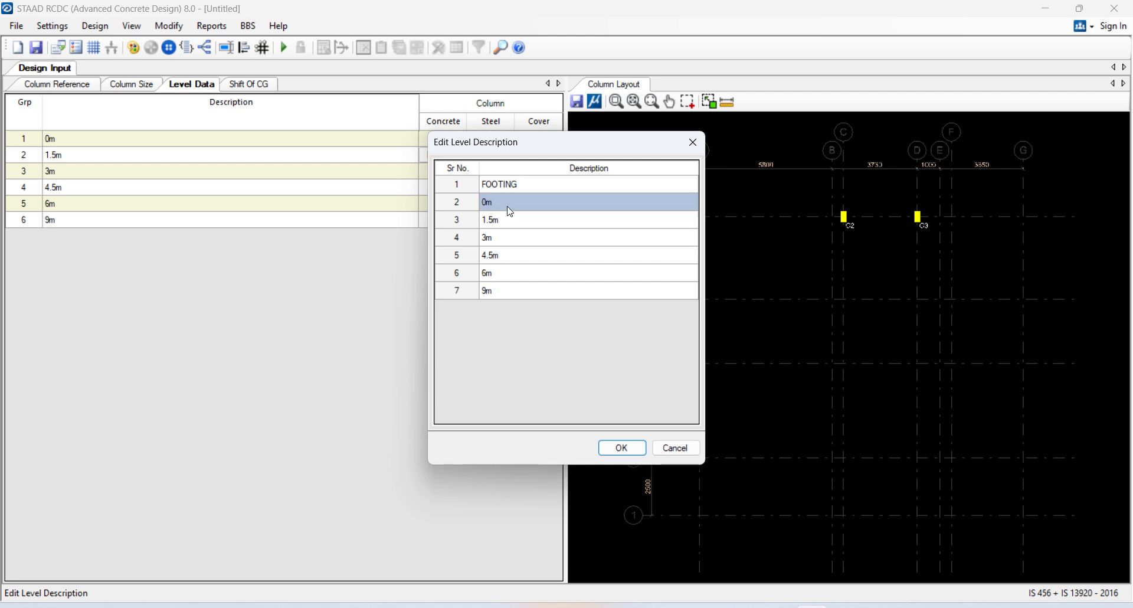
type("GROUND")
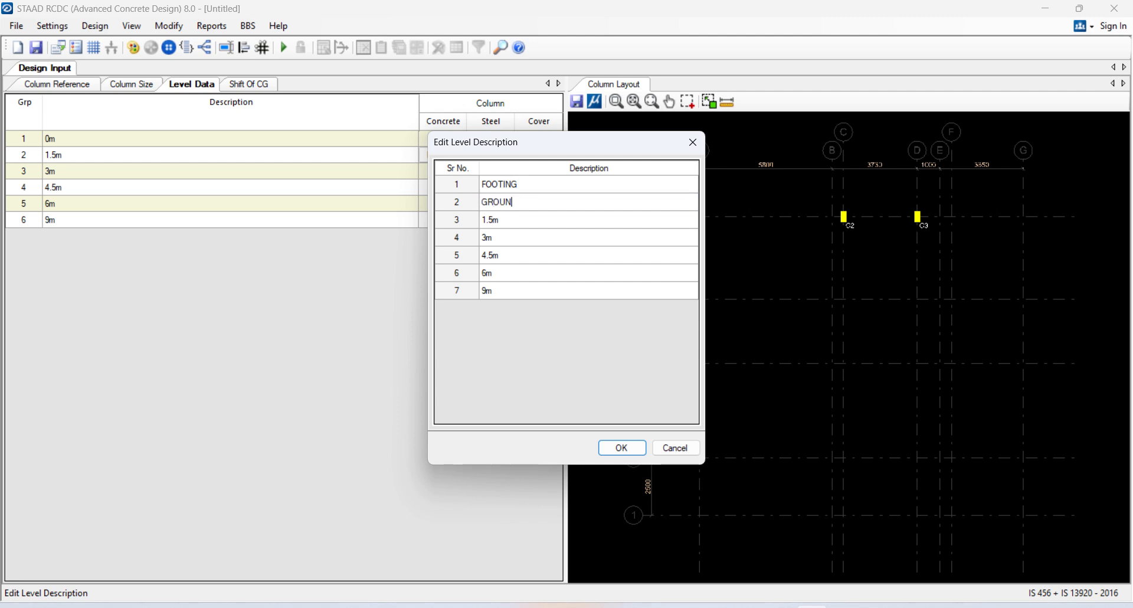
- Rename the 1.5m level MIDLANDING and the 3m level 1STSLAB in the level descriptions
left_click(523, 228)
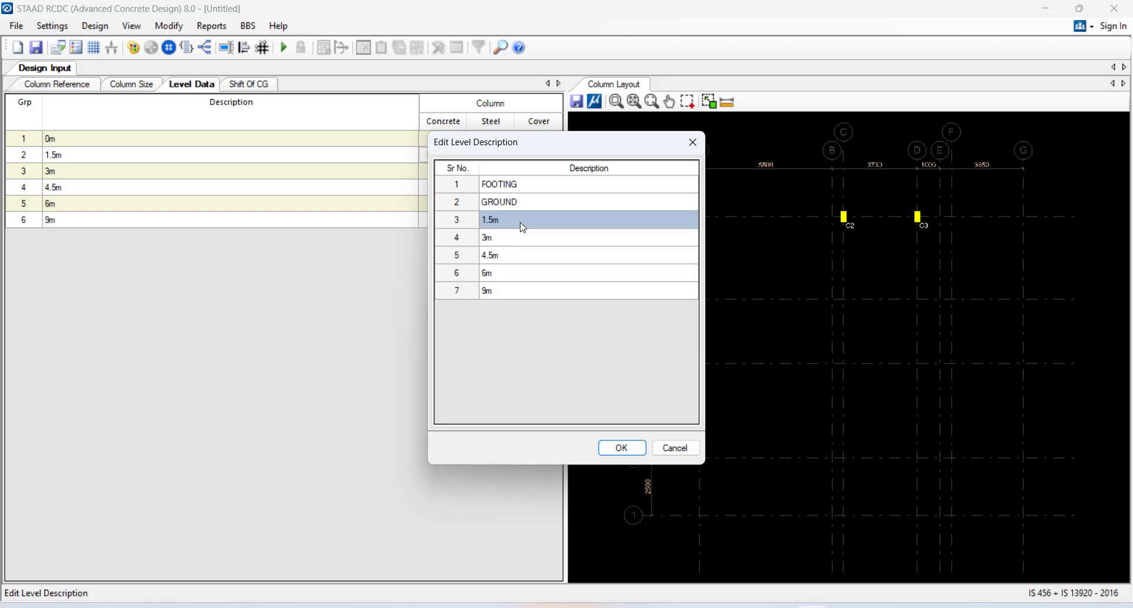
type("MIDL")
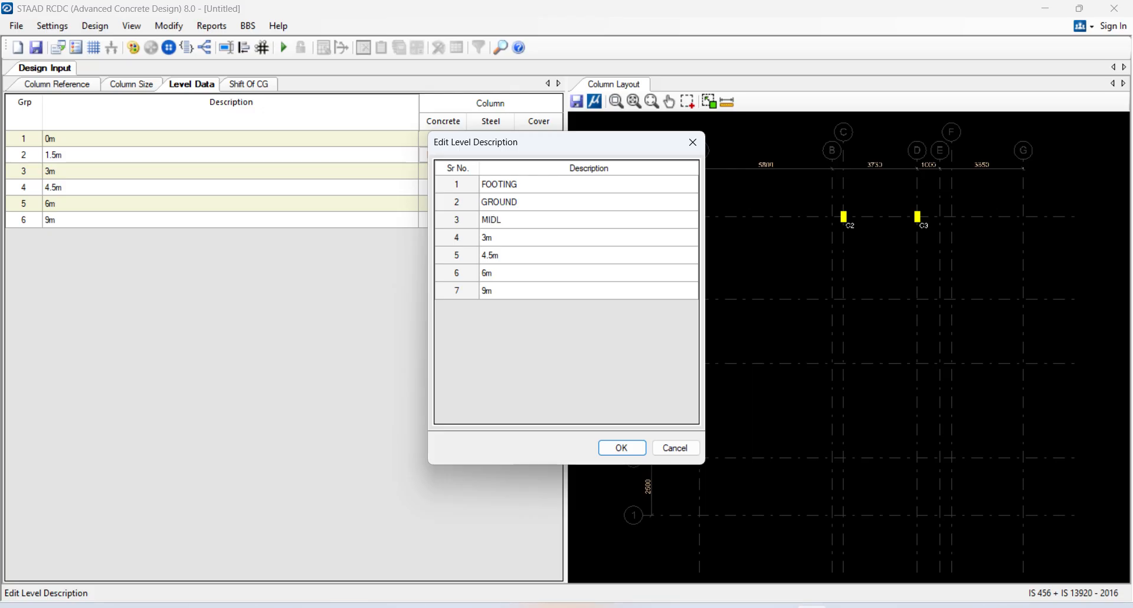
type("ANGING")
left_click_drag(506, 219, 519, 219)
type("D")
left_click(500, 242)
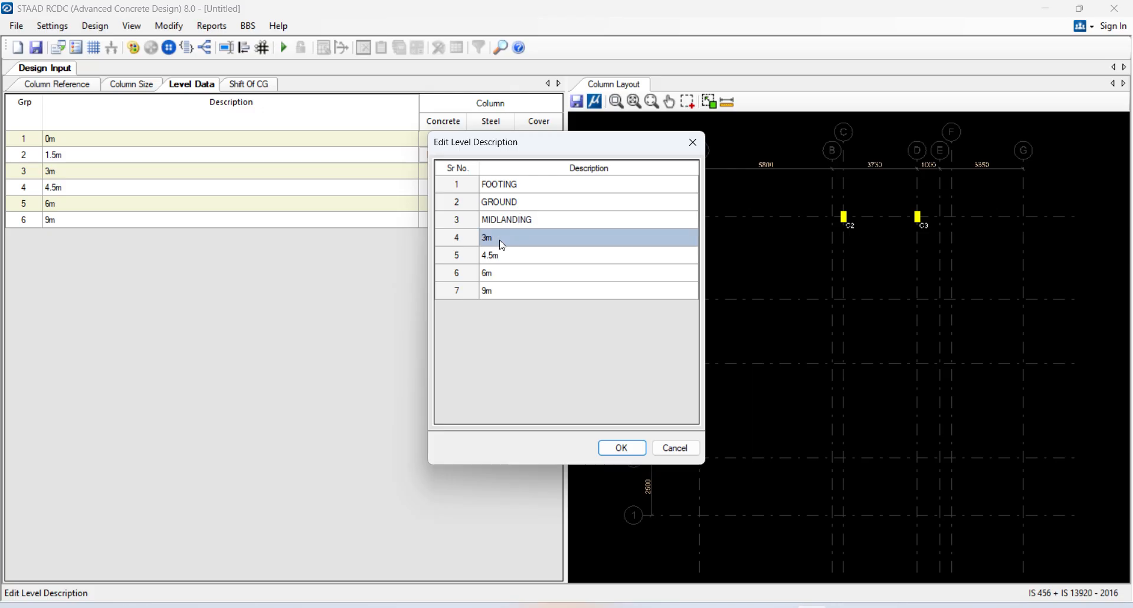
type("1STS")
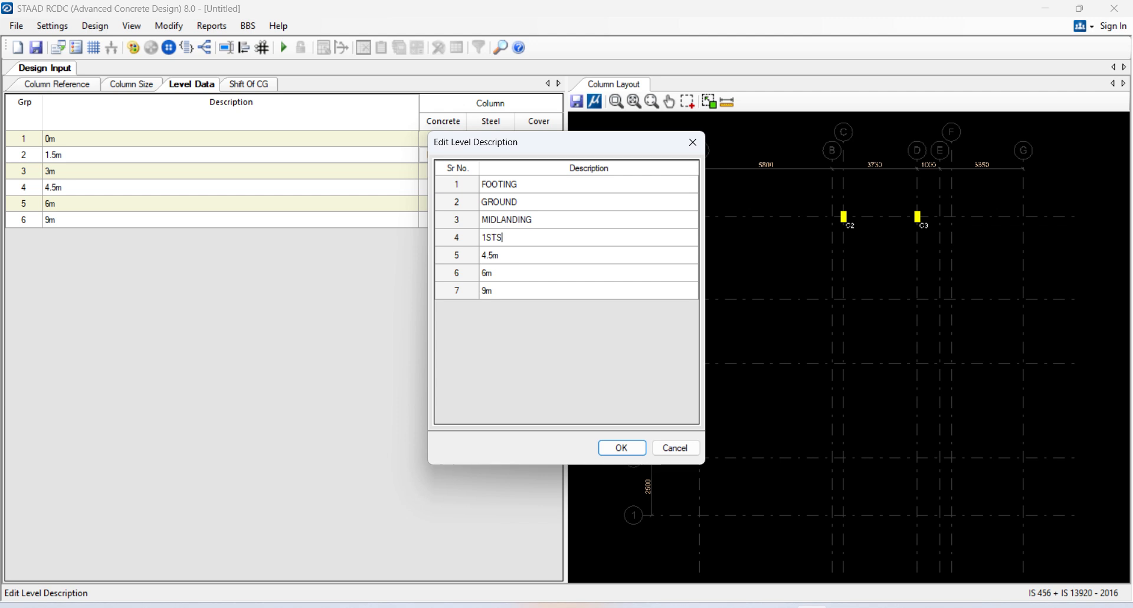
type("LAB")
- Rename the 4.5m level 2NDMID, the 6m level 2NDSLAB and the 9m level TERRACE, and apply the level descriptions
left_click(509, 264)
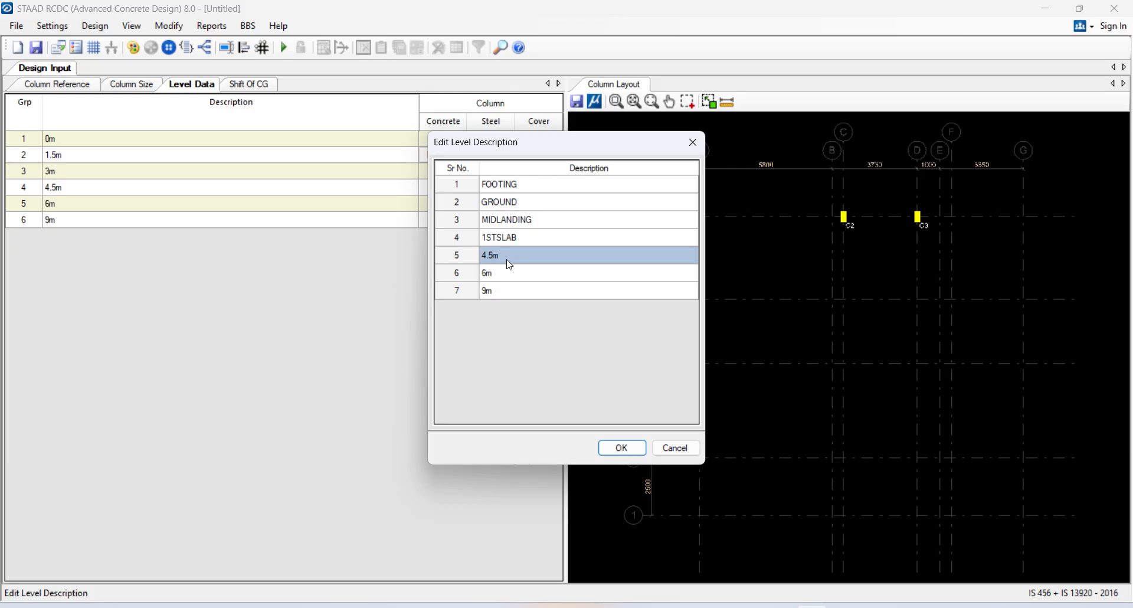
type("2N")
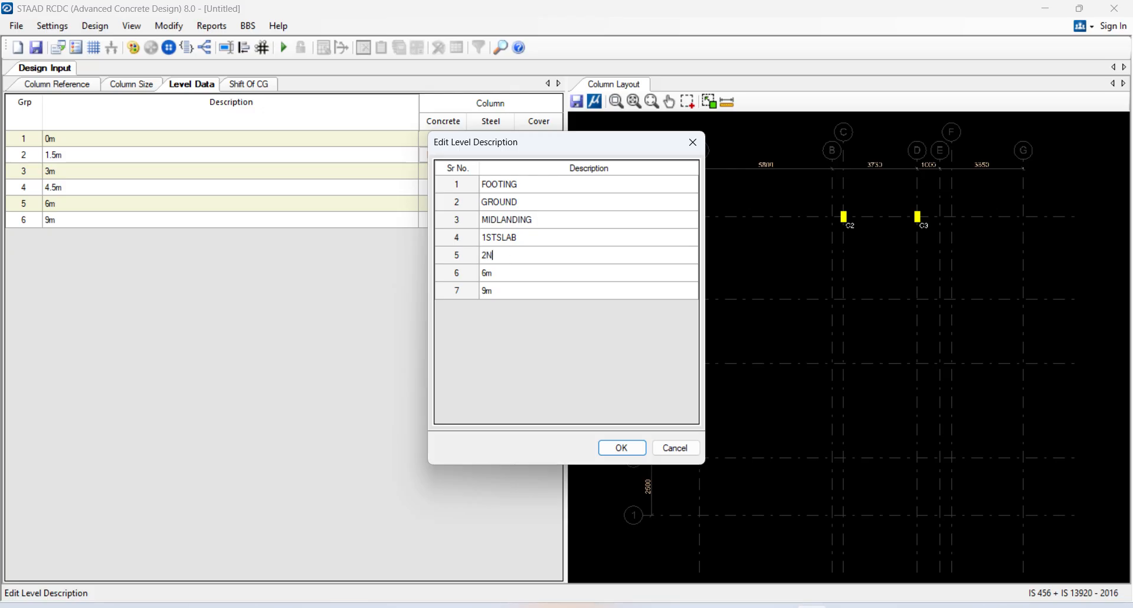
type("DMID")
left_click(535, 278)
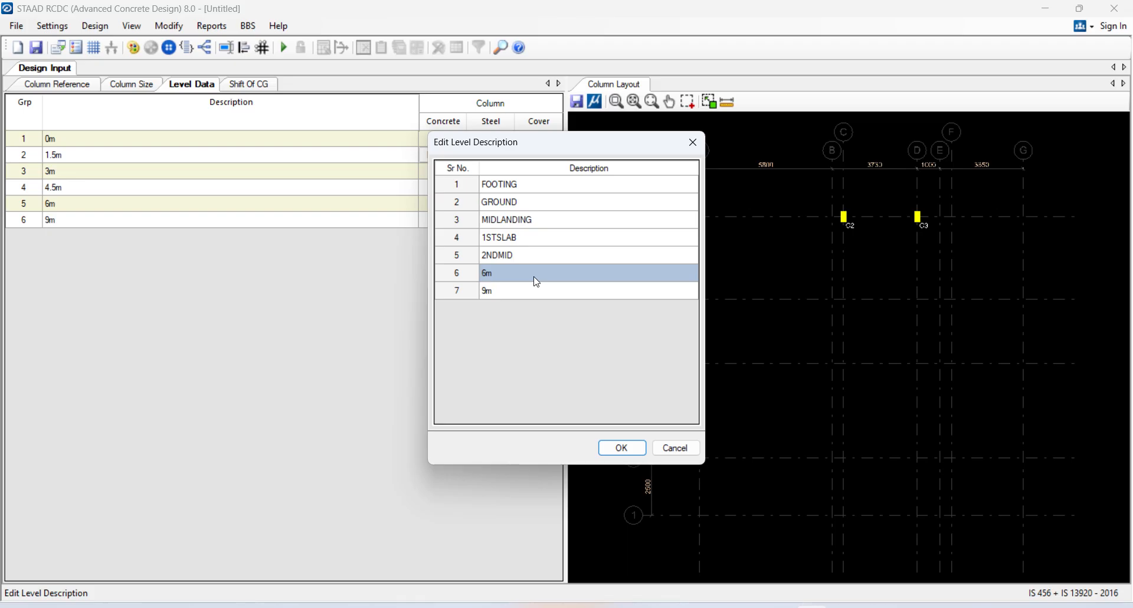
type("2NDS")
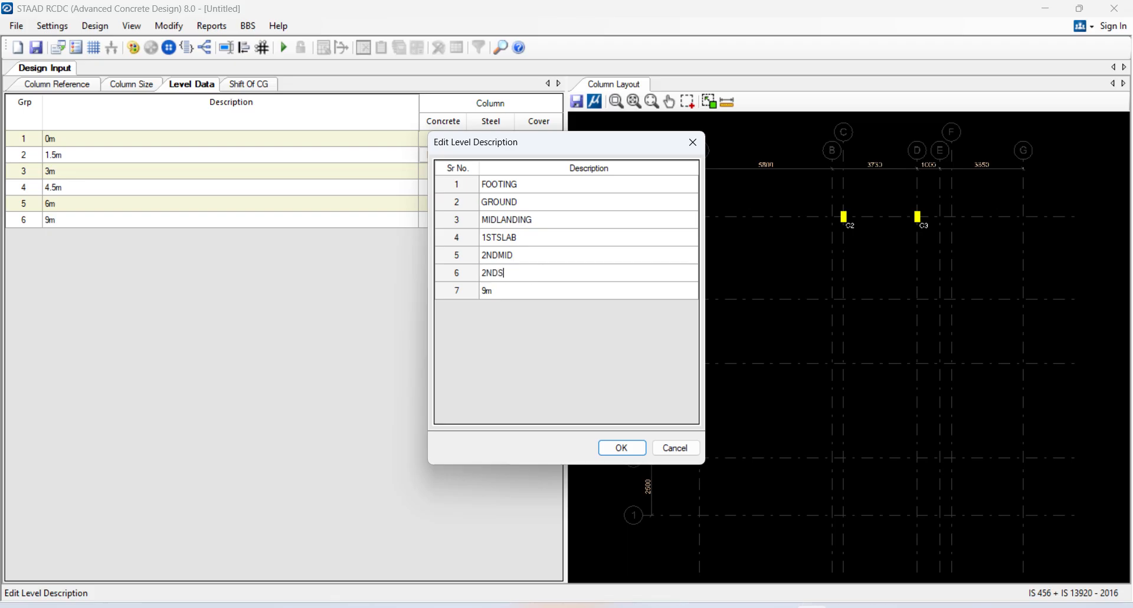
type("LAB")
left_click(512, 296)
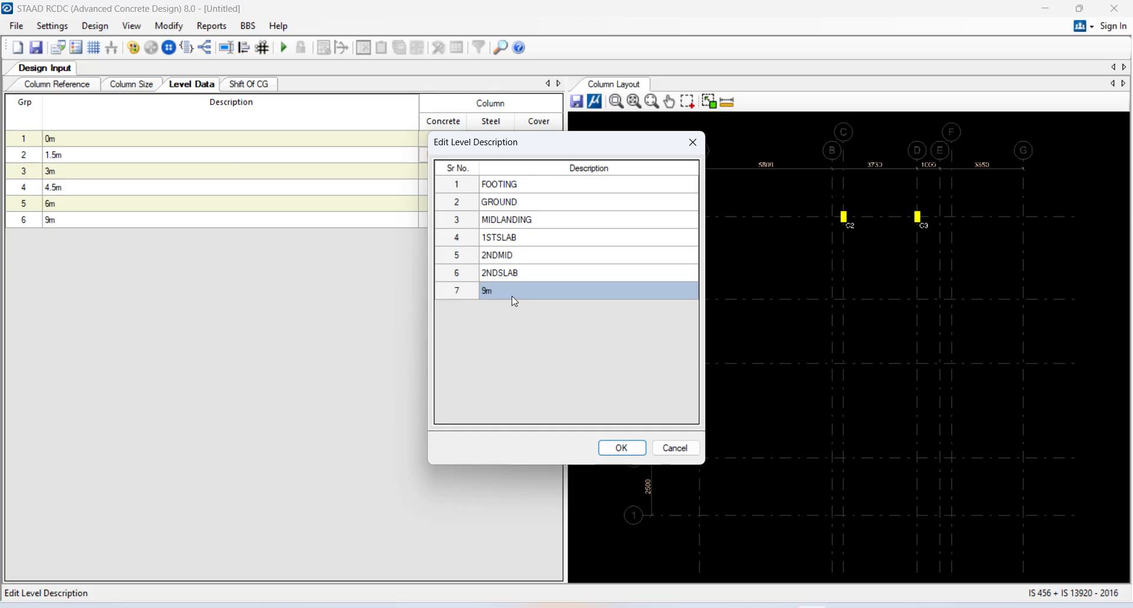
type("TE")
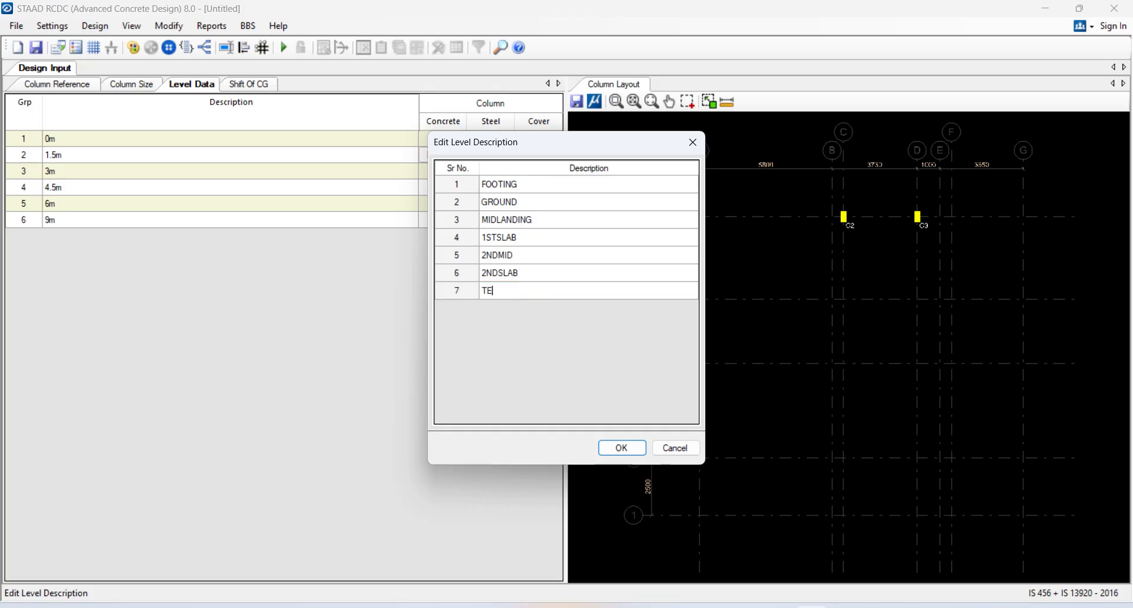
type("RRACE")
left_click(621, 449)
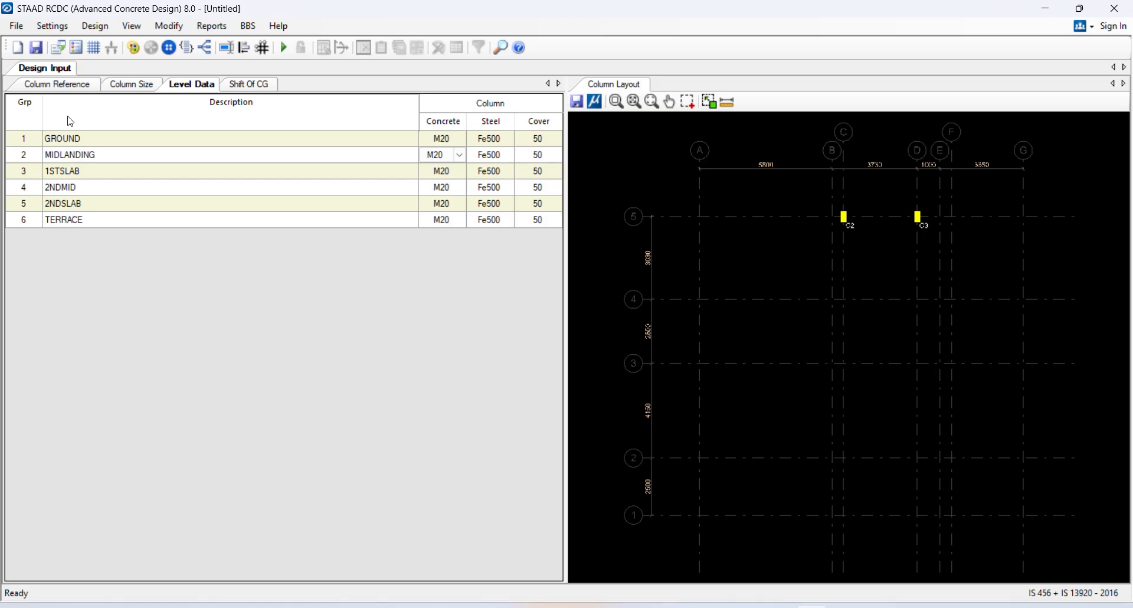
- Review the column design settings and accept them
left_click(52, 26)
left_click(69, 48)
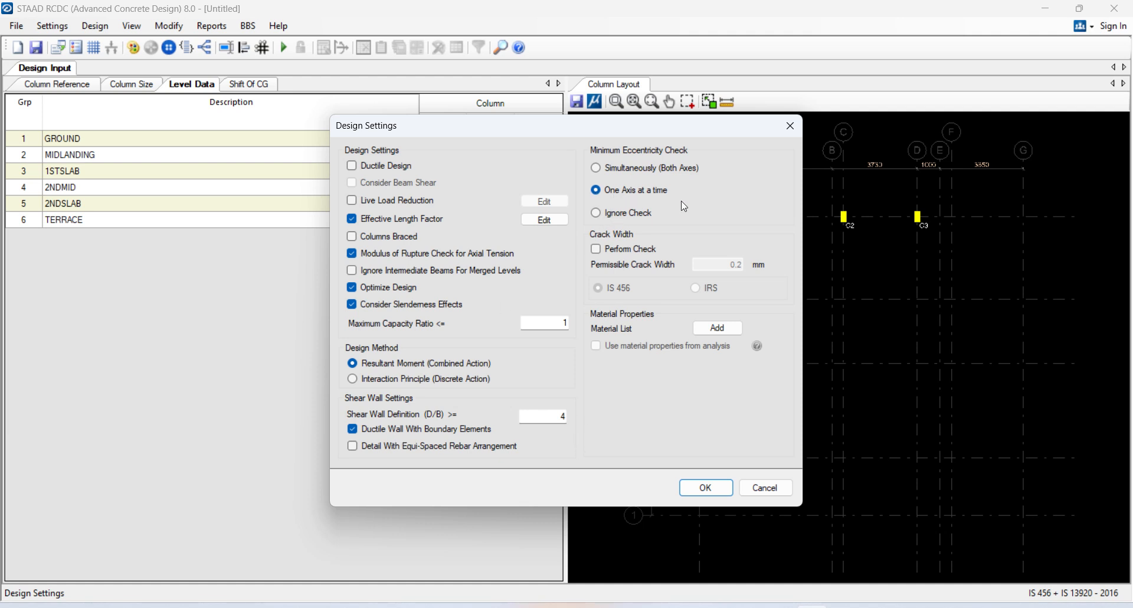
left_click(702, 487)
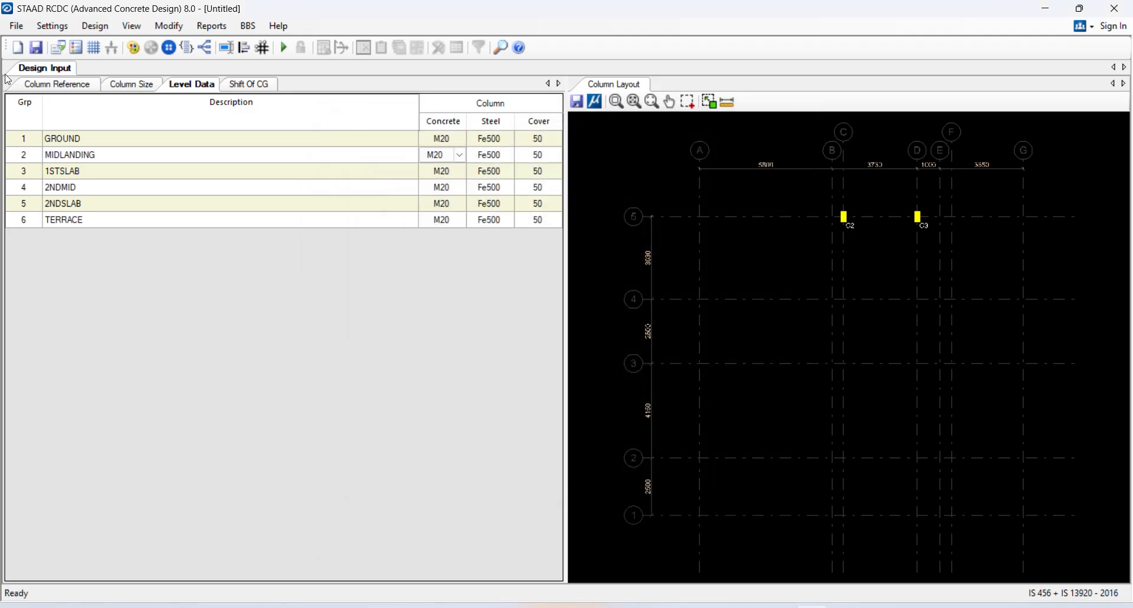
- In the reinforcement settings, set the minimum column steel to 0.8% and the maximum column rebar to 16
left_click(53, 26)
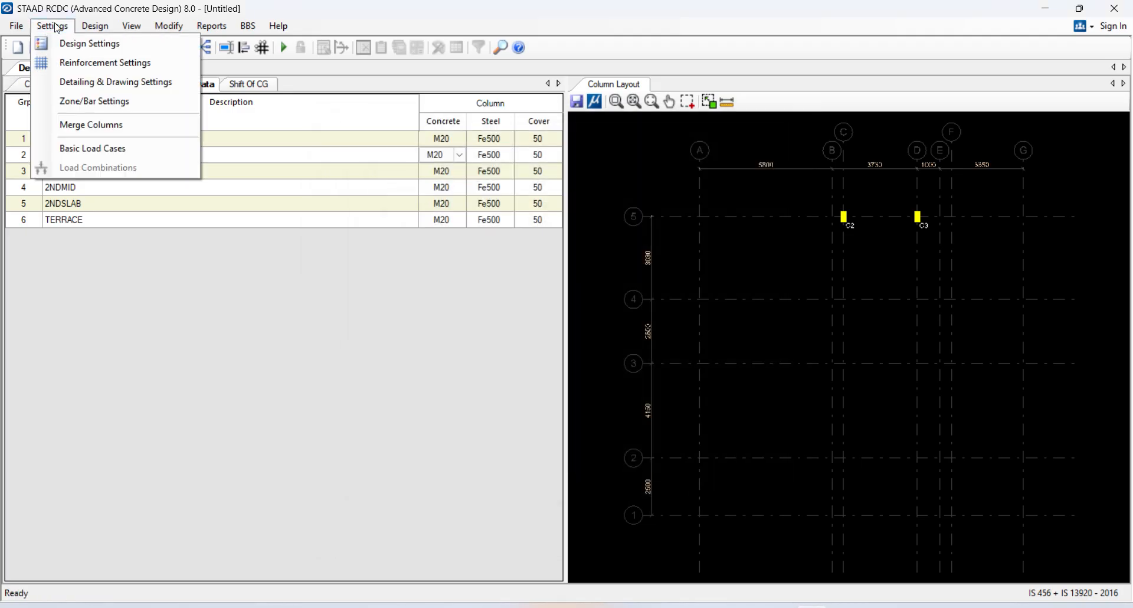
left_click(69, 64)
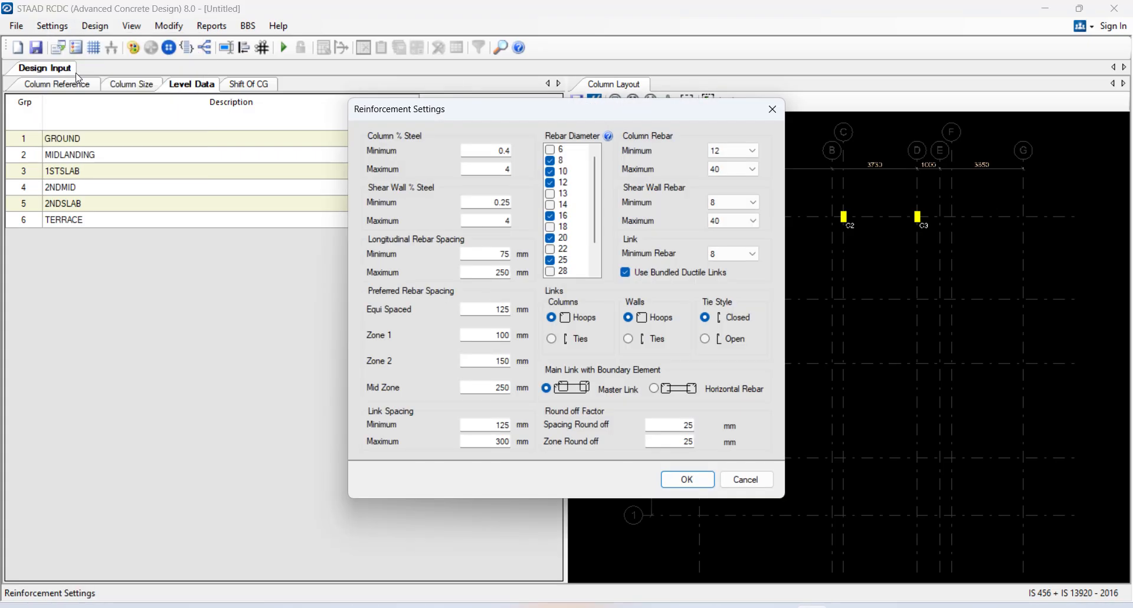
double_click(508, 150)
type("8")
left_click(497, 168)
left_click(738, 173)
left_click(727, 234)
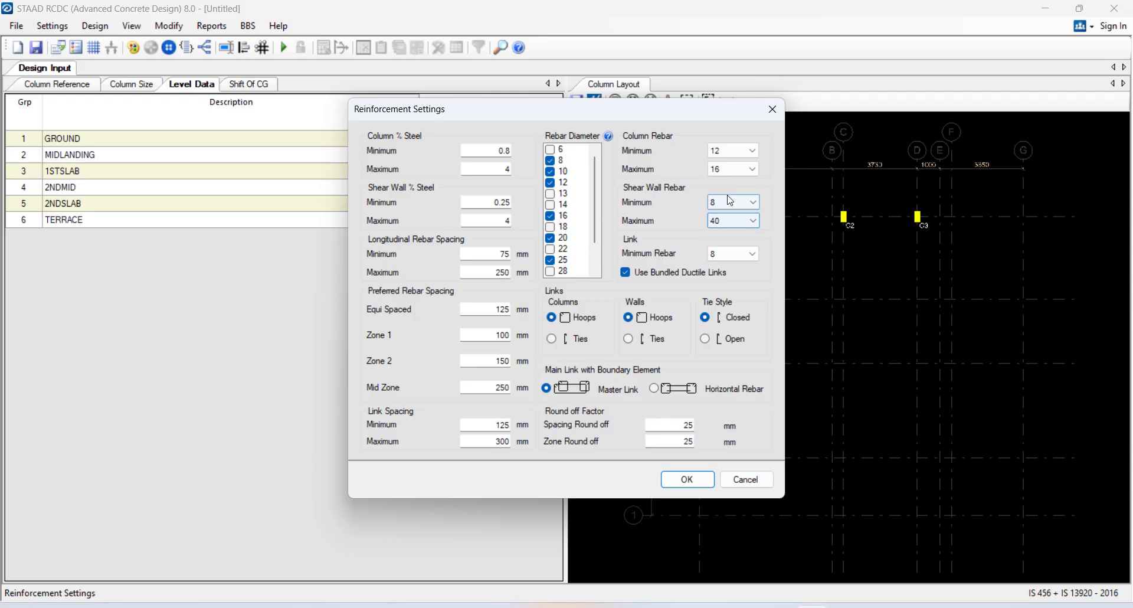
- Set both the minimum and maximum shear wall rebar to 12
left_click(734, 223)
left_click(735, 253)
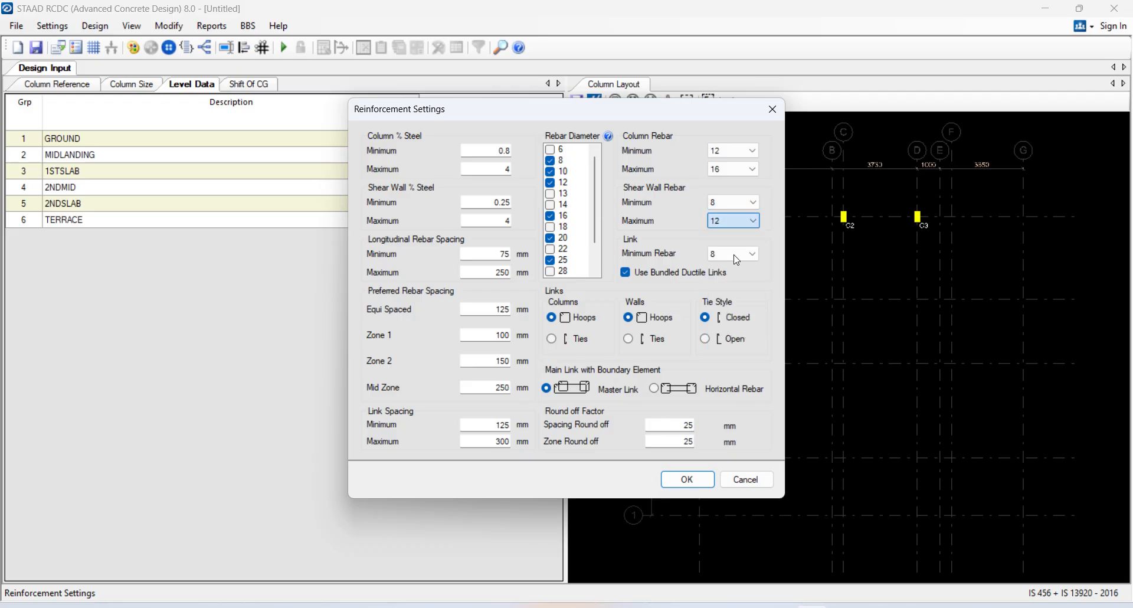
left_click(735, 204)
left_click(738, 224)
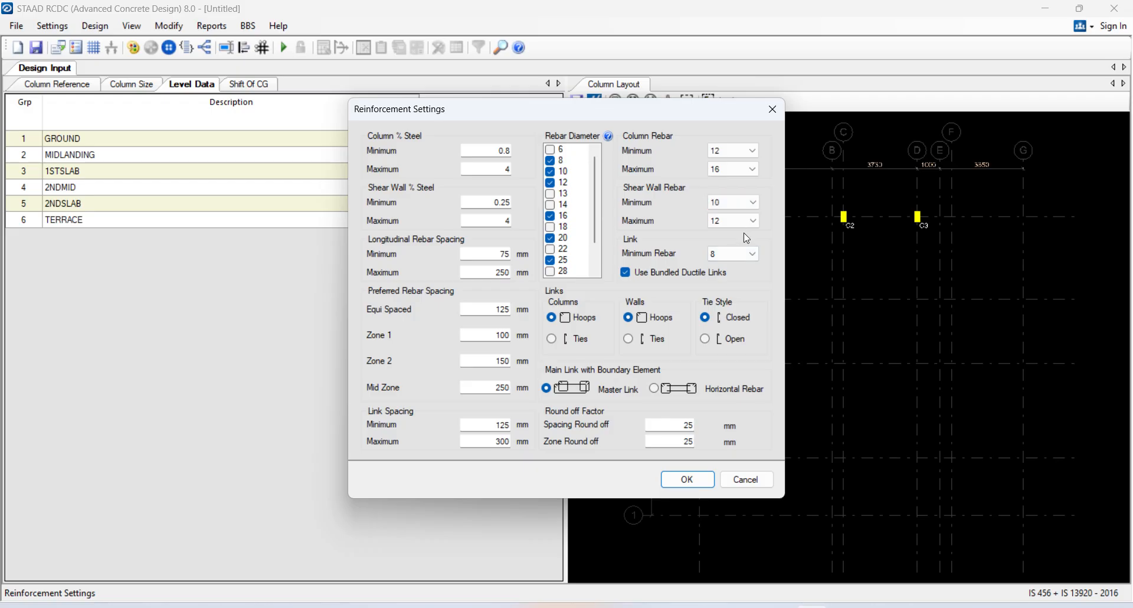
left_click(738, 202)
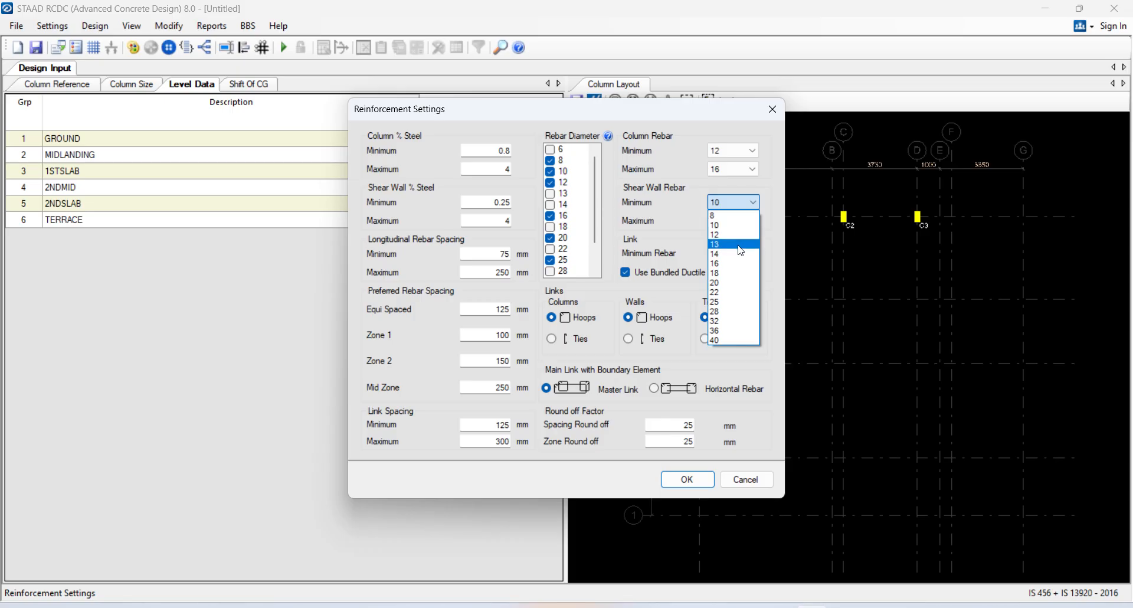
left_click(738, 236)
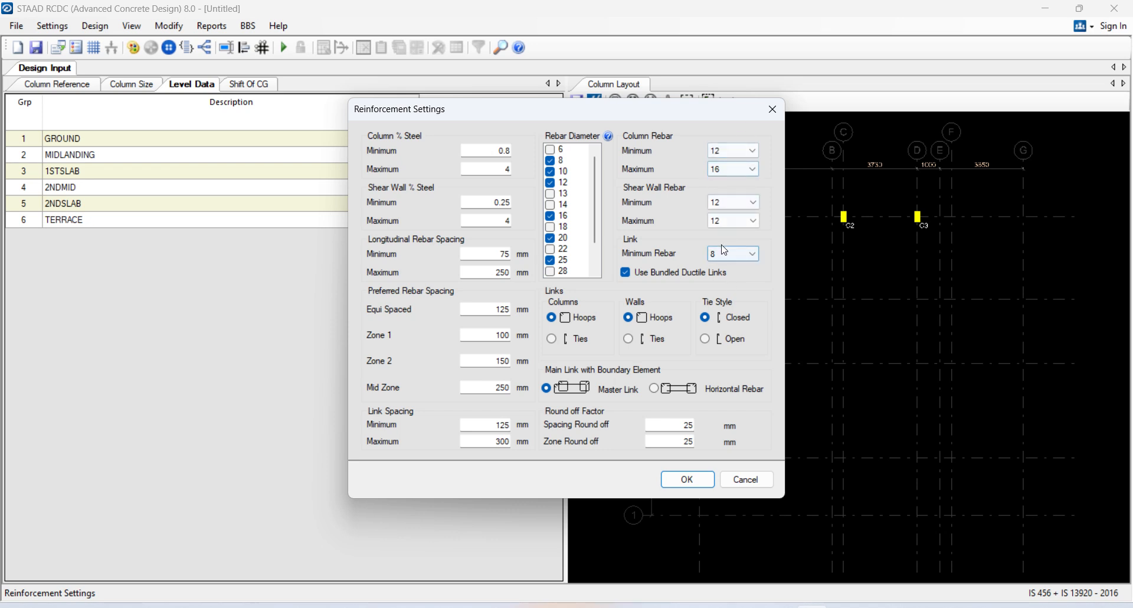
- Exclude the 20, 25, 32 and 40 rebar diameters and apply the reinforcement settings
scroll(568, 261, "down", 2)
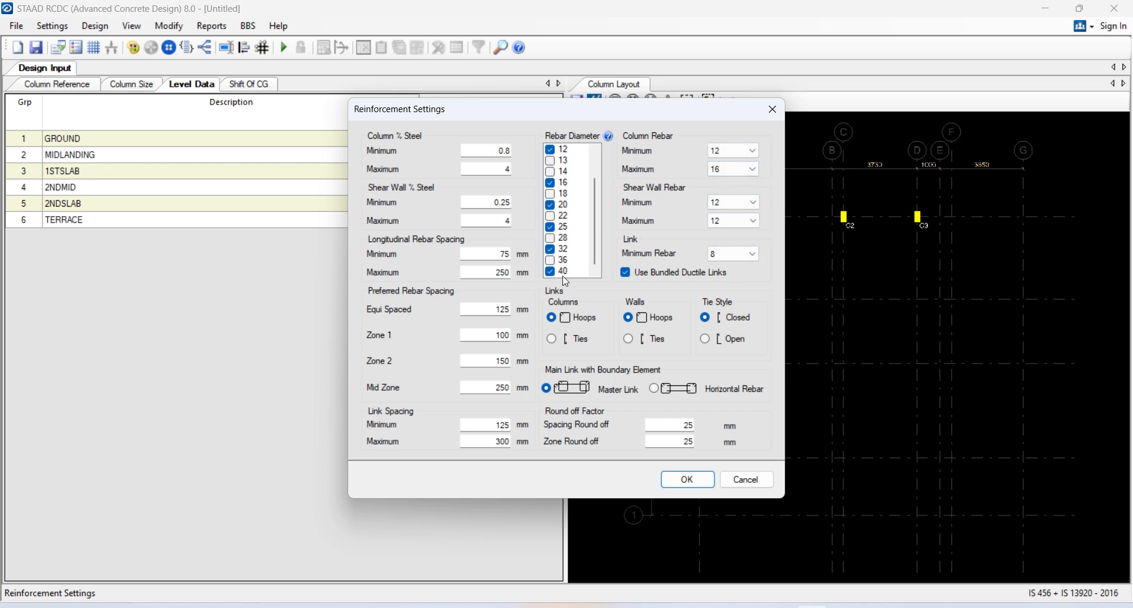
left_click(567, 273)
left_click(564, 249)
left_click(563, 228)
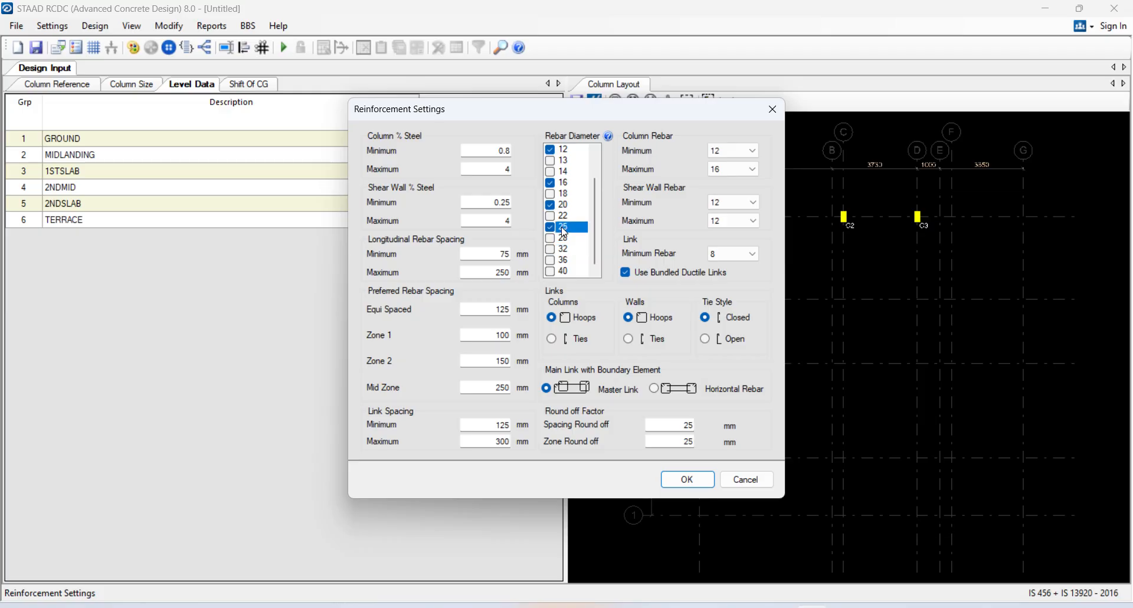
left_click(564, 205)
scroll(584, 190, "up", 1)
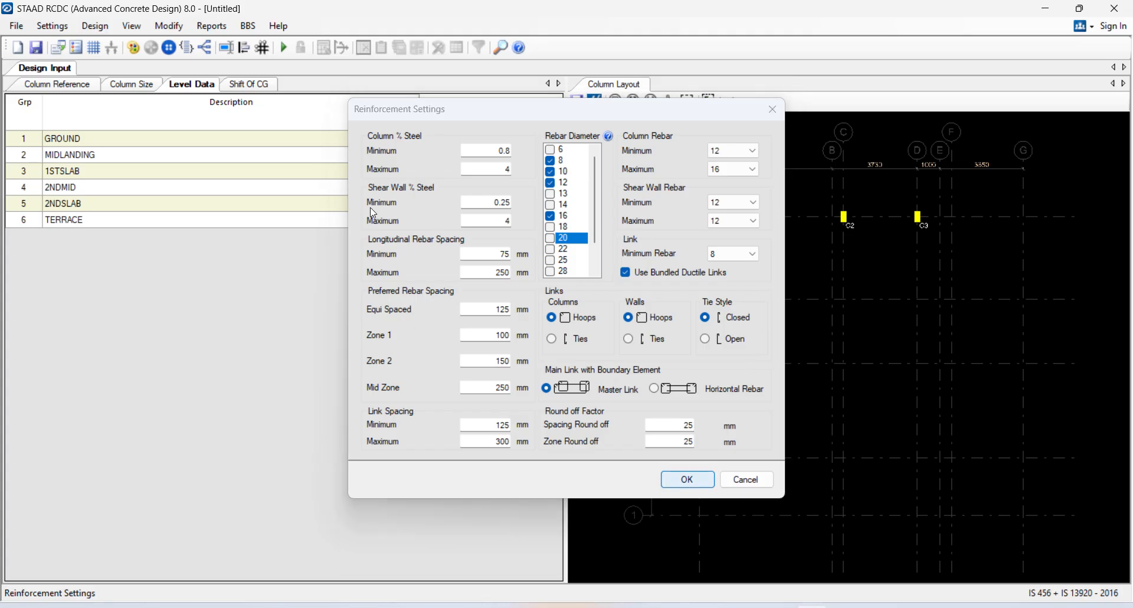
left_click(687, 483)
left_click(52, 26)
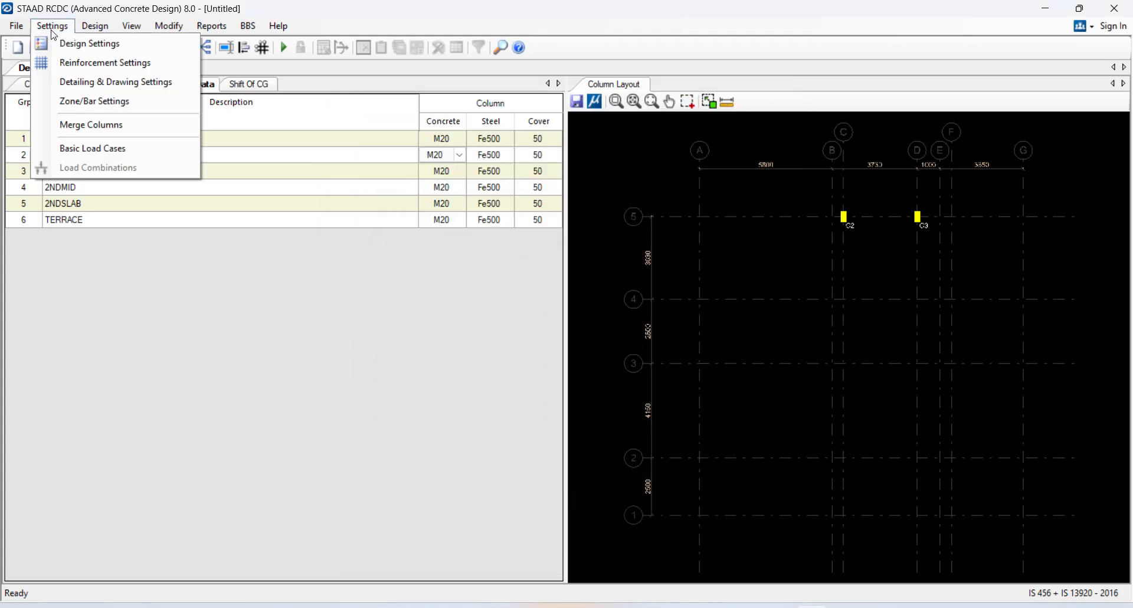
left_click(84, 149)
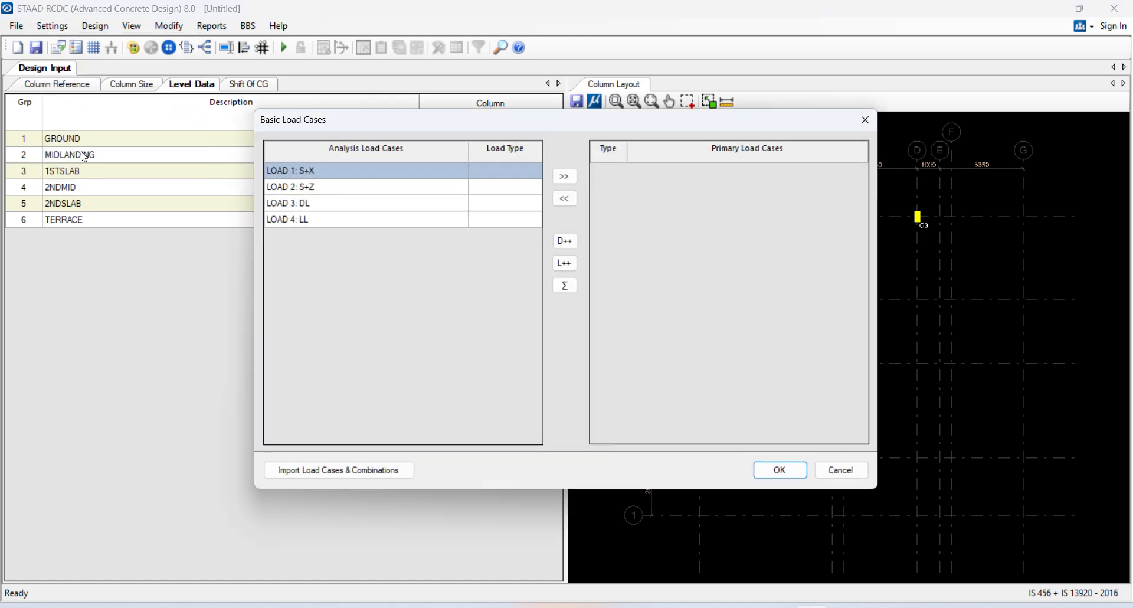
left_click(841, 471)
- Start Auto Design and assign load type Earthquake X to LOAD 1: S+X and Earthquake Z to LOAD 2: S+Z
left_click(95, 26)
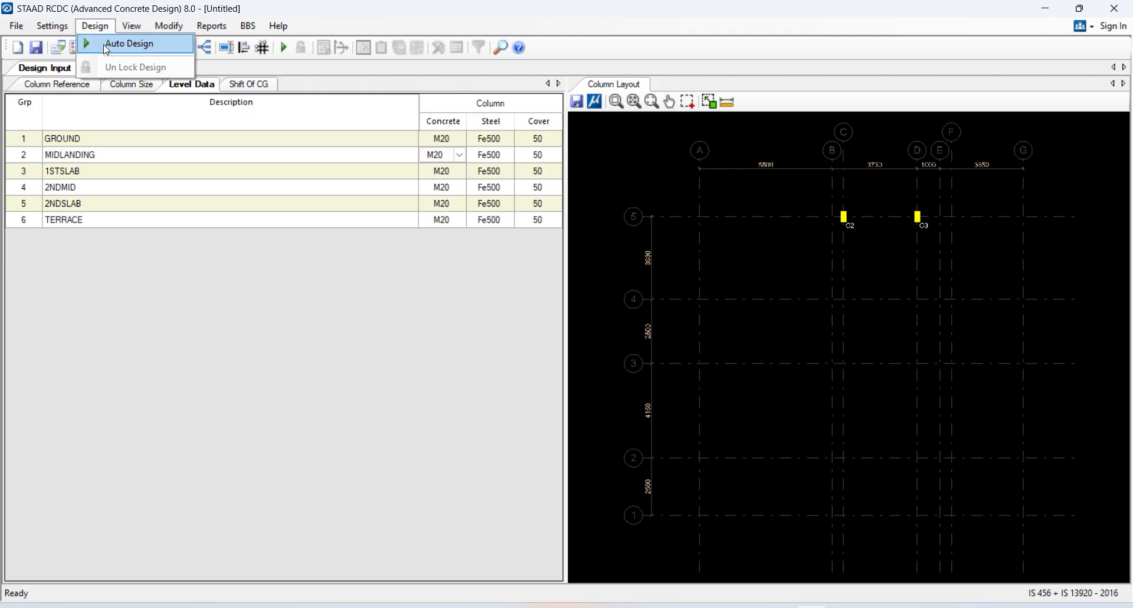
left_click(107, 50)
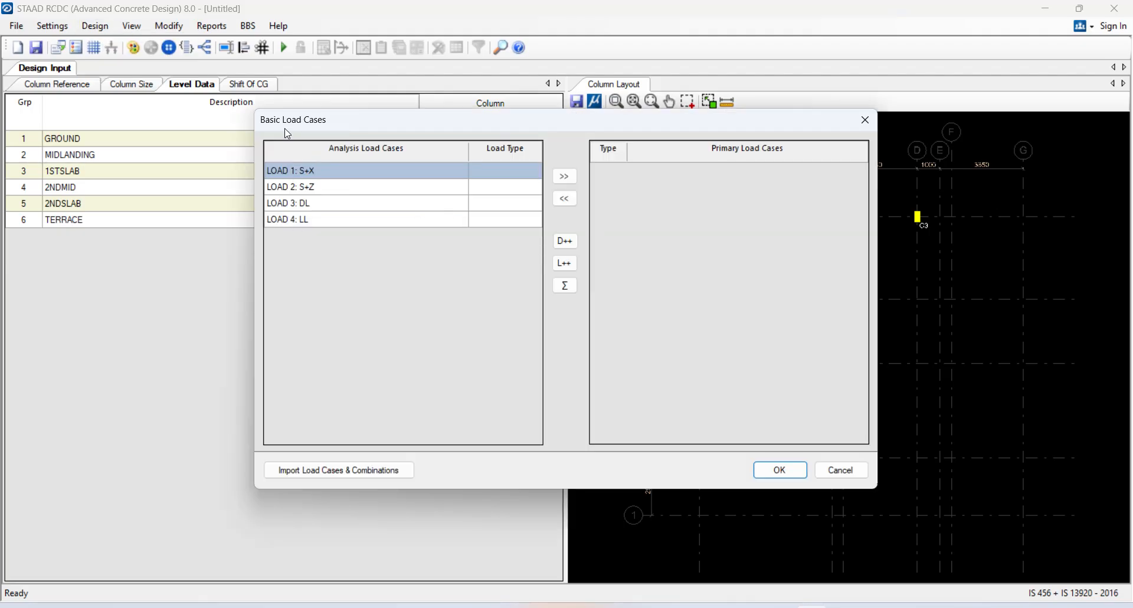
left_click(472, 172)
left_click(541, 172)
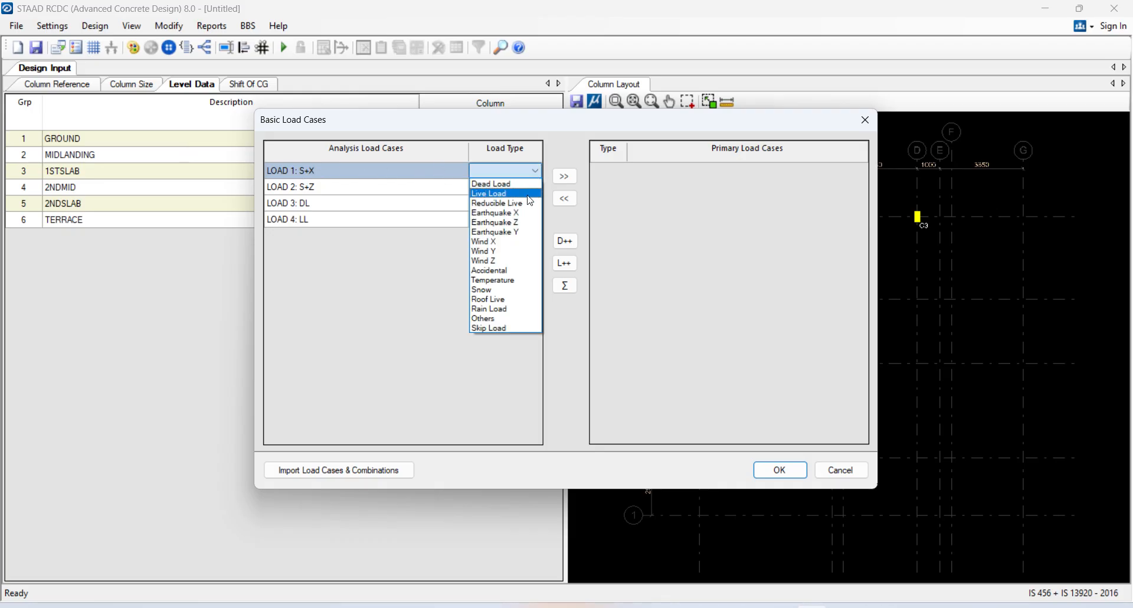
left_click(528, 220)
left_click(530, 186)
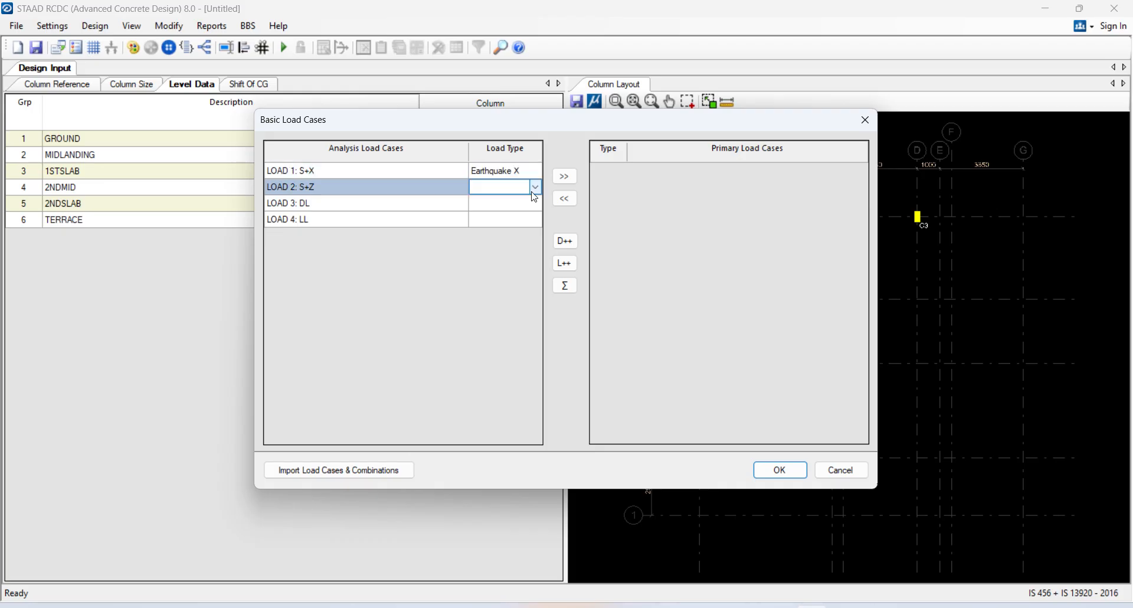
left_click(534, 187)
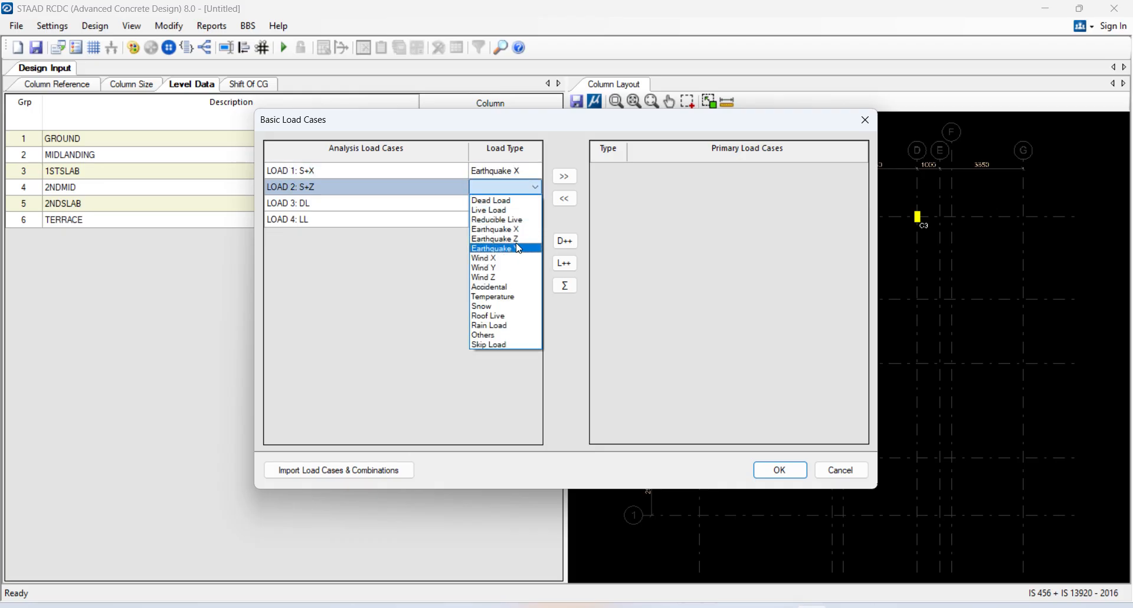
left_click(517, 239)
- Assign load type Dead Load to LOAD 3: DL and Live Load to LOAD 4: LL
left_click(508, 203)
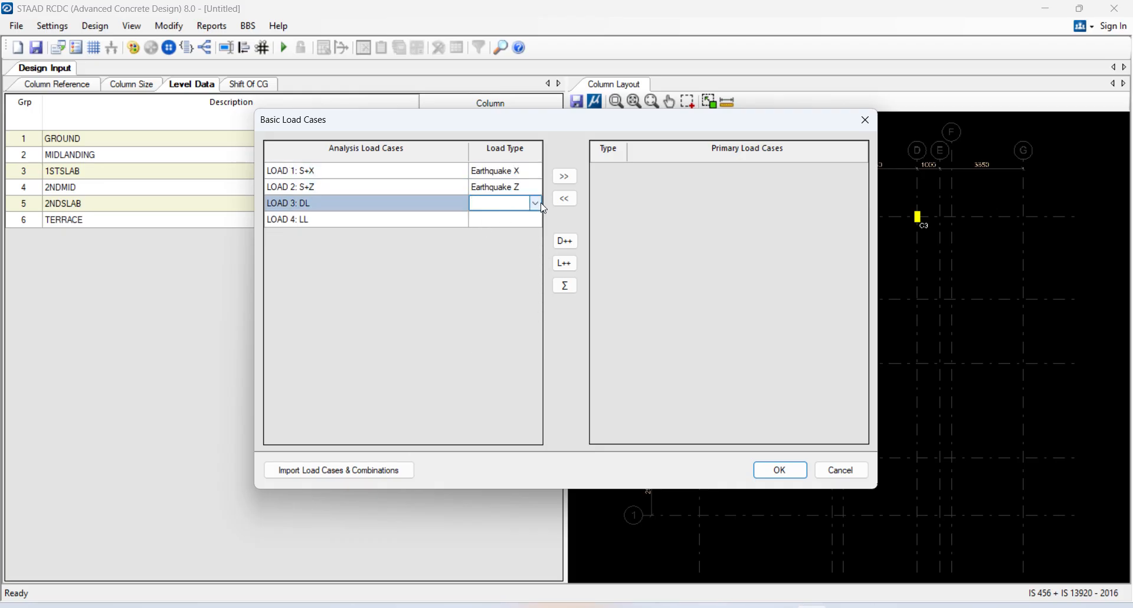
left_click(535, 203)
left_click(536, 218)
left_click(527, 219)
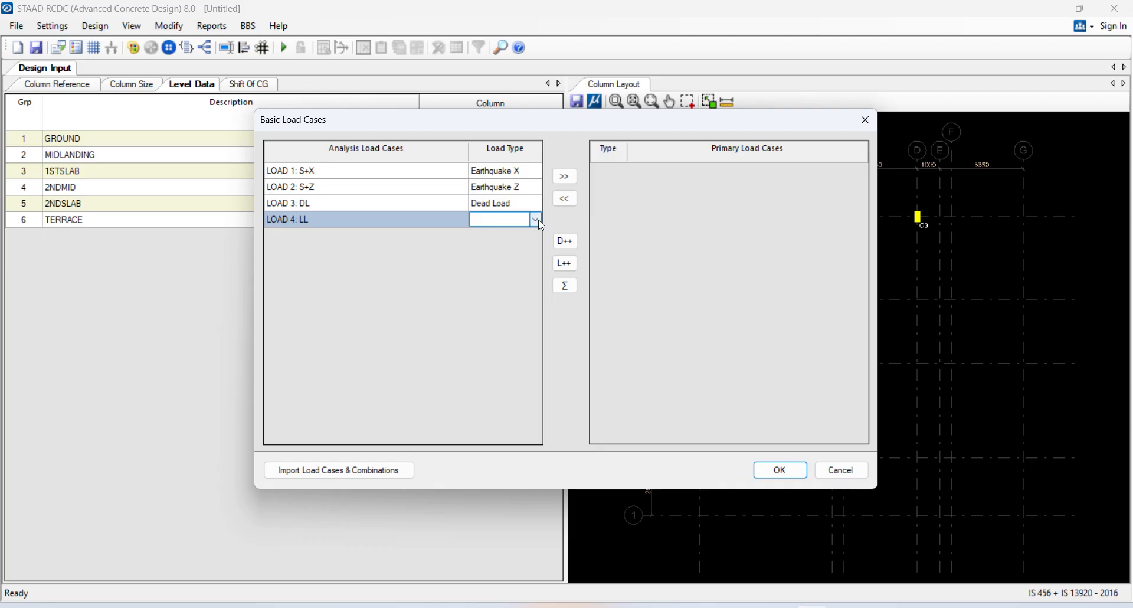
left_click(535, 219)
left_click(536, 242)
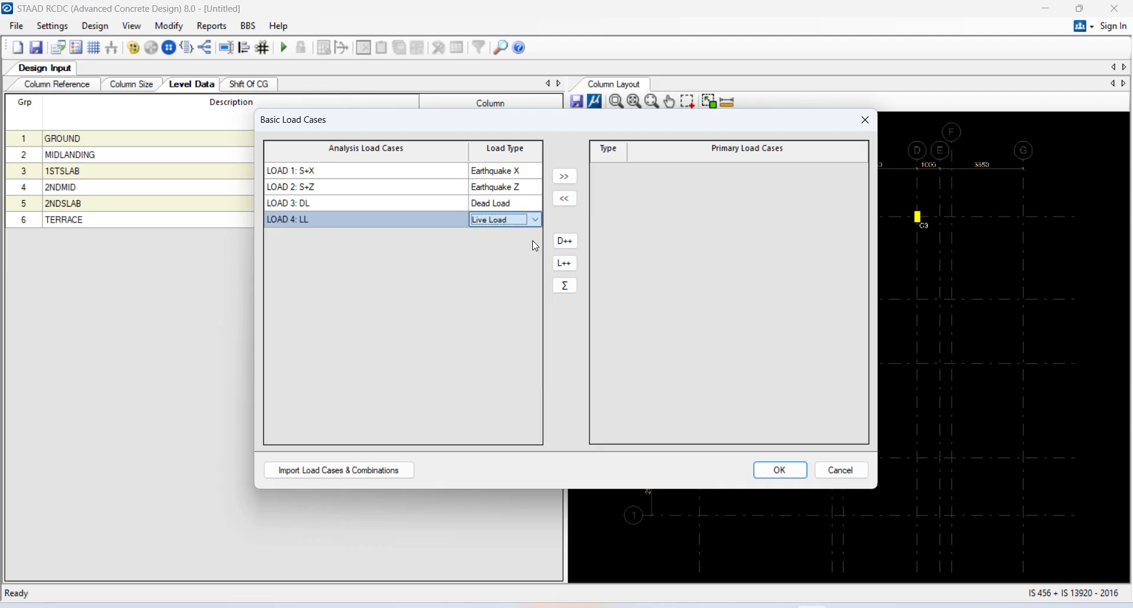
- Add all four analysis load cases to the primary load cases
left_click(437, 175)
left_click_drag(438, 176, 442, 223)
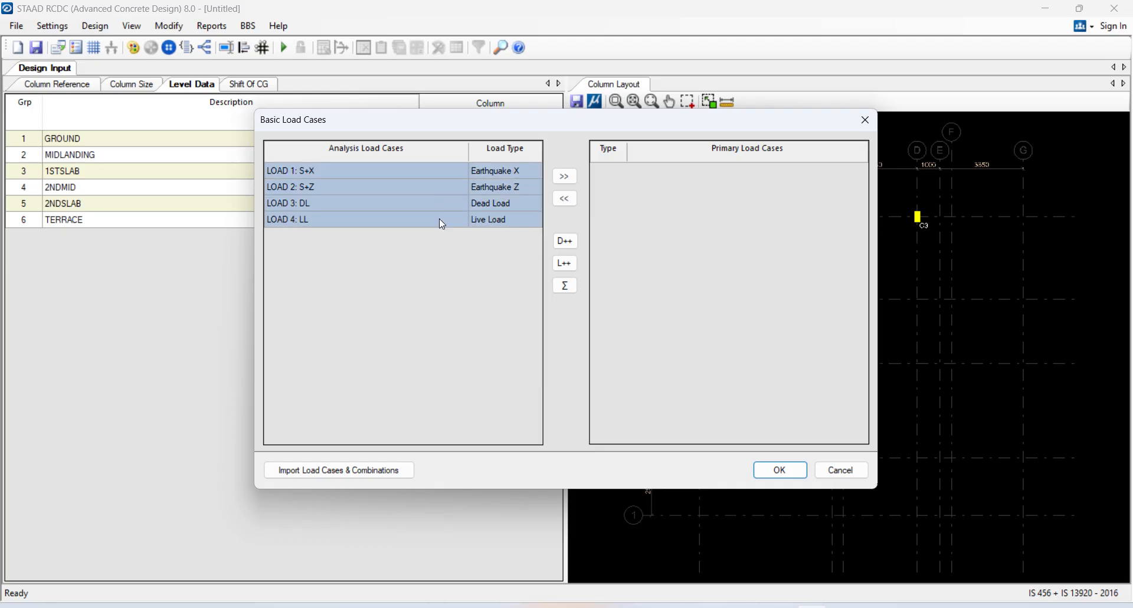
left_click(558, 178)
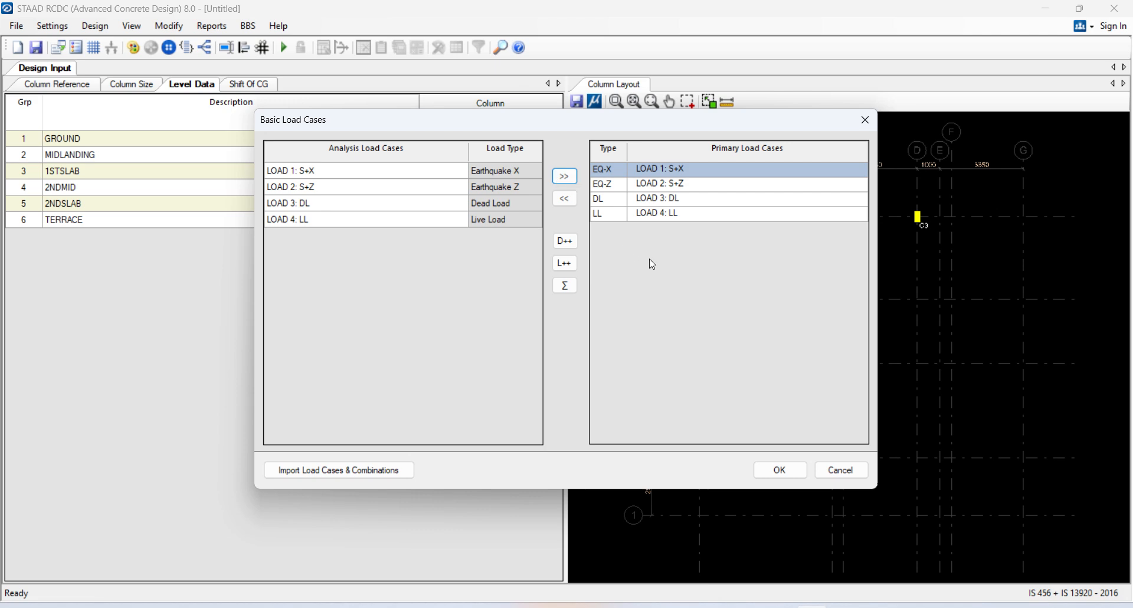
- Confirm the primary load cases and add the load combinations from the analysis
left_click(777, 470)
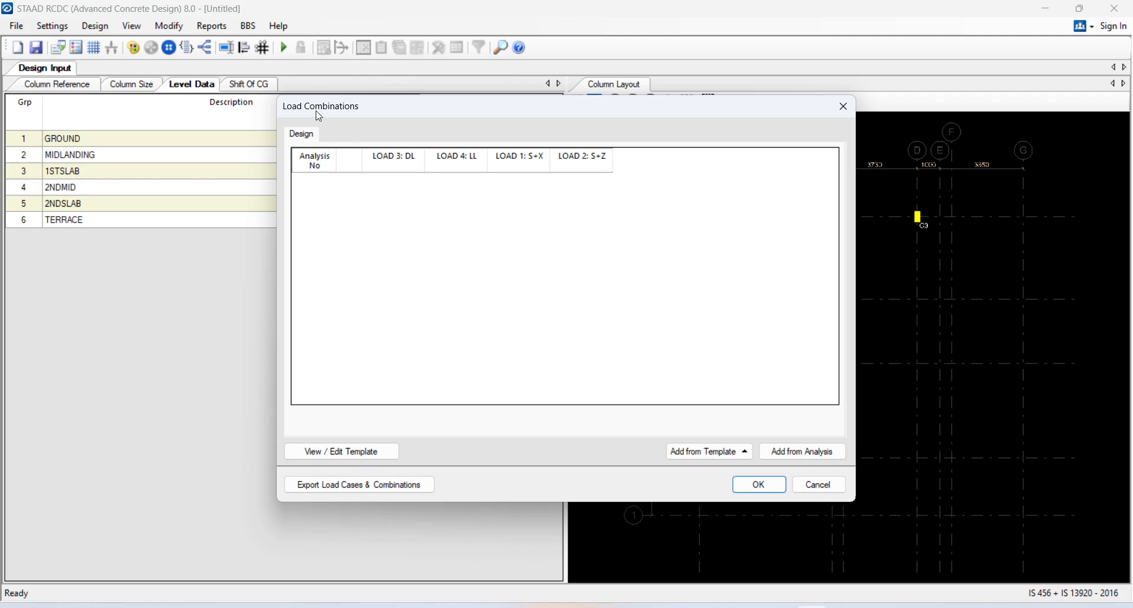
left_click(787, 458)
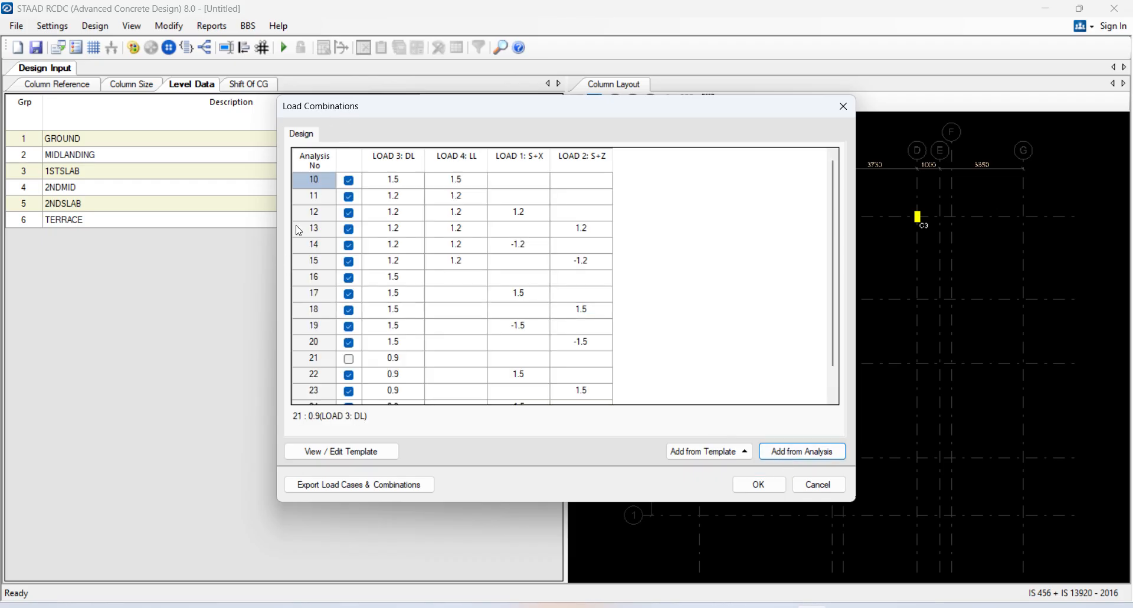
scroll(299, 231, "down", 1)
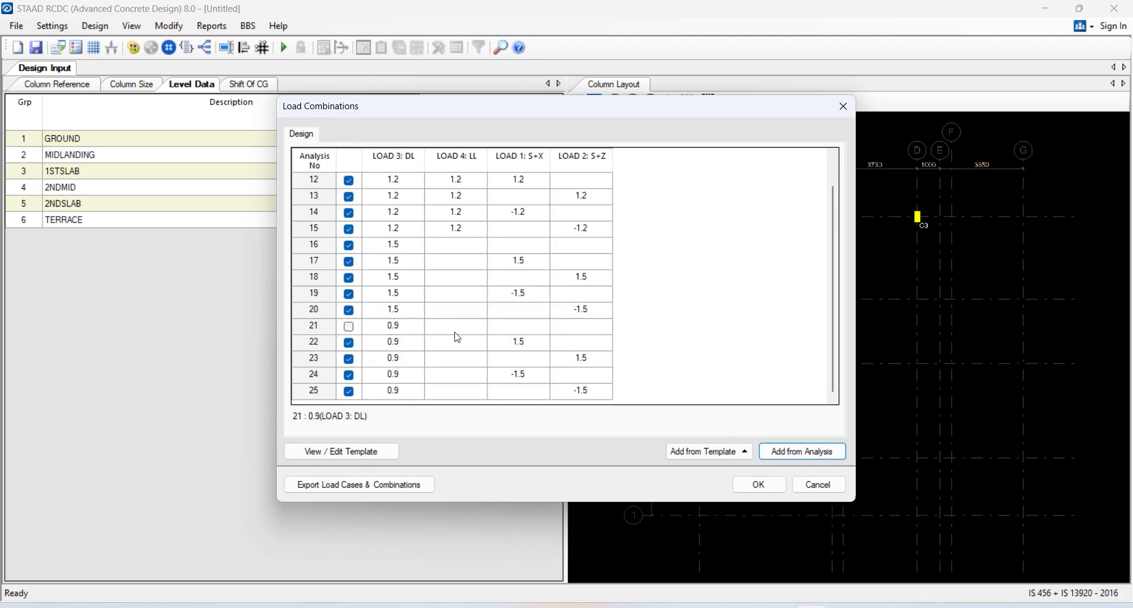
- Replace the existing load combinations with the regular structure template's combinations and run the column design
left_click(724, 464)
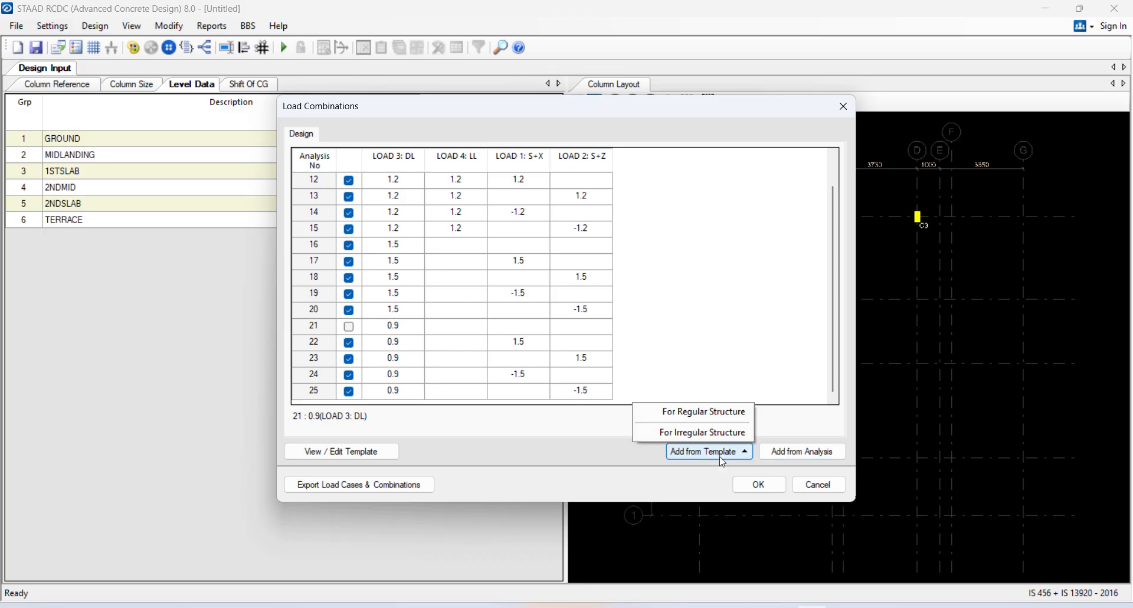
left_click(726, 417)
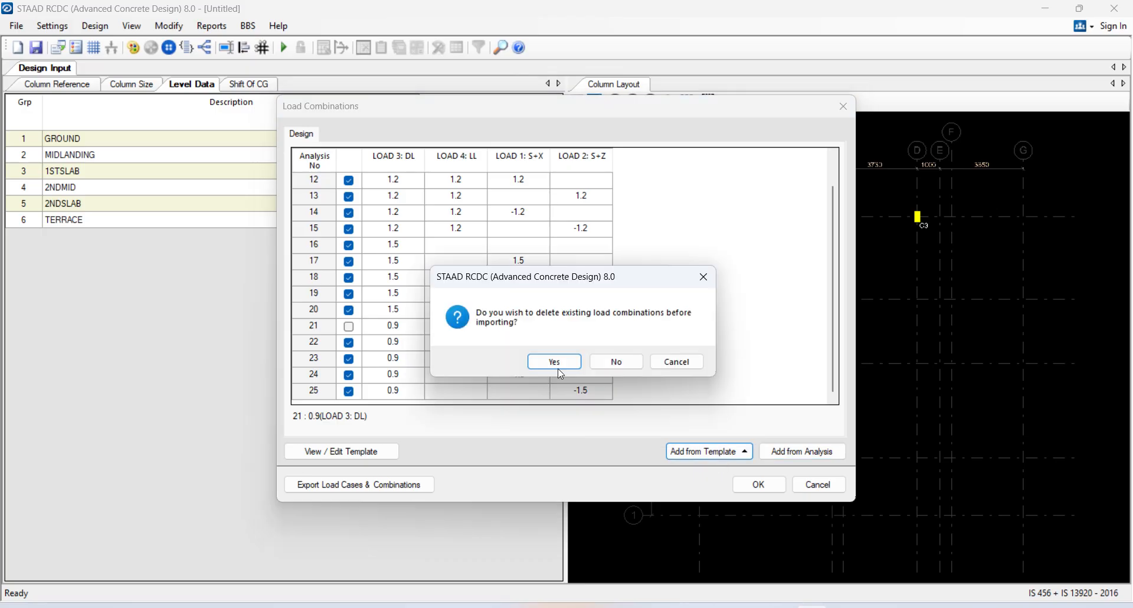
left_click(558, 369)
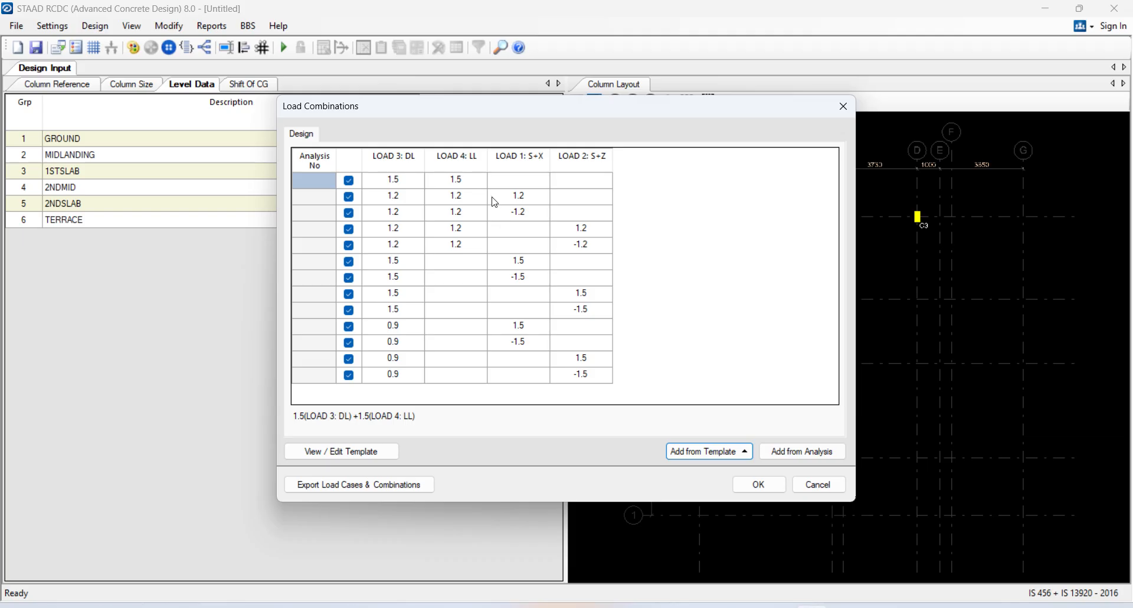
left_click(761, 486)
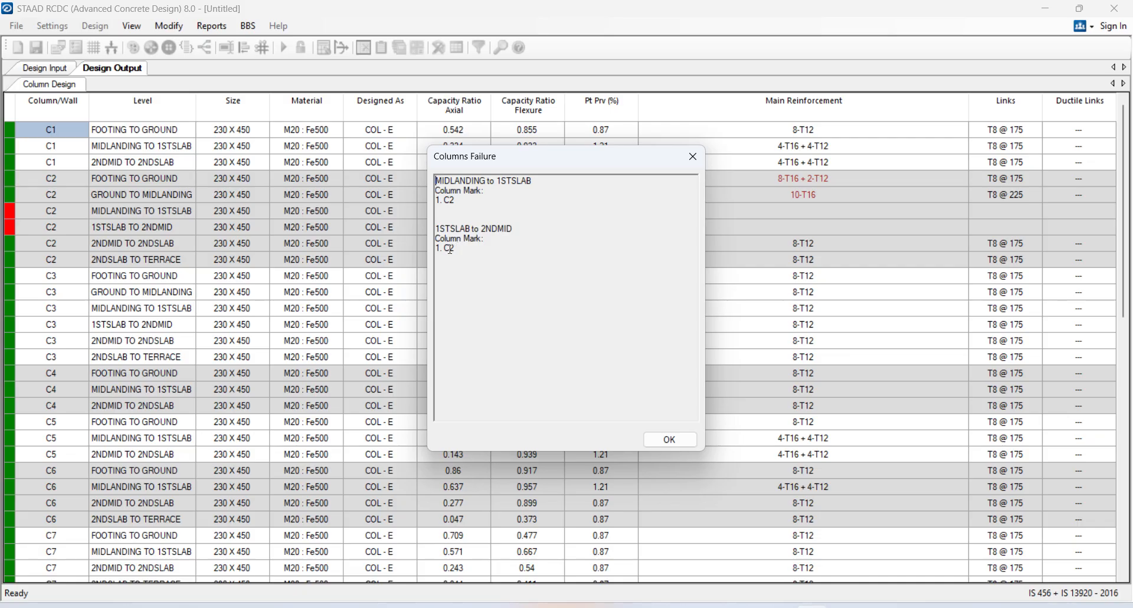
- Dismiss the column failure list and review the design results for all columns
left_click(653, 441)
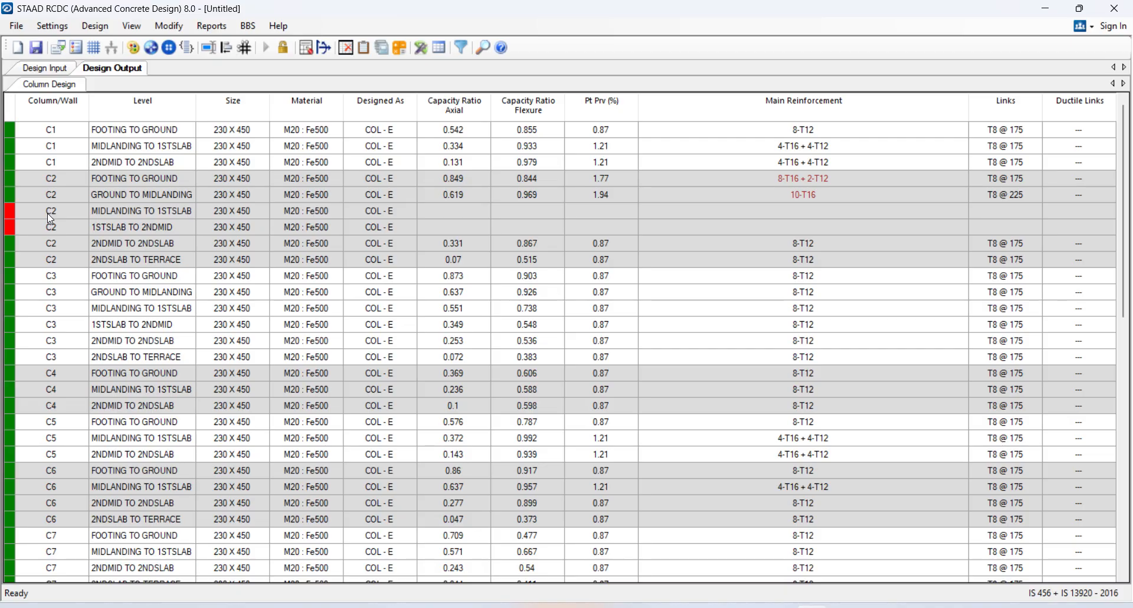
scroll(50, 218, "down", 10)
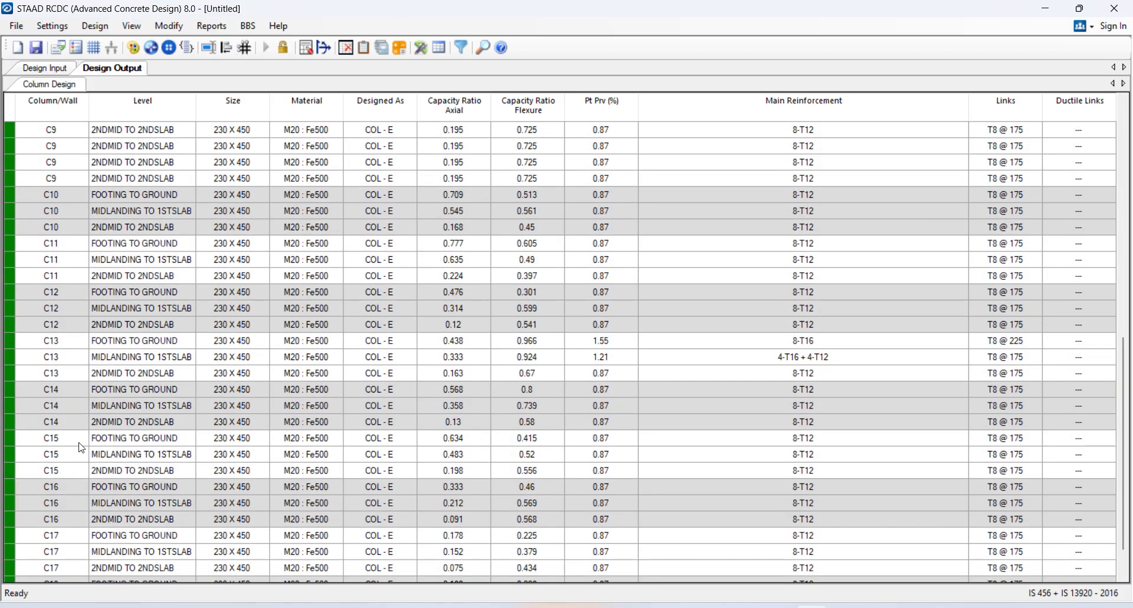
scroll(81, 448, "up", 10)
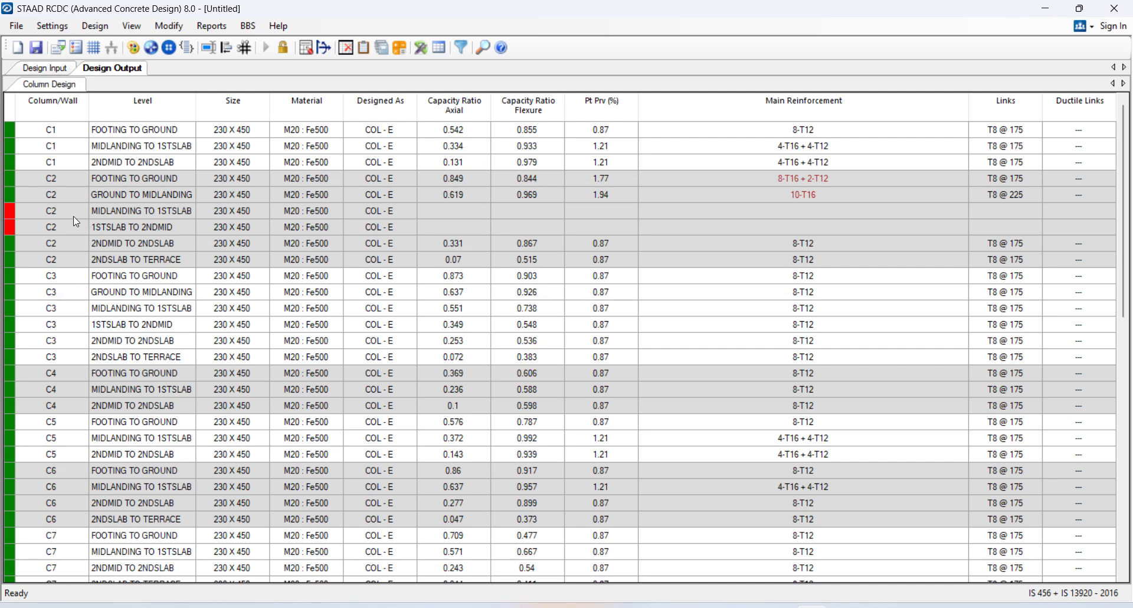
left_click(246, 210)
right_click(247, 211)
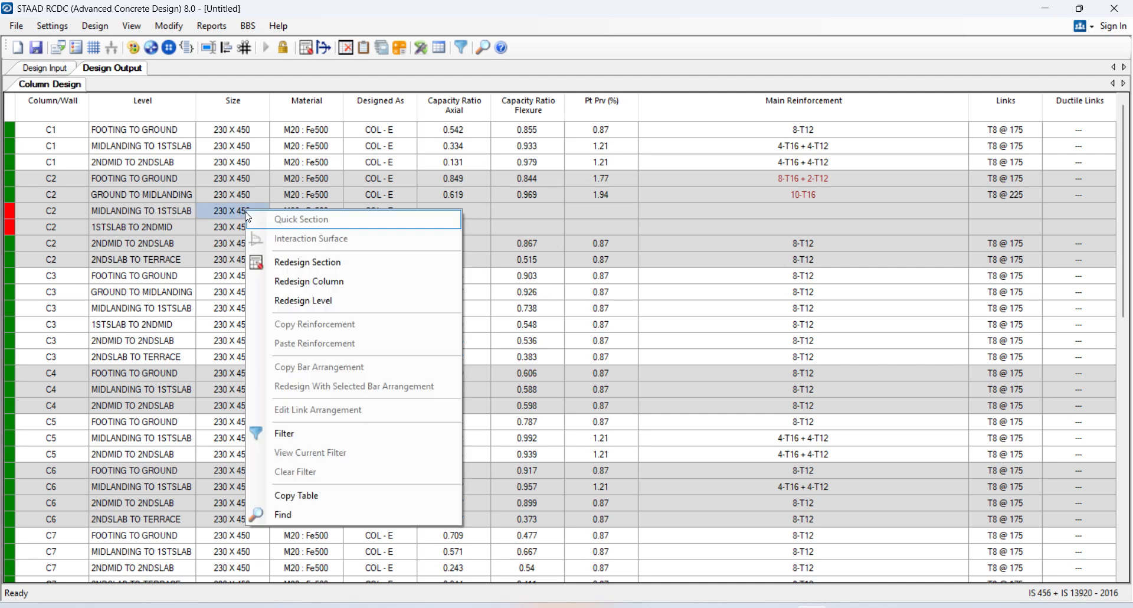
left_click(295, 282)
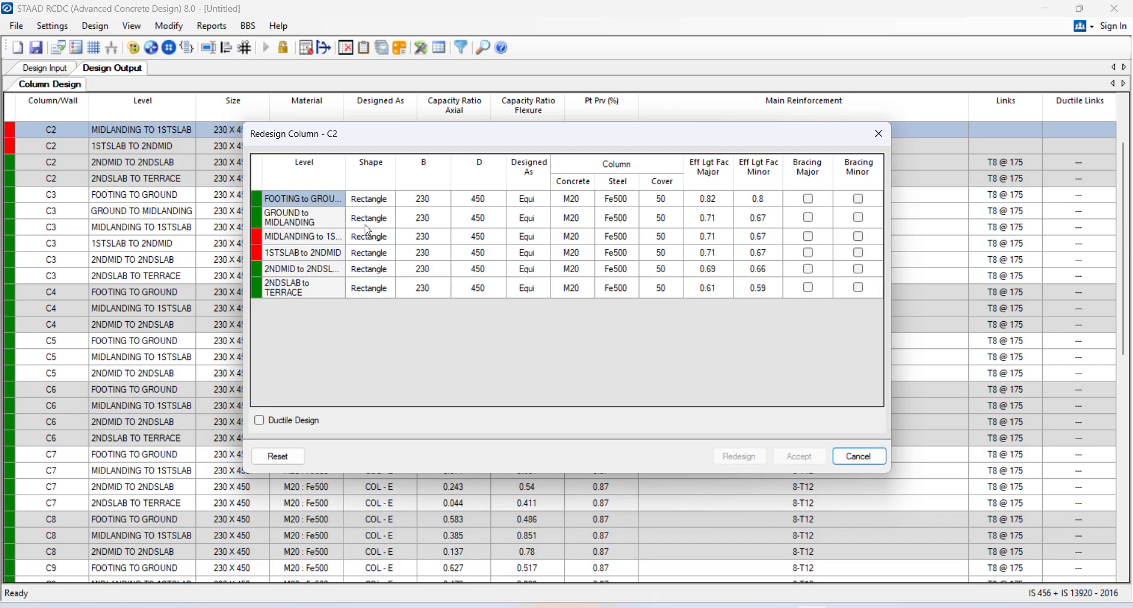
left_click(859, 456)
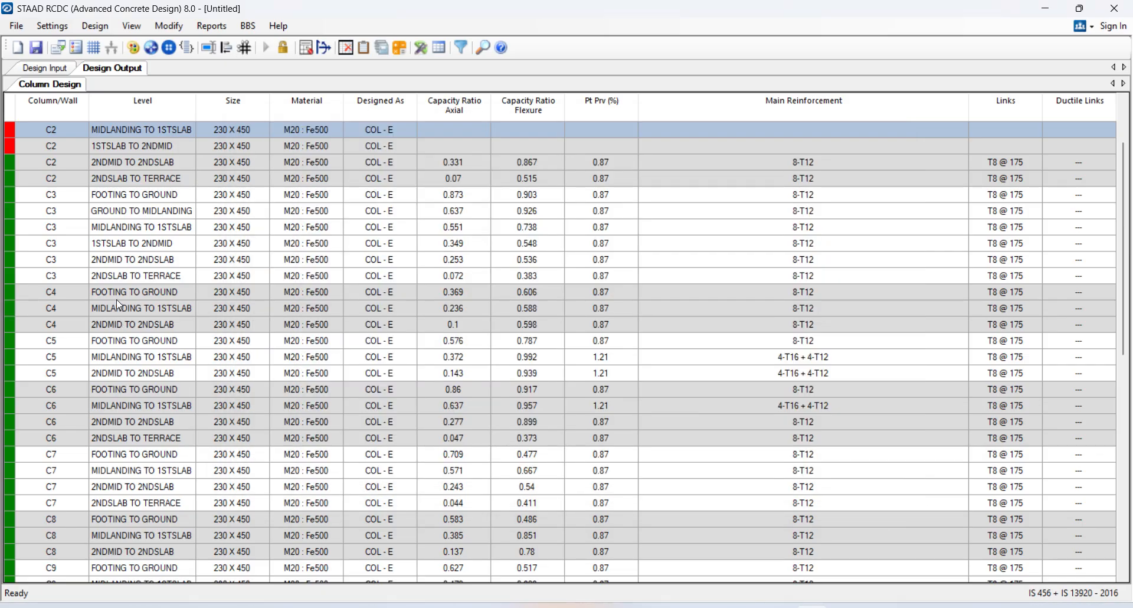
- Open column C2's MIDLANDING TO 1STSLAB section for redesign and redesign it with its existing size and bar arrangement
right_click(239, 125)
left_click(284, 185)
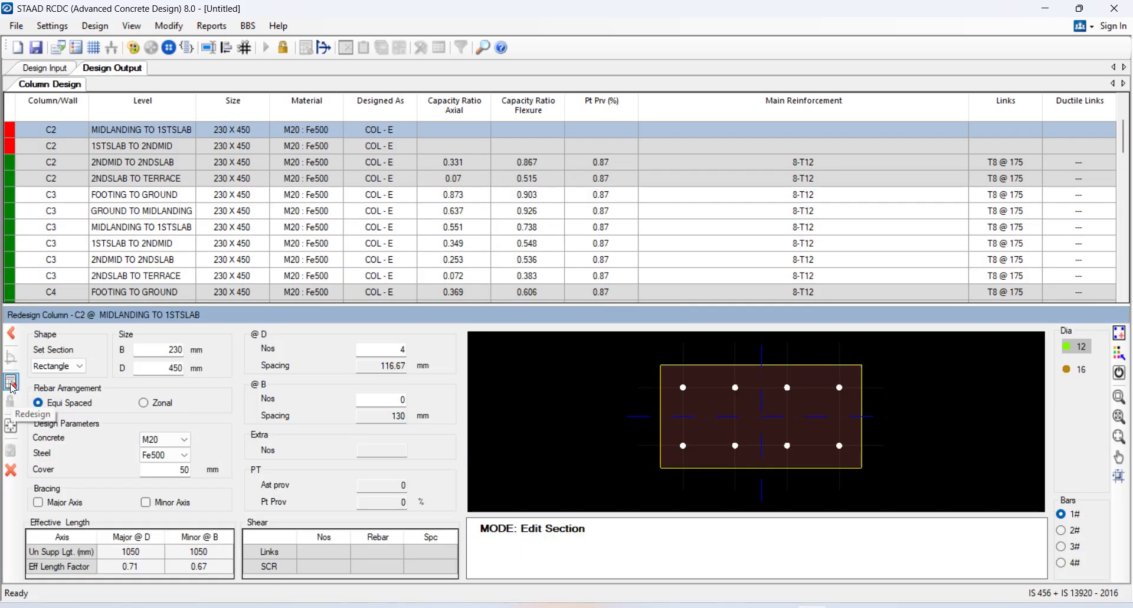
left_click(10, 384)
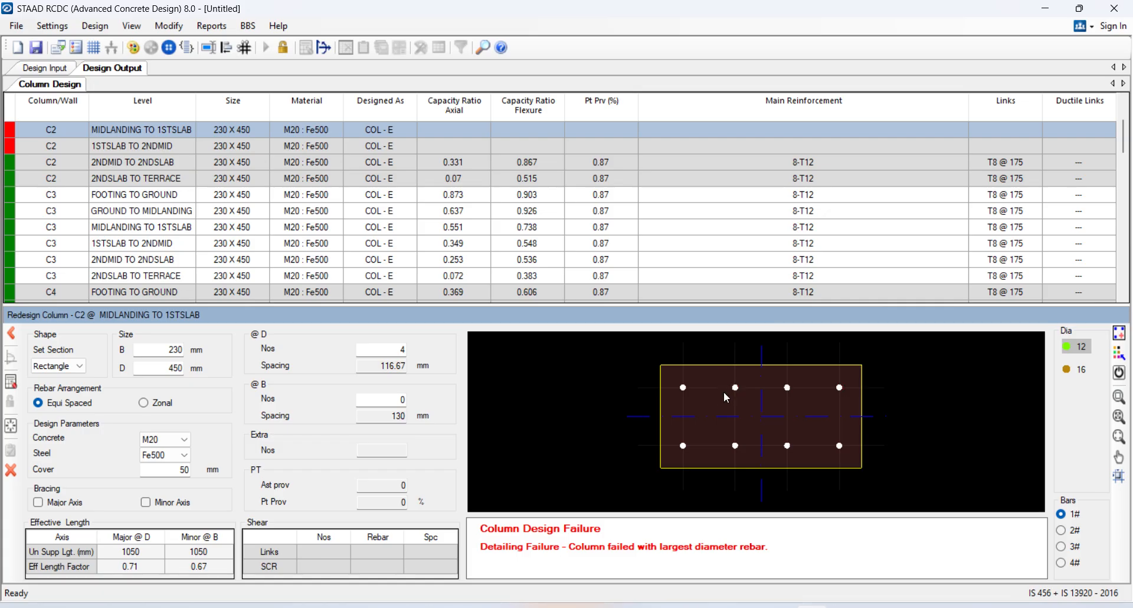
- Set the number of bars along D to 5 for C2's MIDLANDING TO 1STSLAB section and redesign it
double_click(399, 349)
type("6")
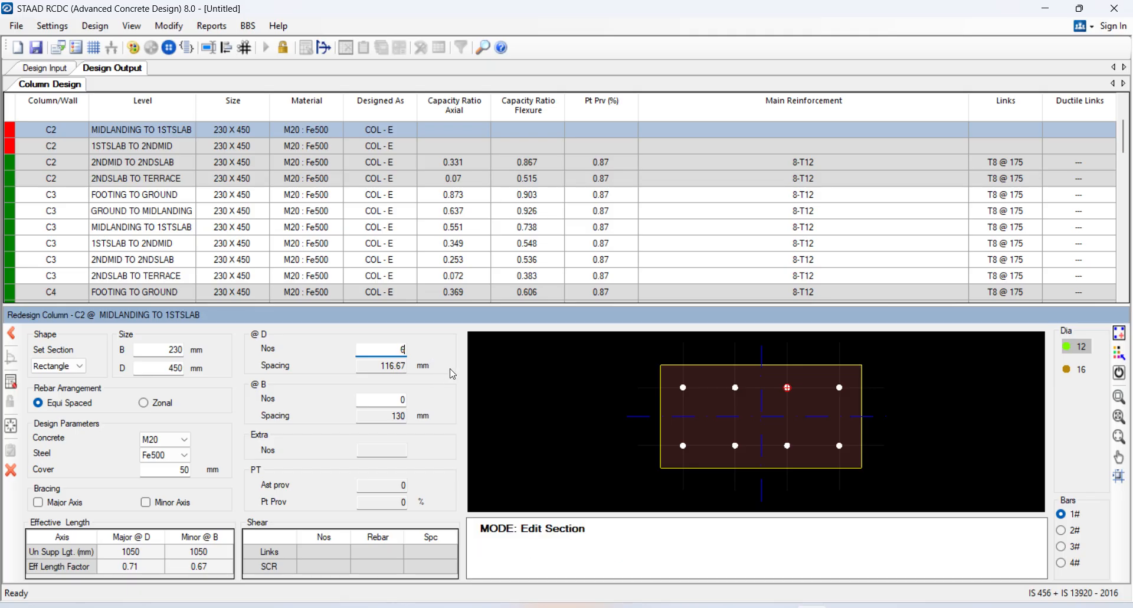
key("Tab")
key("shift+Tab")
type("5")
left_click(385, 369)
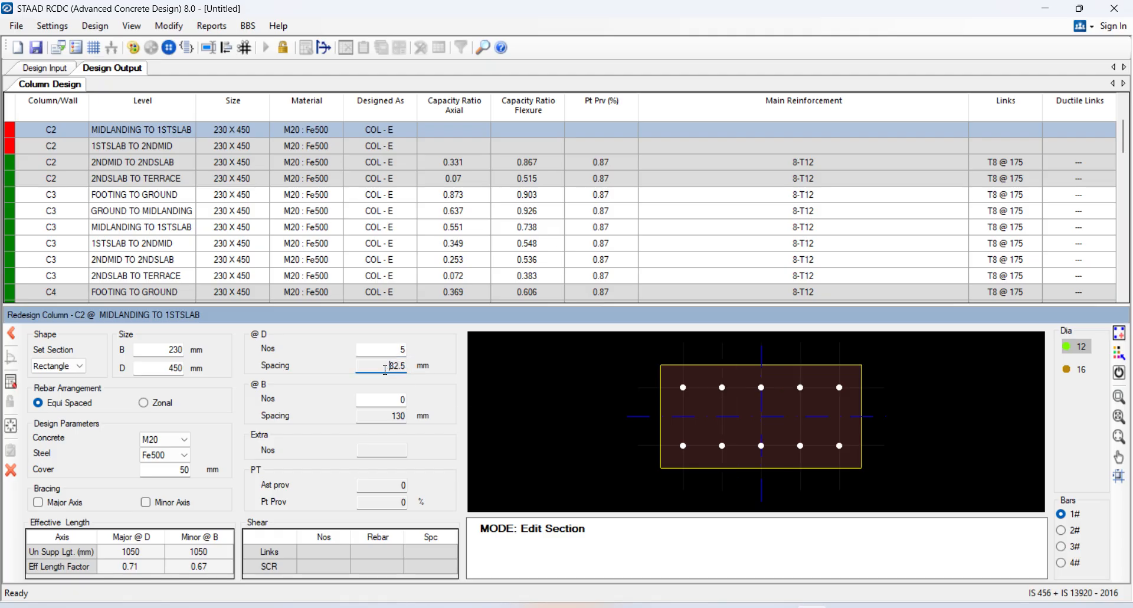
left_click(13, 381)
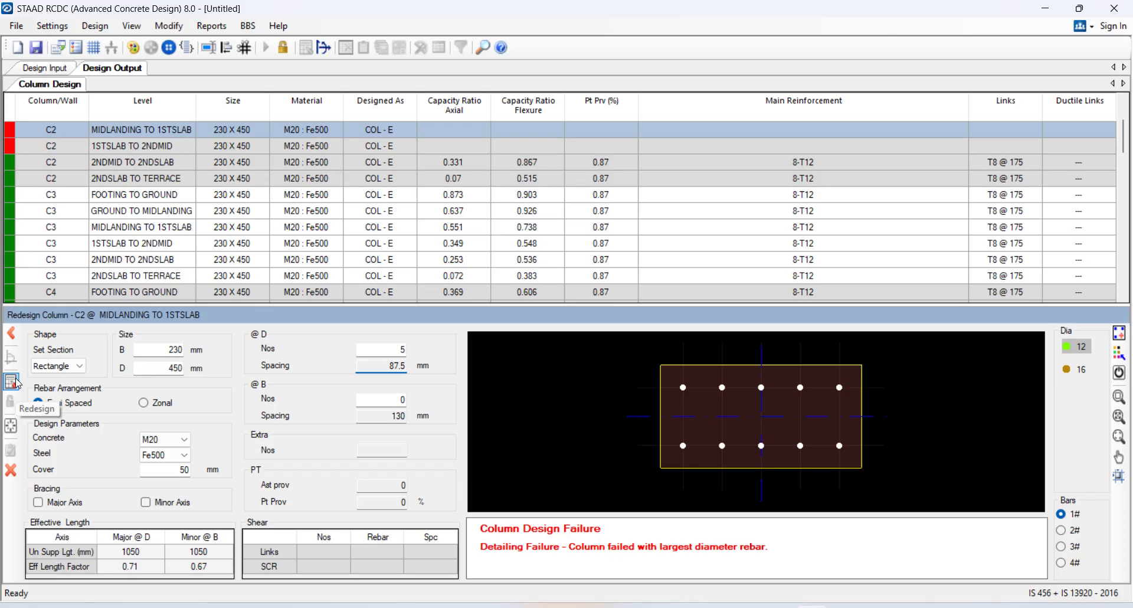
- Try redesigning C2's MIDLANDING TO 1STSLAB section with 16 mm diameter assigned to all ten bars
left_click(1074, 370)
left_click(688, 390)
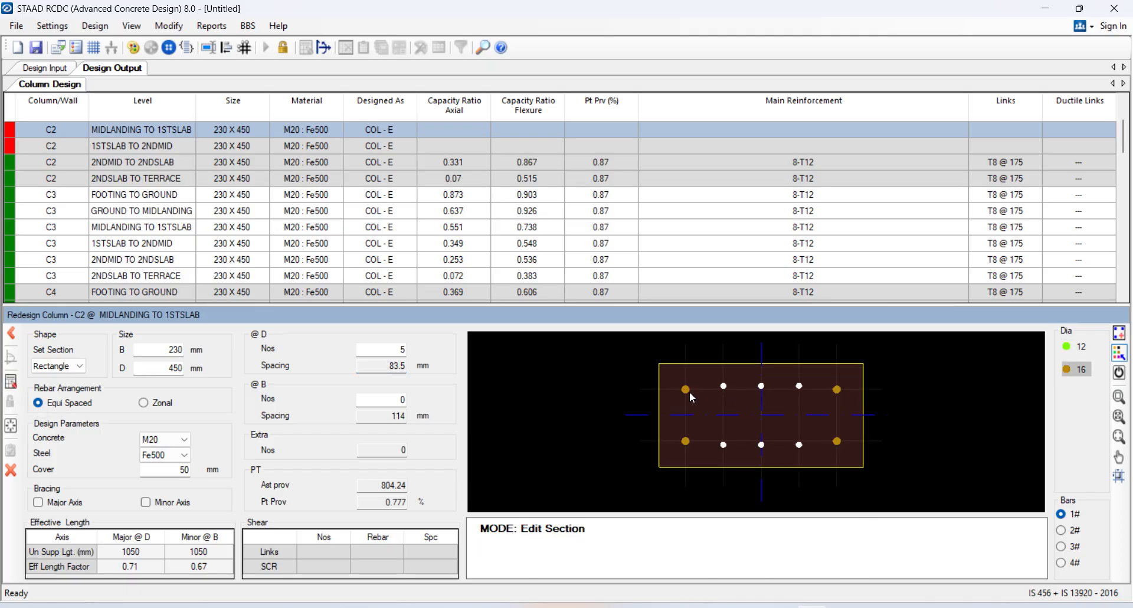
left_click(762, 386)
left_click(723, 386)
left_click(799, 386)
left_click(799, 445)
left_click(762, 445)
left_click(723, 445)
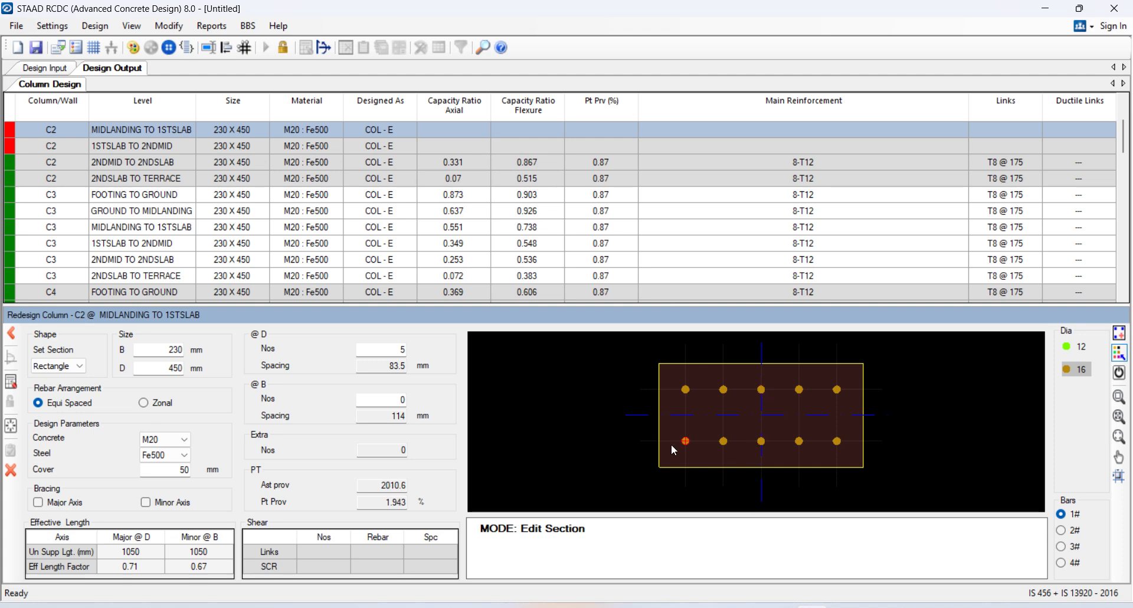
left_click(11, 382)
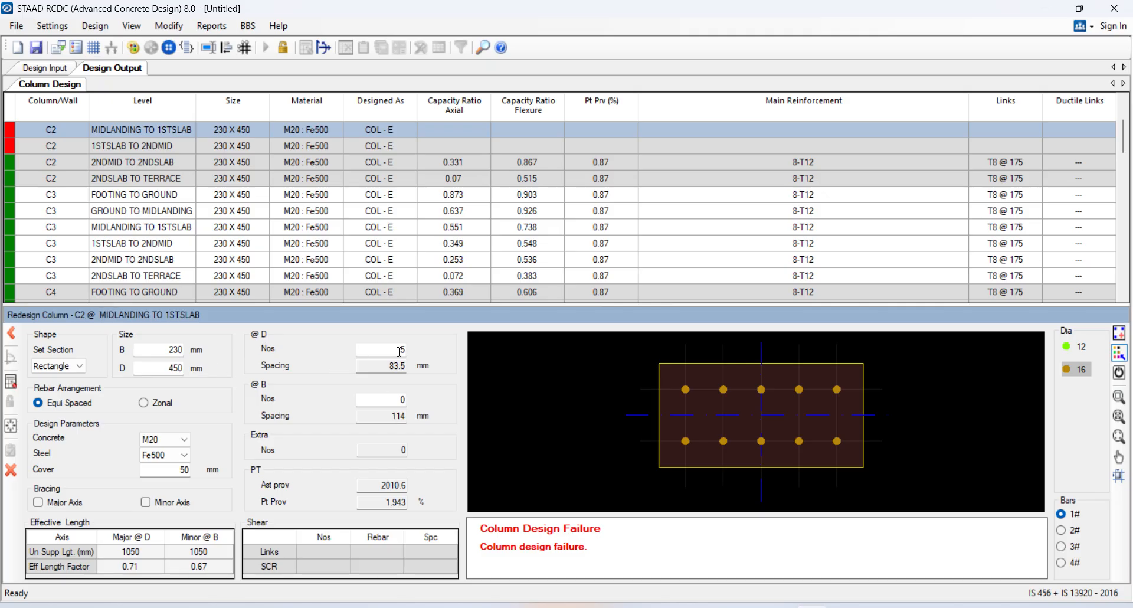
left_click(1089, 372)
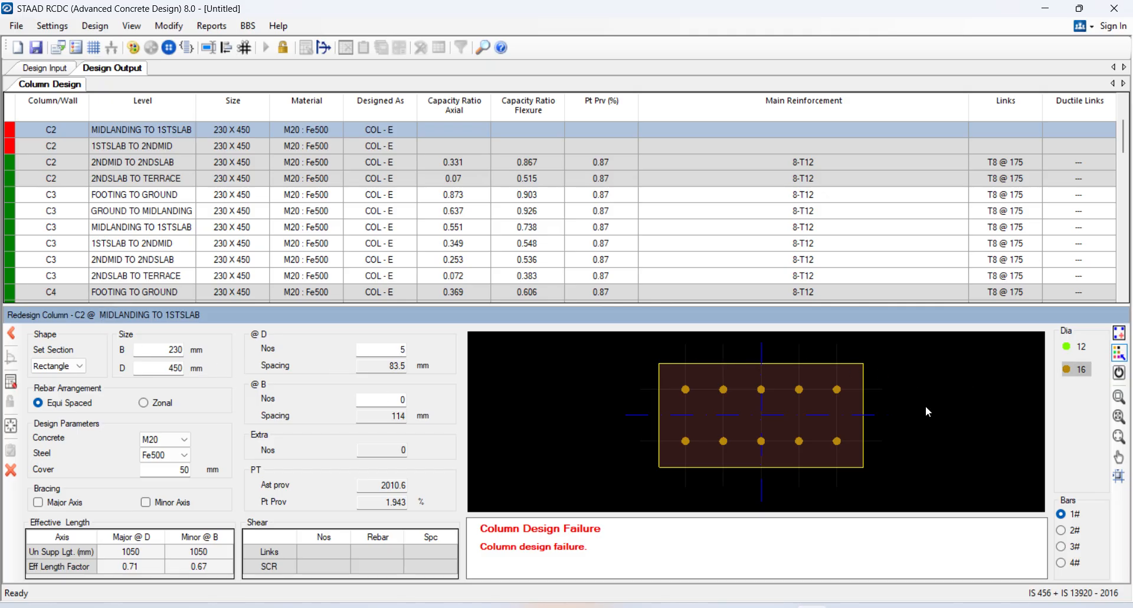
- Set the section depth D to 525 mm, redesign C2's MIDLANDING TO 1STSLAB section and accept the design
double_click(164, 369)
type("525")
left_click(12, 382)
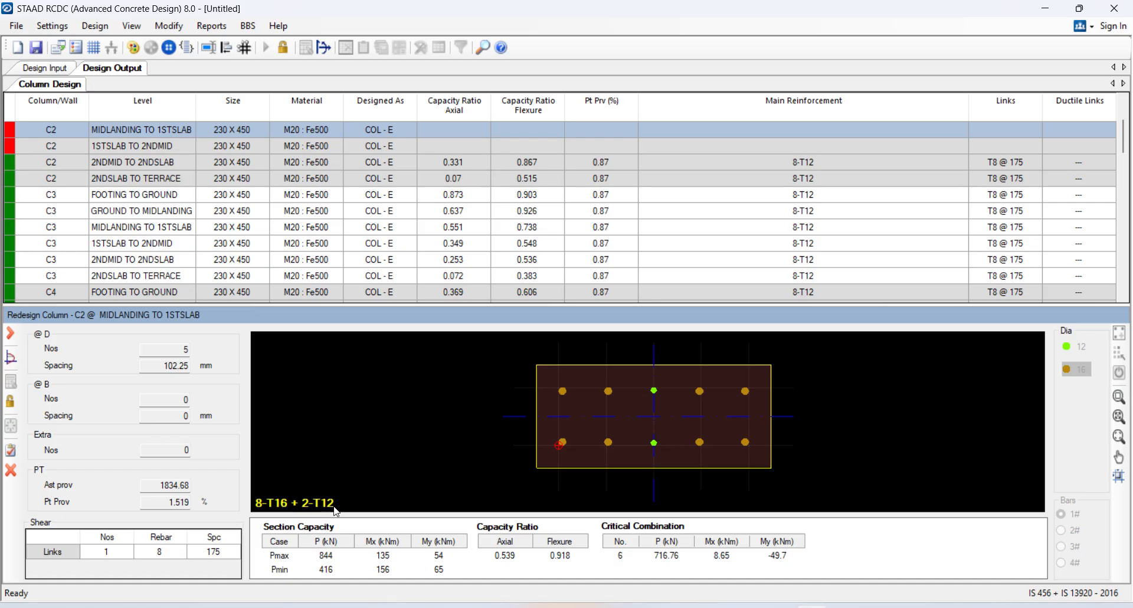
left_click(11, 450)
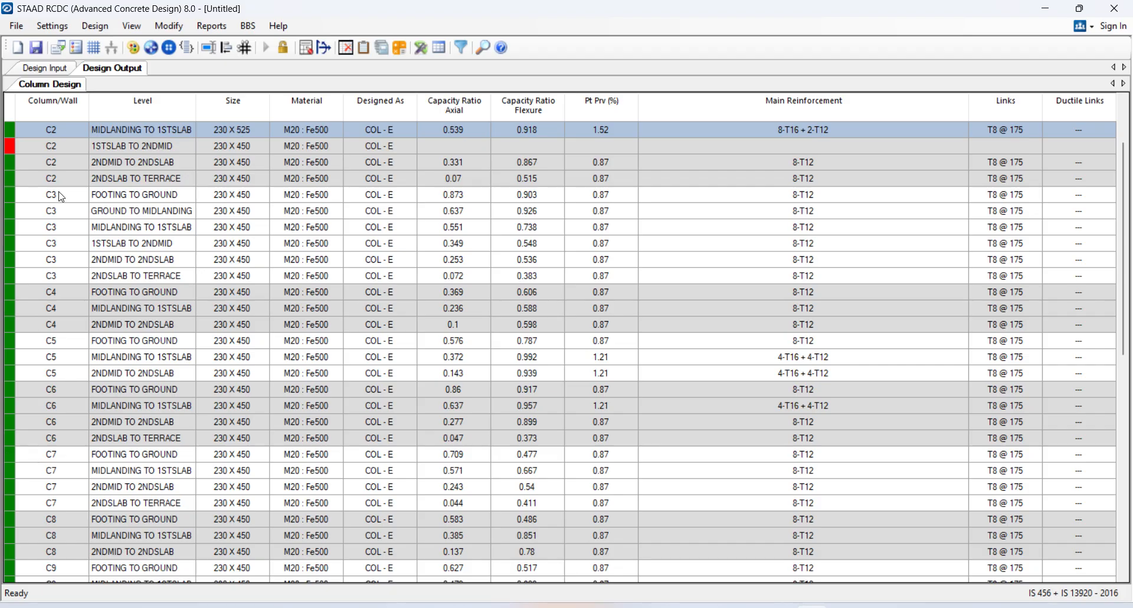
- Open the whole-column redesign for column C2
scroll(53, 283, "up", 2)
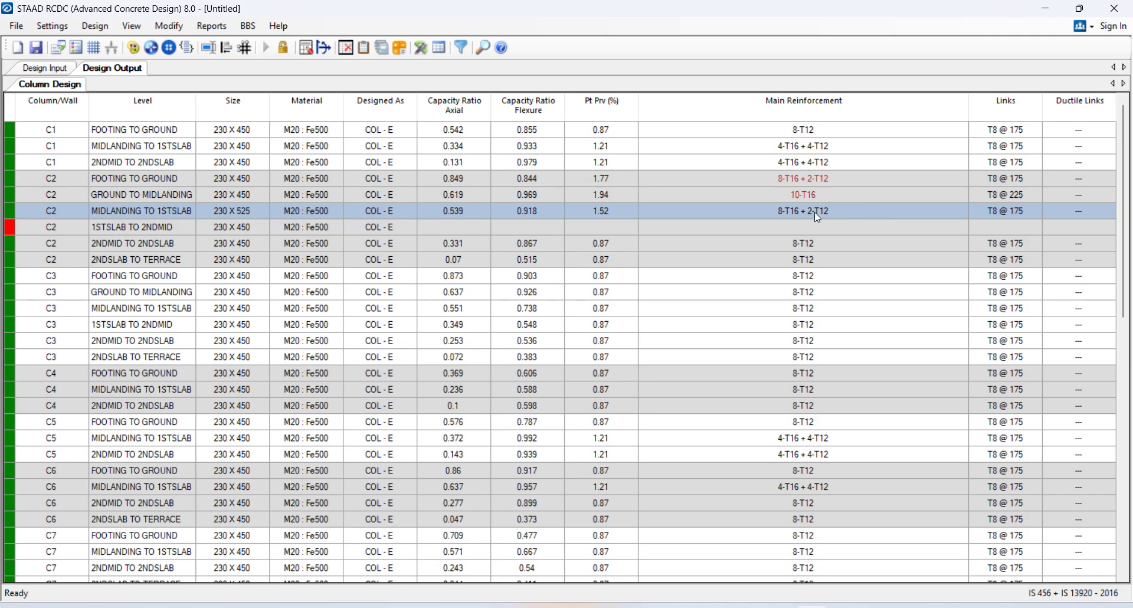
left_click(158, 193)
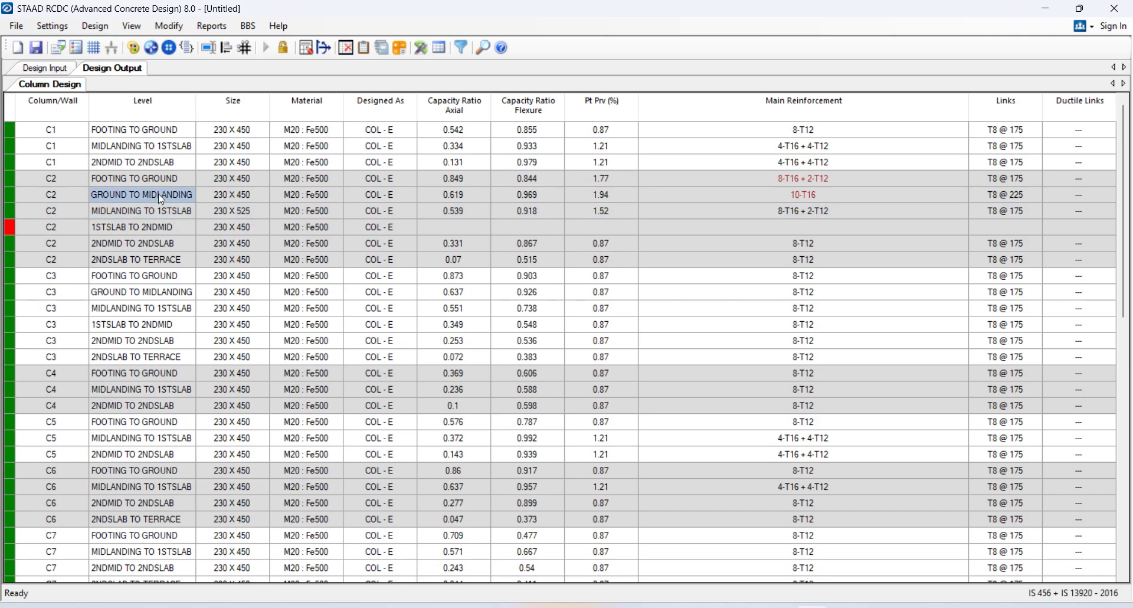
right_click(158, 194)
left_click(221, 269)
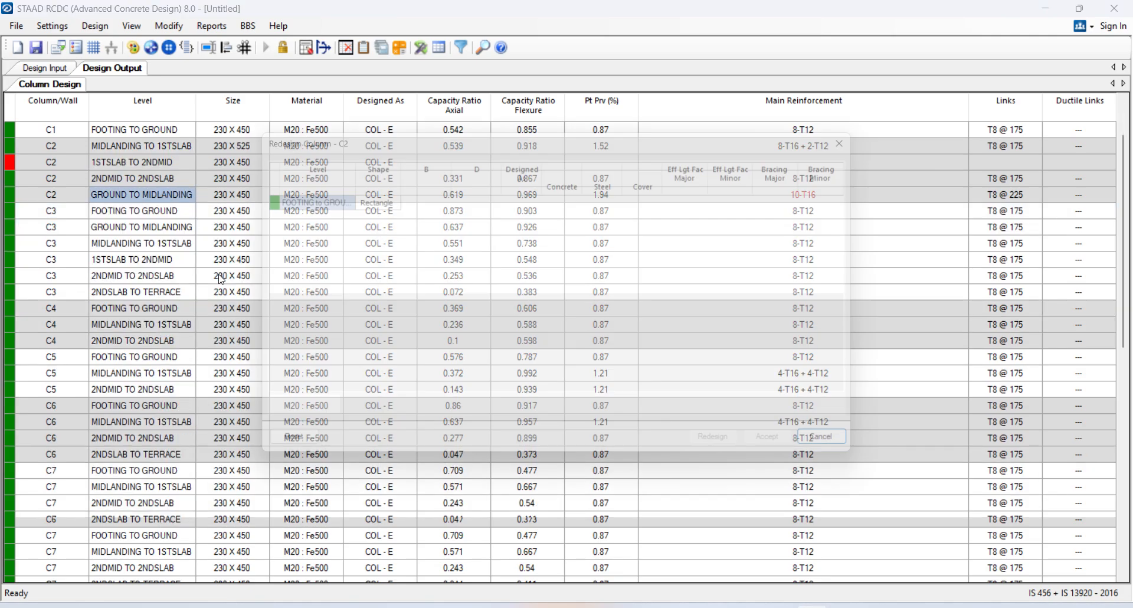
- Copy the 525 mm depth from MIDLANDING to 1STSLAB to FOOTING to GROUND and GROUND to MIDLANDING, and redesign column C2
left_click(480, 201)
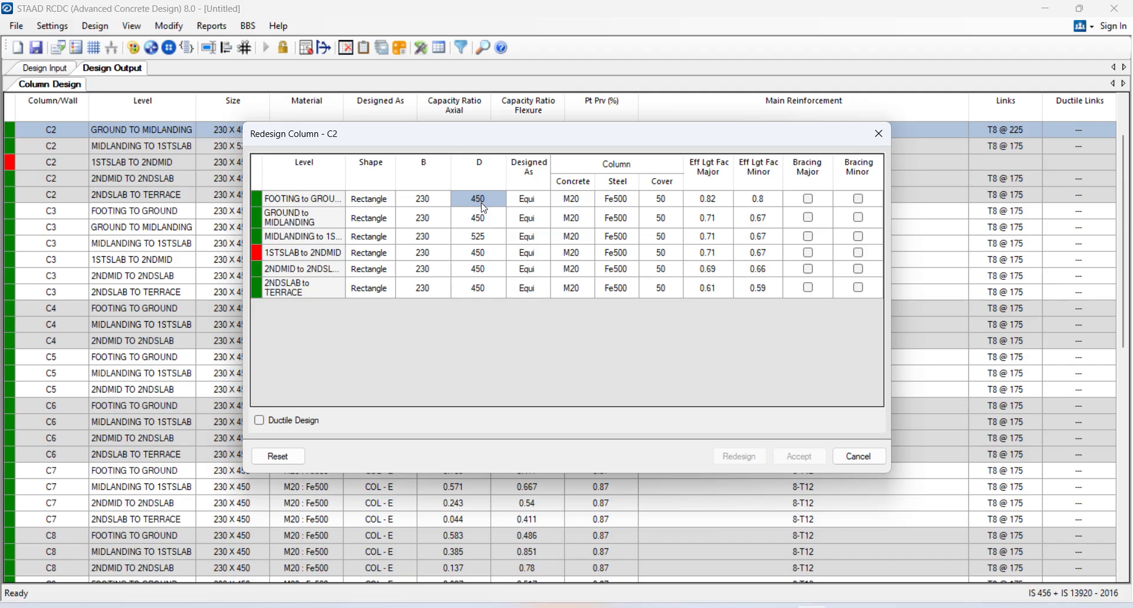
left_click(483, 237)
right_click(483, 238)
left_click(512, 264)
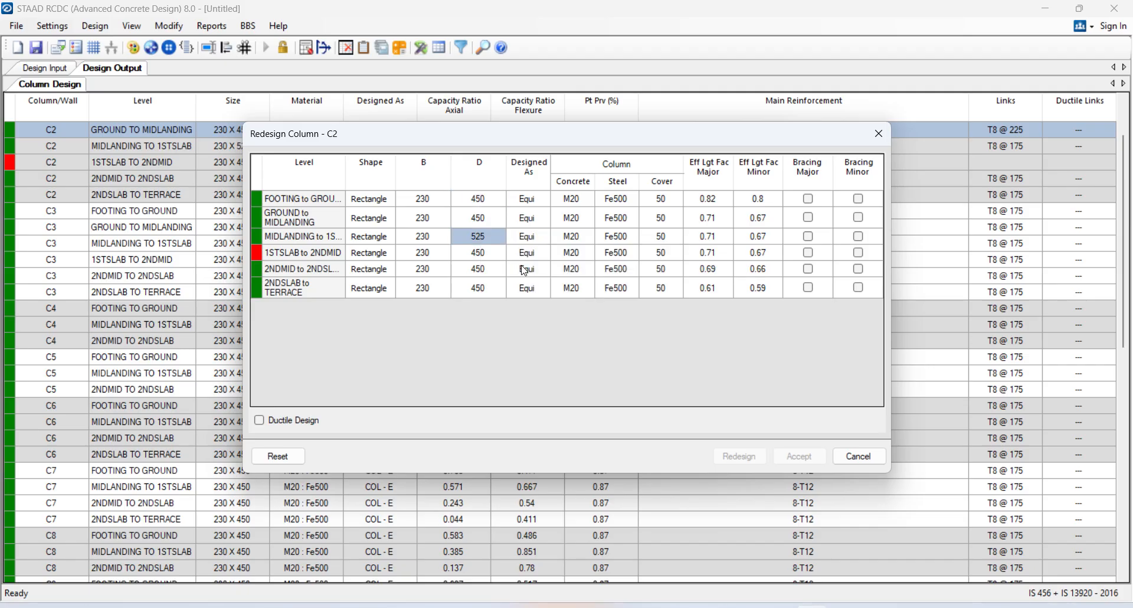
right_click(492, 241)
left_click(519, 250)
left_click(493, 199)
left_click_drag(494, 199, 497, 243)
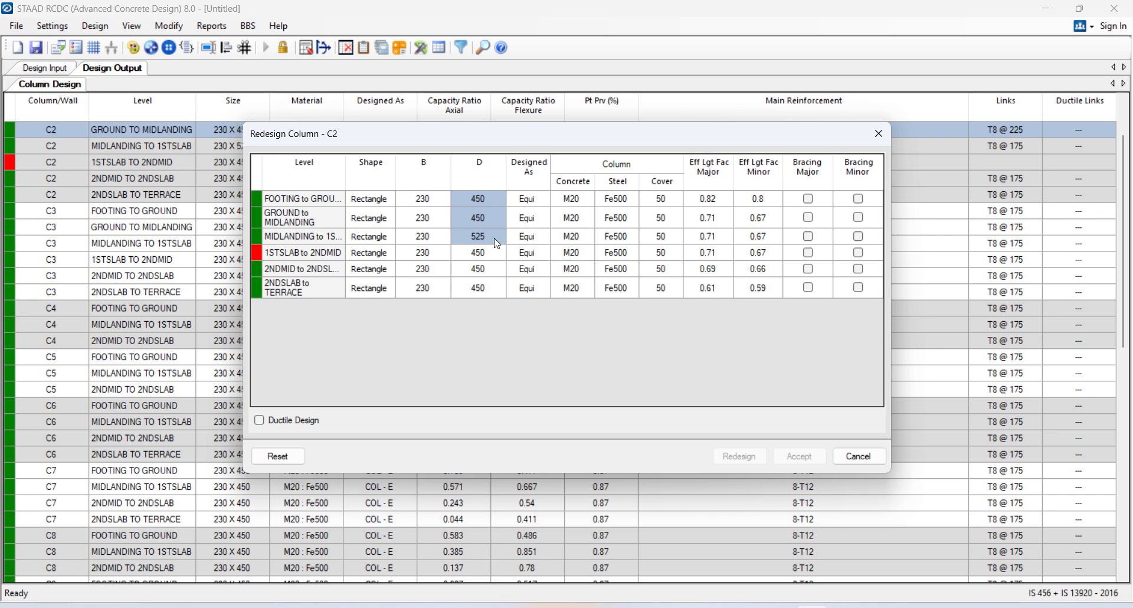
right_click(497, 242)
left_click(533, 267)
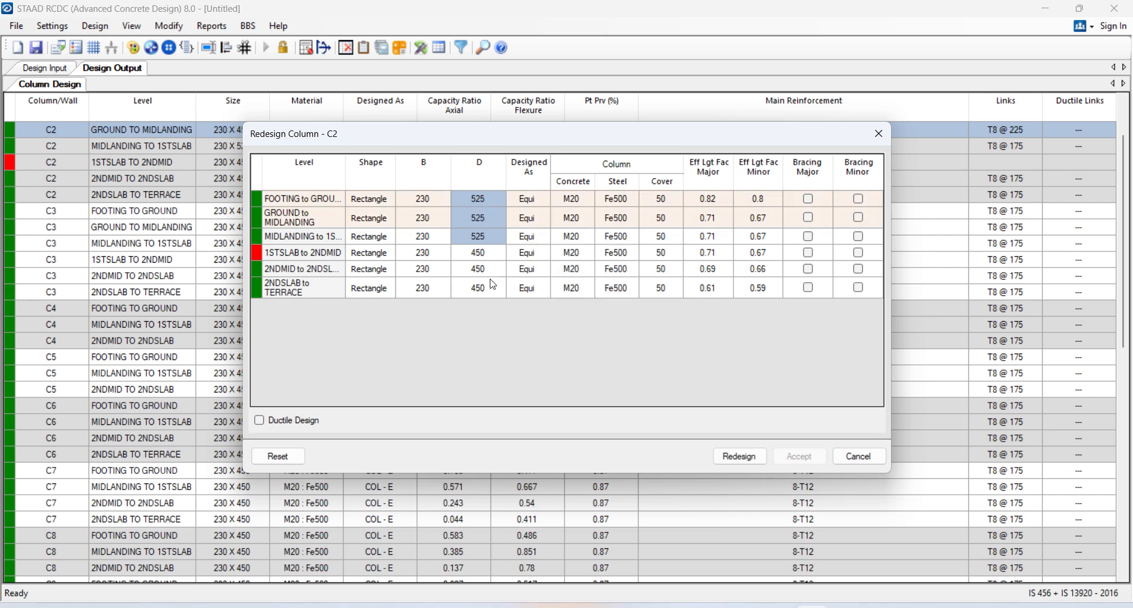
left_click(744, 459)
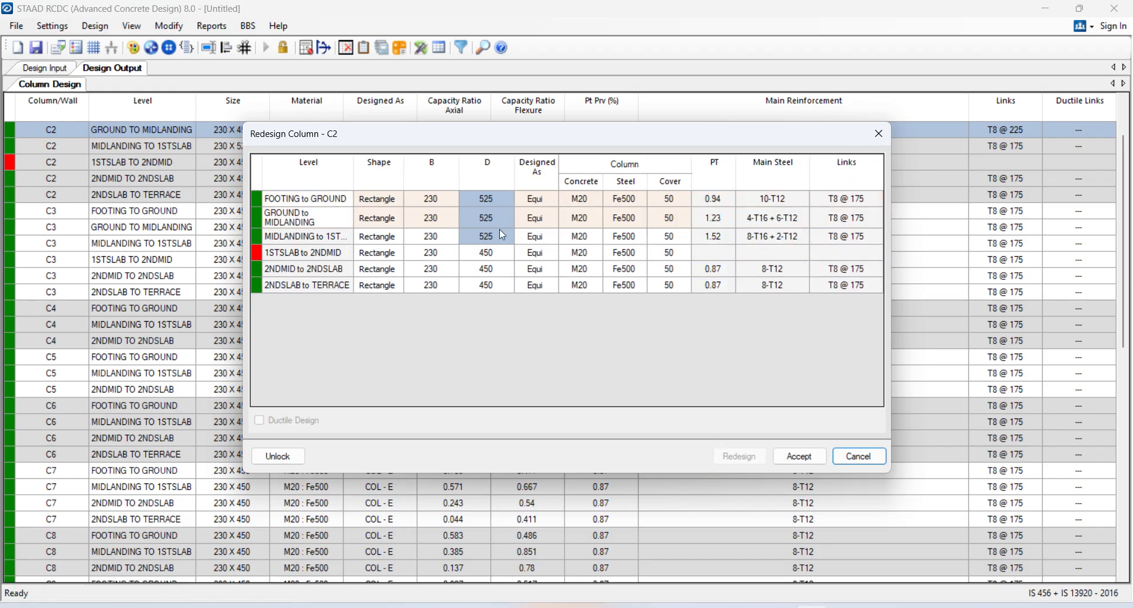
left_click(492, 254)
right_click(491, 255)
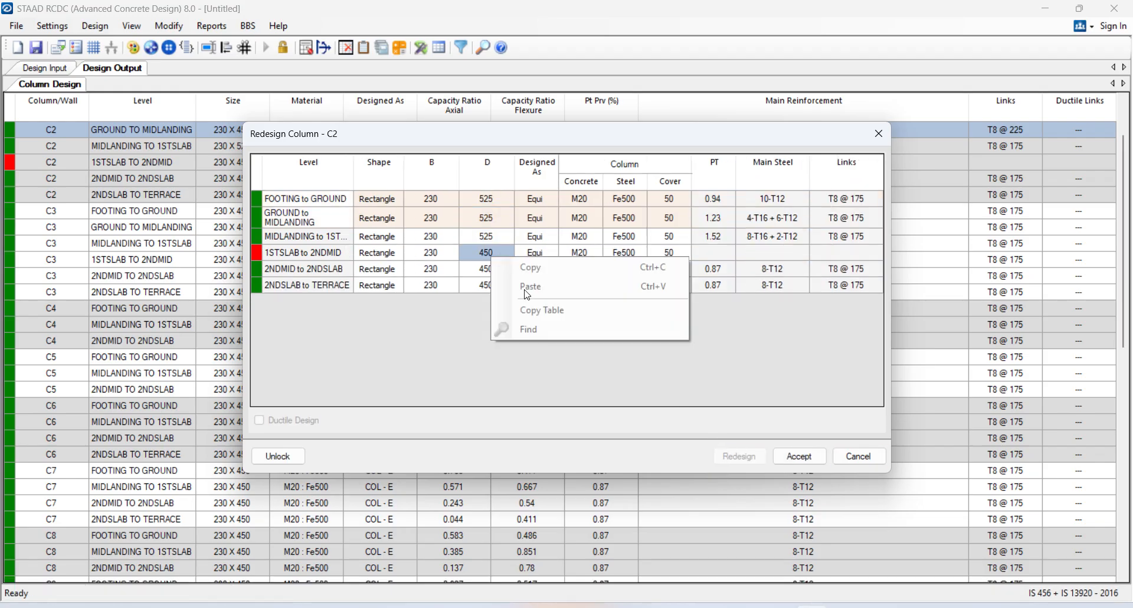
key("Escape")
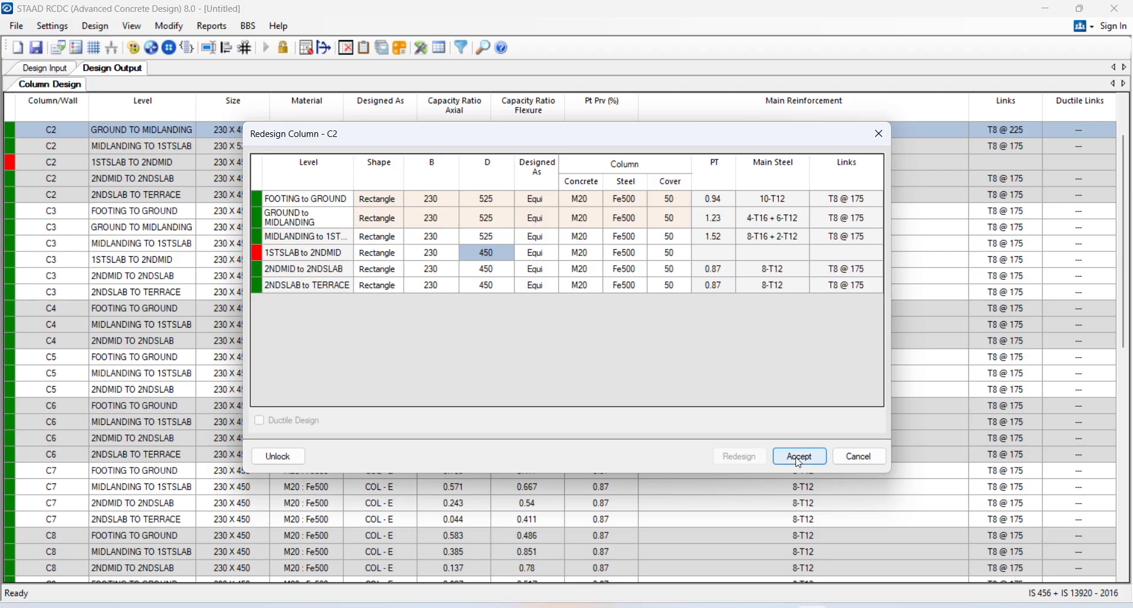
- Unlock column C2's sizes, set the 1STSLAB to 2NDMID depth D to 525 mm, redesign the column and accept the design
left_click(274, 457)
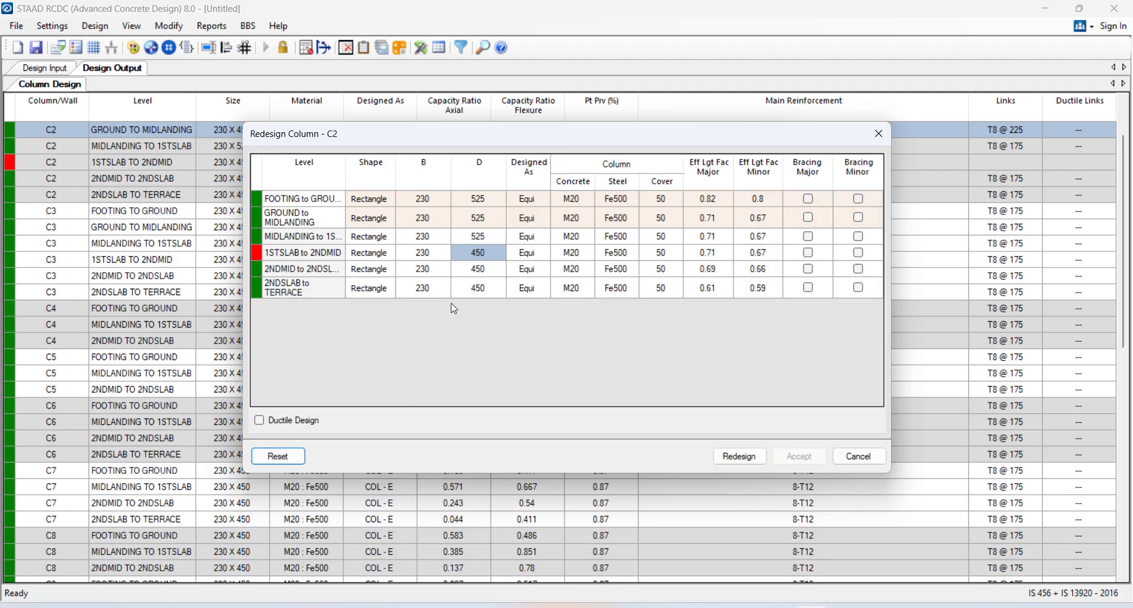
double_click(483, 253)
type("525")
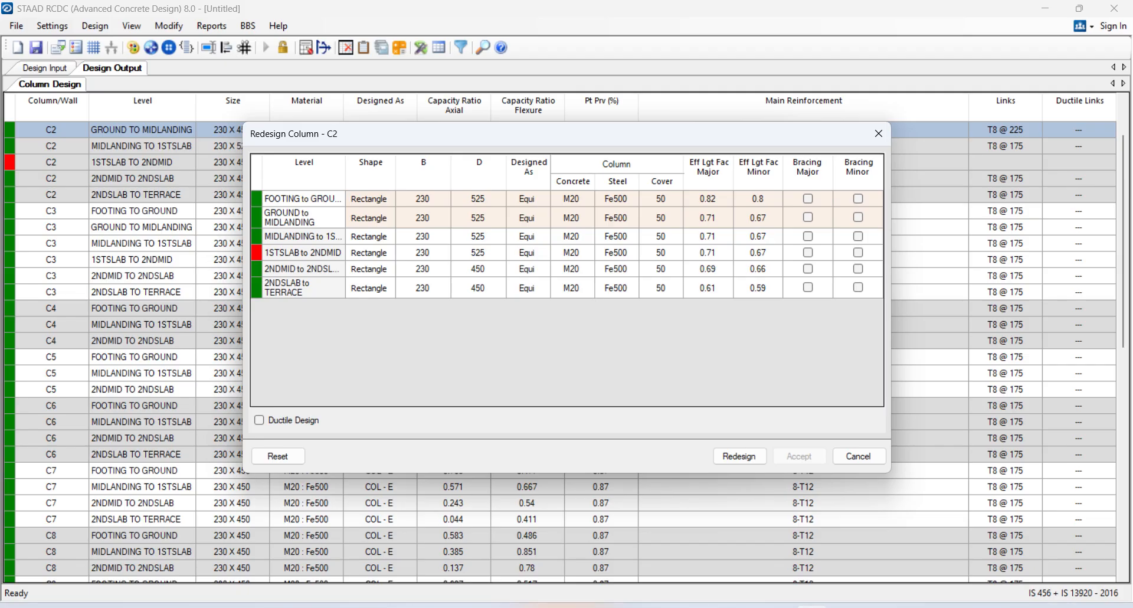
left_click(737, 456)
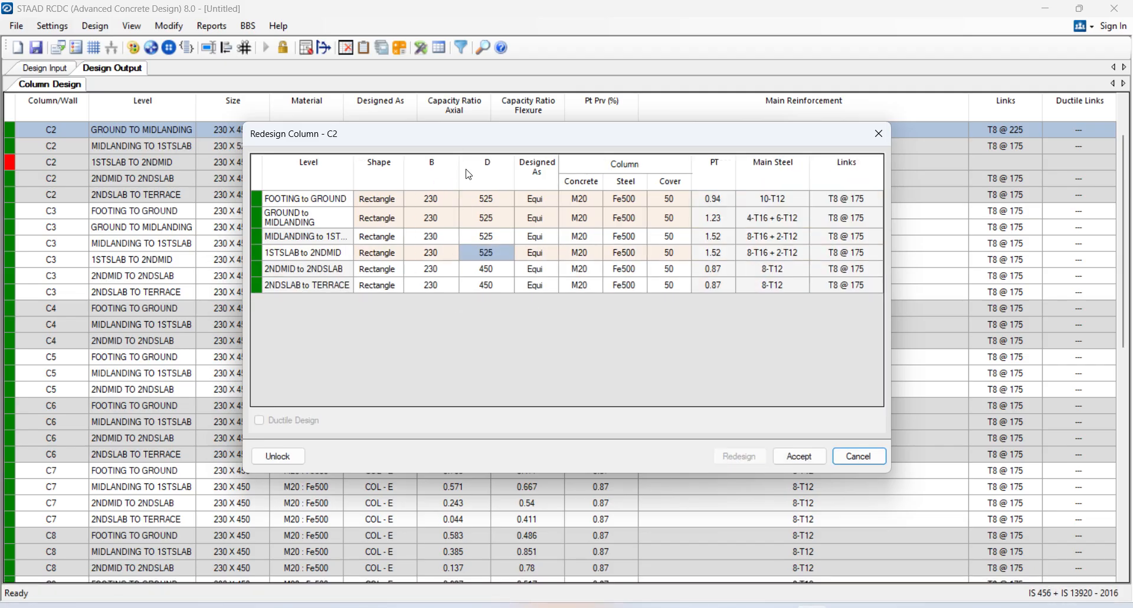
left_click(800, 456)
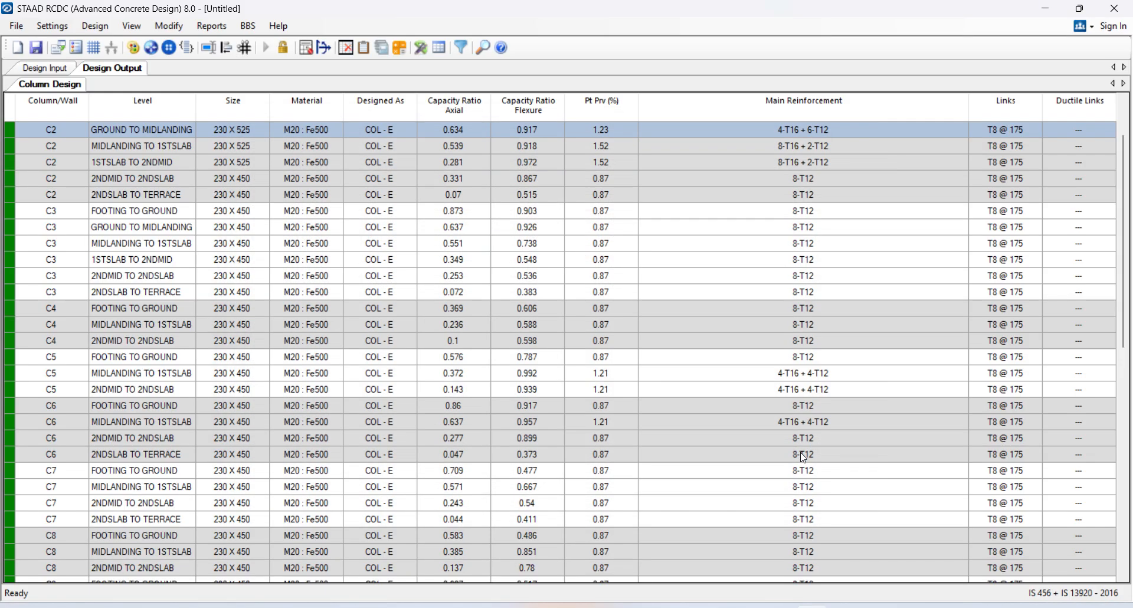
- Copy column C1's 4-T16 + 4-T12 reinforcement from MIDLANDING TO 1STSLAB to its FOOTING TO GROUND level
scroll(533, 265, "up", 2)
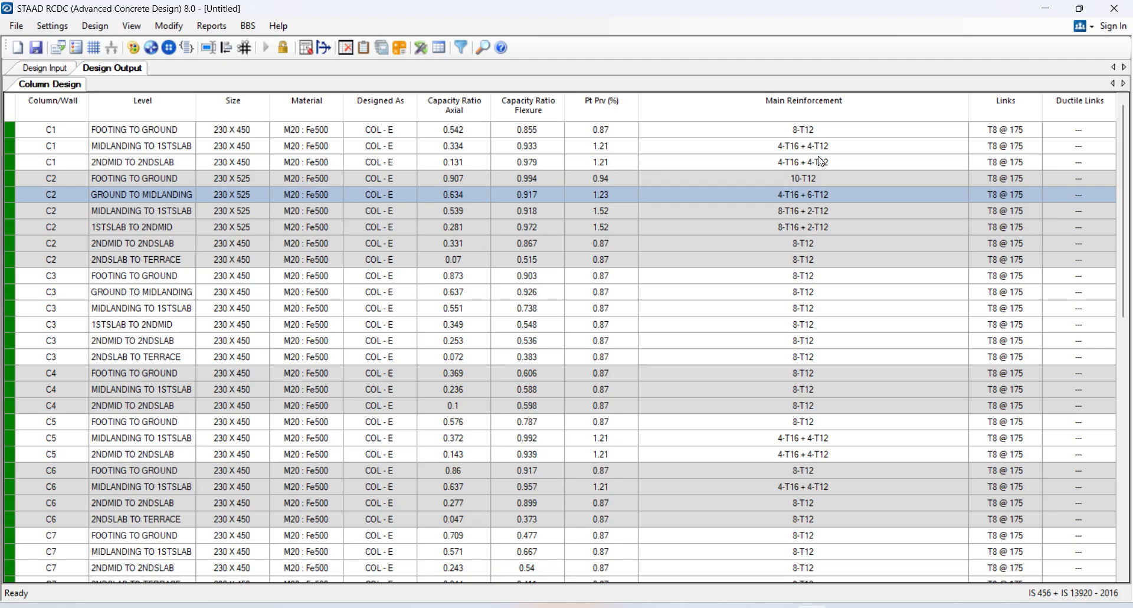
left_click(773, 149)
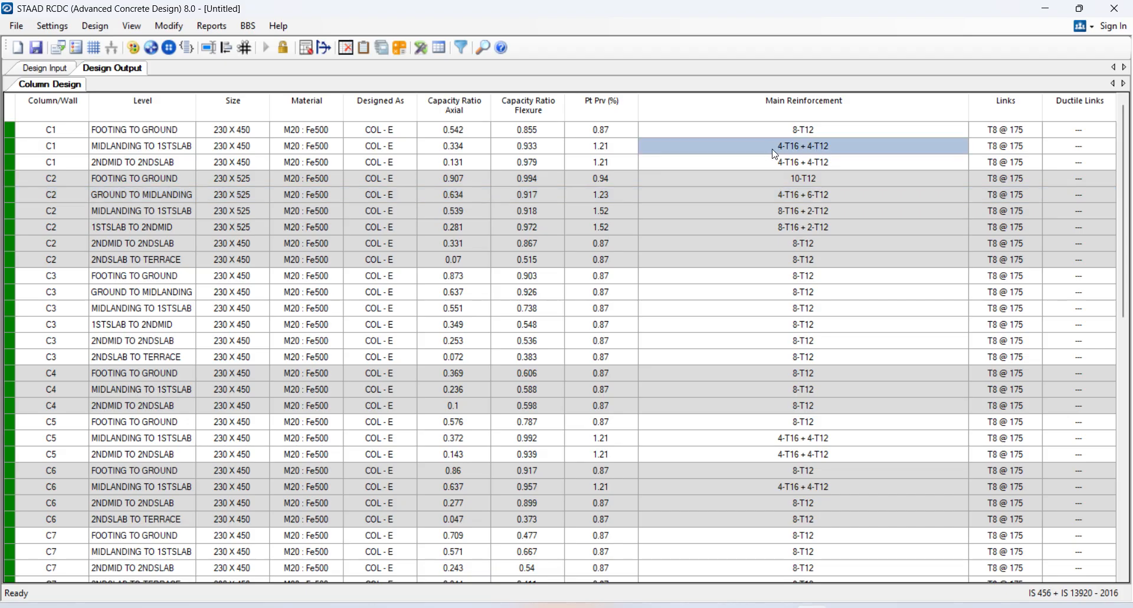
right_click(806, 150)
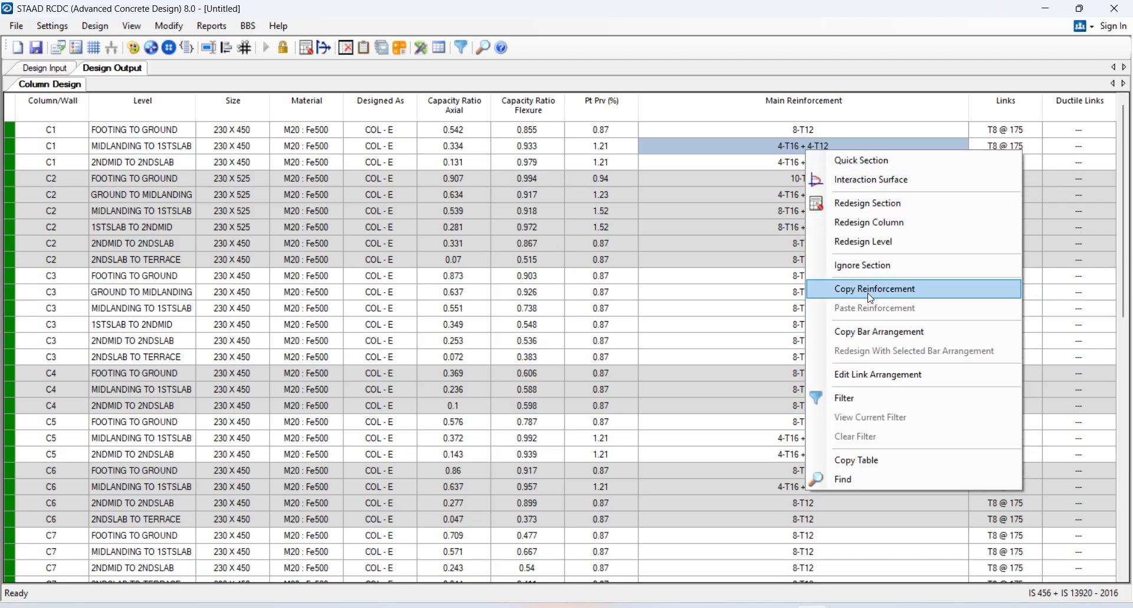
left_click(871, 298)
left_click(814, 130)
right_click(813, 130)
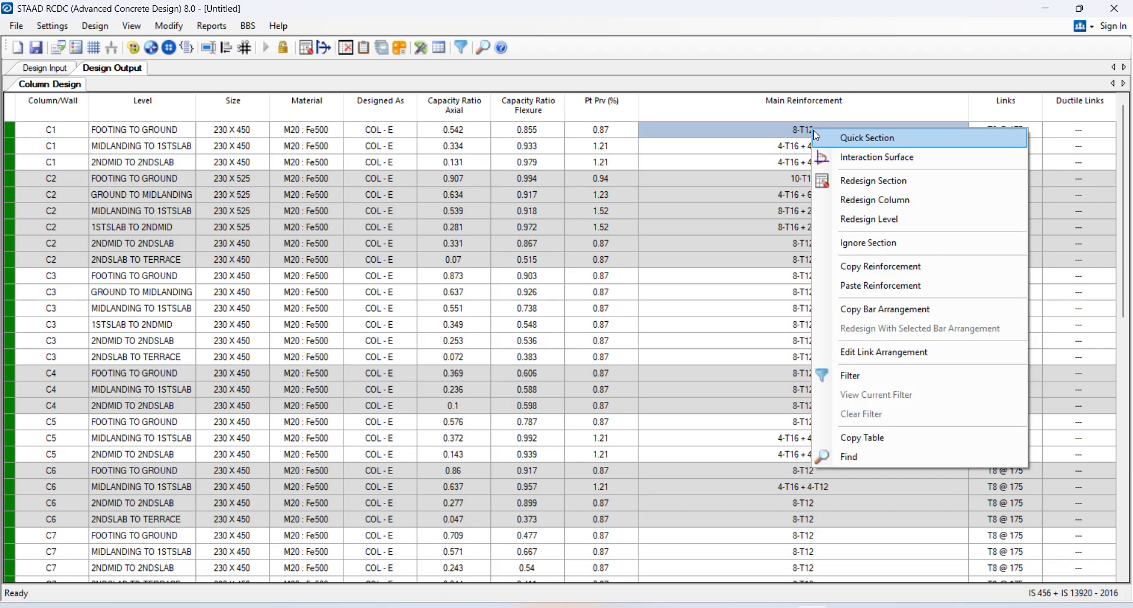
left_click(878, 288)
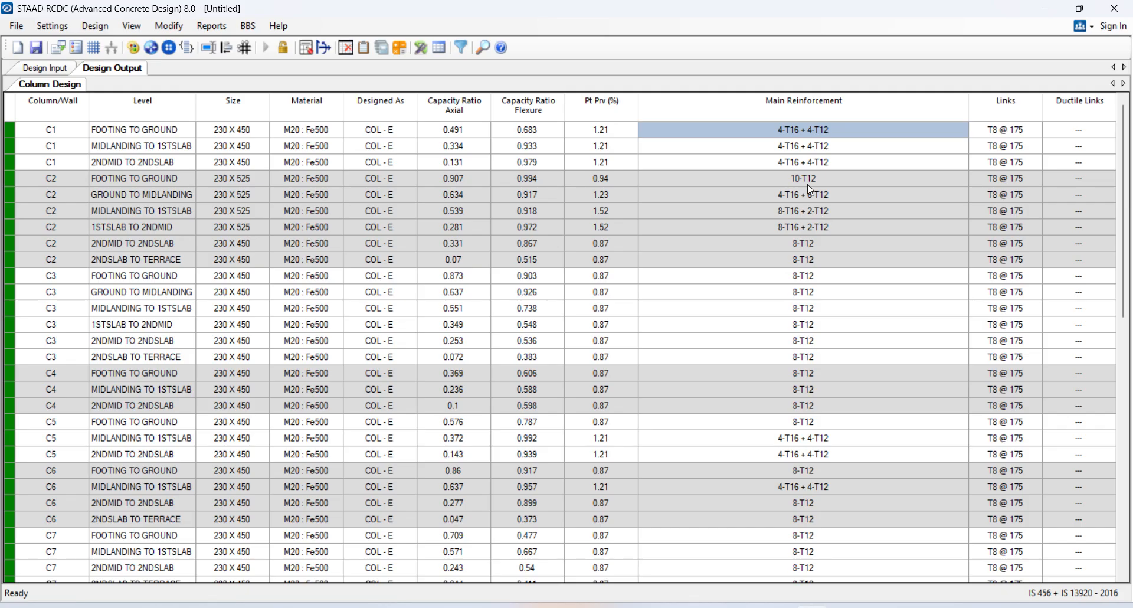
- Copy column C2's 8-T16 + 2-T12 reinforcement from MIDLANDING TO 1STSLAB to FOOTING TO GROUND and GROUND TO MIDLANDING
left_click(790, 217)
right_click(792, 218)
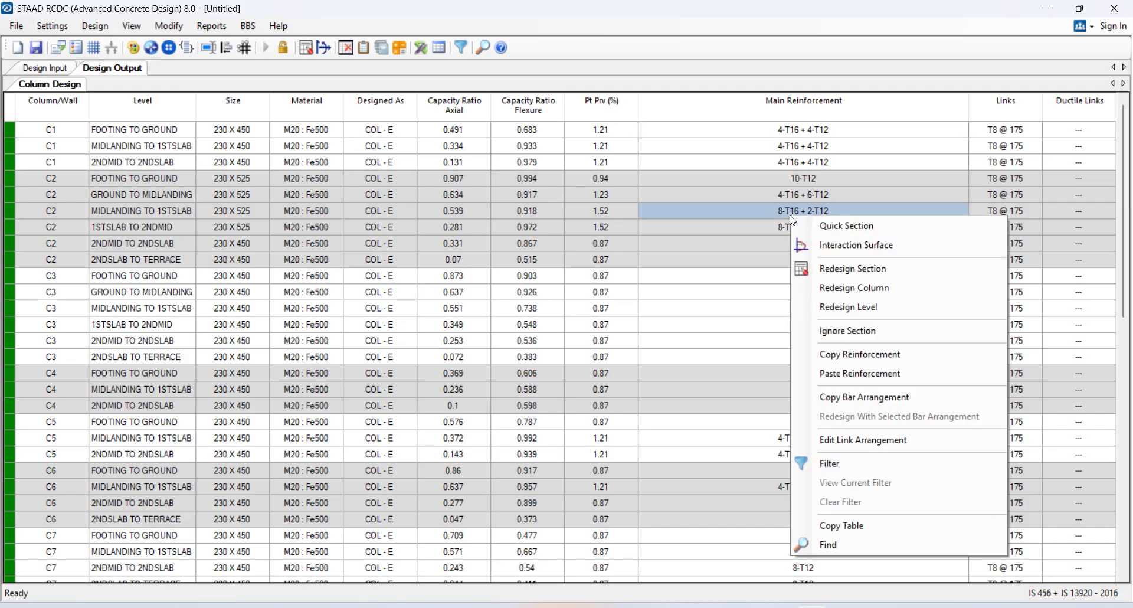
left_click(849, 359)
left_click_drag(818, 179, 821, 200)
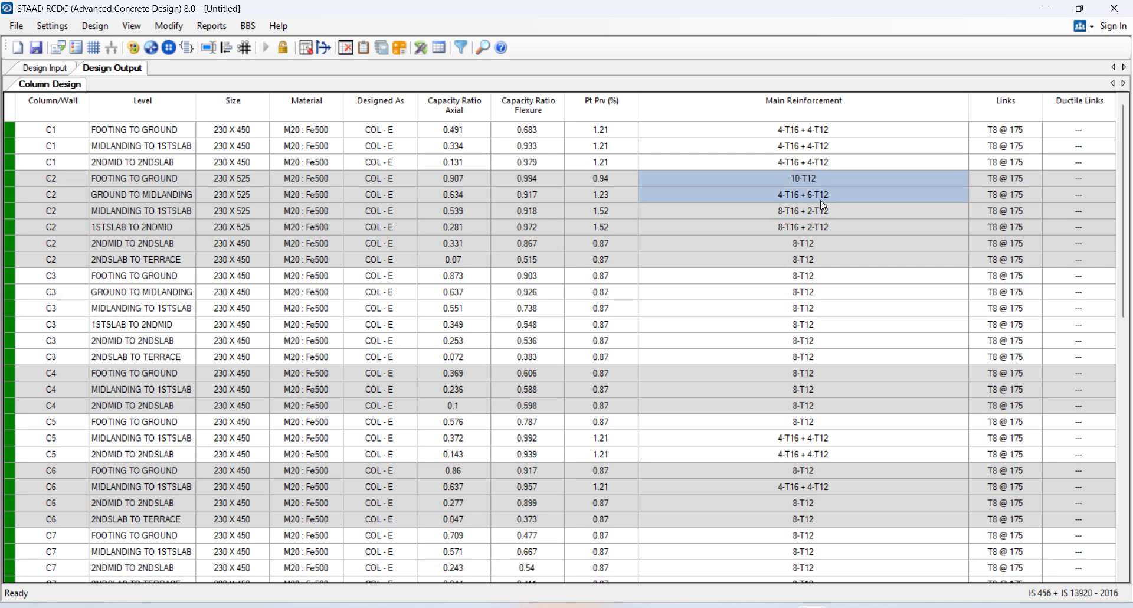
right_click(821, 200)
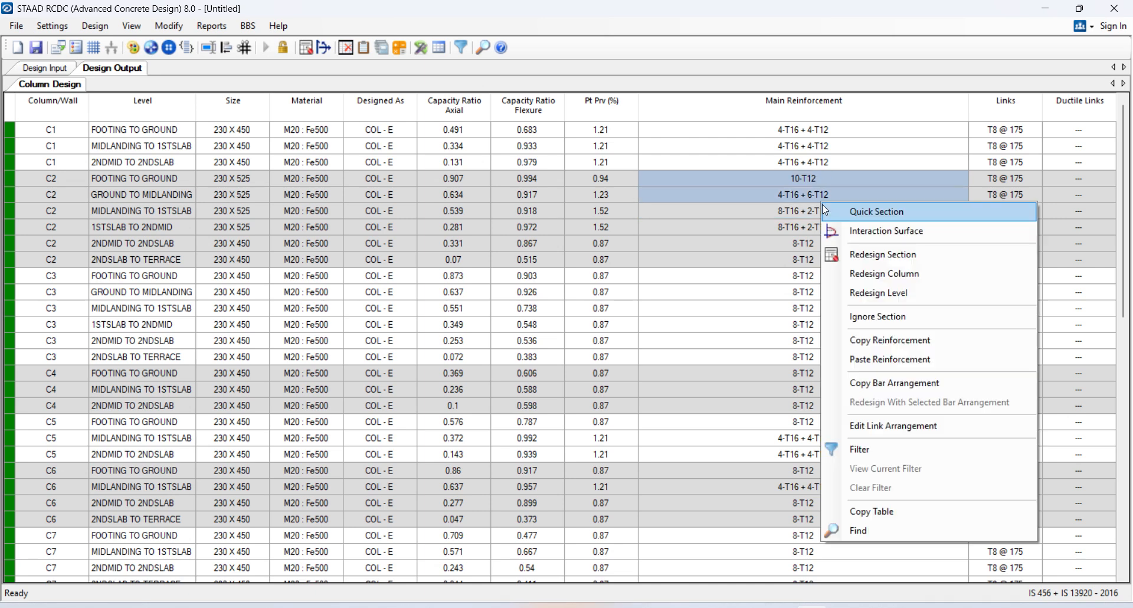
left_click(870, 361)
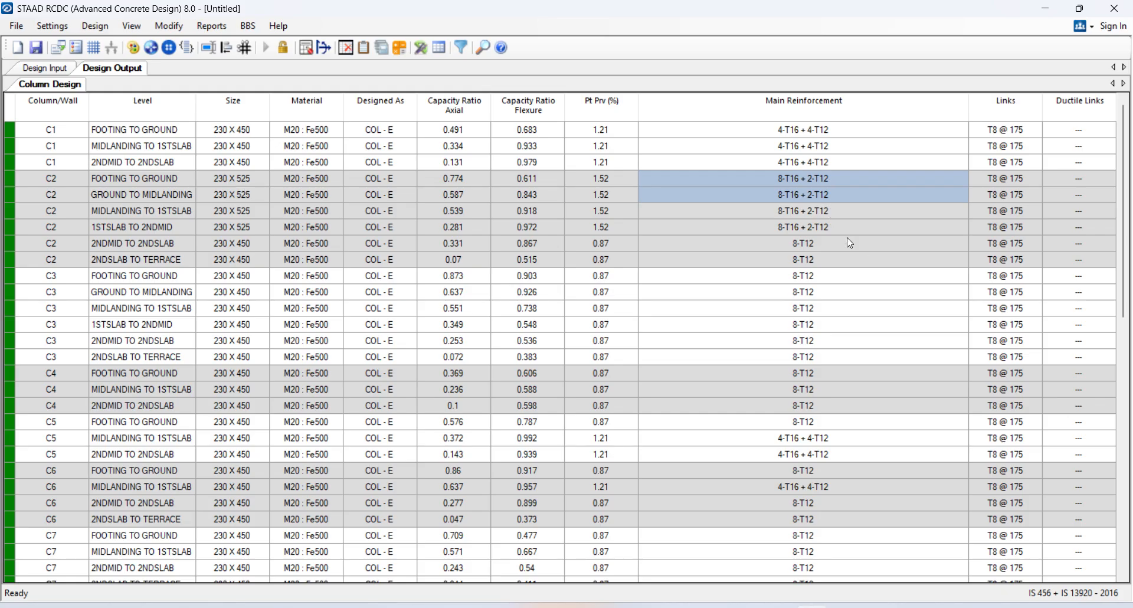
- Copy column C5's 4-T16 + 4-T12 reinforcement from MIDLANDING TO 1STSLAB to its FOOTING TO GROUND level
scroll(832, 237, "down", 1)
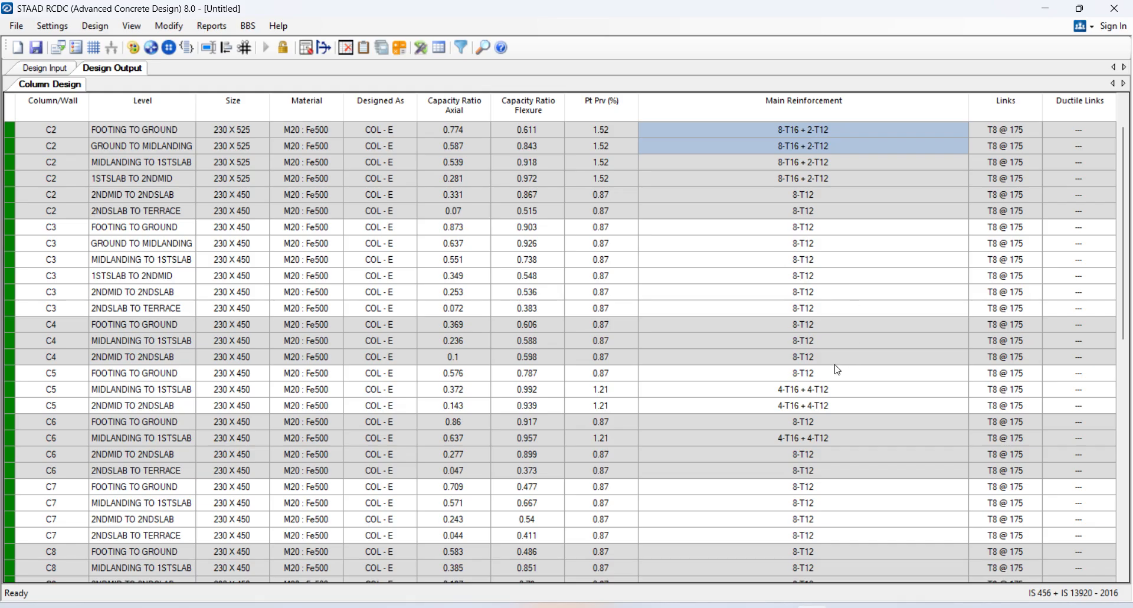
left_click(813, 393)
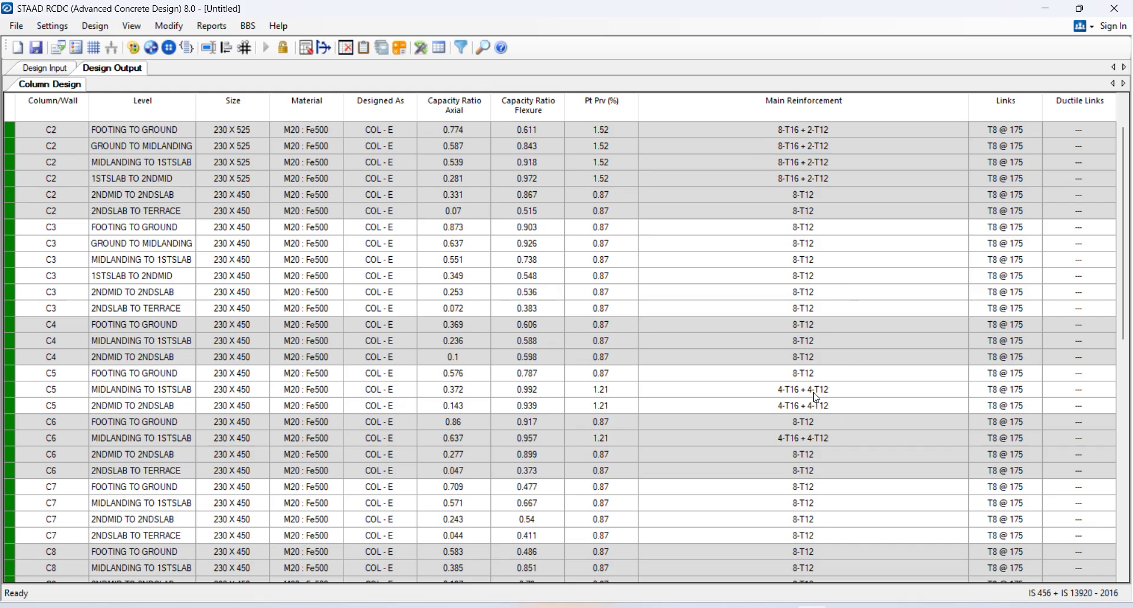
right_click(816, 397)
left_click(868, 469)
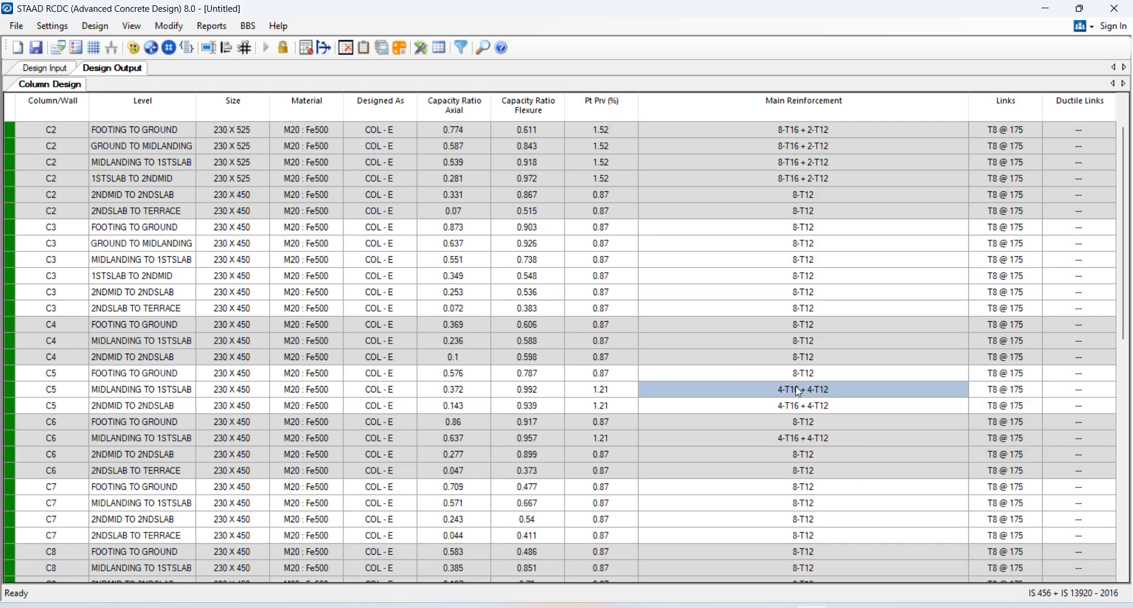
left_click(793, 377)
right_click(793, 378)
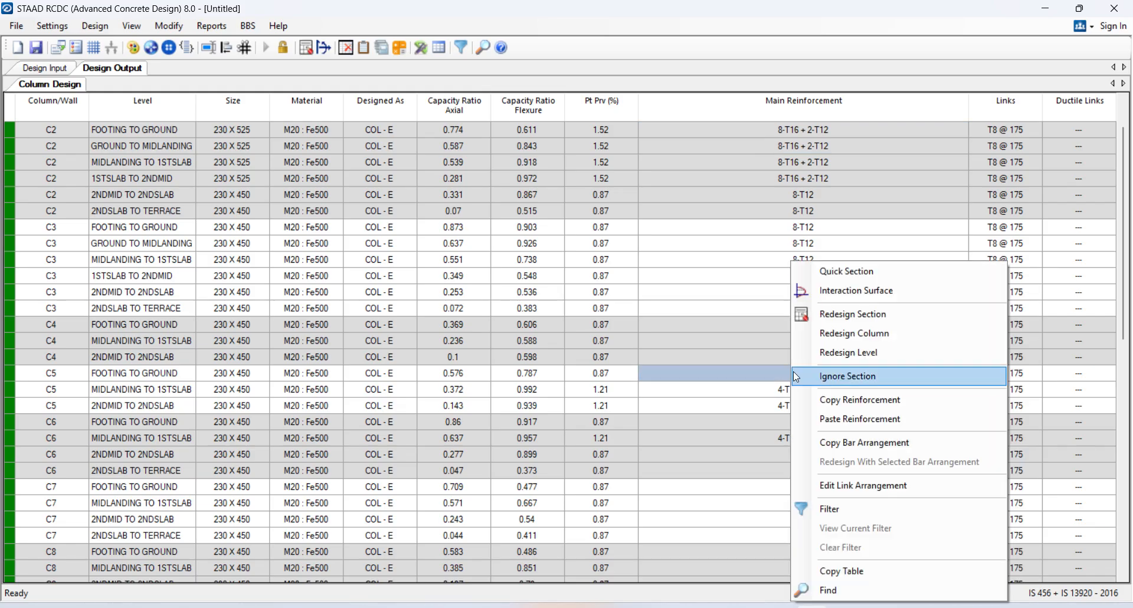
left_click(840, 416)
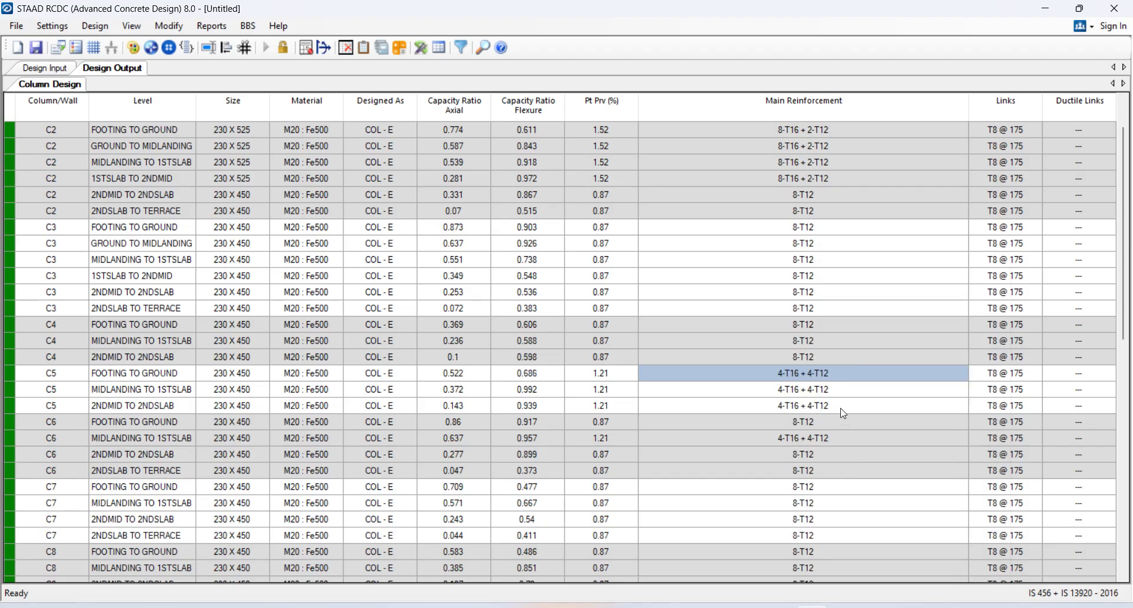
- Copy column C6's 4-T16 + 4-T12 reinforcement from MIDLANDING TO 1STSLAB to its FOOTING TO GROUND level
left_click(821, 440)
right_click(822, 442)
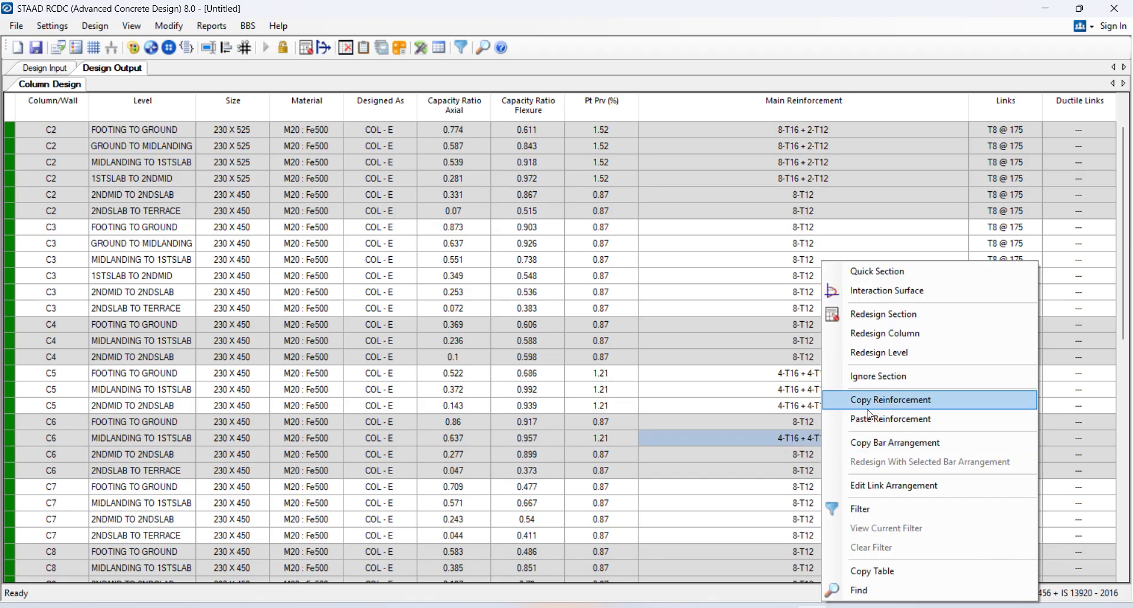
left_click(865, 401)
right_click(806, 423)
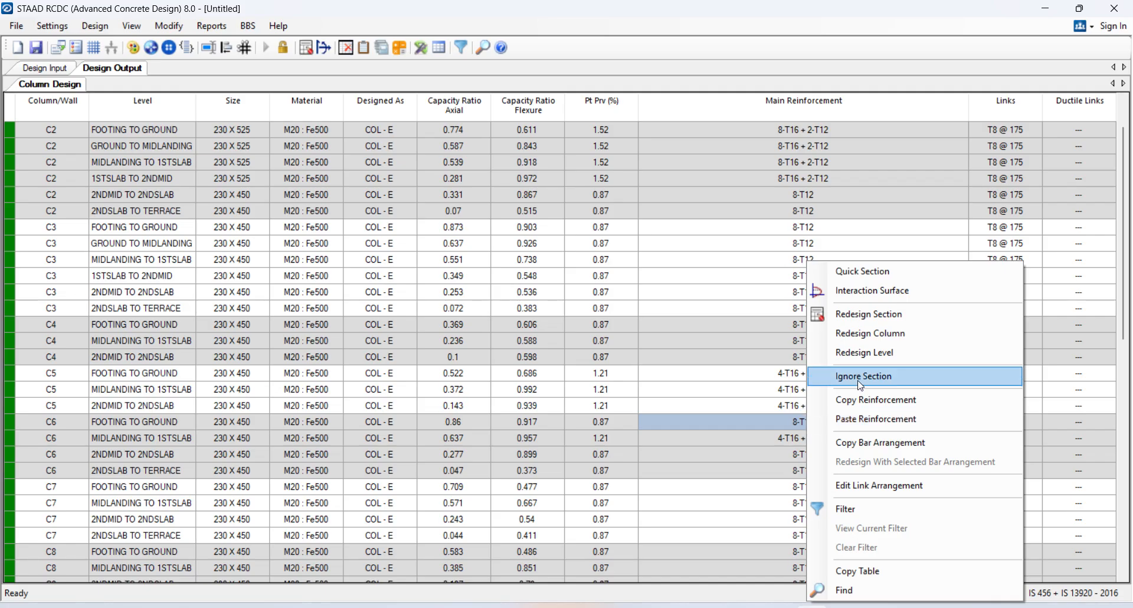
left_click(815, 419)
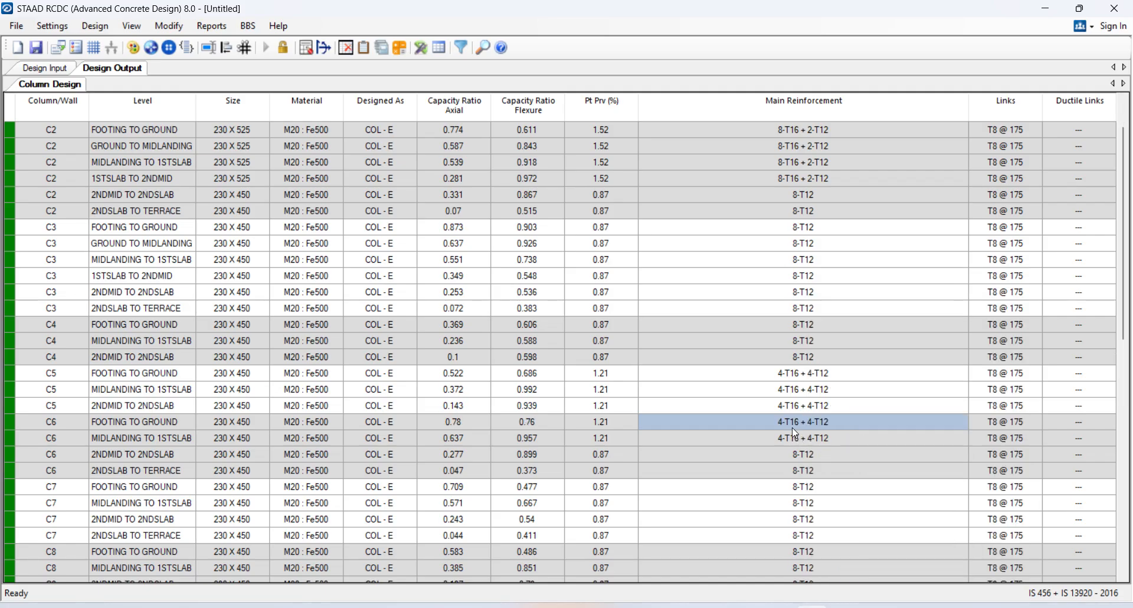
- Examine the main reinforcement of the remaining columns from C7 through C18 for changes between levels
scroll(793, 430, "down", 2)
scroll(795, 433, "down", 2)
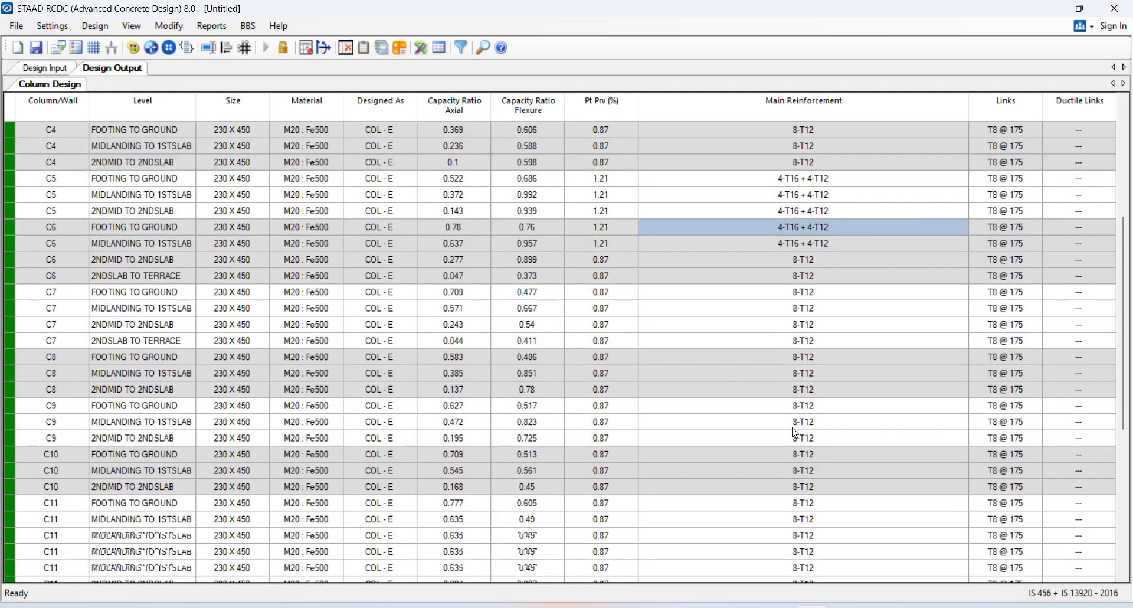
scroll(794, 434, "down", 3)
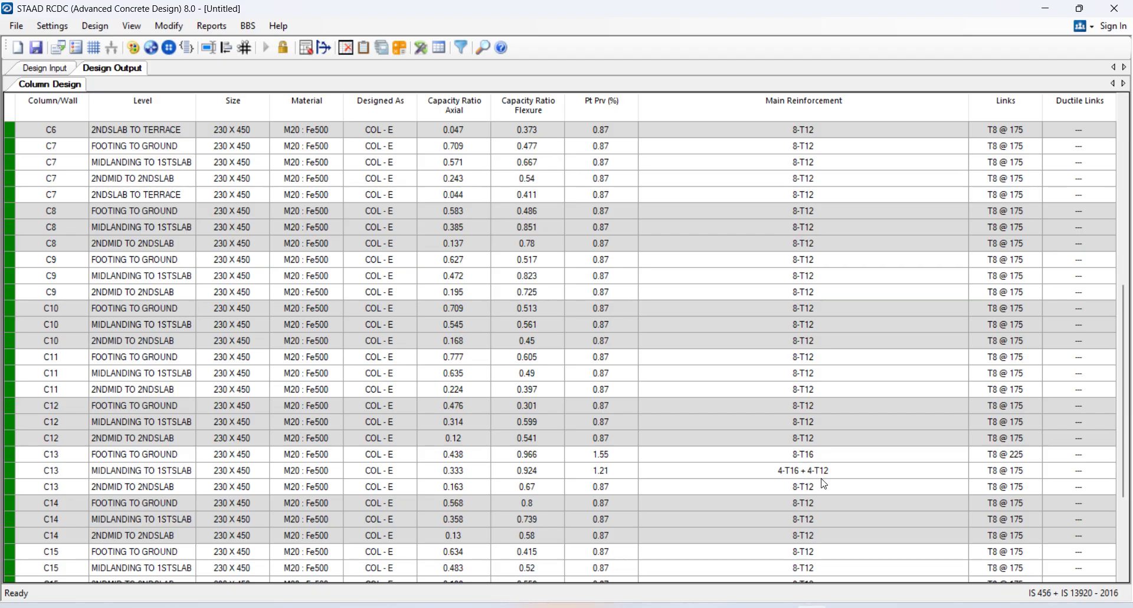
scroll(824, 484, "down", 1)
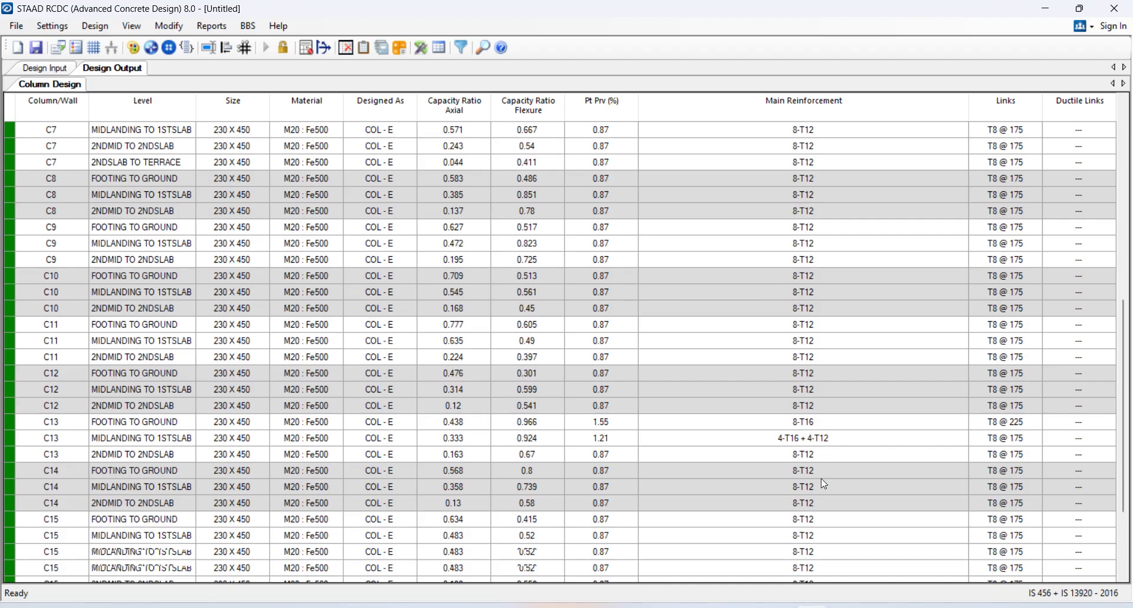
scroll(824, 483, "down", 2)
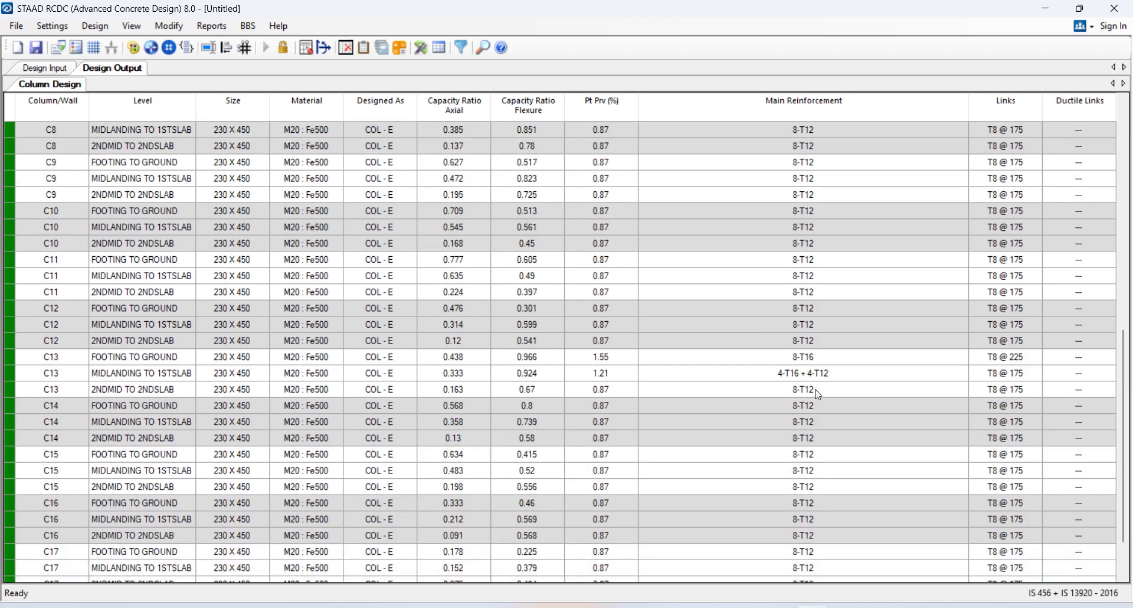
scroll(819, 394, "down", 2)
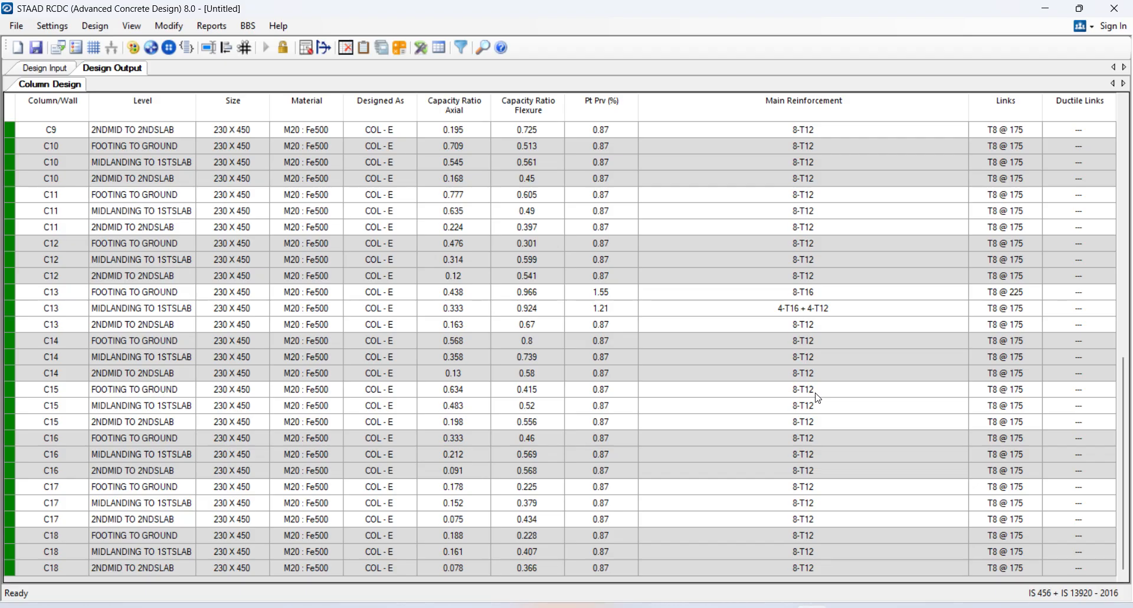
scroll(818, 399, "up", 12)
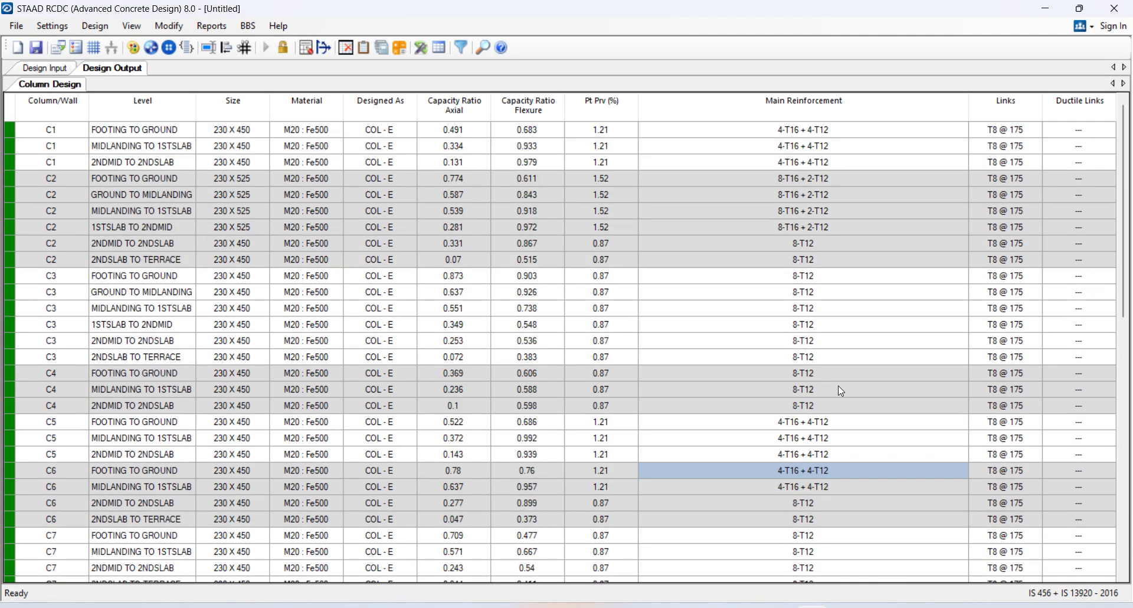
- AutoGroup the columns, accept the proposed column groups and save the column design file
left_click(170, 26)
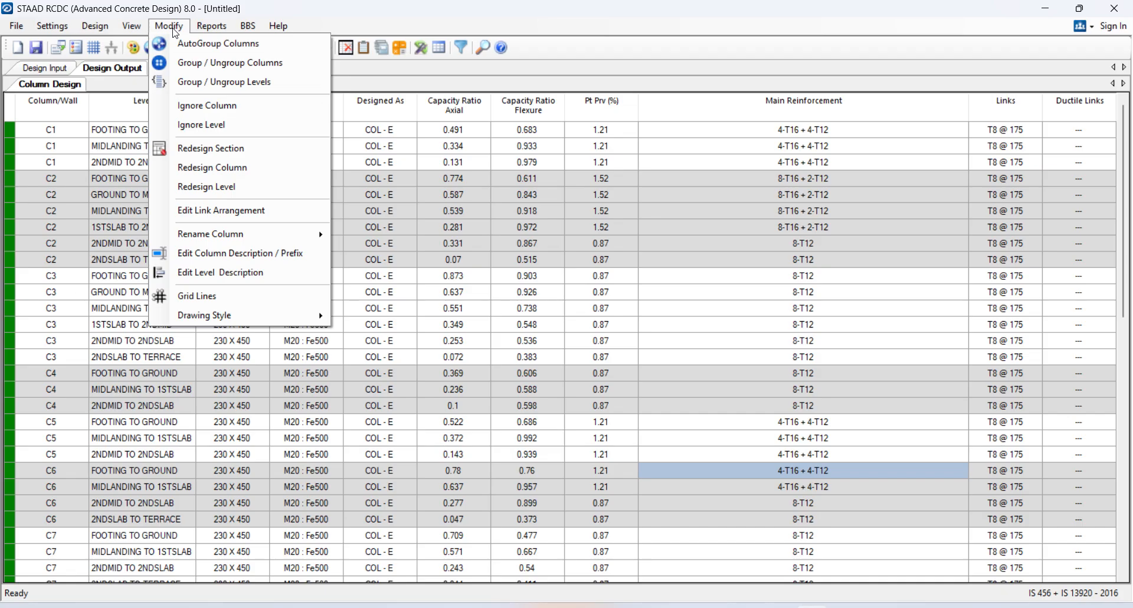
left_click(189, 44)
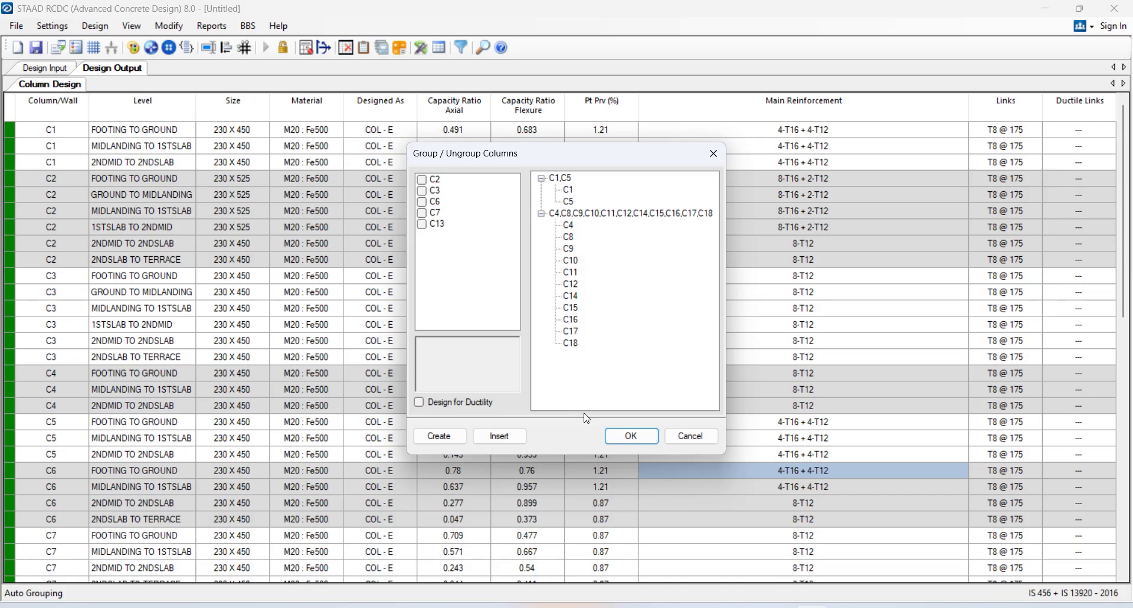
left_click(634, 436)
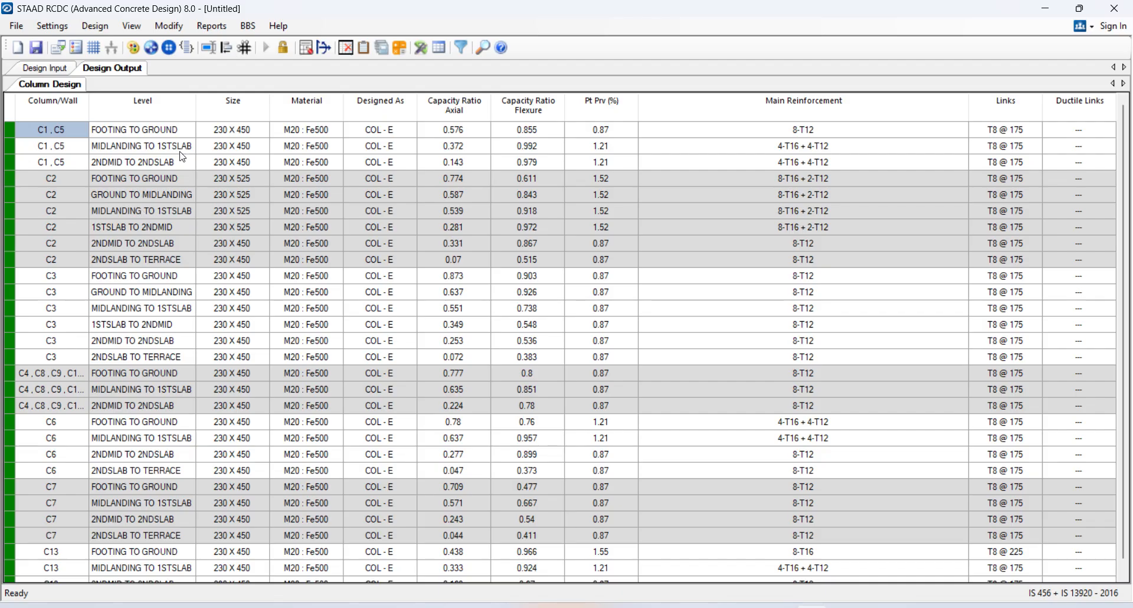
scroll(188, 117, "down", 1)
scroll(172, 247, "up", 1)
left_click(36, 49)
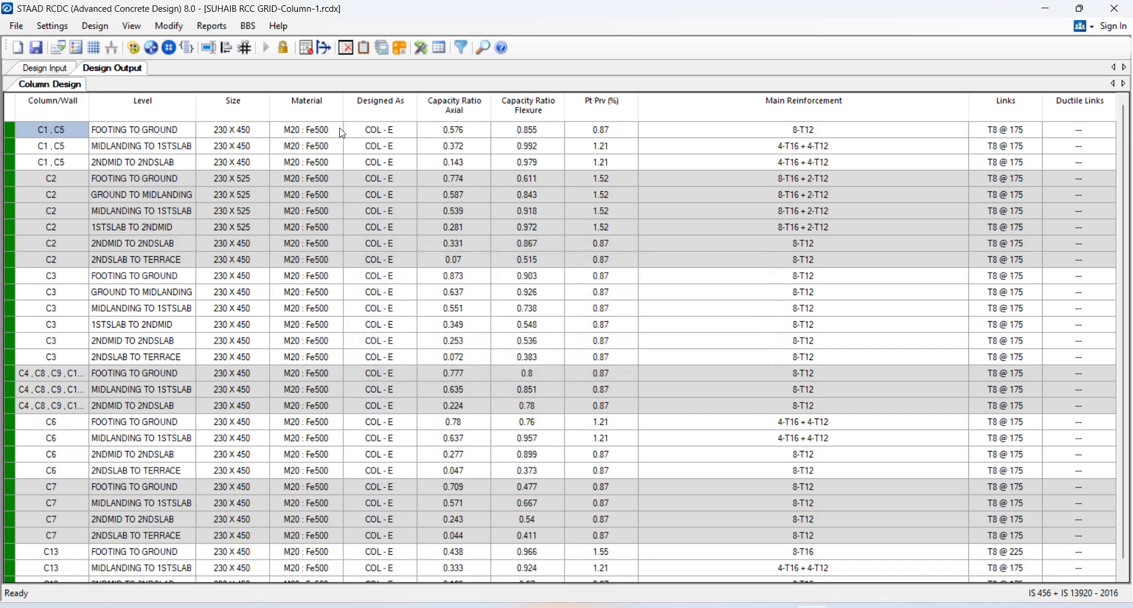
- Generate the Type 2 (Non Ductile) text schedule for the grouped columns
left_click(231, 33)
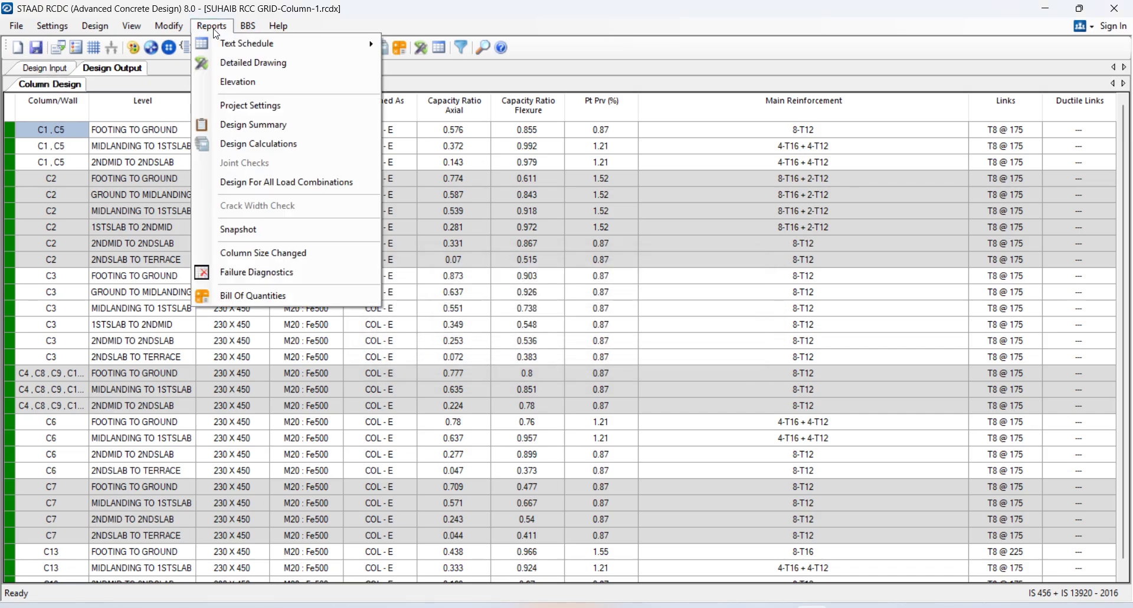
mouse_move(229, 48)
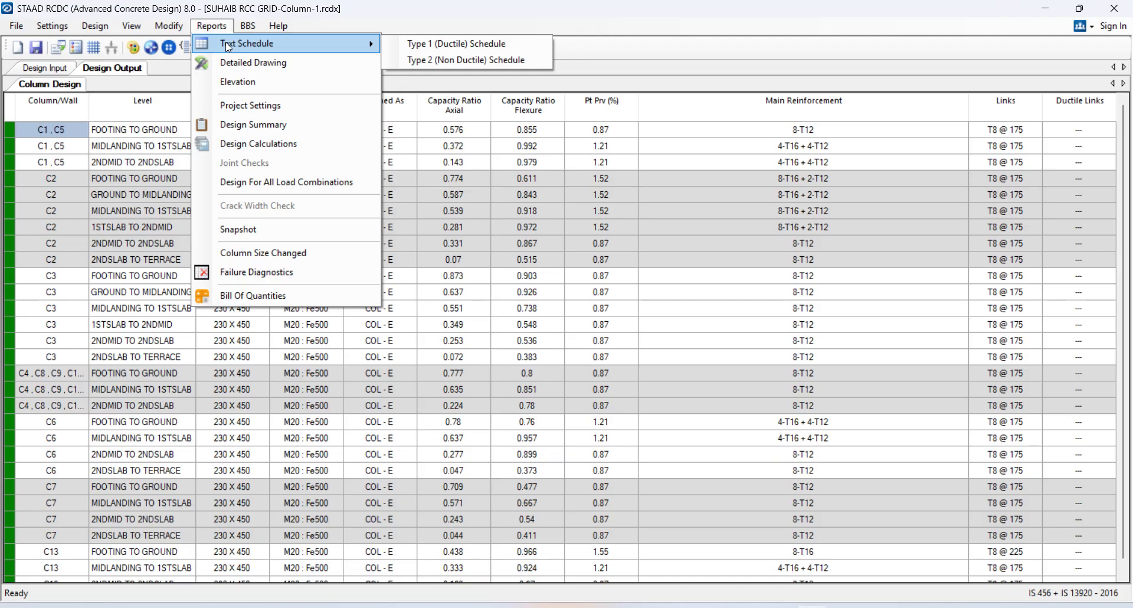
left_click(472, 59)
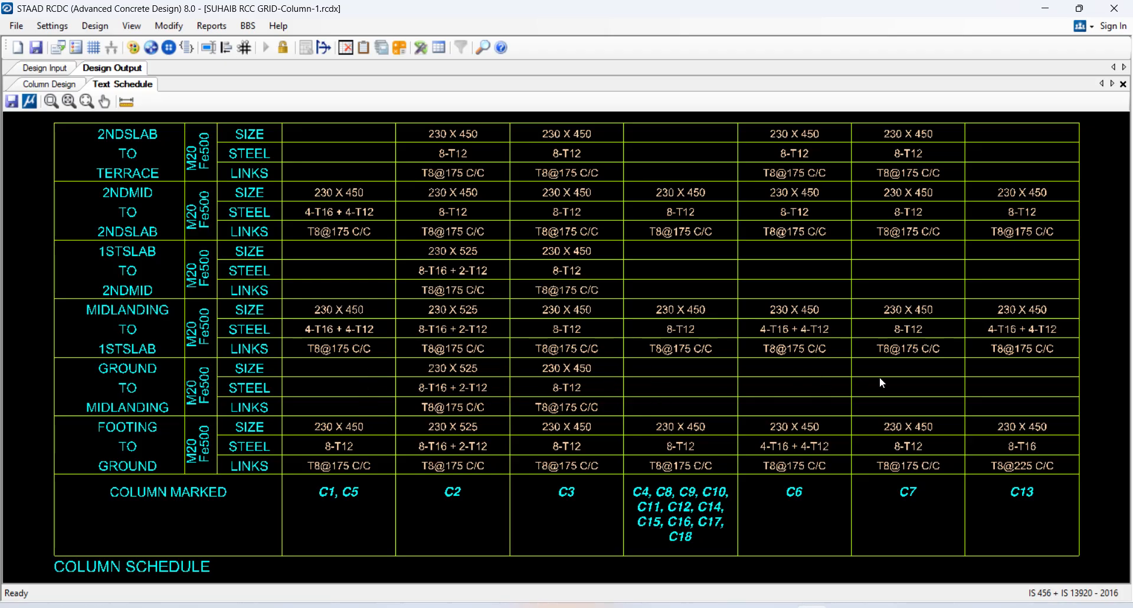
left_click(1112, 131)
scroll(644, 363, "down", 1)
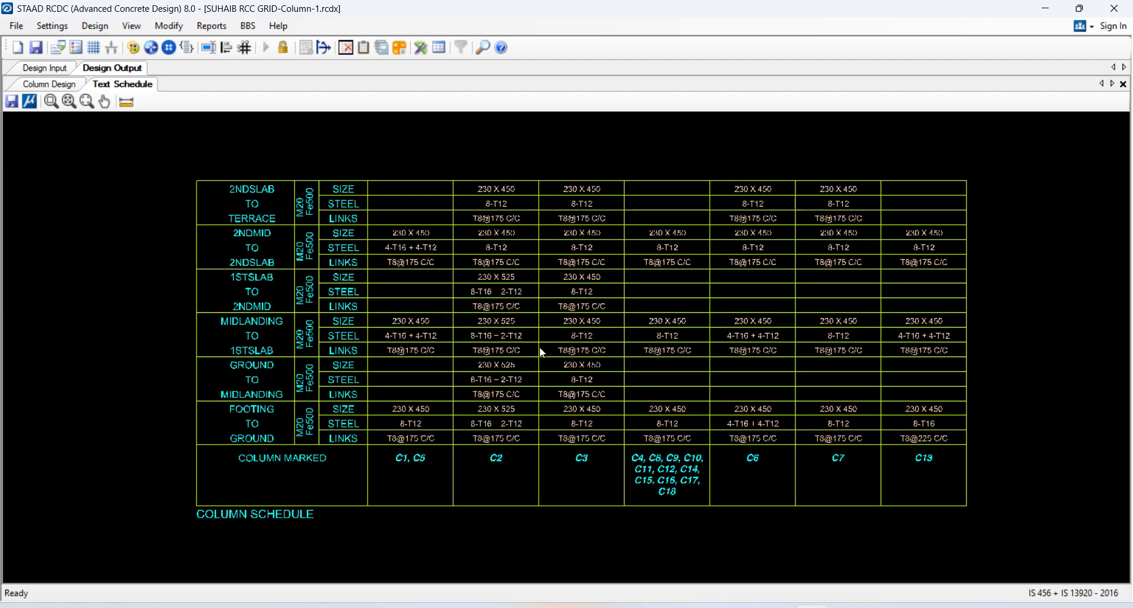
- Start saving the column schedule drawing and browse to the MPDI folder inside BTECH on drive D
left_click(11, 102)
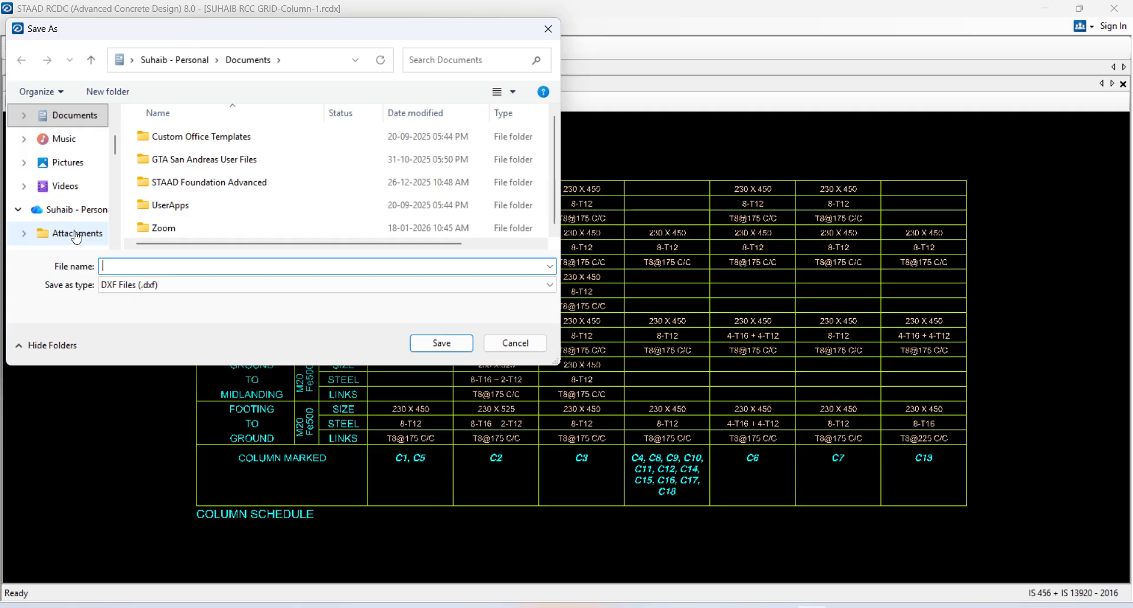
scroll(57, 160, "up", 3)
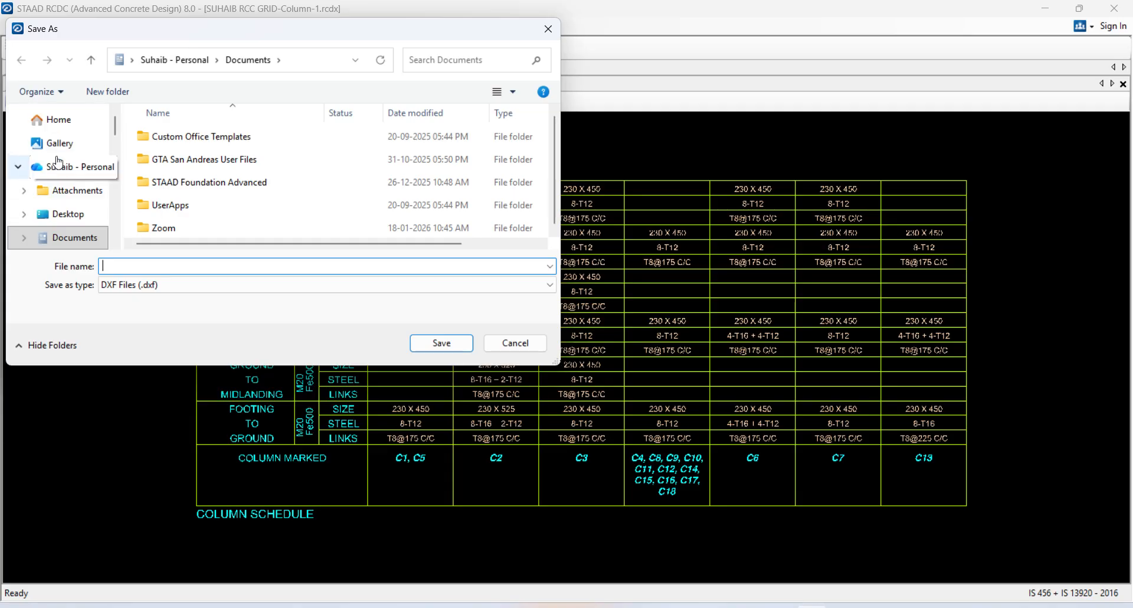
scroll(73, 185, "down", 2)
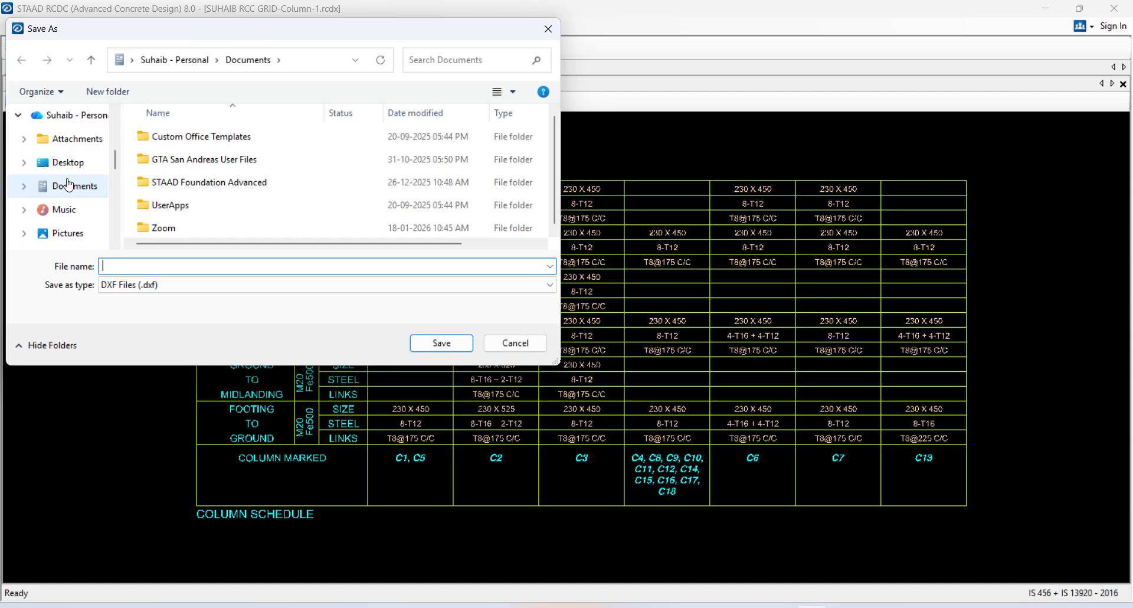
scroll(69, 228, "down", 3)
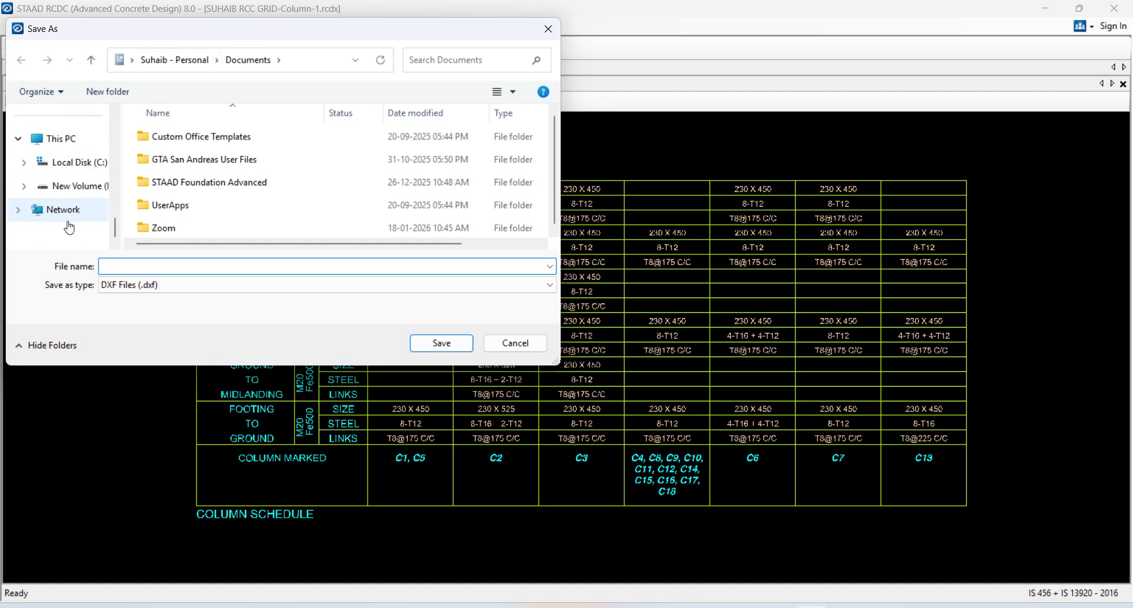
left_click(75, 146)
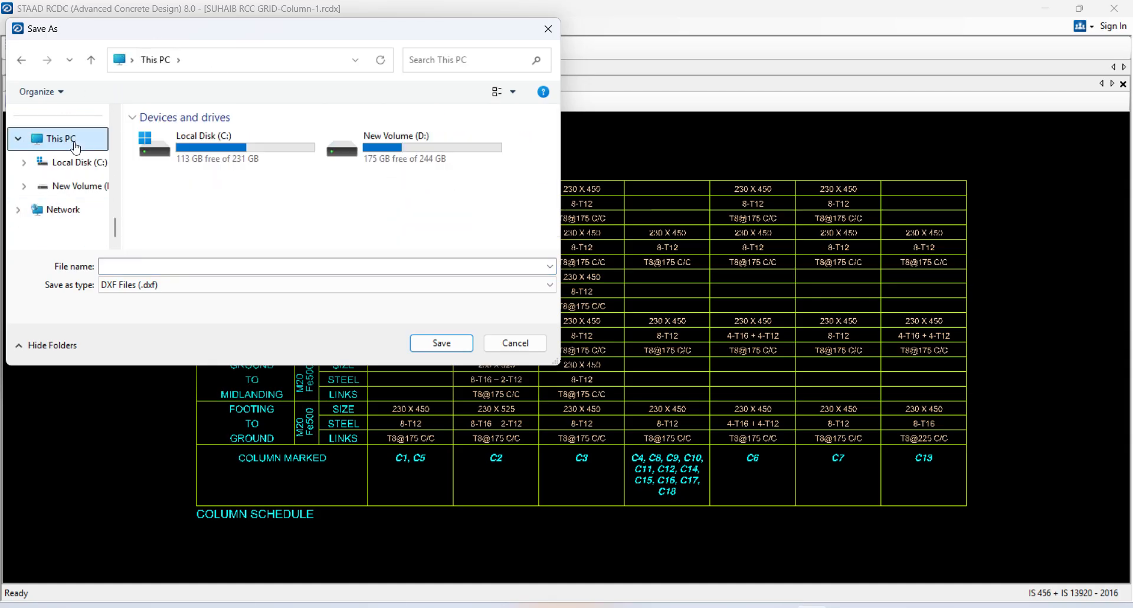
left_click(485, 156)
double_click(484, 156)
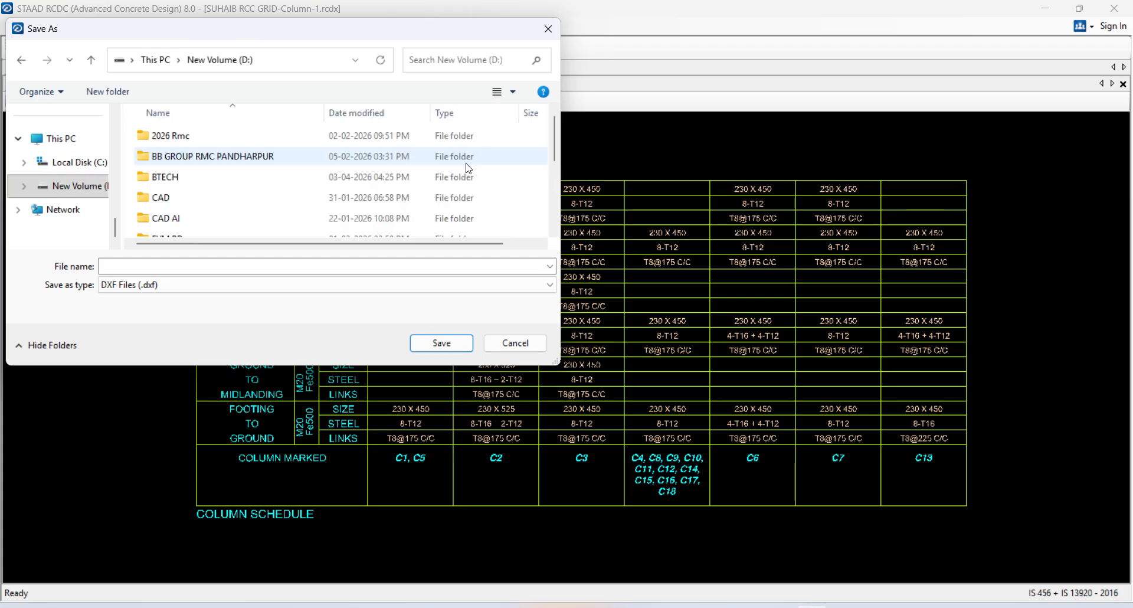
scroll(223, 218, "down", 5)
scroll(215, 218, "up", 1)
scroll(214, 217, "down", 1)
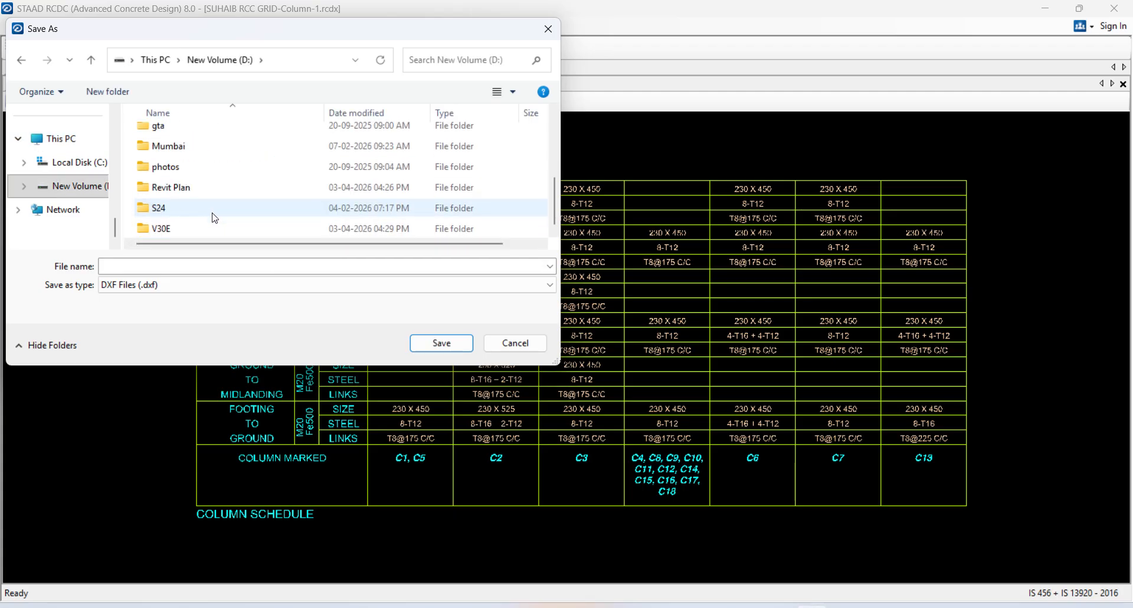
scroll(177, 204, "up", 1)
scroll(173, 203, "up", 3)
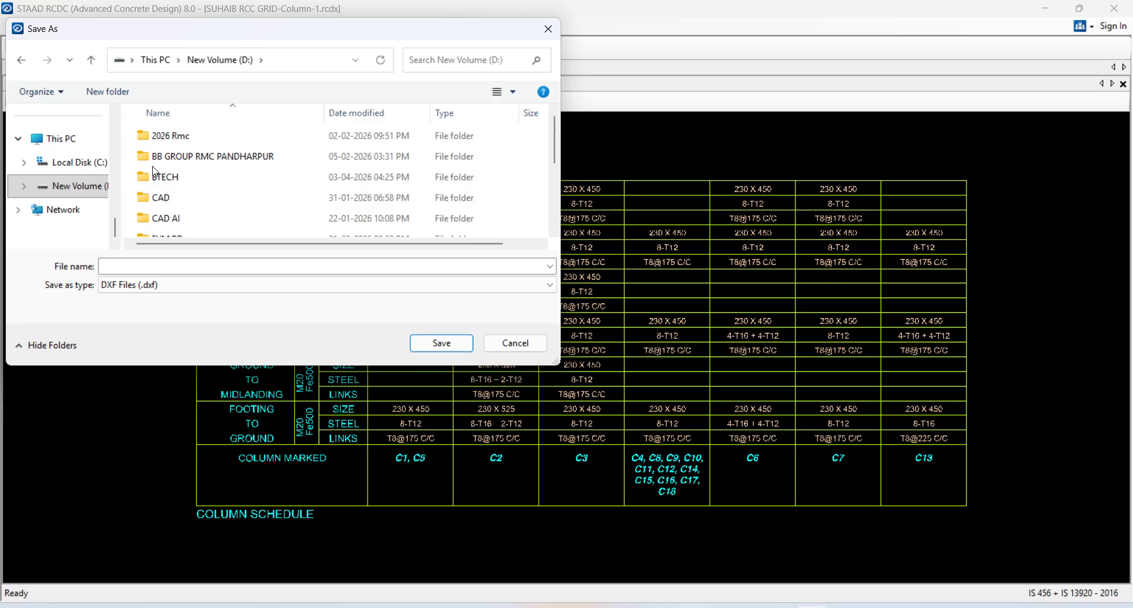
double_click(156, 176)
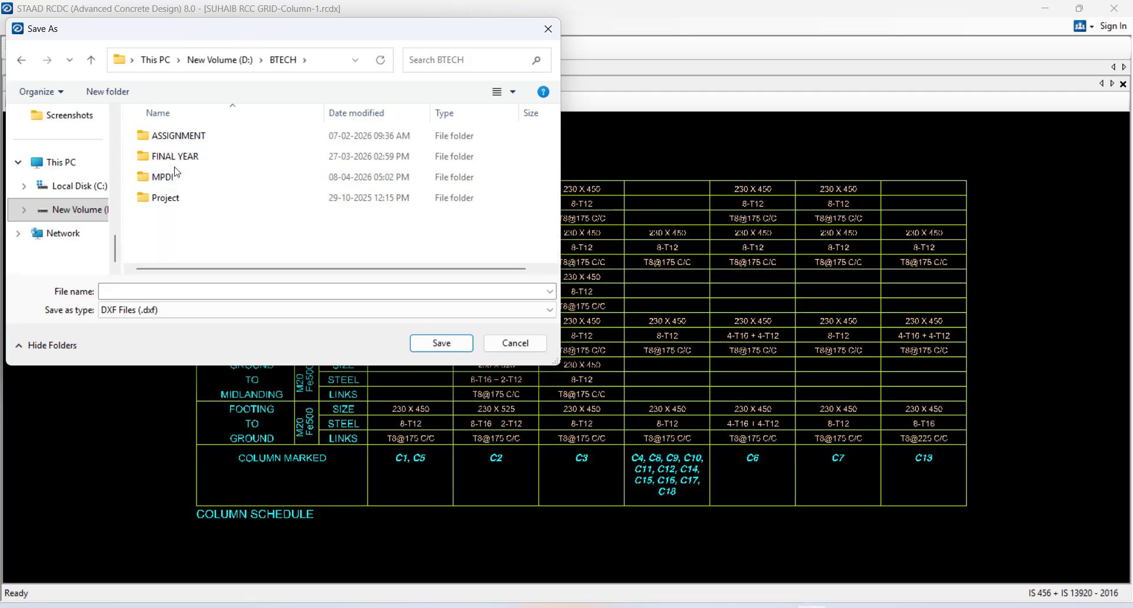
double_click(175, 173)
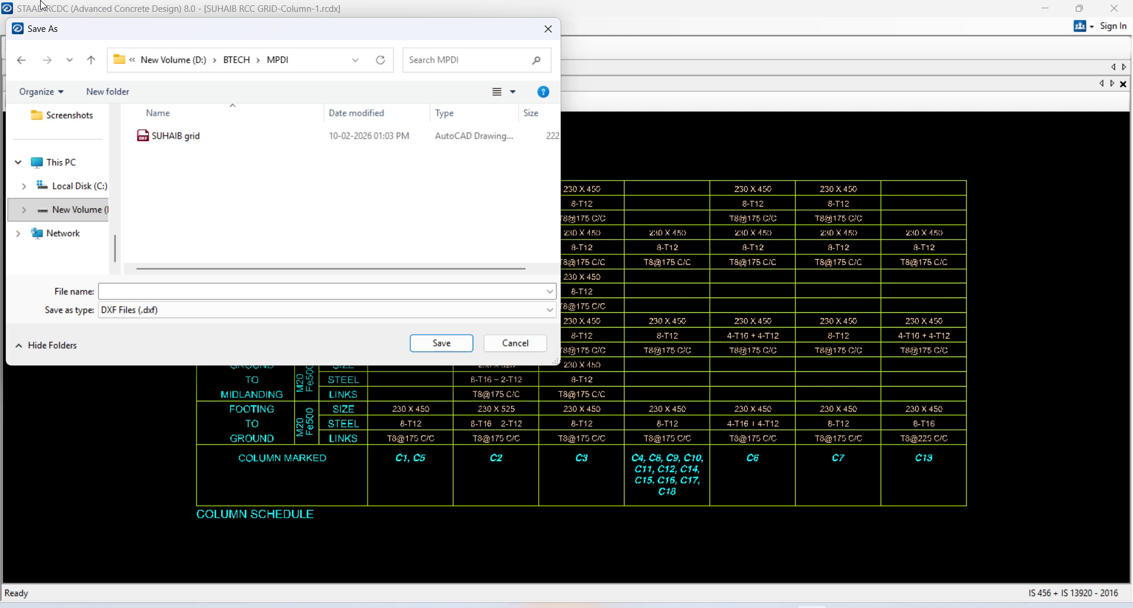
- Save the column schedule as a DXF file named G+1 COLUMN_R0_11042026
left_click(167, 285)
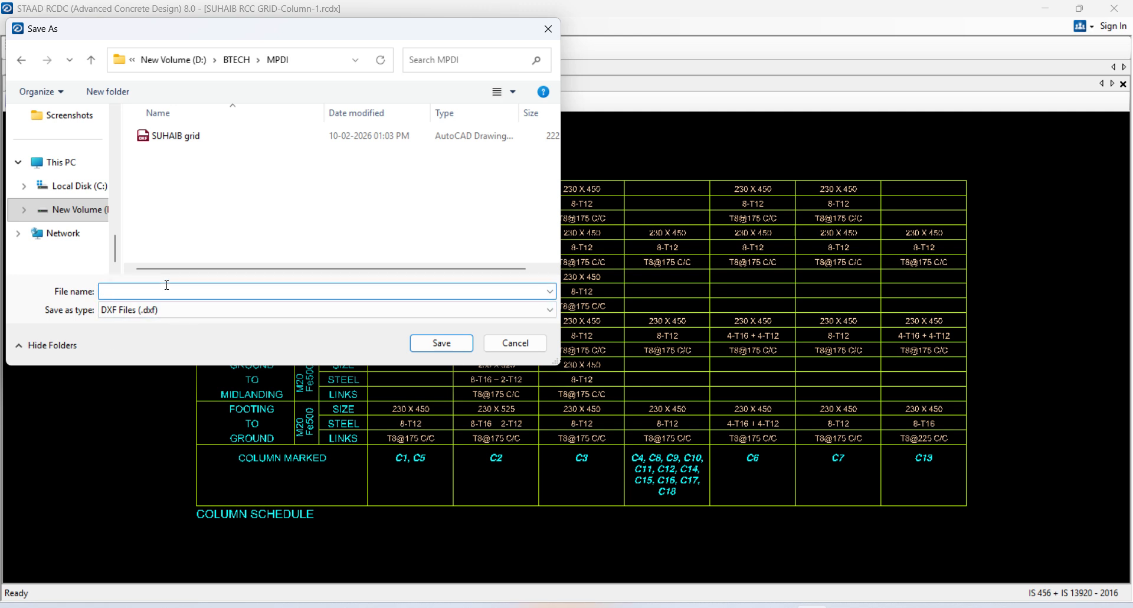
type("G+1 COLUMN _11042026_")
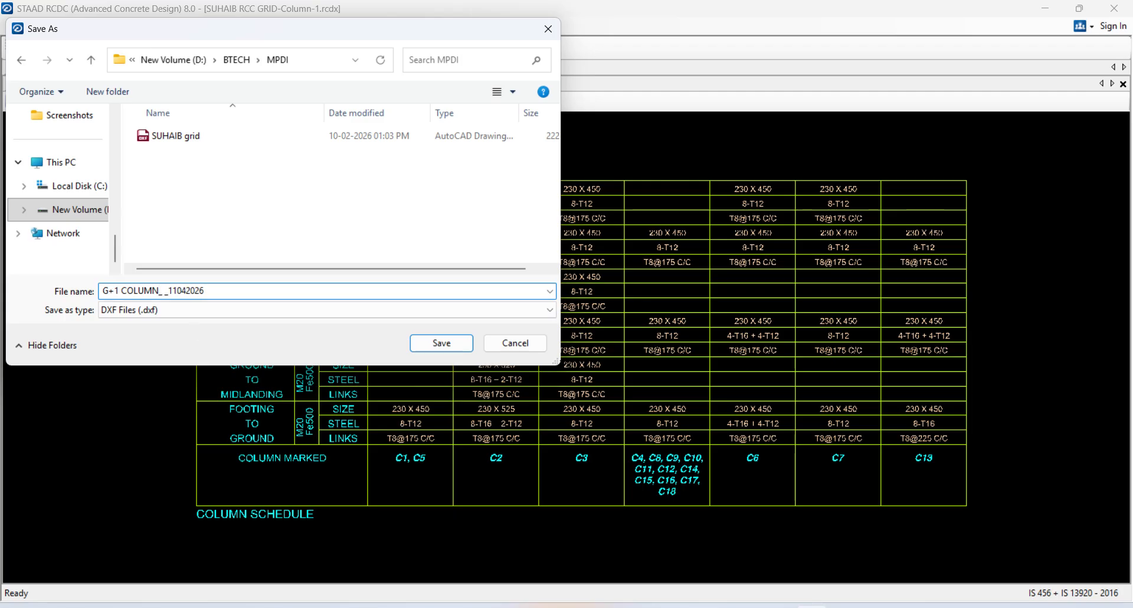
type("R0")
key("Delete")
left_click(438, 348)
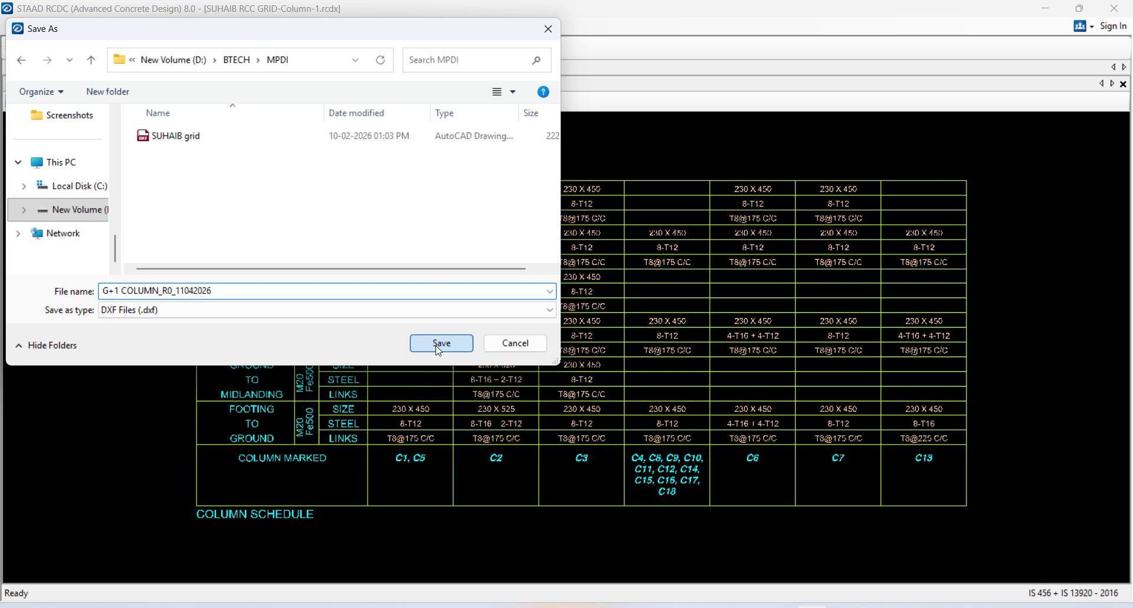
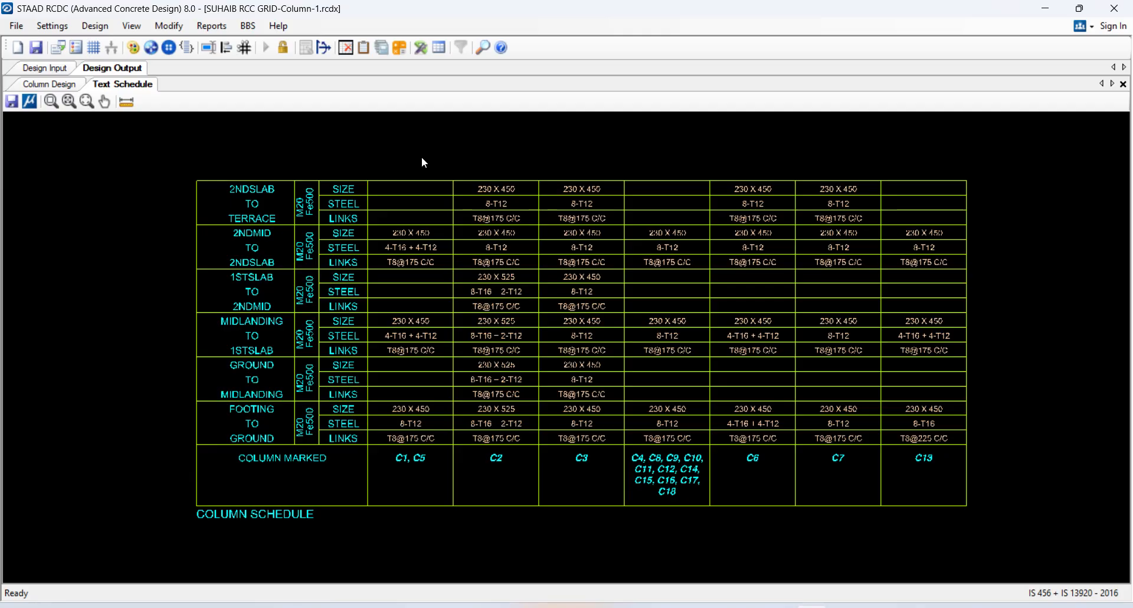
- Generate the detailed drawing for all columns from the FOOTING level to TERRACE
left_click(211, 26)
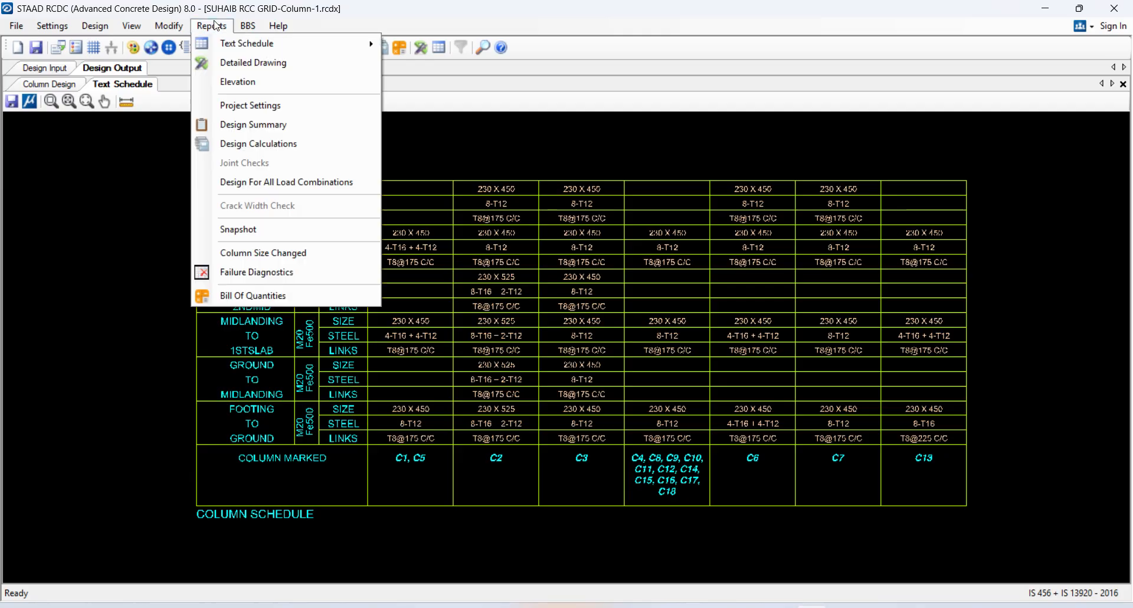
left_click(262, 62)
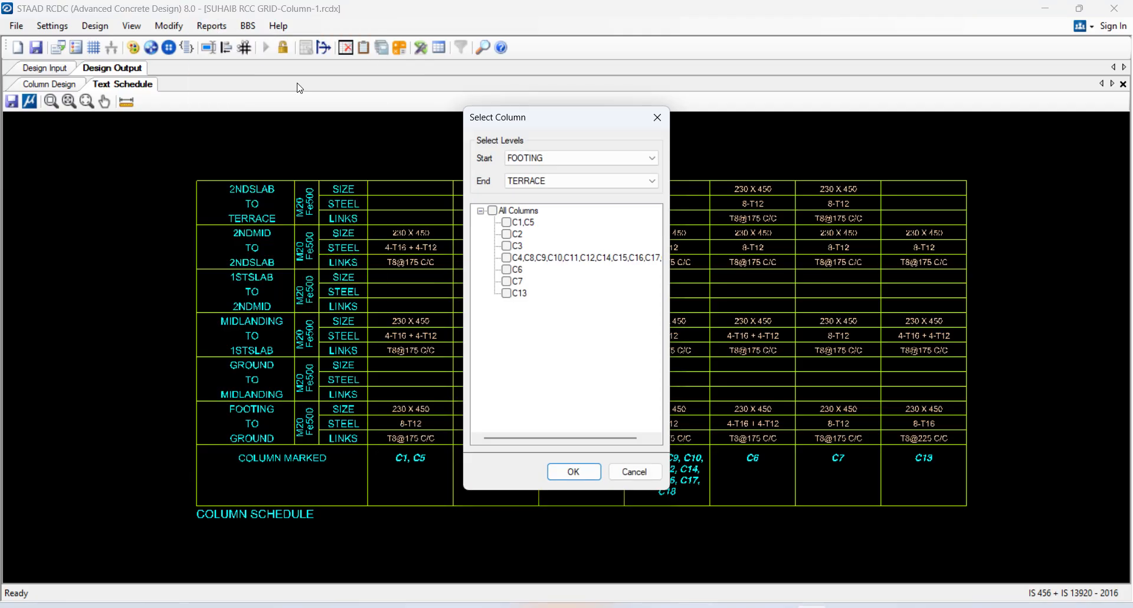
left_click(493, 211)
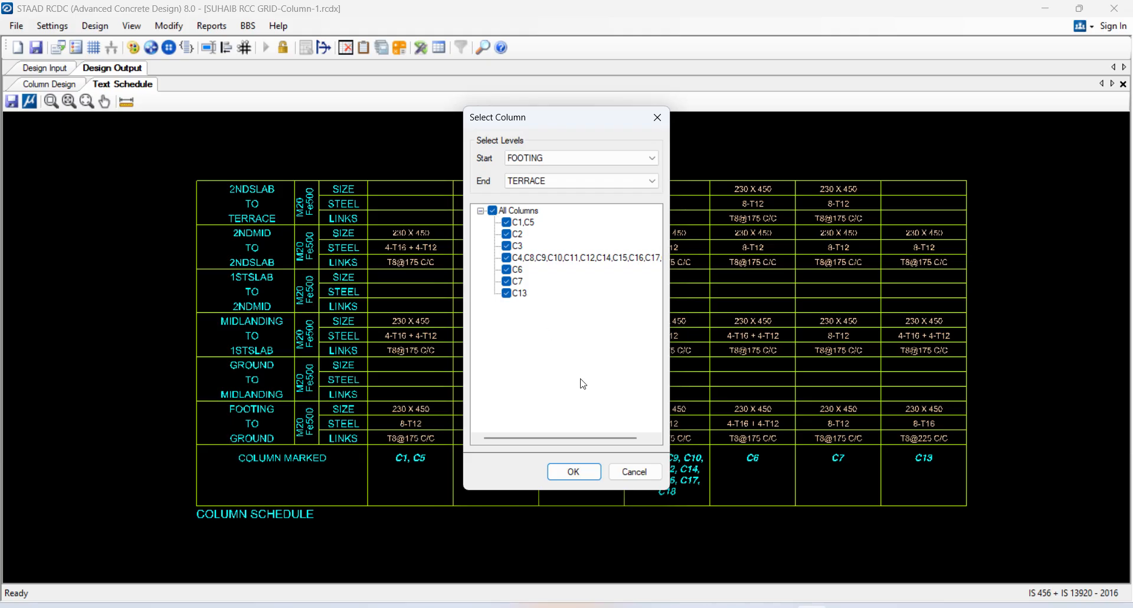
left_click(572, 471)
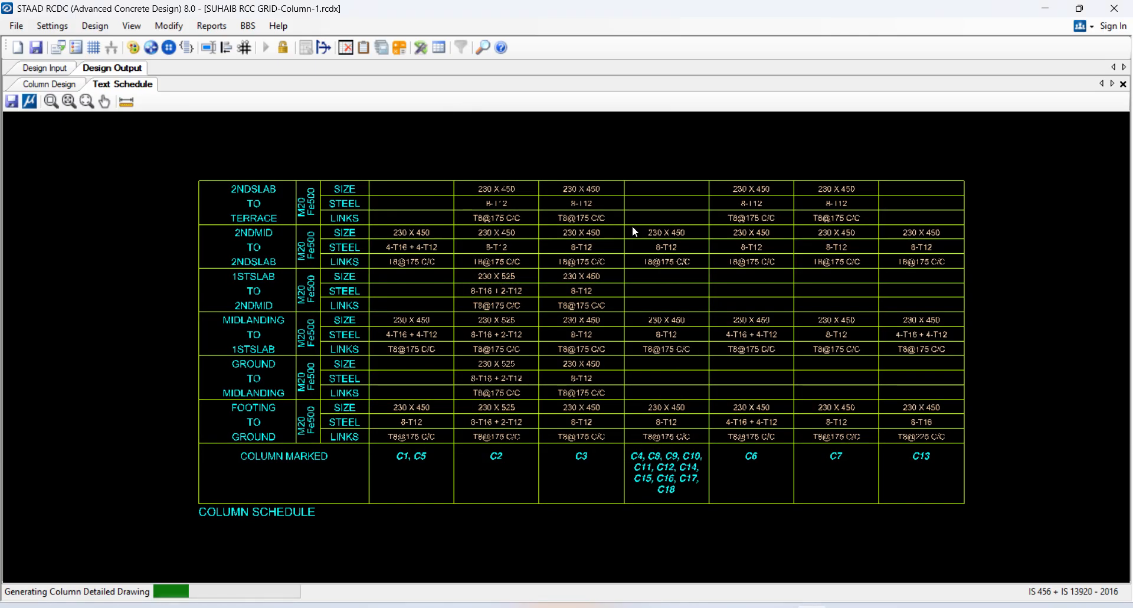
- Examine the detailed column and wall schedule for the section sizes, main bars and link details at each level
scroll(409, 515, "up", 5)
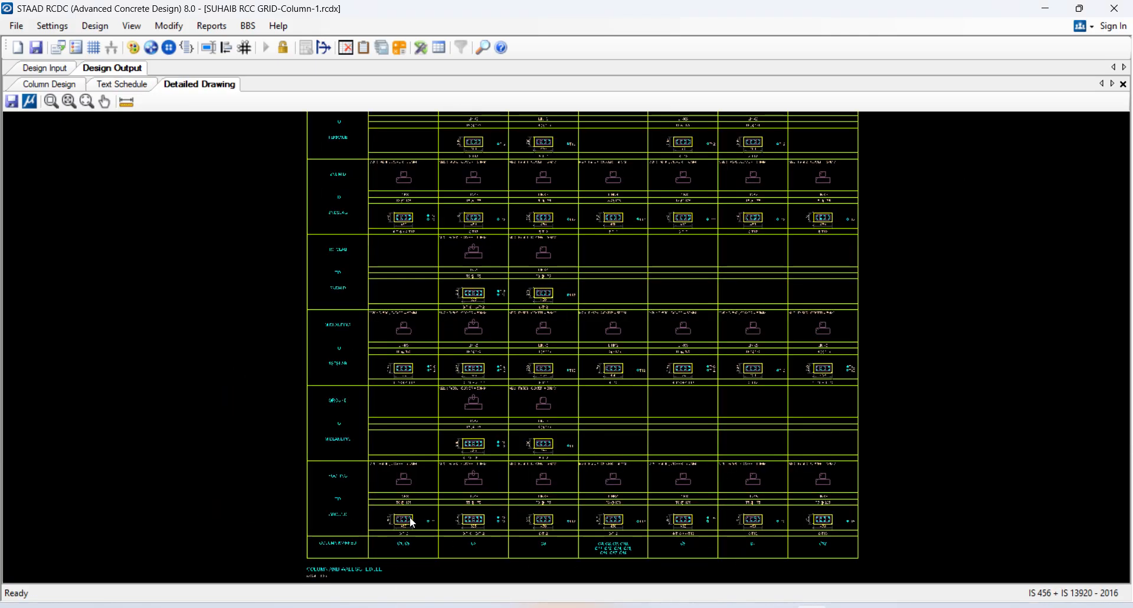
scroll(416, 537, "up", 3)
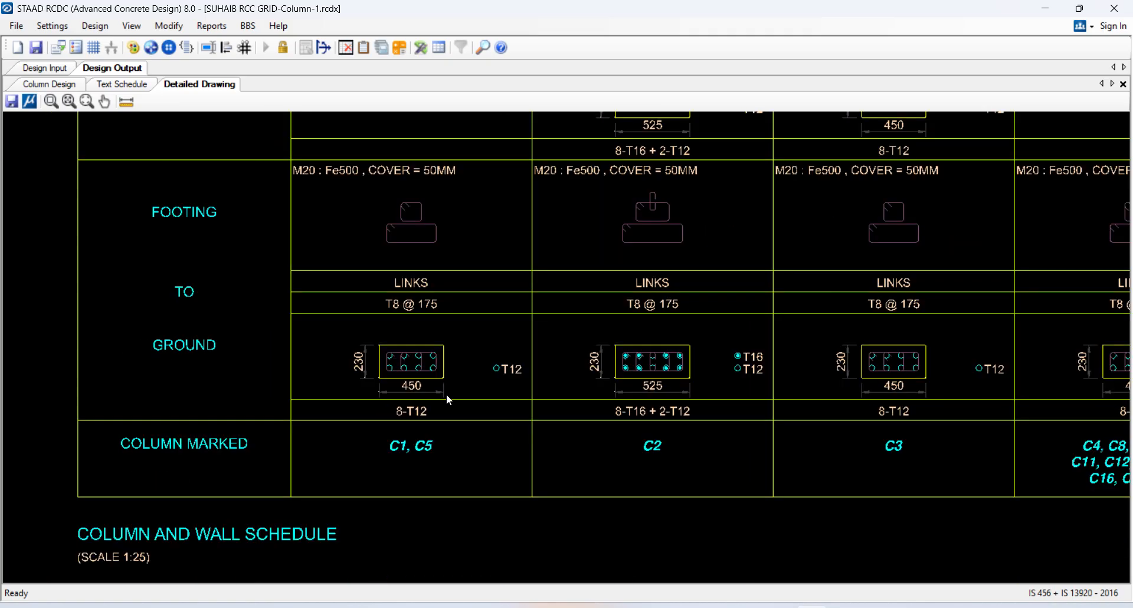
scroll(439, 397, "down", 10)
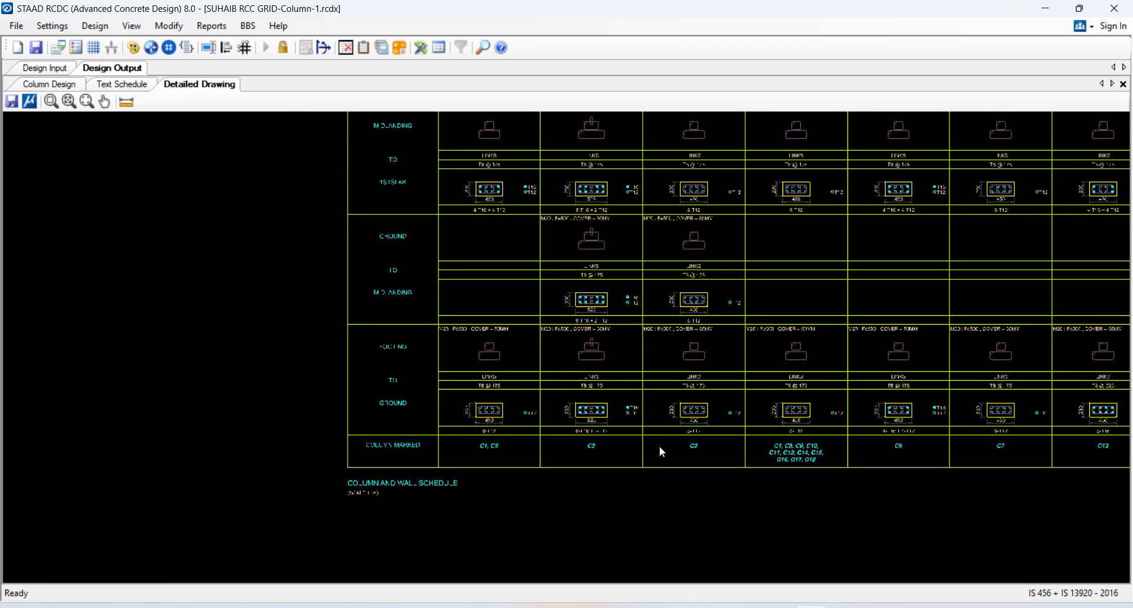
mouse_move(631, 265)
middle_mouse_down()
mouse_move(569, 322)
mouse_move(569, 298)
middle_mouse_up()
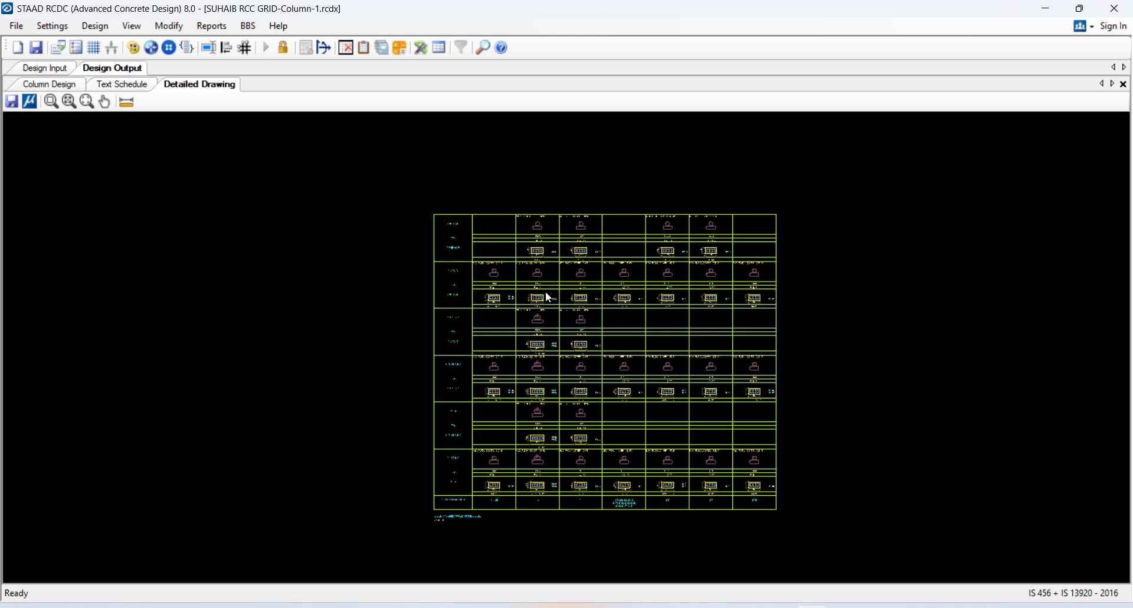
scroll(542, 492, "up", 1)
scroll(540, 490, "up", 3)
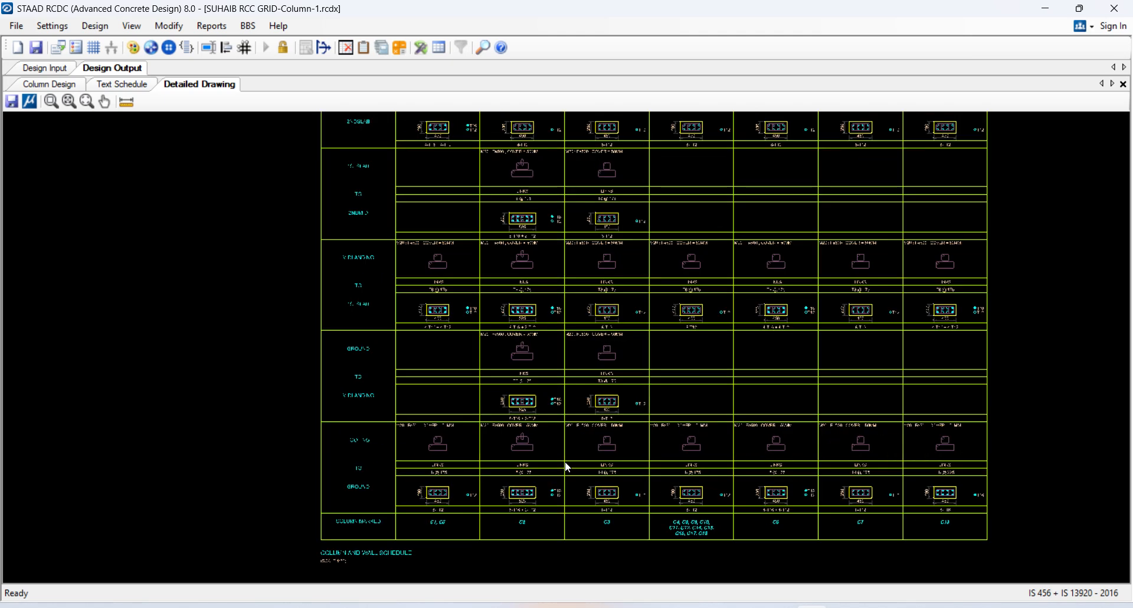
scroll(567, 468, "up", 3)
scroll(580, 424, "down", 7)
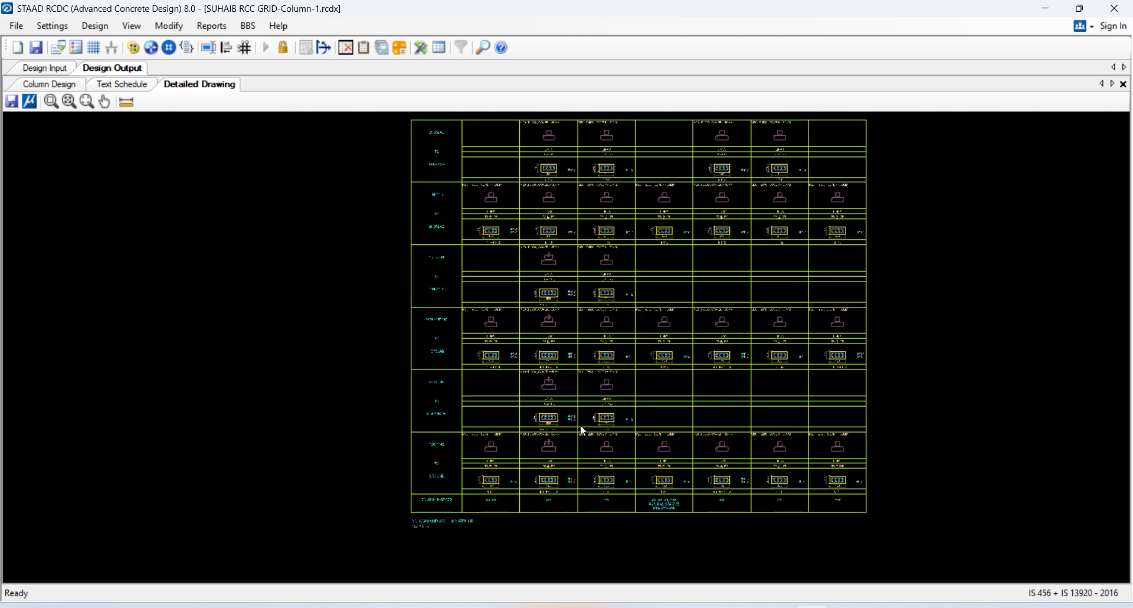
- Save the detailed column drawing as a DXF file named G+1 COLUMN_LINKS_SCH_R0_11042026 in the MPDI folder
left_click(12, 104)
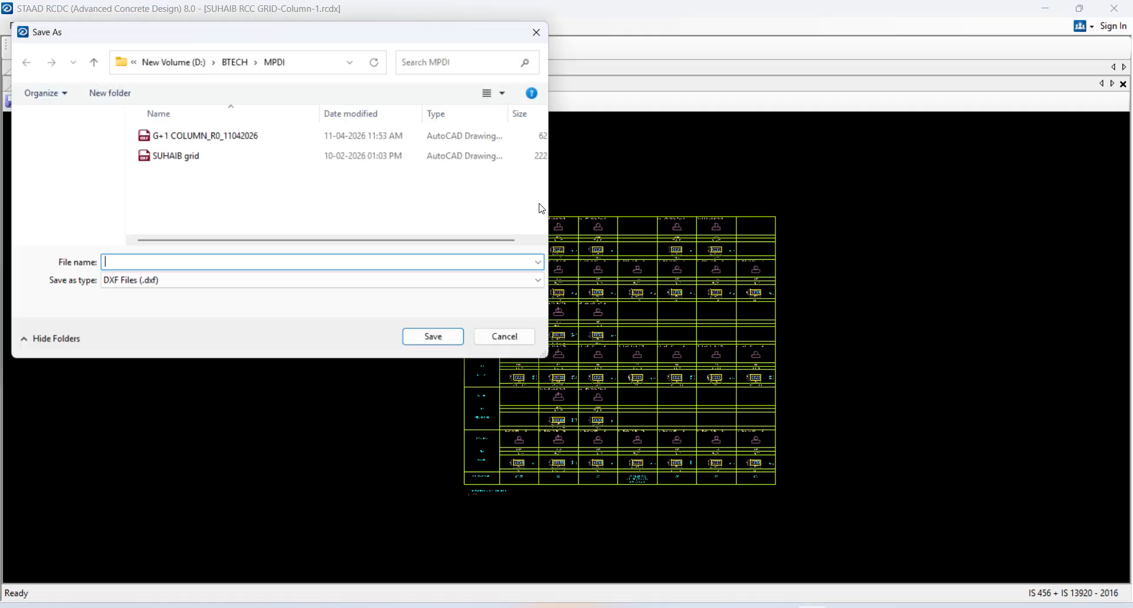
left_click(219, 137)
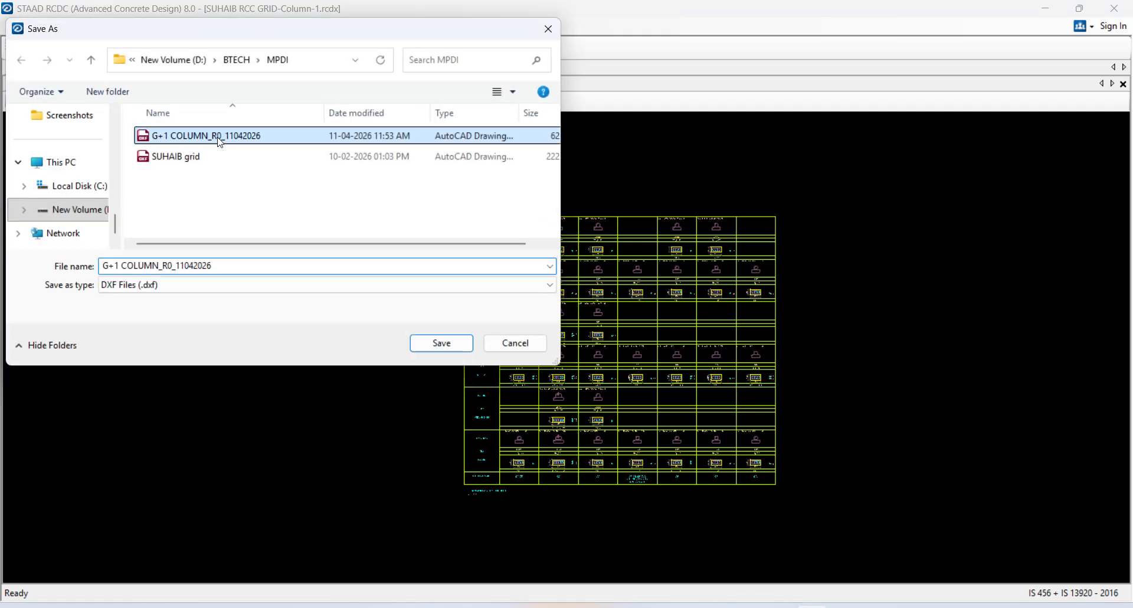
left_click(162, 265)
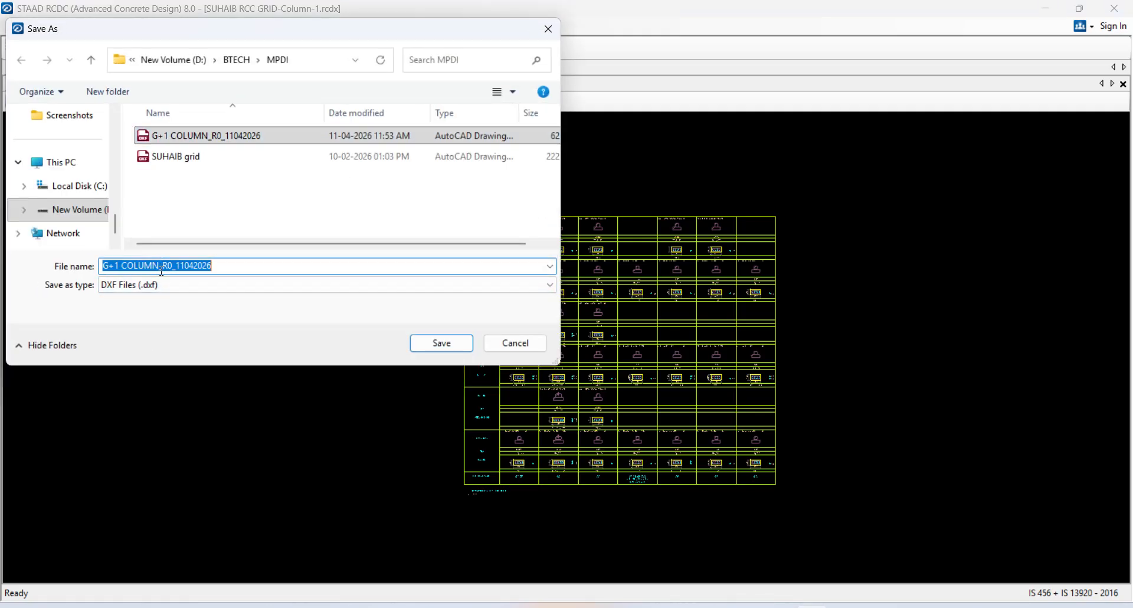
left_click(162, 265)
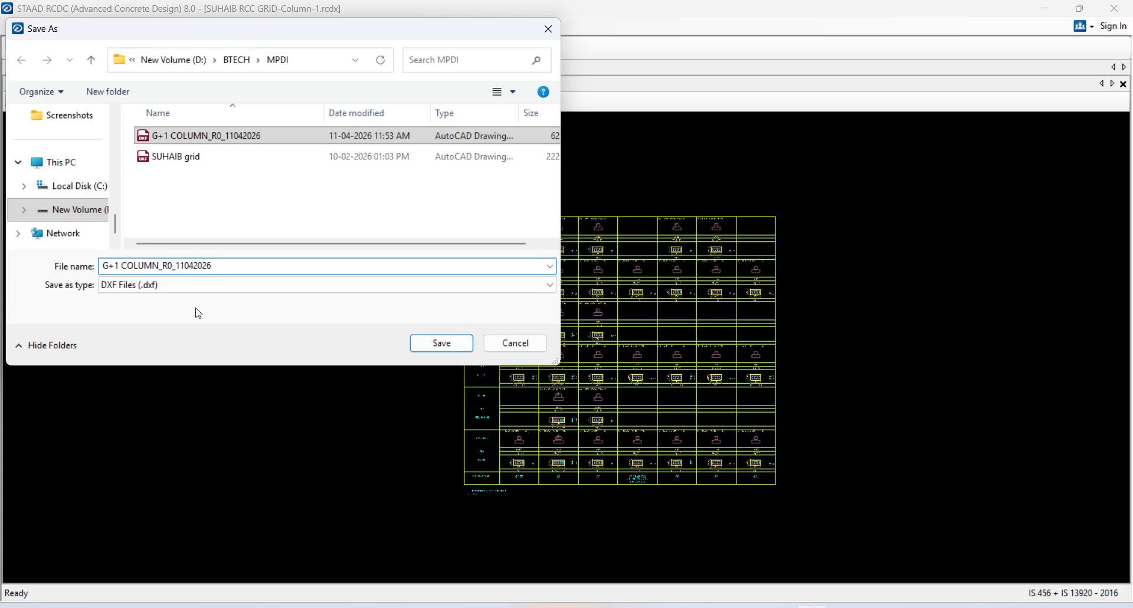
left_click(157, 266)
type("LINK")
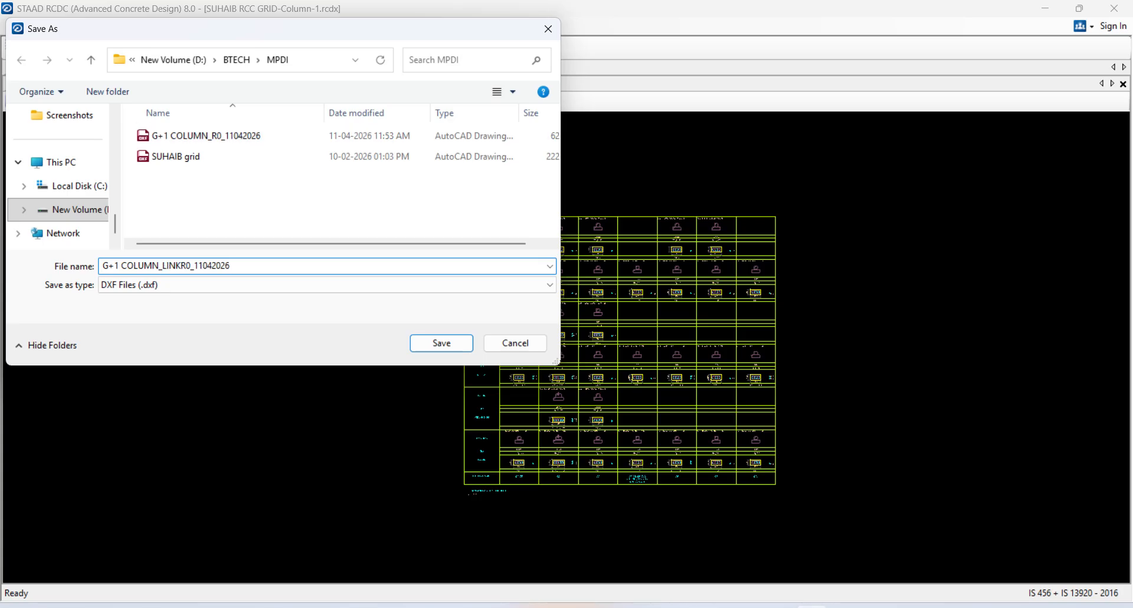
type("S_SCH_")
left_click(443, 342)
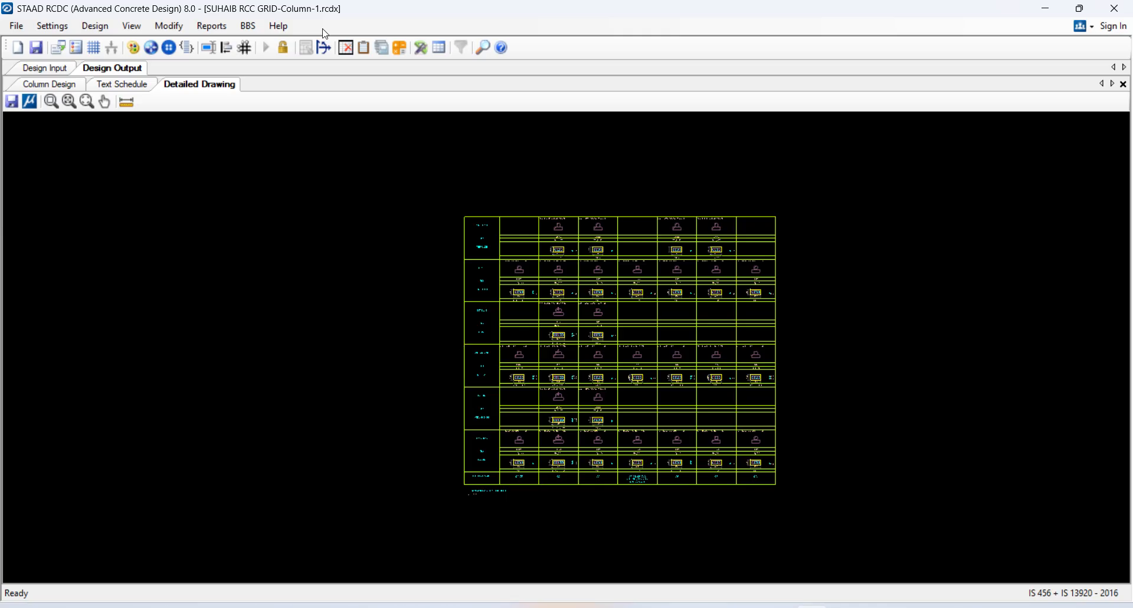
- Generate the elevation drawing for columns C1, C10 and C18, with the section and bar numbering starting at 1
left_click(210, 29)
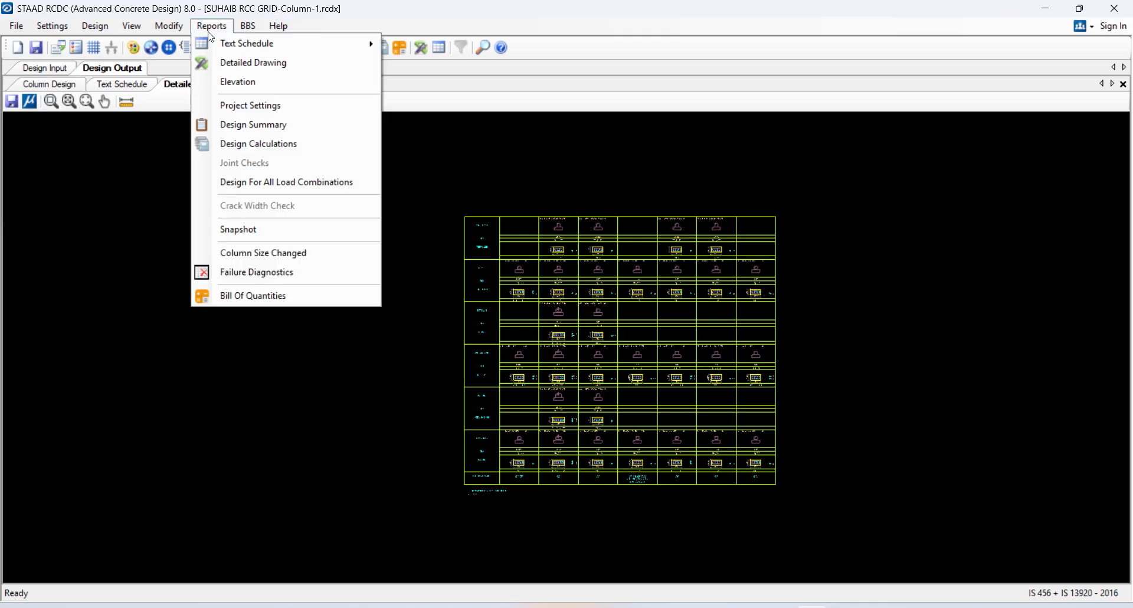
left_click(215, 82)
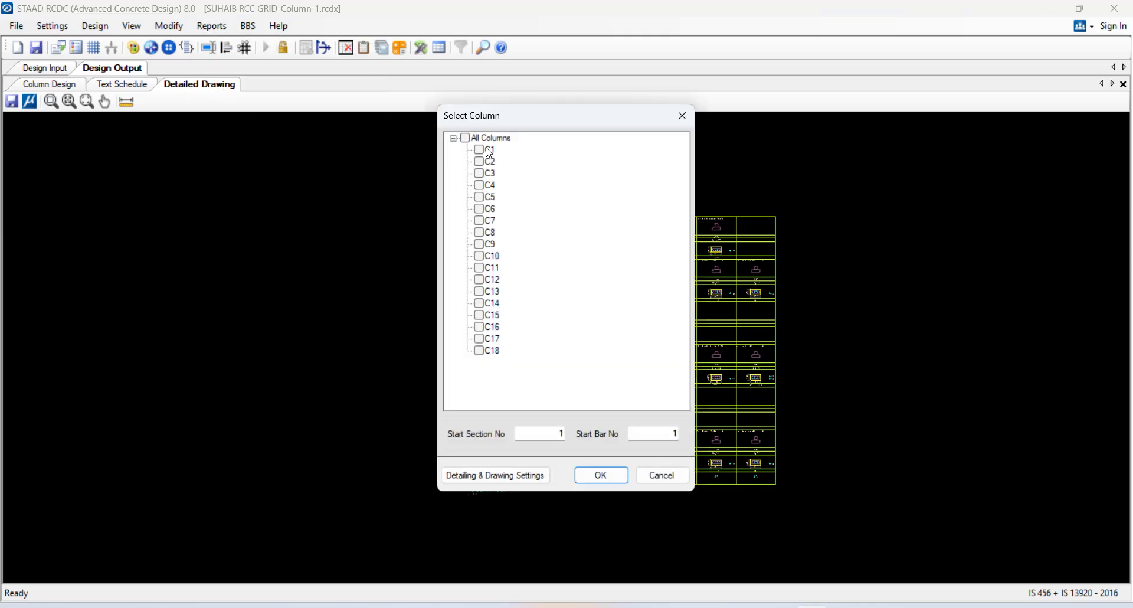
left_click_drag(519, 117, 276, 119)
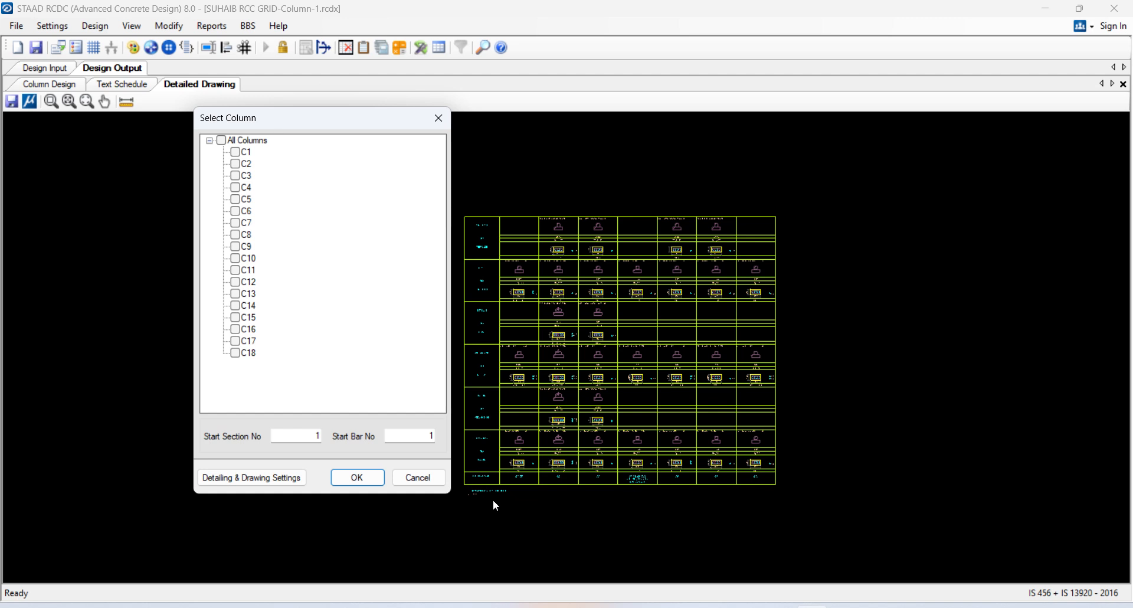
left_click(235, 151)
left_click(236, 258)
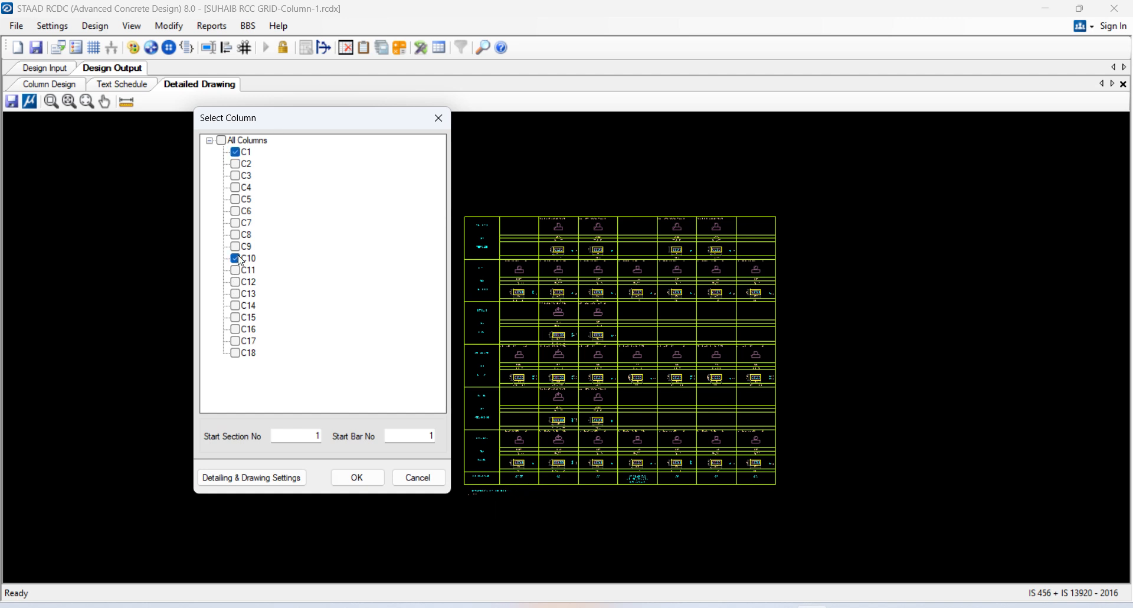
left_click(236, 353)
left_click(358, 478)
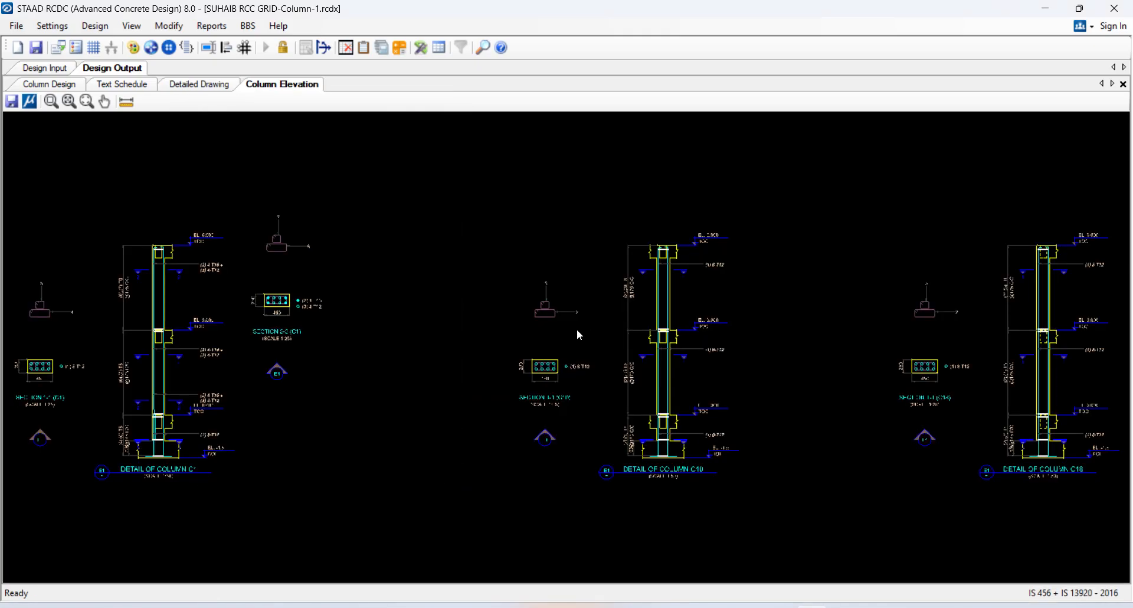
- Examine the elevation of column C1 for its levels, main bars, link spacing and section details
scroll(423, 420, "up", 3)
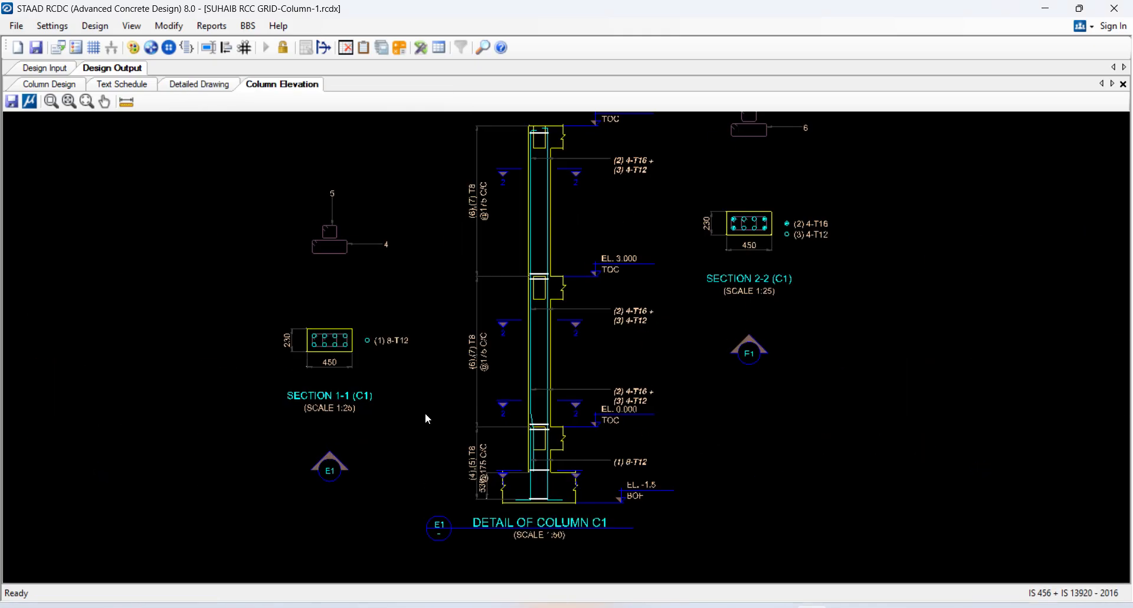
scroll(427, 416, "up", 3)
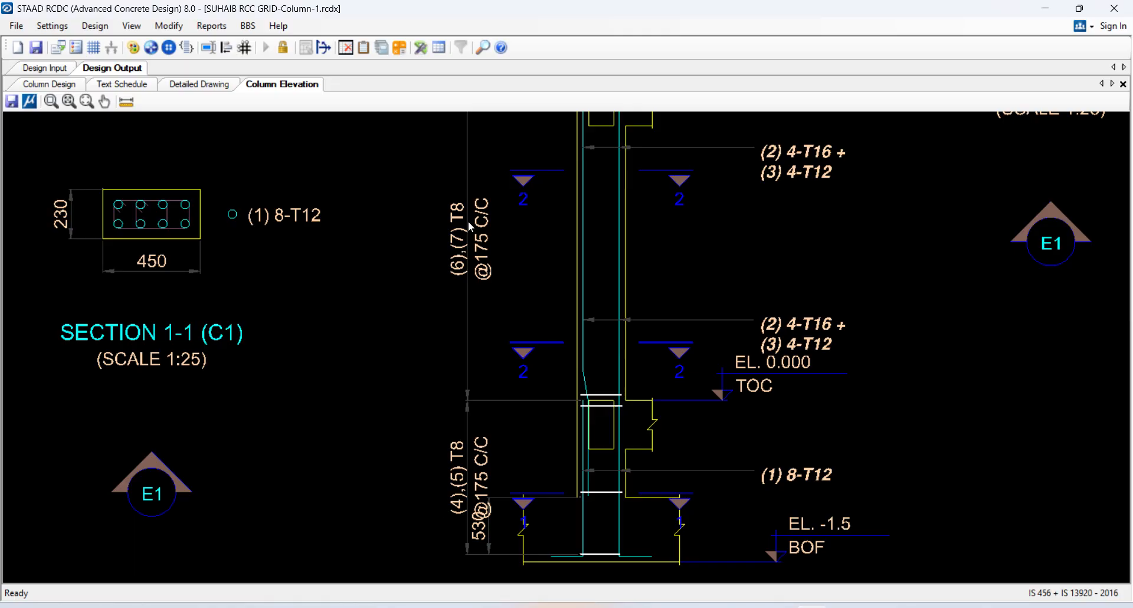
mouse_move(486, 252)
middle_mouse_down()
mouse_move(451, 425)
mouse_move(438, 426)
middle_mouse_up()
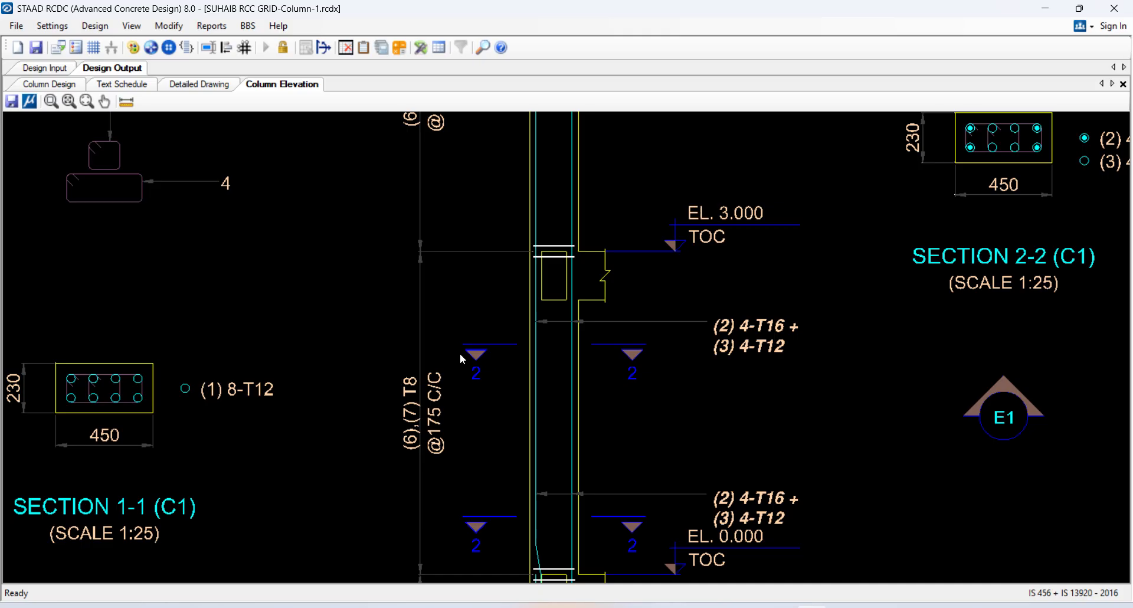
scroll(469, 317, "down", 1)
scroll(470, 317, "down", 2)
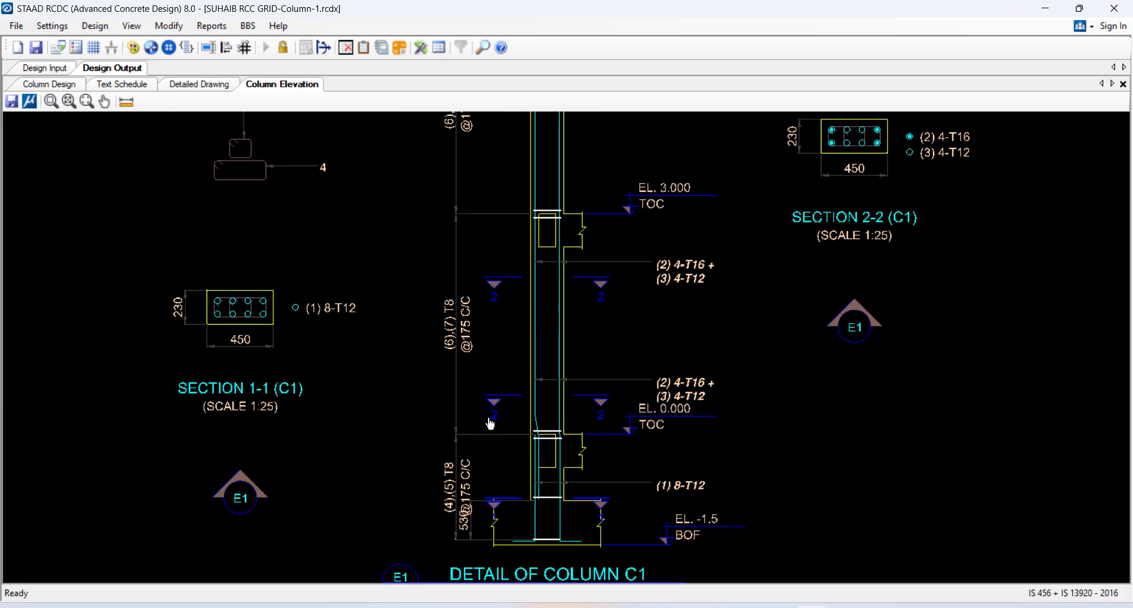
scroll(525, 419, "up", 2)
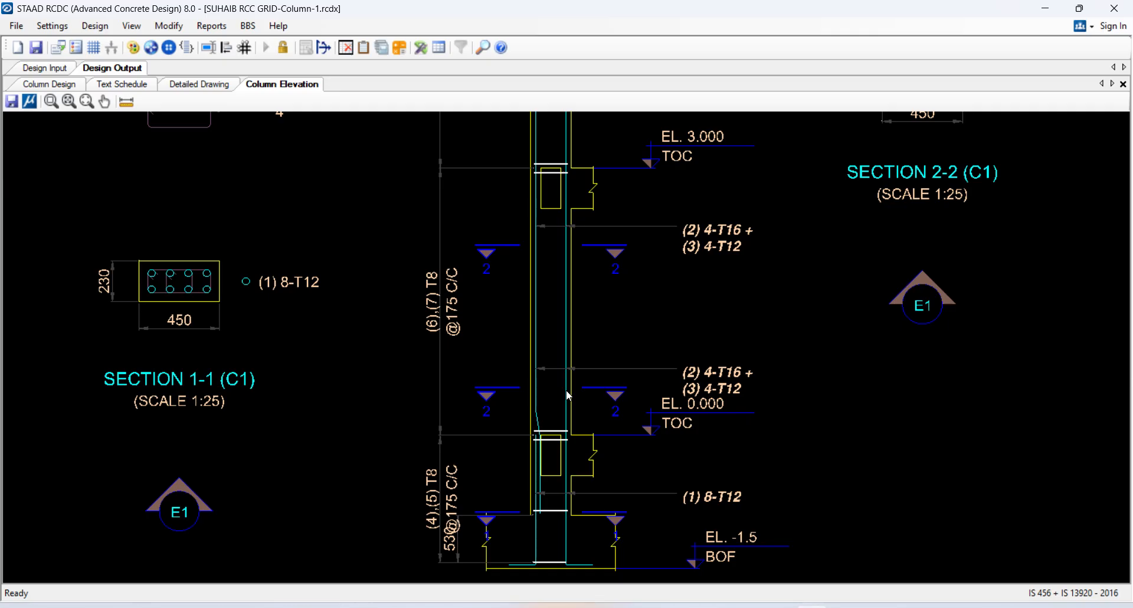
scroll(426, 265, "up", 2)
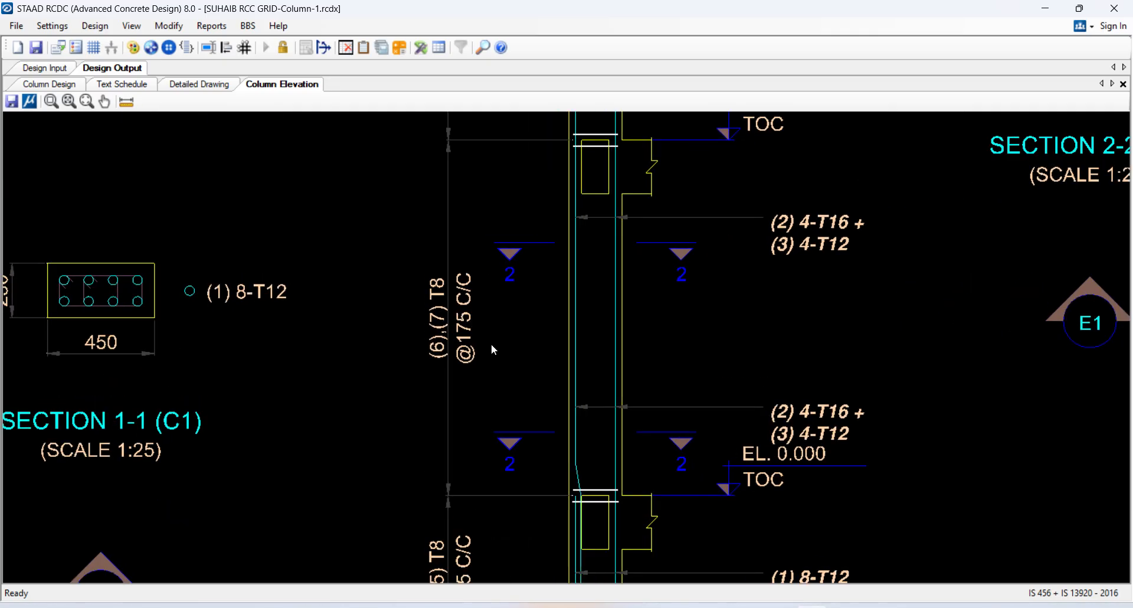
scroll(487, 345, "down", 4)
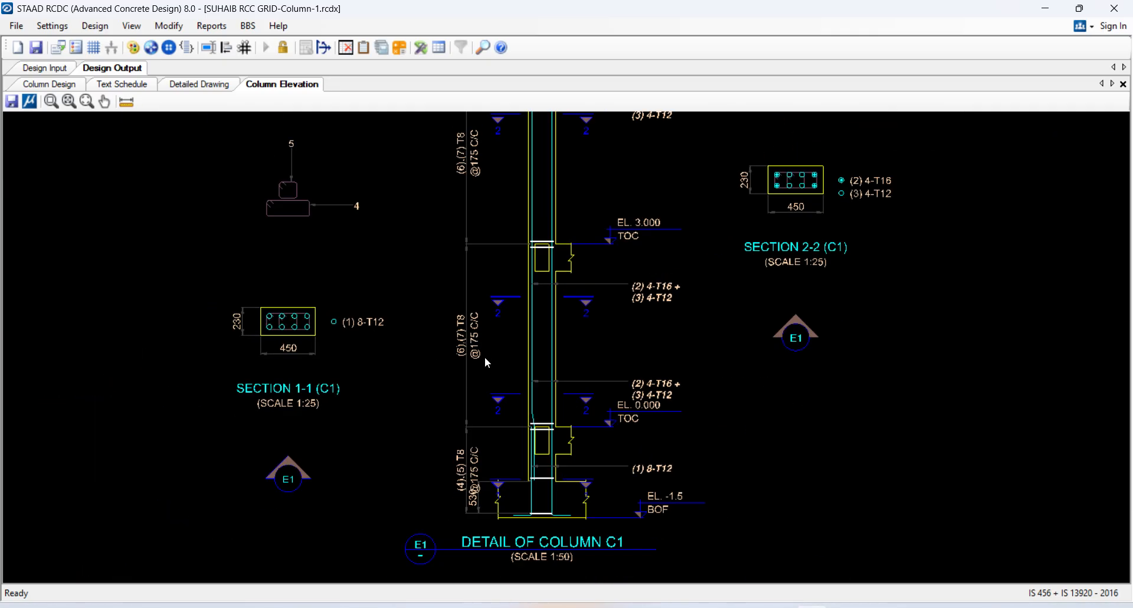
scroll(486, 360, "down", 6)
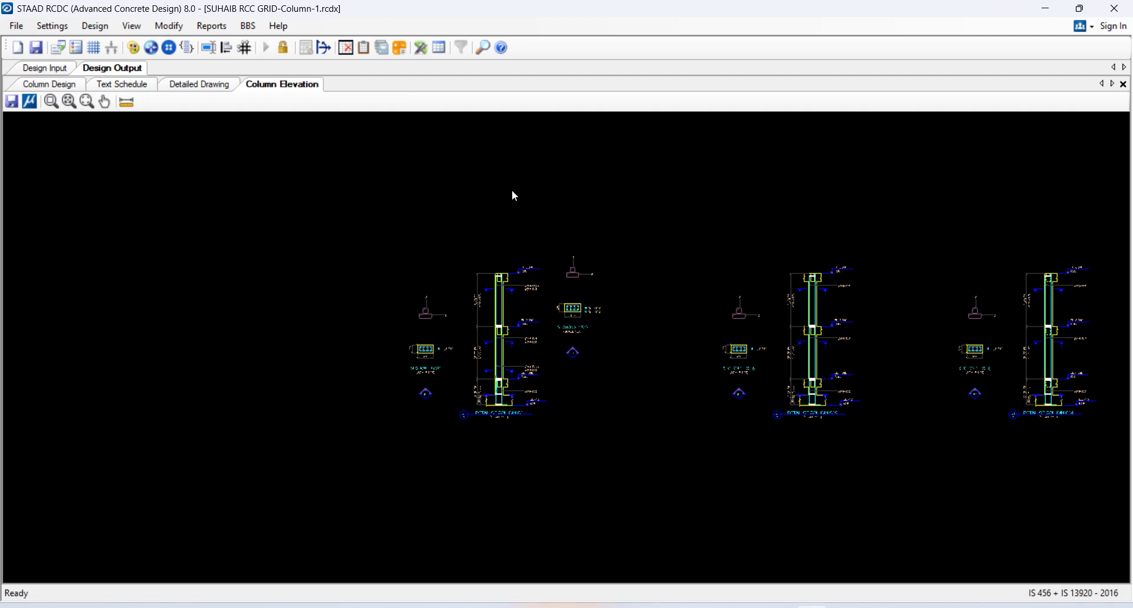
- Save the column elevation as a DXF file named G+1 COLUMN_SECTION_R0_11042026 in the MPDI folder, and save the project
left_click(8, 107)
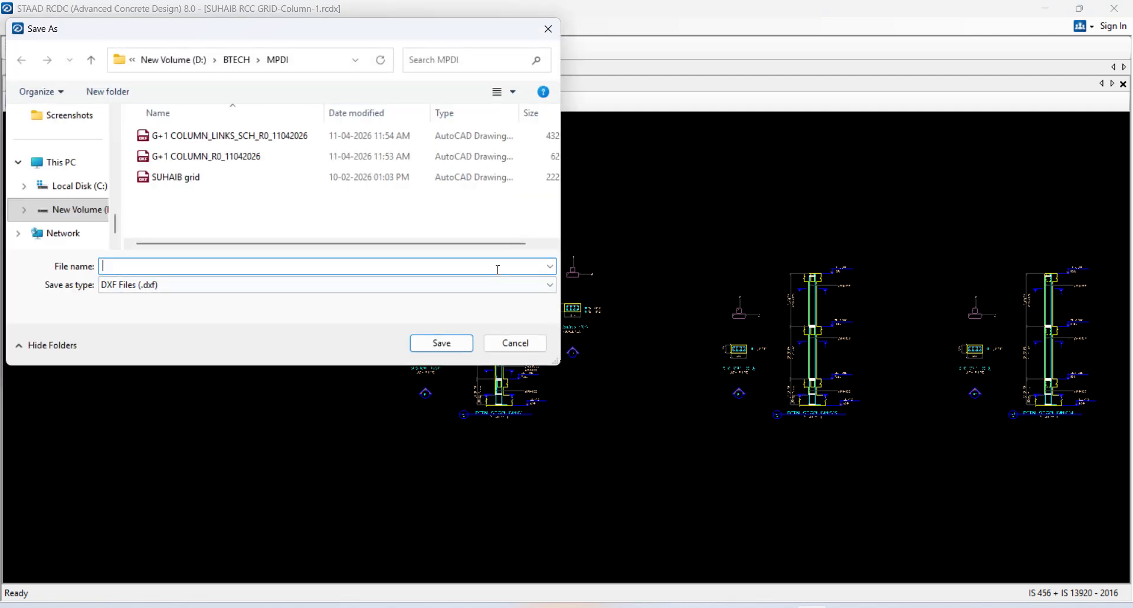
left_click(204, 157)
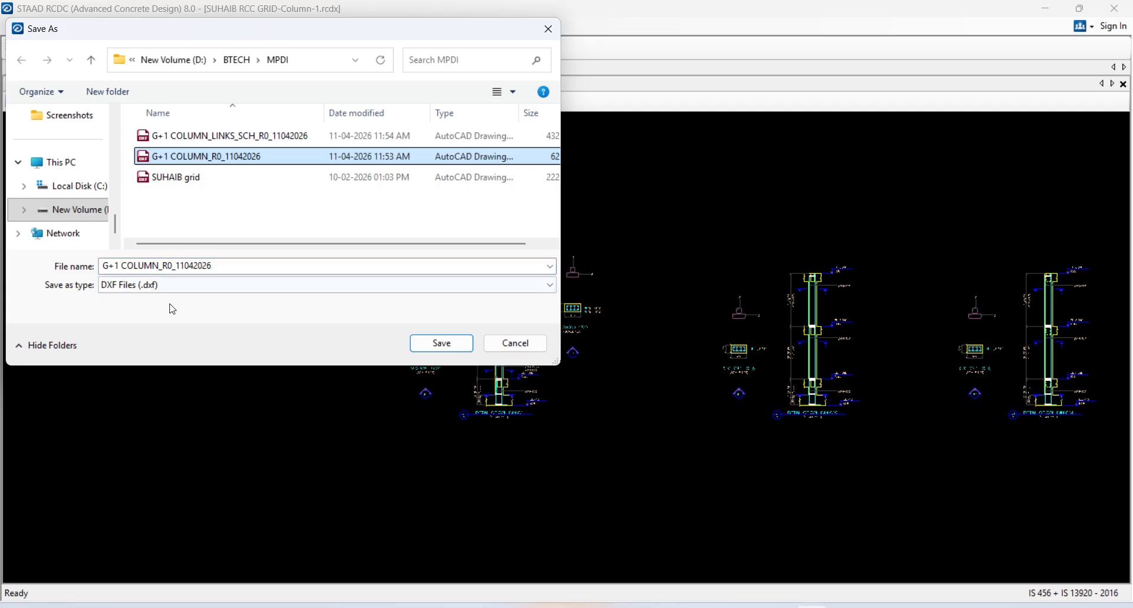
left_click(166, 266)
left_click(160, 266)
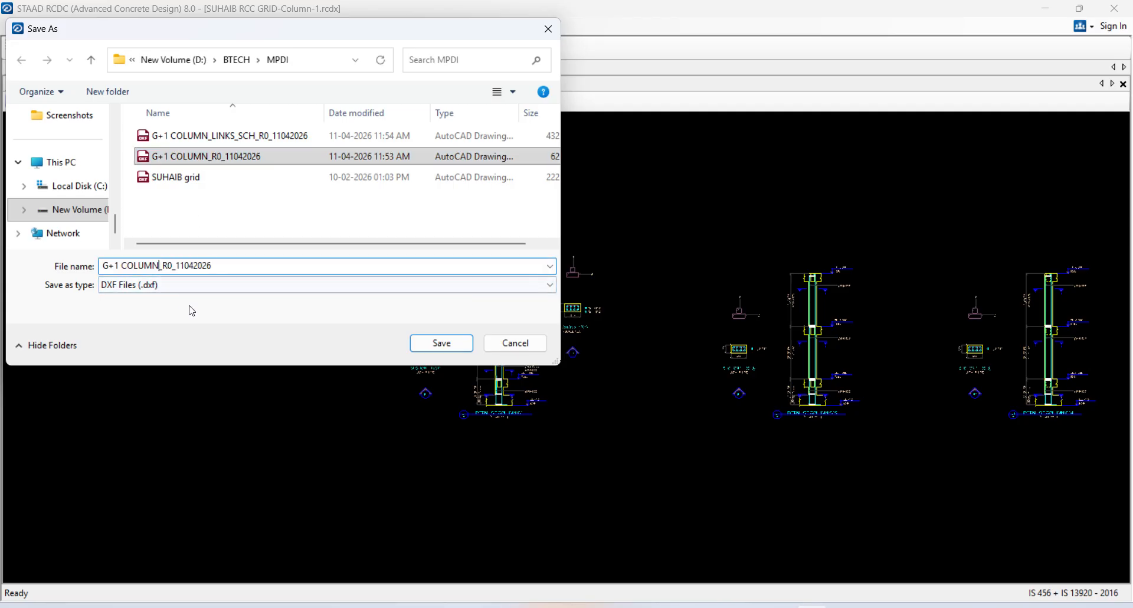
type("_SE")
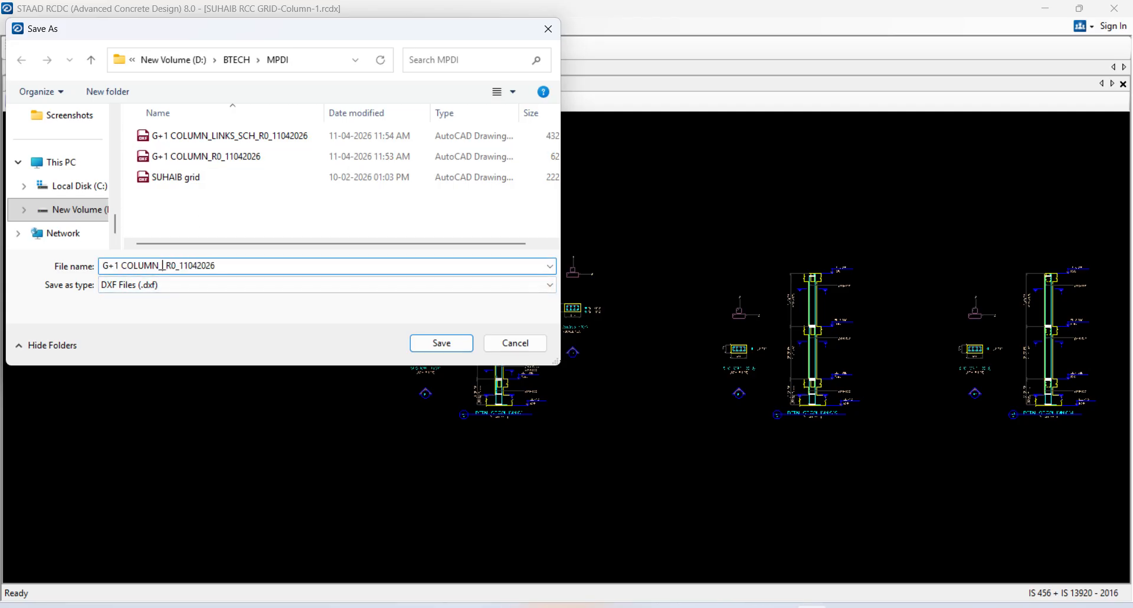
type("TC")
type("ION")
key("BackSpace")
key("BackSpace")
key("BackSpace")
key("BackSpace")
key("BackSpace")
type("CTION")
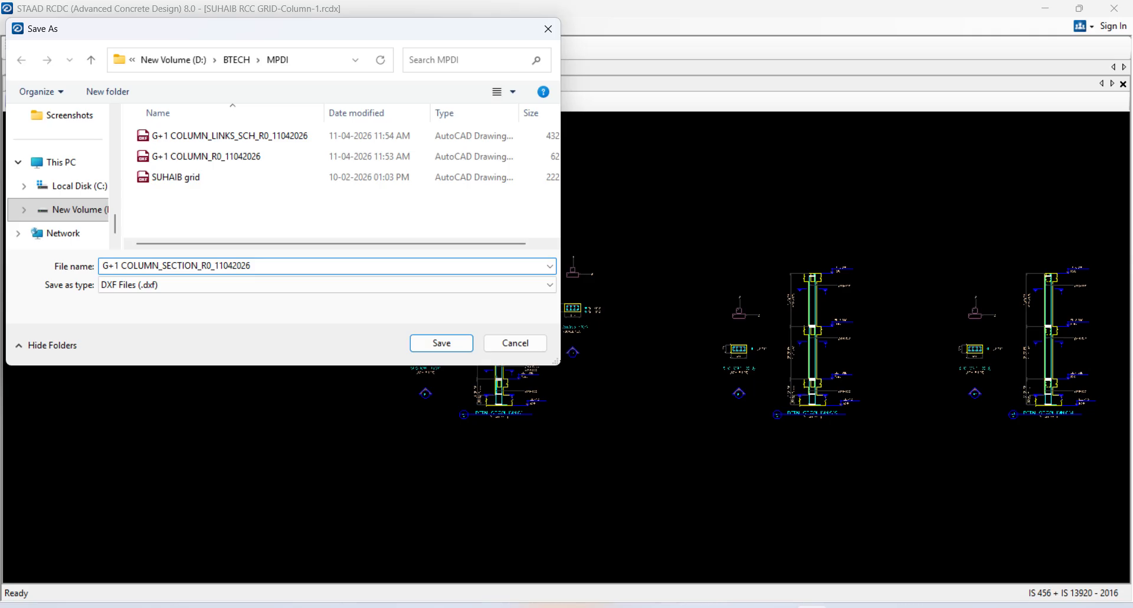
left_click(437, 343)
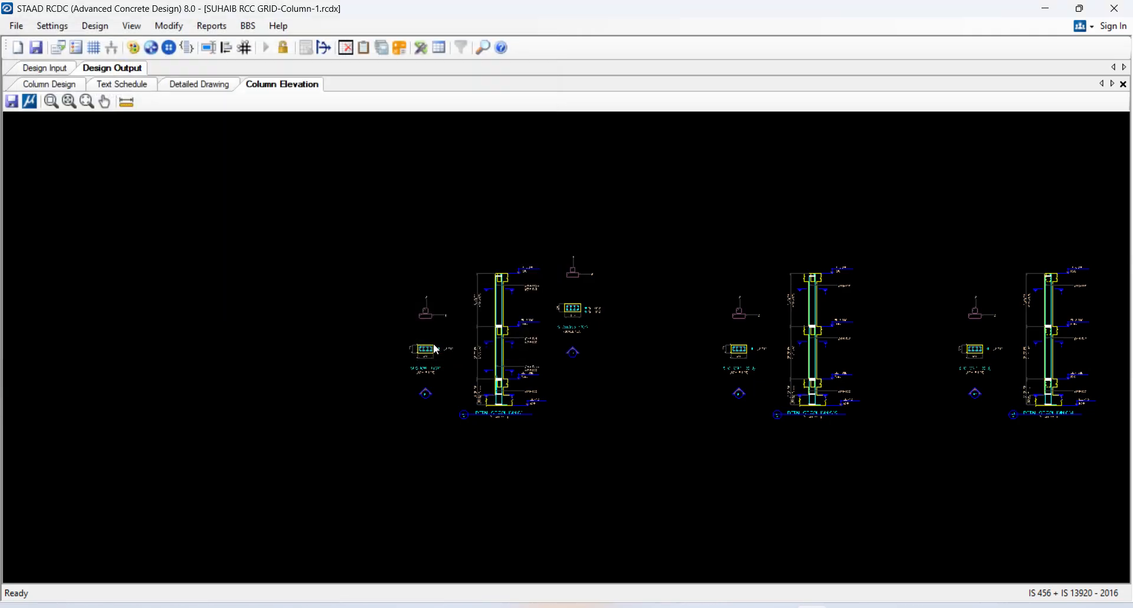
left_click(36, 47)
- Generate the column design summary report and review its load combinations, interaction ratios, main reinforcement and links for each column
left_click(208, 28)
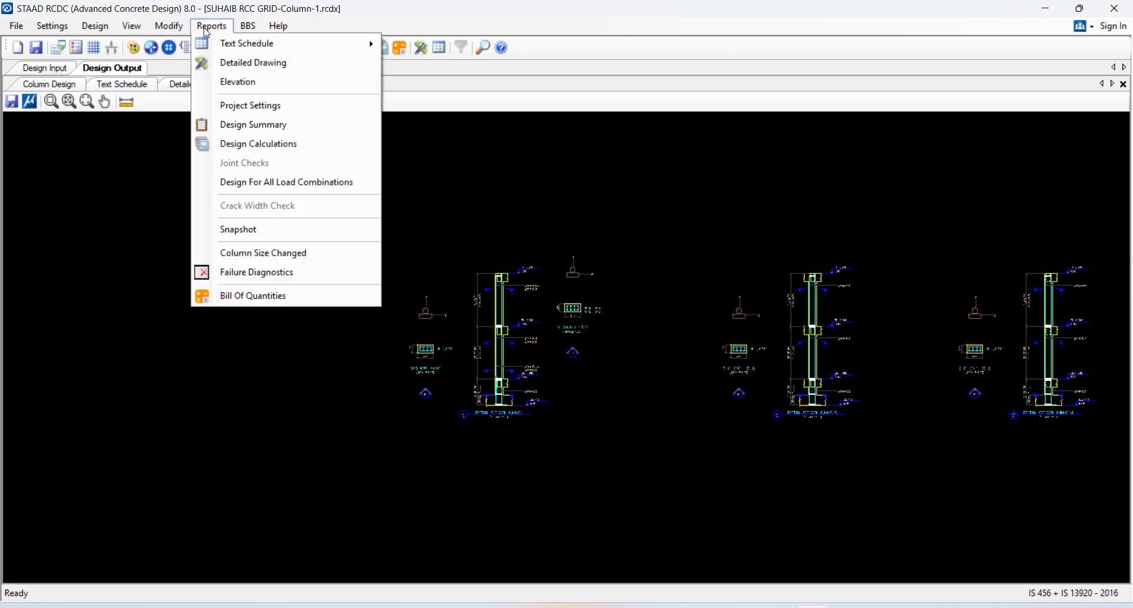
left_click(236, 133)
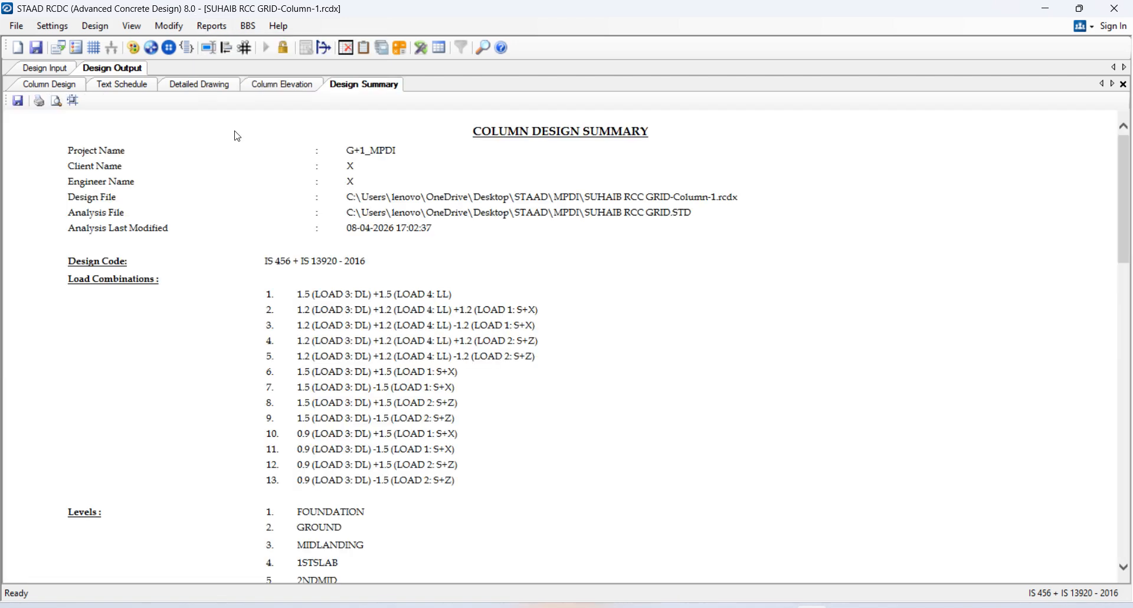
scroll(412, 278, "down", 20)
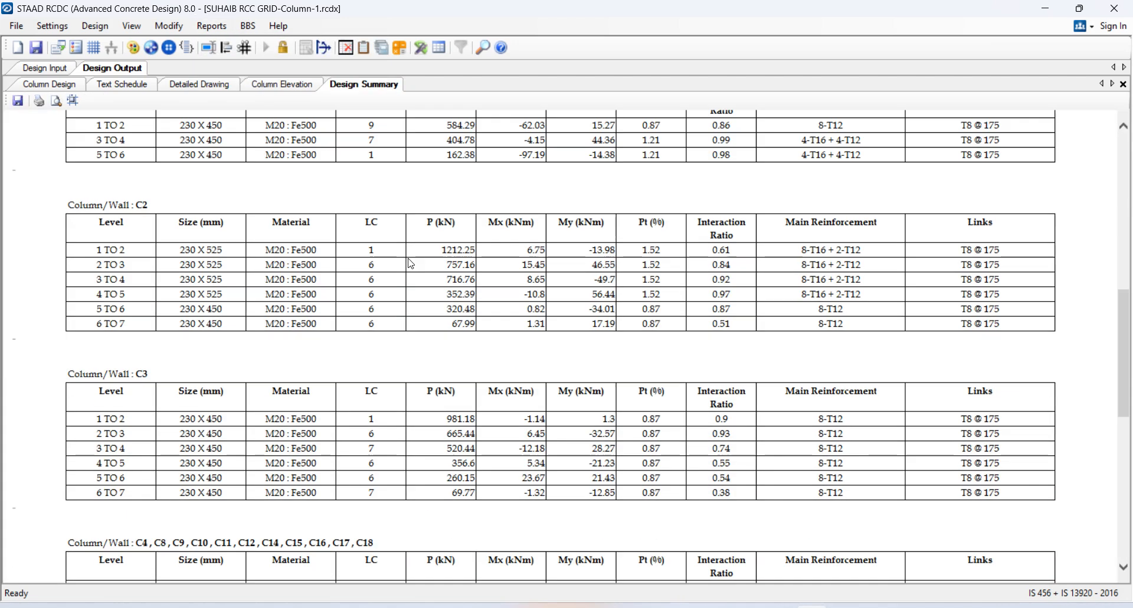
scroll(469, 409, "up", 20)
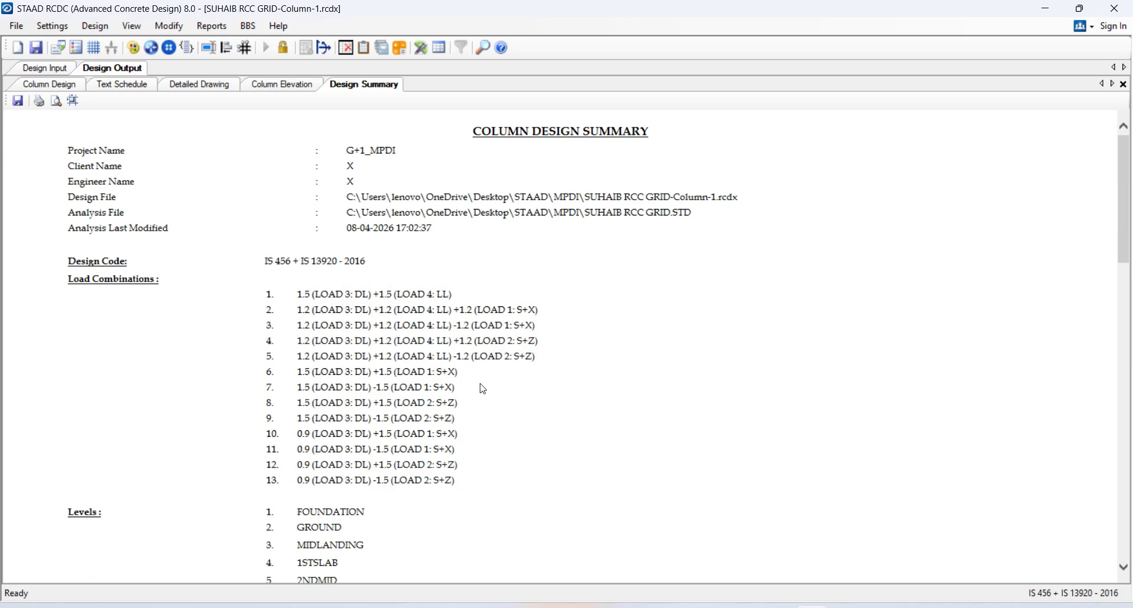
scroll(483, 389, "down", 20)
scroll(473, 357, "up", 15)
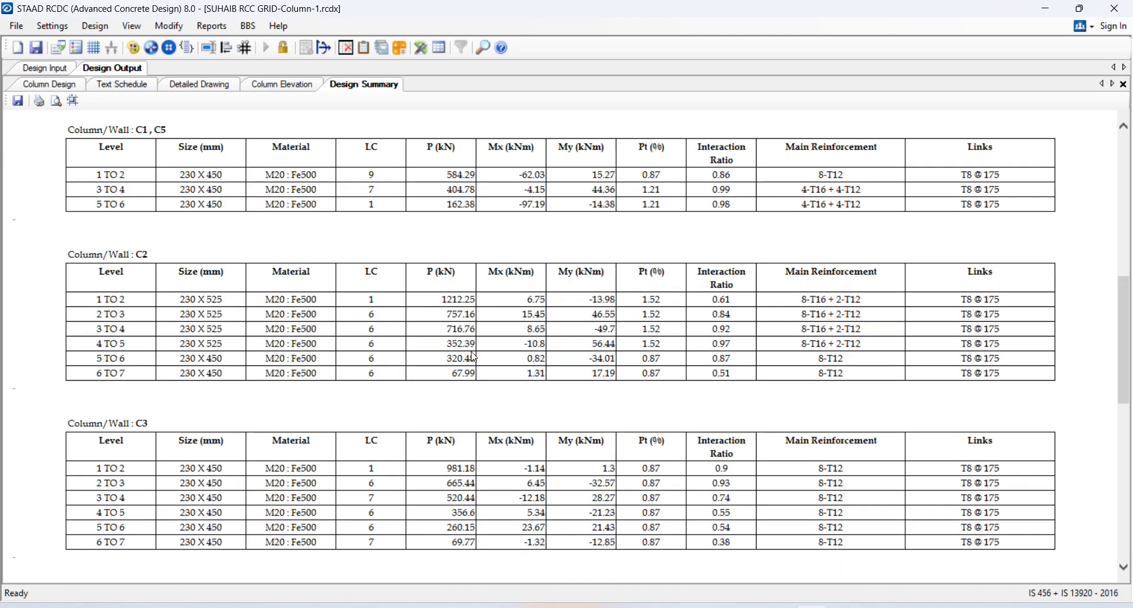
scroll(473, 356, "up", 1)
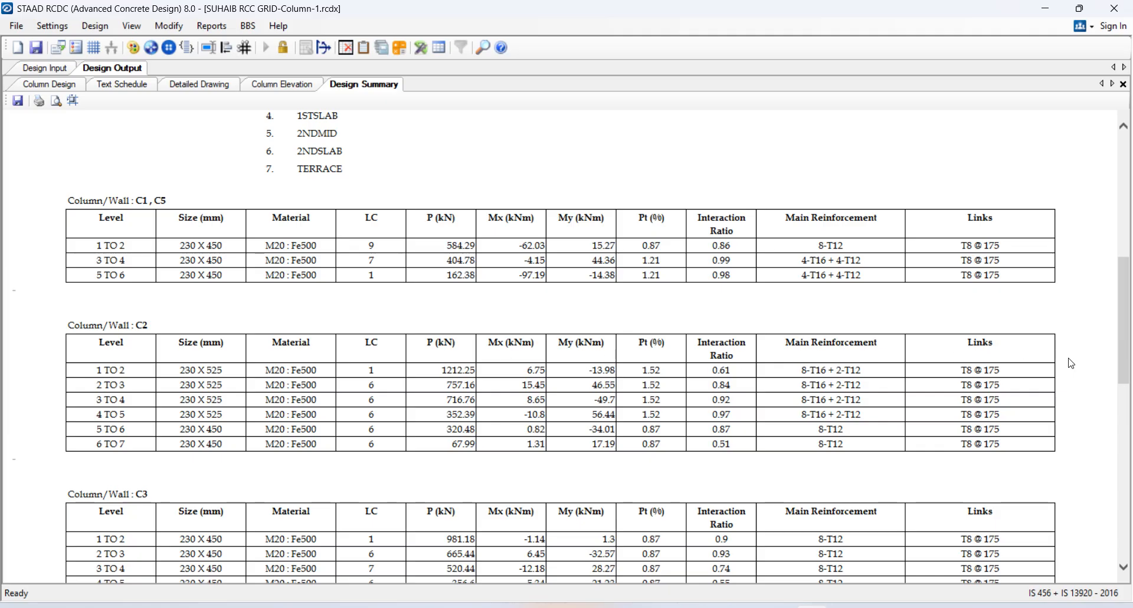
scroll(513, 345, "up", 10)
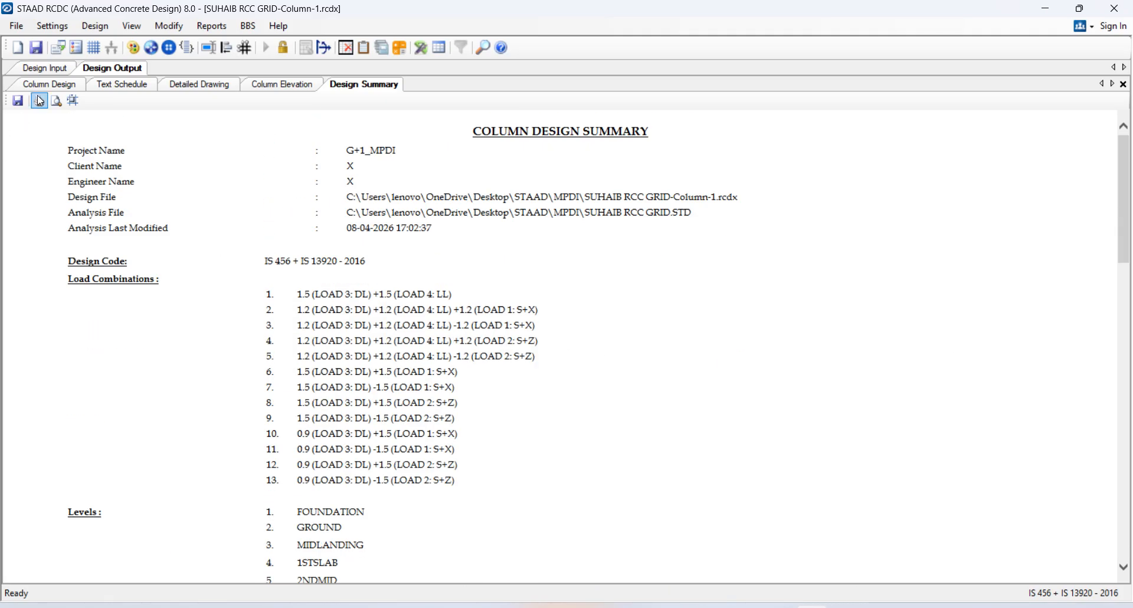
- Print all pages of the design summary in portrait orientation with the Microsoft Print to PDF printer
left_click(39, 104)
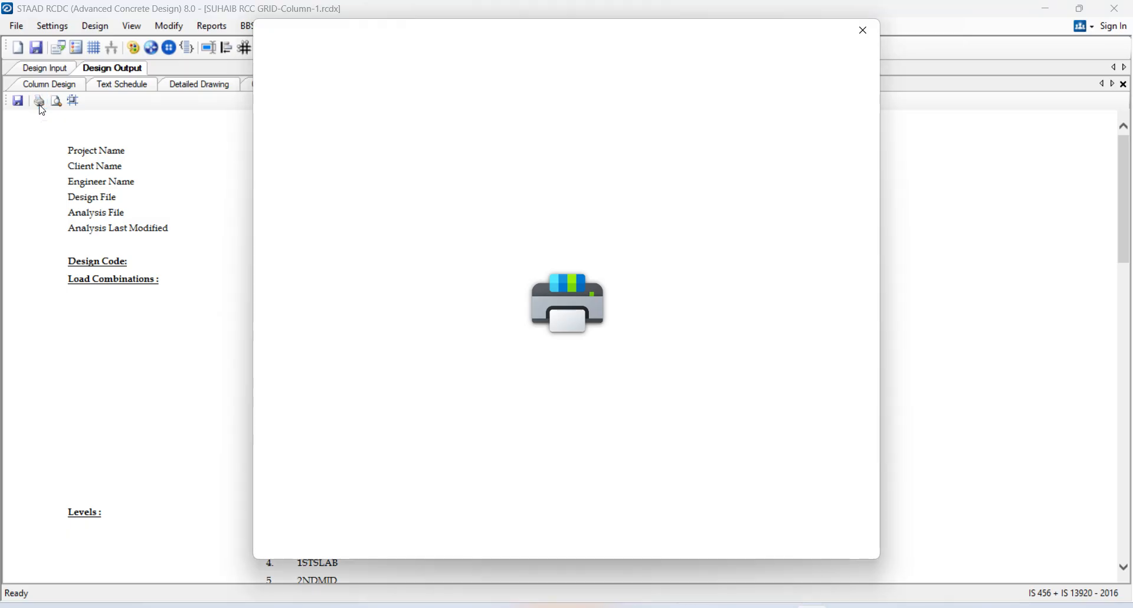
left_click(452, 112)
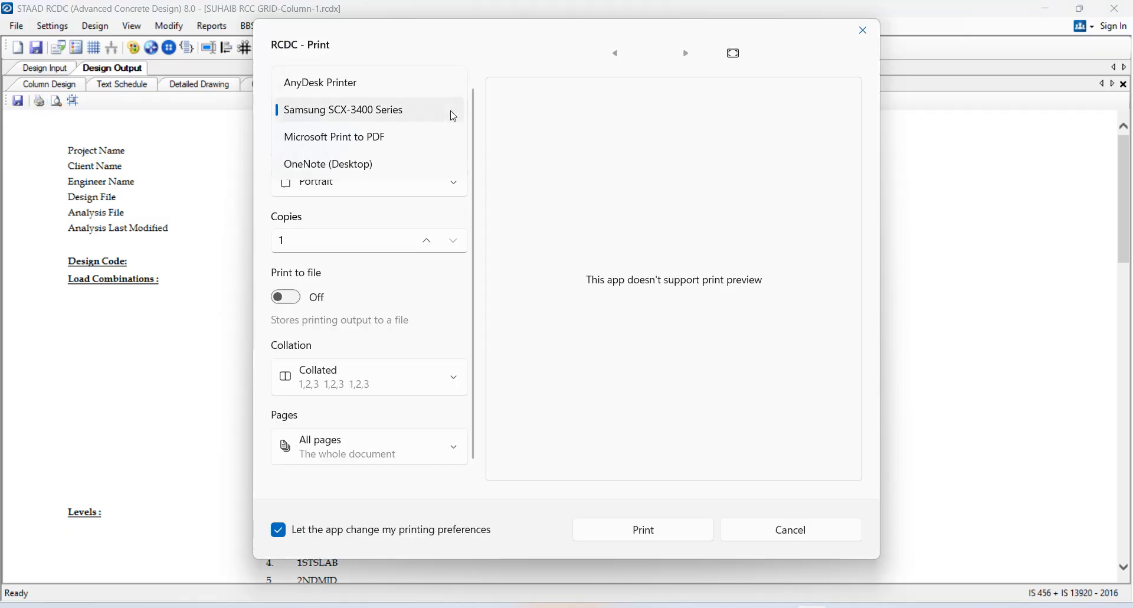
left_click(405, 146)
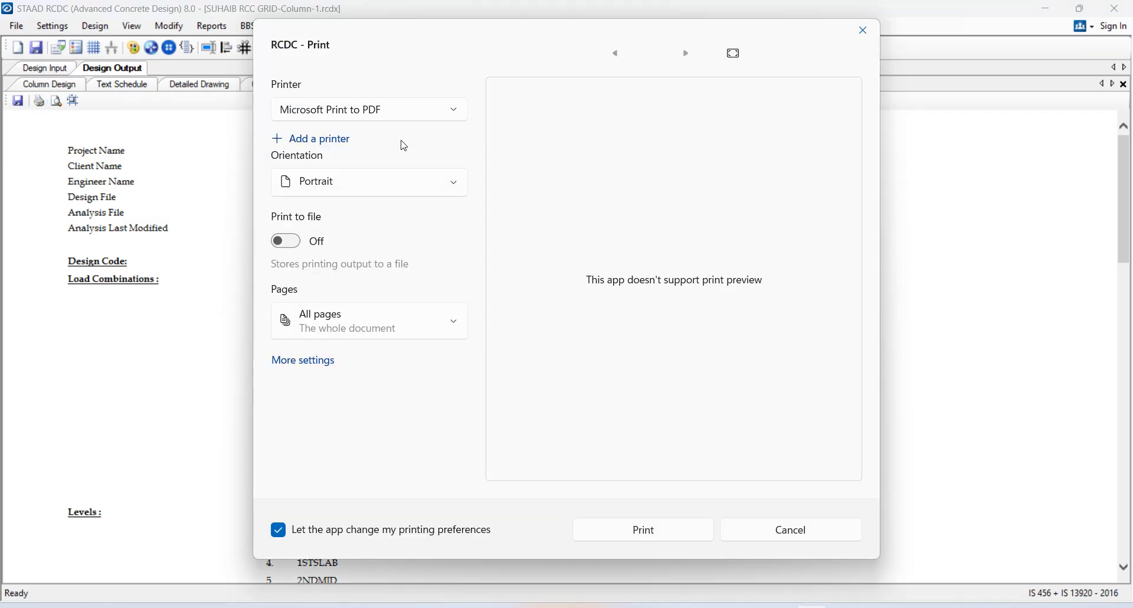
left_click(646, 533)
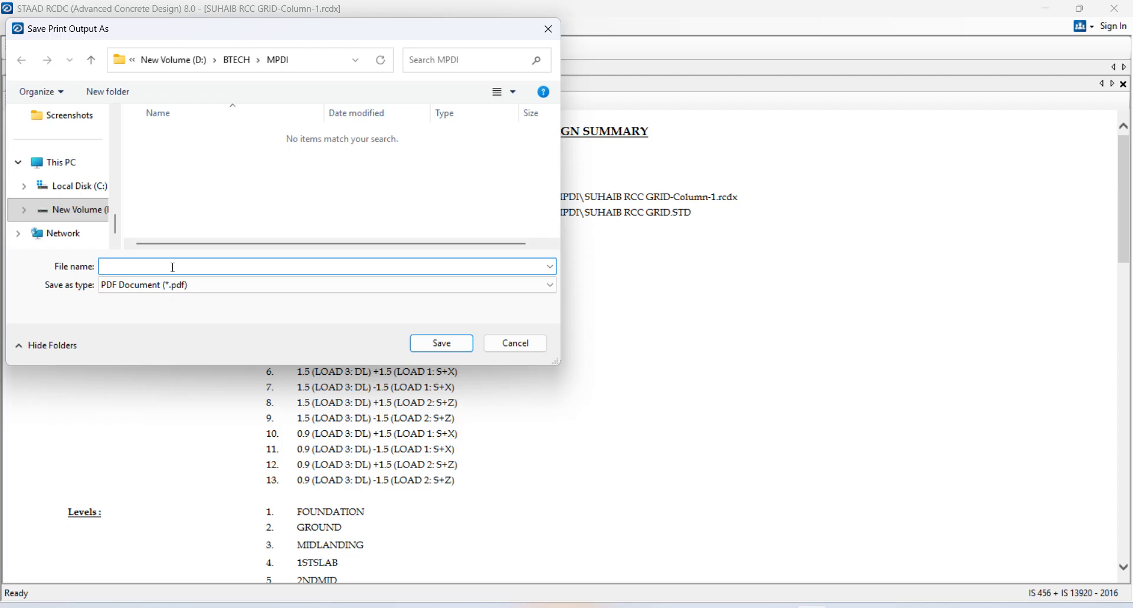
- Save the PDF output as G+1 COLUMN DESIGN SUMMARY 11042026 in the MPDI folder
type("G+1")
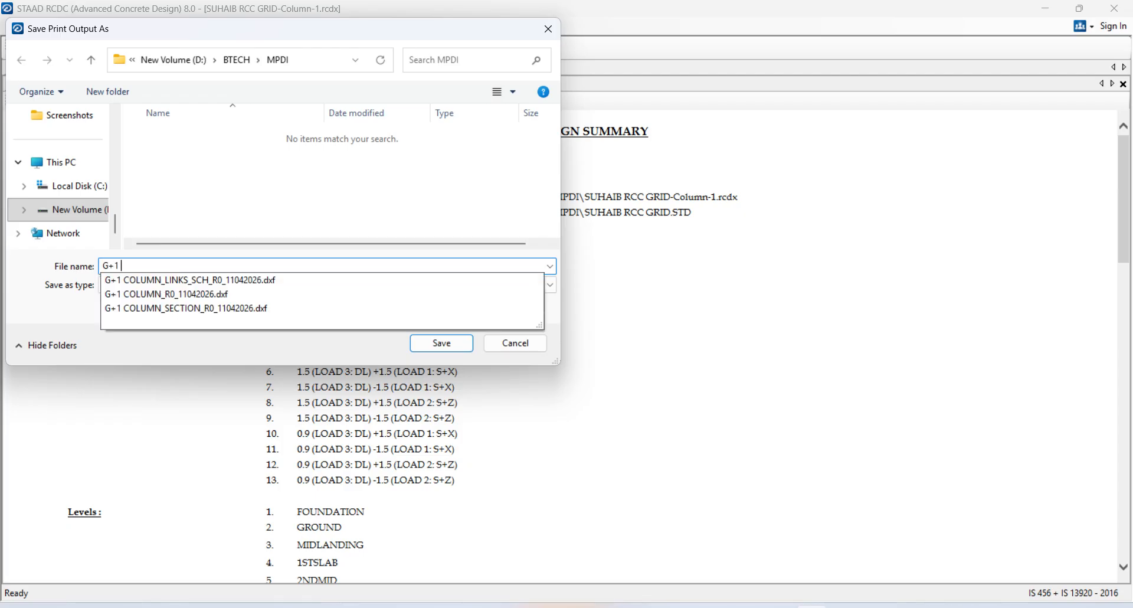
type(" COLUMN")
left_click(173, 267)
type("D")
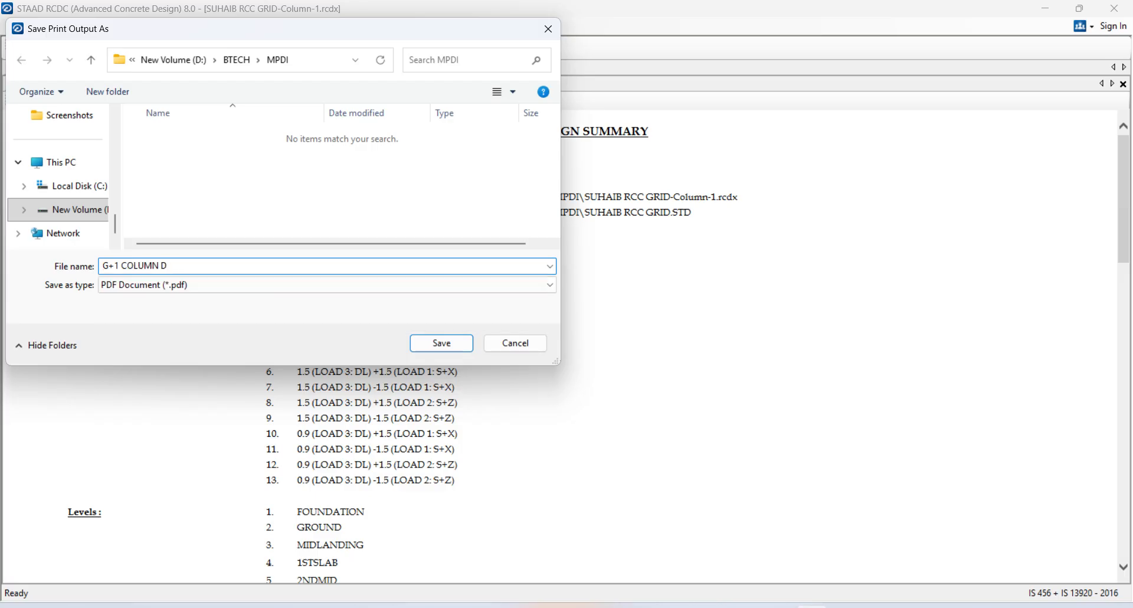
type("ESIGN SUMMARY 10042026")
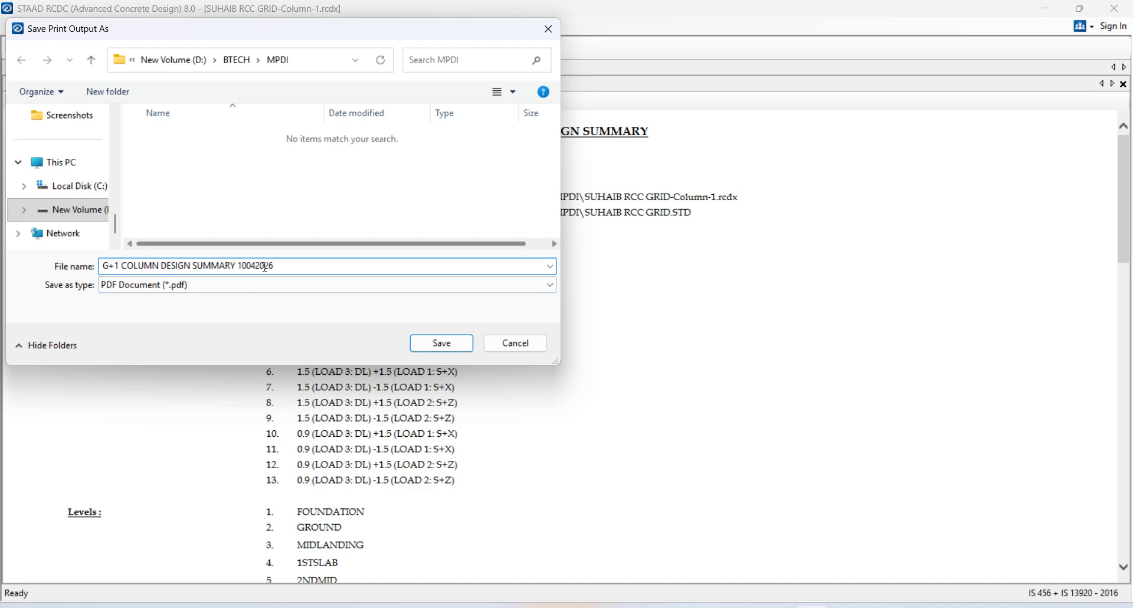
left_click(242, 266)
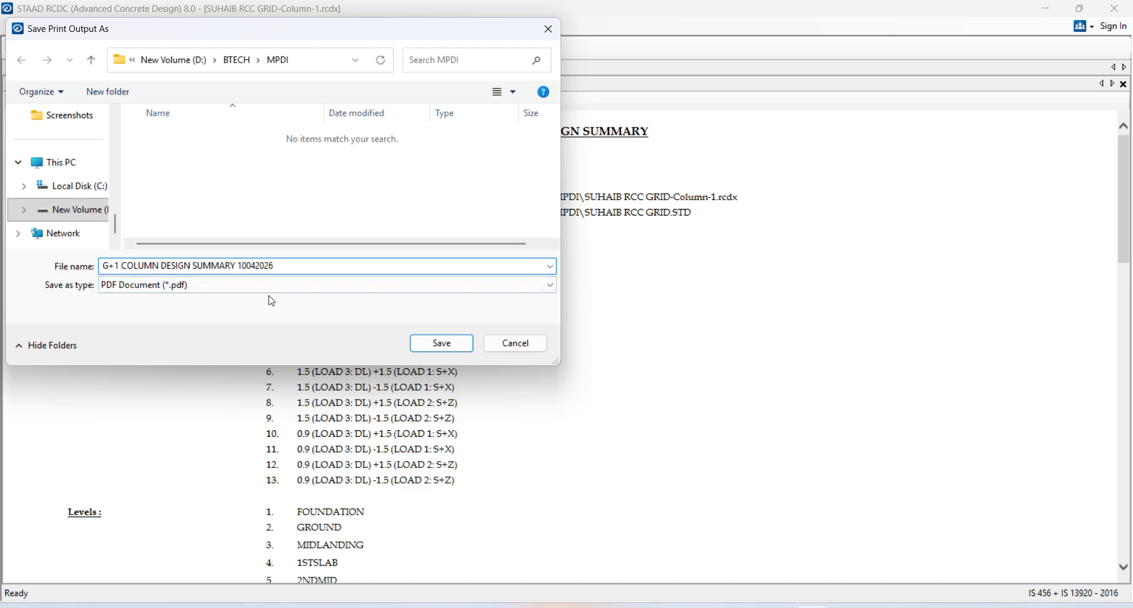
key("Delete")
type("1")
left_click(442, 343)
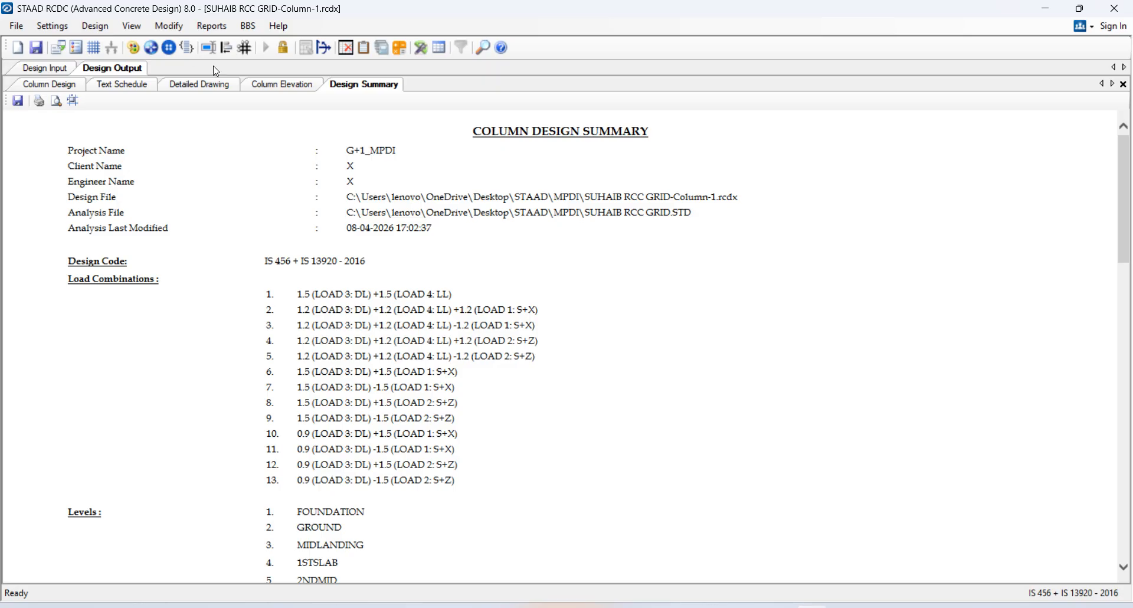
- Generate the column design calculations report for all columns
left_click(212, 27)
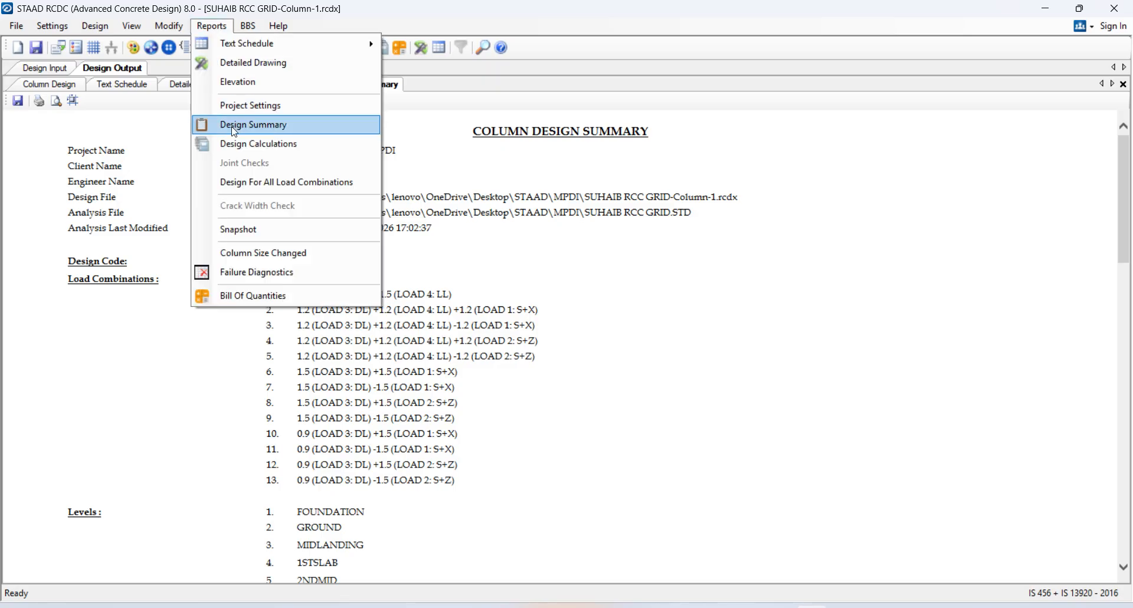
left_click(239, 146)
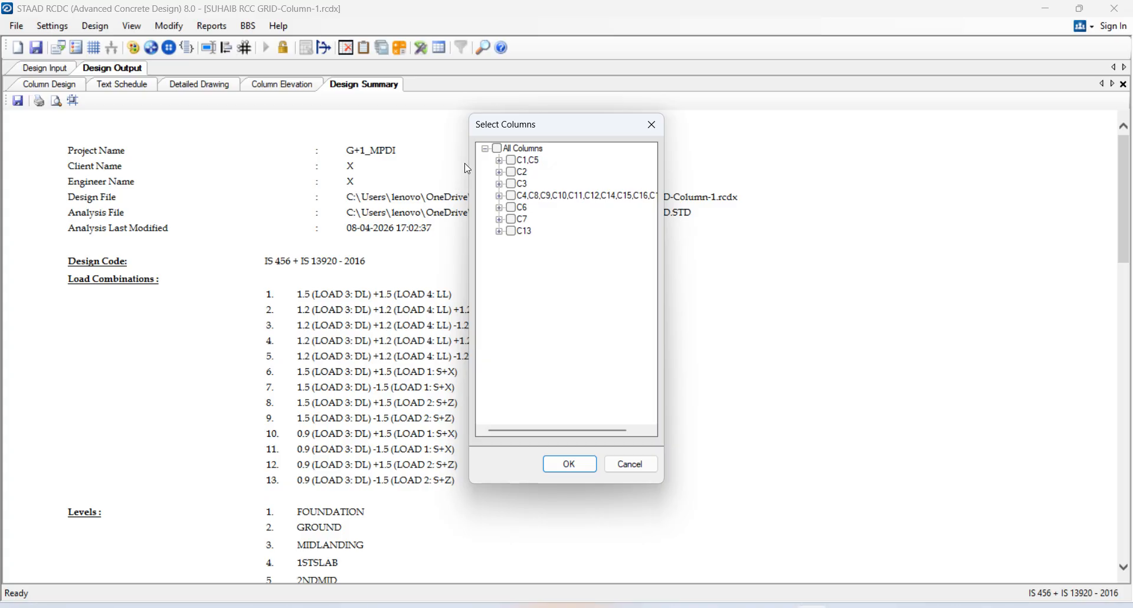
left_click(497, 148)
left_click(570, 465)
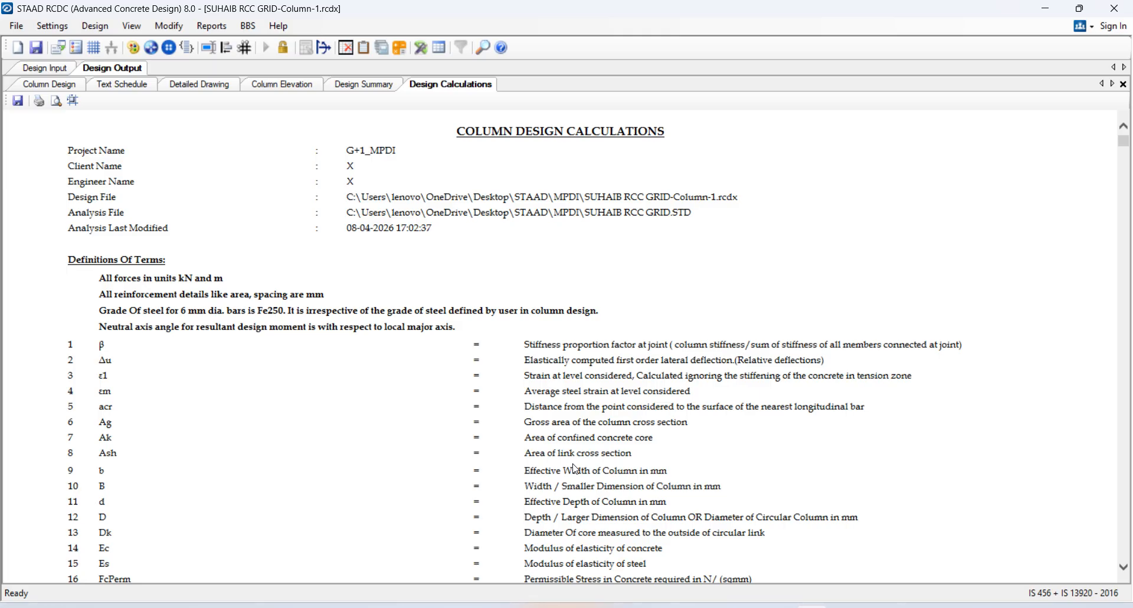
- Examine the design calculations' sway checks, general and load data, effective lengths, slenderness, moment capacity, shear and link design
scroll(582, 291, "down", 15)
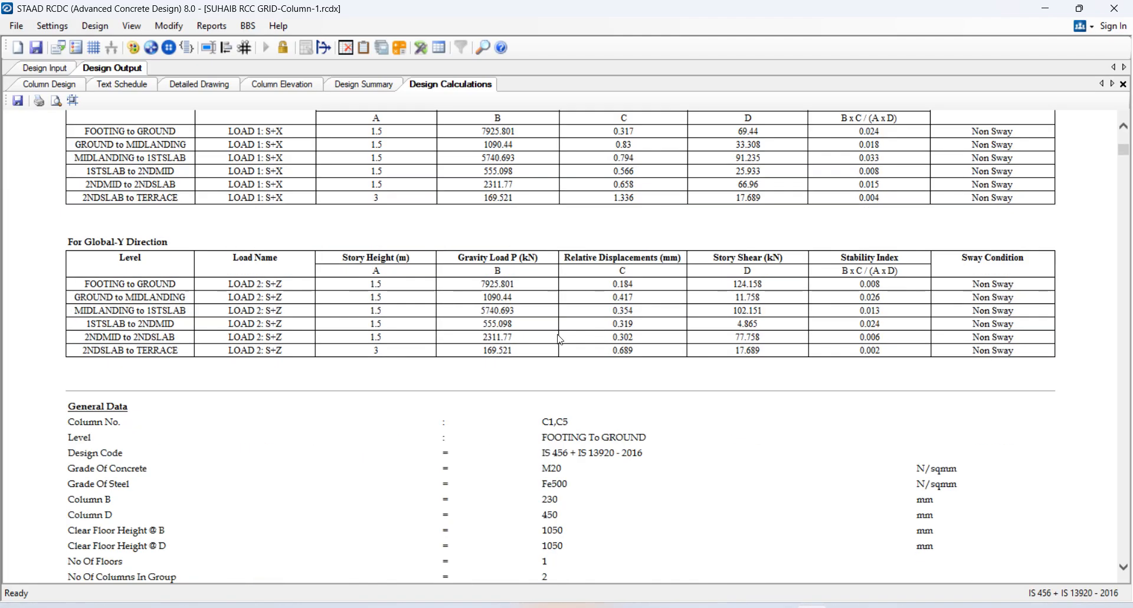
scroll(508, 335, "down", 3)
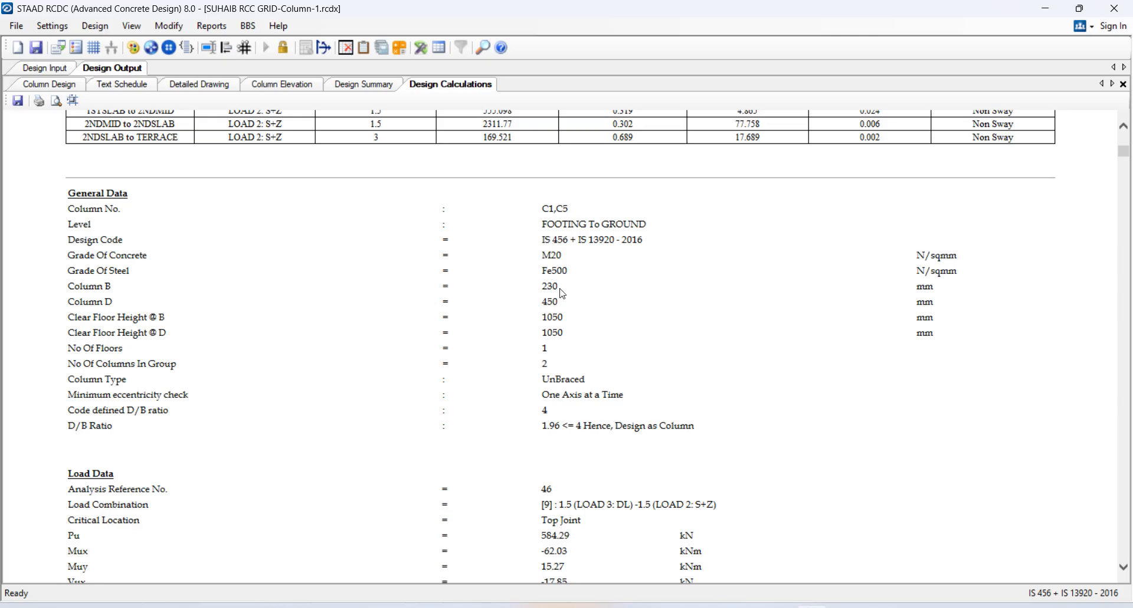
scroll(554, 299, "down", 2)
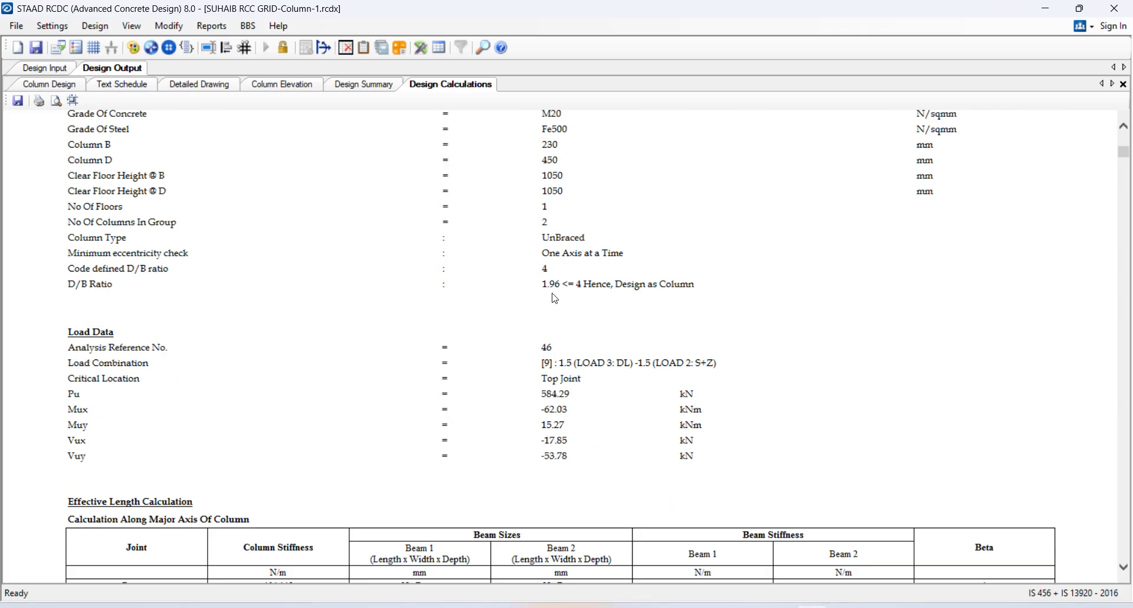
scroll(555, 298, "down", 2)
scroll(554, 298, "down", 2)
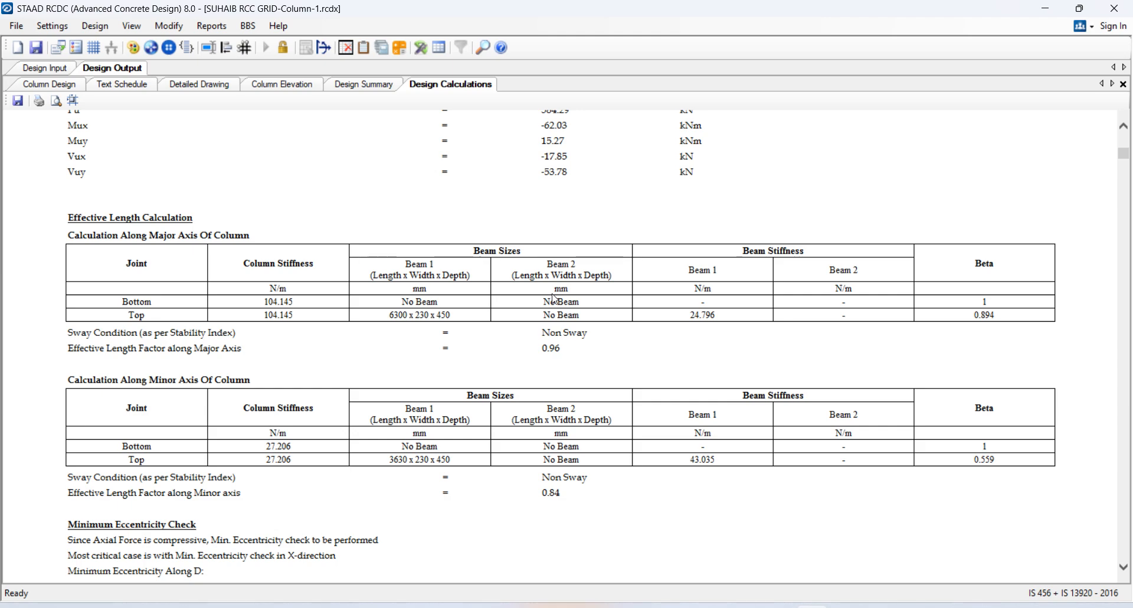
scroll(555, 298, "down", 5)
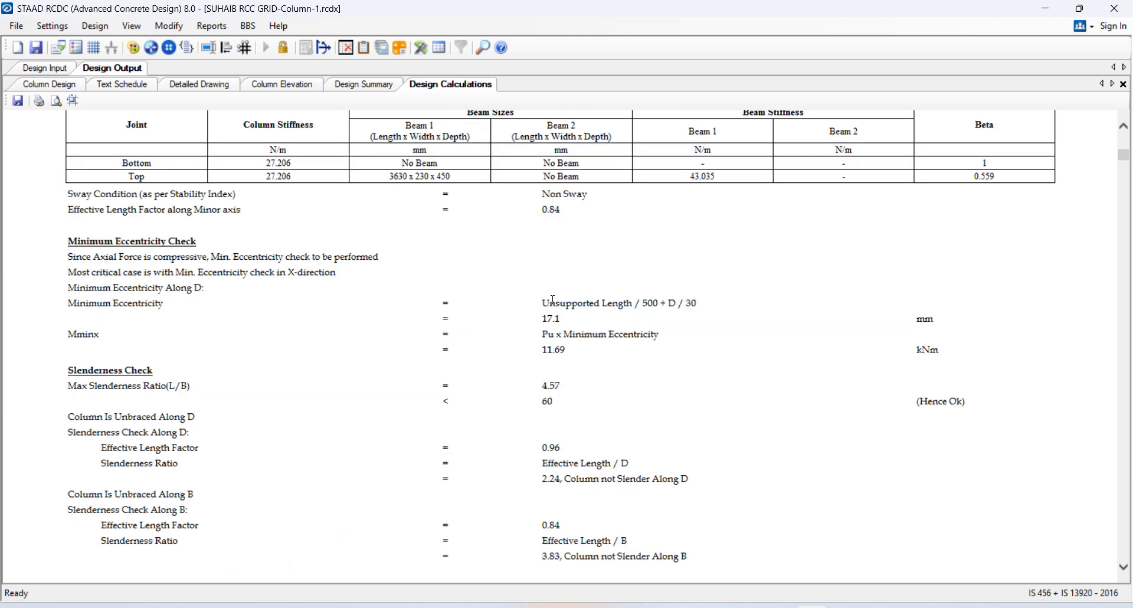
scroll(552, 304, "down", 20)
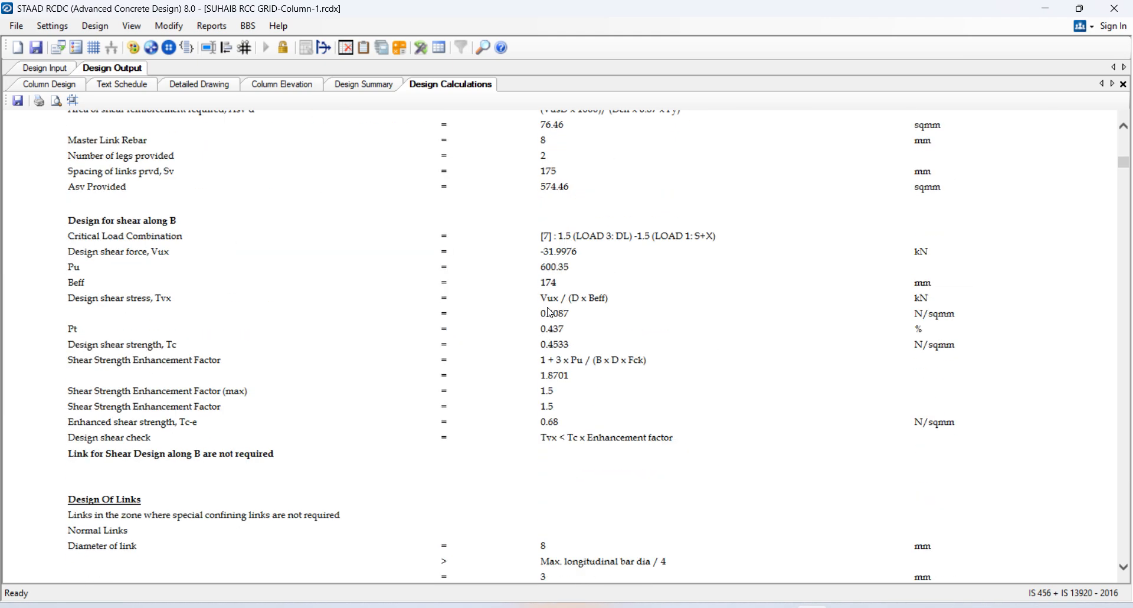
scroll(548, 319, "down", 15)
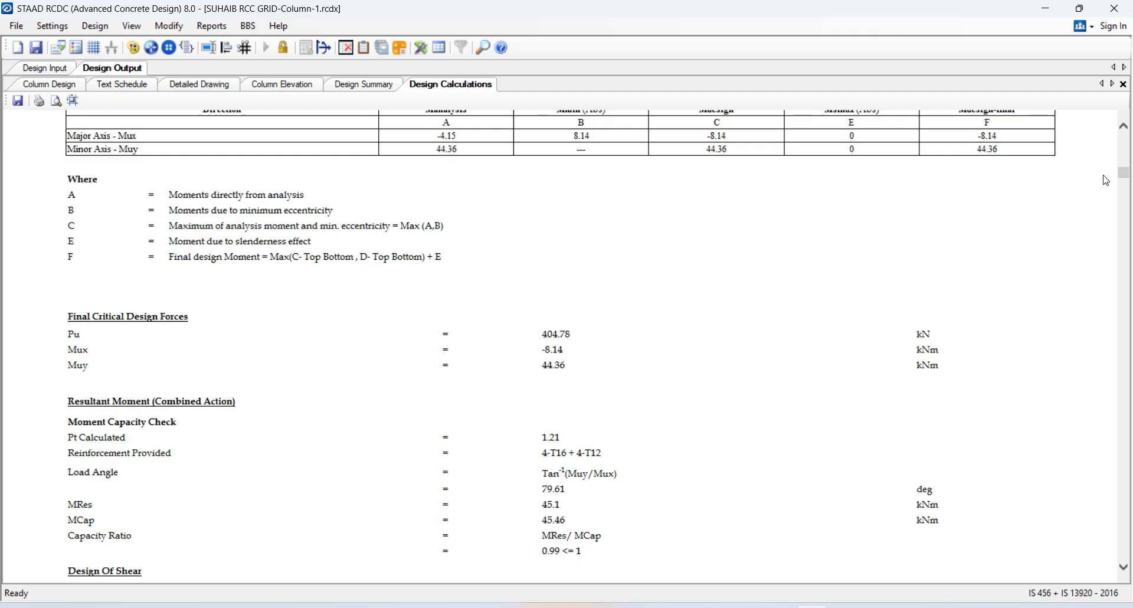
left_click_drag(1124, 172, 1112, 127)
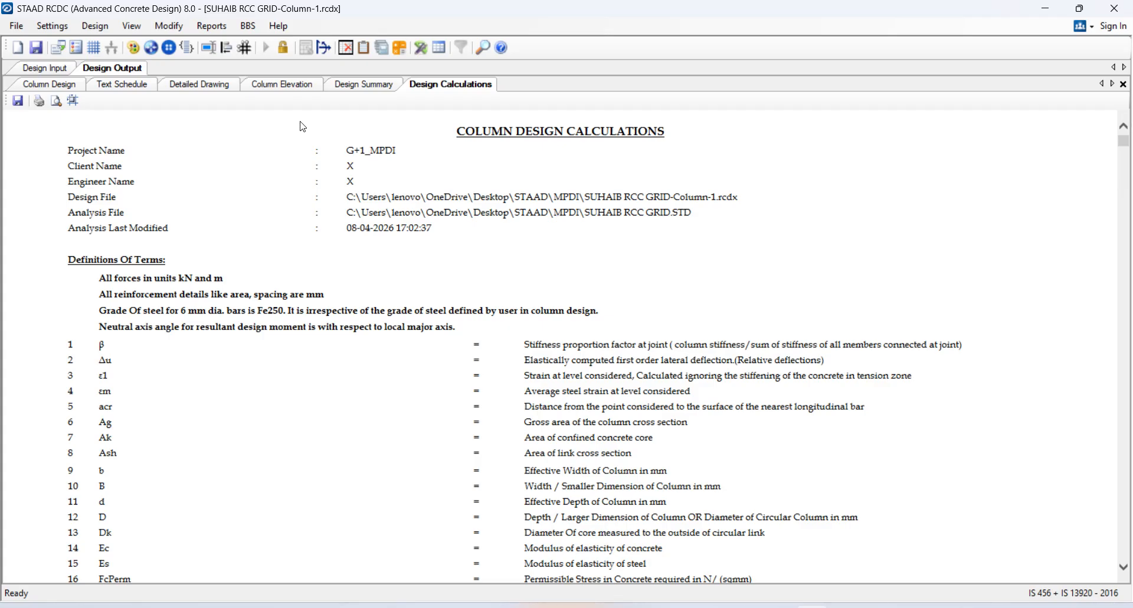
- Print all pages of the design calculations to PDF as G+1 COLUMN DESIGN CALCULATIONS 11042026 in the MPDI folder, and save the project
left_click(38, 101)
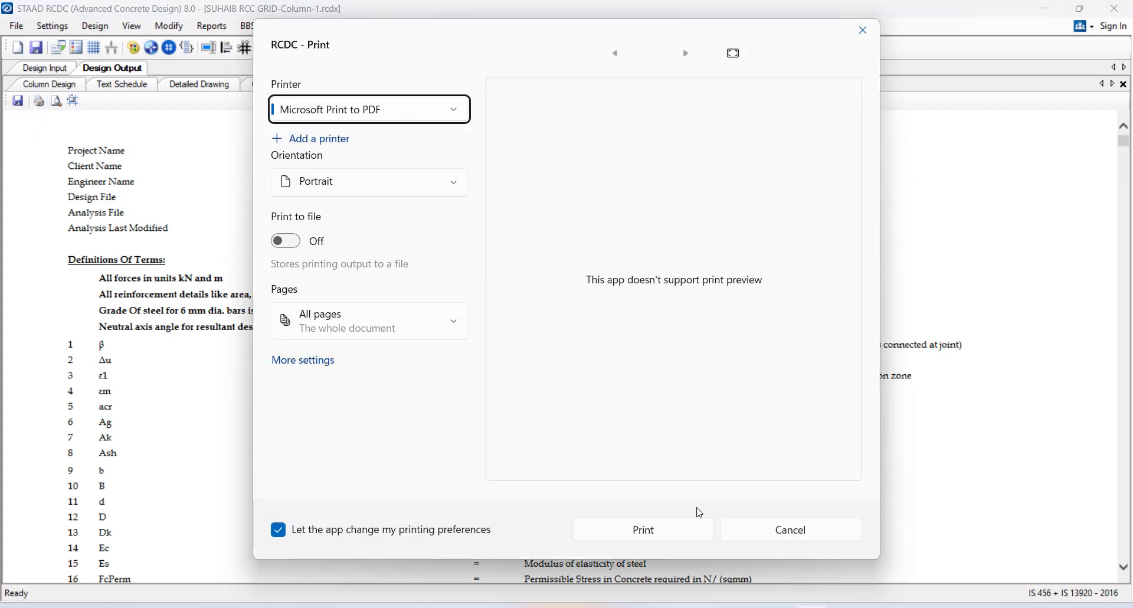
left_click(661, 541)
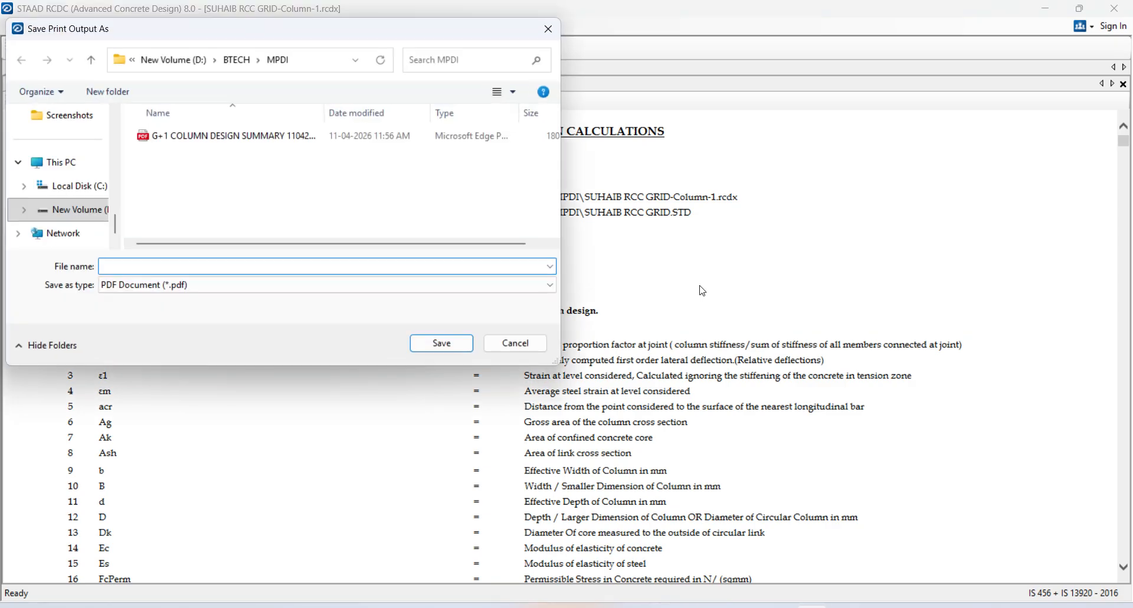
left_click(209, 140)
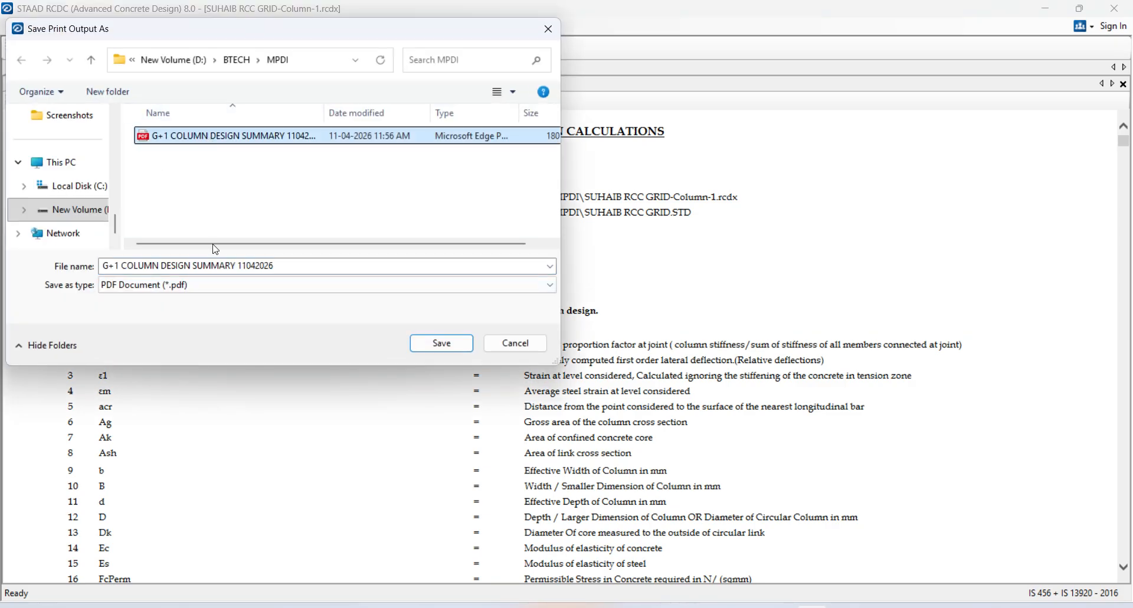
left_click(196, 263)
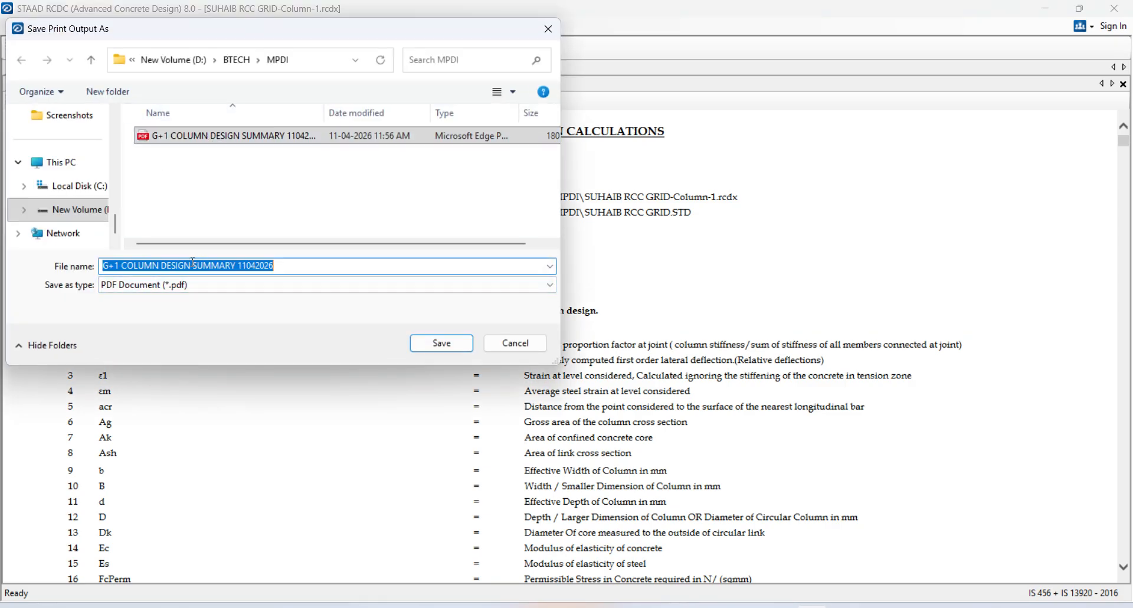
left_click(196, 264)
left_click_drag(193, 265, 236, 272)
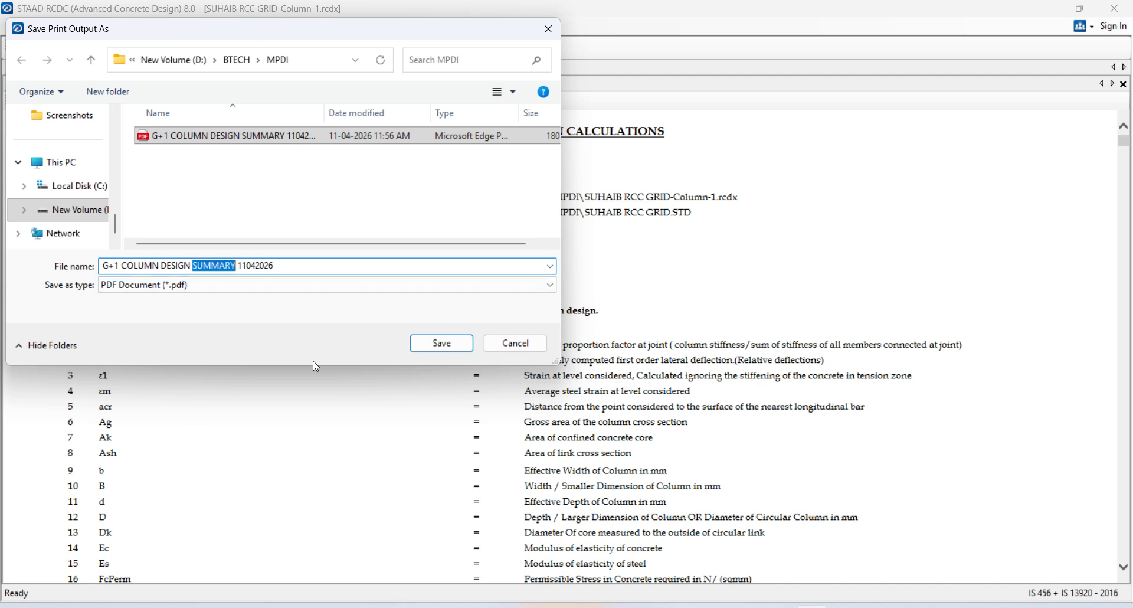
type("CALCUMA")
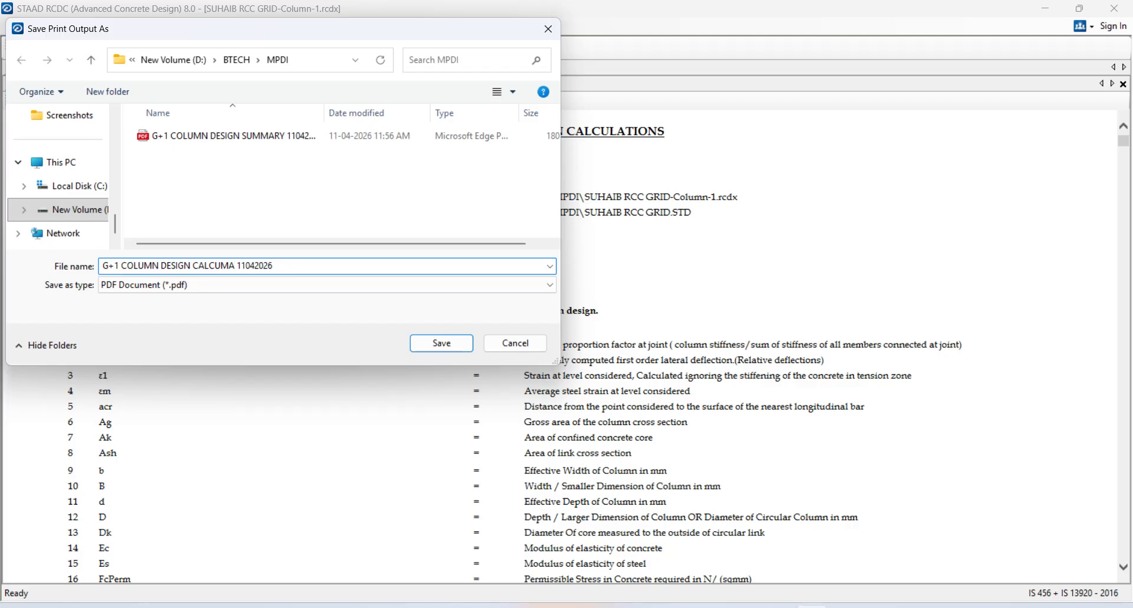
type("TION")
key("BackSpace")
key("BackSpace")
key("BackSpace")
key("BackSpace")
key("BackSpace")
key("BackSpace")
type("LATIONS")
left_click(440, 343)
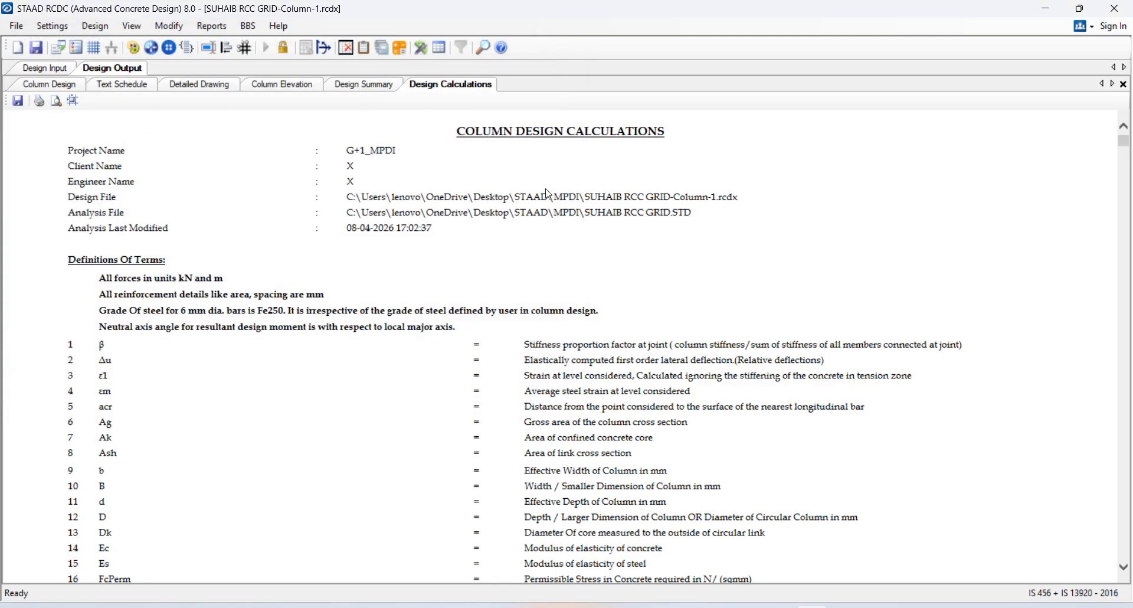
left_click(36, 47)
- Update the analysis file from the column design and acknowledge the update
left_click(16, 26)
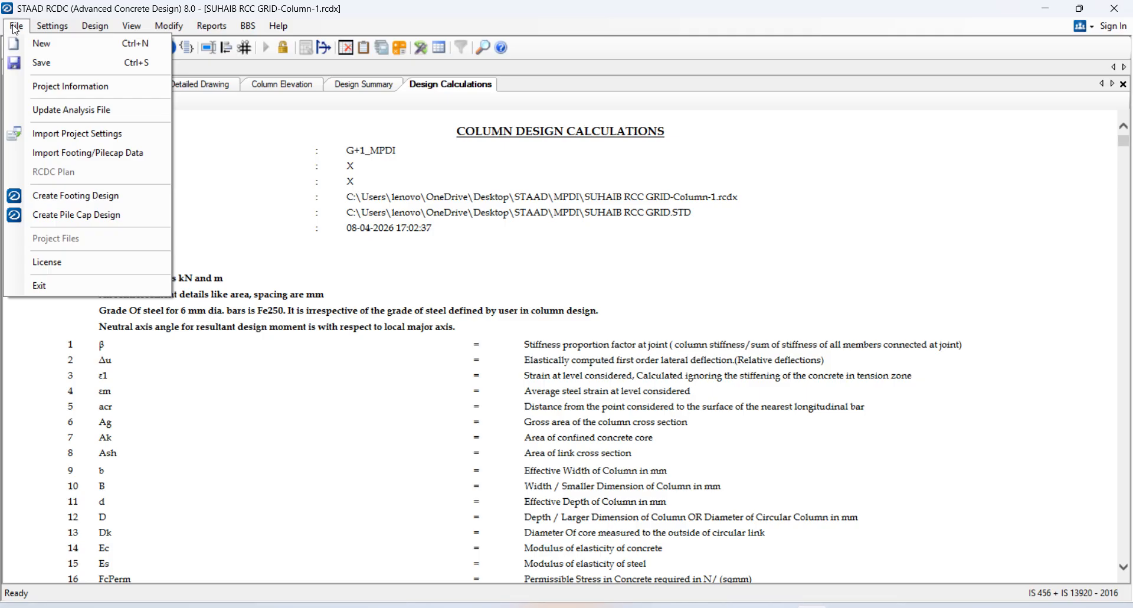
left_click(67, 112)
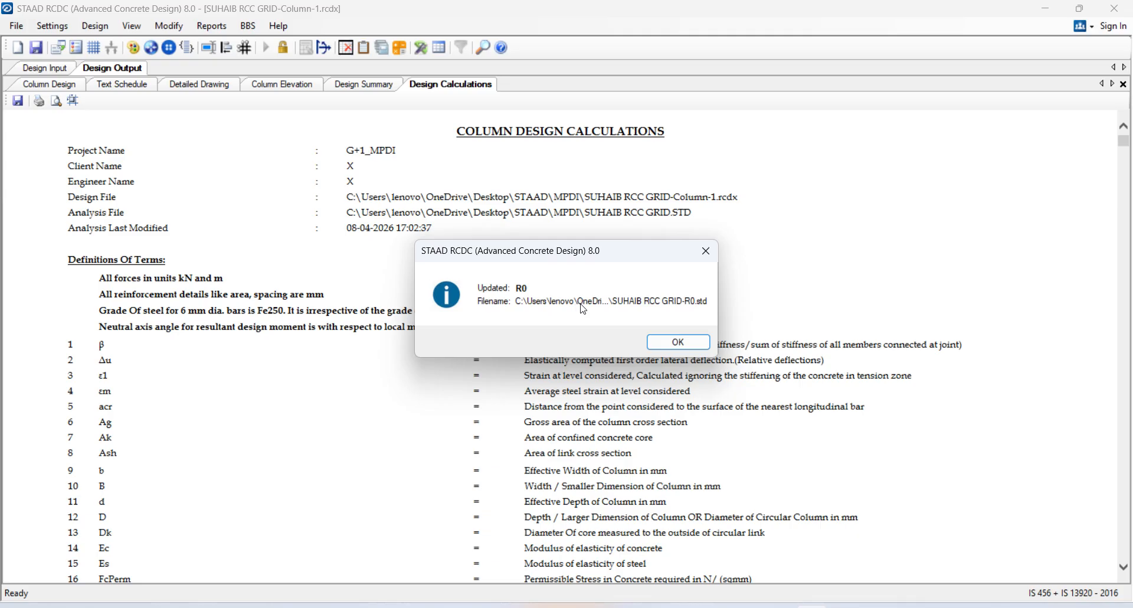
left_click(678, 342)
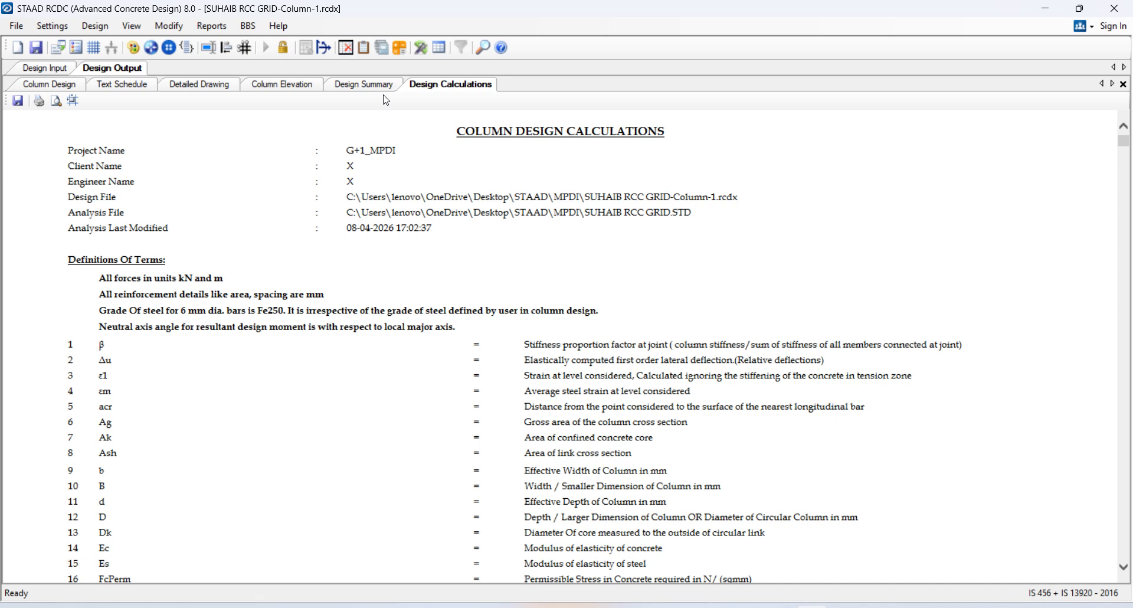
- Create a footing design from the column project using the STAAD.Pro Advanced license
left_click(16, 27)
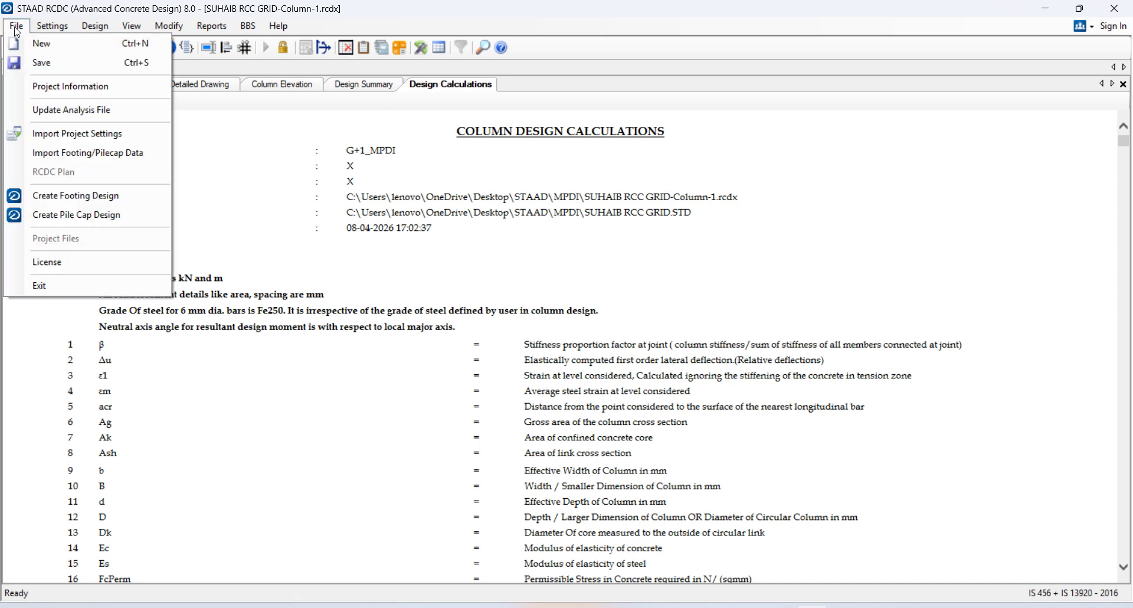
left_click(35, 199)
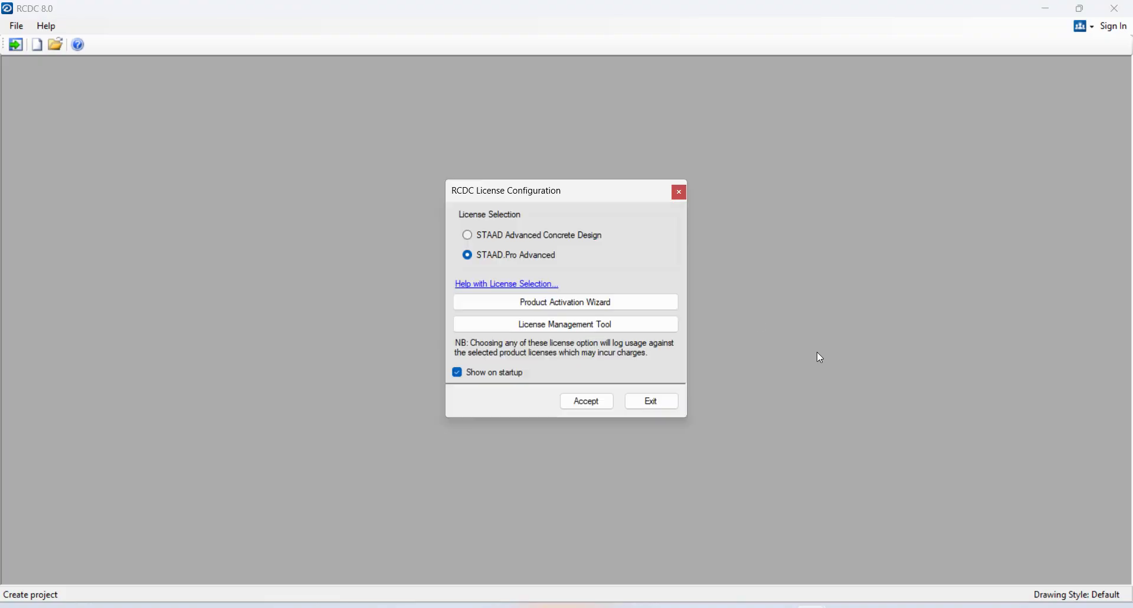
left_click(588, 405)
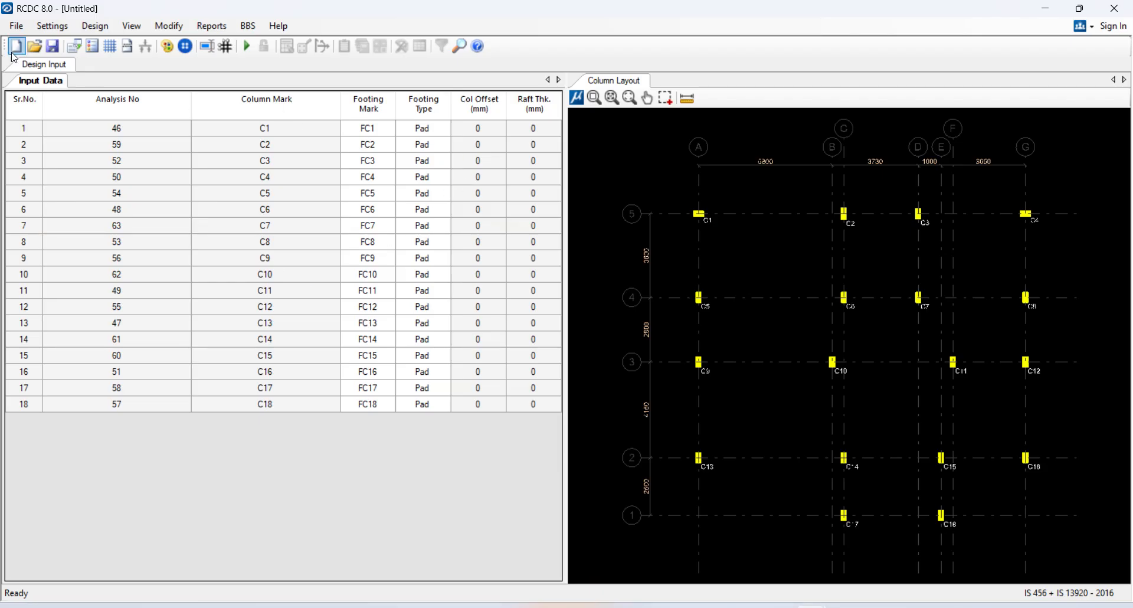
- In the footing general settings, use gross SBC and provide top steel only for footings at least 600 mm deep
left_click(53, 26)
left_click(90, 44)
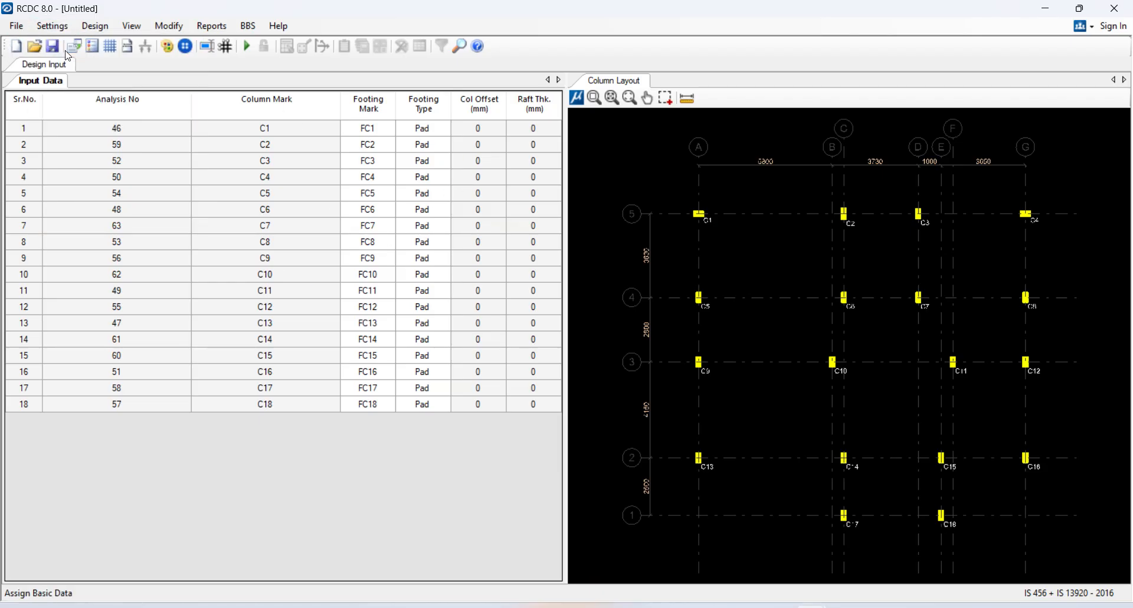
left_click(429, 104)
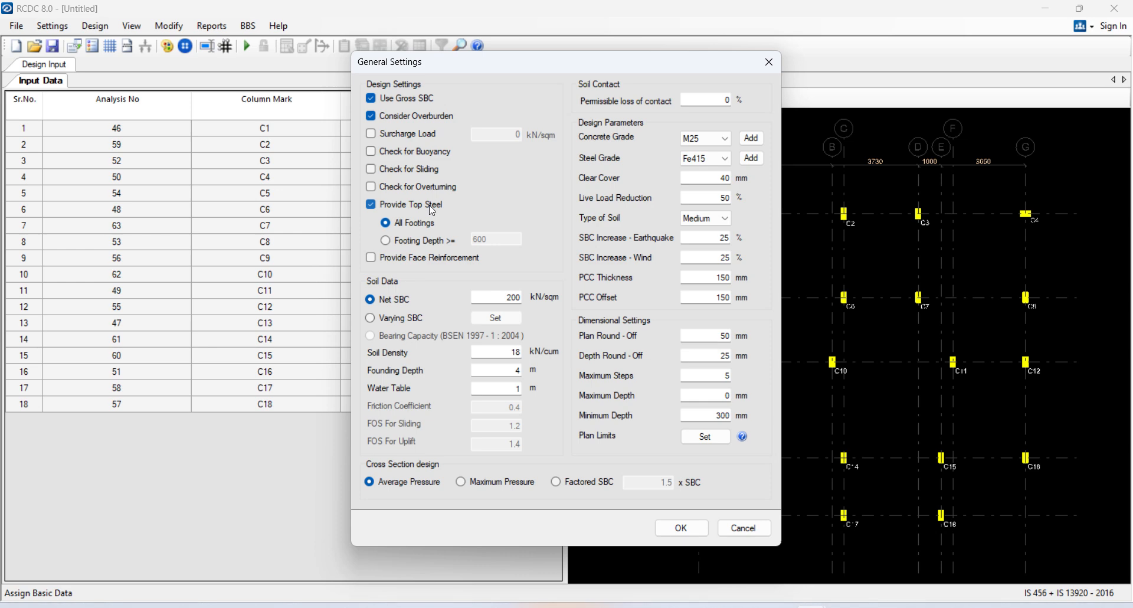
left_click(420, 240)
left_click(412, 204)
left_click(411, 205)
left_click(410, 242)
- Set the net SBC to 300 kN/sqm and base the cross-section design on maximum pressure
double_click(499, 297)
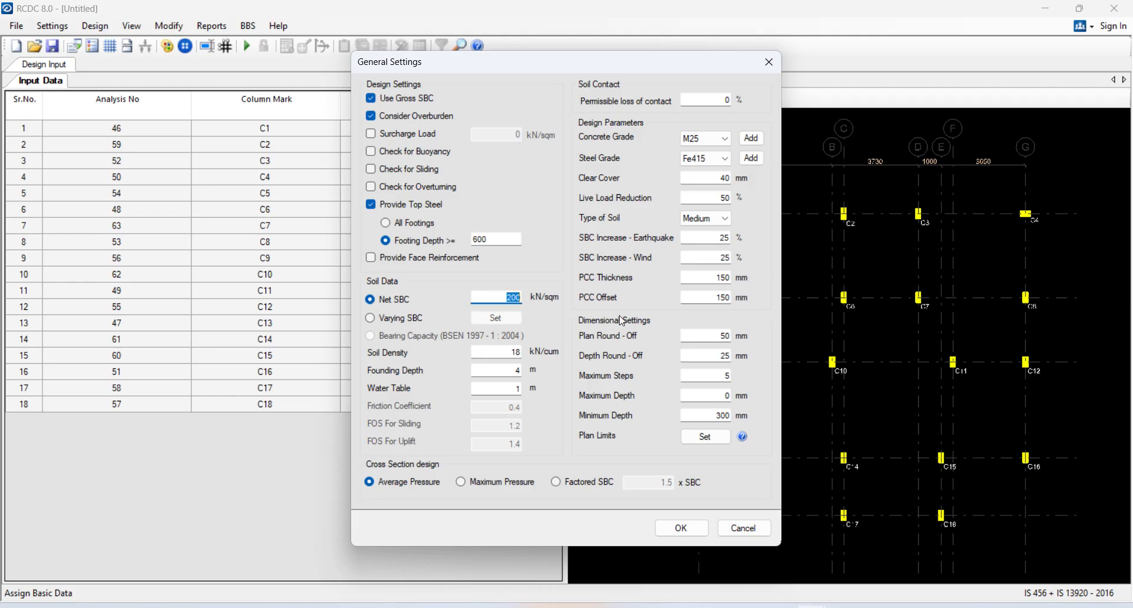
type("300")
left_click(470, 488)
- Set the footing materials to M20 concrete and Fe500 steel, and the soil type to Rocky / Hard
left_click(724, 140)
left_click(717, 152)
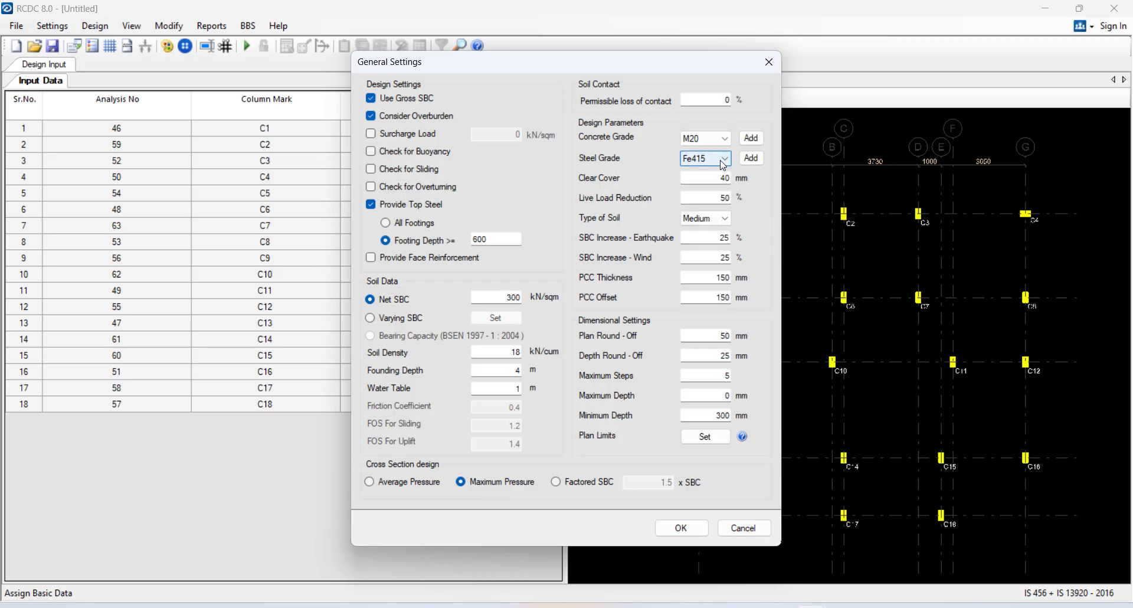
left_click(724, 158)
left_click(708, 210)
left_click(725, 219)
left_click(724, 247)
left_click(717, 218)
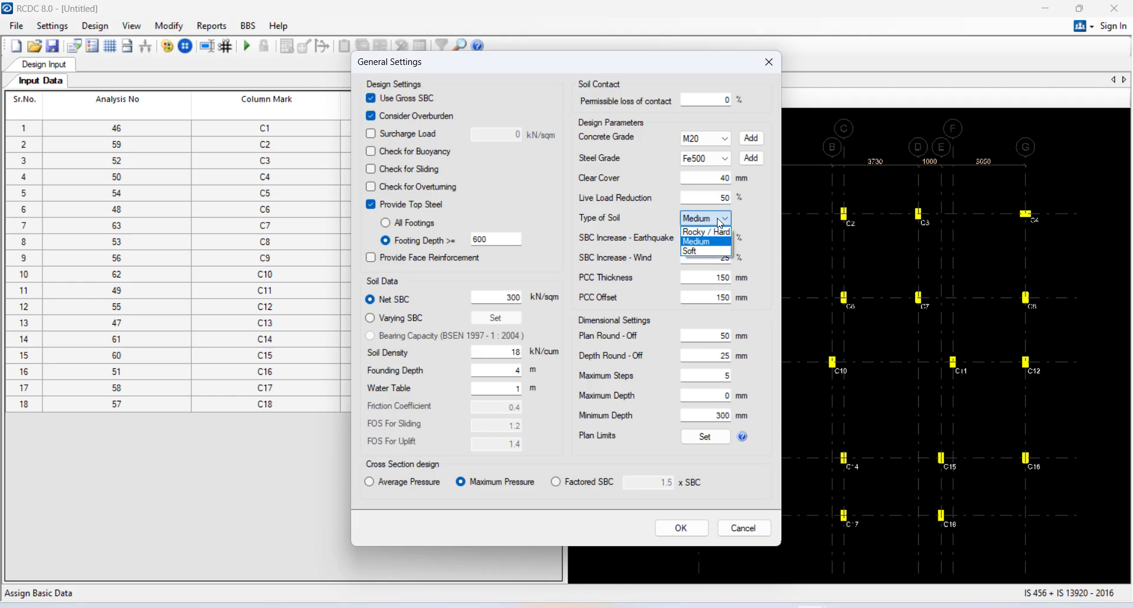
left_click(719, 234)
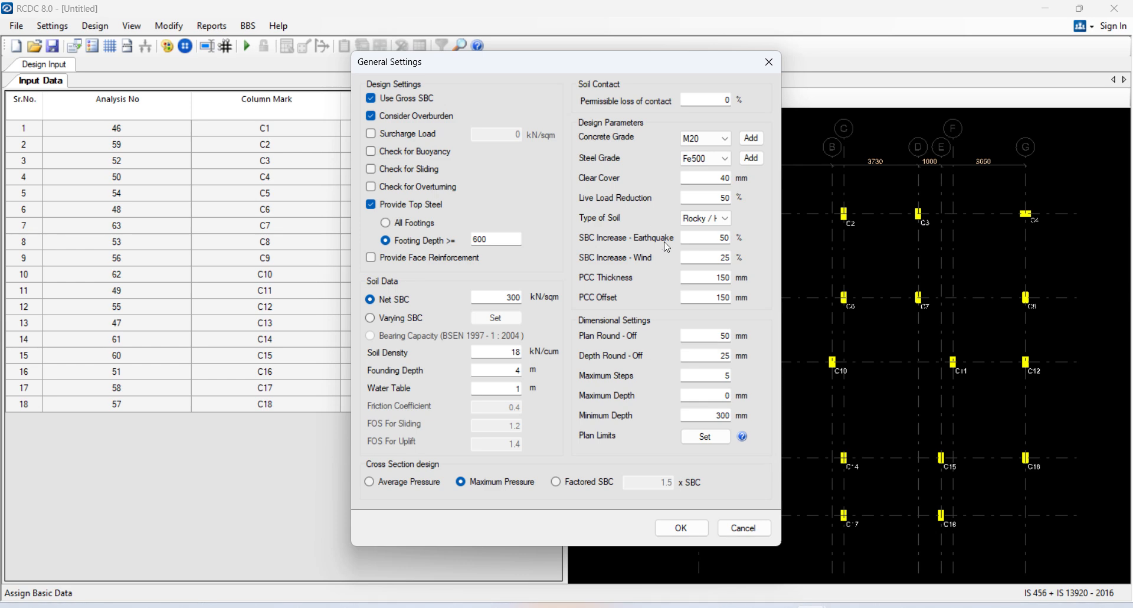
- Set the earthquake and wind SBC increases to 0%, edit the plan round-off, and accept the general settings
double_click(720, 237)
type("0")
key("Tab")
type("0")
left_click(719, 337)
type("1")
left_click(677, 527)
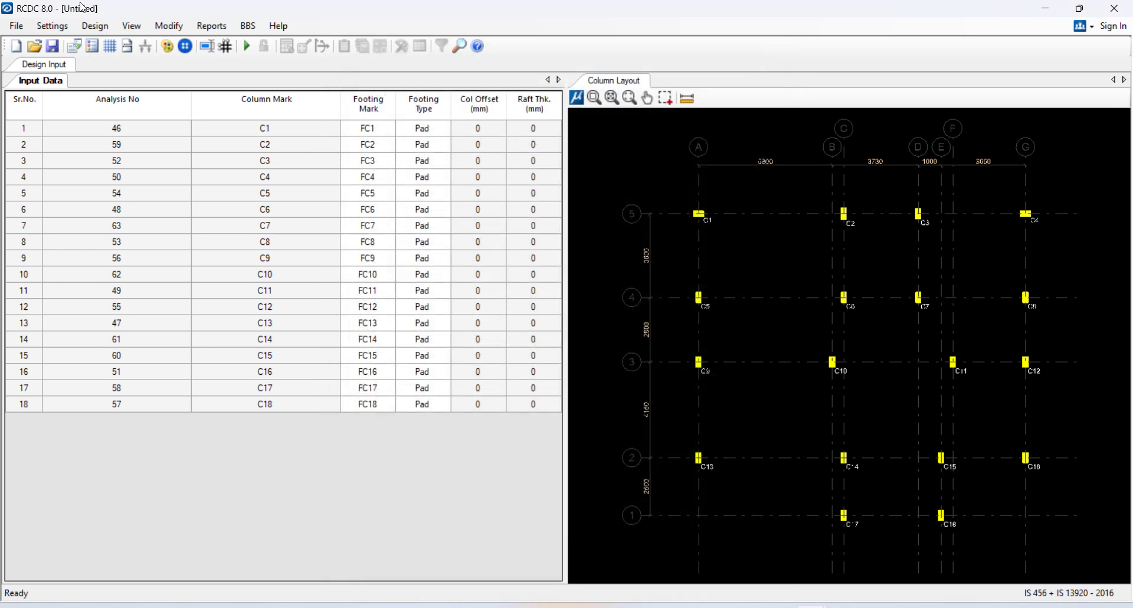
- In the footing reinforcement settings, set the minimum bottom and minimum top main steel diameters to 8
left_click(51, 26)
left_click(64, 72)
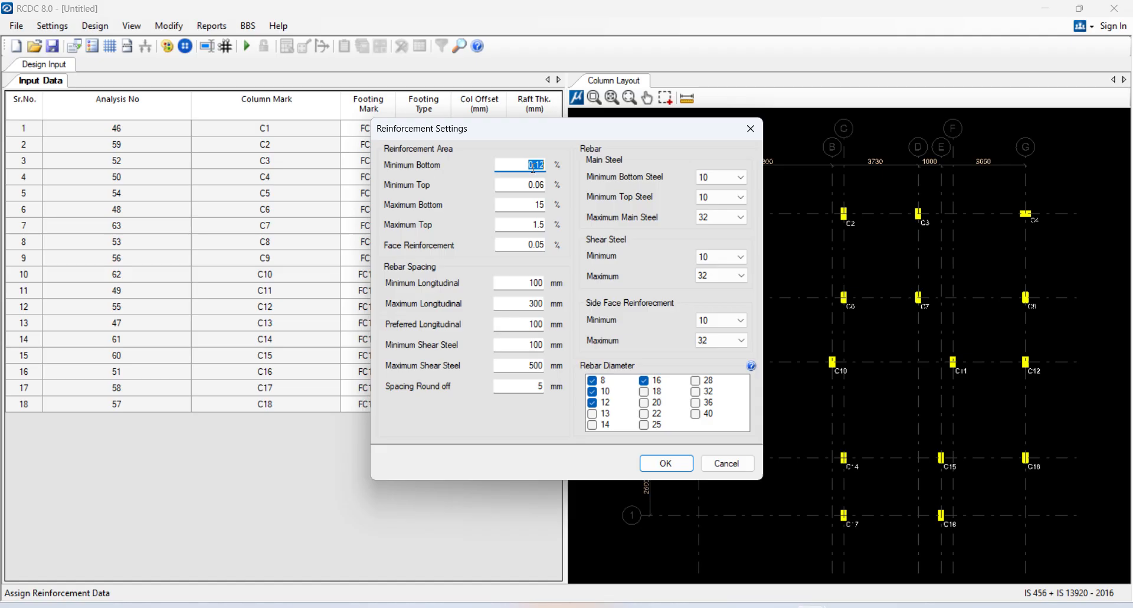
left_click(740, 180)
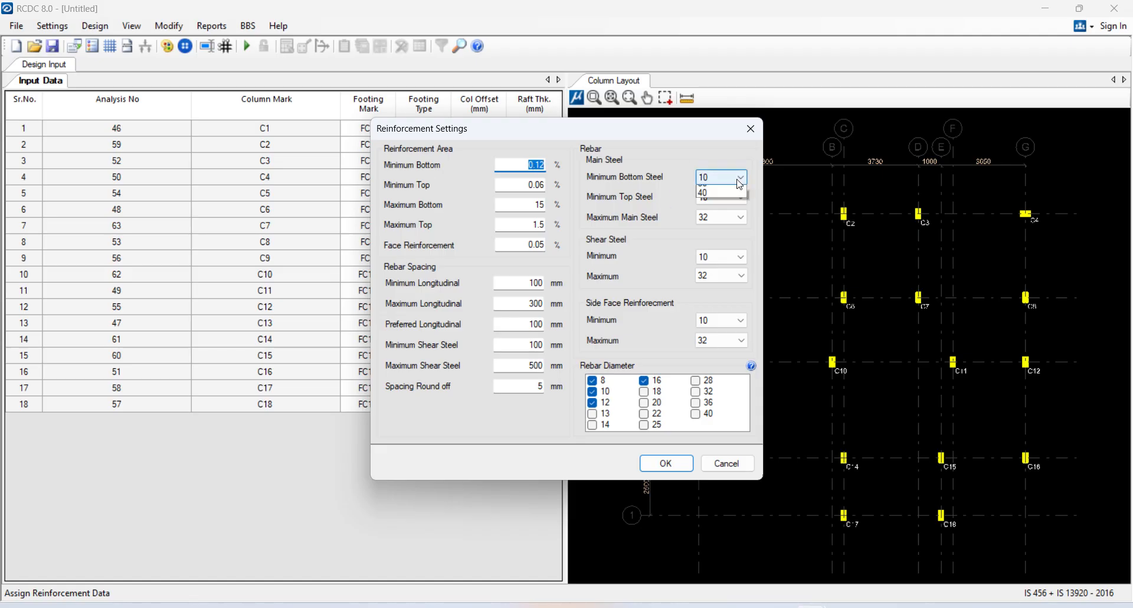
left_click(729, 188)
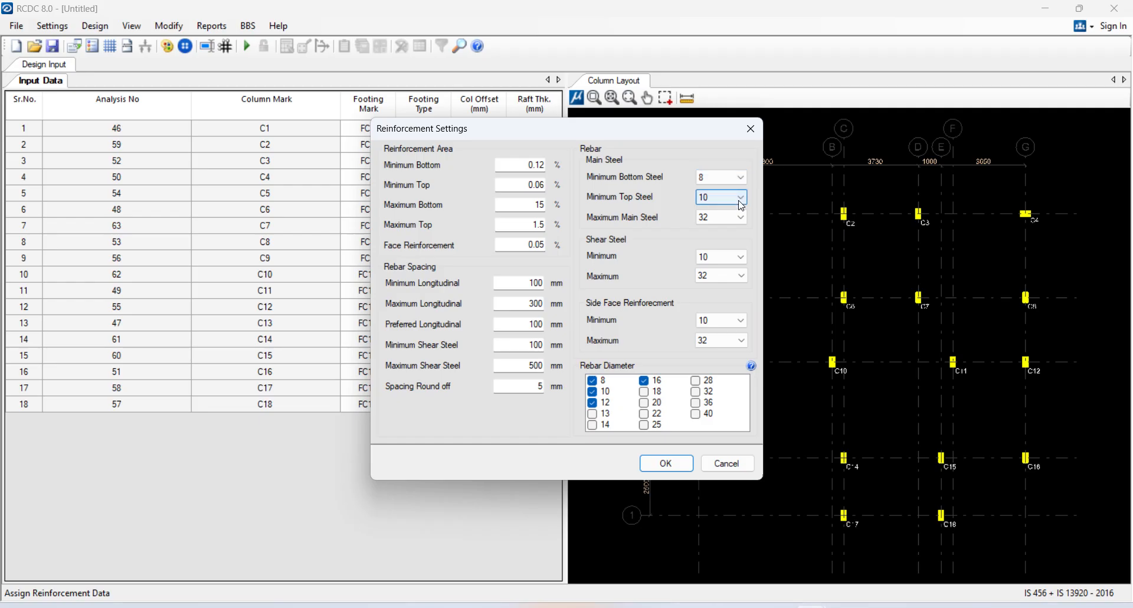
left_click(739, 201)
left_click(735, 209)
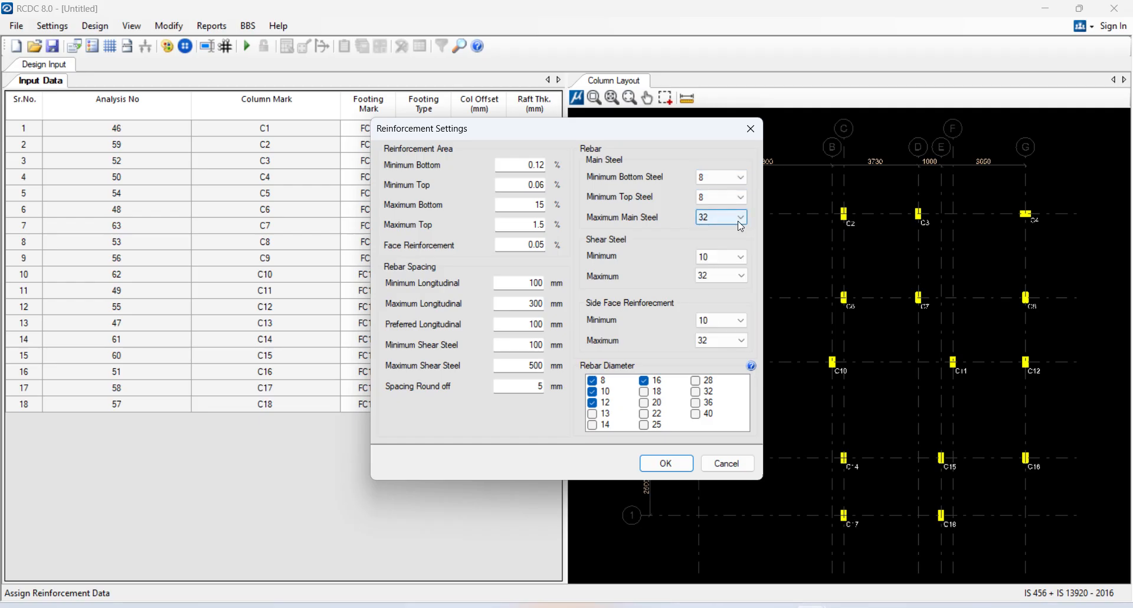
- Set the maximum main steel diameter to 16 and the maximum shear and side face diameters to 12, and accept the reinforcement settings
left_click(738, 218)
left_click(739, 283)
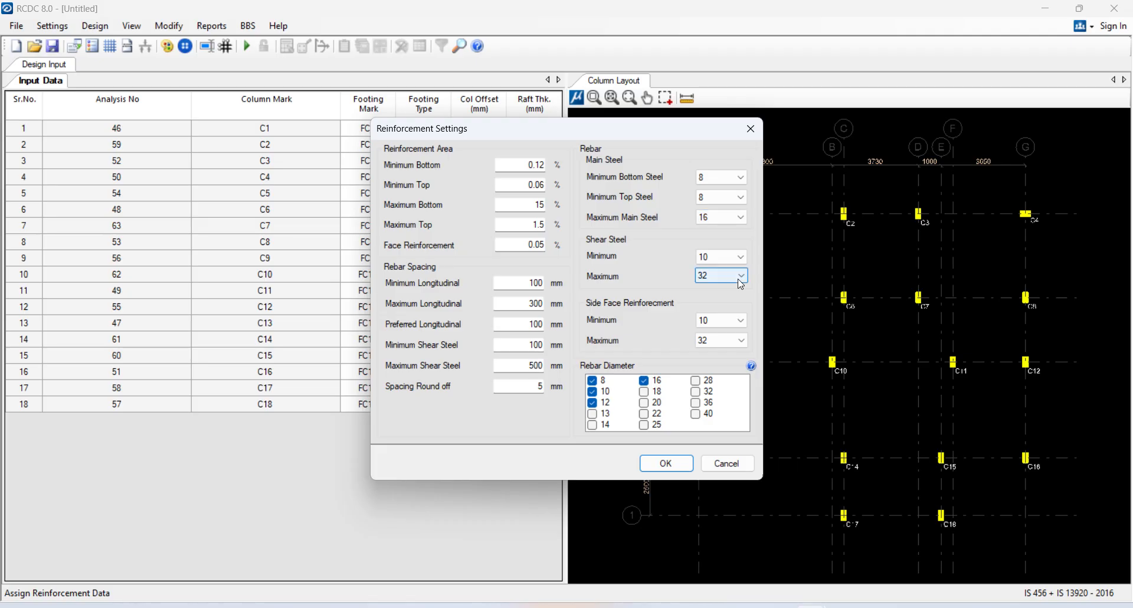
left_click(740, 277)
left_click(727, 313)
left_click(727, 342)
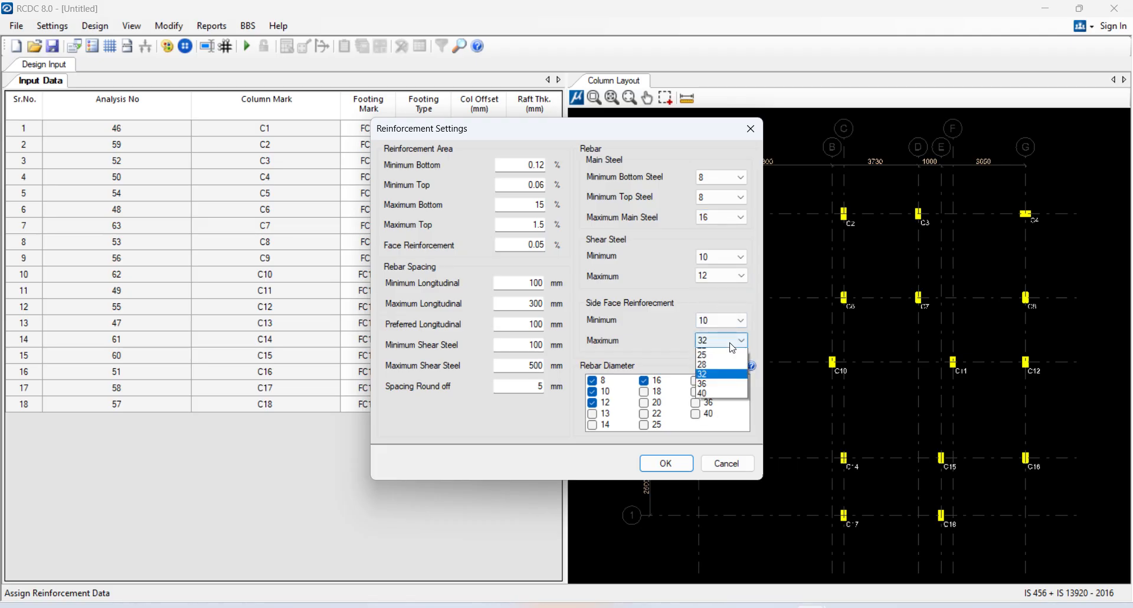
left_click(728, 363)
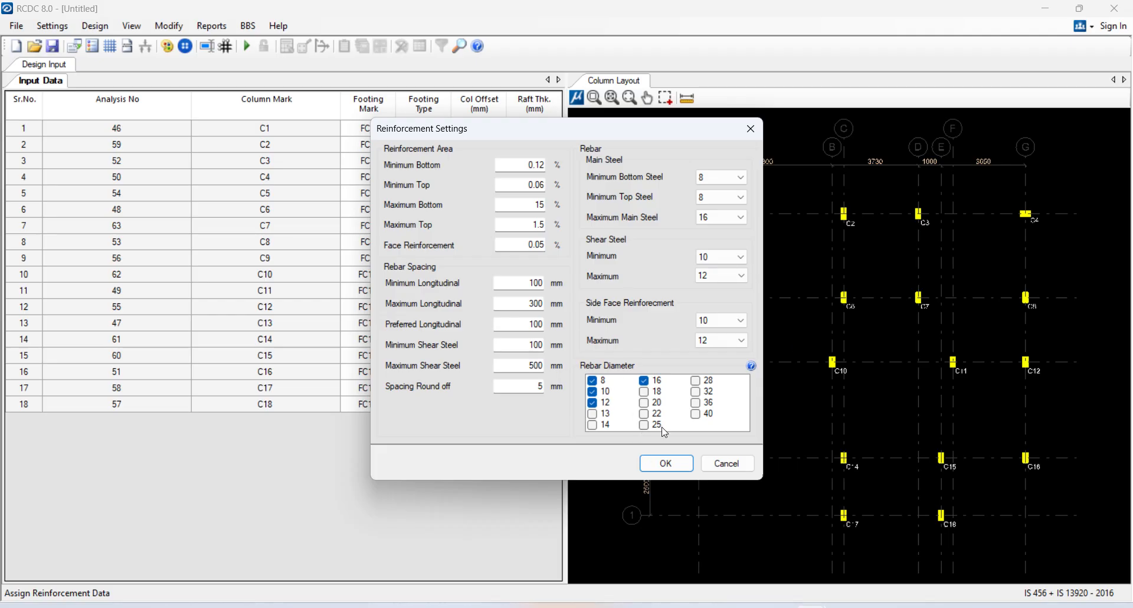
left_click(676, 466)
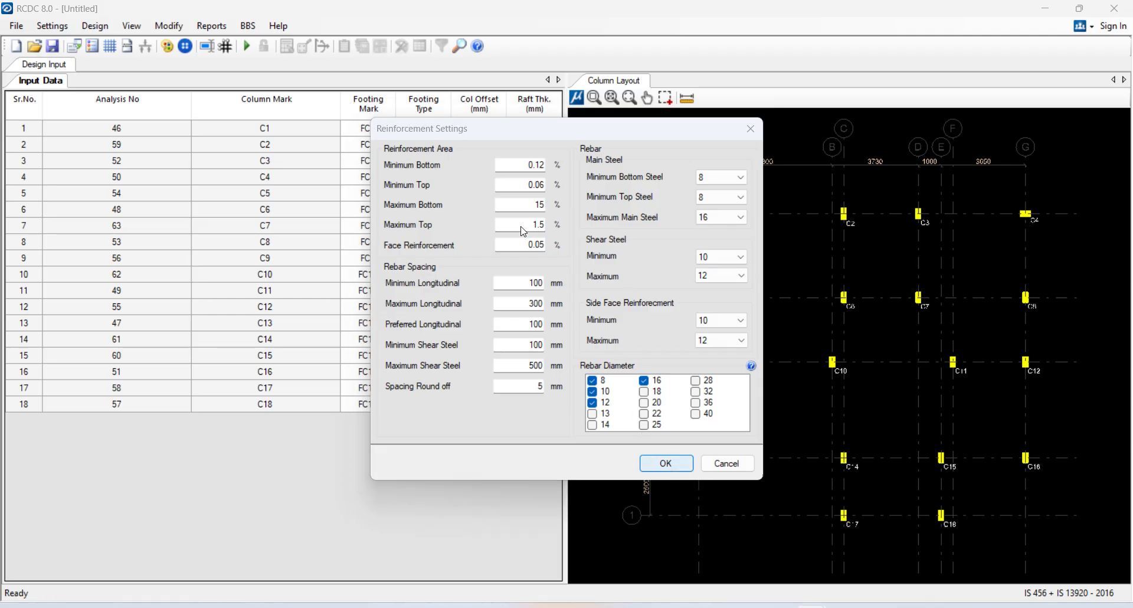
- Review and accept the basic load cases for the footing design
left_click(53, 28)
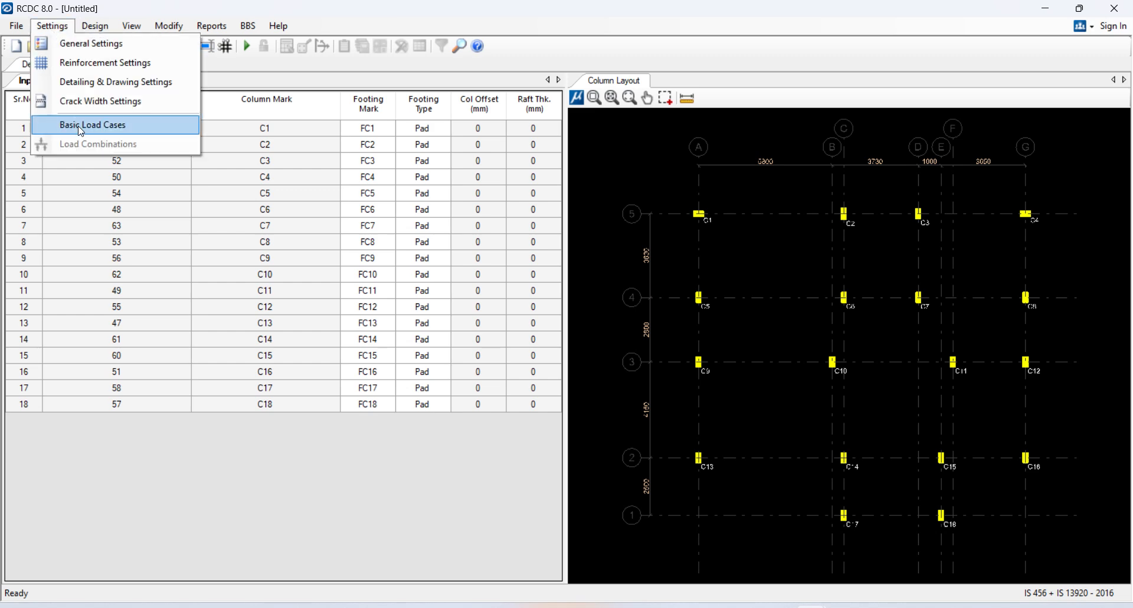
left_click(93, 124)
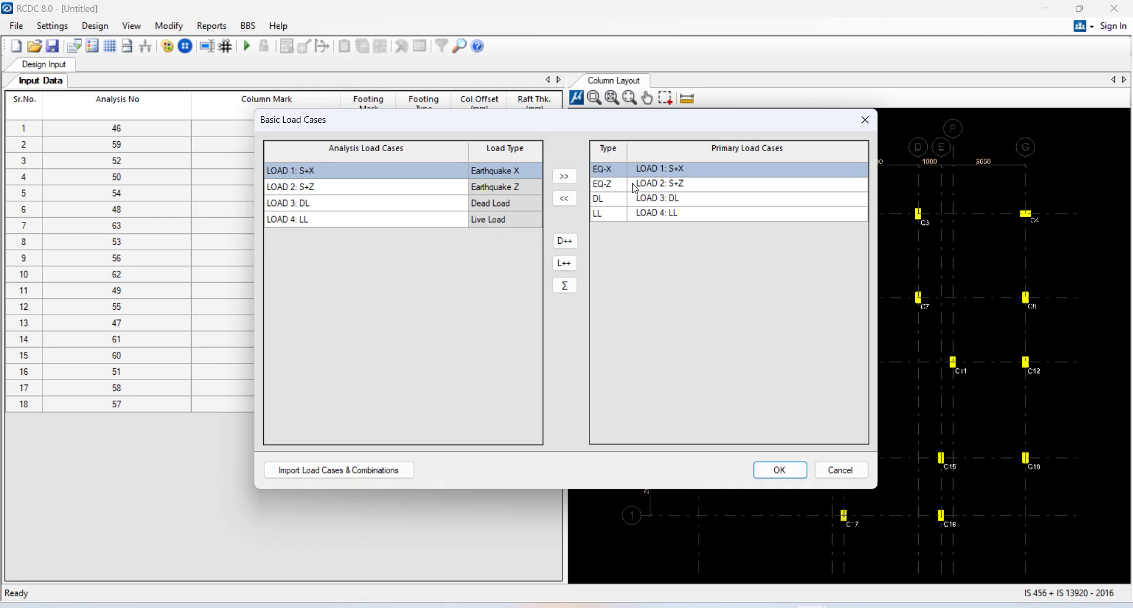
left_click(791, 470)
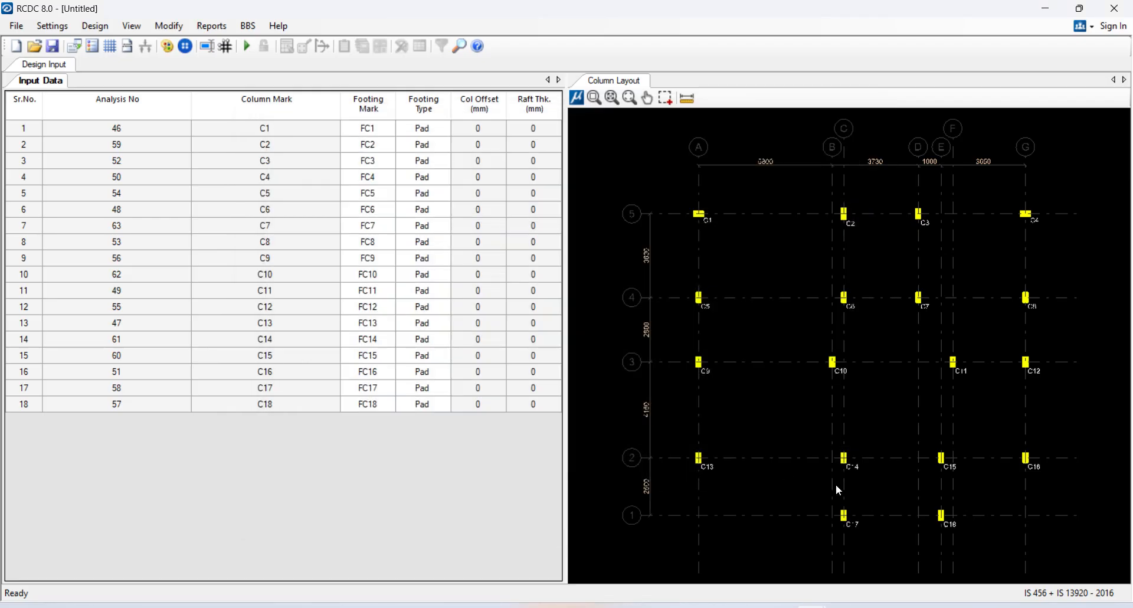
- Start the automatic footing design and add the sizing load combinations from the regular structure template
left_click(94, 26)
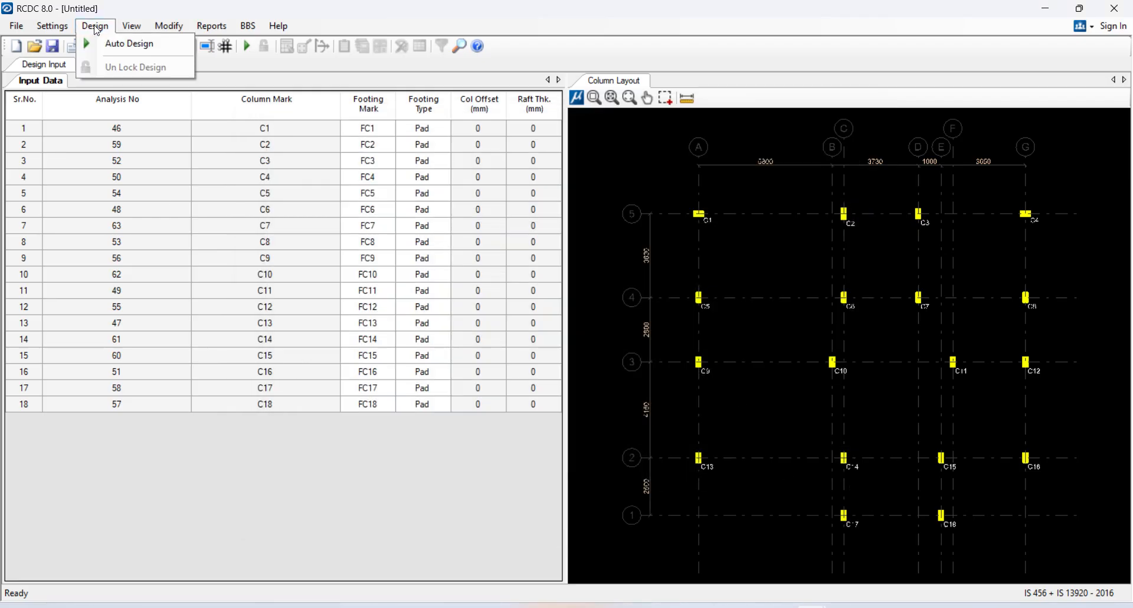
left_click(108, 44)
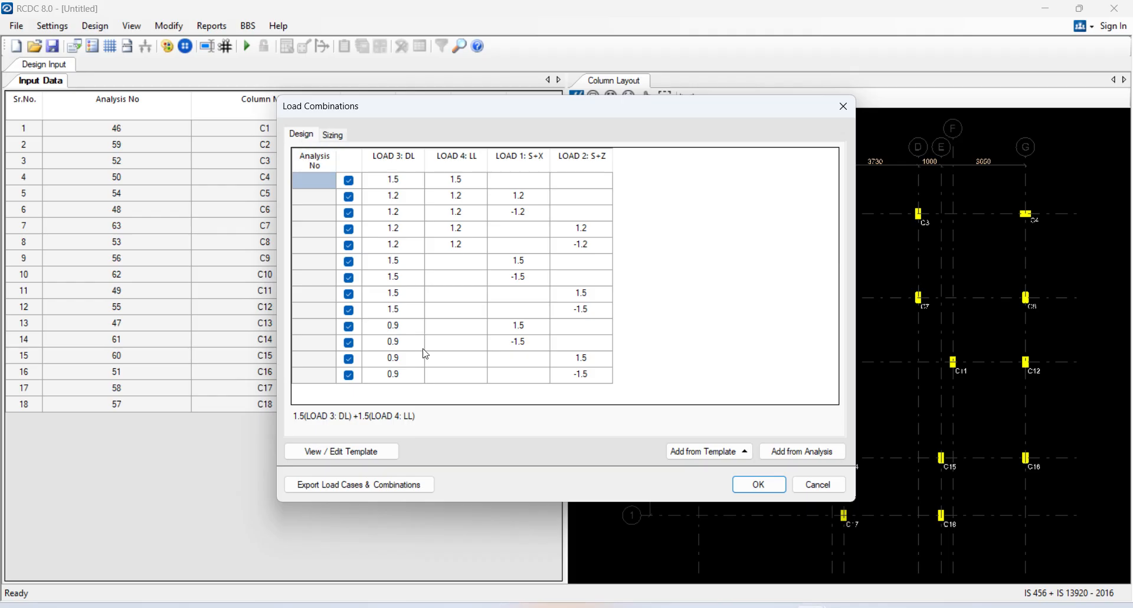
left_click(334, 136)
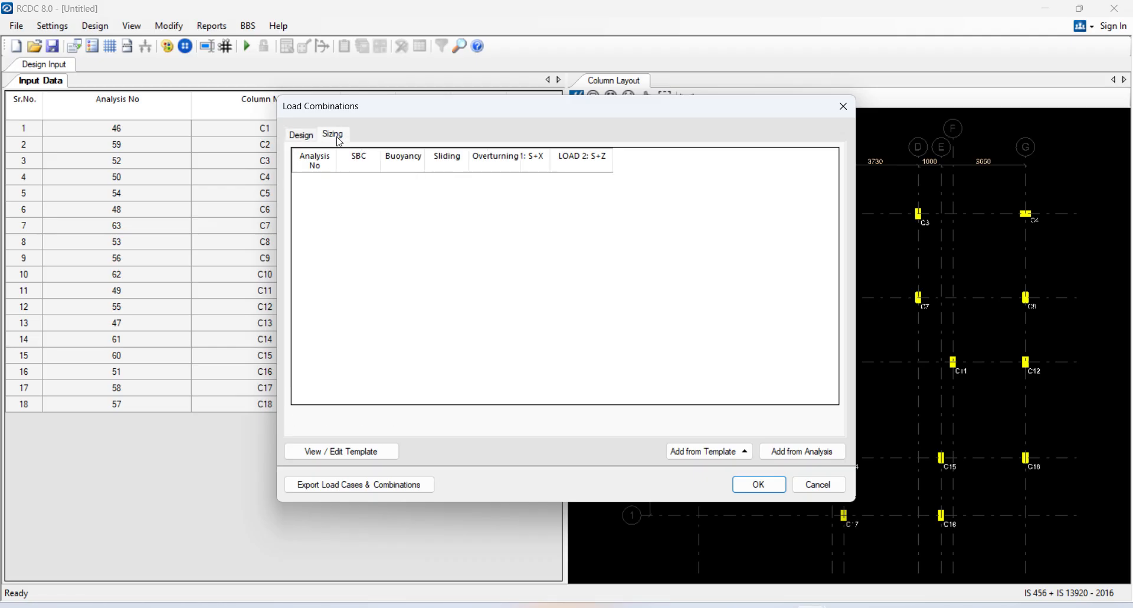
left_click(745, 452)
left_click(721, 413)
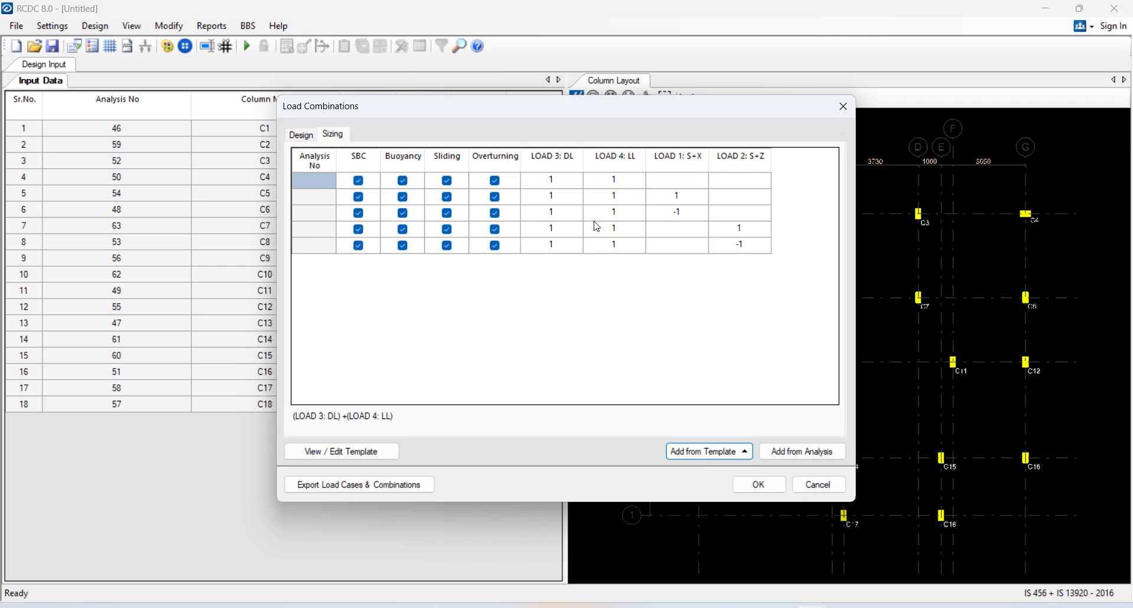
- Replace the existing sizing load combinations with the ones from the analysis
left_click(742, 451)
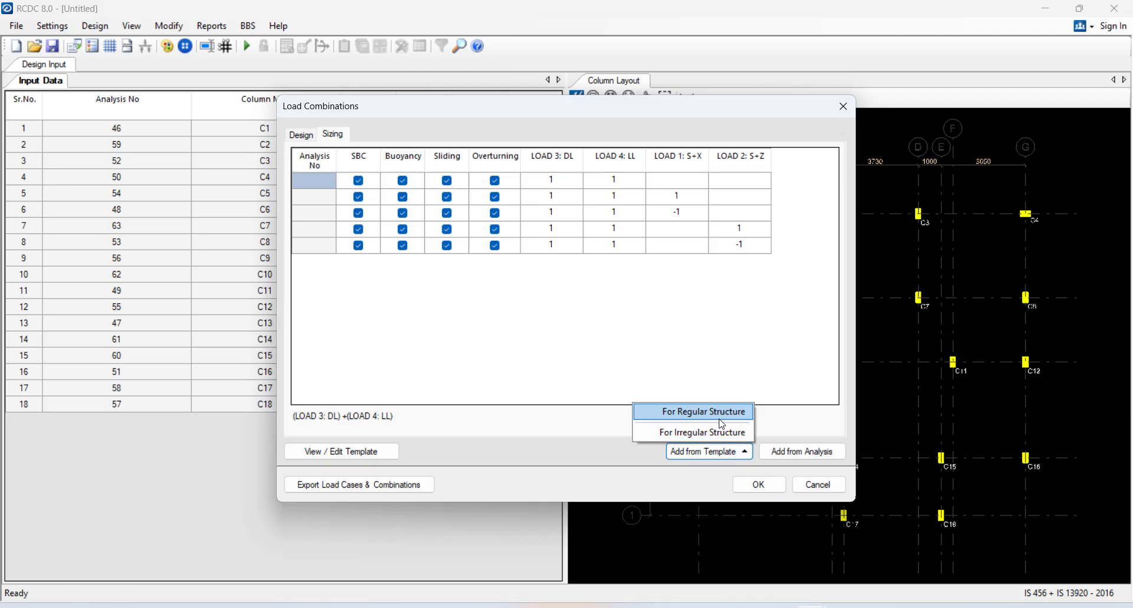
left_click(719, 418)
left_click(555, 363)
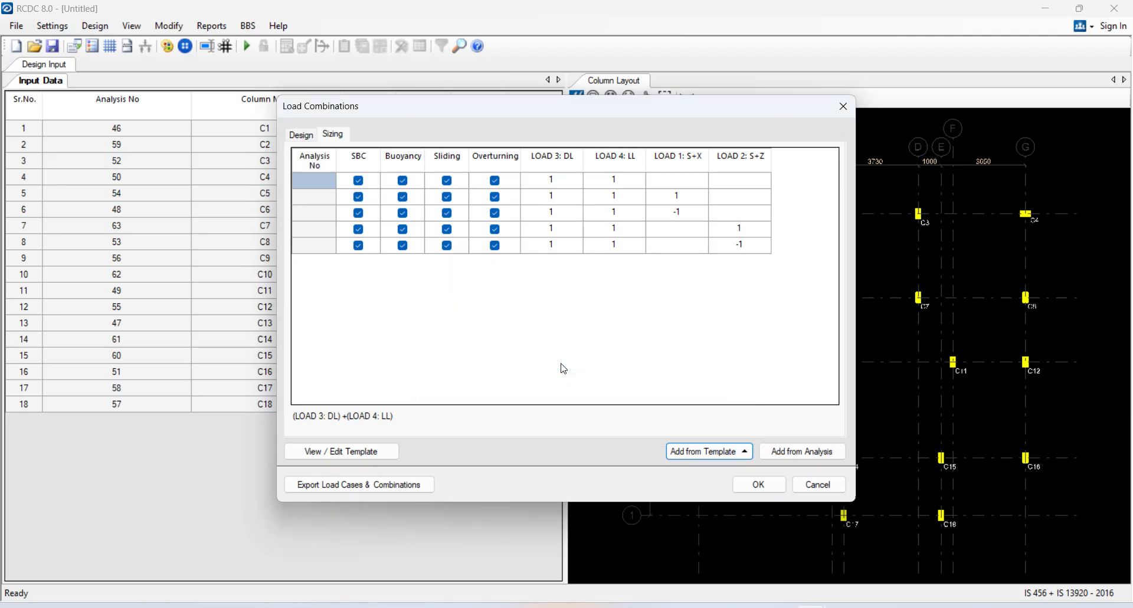
left_click(793, 455)
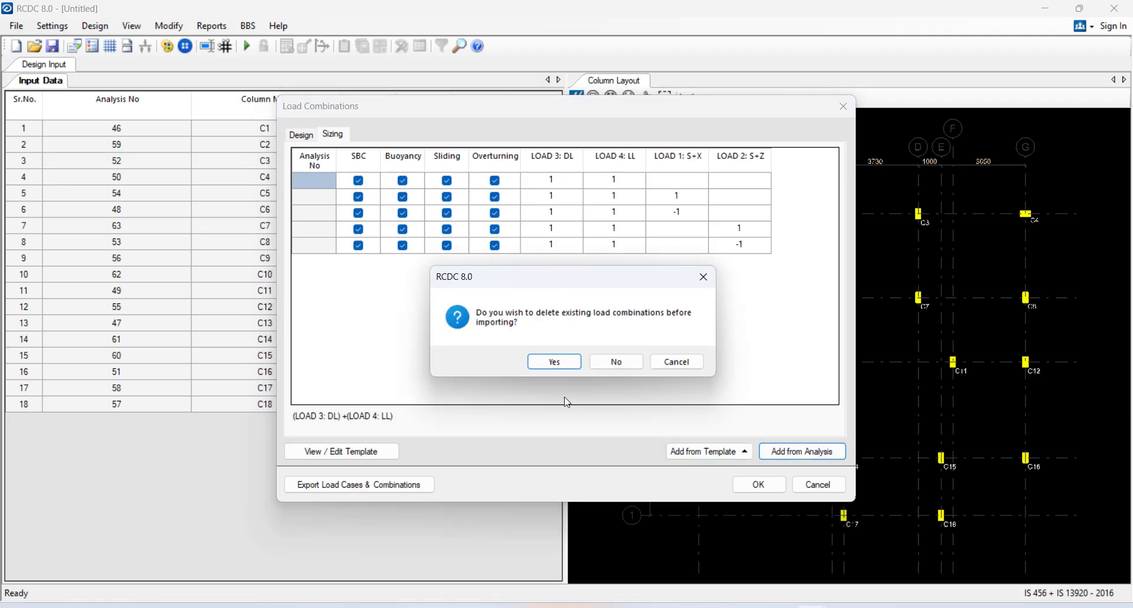
left_click(555, 362)
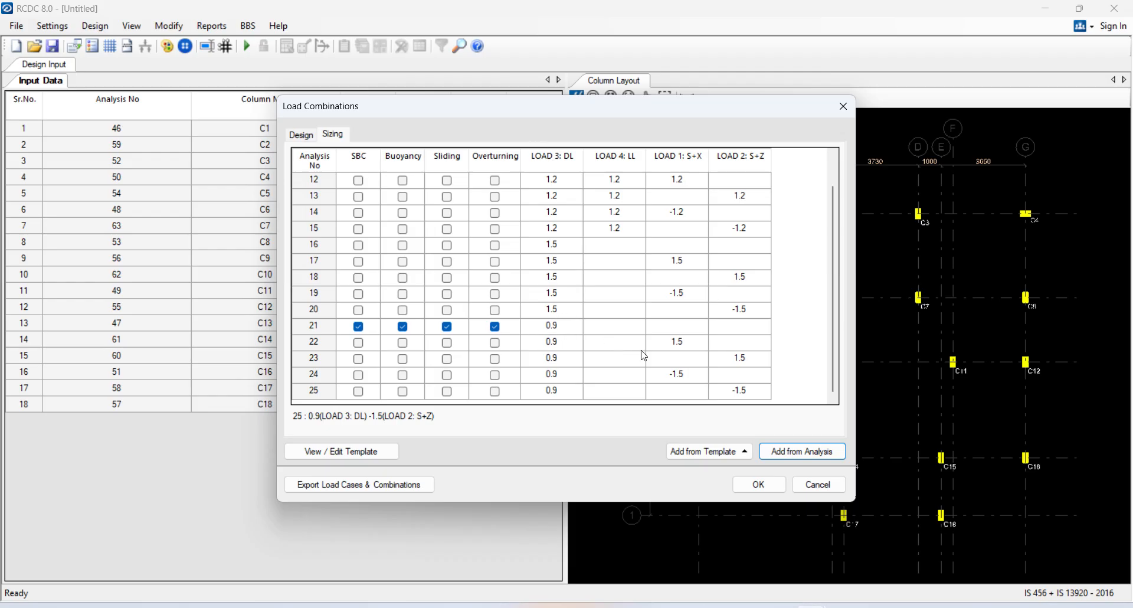
- Replace the sizing combinations with the regular structure template and run the footing design
left_click(714, 452)
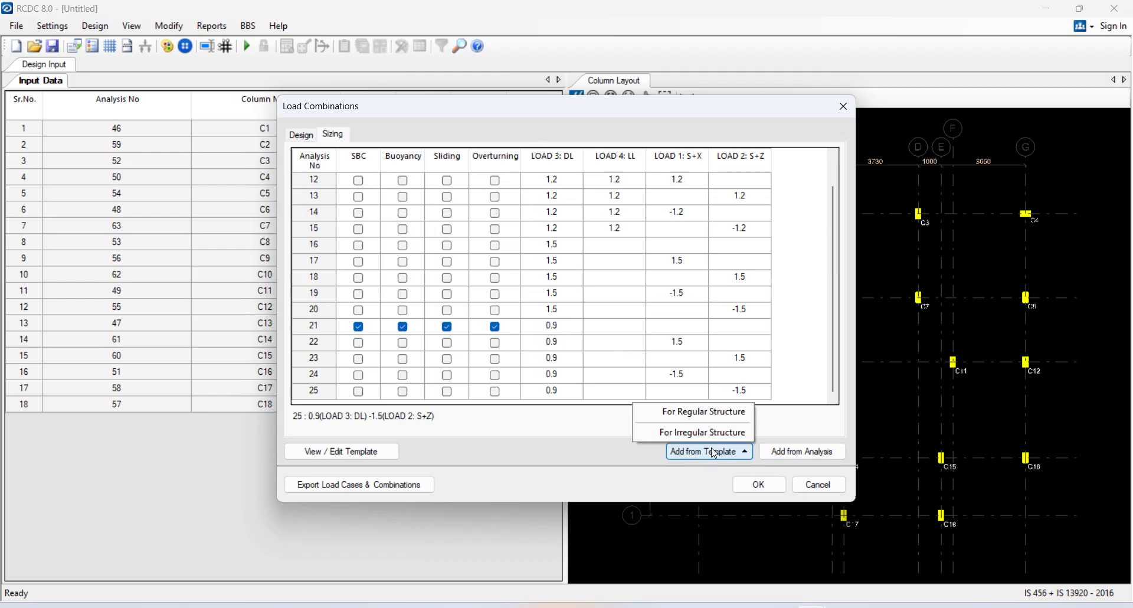
left_click(713, 412)
left_click(562, 362)
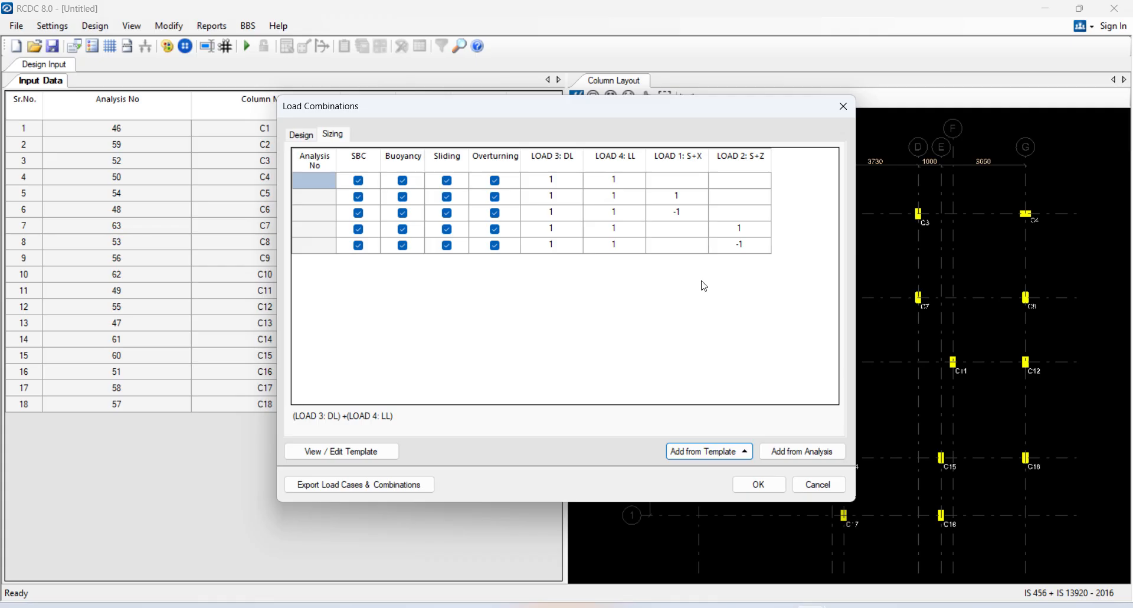
left_click(758, 484)
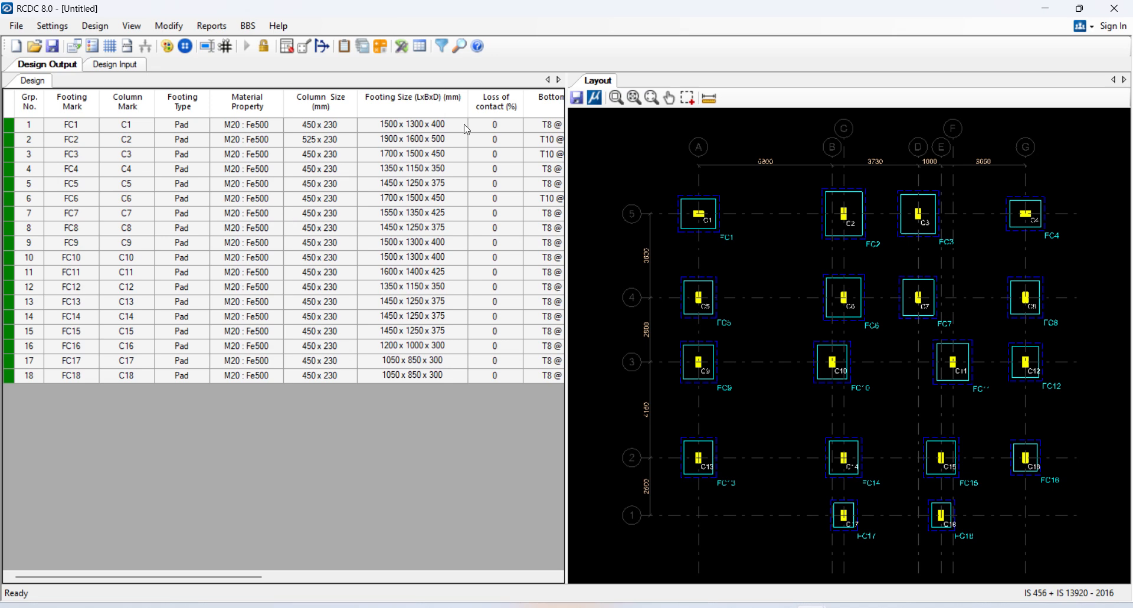
- Open footing grouping, and in the column project close the design calculations, design summary, column elevation and detailed drawing views
left_click(161, 29)
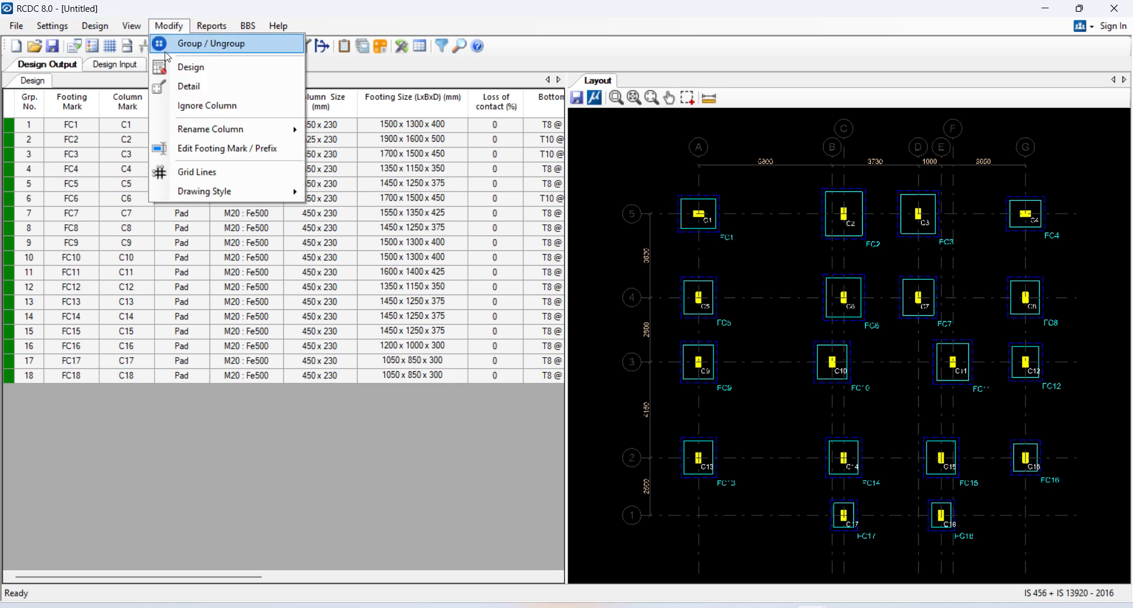
left_click(177, 44)
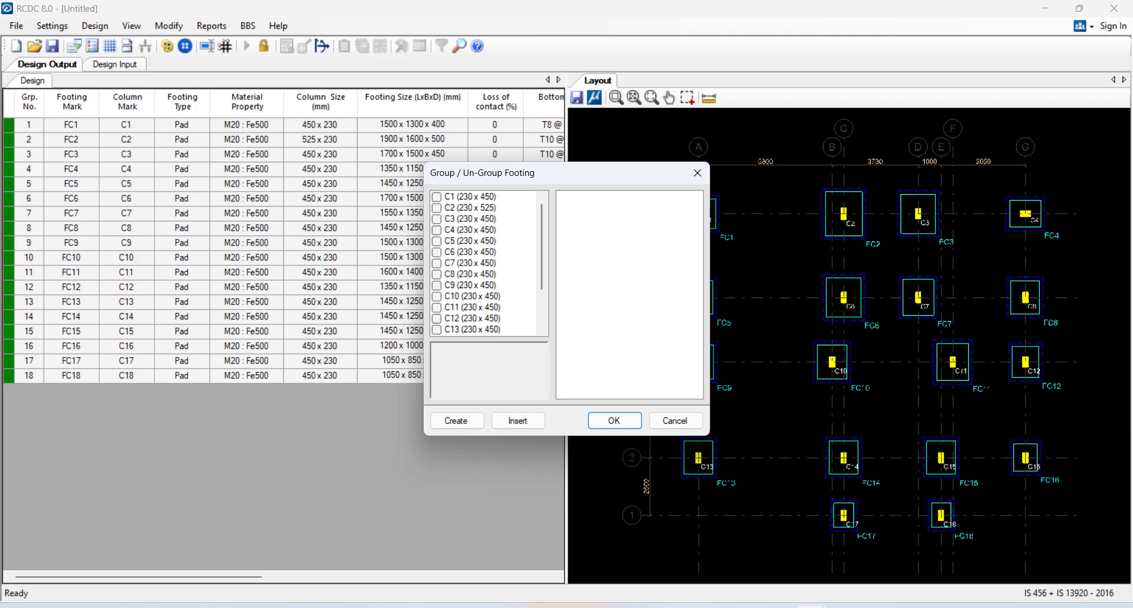
mouse_move(812, 607)
left_click(739, 582)
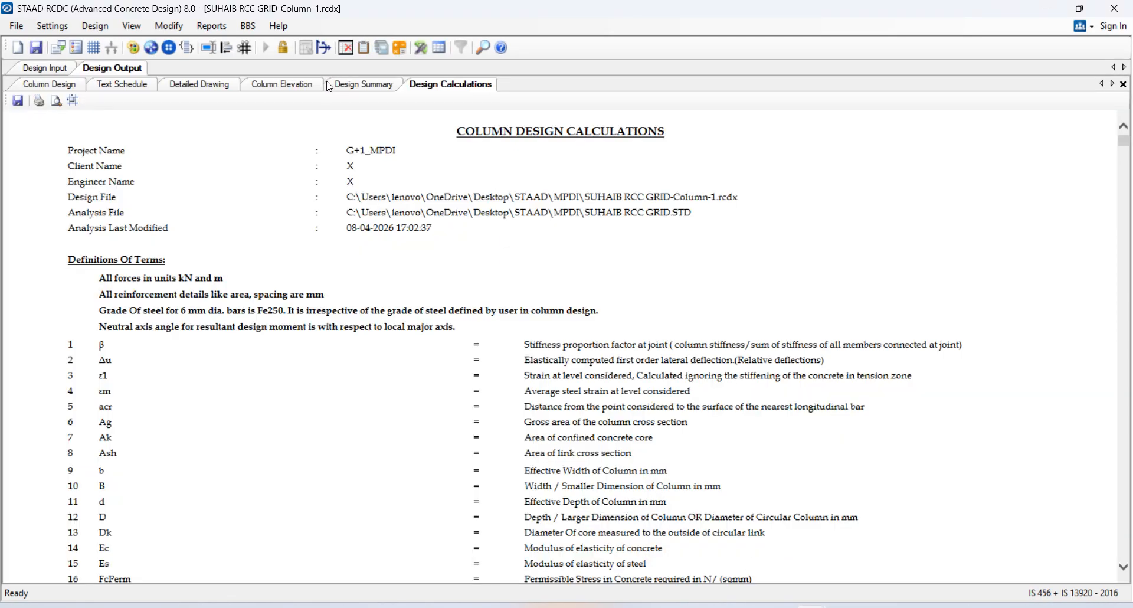
left_click(1123, 84)
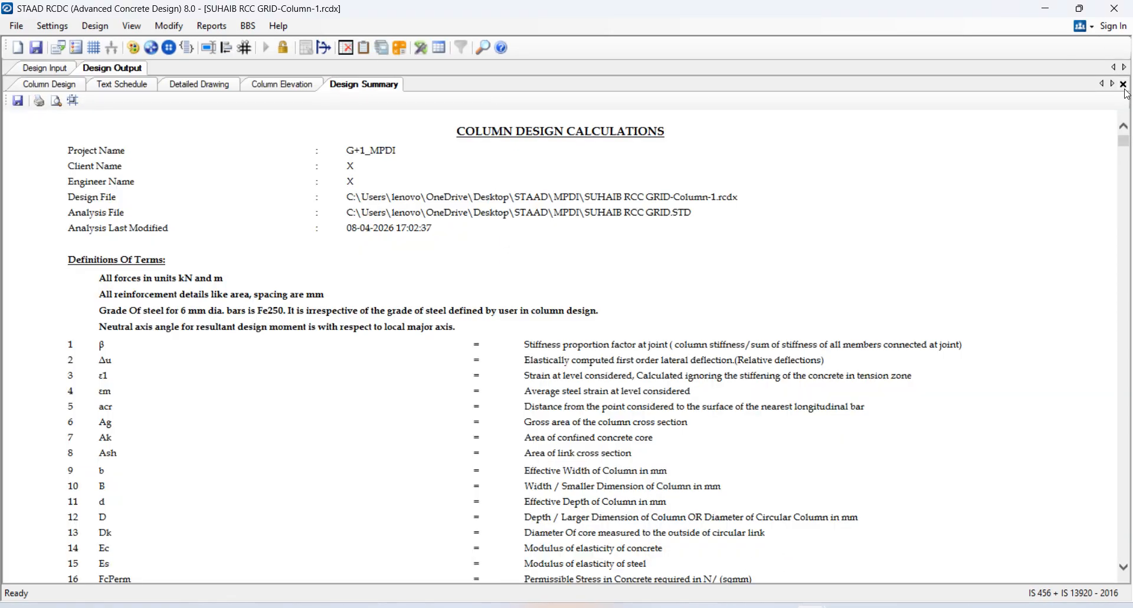
left_click(1124, 86)
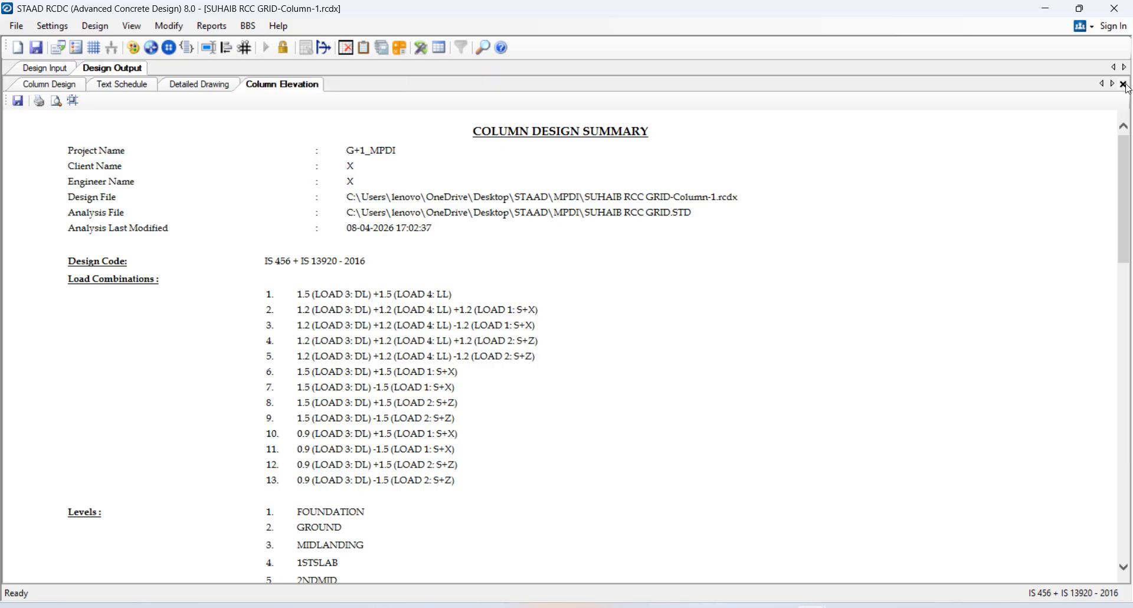
left_click(1124, 85)
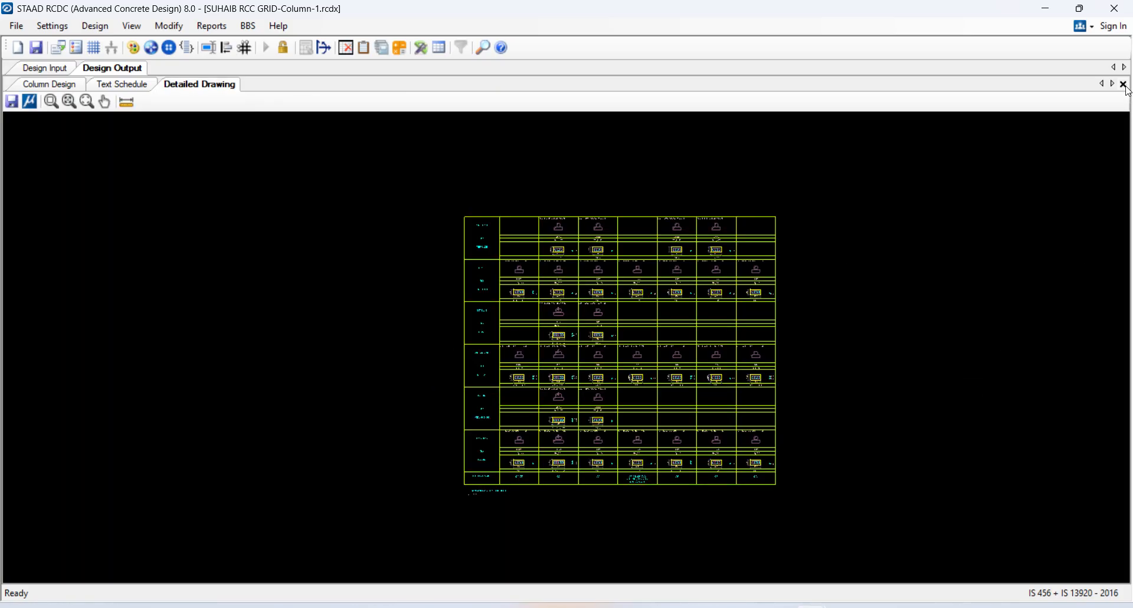
left_click(1124, 84)
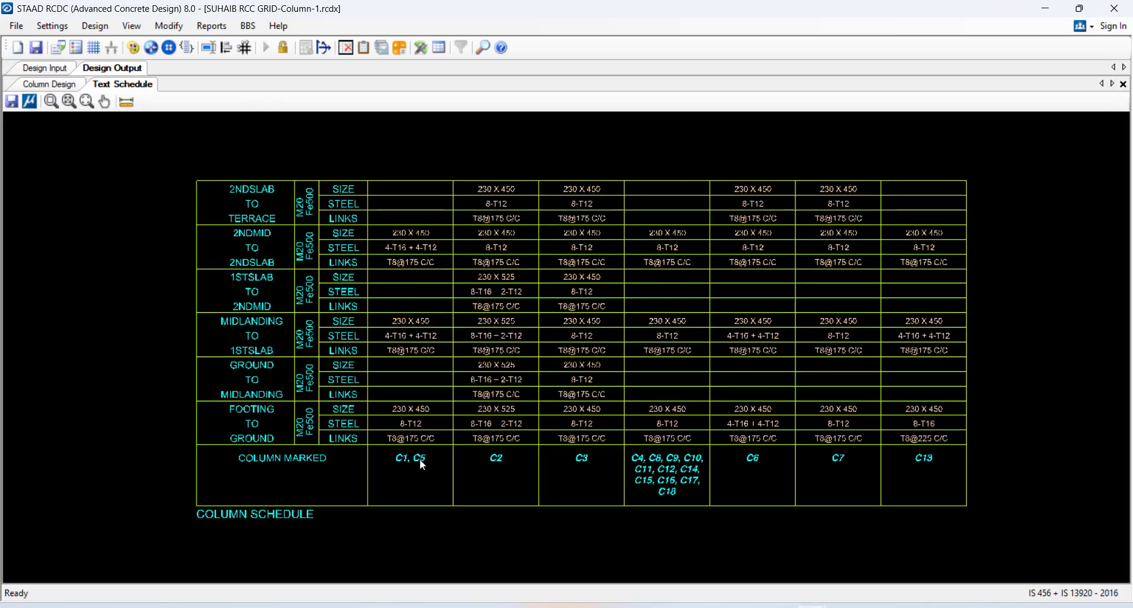
- Check the column schedule for matching columns and create a footing group from C1 and C5
scroll(419, 458, "up", 2)
scroll(432, 464, "down", 2)
scroll(480, 455, "up", 1)
scroll(404, 434, "up", 2)
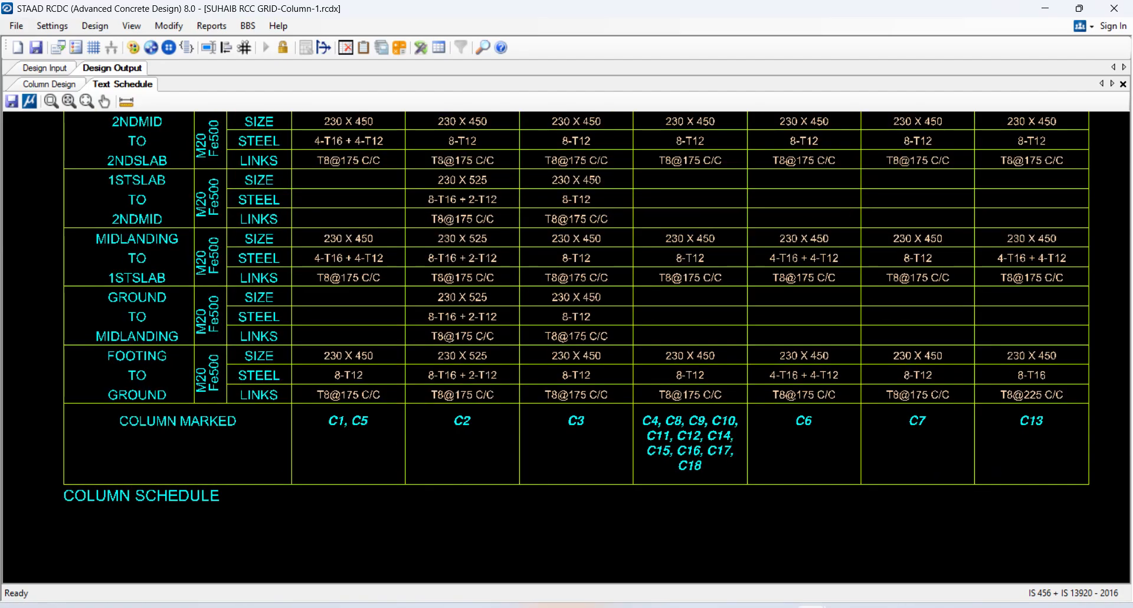
left_click(894, 561)
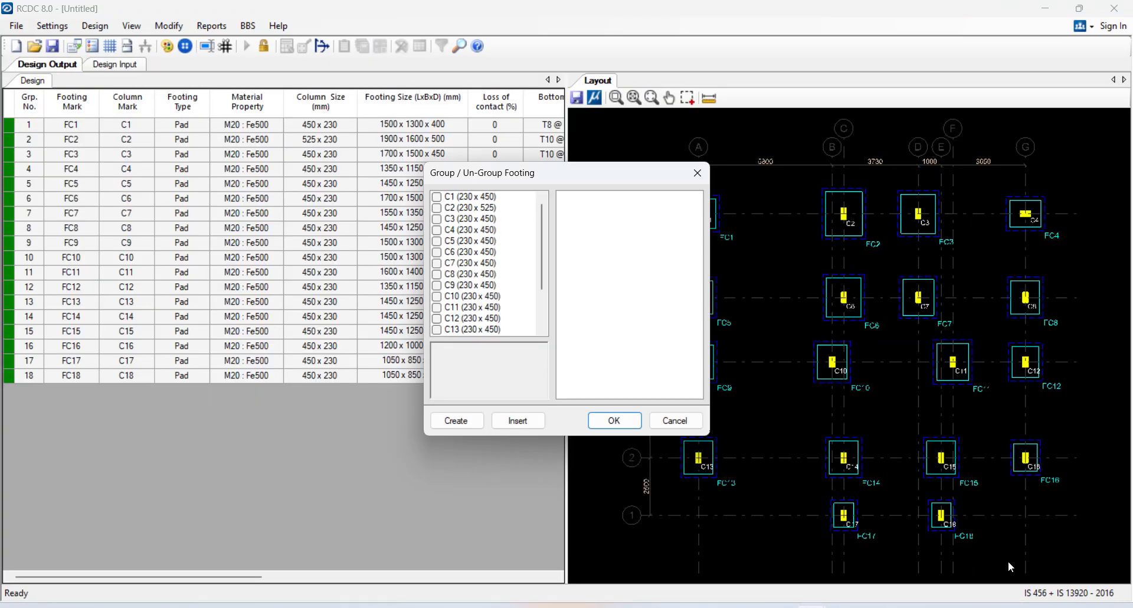
left_click(476, 197)
left_click(472, 240)
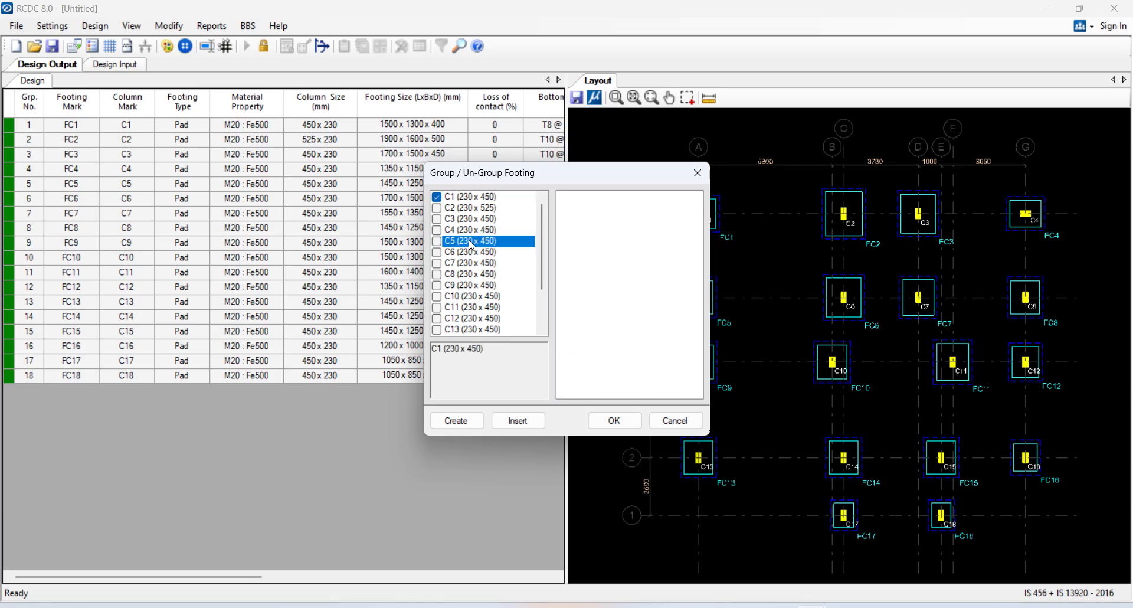
left_click(458, 420)
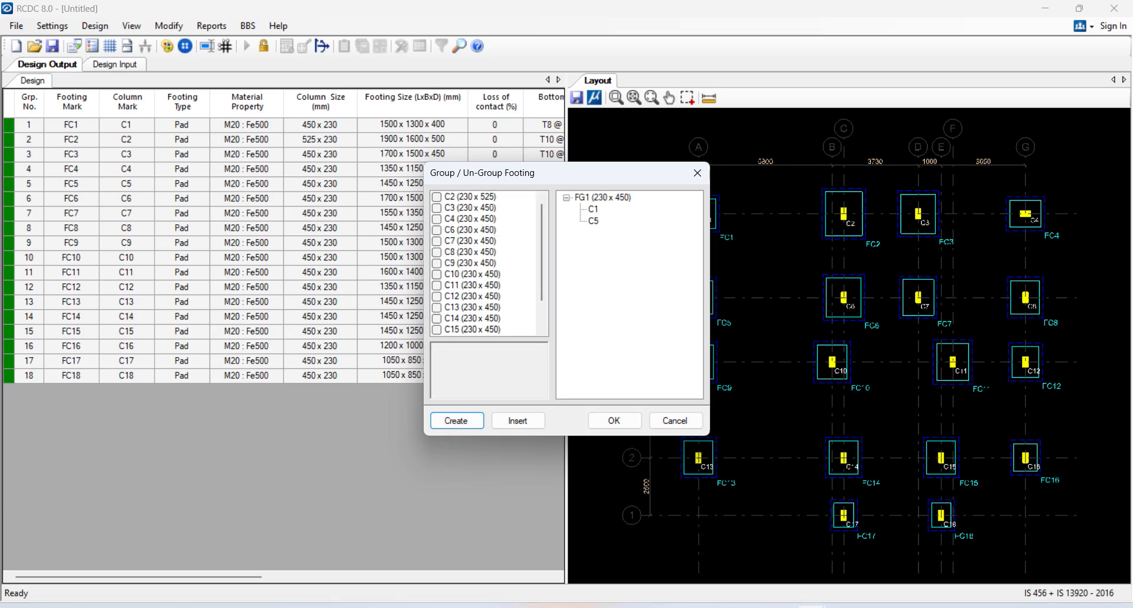
- Check the column schedule for the next matching columns and select C4, C8, C9, C10, C11 and C12 for a footing group
left_click(766, 569)
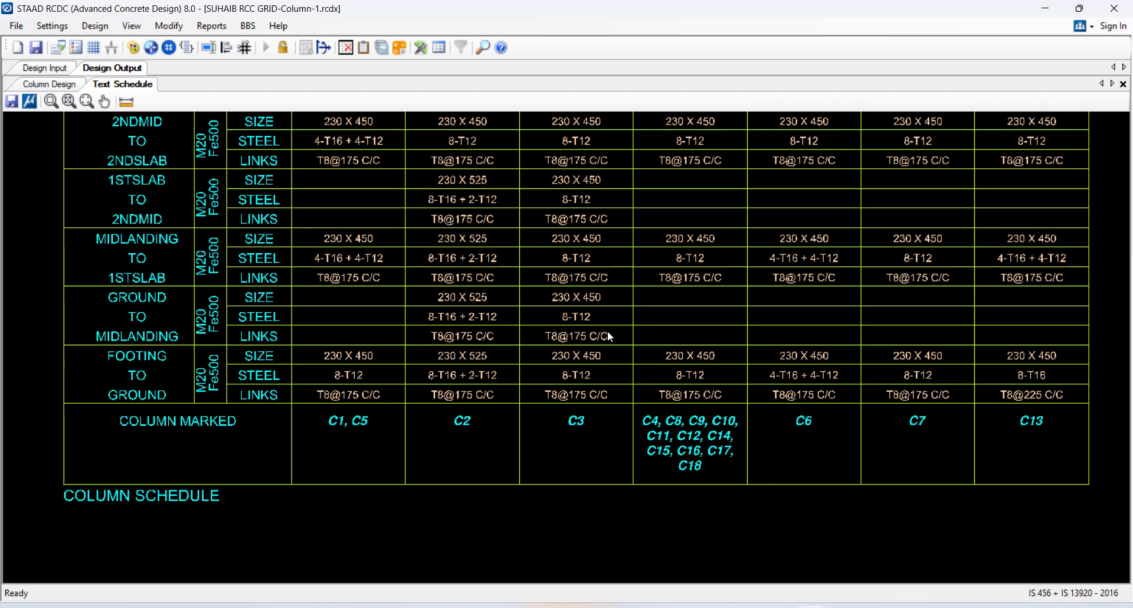
mouse_move(884, 565)
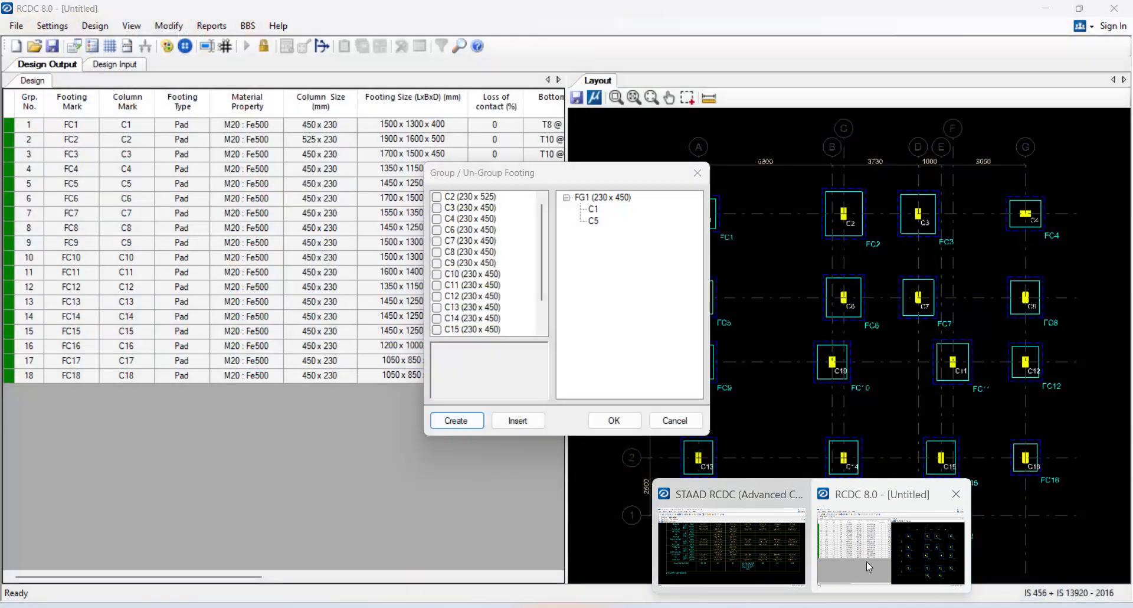
left_click(866, 562)
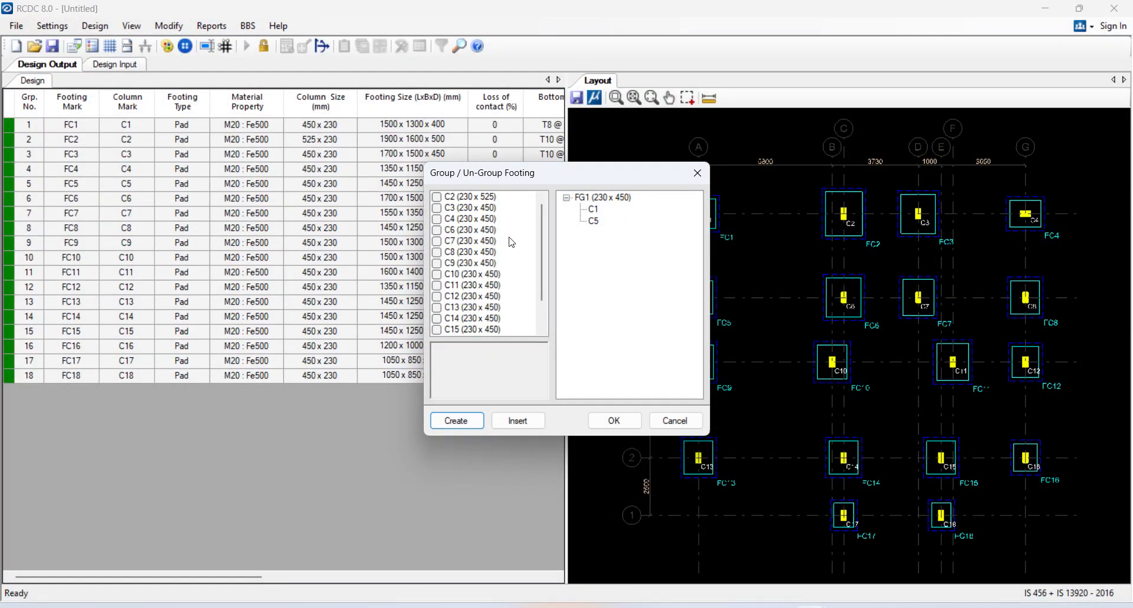
left_click(474, 219)
left_click(464, 252)
left_click(464, 264)
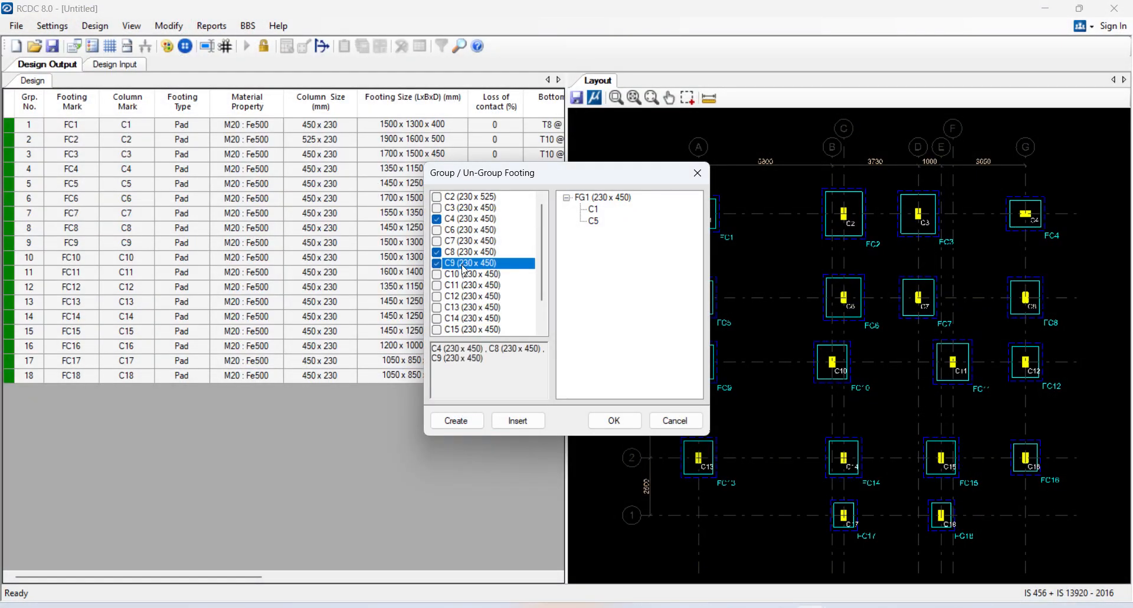
left_click(464, 274)
left_click(464, 285)
left_click(466, 307)
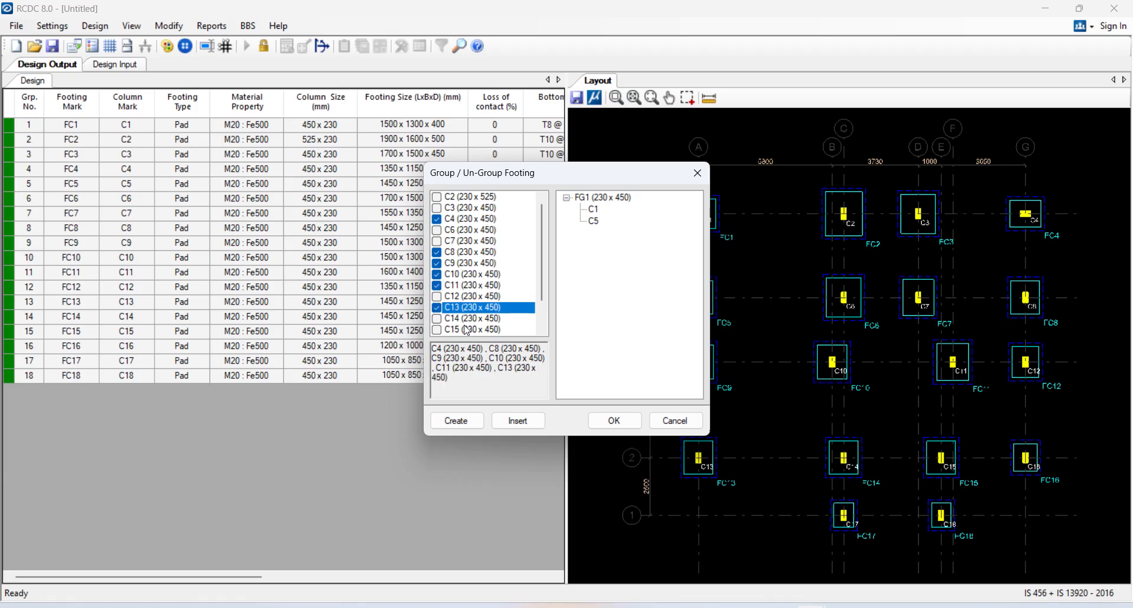
left_click(462, 307)
left_click(464, 296)
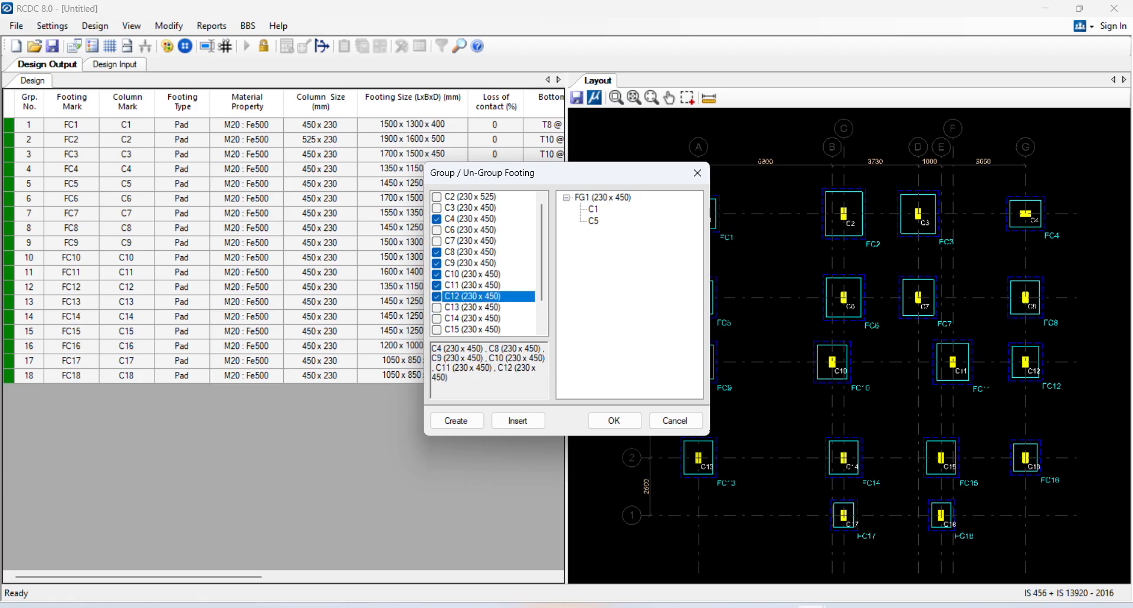
- Recheck the column schedule and add columns C14 and C15 to the footing group selection
left_click(755, 549)
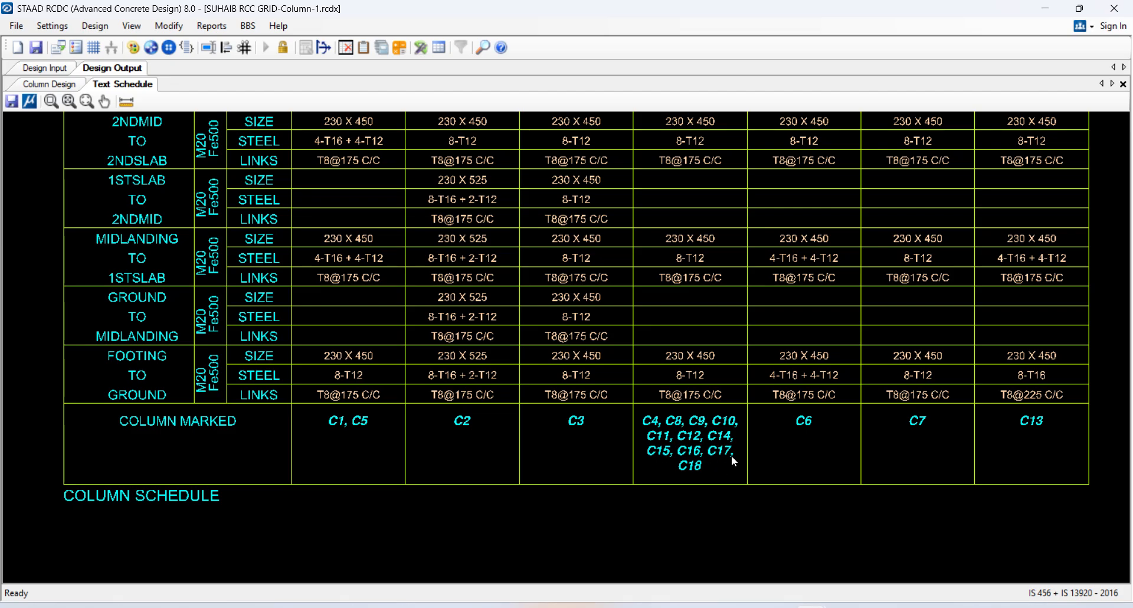
left_click(819, 562)
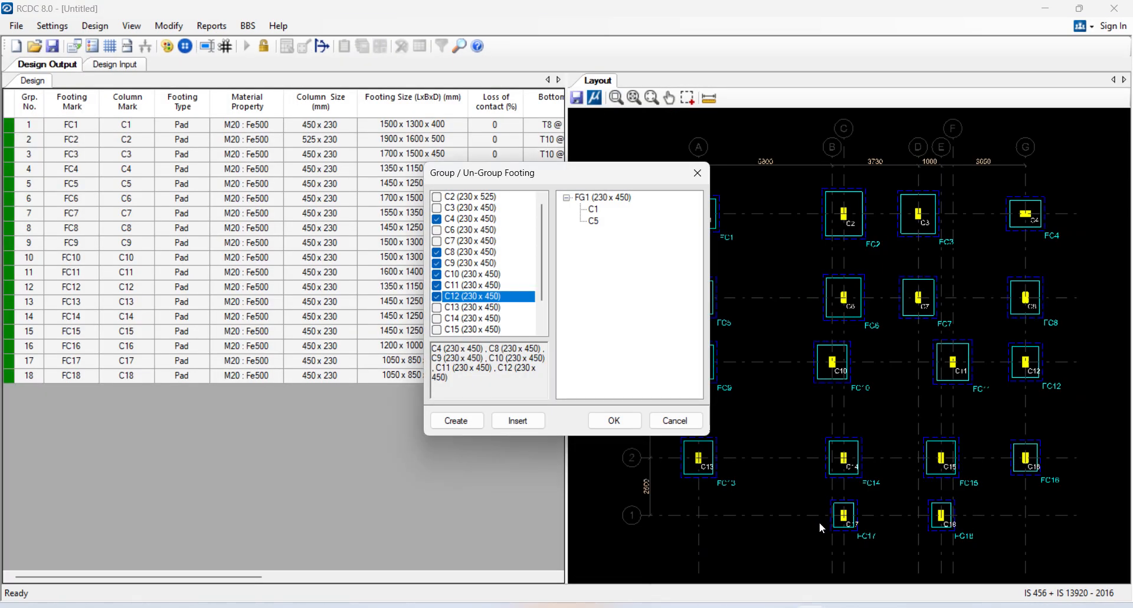
scroll(461, 328, "down", 1)
scroll(460, 328, "down", 1)
left_click(470, 297)
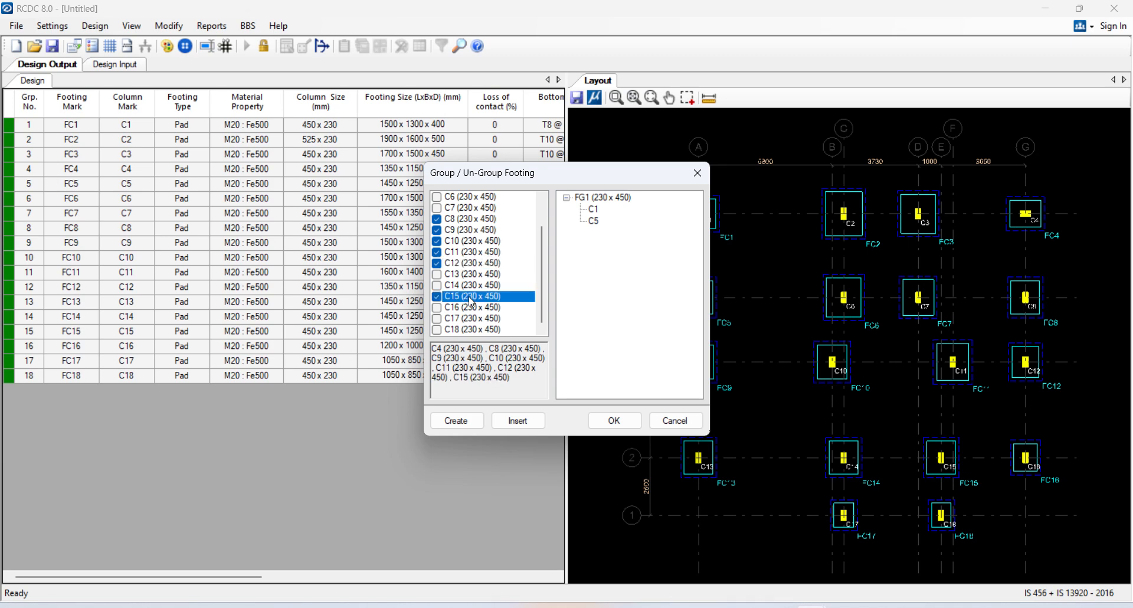
left_click(469, 287)
left_click(471, 297)
left_click(466, 295)
left_click(470, 296)
- Consult the column schedule again, add C16, C17 and C18 to the selection and create the second footing group
left_click(723, 561)
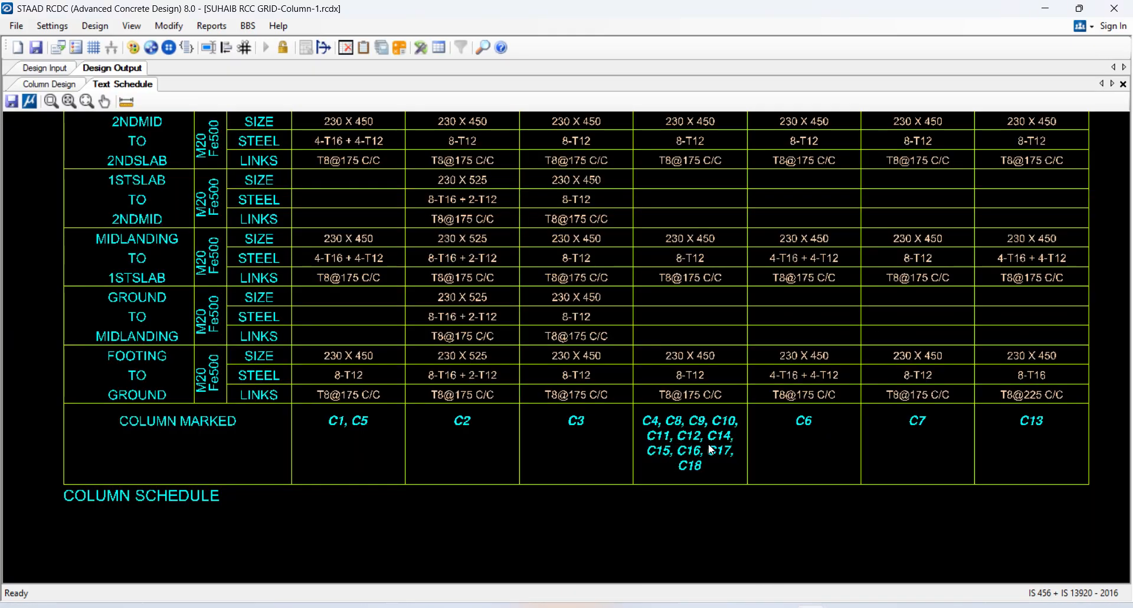
mouse_move(811, 607)
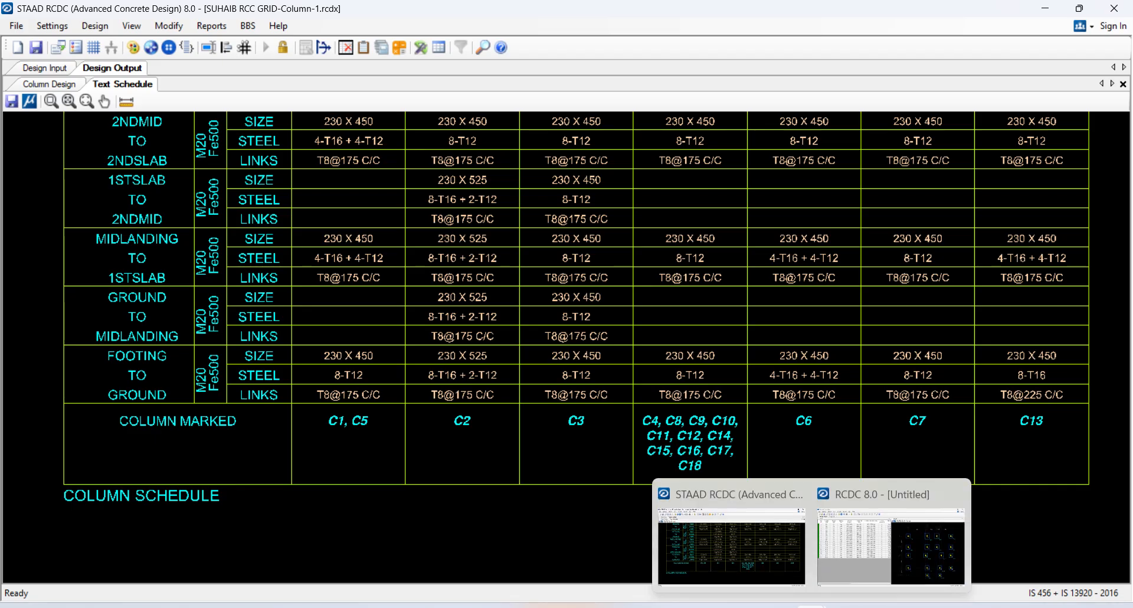
left_click(869, 549)
left_click(463, 296)
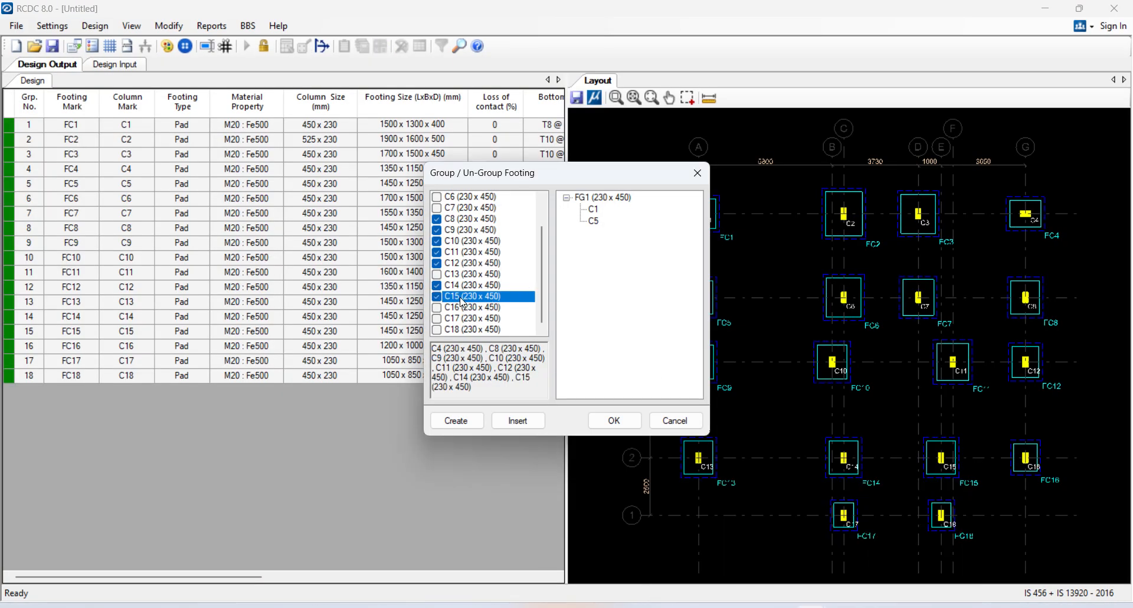
left_click(463, 307)
left_click(465, 318)
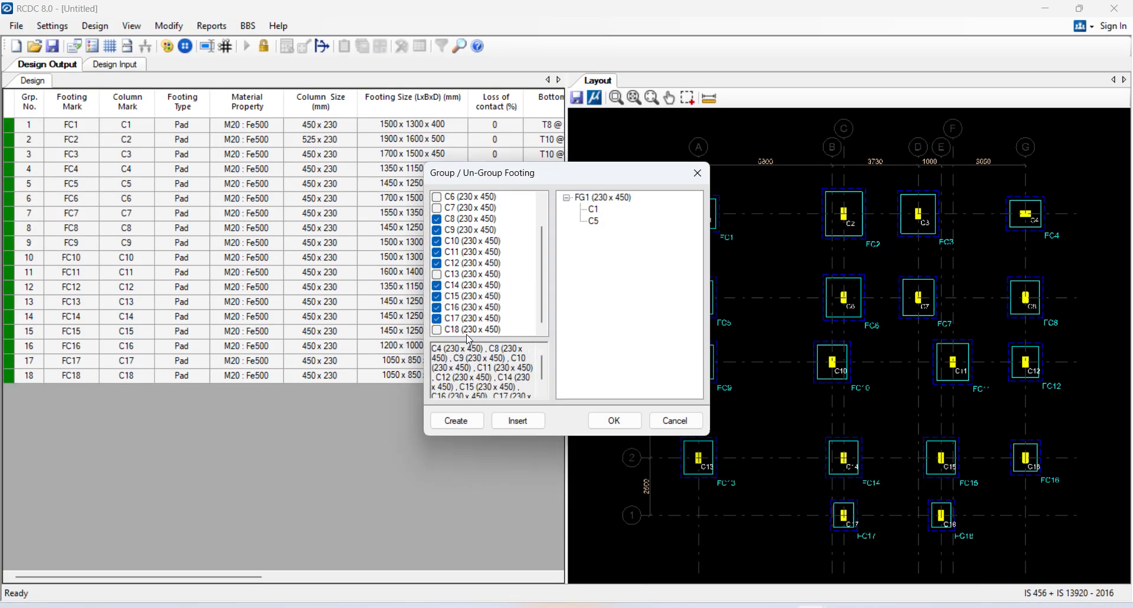
left_click(470, 329)
left_click(456, 420)
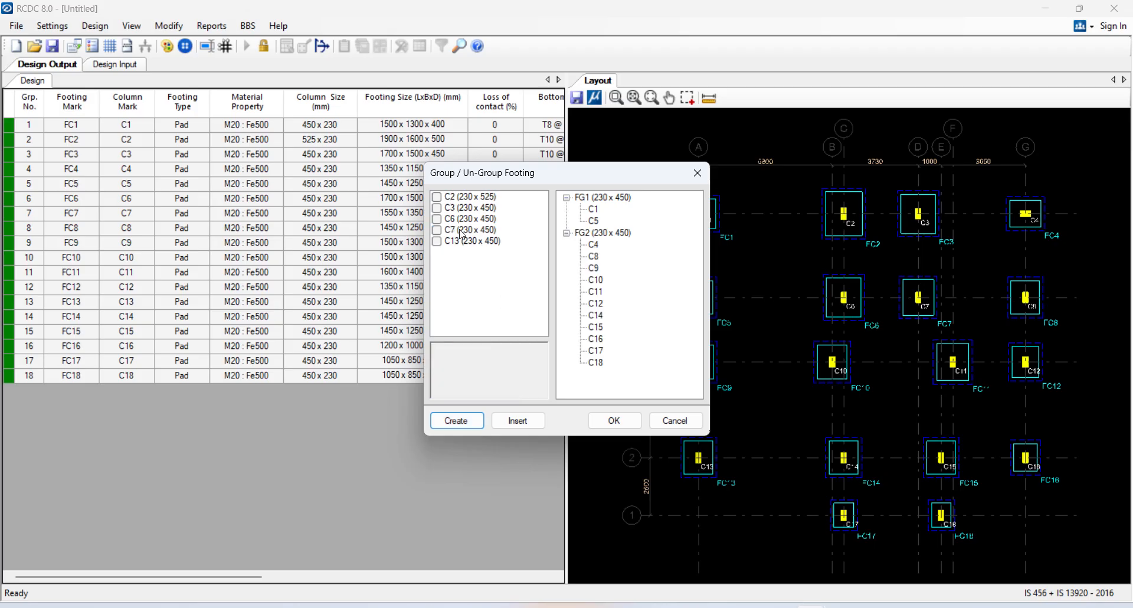
- Check the remaining columns against the column schedule, leave them ungrouped and apply the footing grouping
left_click(460, 197)
left_click(449, 199)
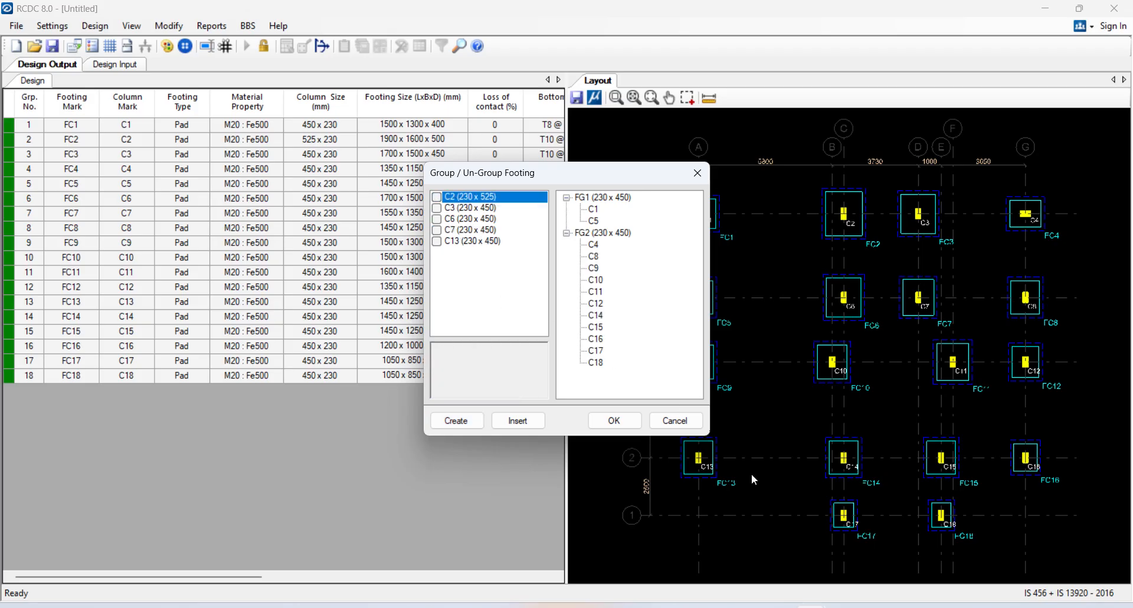
left_click(758, 564)
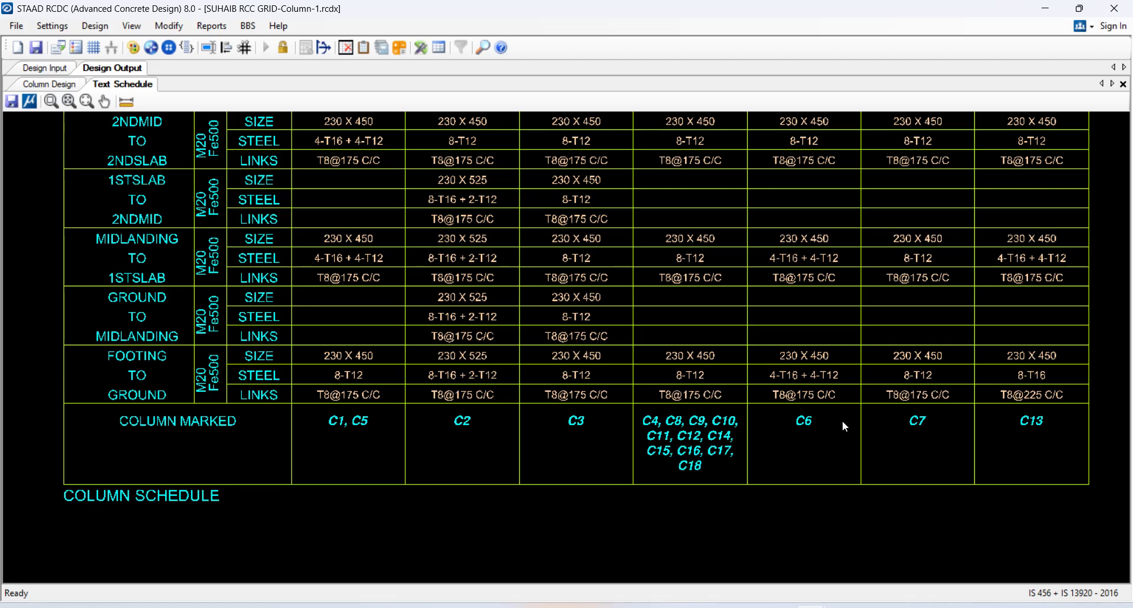
mouse_move(816, 559)
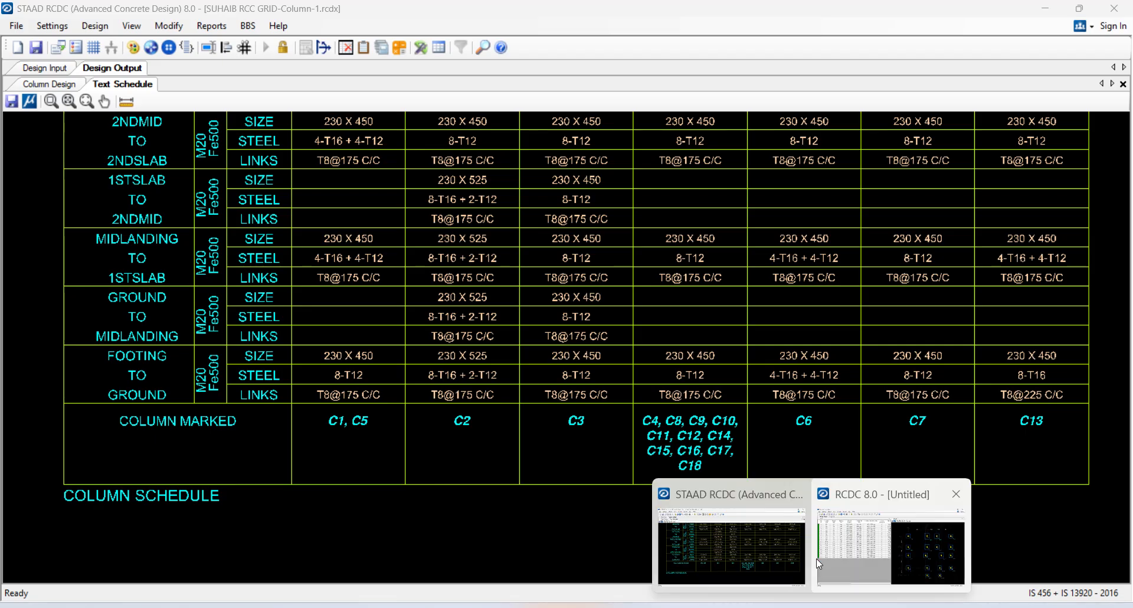
left_click(880, 562)
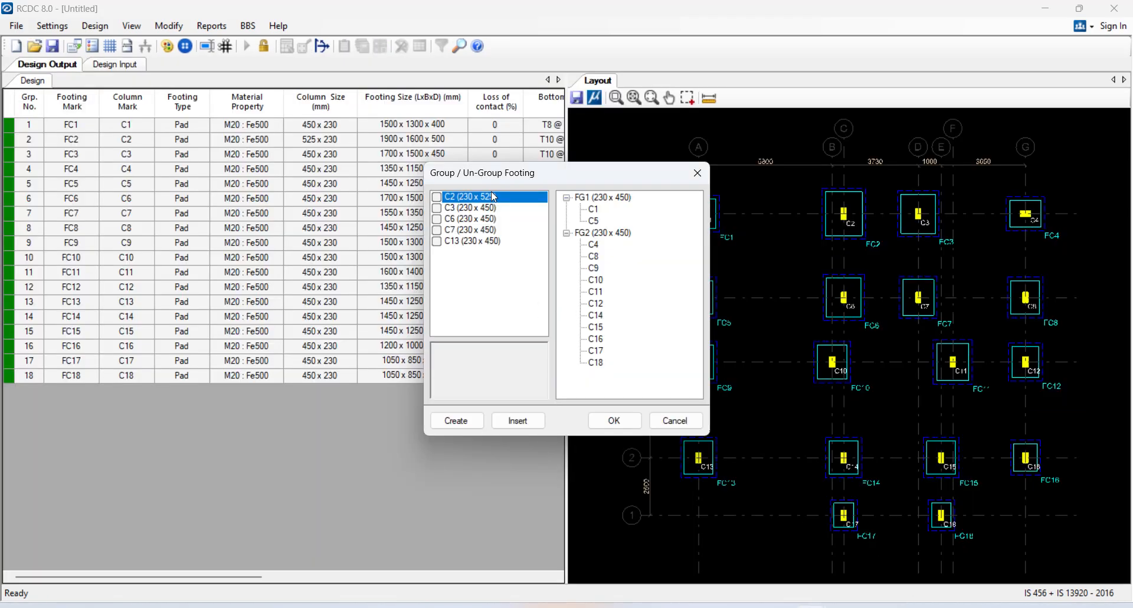
left_click(615, 420)
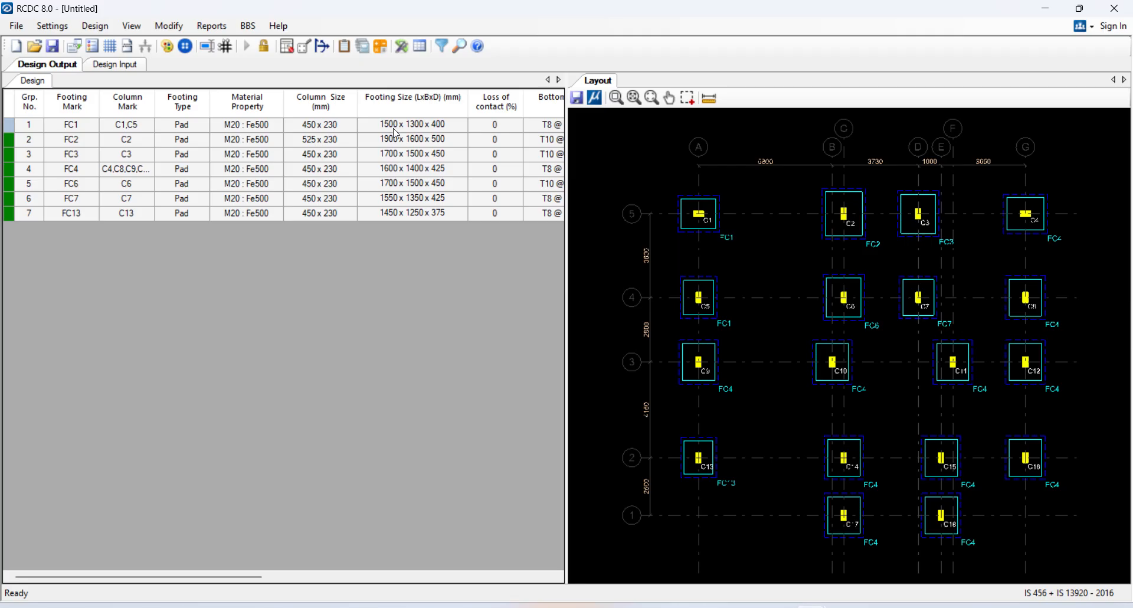
- Open the design of footing FC1 and set its width B to 1350 mm
right_click(418, 130)
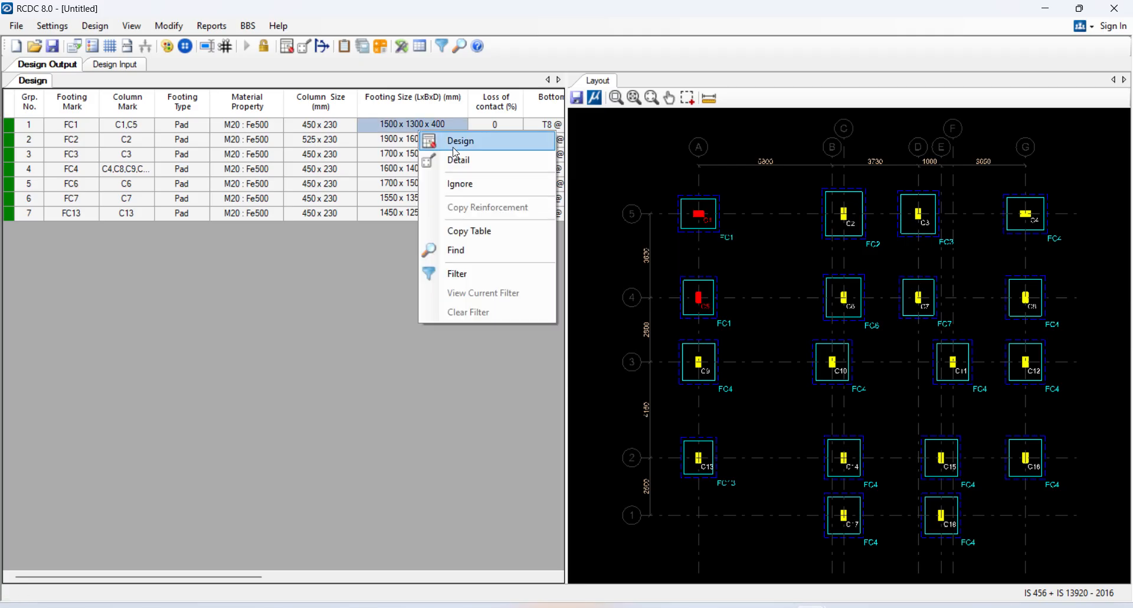
left_click(455, 146)
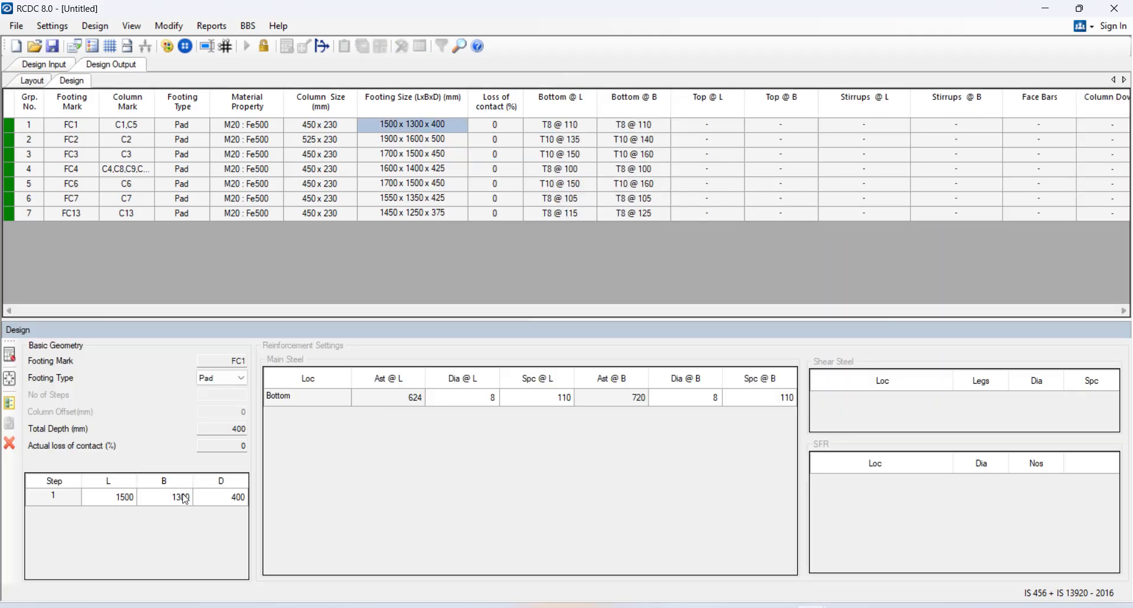
left_click(185, 497)
type("1350")
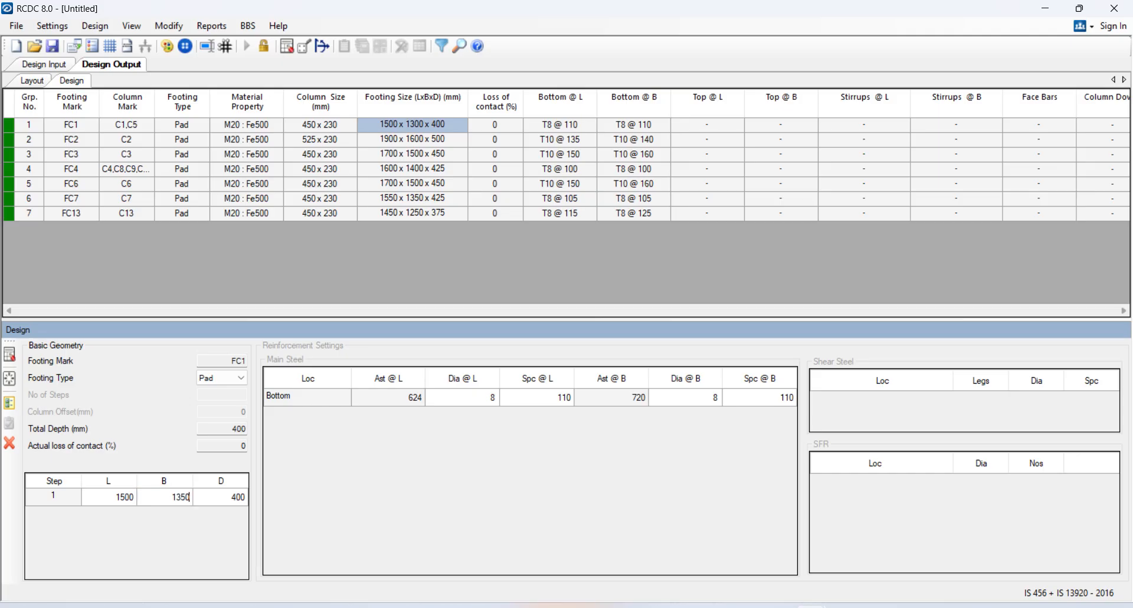
- Redesign footing FC1 with a depth of 450 mm and accept the result
left_click(213, 496)
type("450")
left_click(9, 378)
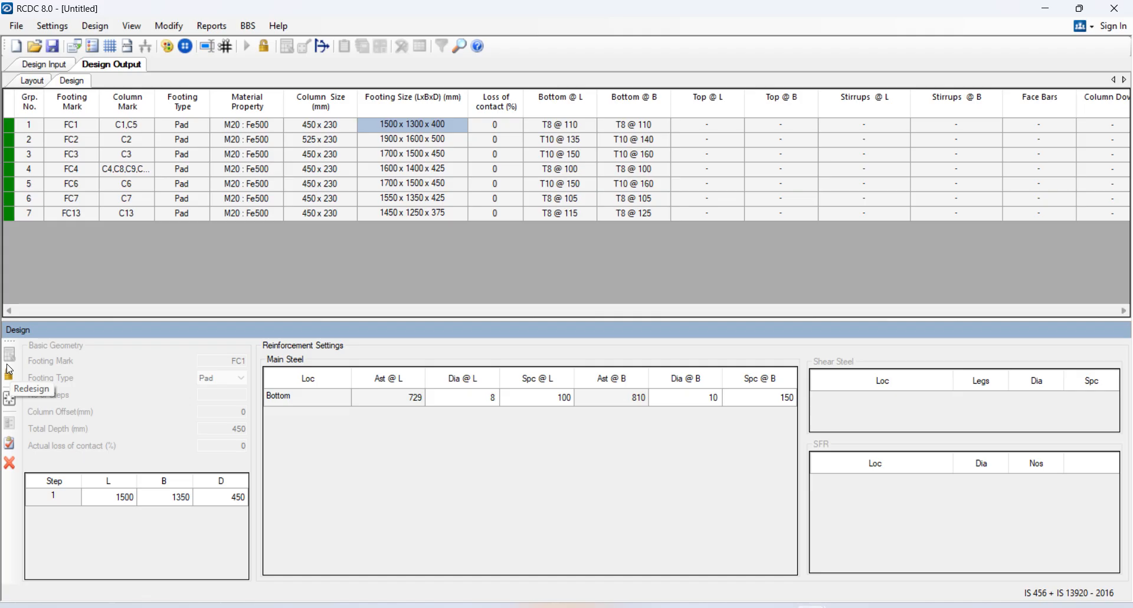
left_click(9, 450)
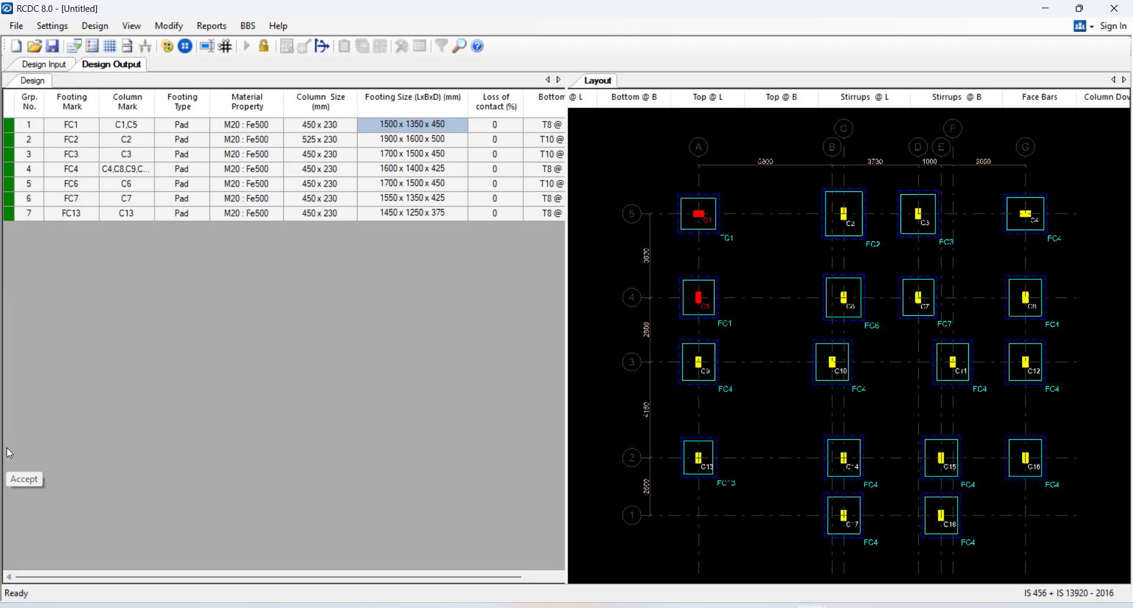
- Open footing FC2 for design and set its length to 1950 mm and width to 1650 mm
left_click(410, 144)
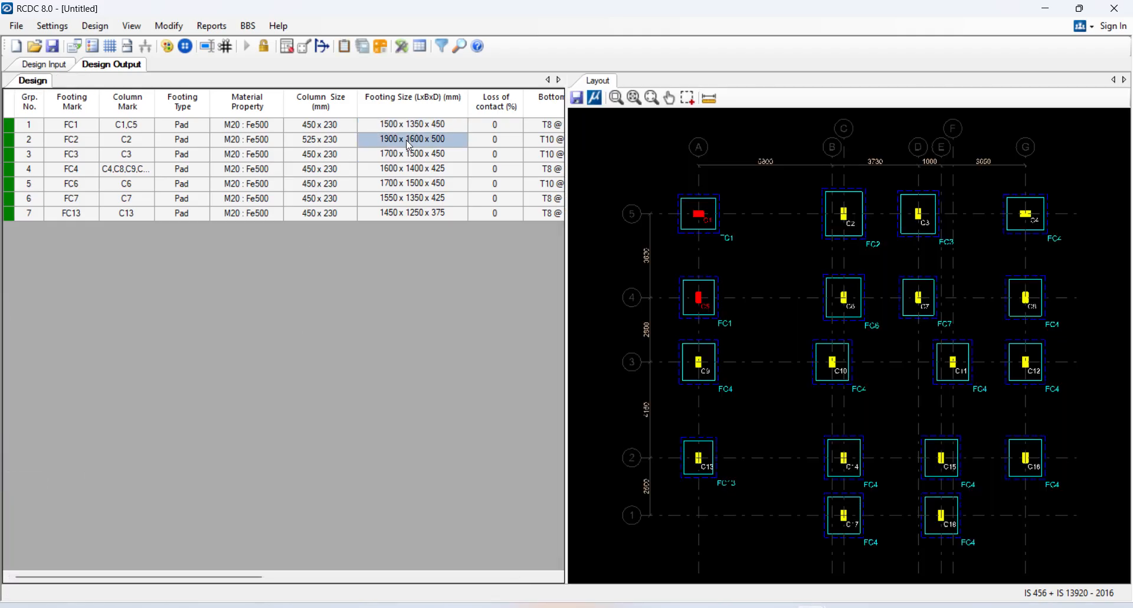
right_click(409, 144)
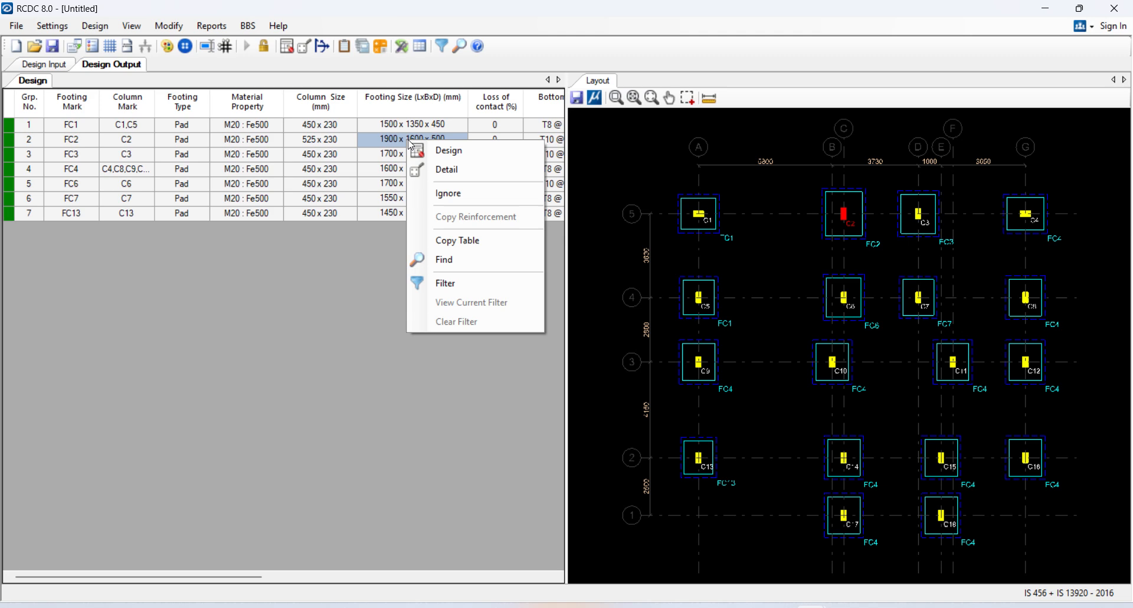
left_click(457, 155)
left_click(127, 495)
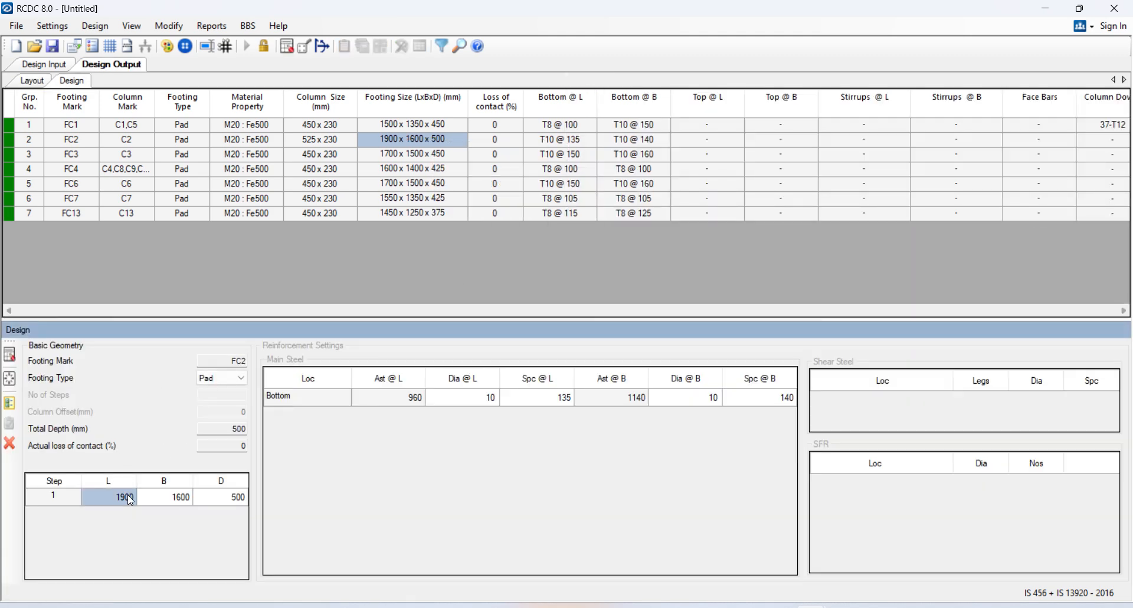
type("1950")
left_click(173, 498)
type("1650")
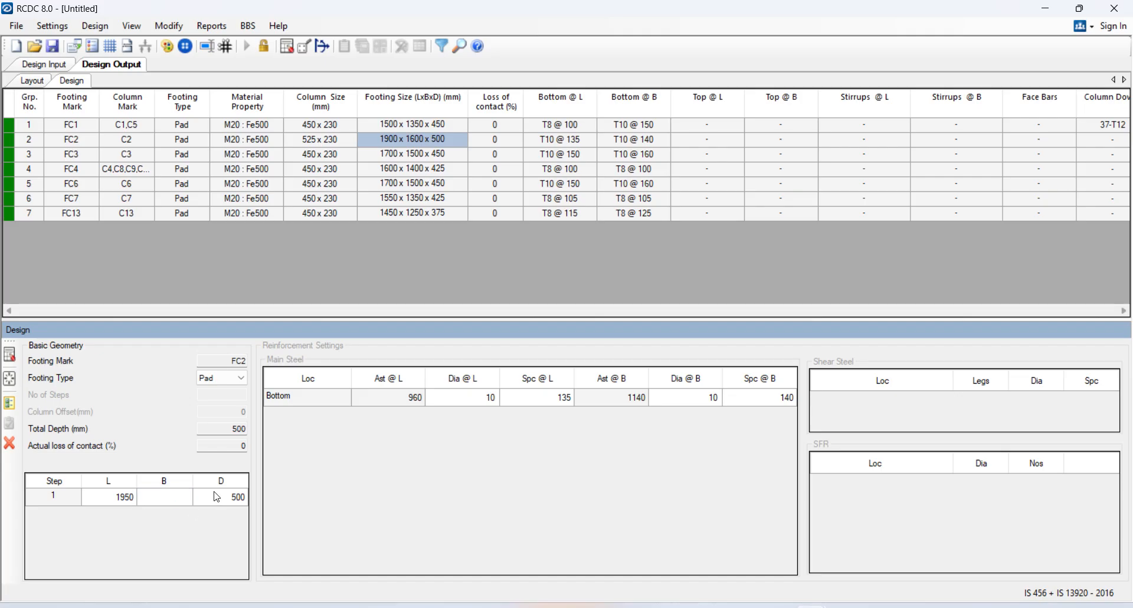
- Set footing FC2's depth to 525 mm, then redesign it and accept the result
left_click(209, 495)
type("5")
key("BackSpace")
type("5")
key("BackSpace")
left_click(13, 357)
left_click(9, 354)
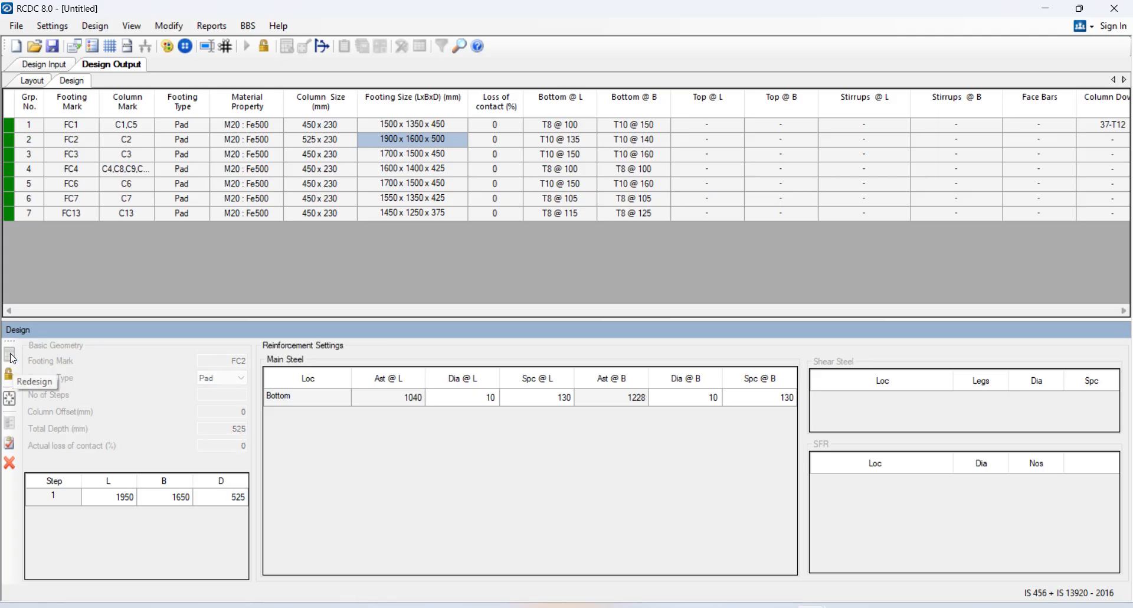
left_click(10, 443)
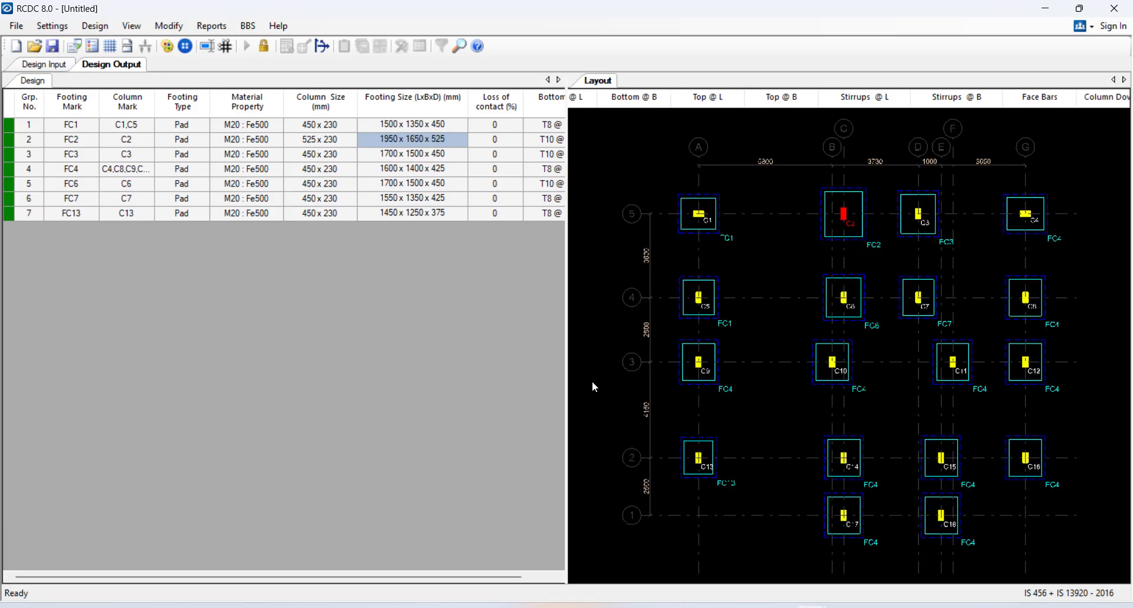
- Redesign footing FC3 with a length of 1650 mm and accept the result
left_click(426, 161)
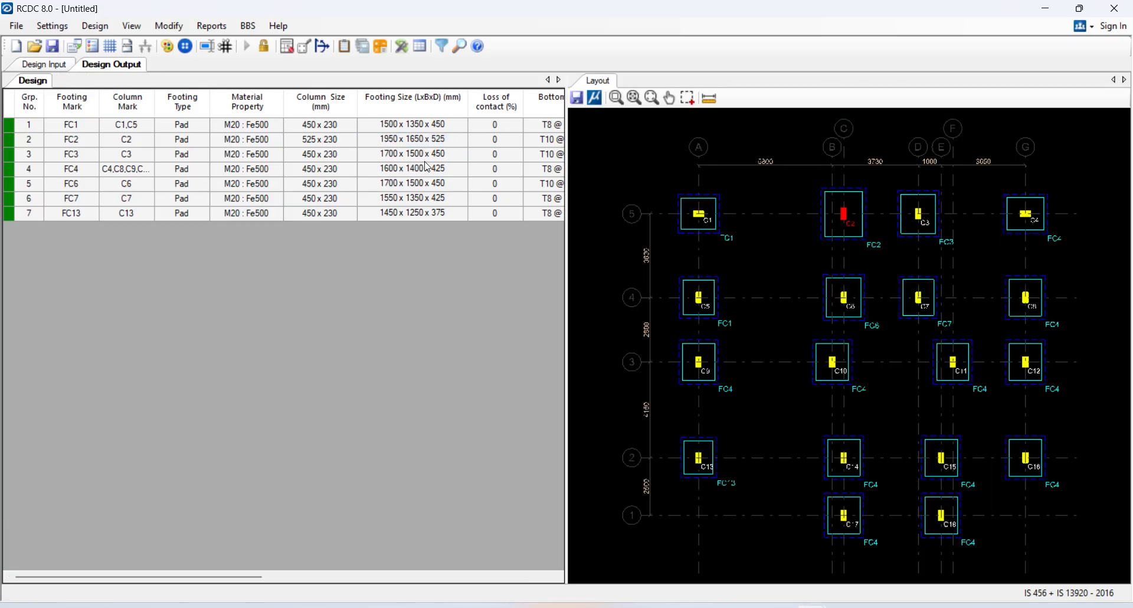
left_click(425, 159)
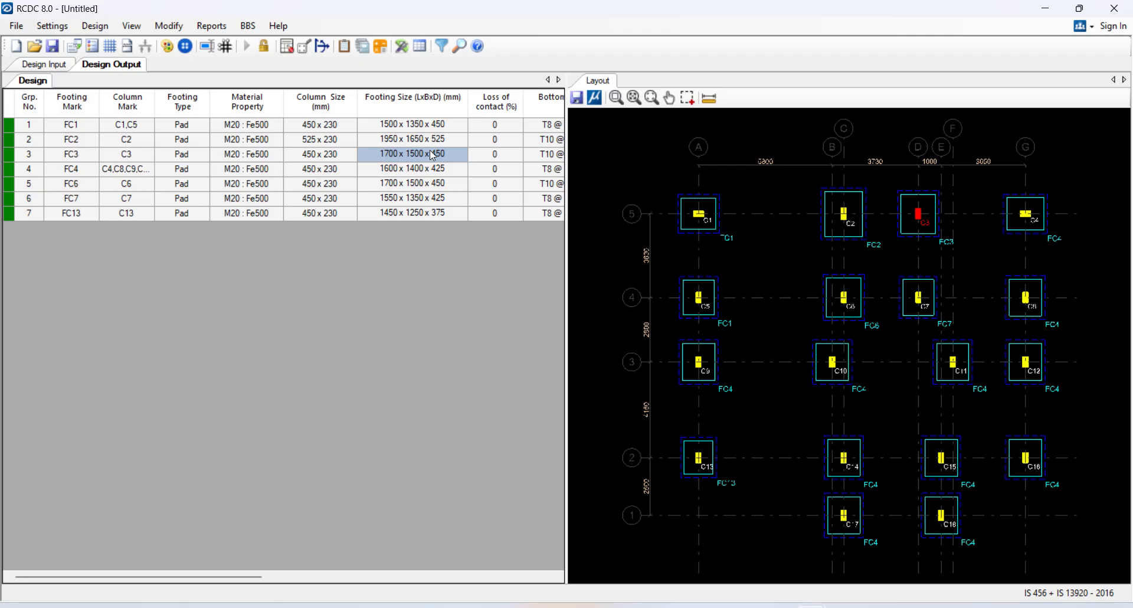
right_click(430, 150)
left_click(471, 157)
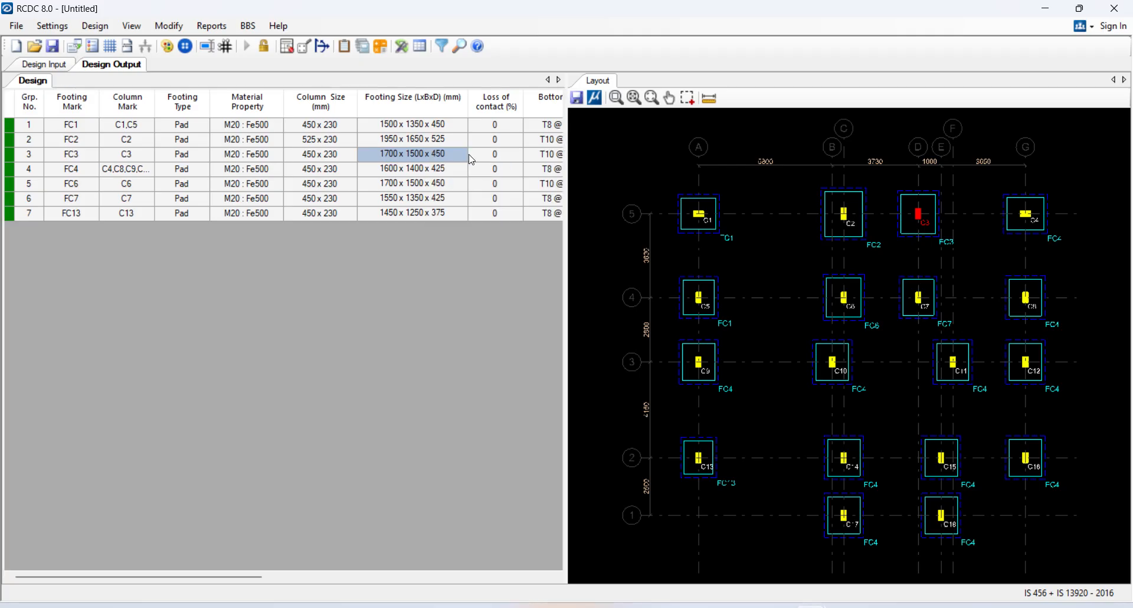
left_click(113, 500)
type("16")
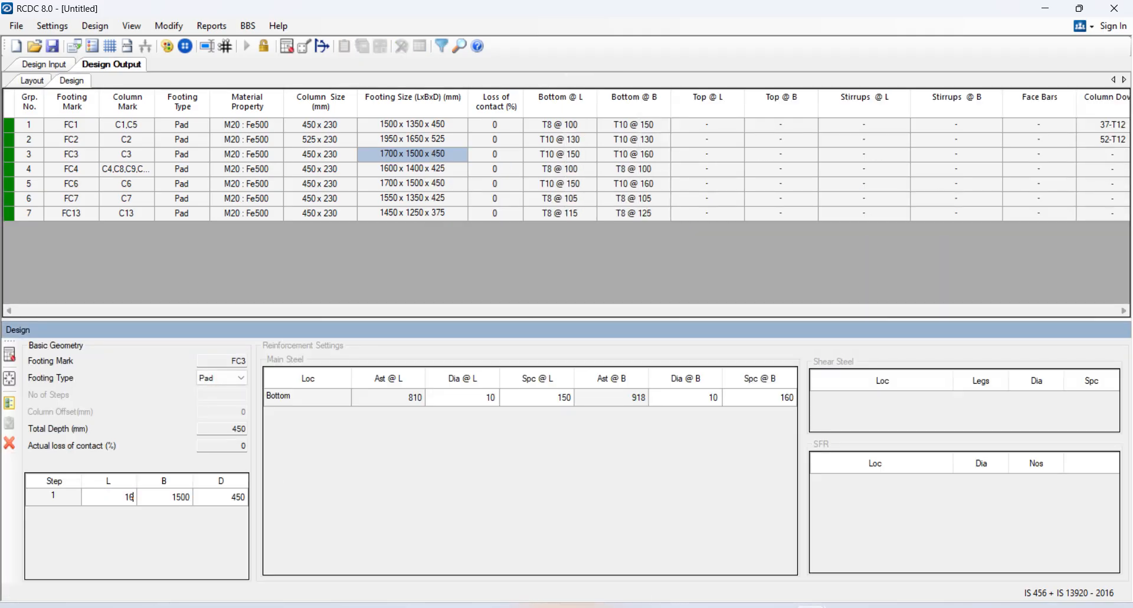
type("50")
key("Tab")
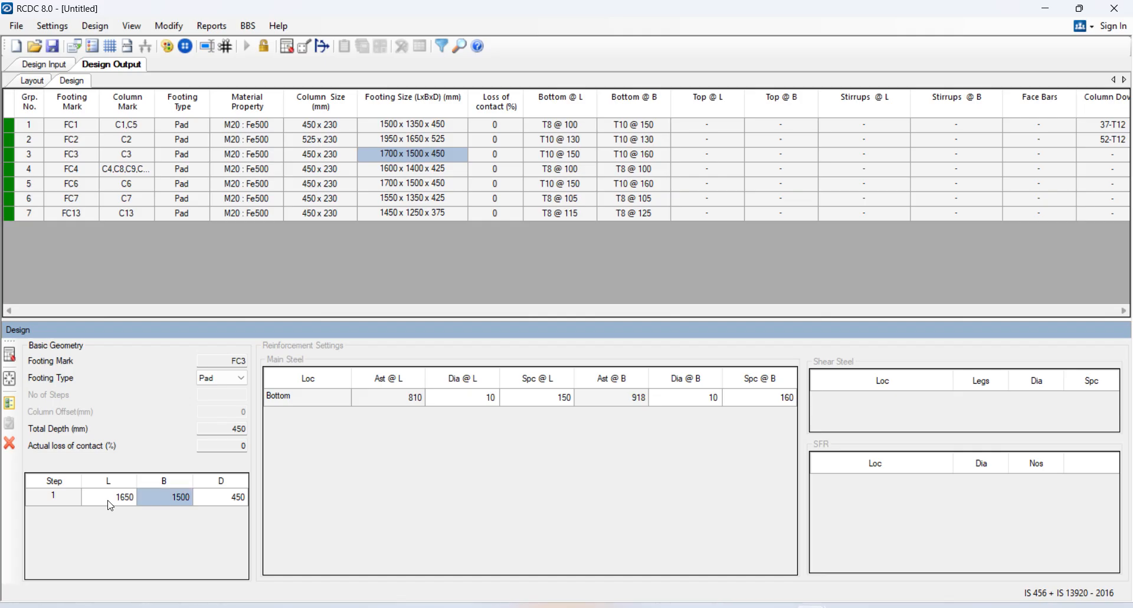
left_click(10, 355)
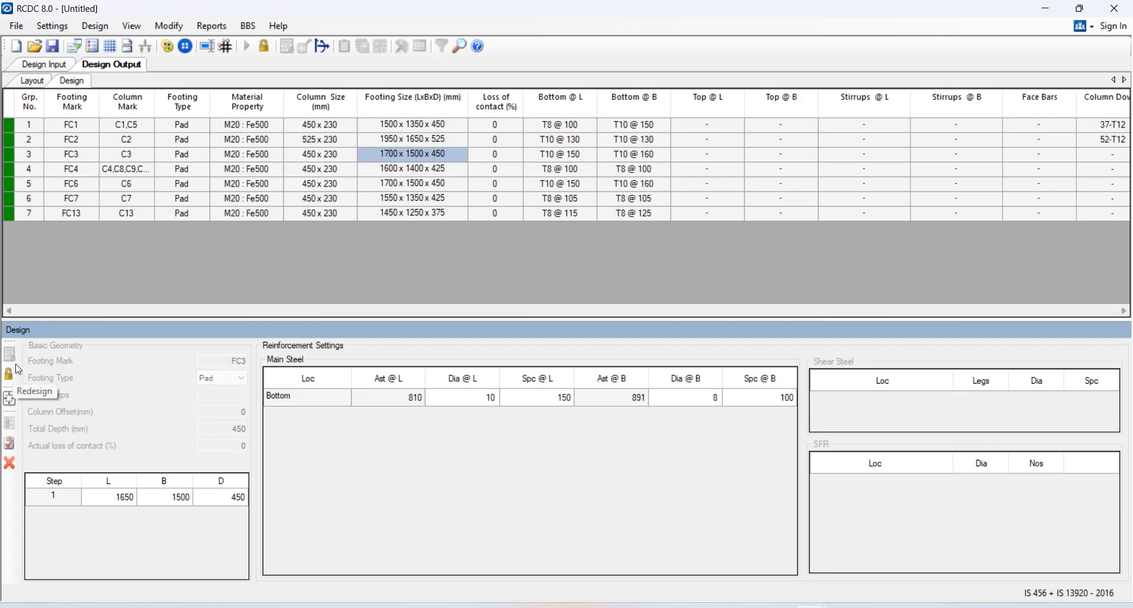
left_click(10, 443)
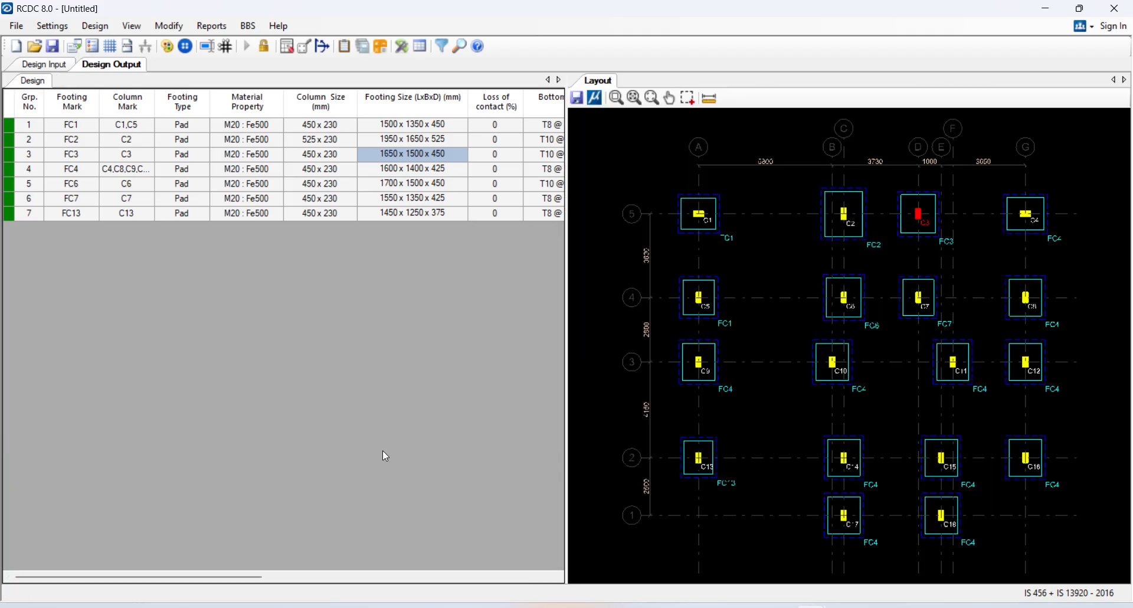
- Redesign footing FC3 with a length of 1800 mm and accept the result
left_click(430, 156)
right_click(429, 157)
left_click(457, 179)
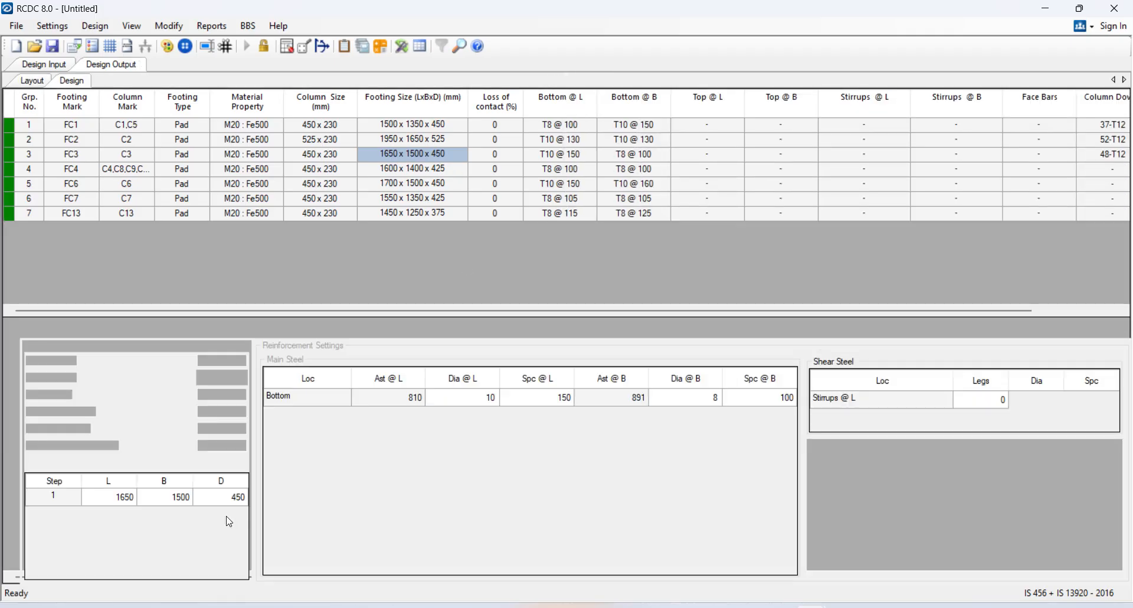
left_click(119, 497)
type("8")
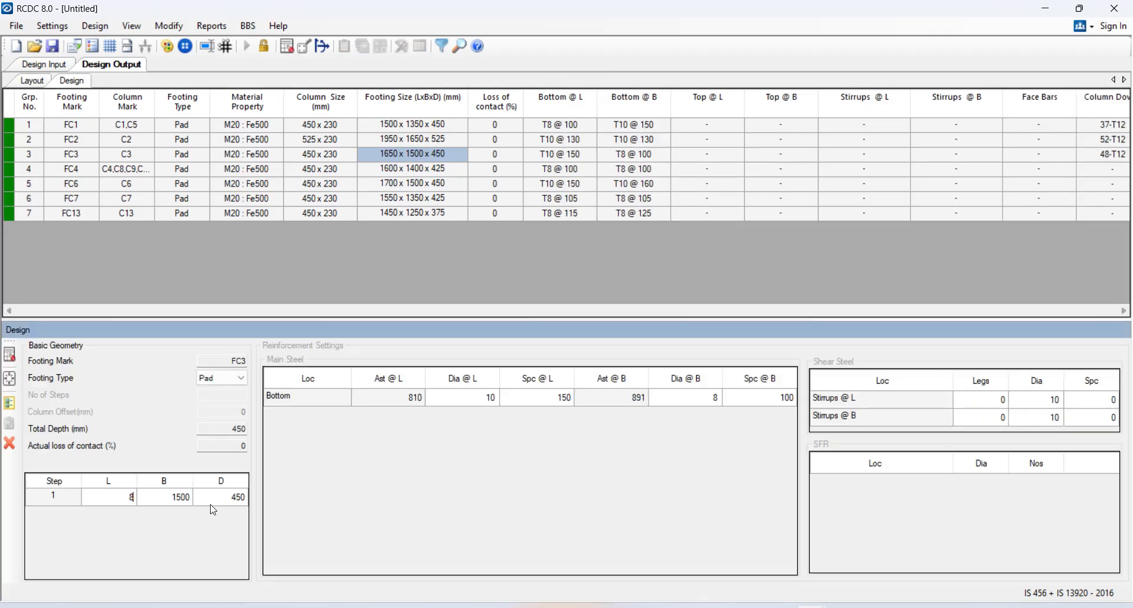
key("BackSpace")
type("1800")
left_click(10, 356)
left_click(9, 443)
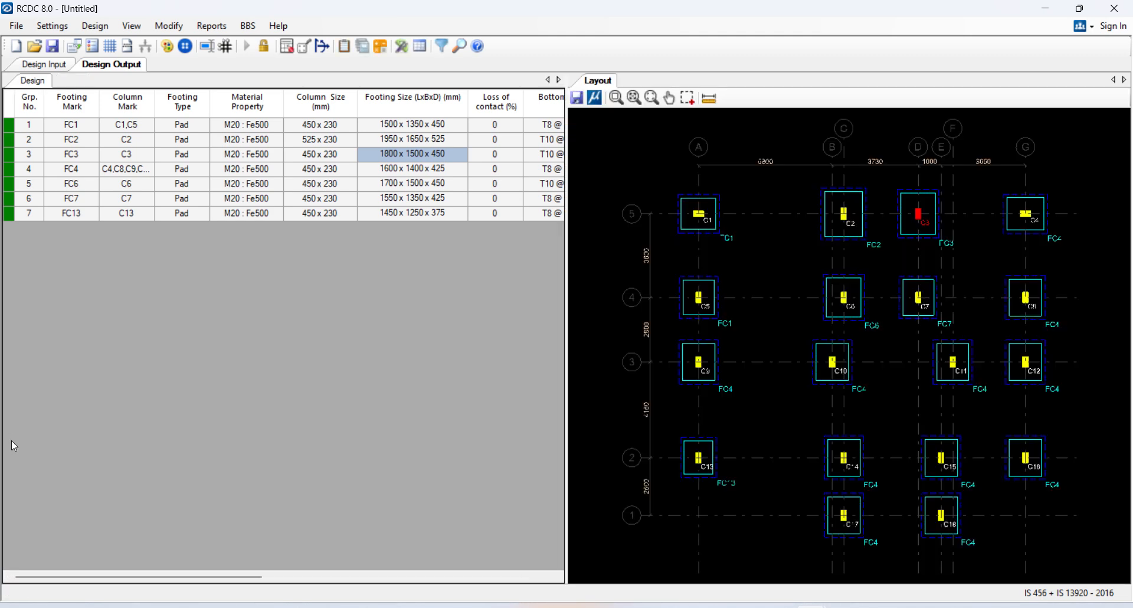
- Open footing FC4 for design and set its length to 1650 mm and width to 1500 mm
left_click(417, 170)
right_click(417, 171)
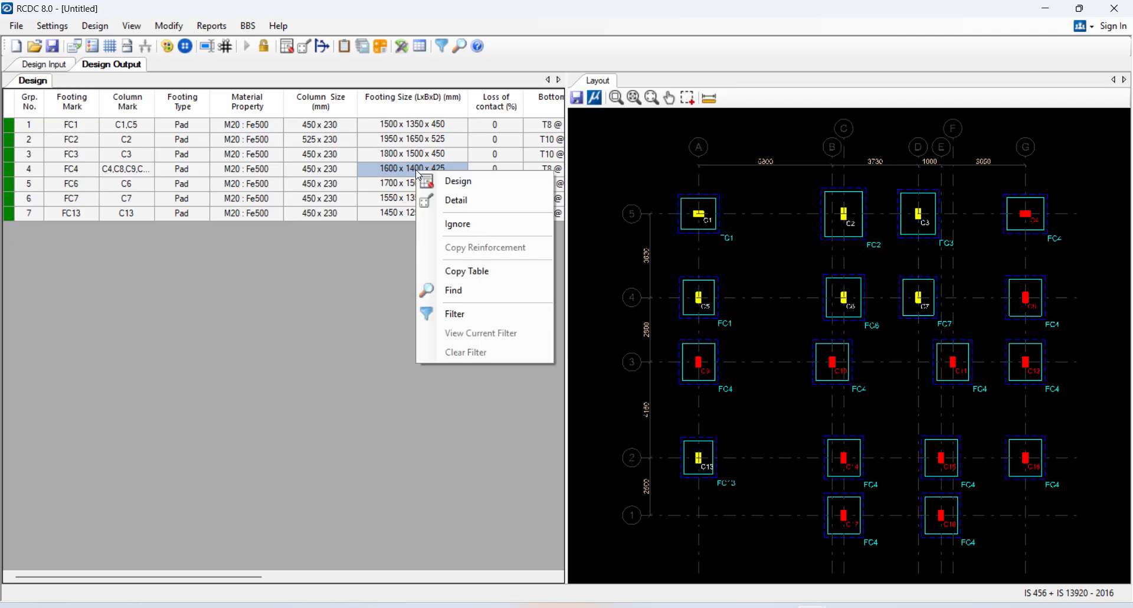
left_click(428, 180)
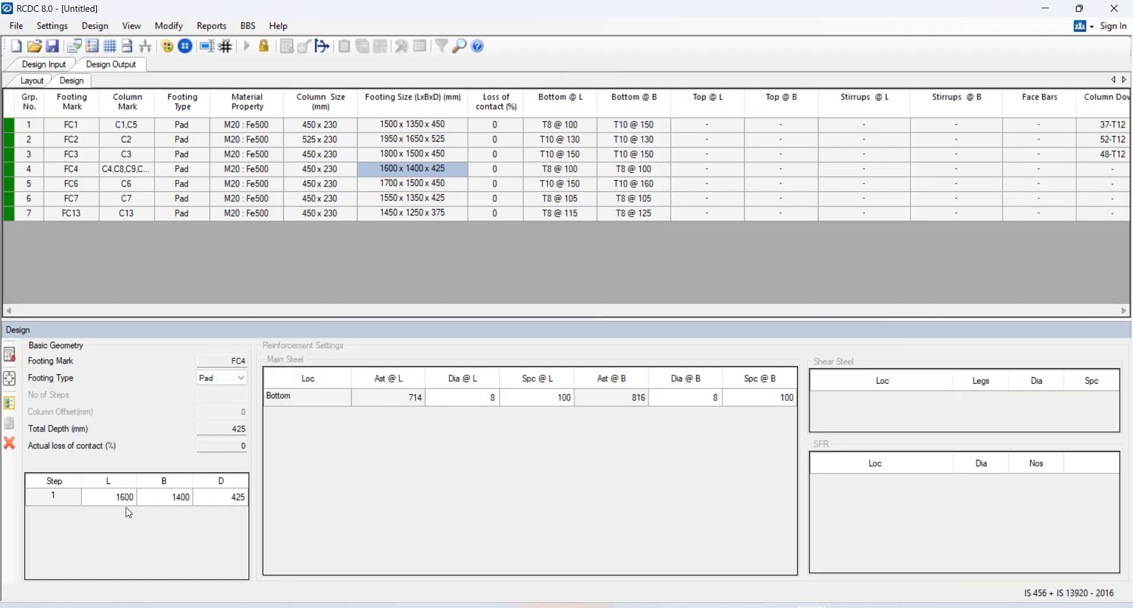
left_click(125, 498)
type("1650")
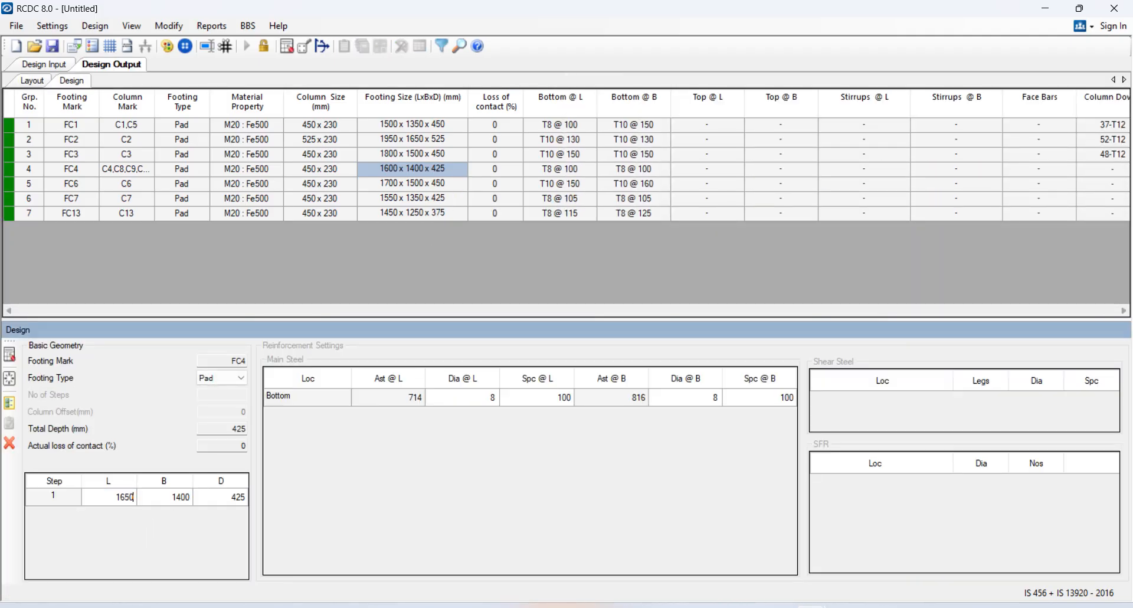
key("Tab")
type("1500")
key("Tab")
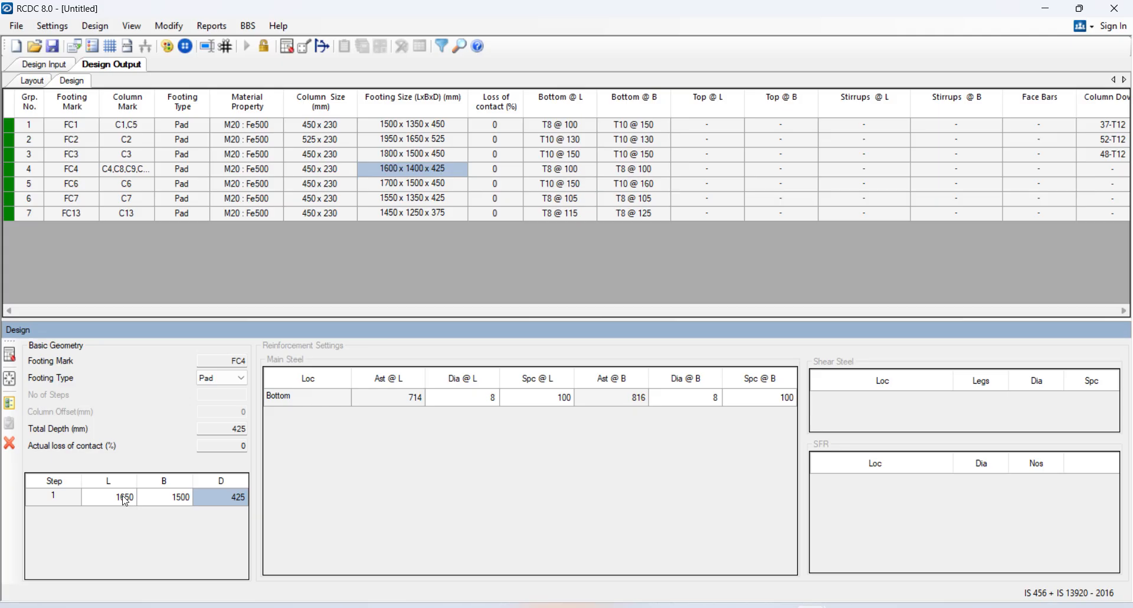
- Redesign footing FC4 with a depth of 450 mm and accept the result
type("50")
key("BackSpace")
key("BackSpace")
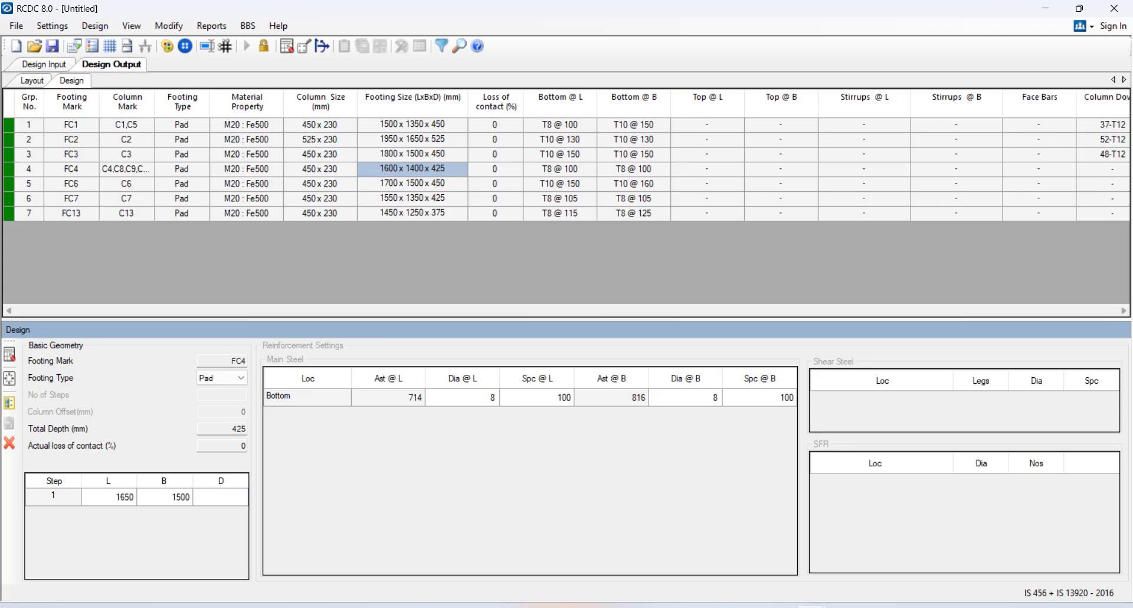
type("450")
left_click(10, 355)
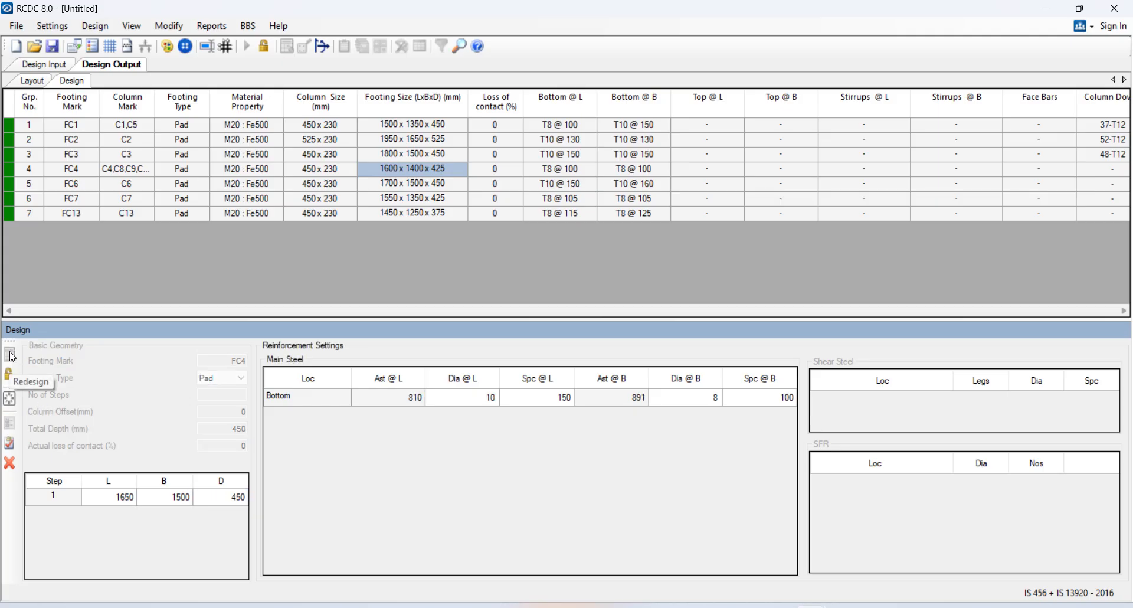
left_click(10, 443)
- Redesign footing FC6 with a length of 1800 mm and accept the result
left_click(384, 184)
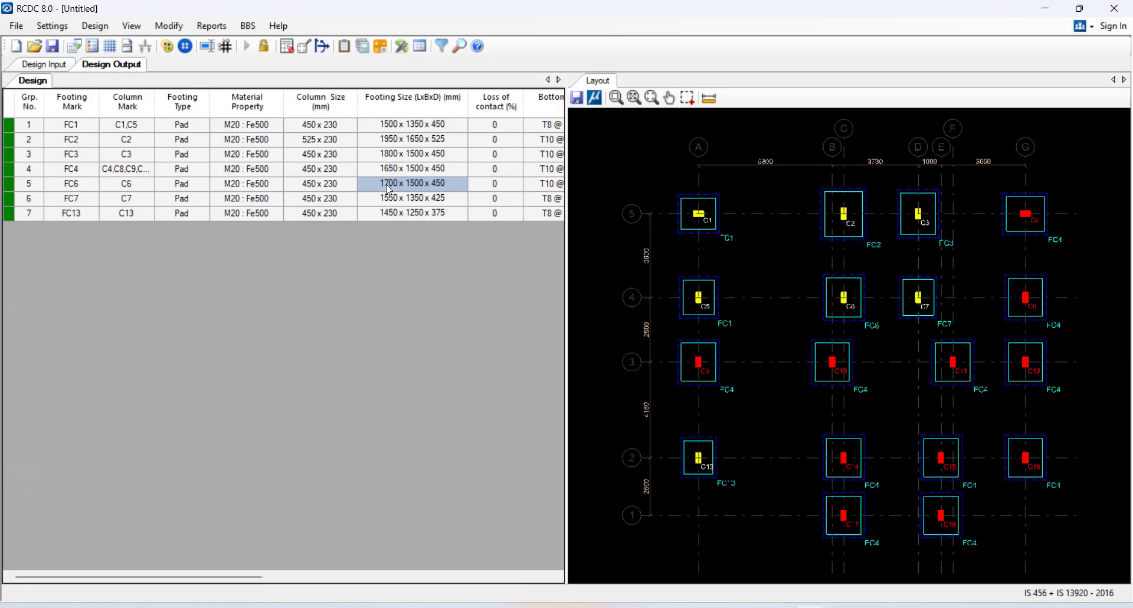
right_click(387, 184)
left_click(420, 196)
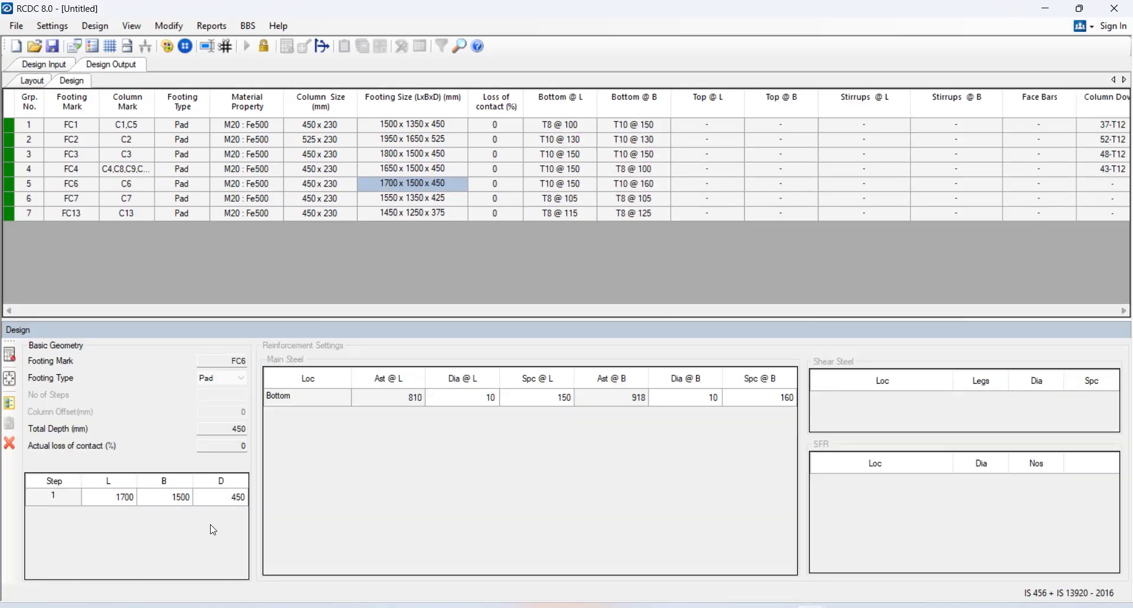
left_click(127, 498)
type("1")
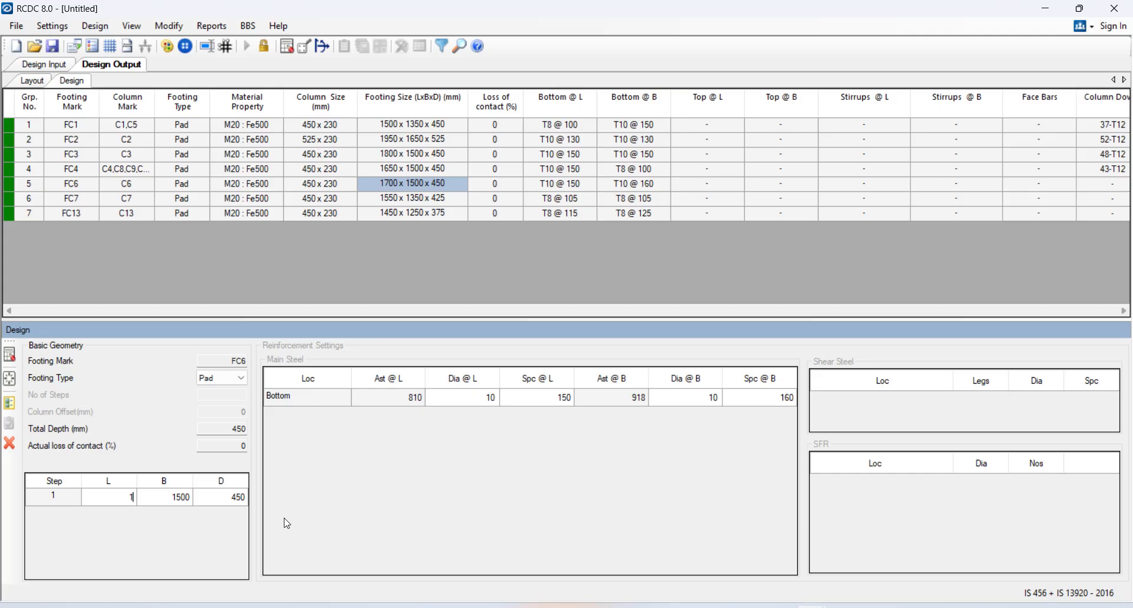
type("800")
key("Tab")
key("Tab")
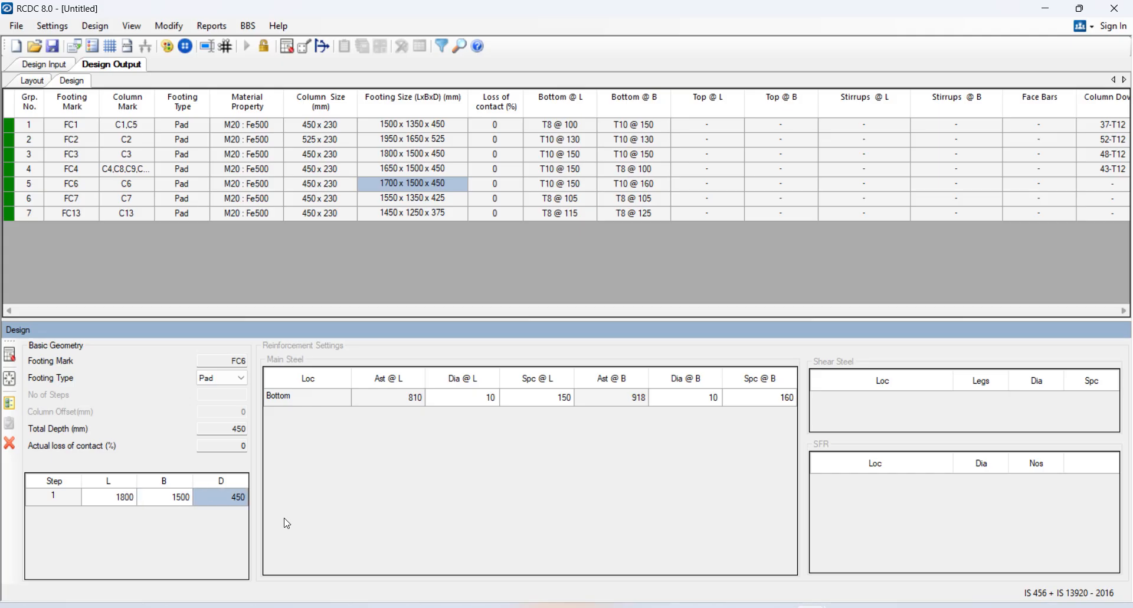
left_click(9, 355)
left_click(8, 446)
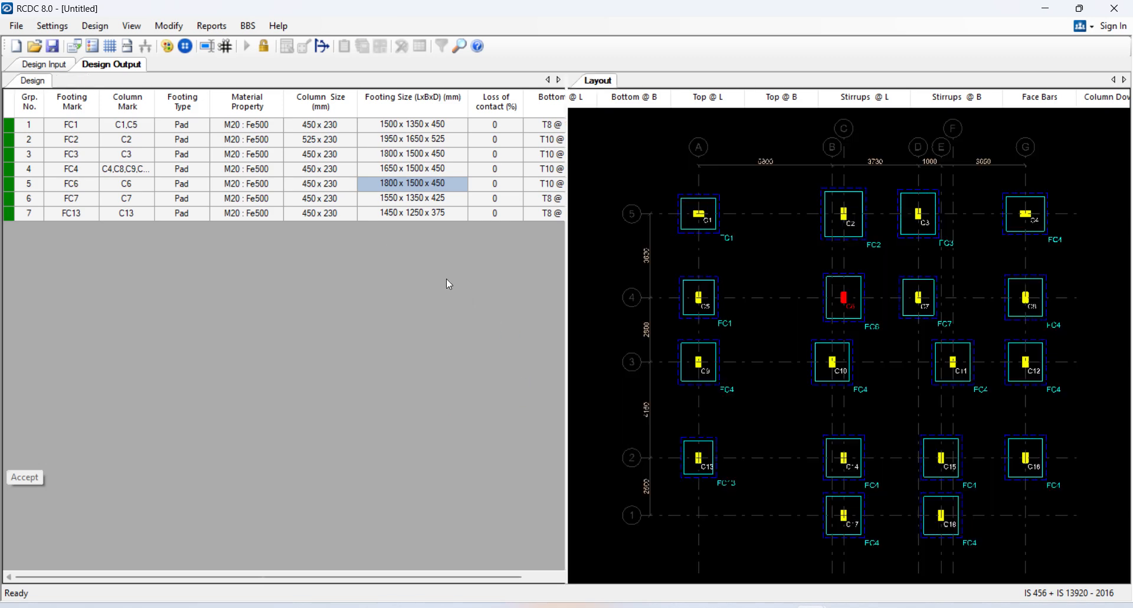
- Redesign footing FC7 with a length of 1650 mm and a depth of 450 mm, and accept the result
left_click(408, 199)
right_click(408, 200)
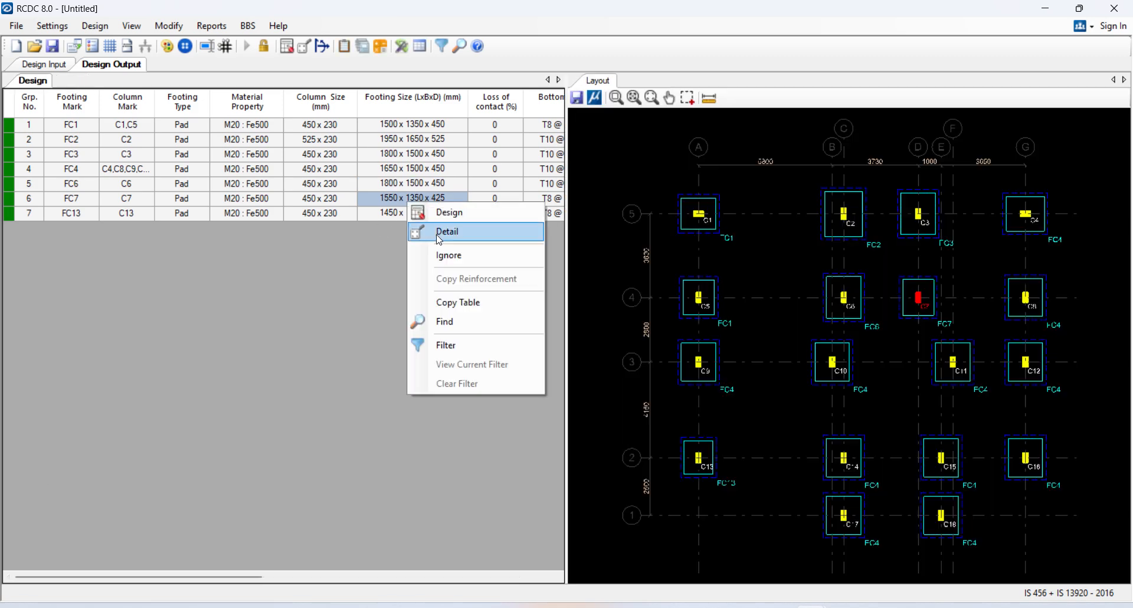
left_click(437, 213)
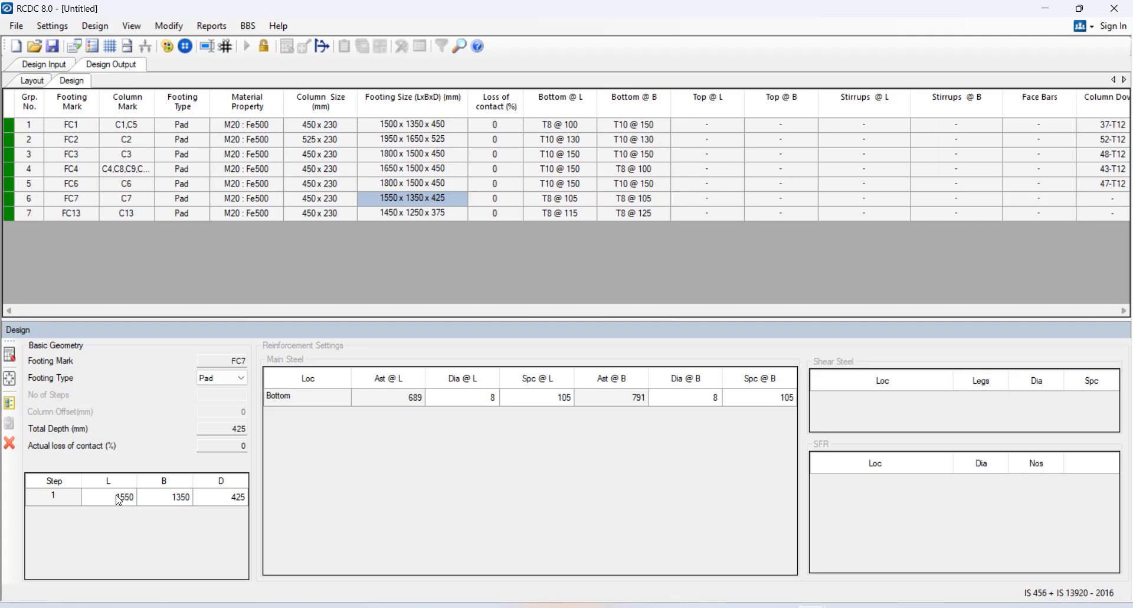
left_click(119, 501)
type("1650")
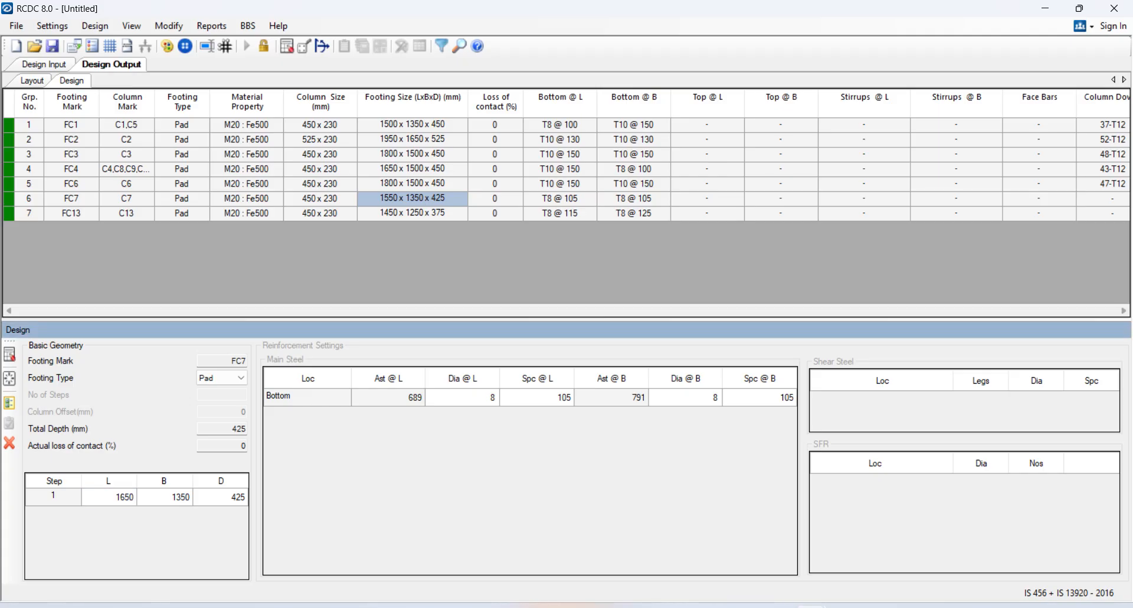
left_click(230, 502)
type("1")
type("450")
left_click(9, 354)
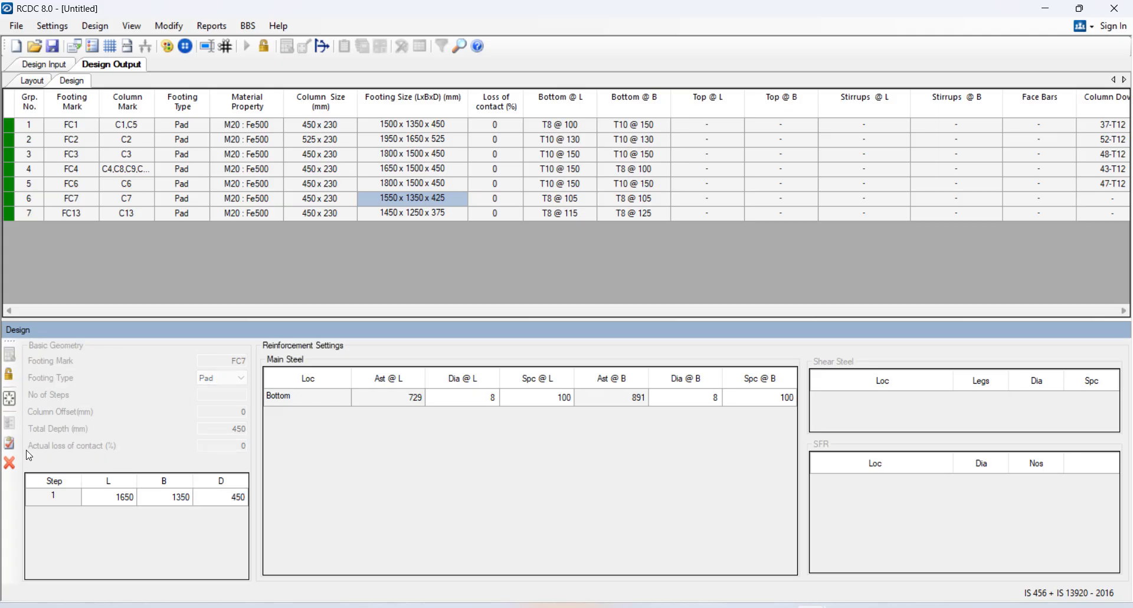
left_click(10, 443)
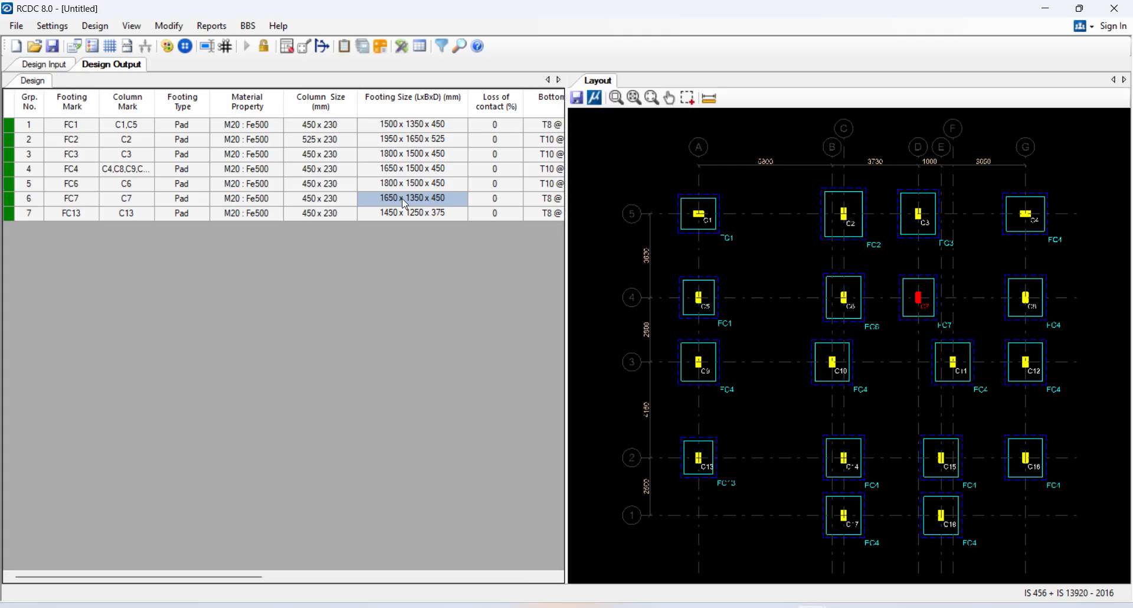
- Open footing FC13 for design and set its length to 1500 mm and width to 1350 mm
left_click(414, 213)
right_click(413, 216)
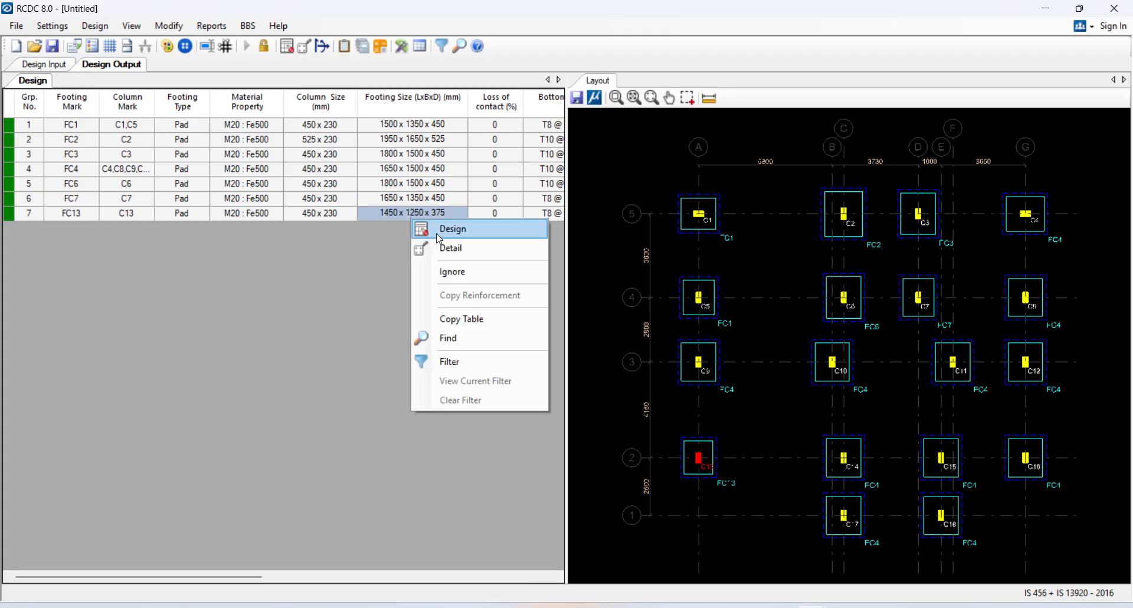
left_click(437, 232)
double_click(119, 498)
type("1")
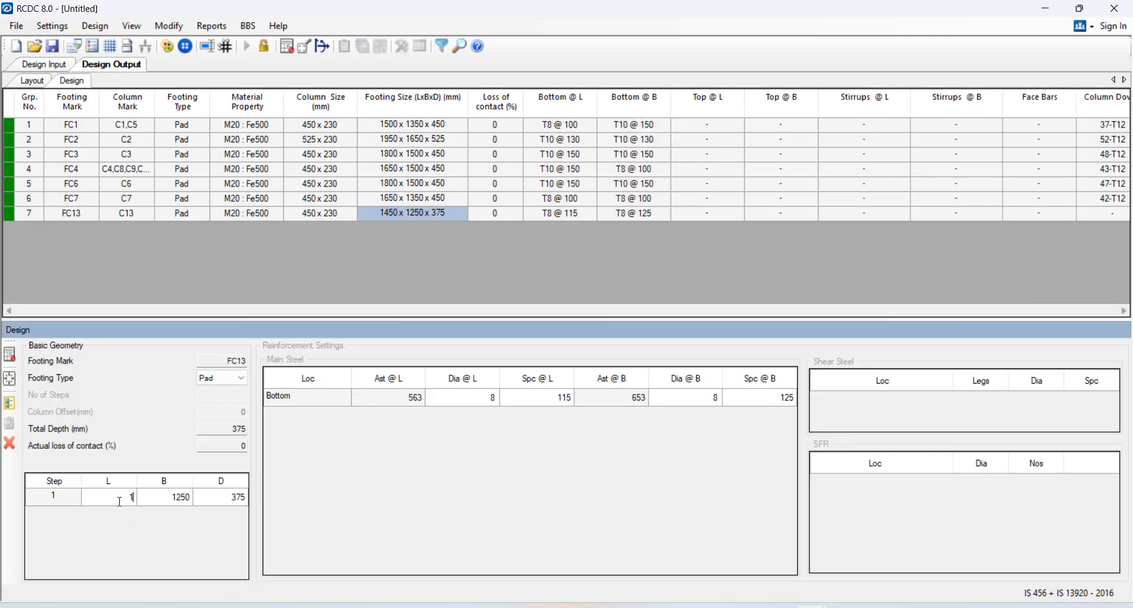
type("500")
key("Tab")
type("1350")
key("Tab")
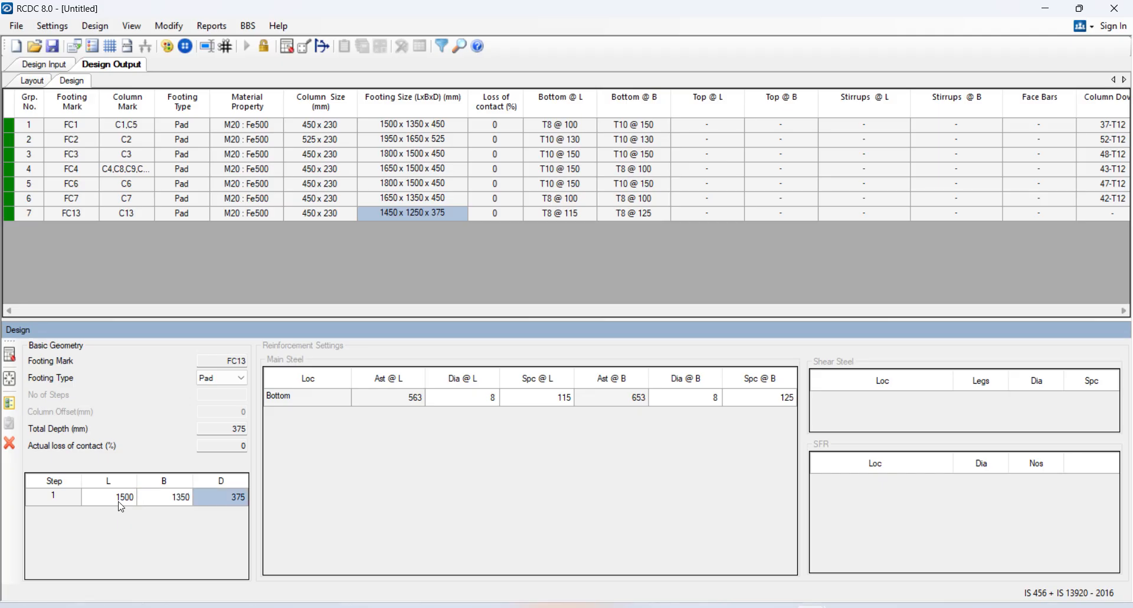
- Try redesigning footing FC13 with a depth of 380 mm and no shear reinforcement, and unlock its geometry for editing
type("380")
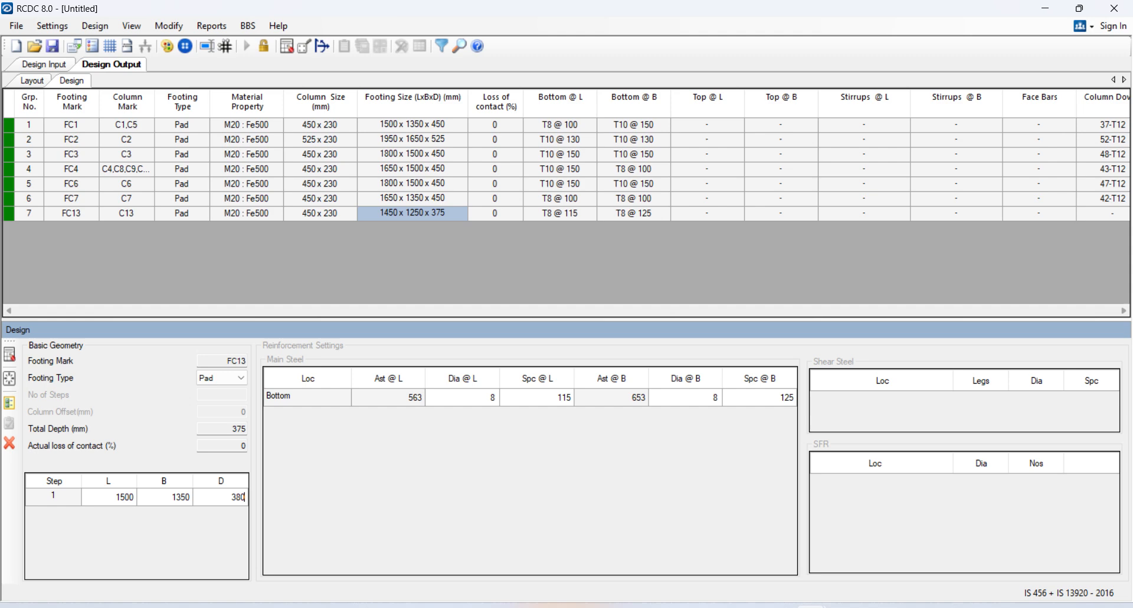
left_click(10, 354)
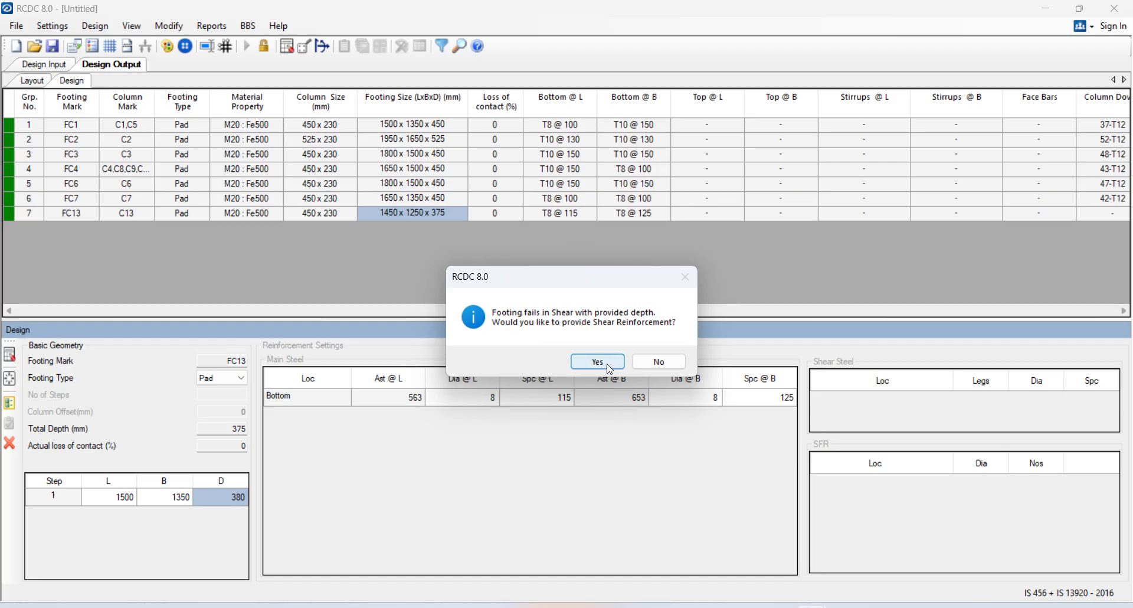
left_click(662, 363)
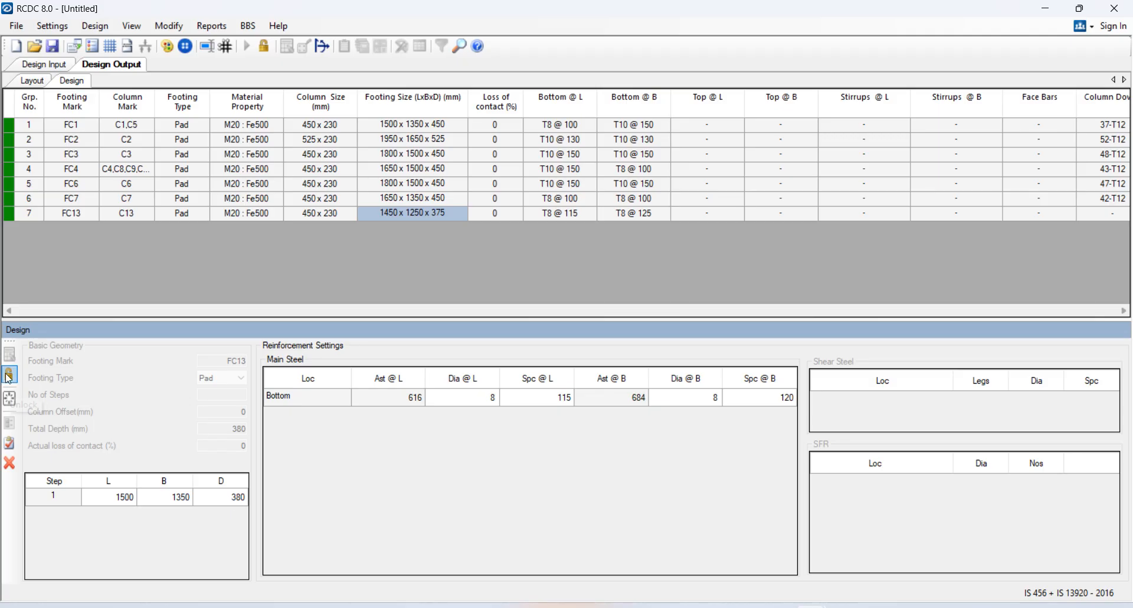
left_click(9, 398)
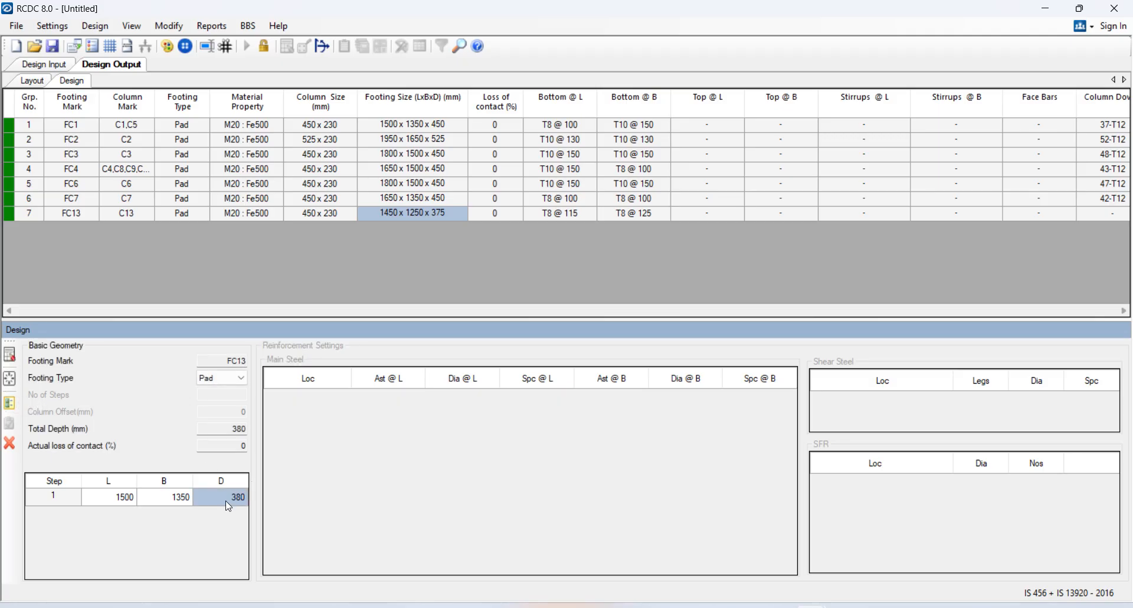
- Redesign footing FC13 with a depth of 450 mm and accept the result
type("450")
left_click(9, 354)
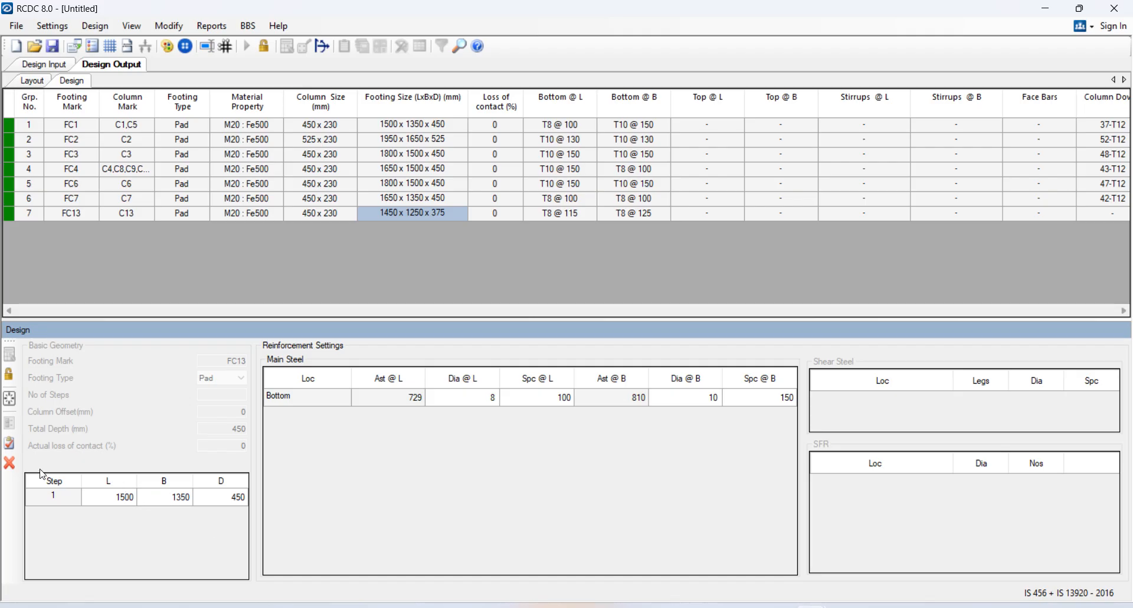
left_click(9, 443)
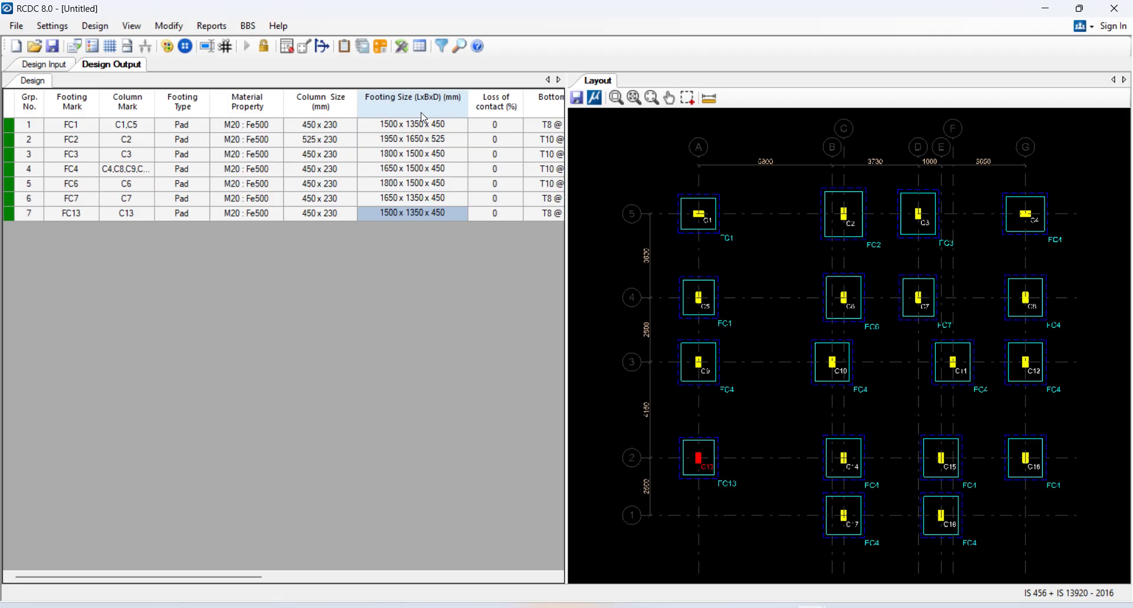
- Save the footing project in the MPDI folder as G+1 FOOTING_R0_11042026 in RCDC 8.0 format
left_click(53, 45)
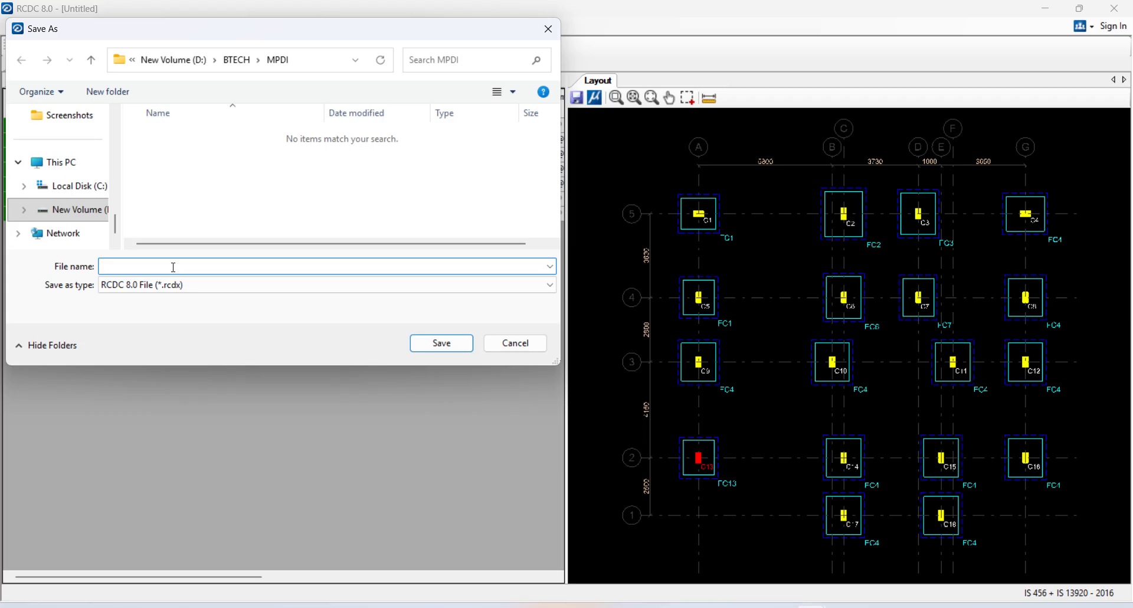
type("G")
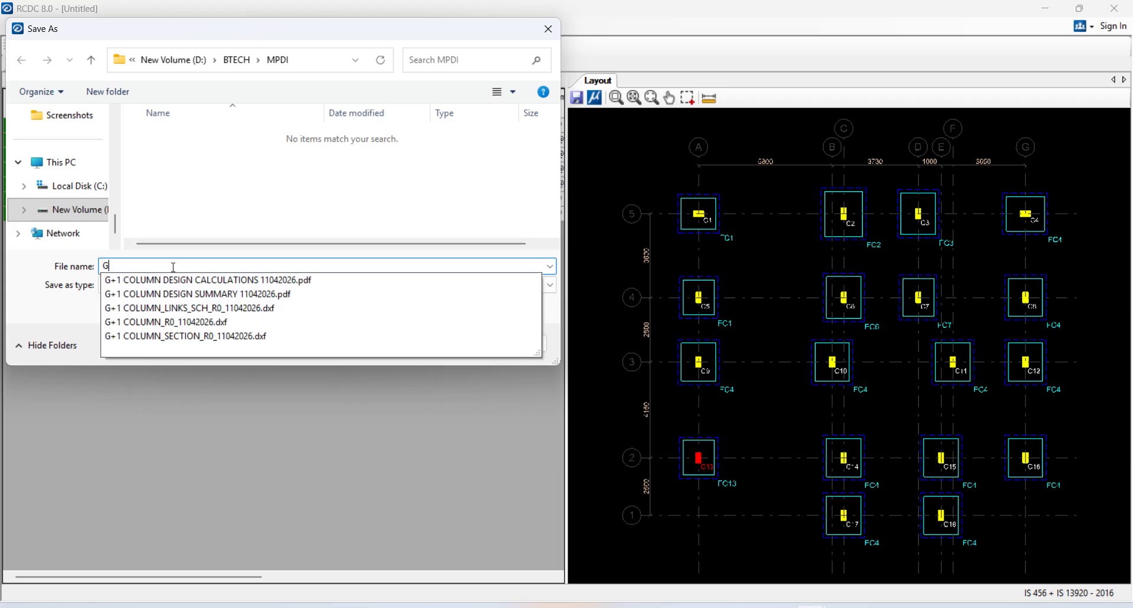
left_click(181, 323)
left_click(123, 266)
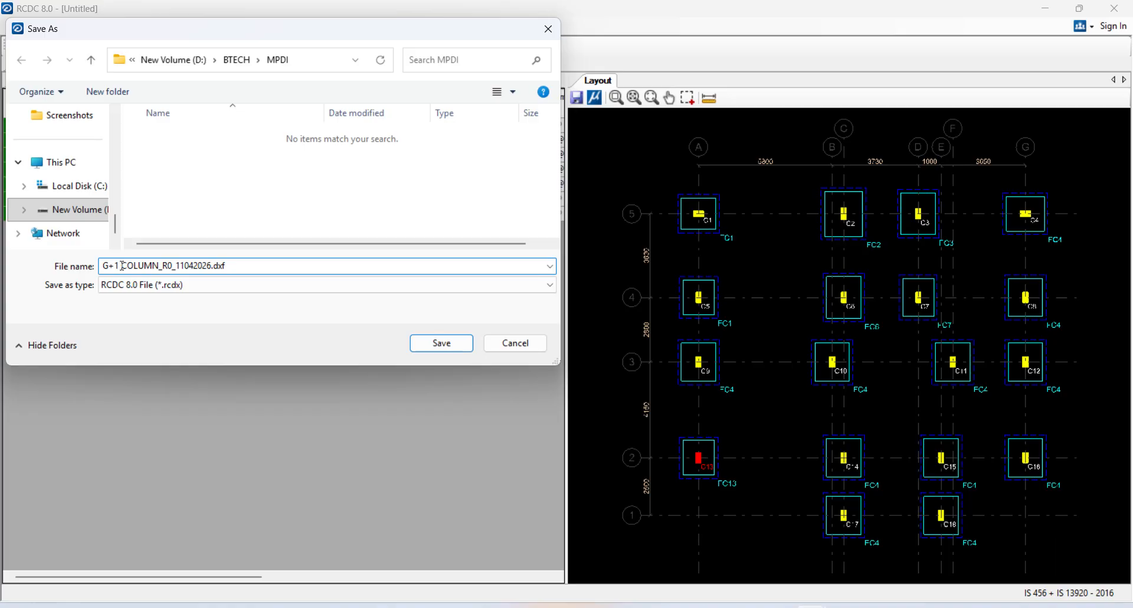
left_click_drag(122, 265, 162, 301)
type("FO")
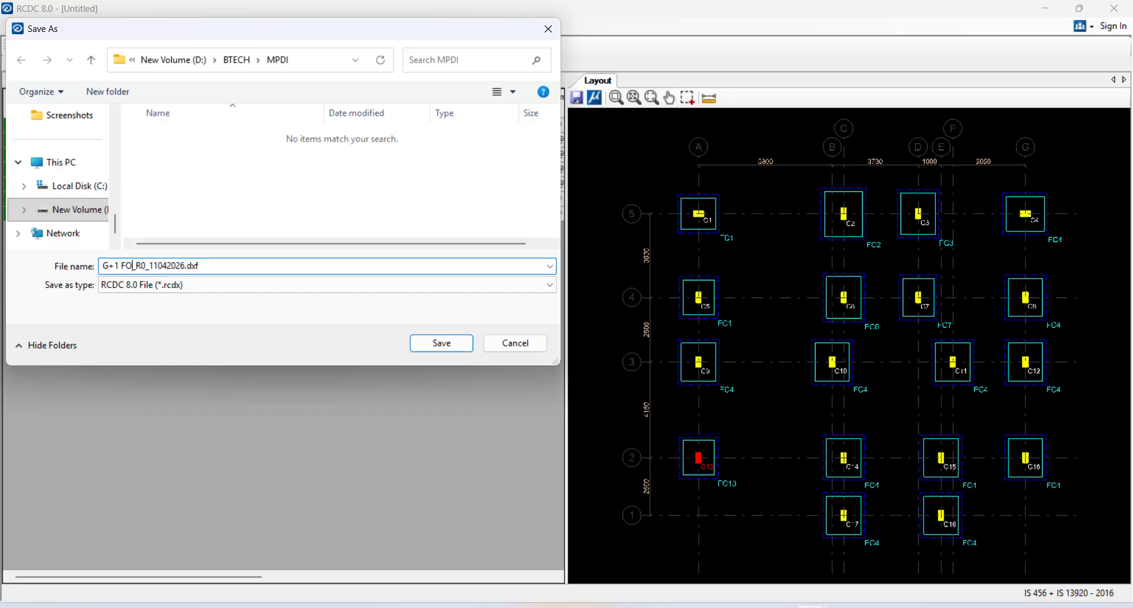
type("OTING")
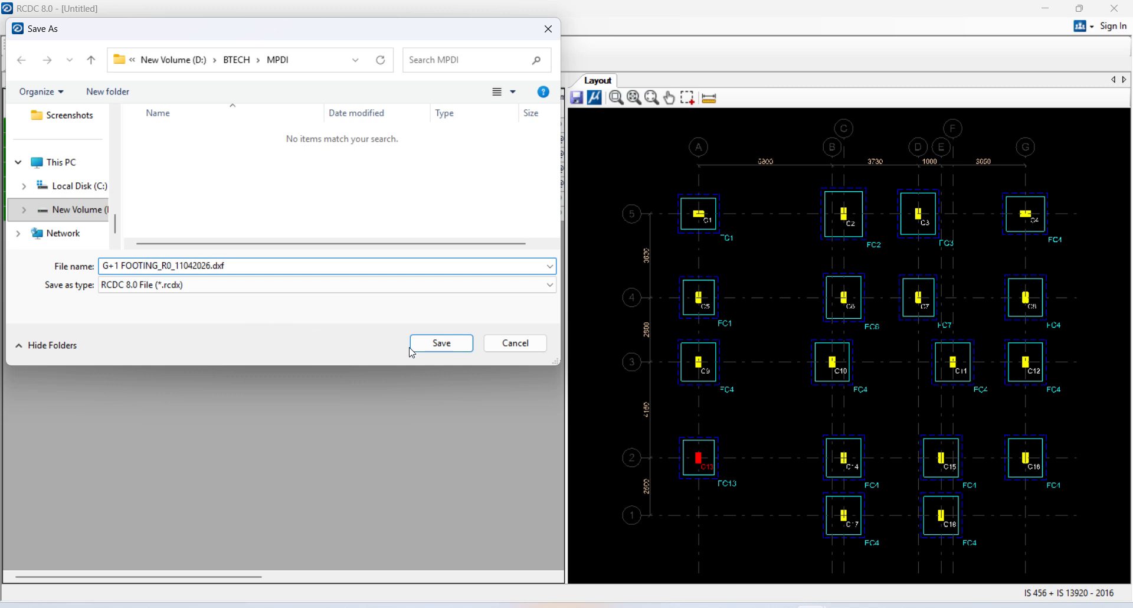
left_click(282, 266)
key("BackSpace")
key("BackSpace")
key("BackSpace")
key("BackSpace")
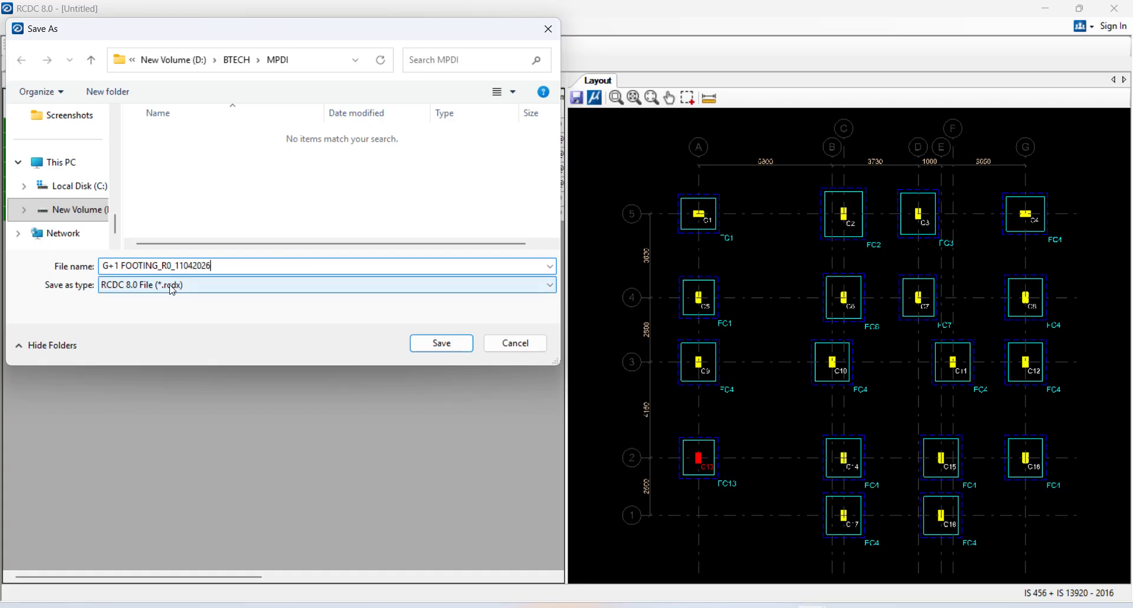
left_click(435, 350)
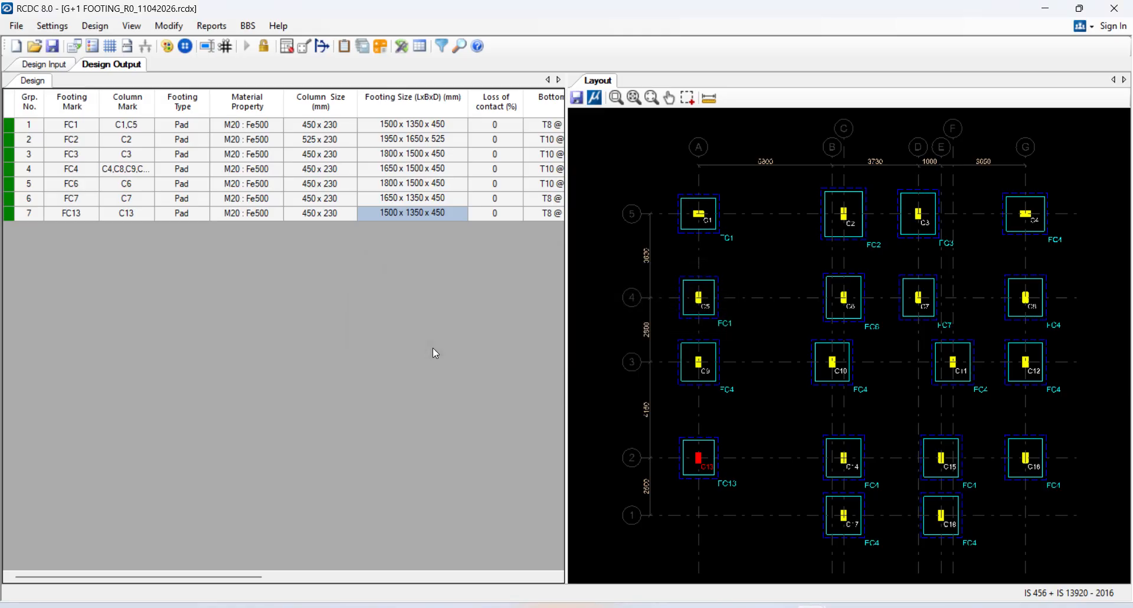
- Generate the vertical text schedule of the footings and inspect its entries up close
left_click(212, 26)
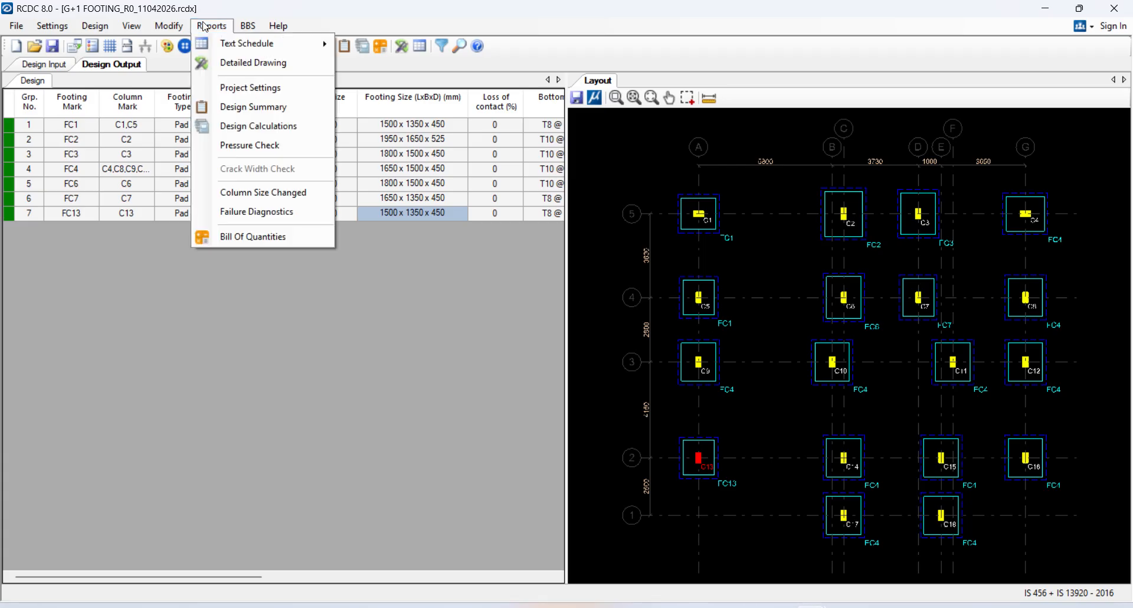
mouse_move(234, 47)
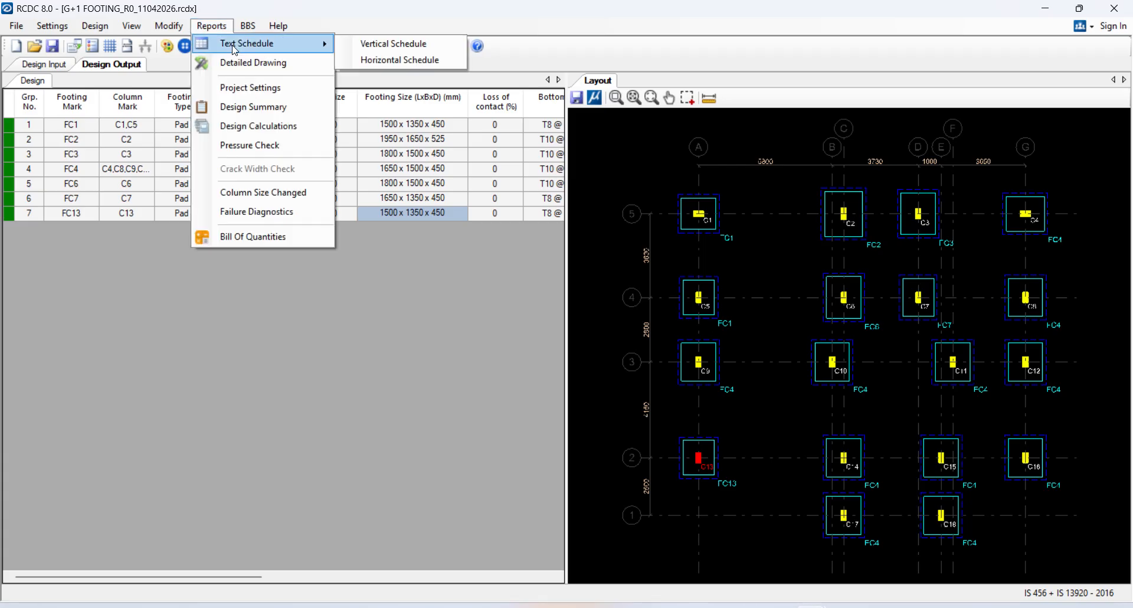
left_click(404, 46)
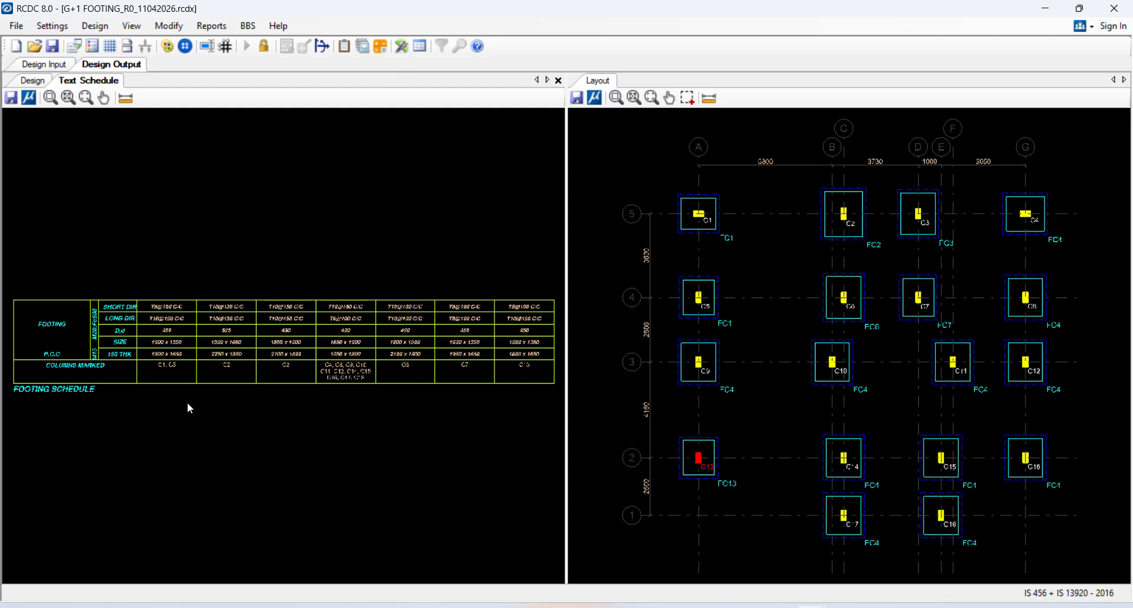
scroll(144, 375, "up", 5)
scroll(151, 373, "down", 5)
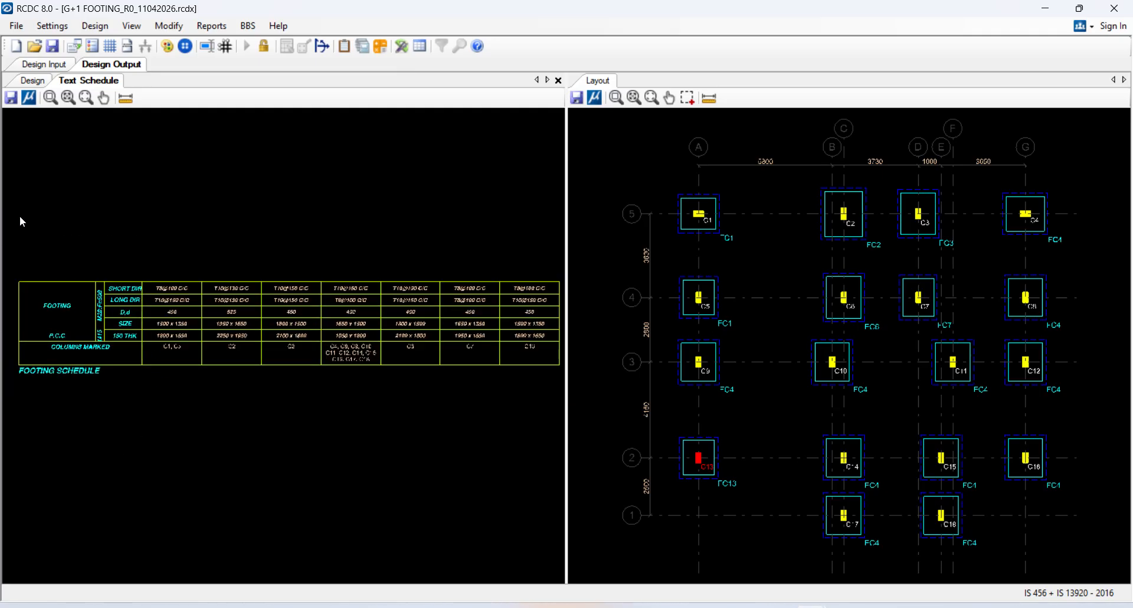
scroll(92, 304, "up", 3)
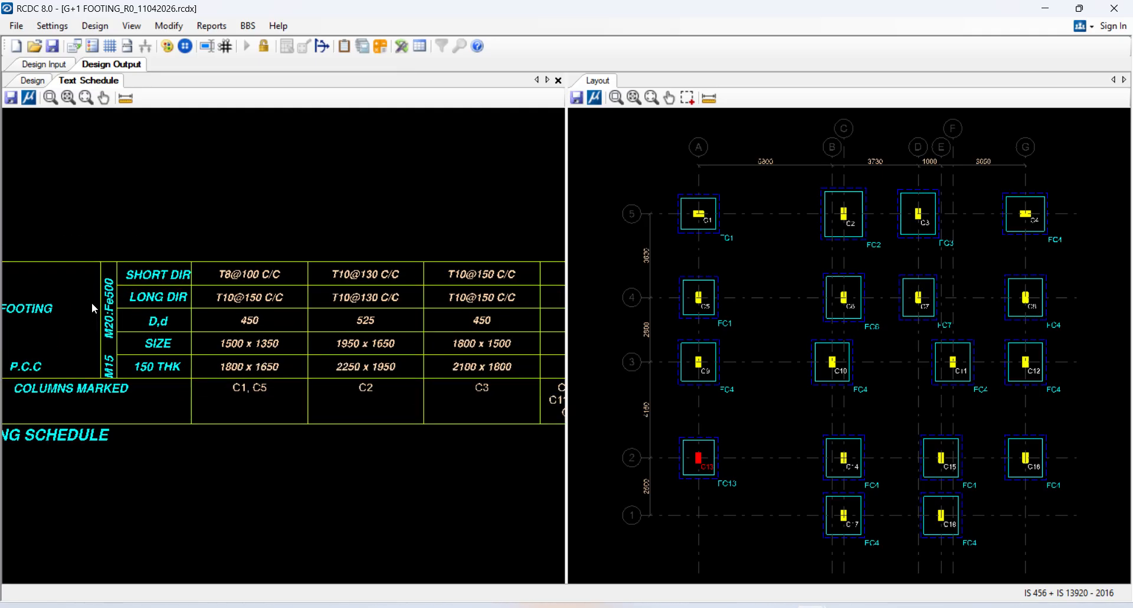
- Export the footing schedule as a DXF file named G+1 FOOTING_SCH_R0_11042026 in the MPDI folder
left_click(10, 97)
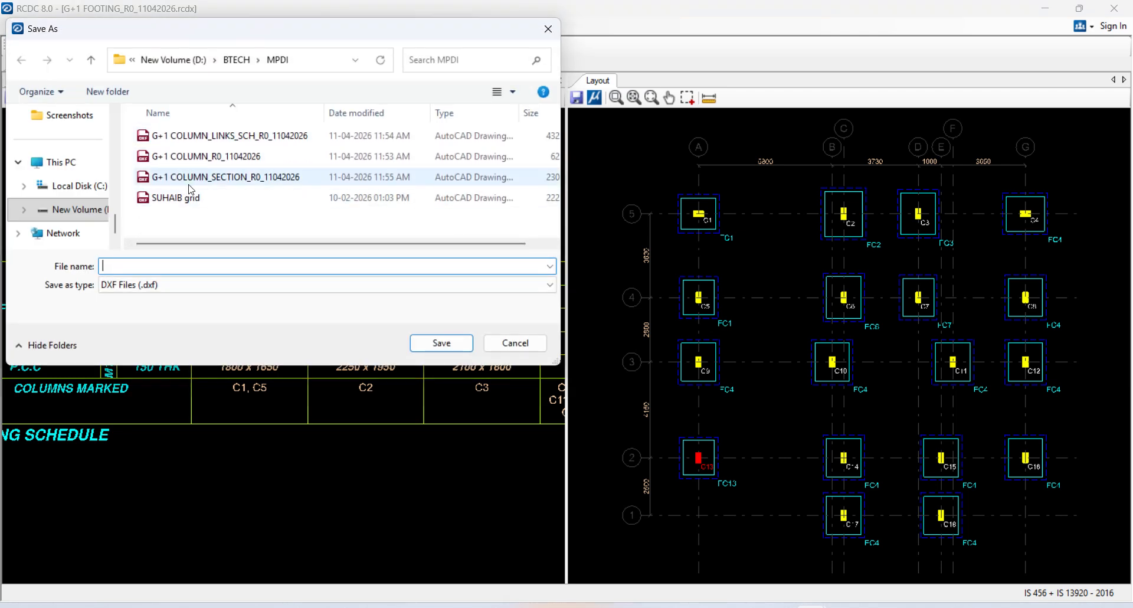
left_click(190, 157)
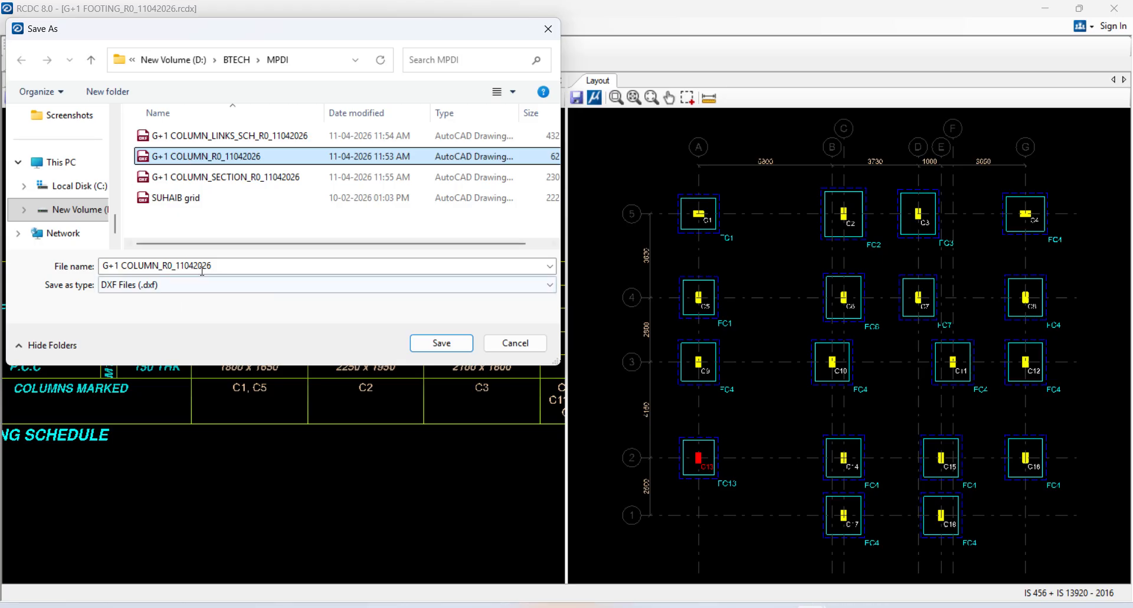
left_click(158, 266)
left_click(160, 266)
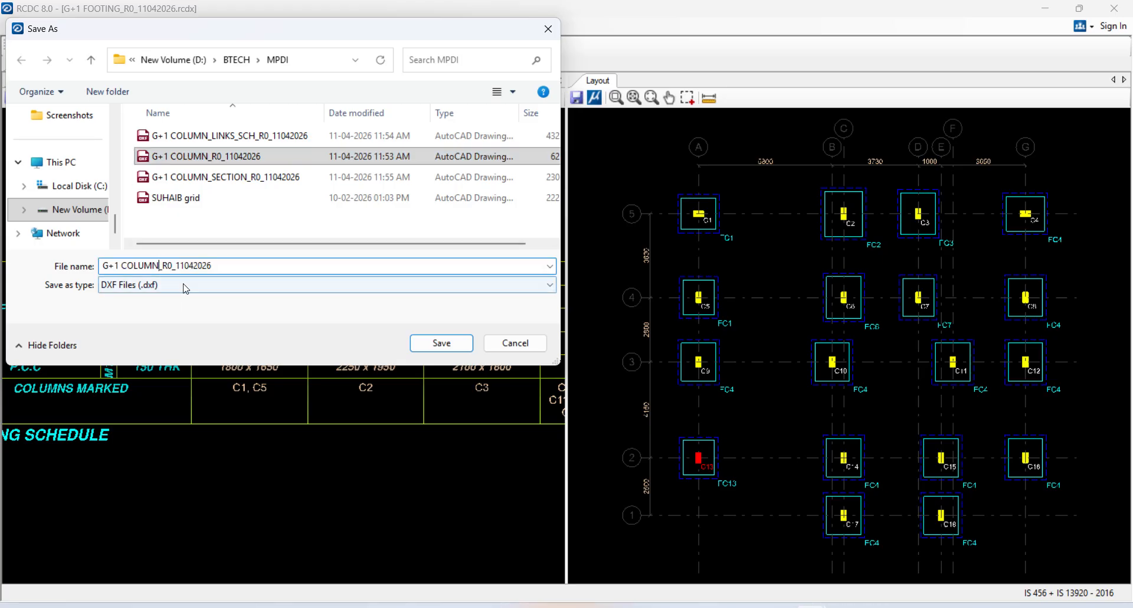
key("BackSpace")
key("BackSpace")
key("BackSpace")
key("BackSpace")
key("BackSpace")
key("BackSpace")
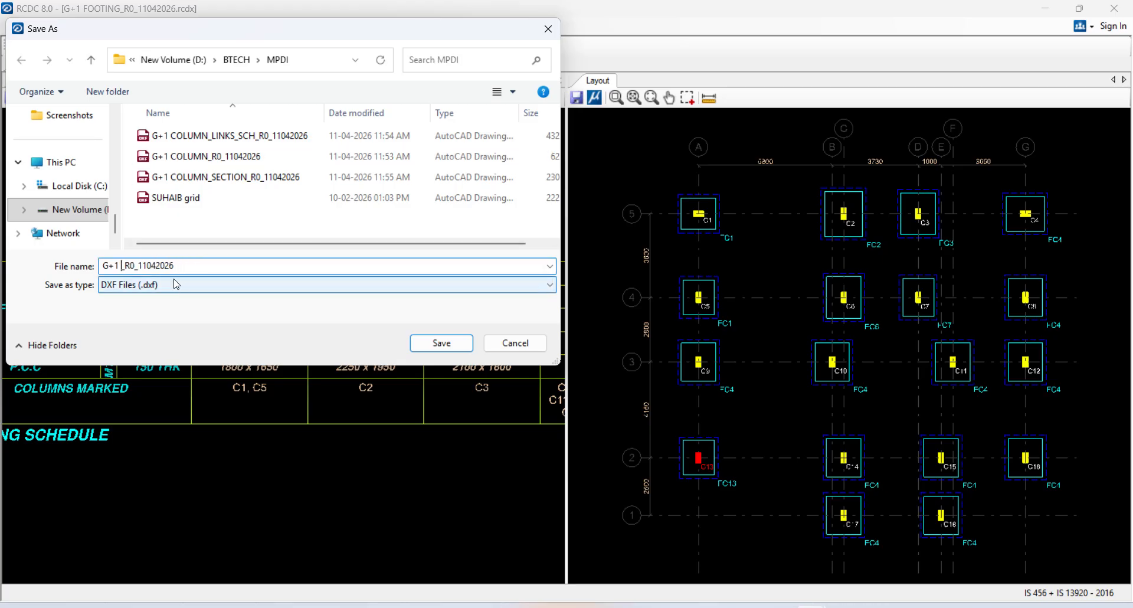
type("FOOTING")
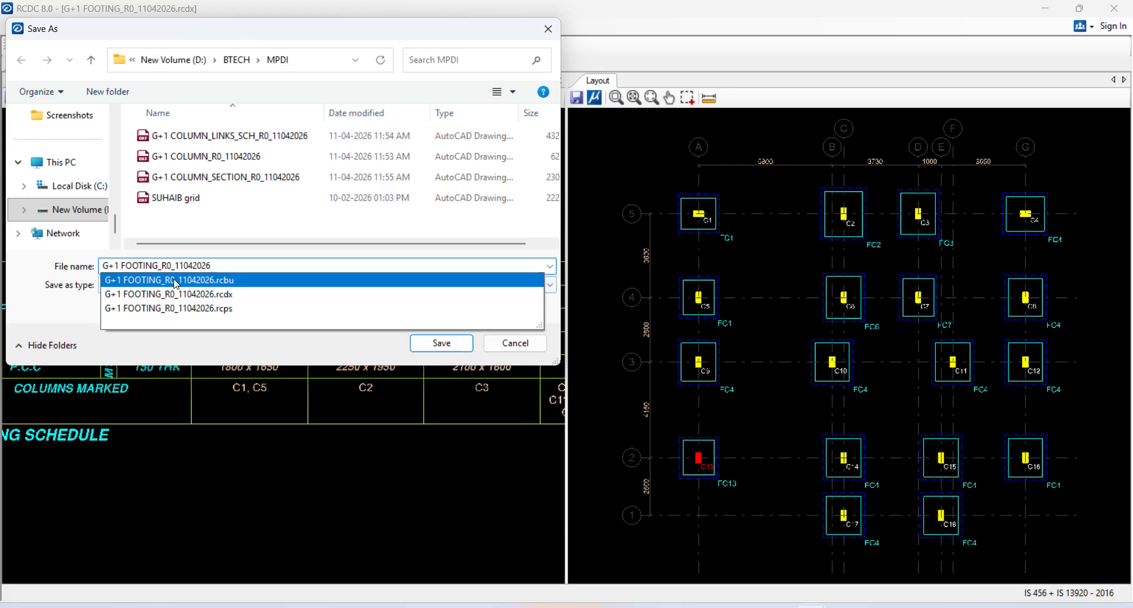
type("_SC")
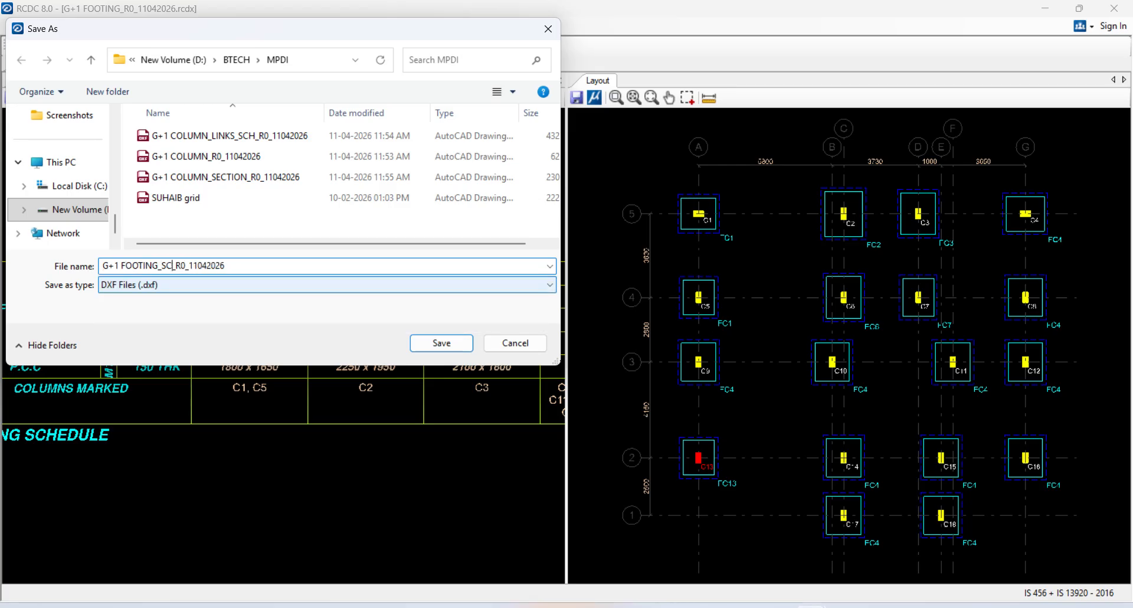
type("H")
left_click(444, 342)
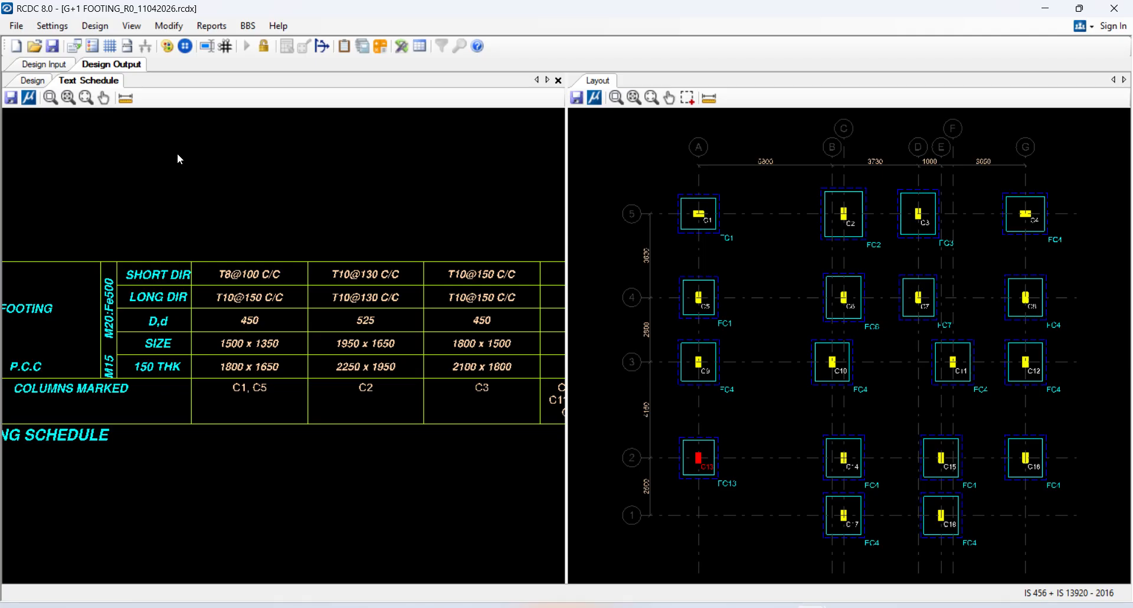
- Generate the detailed drawing for all footings, including the plan, Section @ L and Section @ B
scroll(301, 220, "down", 1)
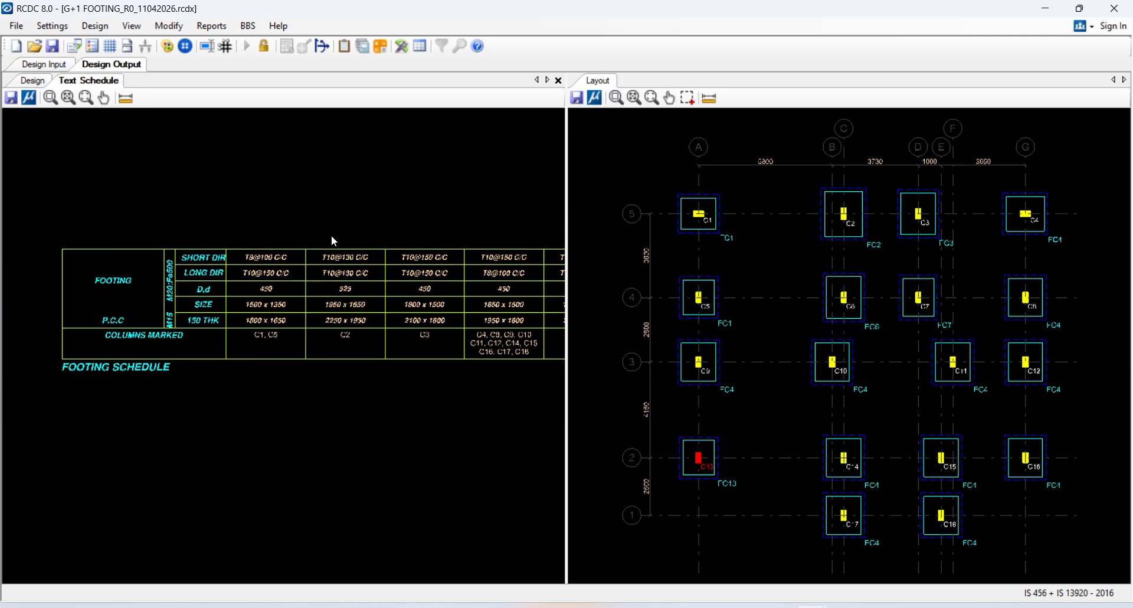
left_click(211, 26)
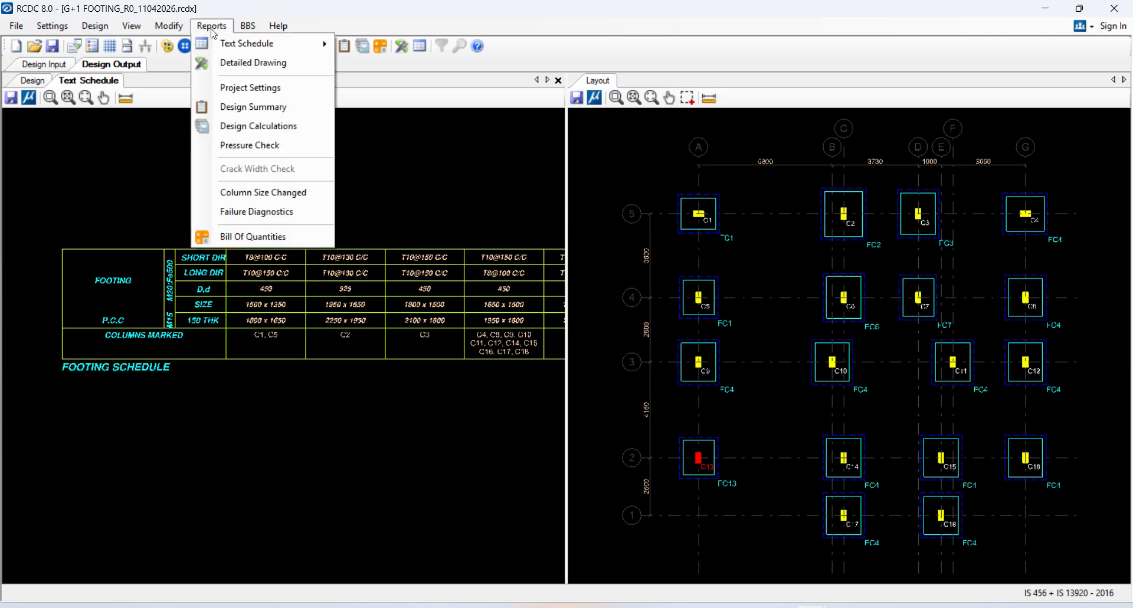
left_click(223, 62)
left_click(434, 171)
left_click(442, 368)
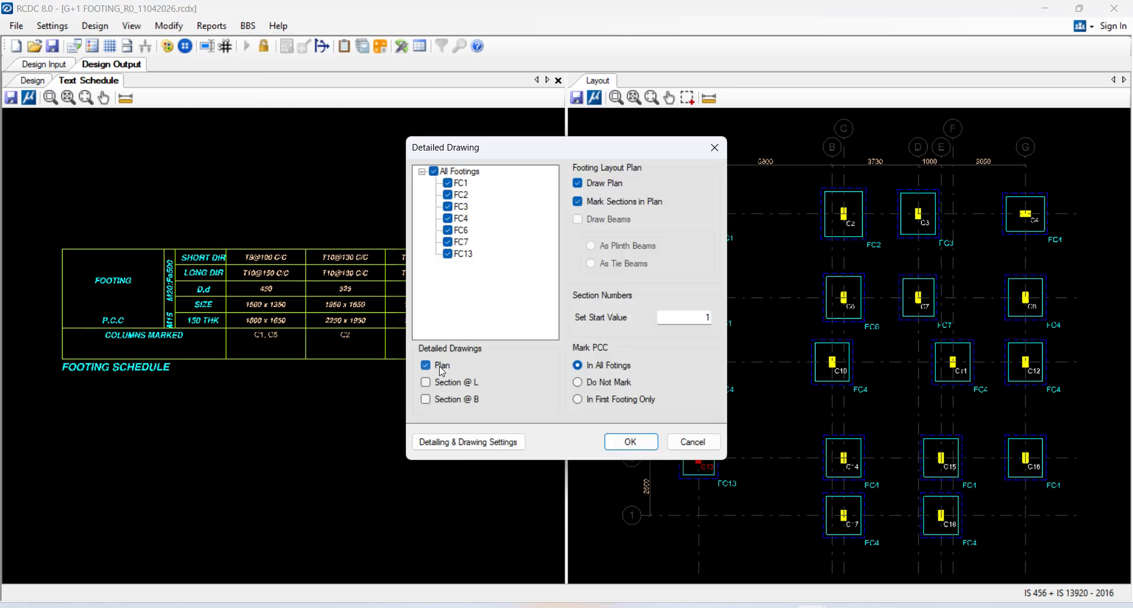
left_click(444, 383)
left_click(449, 401)
left_click(630, 441)
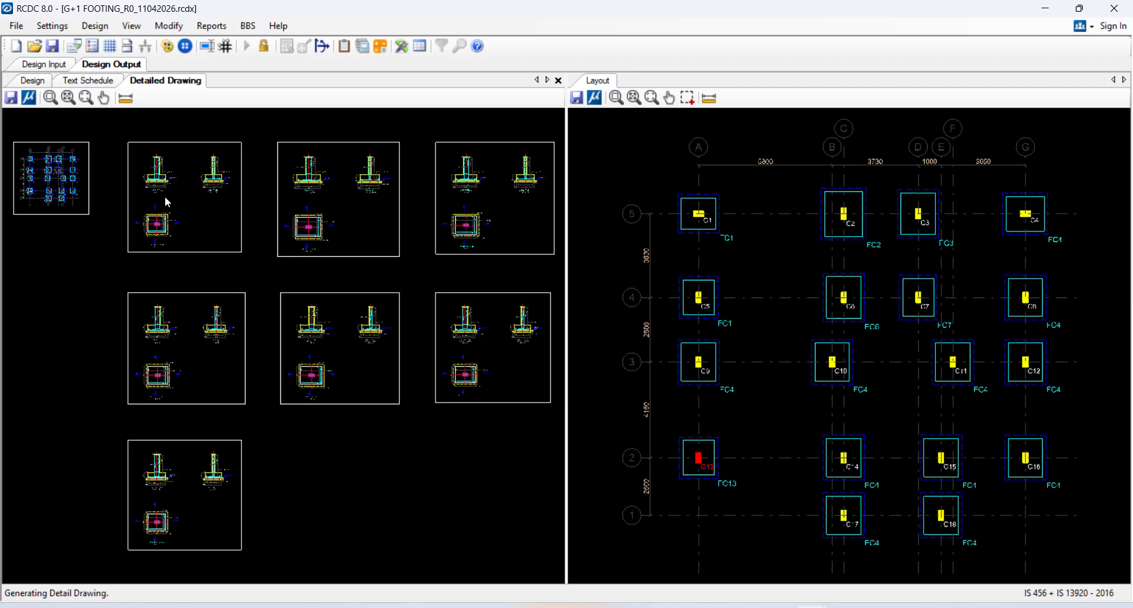
- Examine the plan and section details of footing FC1 and the footing layout plan in the detailed drawing
scroll(165, 196, "up", 5)
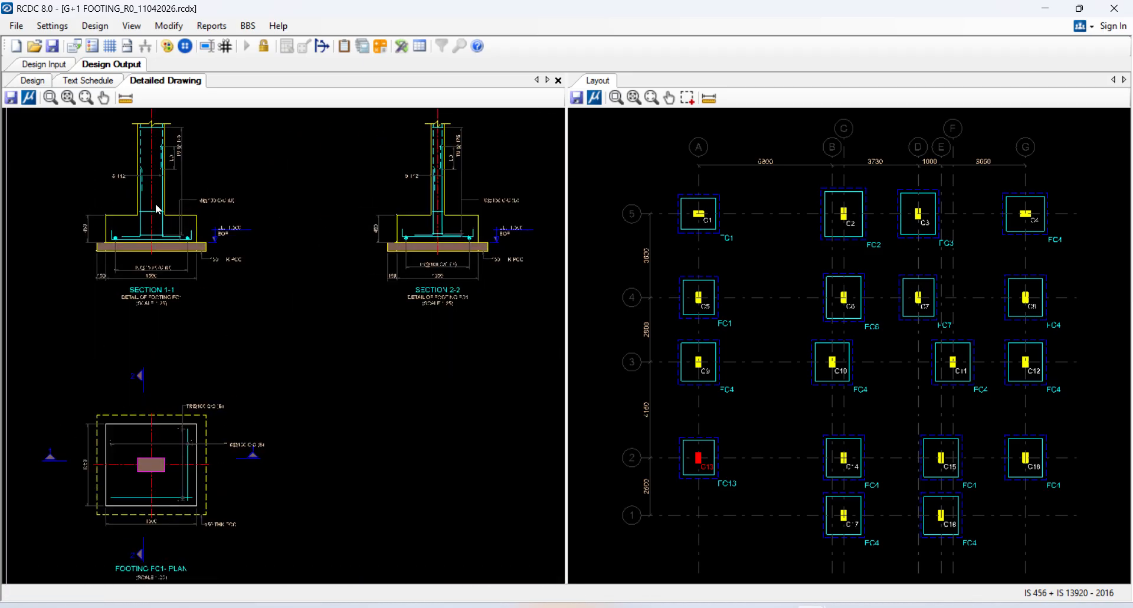
mouse_move(282, 286)
middle_mouse_down()
mouse_move(303, 471)
mouse_move(376, 375)
mouse_move(209, 248)
middle_mouse_up()
middle_click_drag(483, 304, 166, 434)
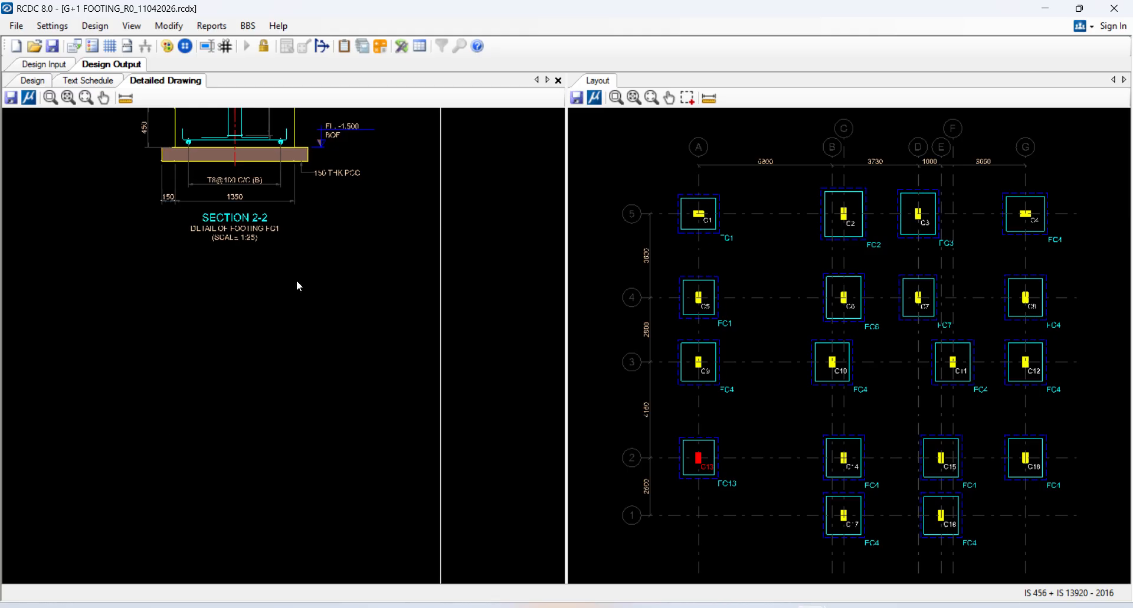
middle_click_drag(296, 280, 289, 490)
scroll(230, 235, "down", 1)
scroll(232, 239, "down", 6)
mouse_move(275, 310)
middle_mouse_down()
mouse_move(86, 310)
mouse_move(533, 332)
middle_mouse_up()
middle_click_drag(186, 337, 362, 359)
scroll(380, 288, "up", 14)
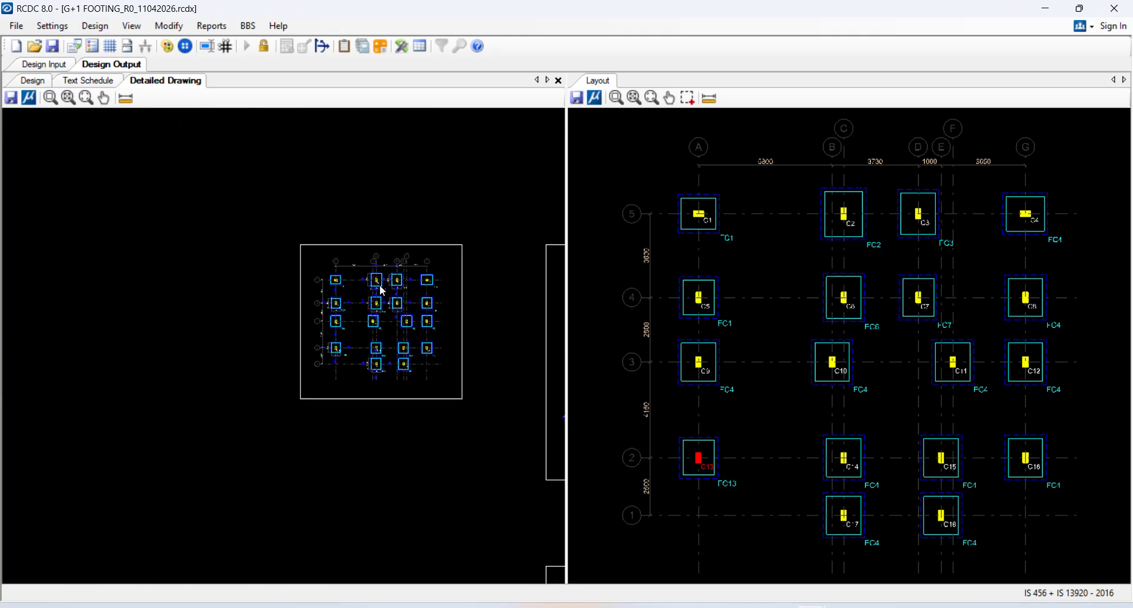
- Inspect the footing sizes, grid spacings and section marks around C2, C3, C6 and C7 in the detailed drawing's layout plan
scroll(283, 333, "up", 5)
scroll(257, 166, "up", 7)
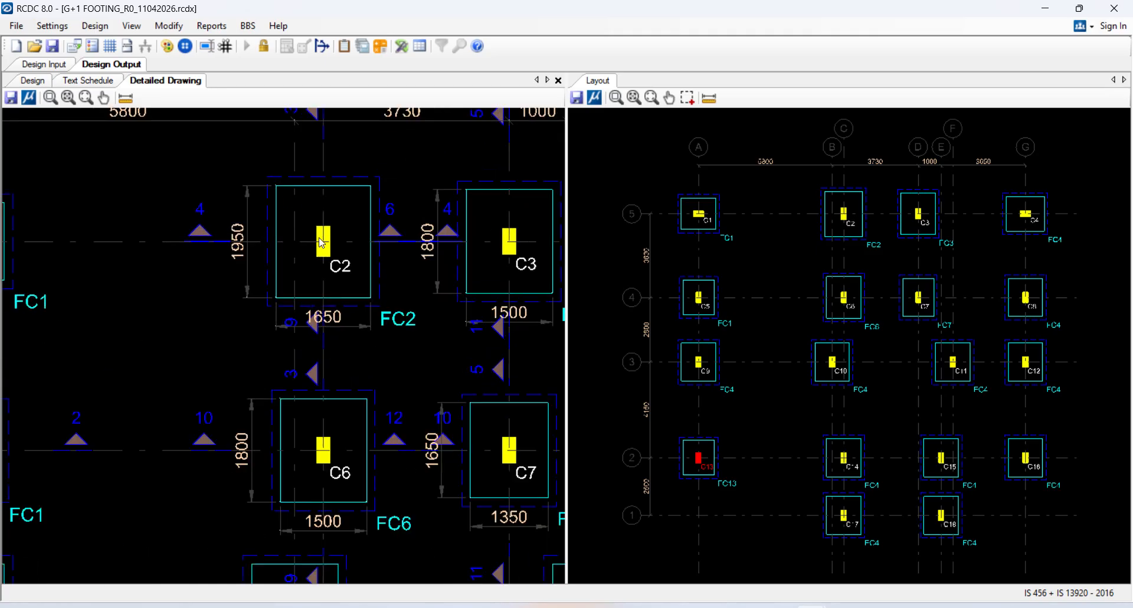
middle_click_drag(318, 242, 222, 395)
scroll(338, 263, "down", 9)
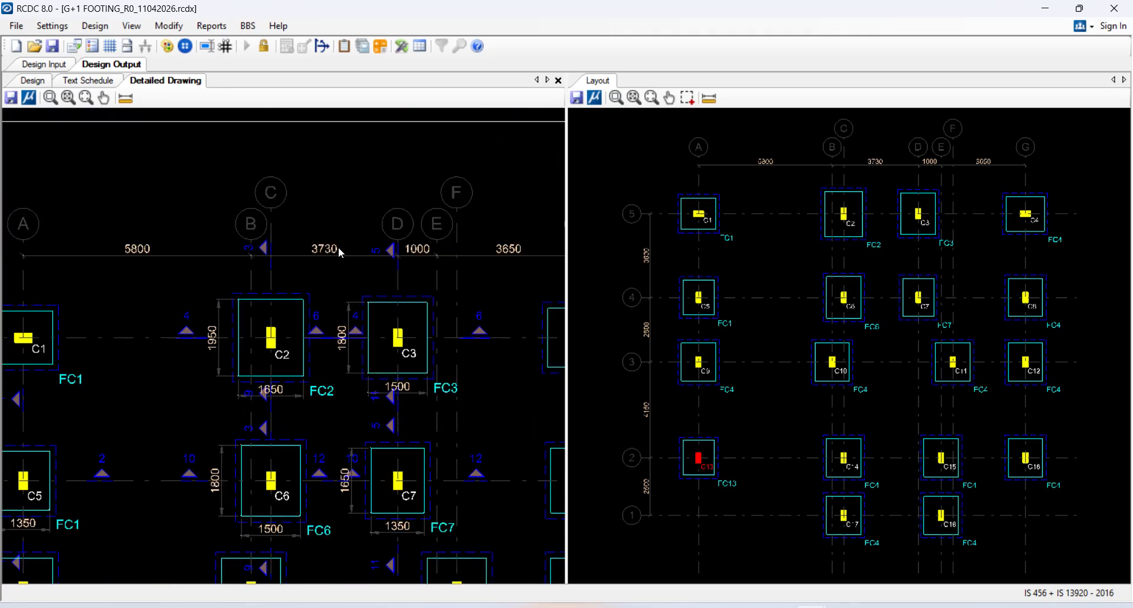
scroll(329, 287, "down", 3)
scroll(329, 293, "down", 4)
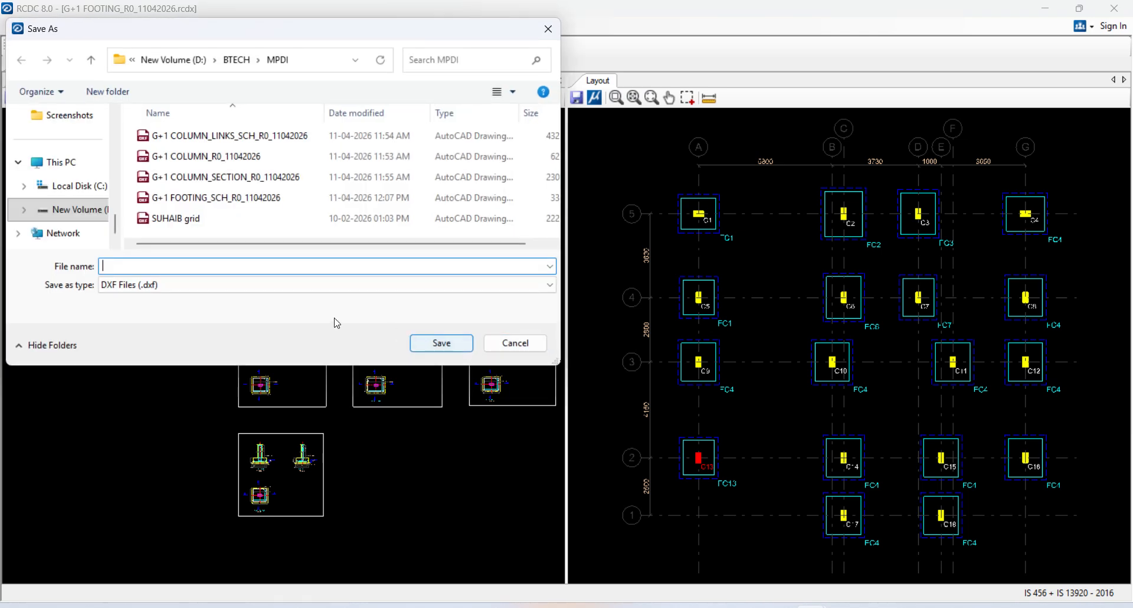
- Export the detailed drawing as a DXF file named G+1 FOOTING_SECTION LAYOUT_R0_11042026 in the MPDI folder
left_click(189, 200)
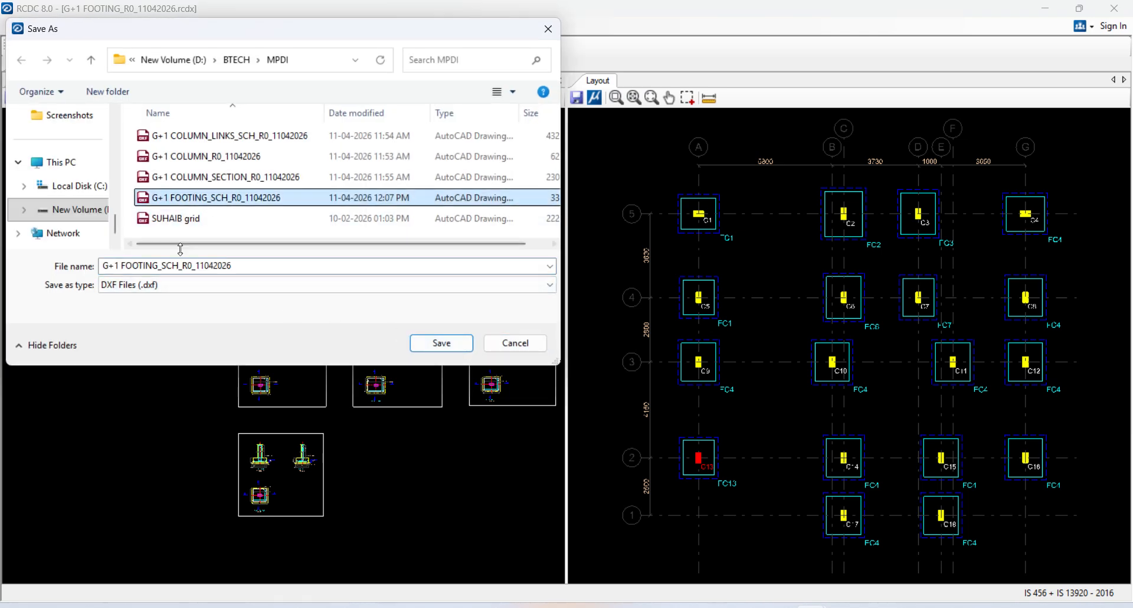
left_click(166, 266)
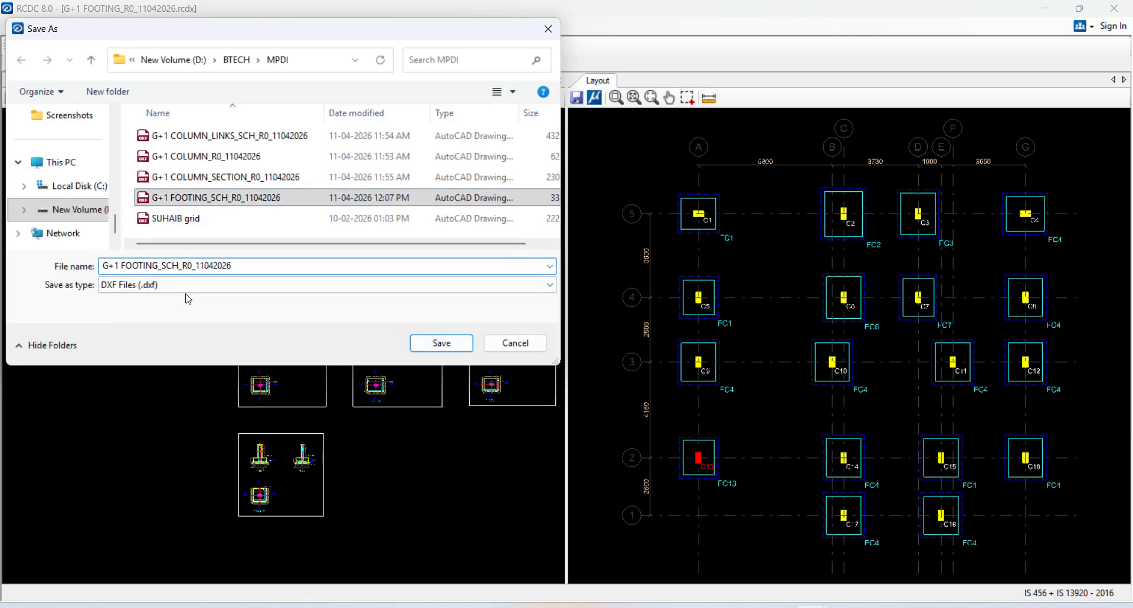
type("E")
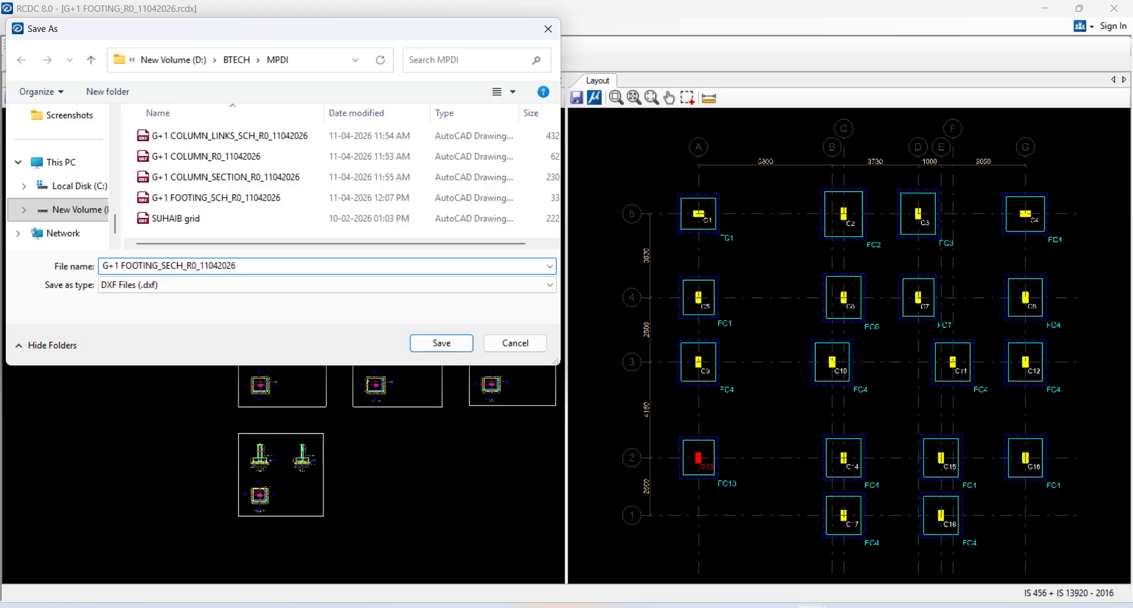
key("Delete")
type("TION LA")
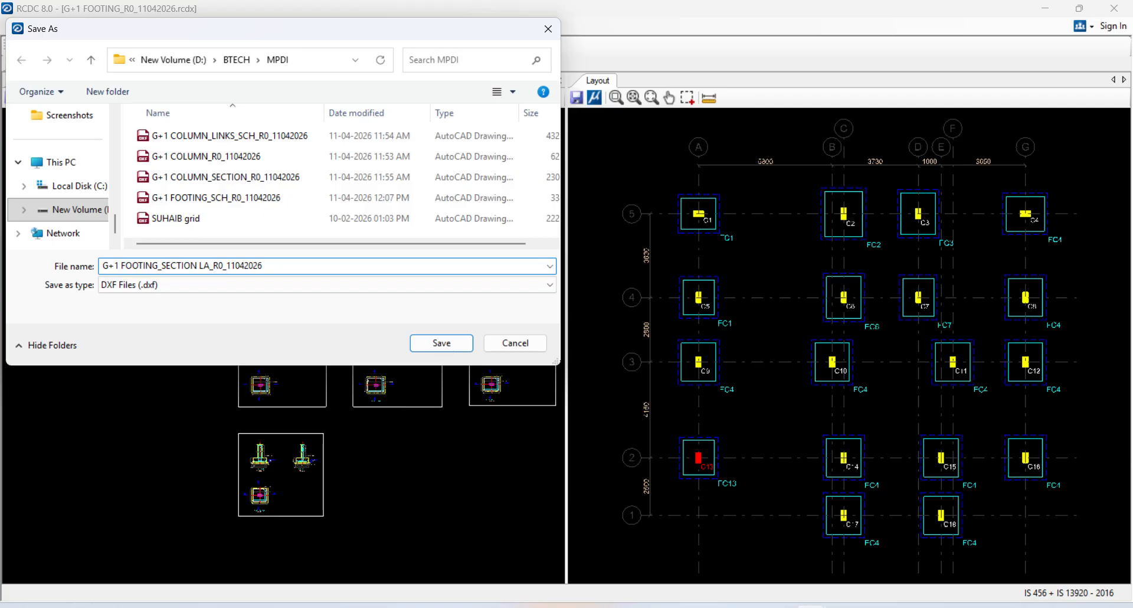
type("YOUT")
left_click(441, 349)
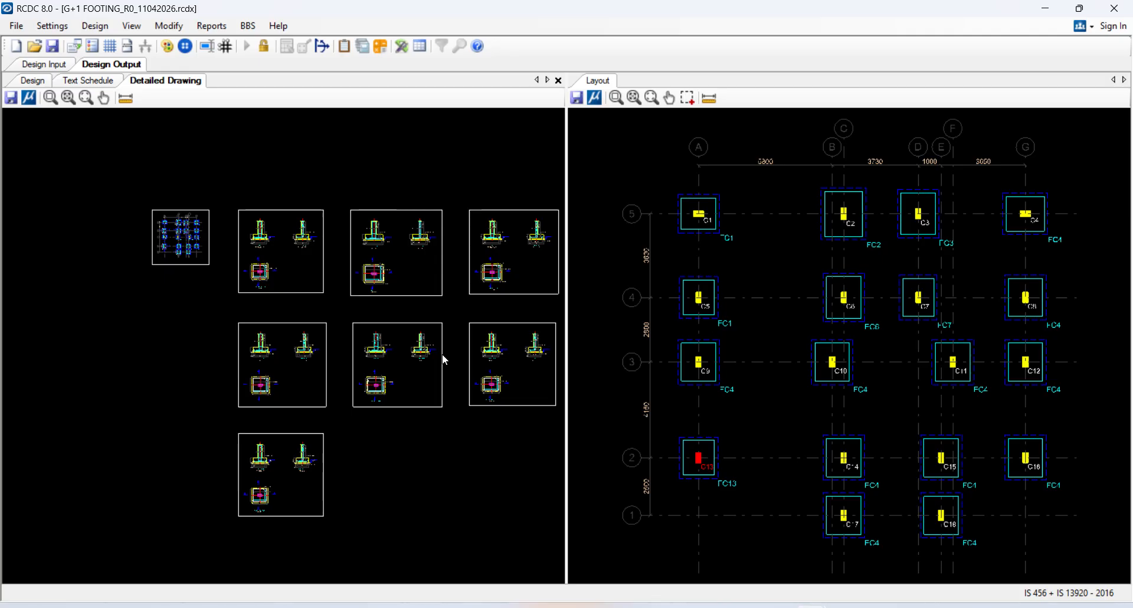
- Review the overall footing layout plan with its grid lines and footing marks in the detailed drawing
scroll(200, 231, "up", 5)
scroll(121, 185, "up", 3)
scroll(178, 239, "up", 3)
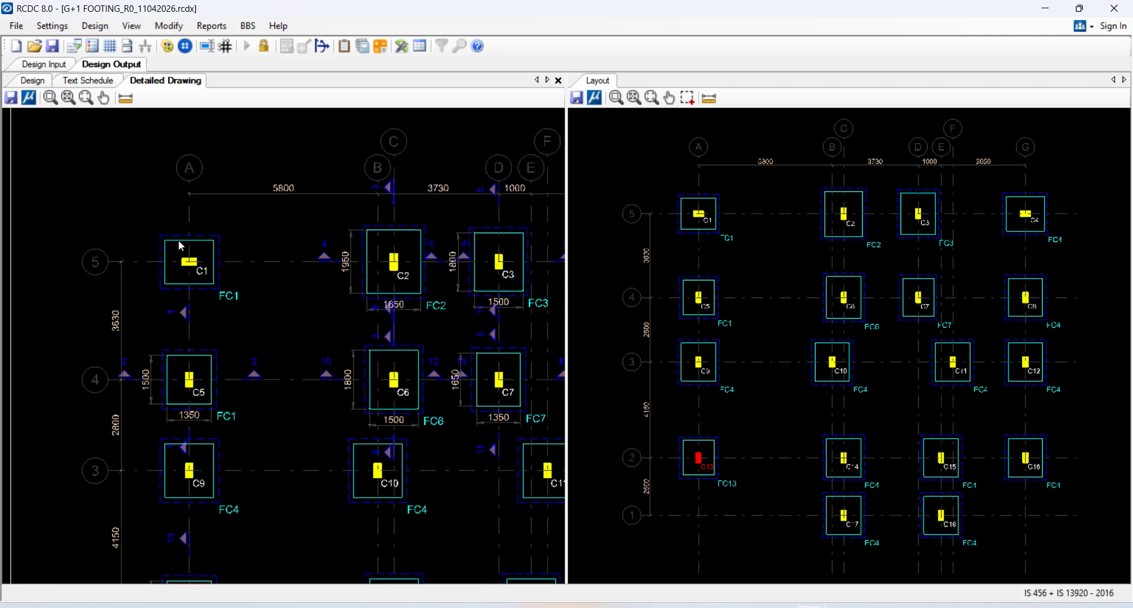
scroll(370, 281, "up", 2)
scroll(366, 301, "down", 8)
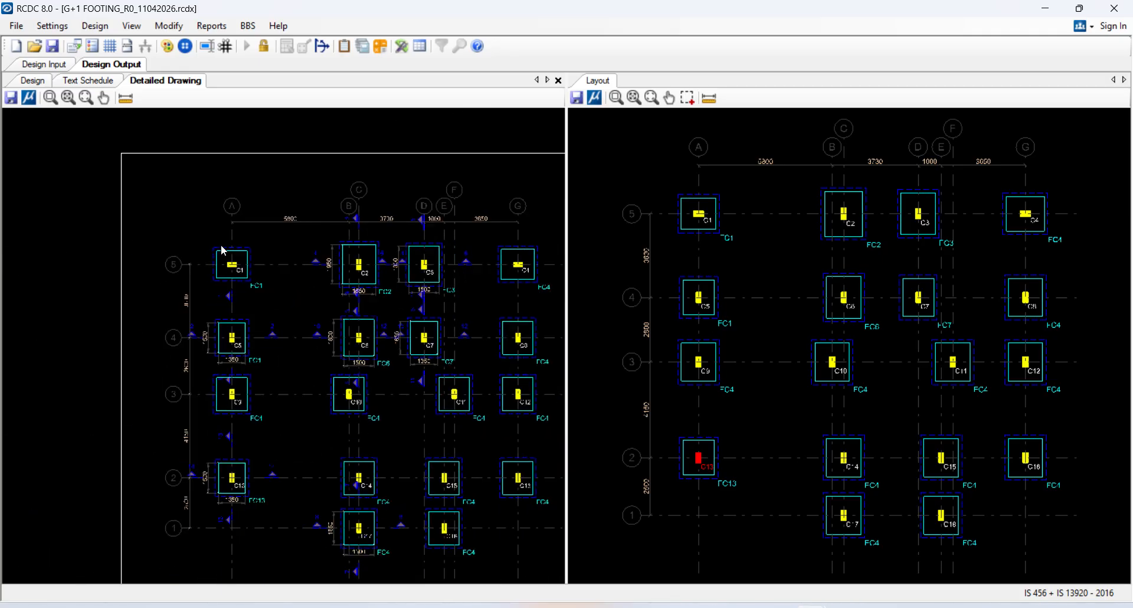
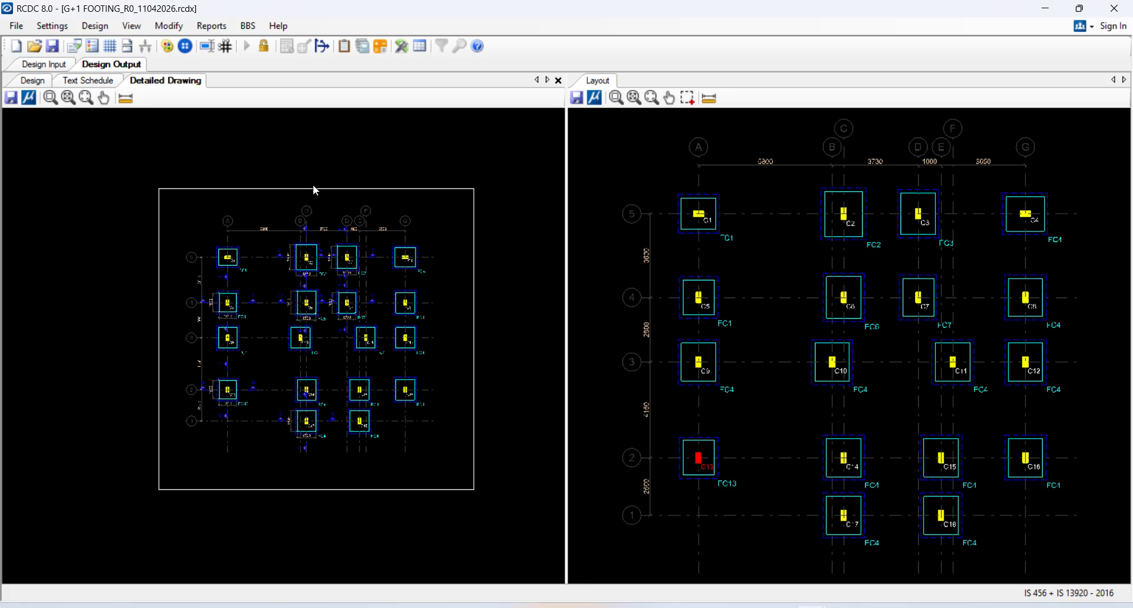
- Generate the footing design summary and print it to a PDF named G+1 FOOTING DESIGN SUMMARY 11042026 in the MPDI folder
left_click(203, 27)
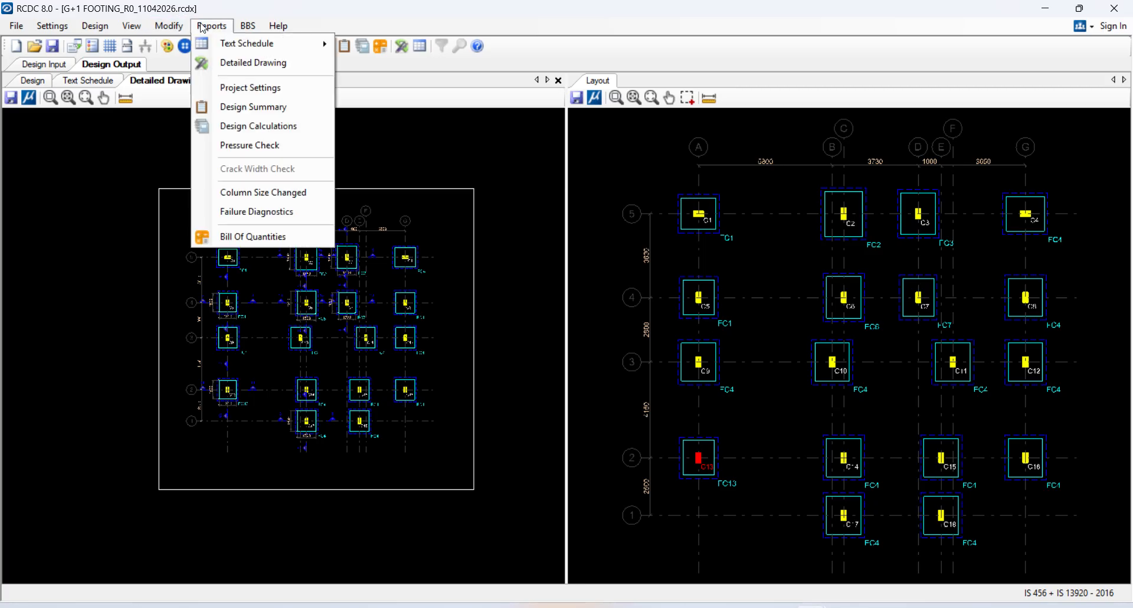
left_click(254, 106)
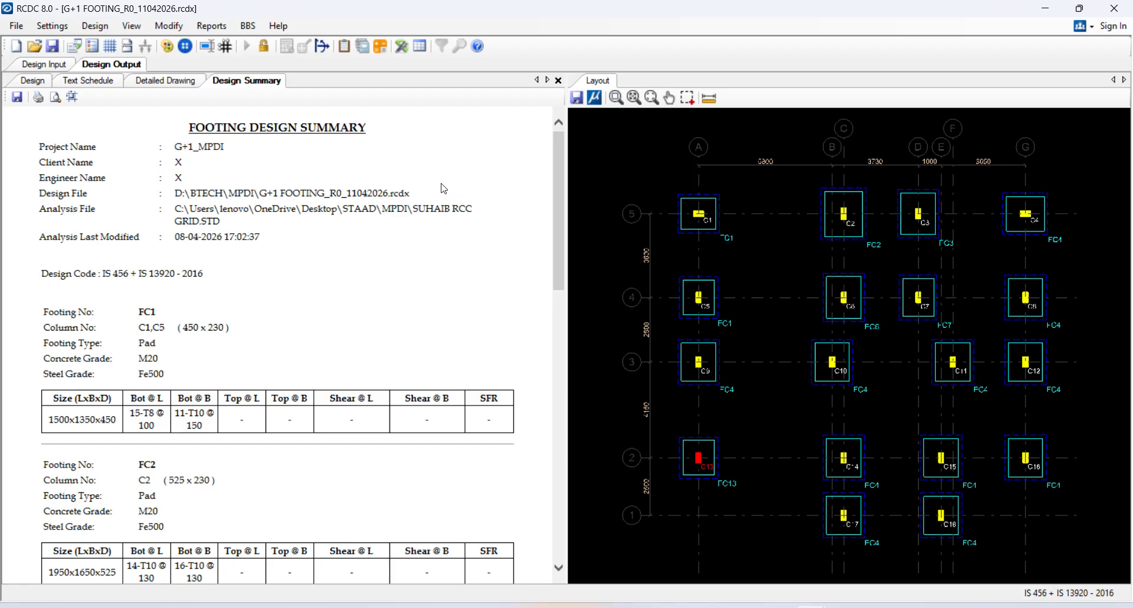
left_click(37, 98)
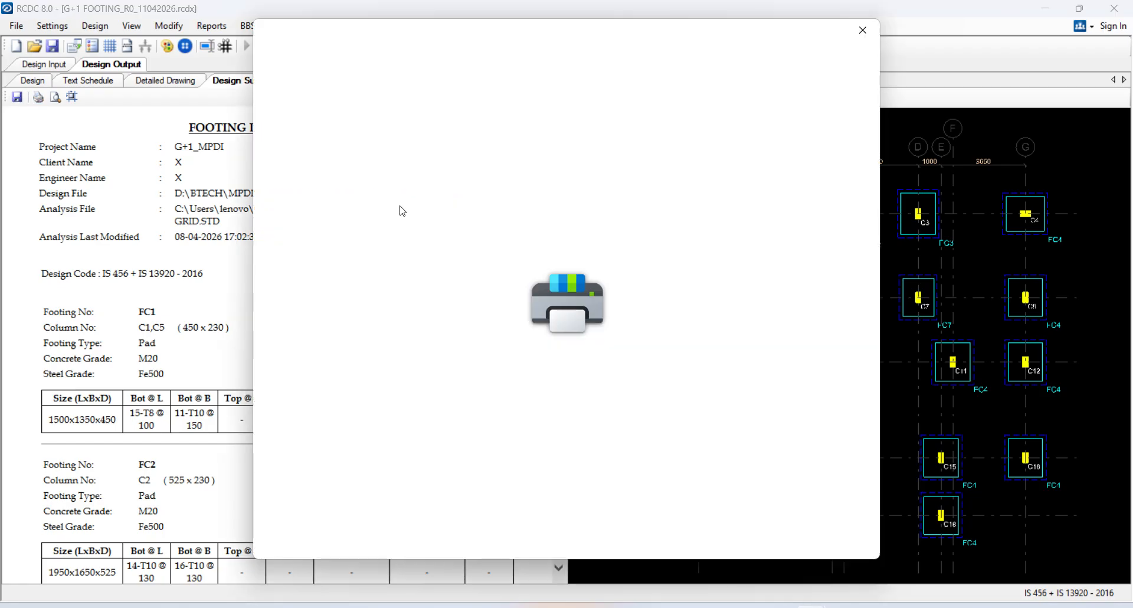
left_click(643, 529)
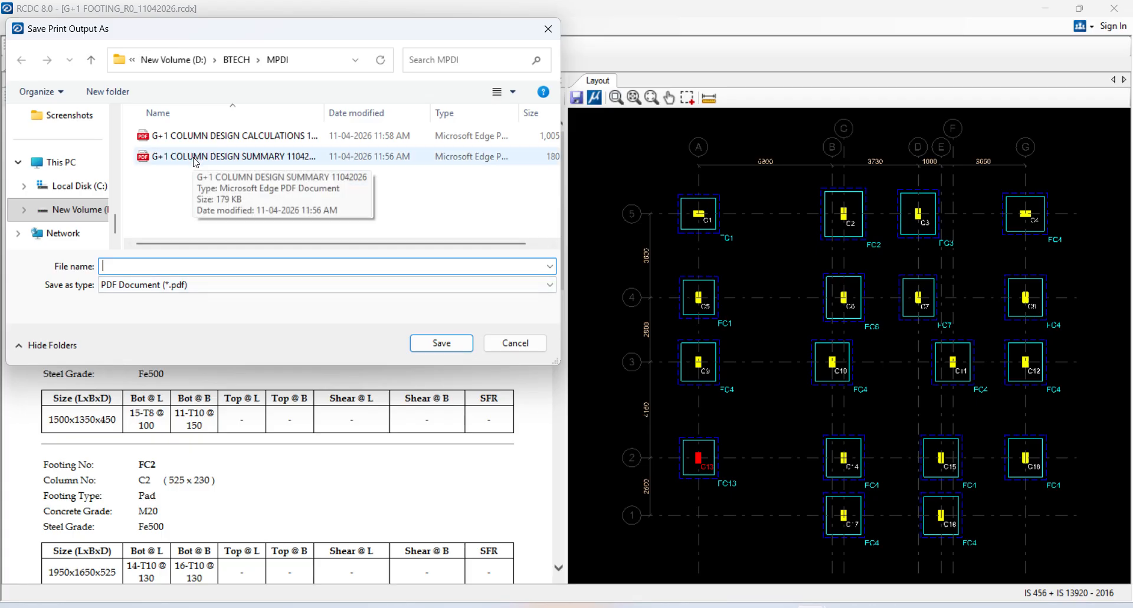
left_click(196, 158)
left_click(144, 266)
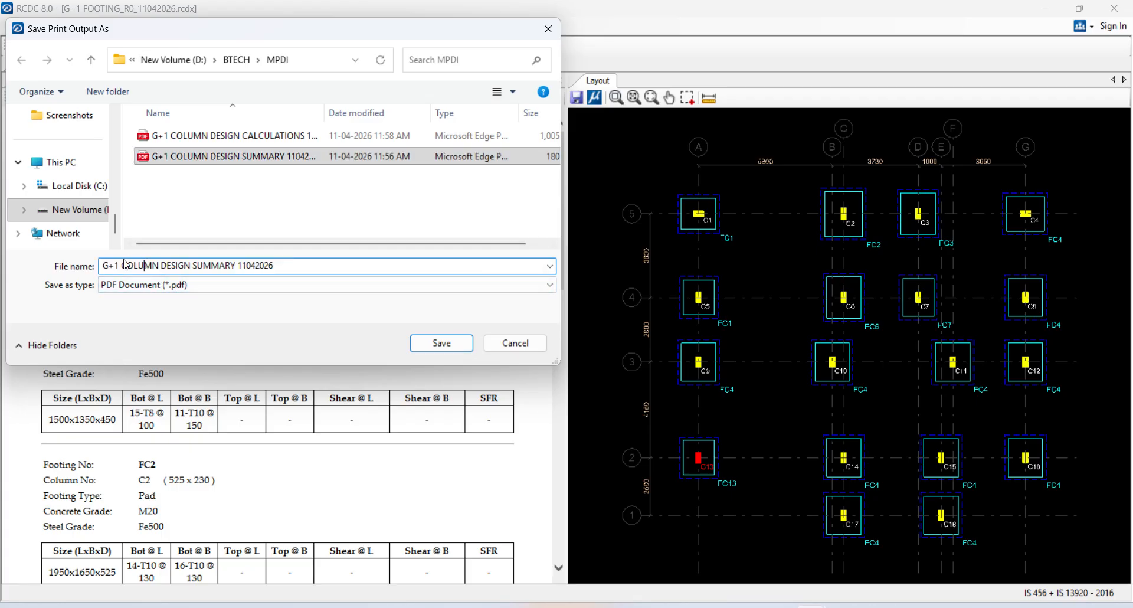
double_click(129, 265)
type("FOOT")
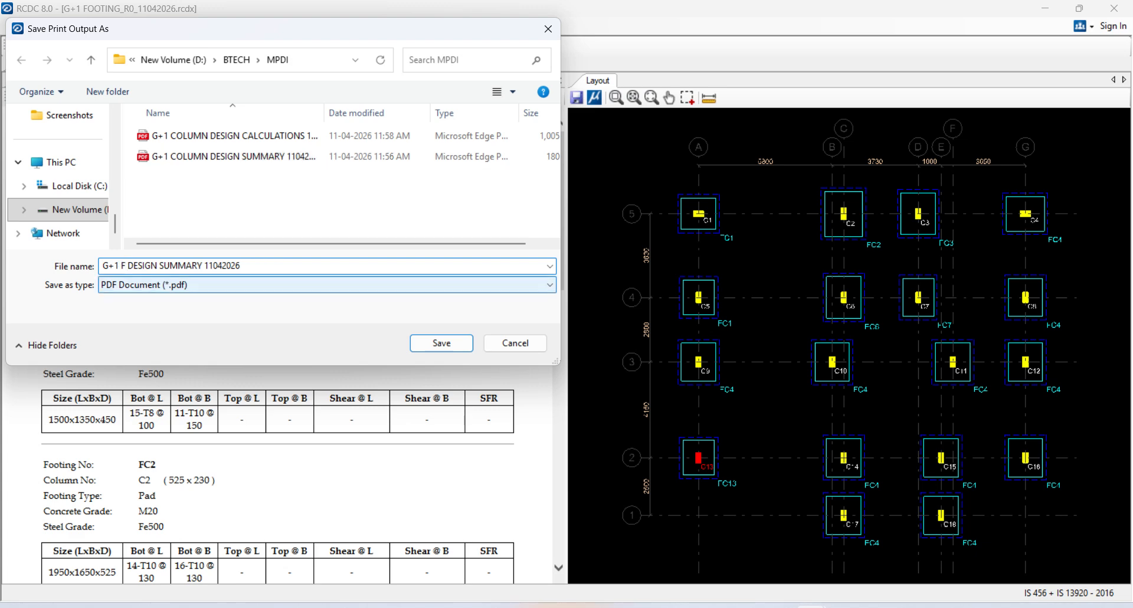
type("ING")
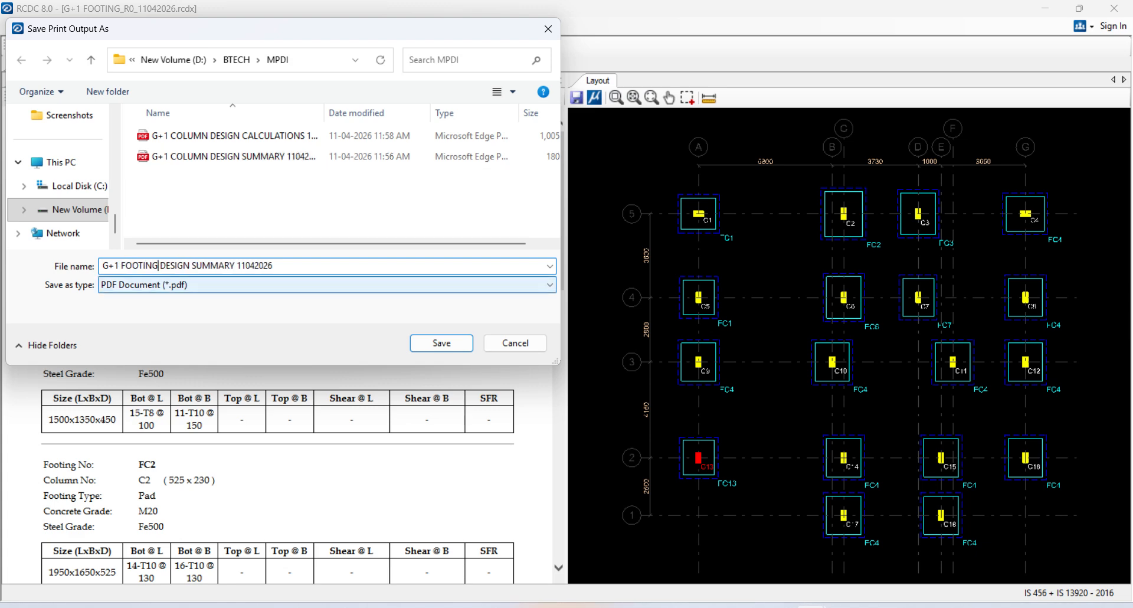
left_click(441, 344)
- Generate the design calculations report for all footings
left_click(212, 25)
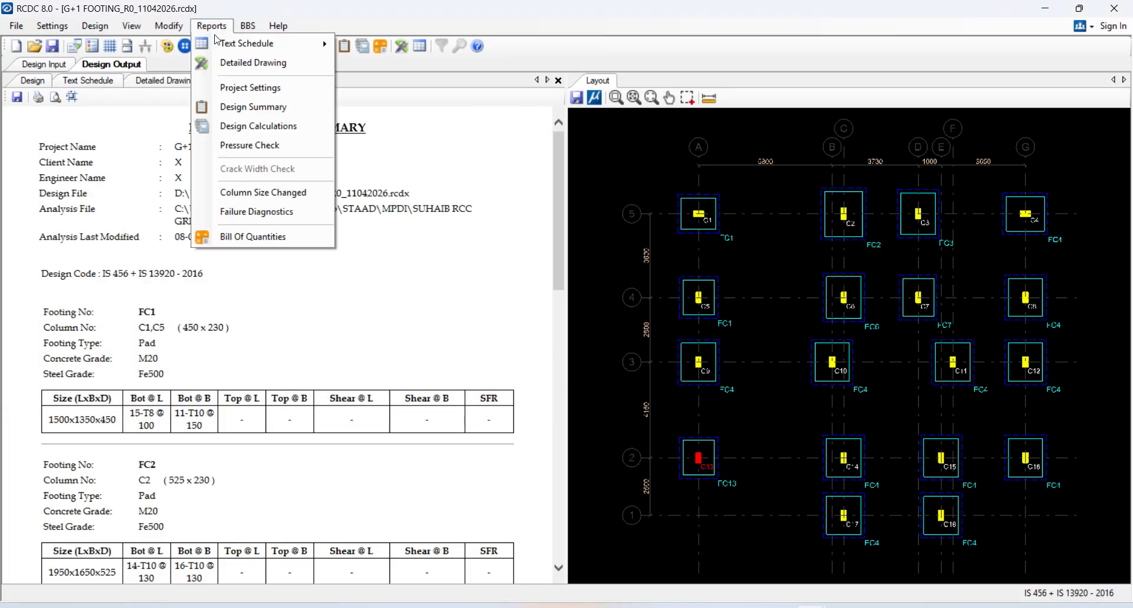
left_click(243, 125)
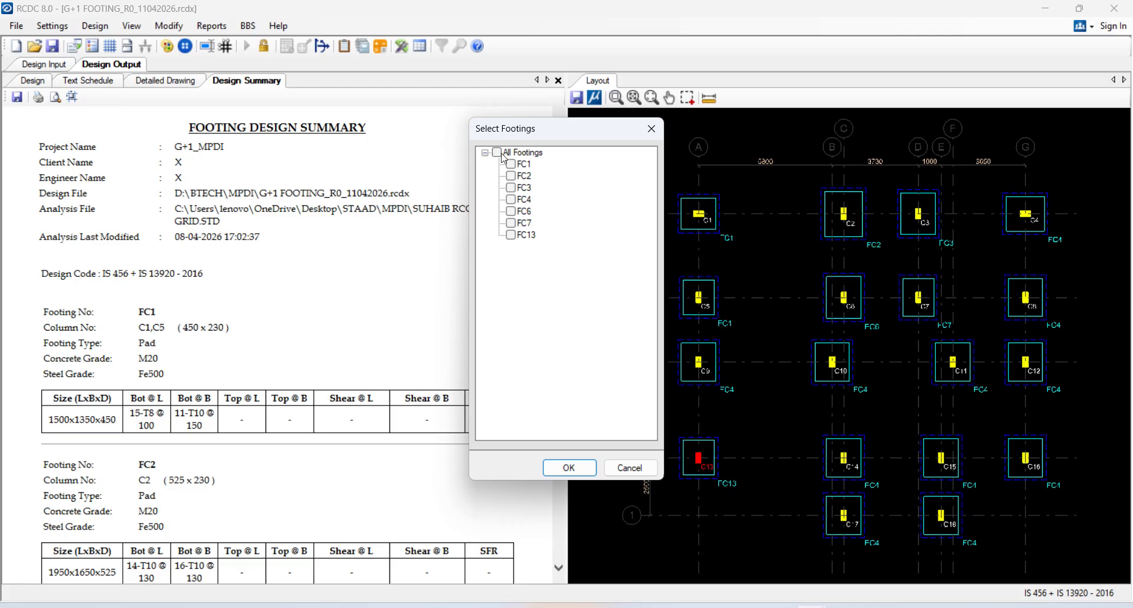
left_click(497, 152)
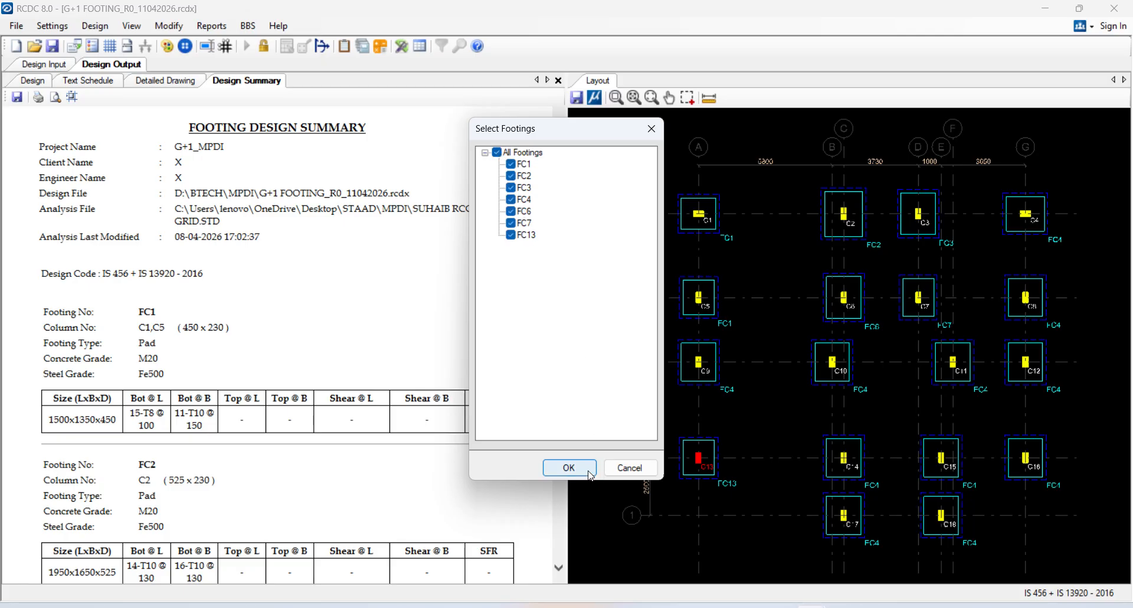
left_click(570, 467)
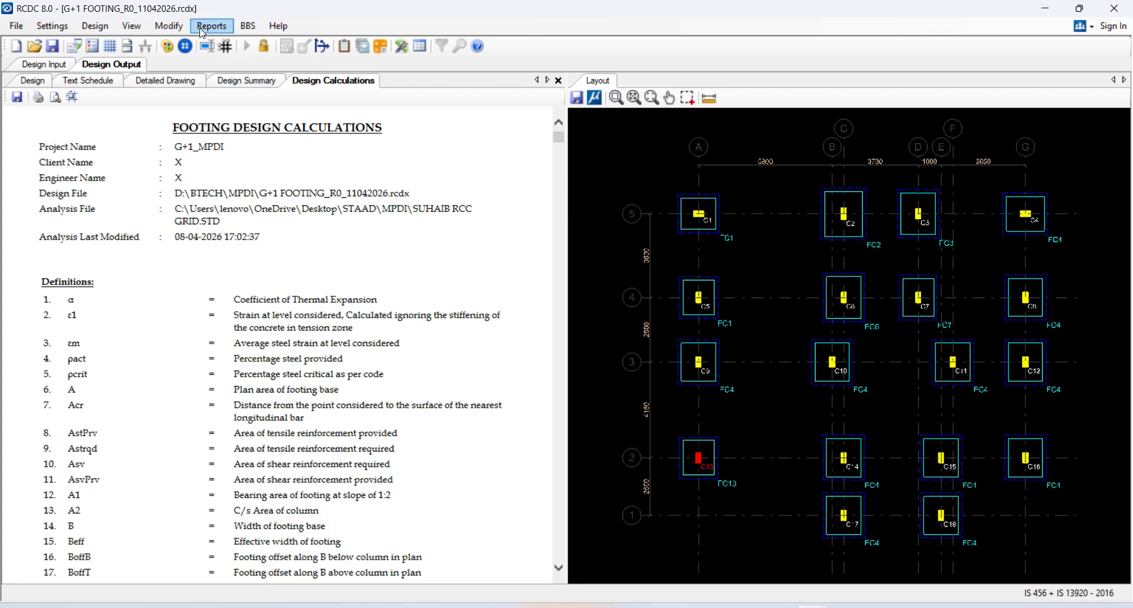
- Print the footing design calculations to a PDF named G+1 FOOTING DESIGN CALCULATIONS 11042026 in the MPDI folder
left_click(38, 96)
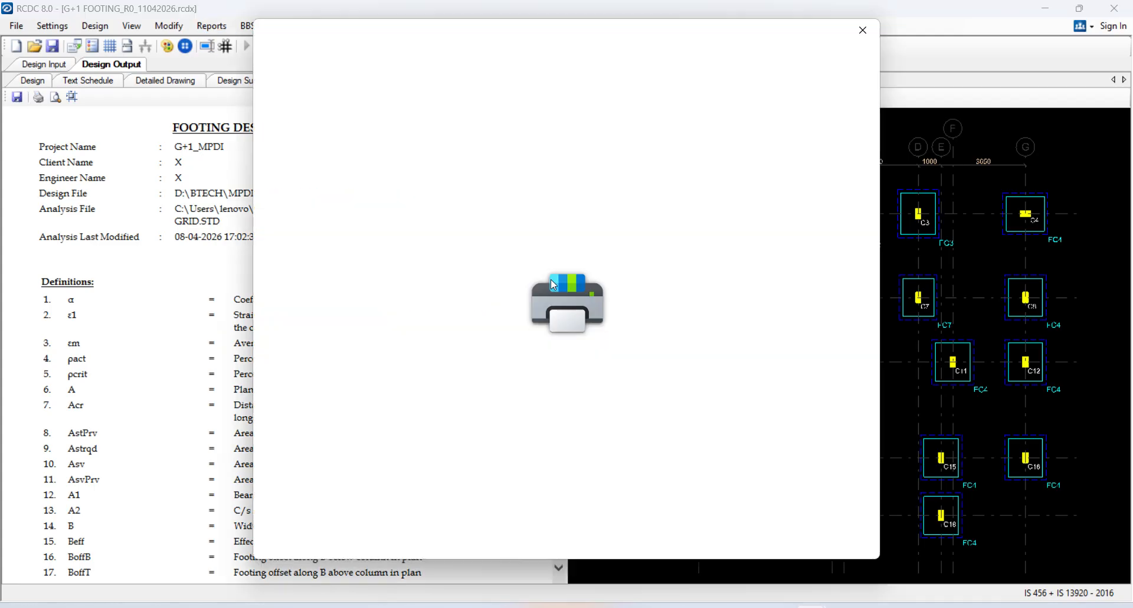
left_click(706, 533)
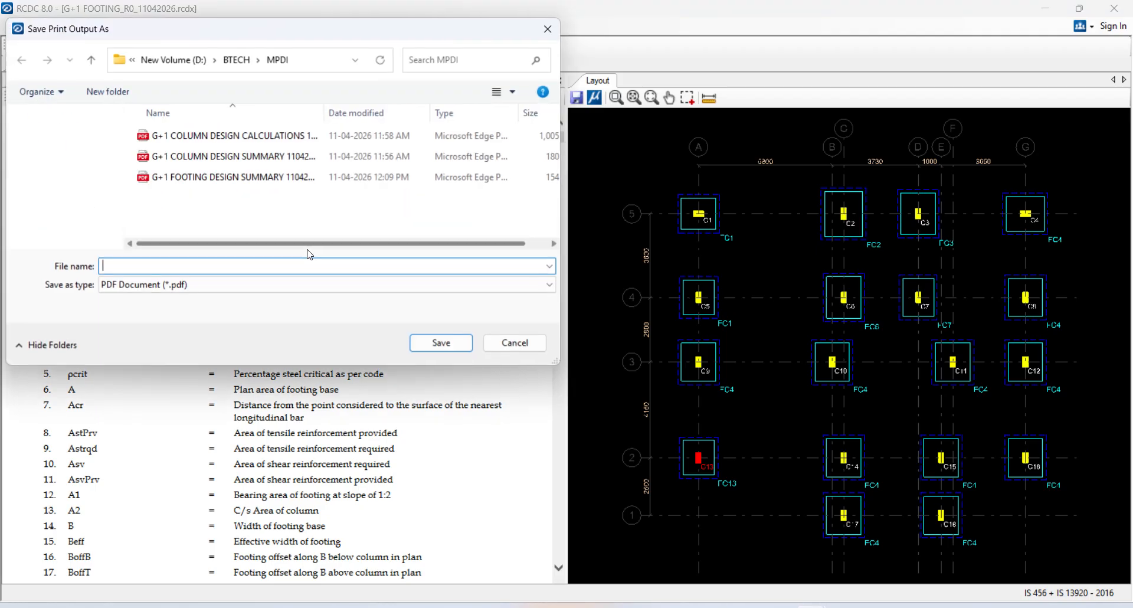
left_click(206, 177)
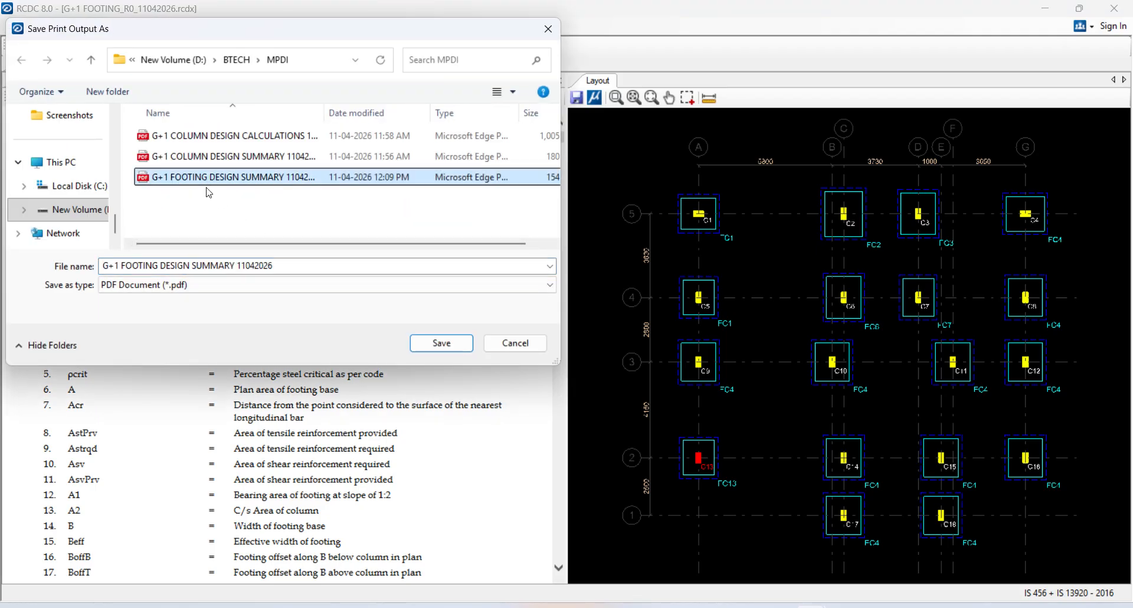
left_click(198, 267)
left_click_drag(192, 266, 234, 280)
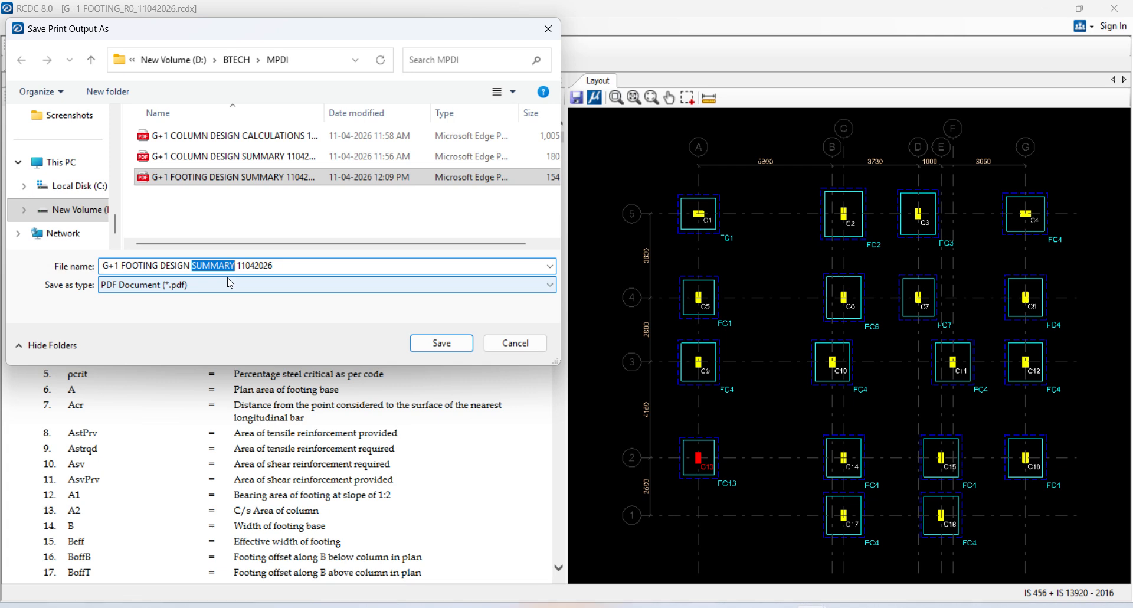
type("CAL")
type("CULA")
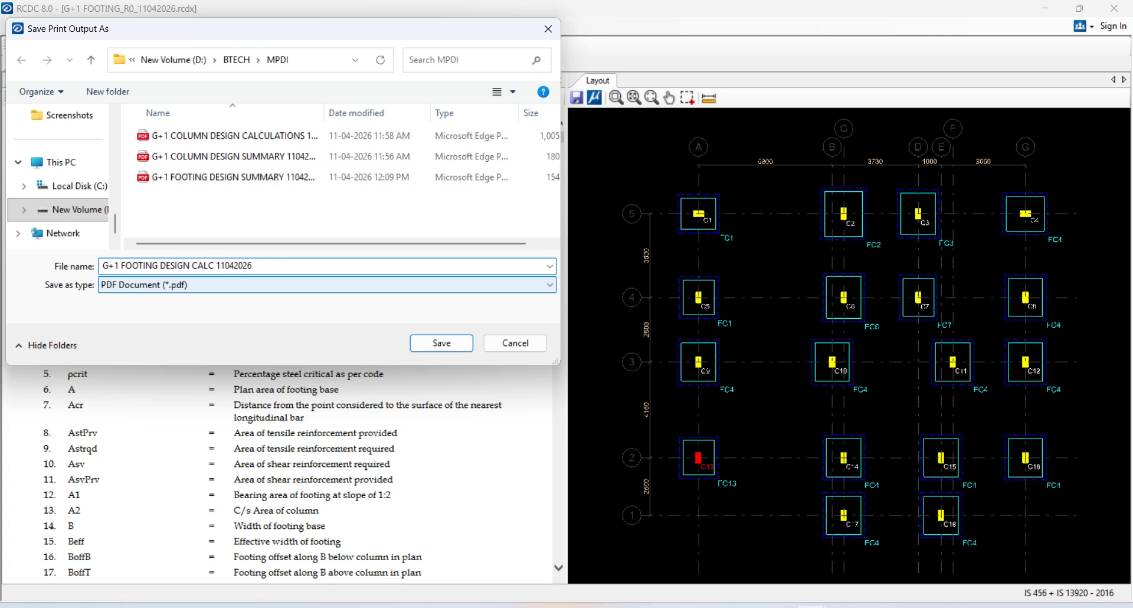
type("TIONS")
left_click(446, 344)
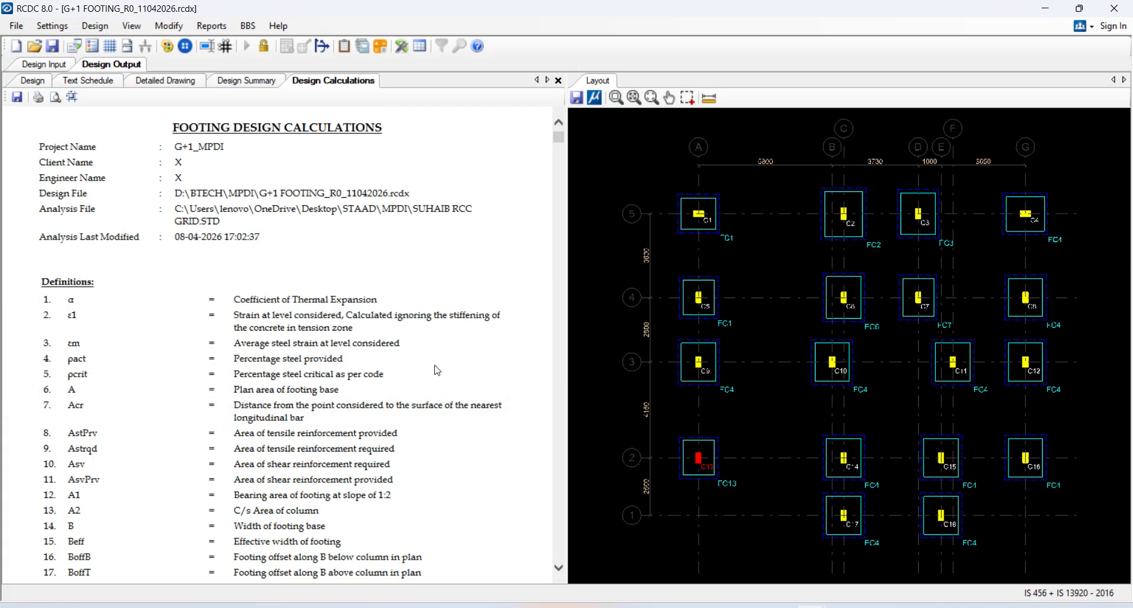
- Generate the pressure check report for all footings
left_click(210, 26)
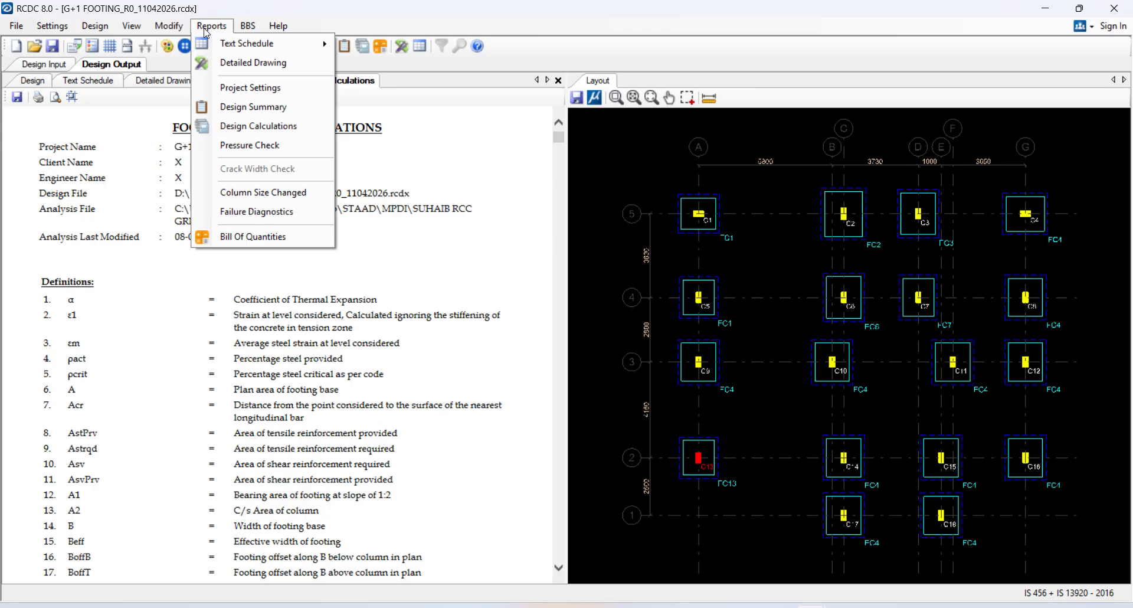
left_click(248, 145)
left_click(497, 152)
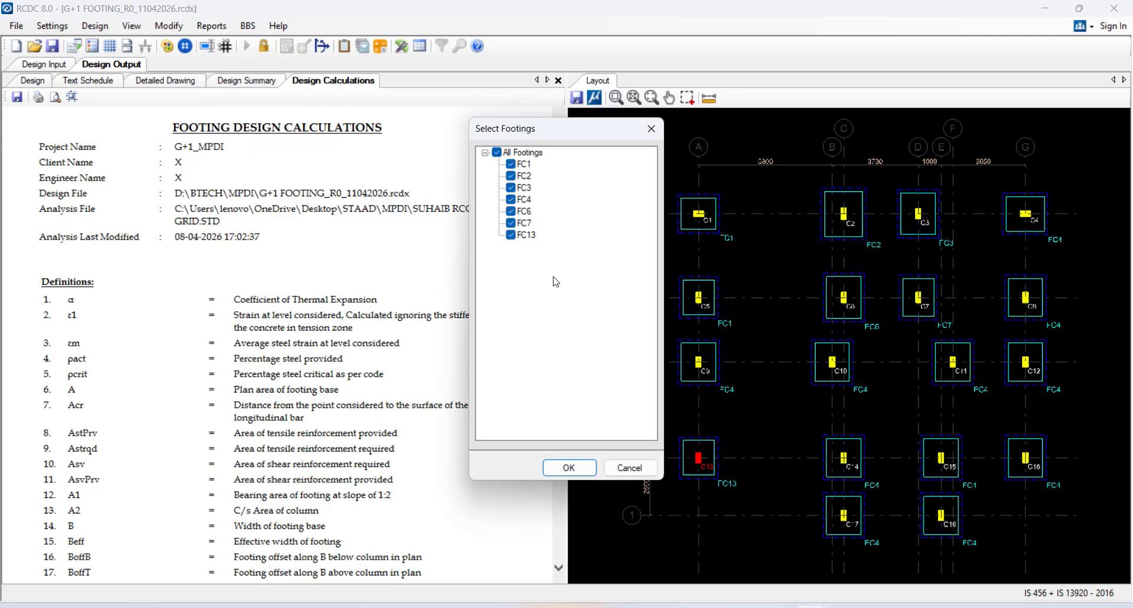
left_click(567, 467)
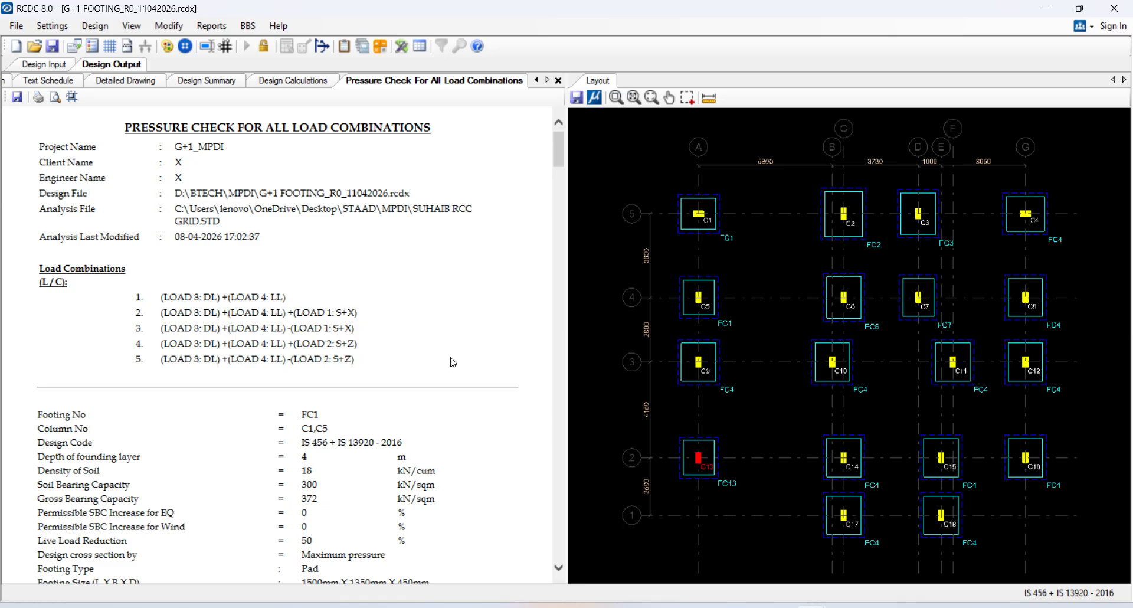
- Examine the soil pressure design tables in the pressure check report from footing FC1 through FC13
scroll(345, 328, "down", 10)
scroll(224, 313, "up", 6)
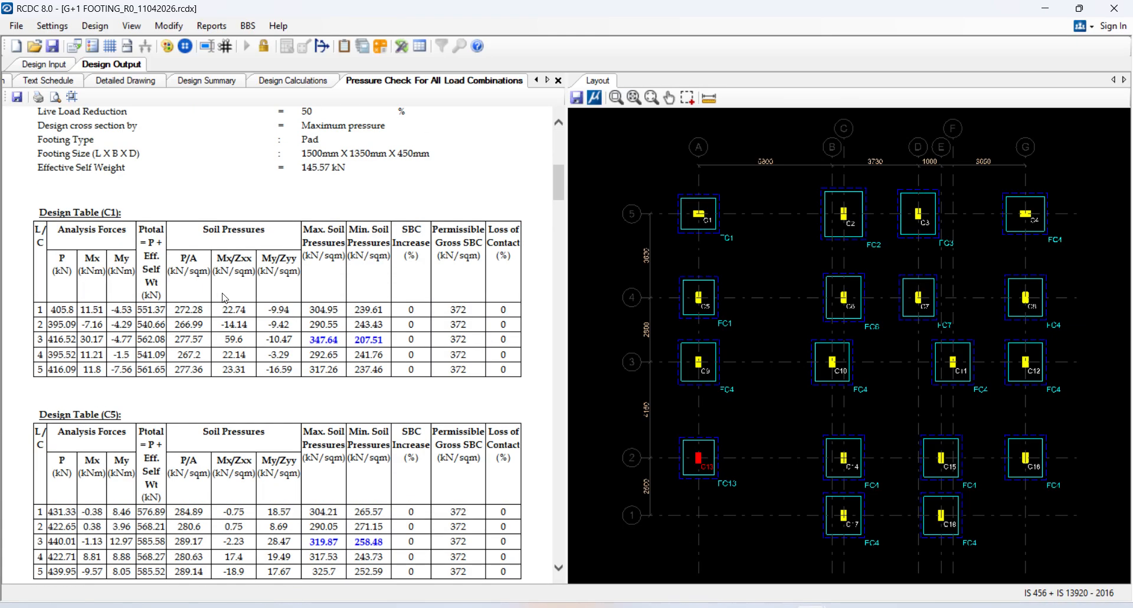
scroll(224, 297, "down", 10)
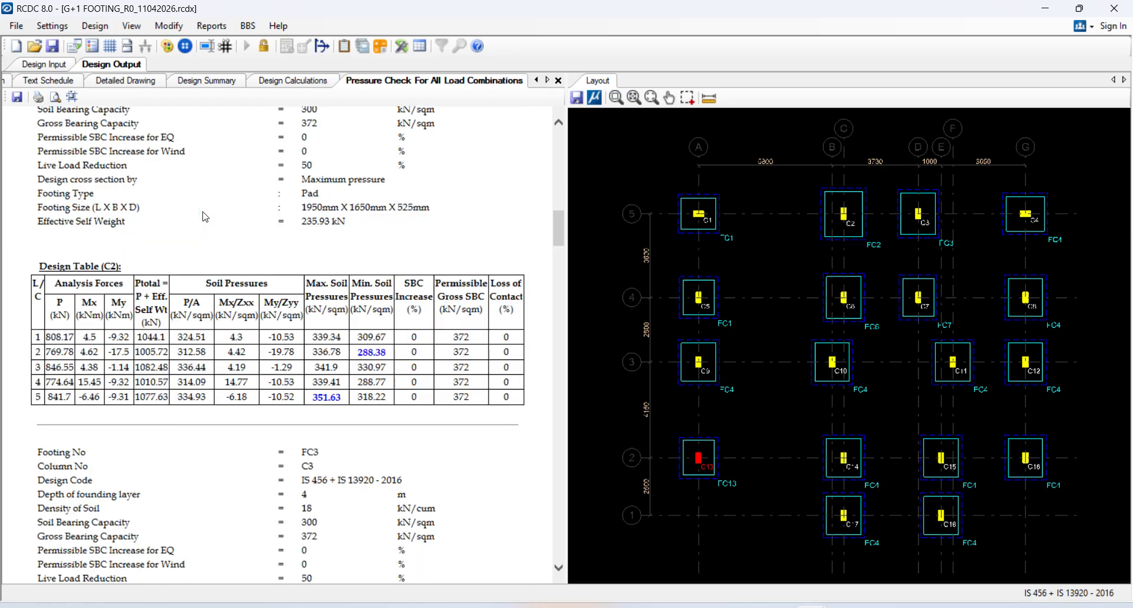
scroll(203, 217, "down", 20)
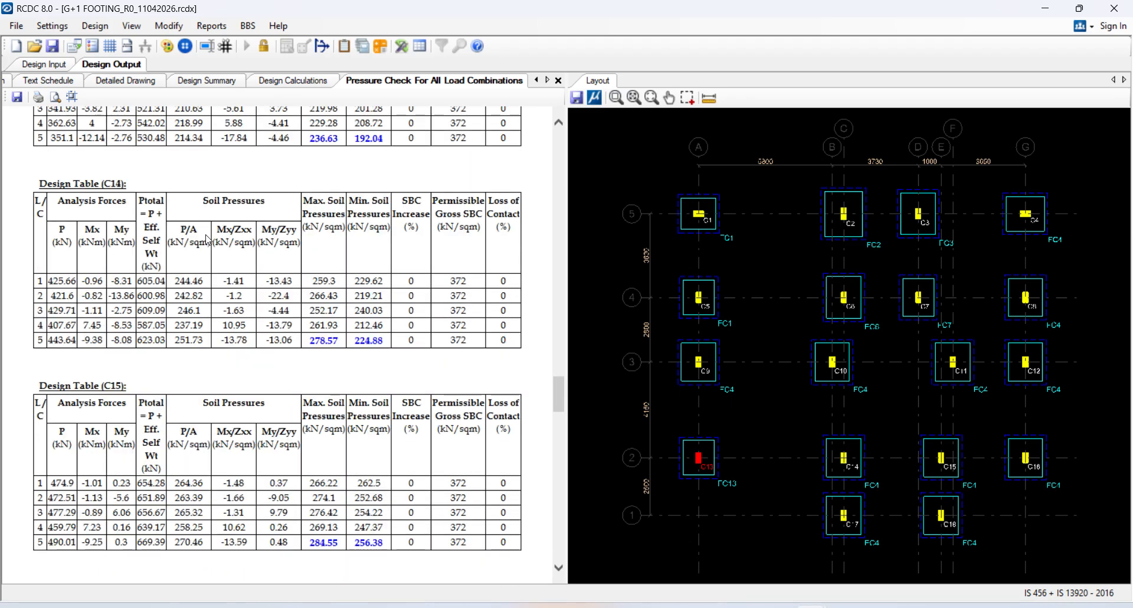
scroll(207, 239, "down", 20)
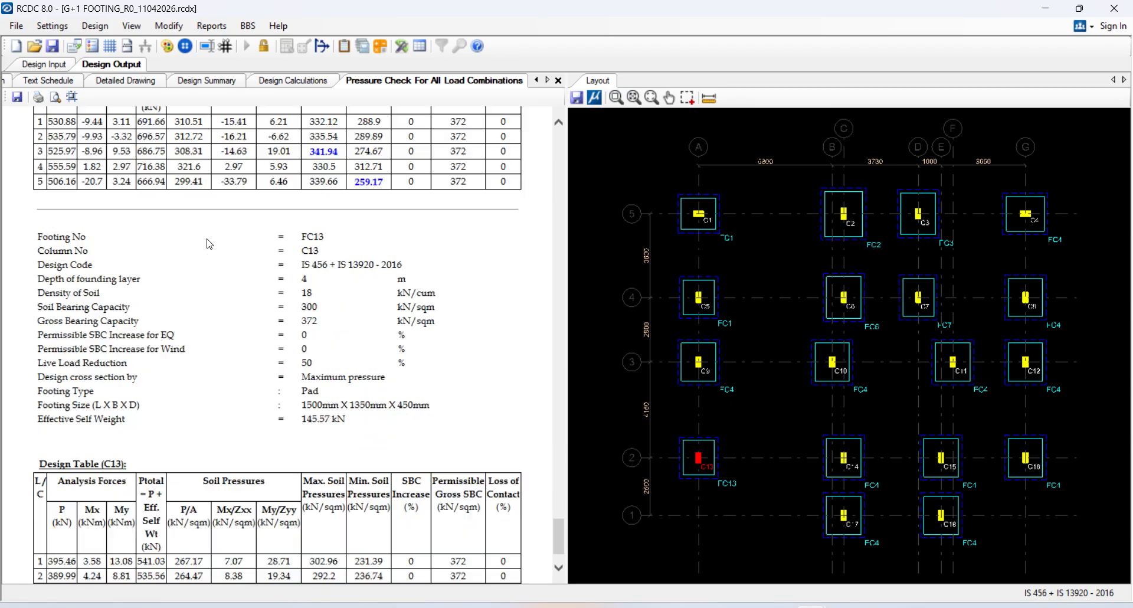
- Generate the column size changed report and the failure diagnostics report for the footings
left_click(214, 28)
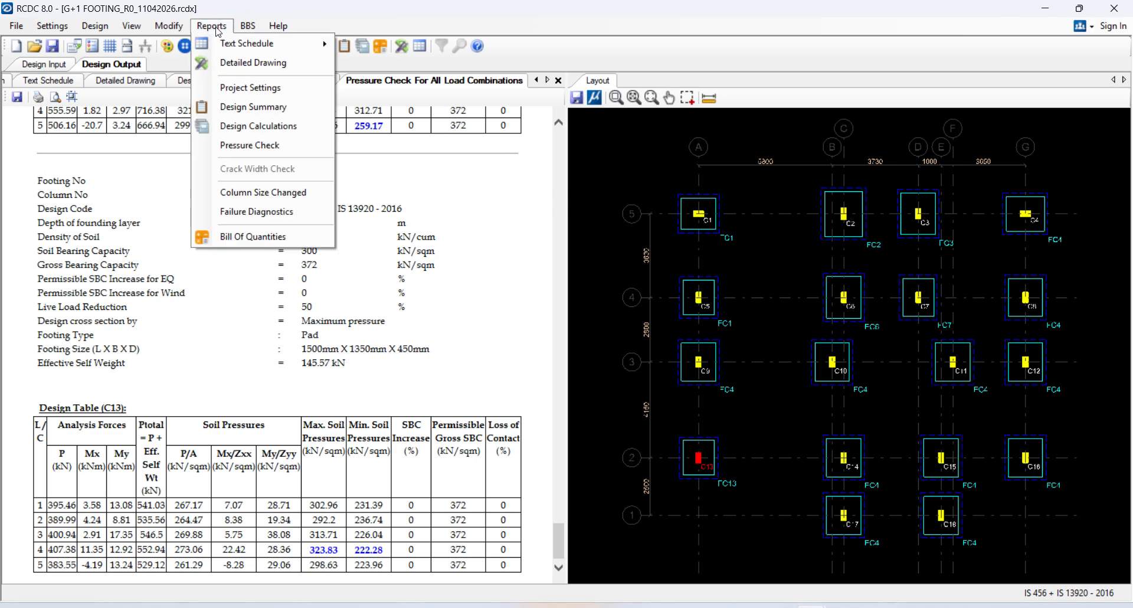
left_click(234, 198)
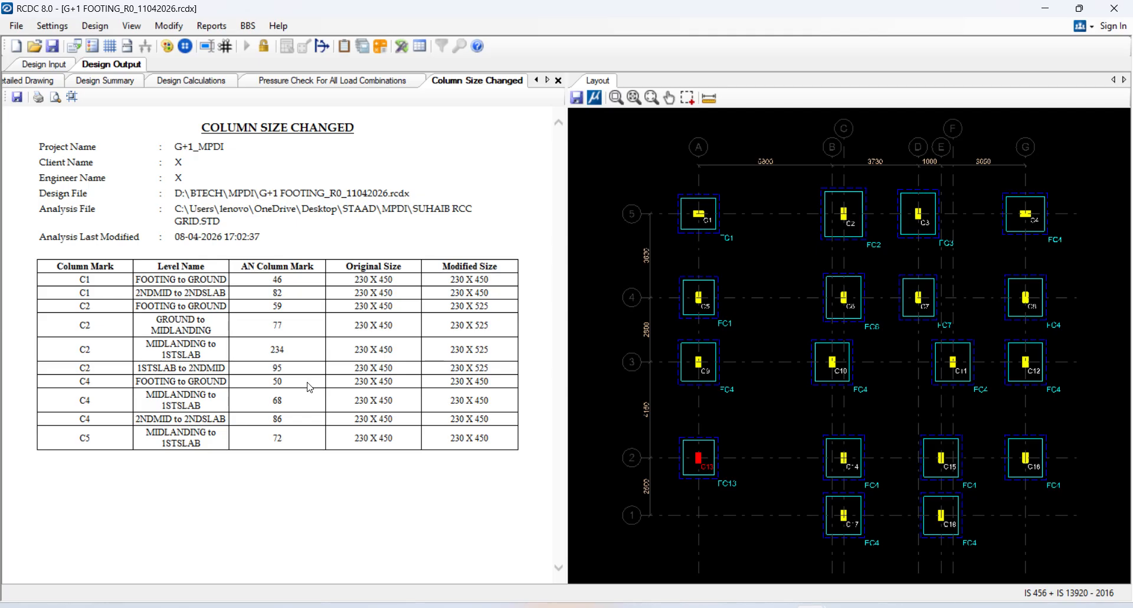
left_click(211, 26)
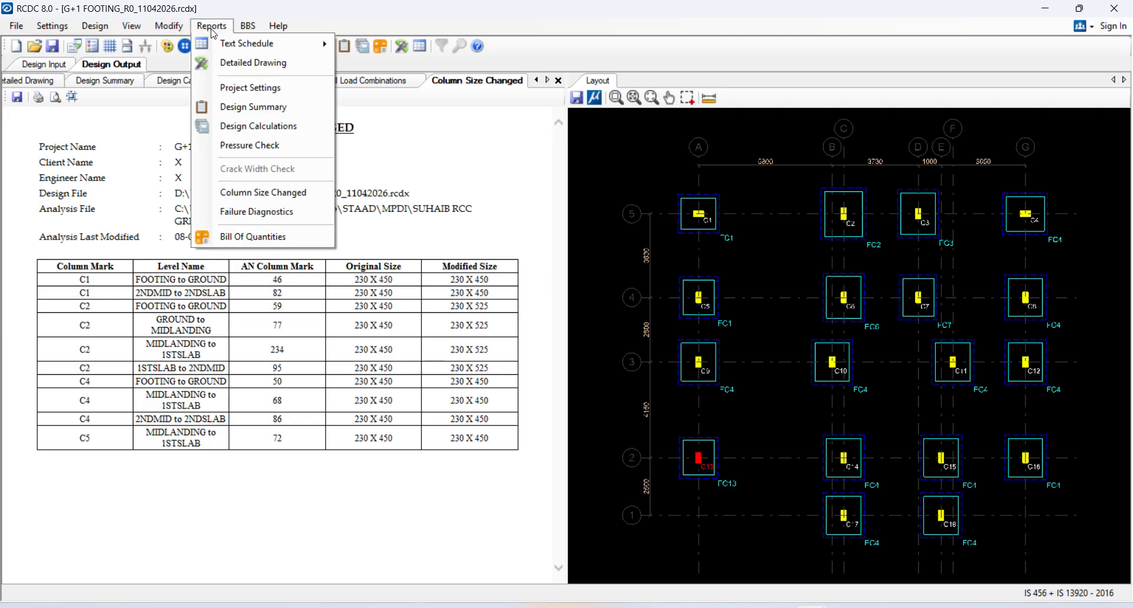
left_click(266, 212)
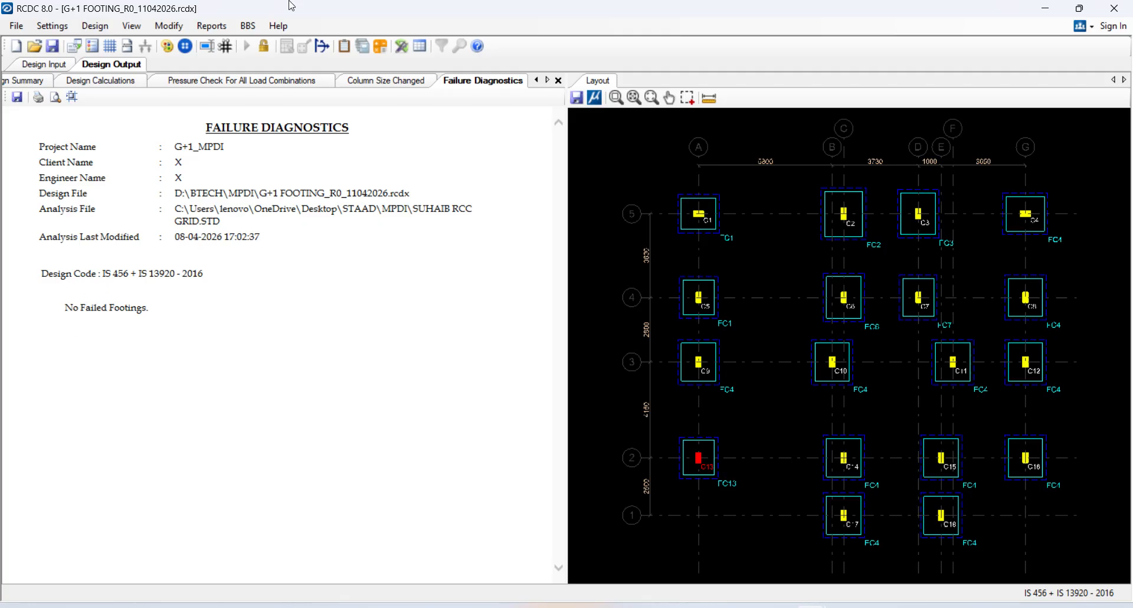
- Generate the footing bill of quantities with the BOQ Summary, Reinforcement Type Wise and Level and Dia Wise reports
left_click(211, 25)
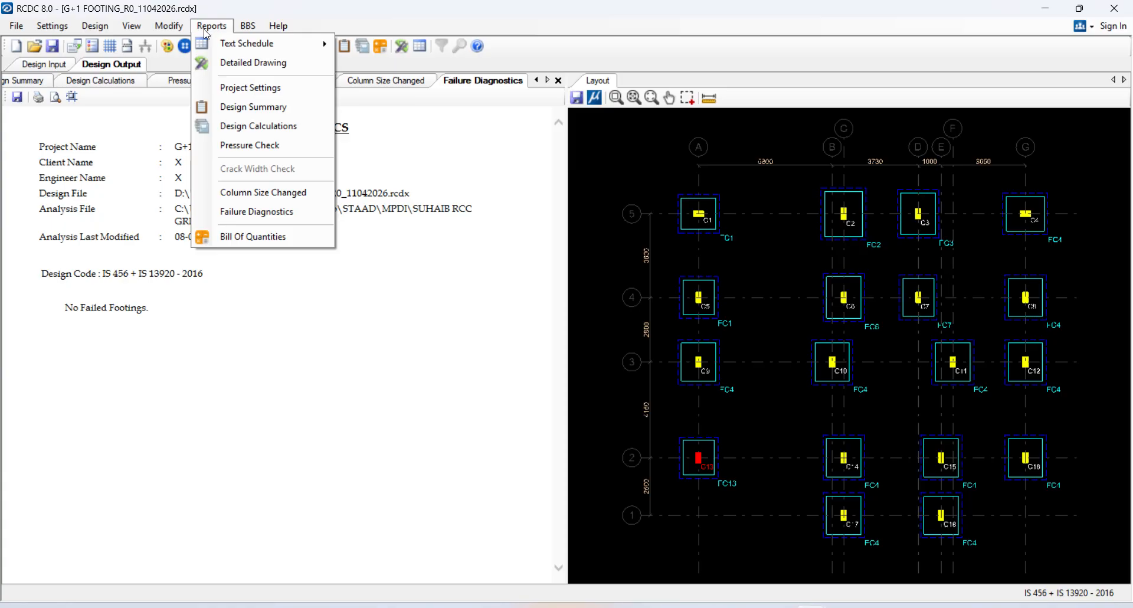
left_click(253, 236)
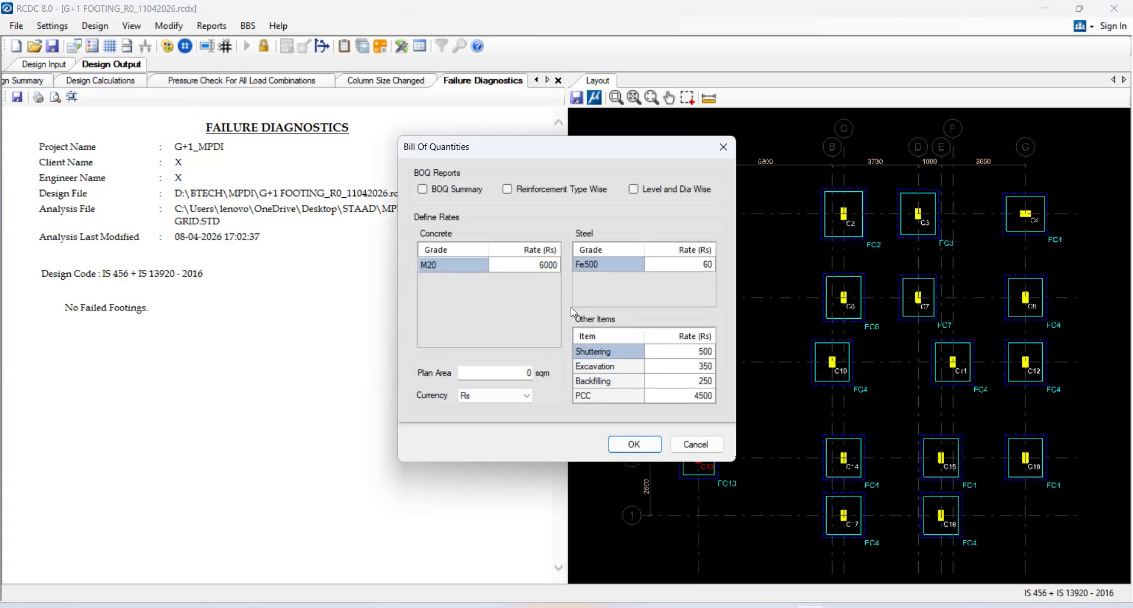
left_click(429, 192)
left_click(507, 190)
left_click(635, 191)
left_click(627, 441)
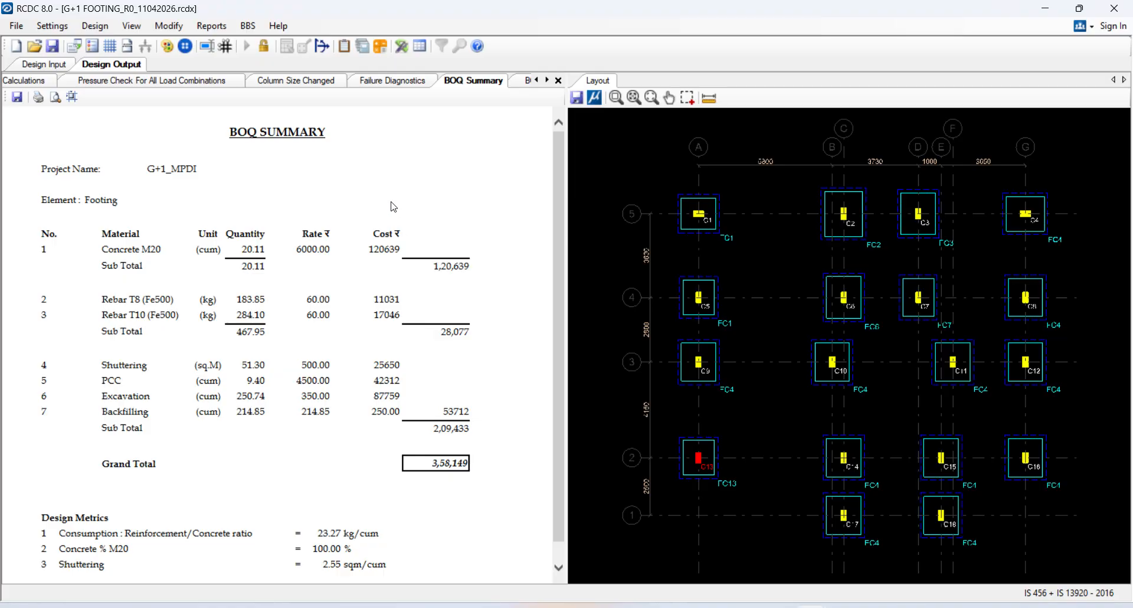
left_click(214, 26)
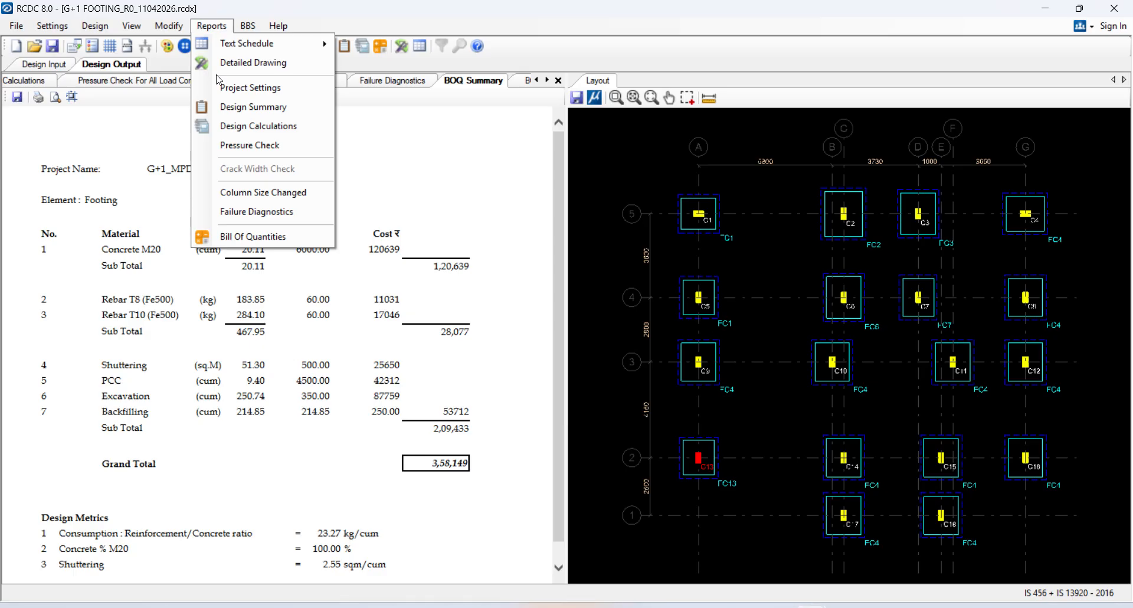
mouse_move(225, 44)
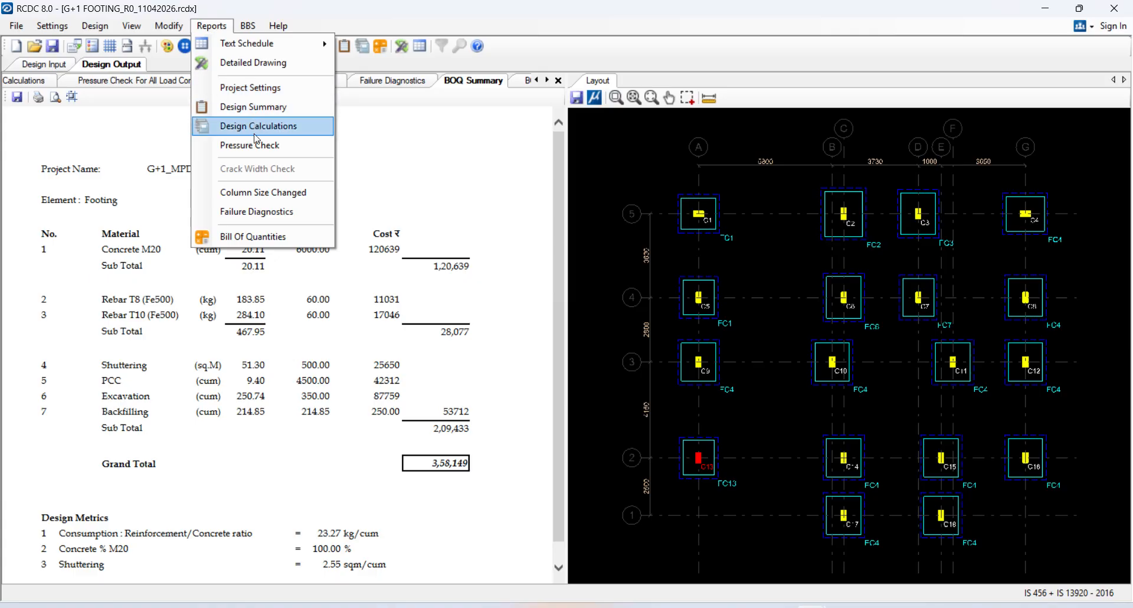
left_click(266, 236)
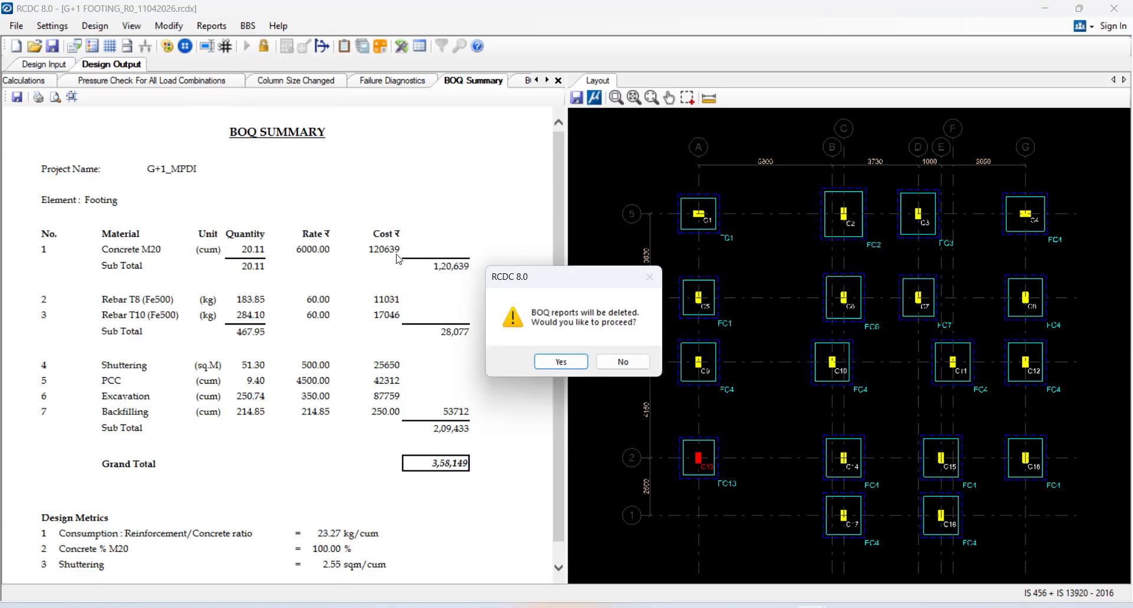
left_click(622, 361)
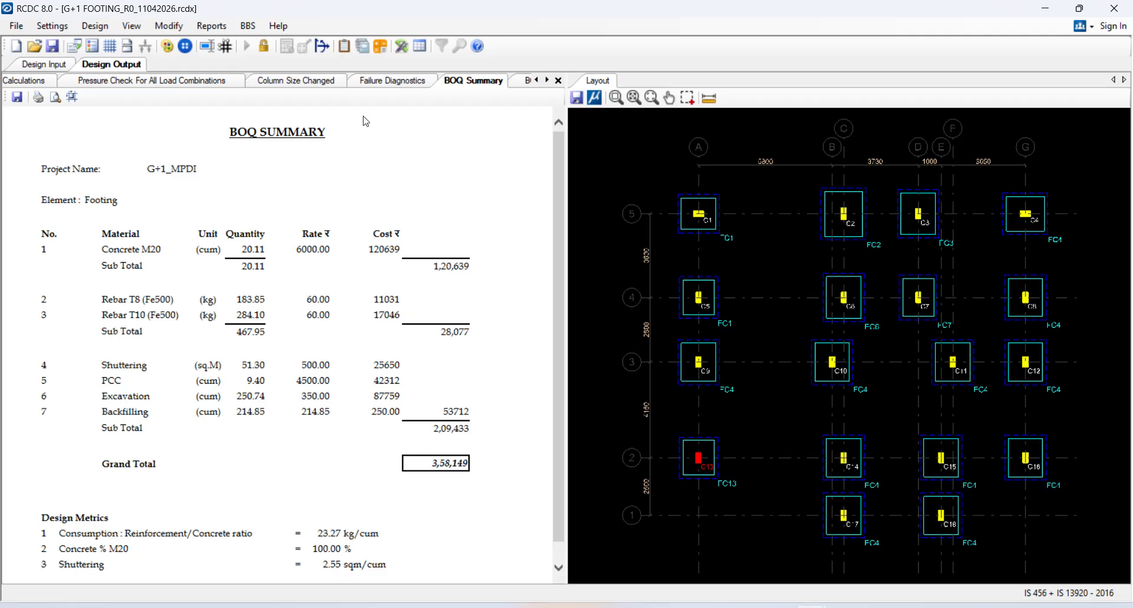
- Close the bill of quantities, failure diagnostics, column size changed, pressure check, design calculations and design summary reports
left_click(559, 81)
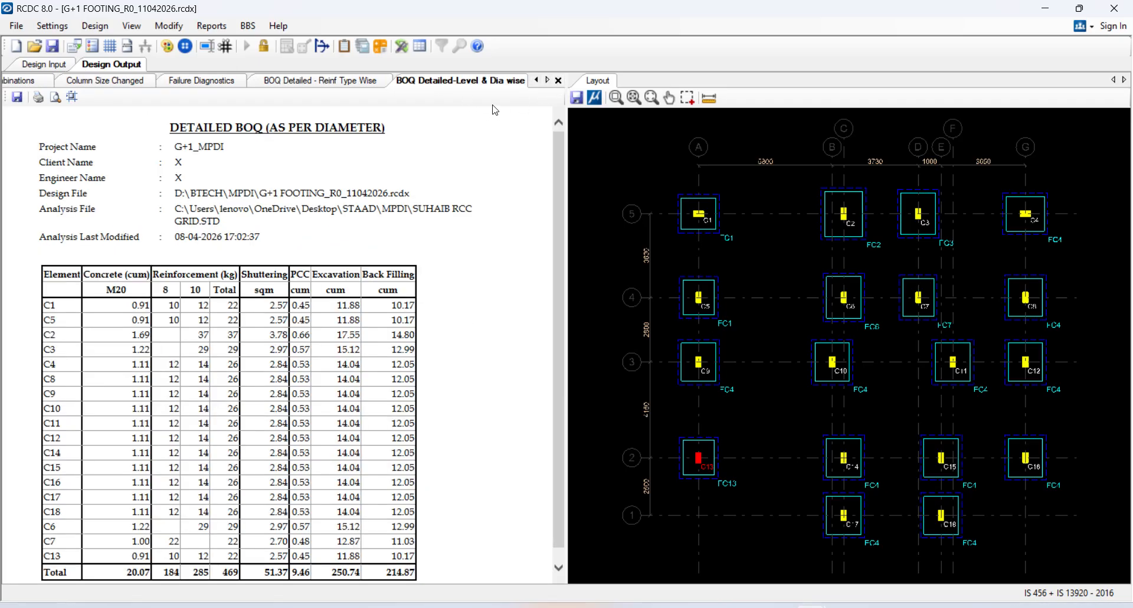
left_click(558, 80)
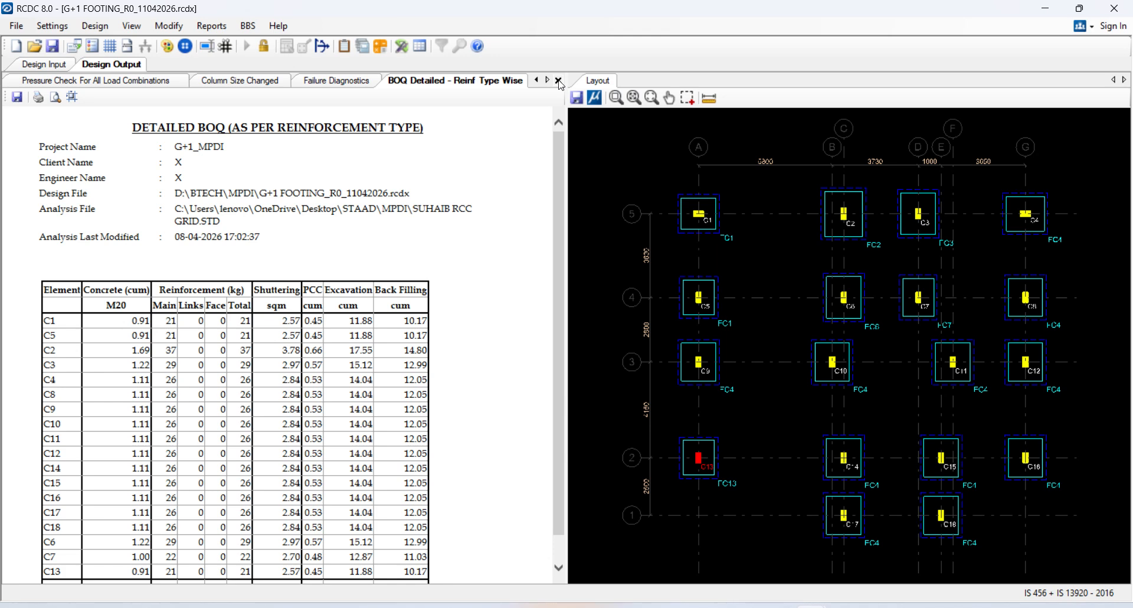
left_click(558, 81)
left_click(558, 81)
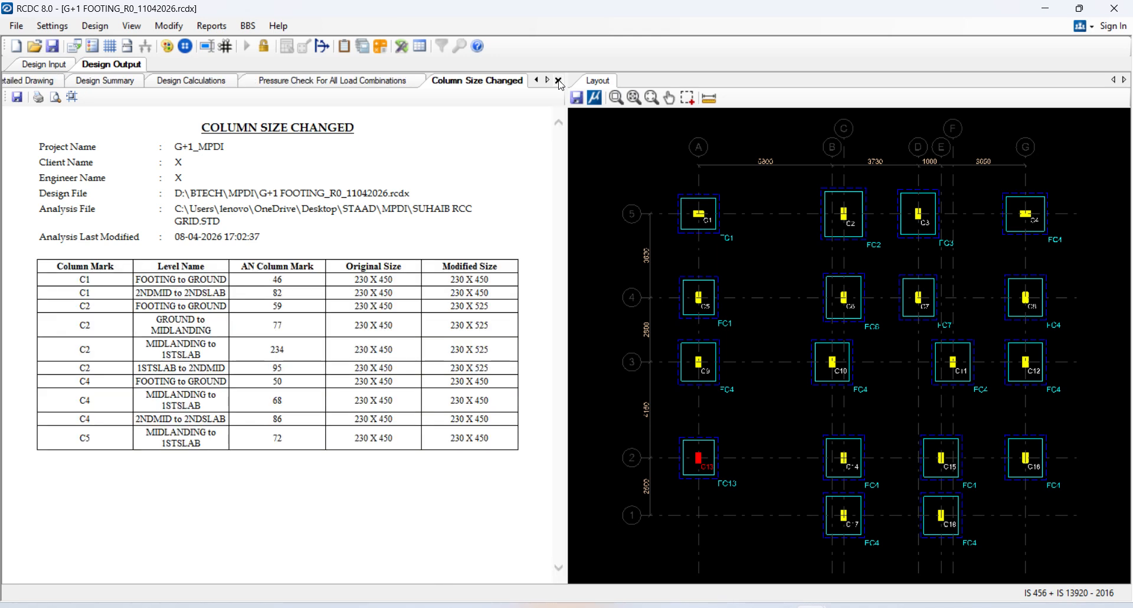
left_click(559, 81)
left_click(559, 81)
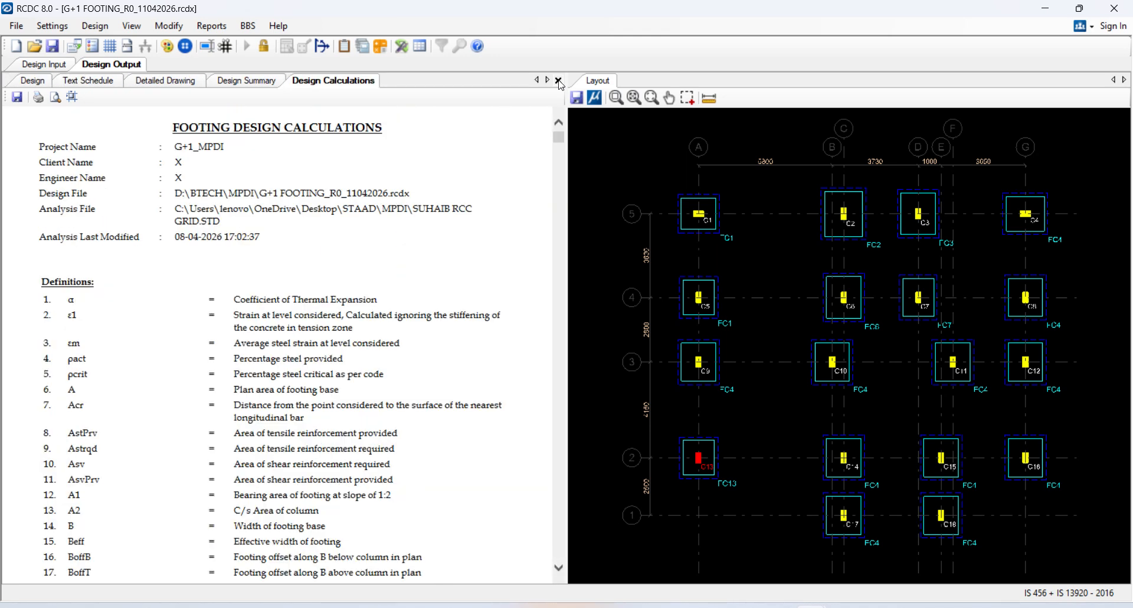
left_click(559, 81)
left_click(559, 81)
left_click(228, 28)
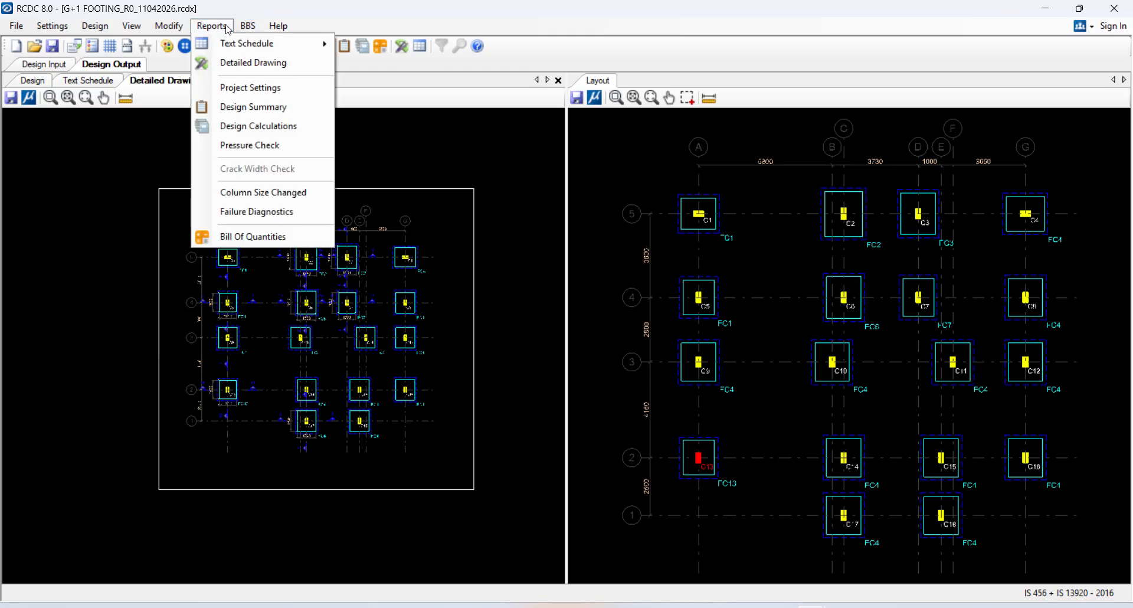
mouse_move(240, 47)
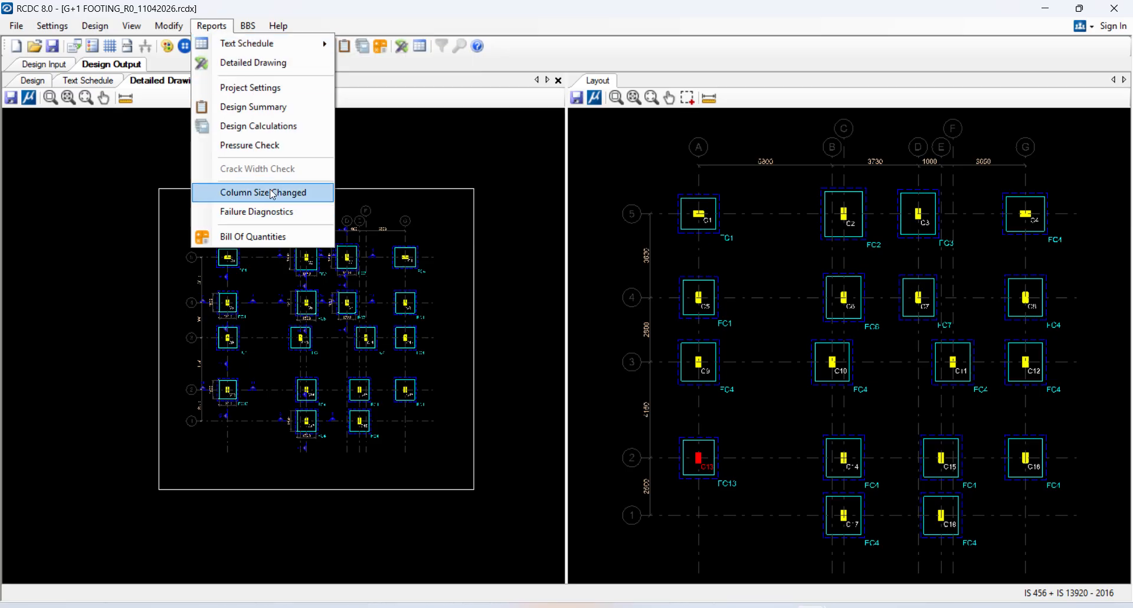
left_click(522, 180)
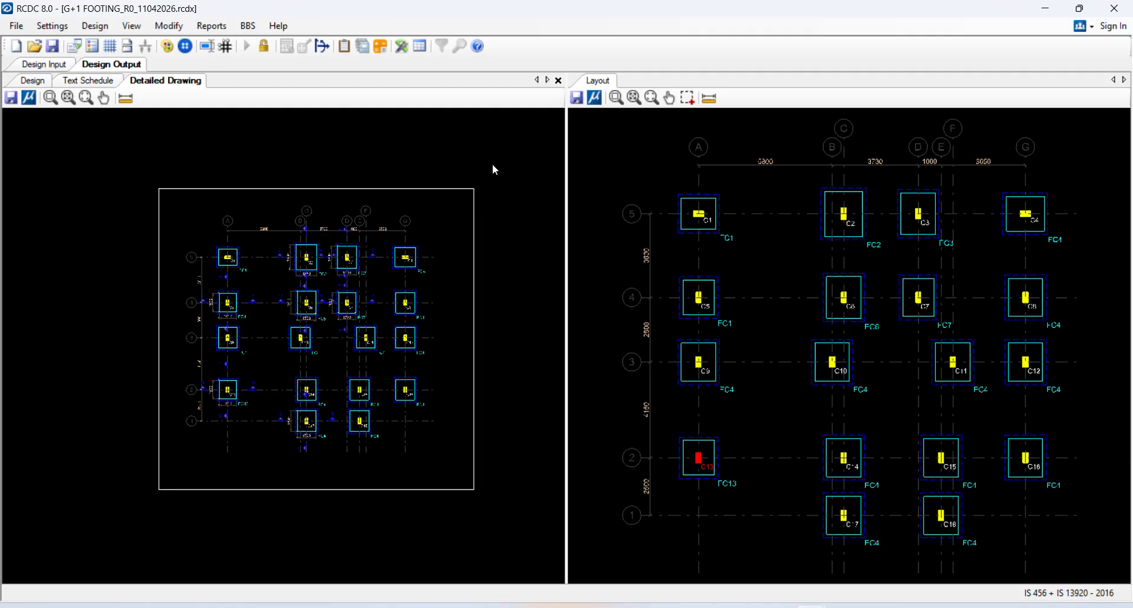
- Save the G+1 FOOTING_R0_11042026 design file
left_click(52, 46)
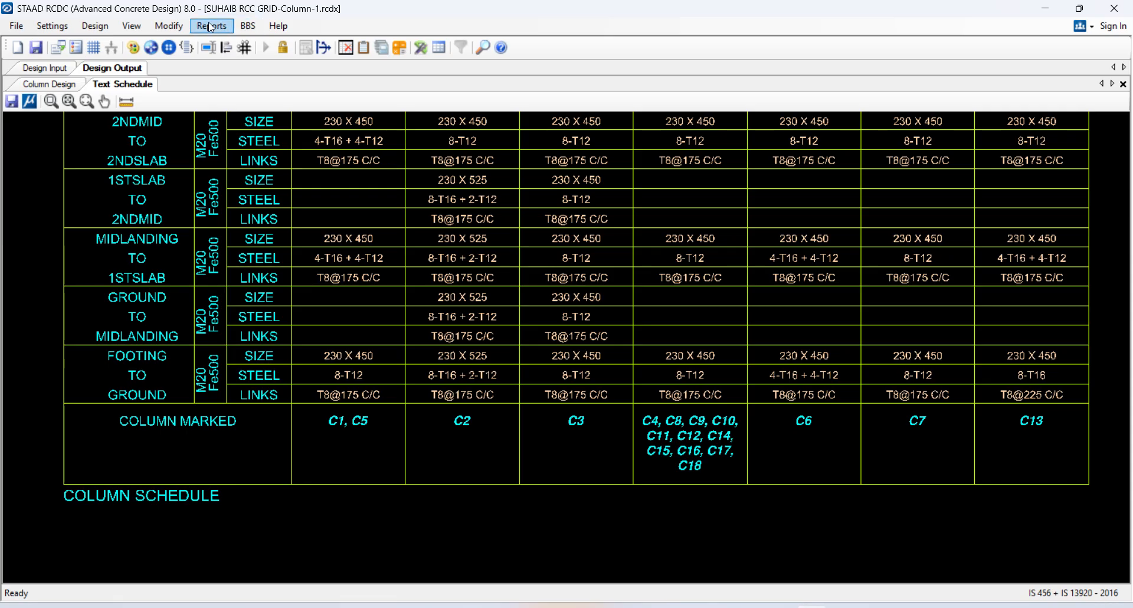
- Generate the bar bending schedule for column C1 to a DXF file named BBS in the MPDI folder
left_click(248, 26)
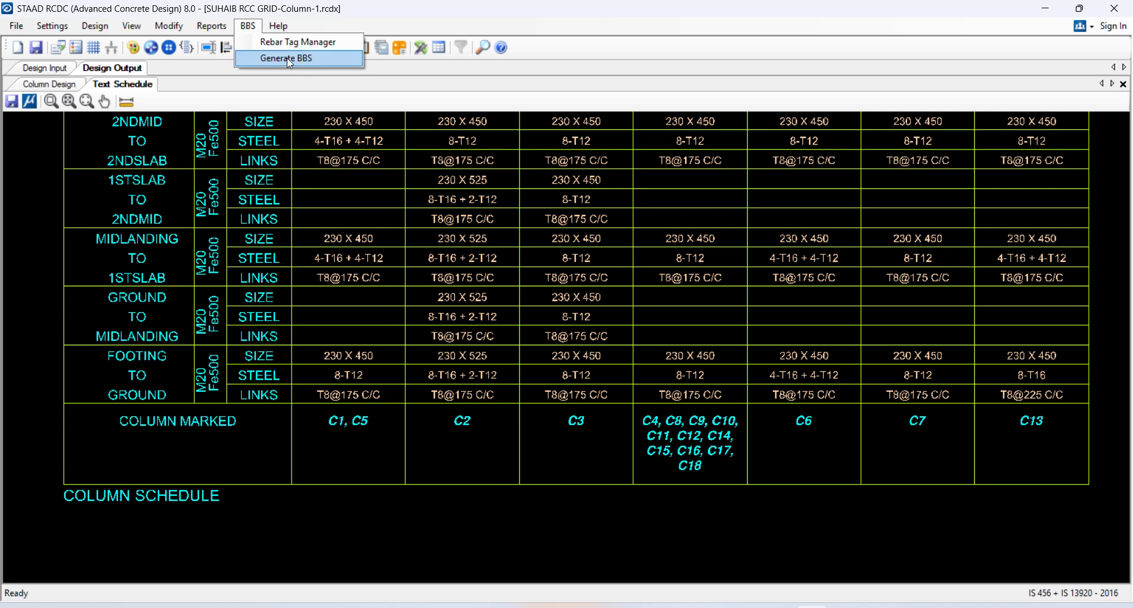
left_click(289, 59)
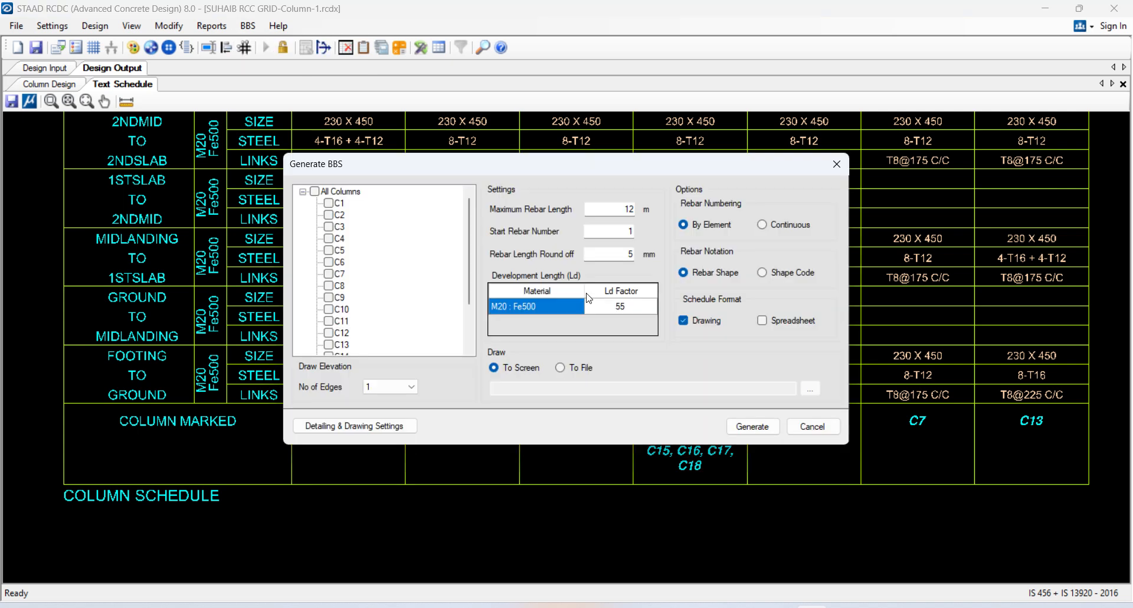
left_click(329, 203)
left_click(560, 367)
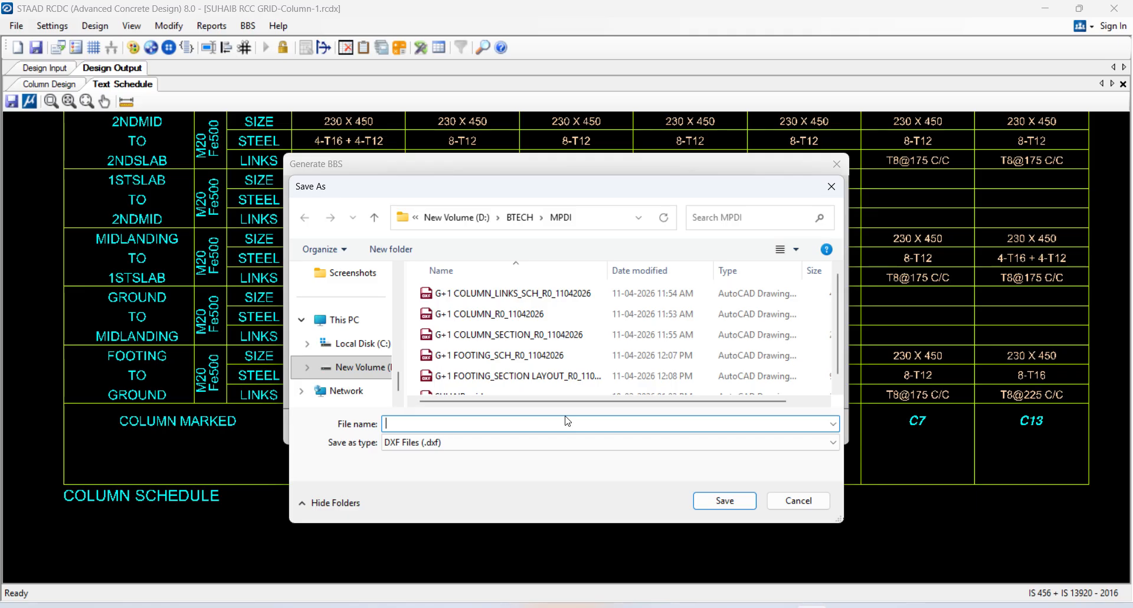
type("BBS")
left_click(725, 500)
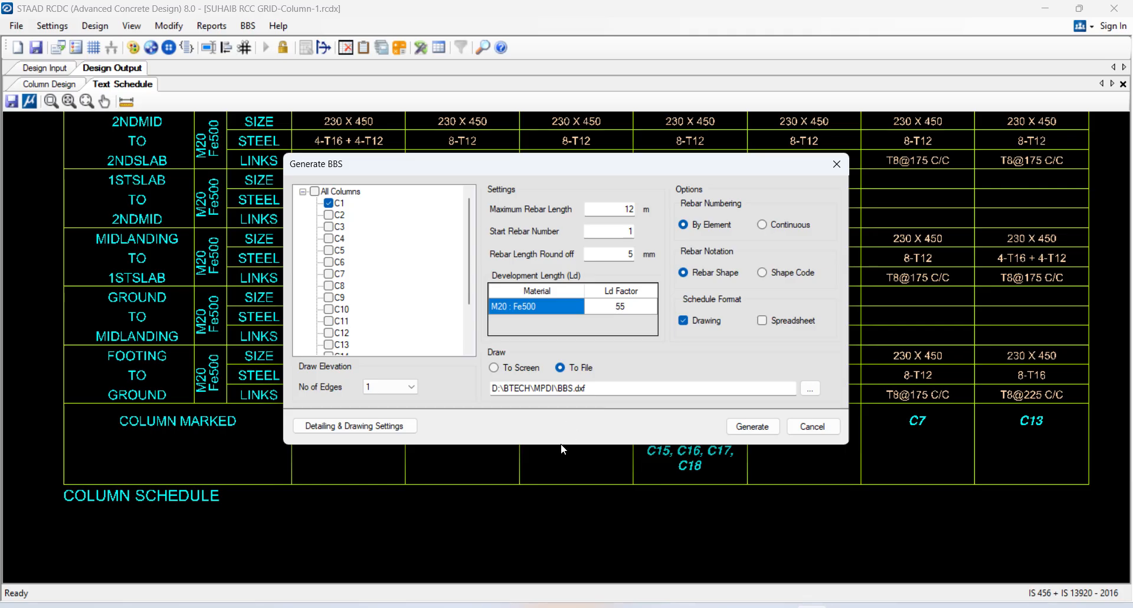
left_click(745, 426)
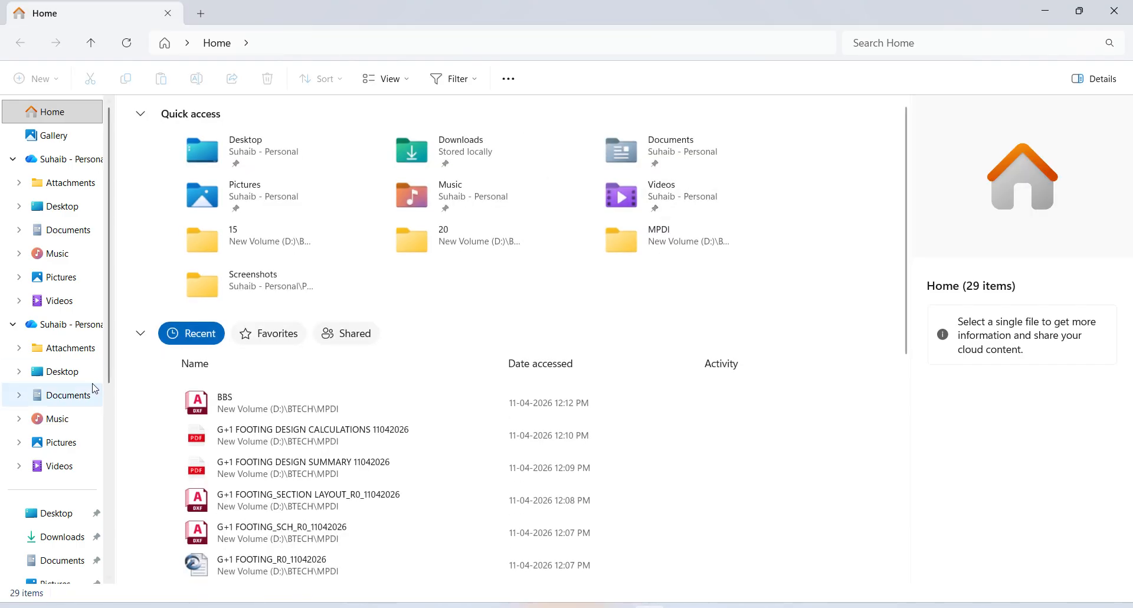
- Open the BBS DXF file from the MPDI folder in AutoCAD and switch back to the column design in RCDC
left_click(239, 407)
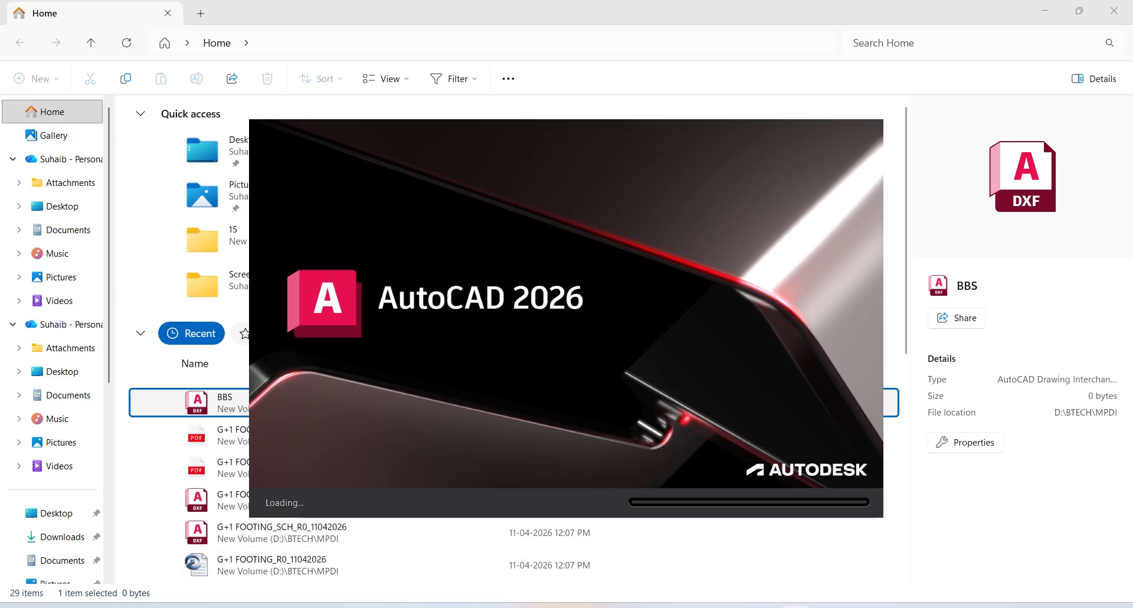
left_click(797, 607)
- Close the column text schedule and exit both the column design program and STAAD.Pro
scroll(564, 365, "down", 1)
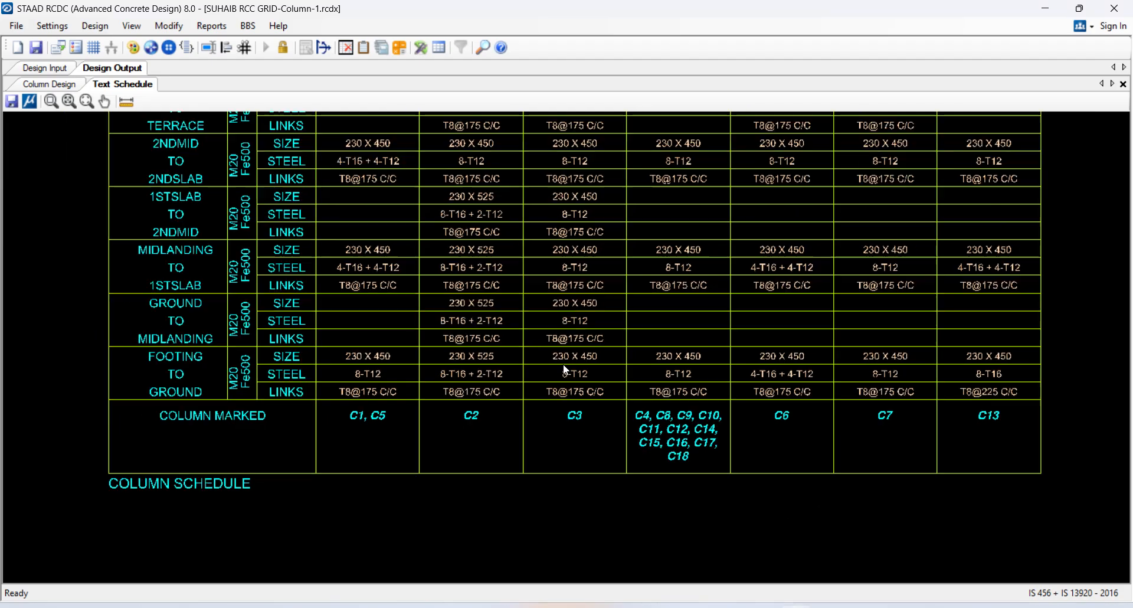
scroll(563, 364, "down", 3)
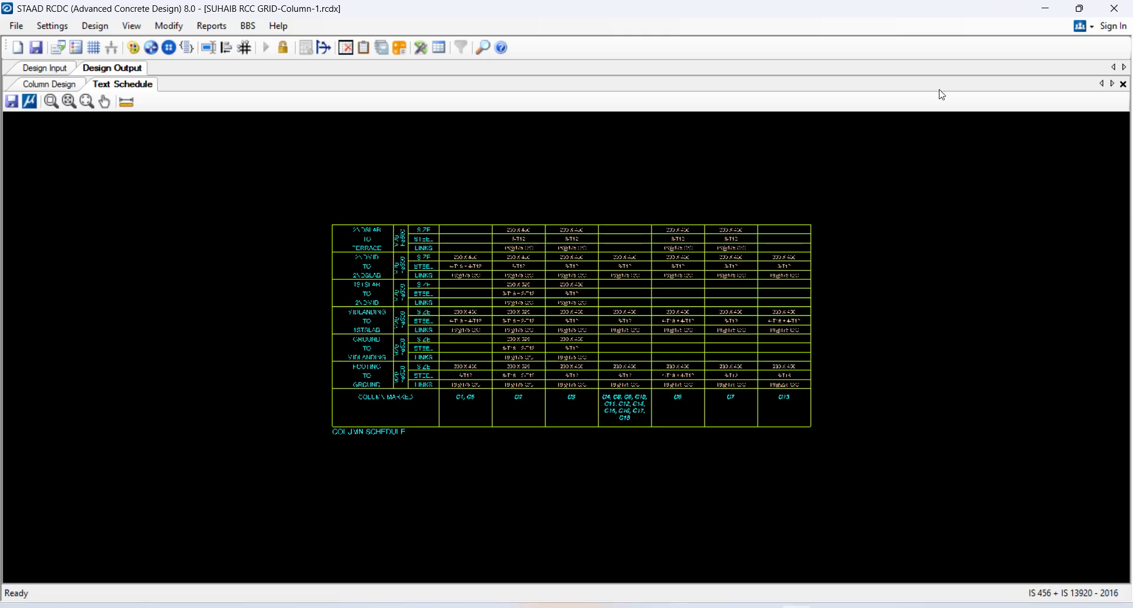
left_click(1123, 84)
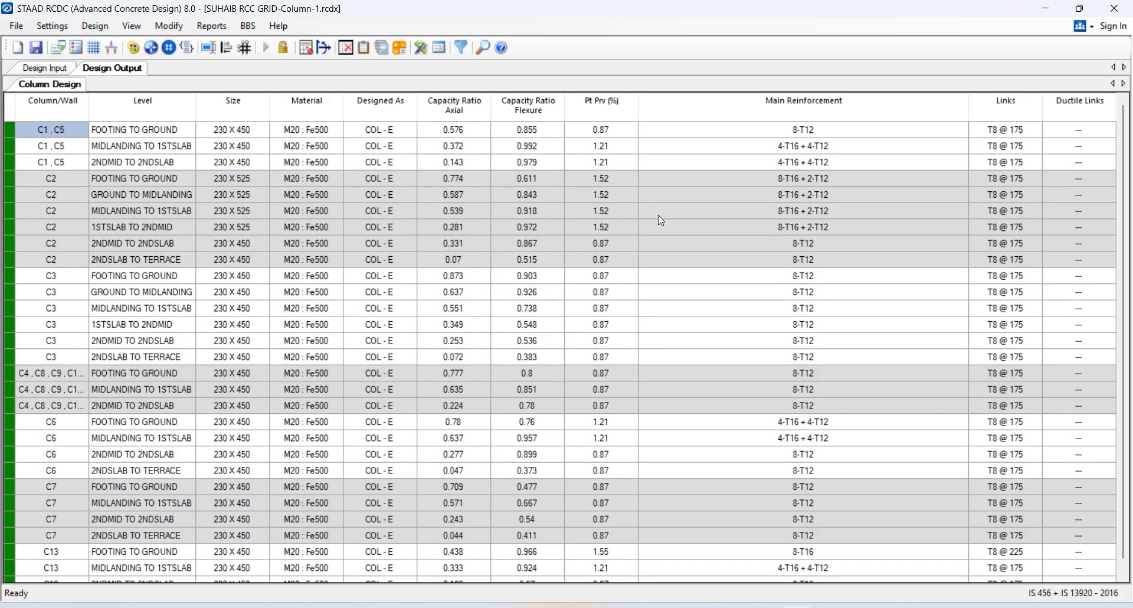
left_click(1123, 10)
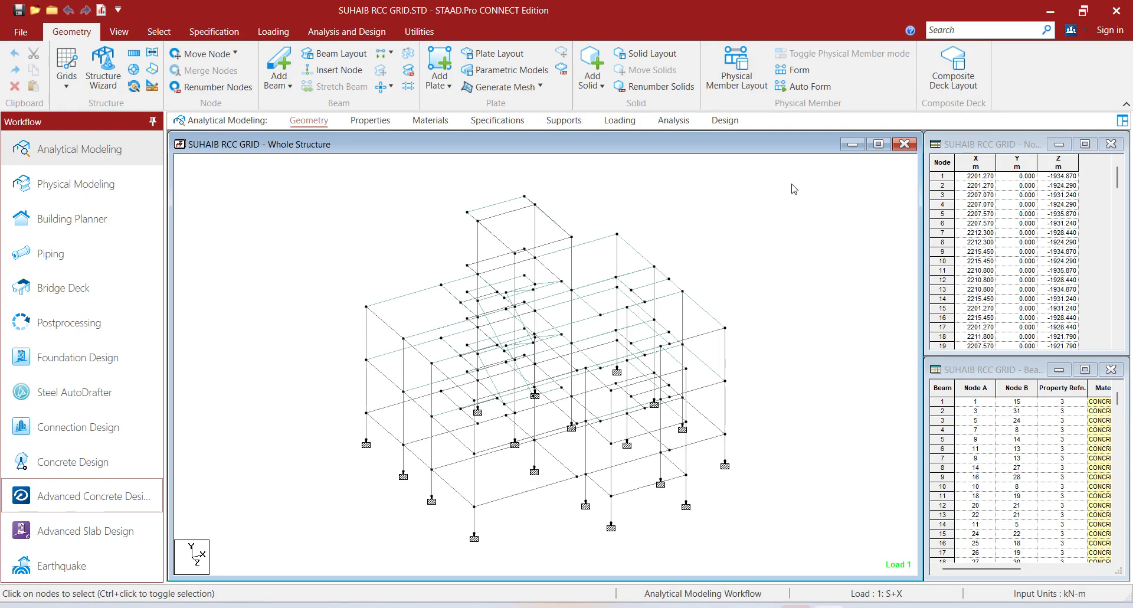
left_click(1116, 11)
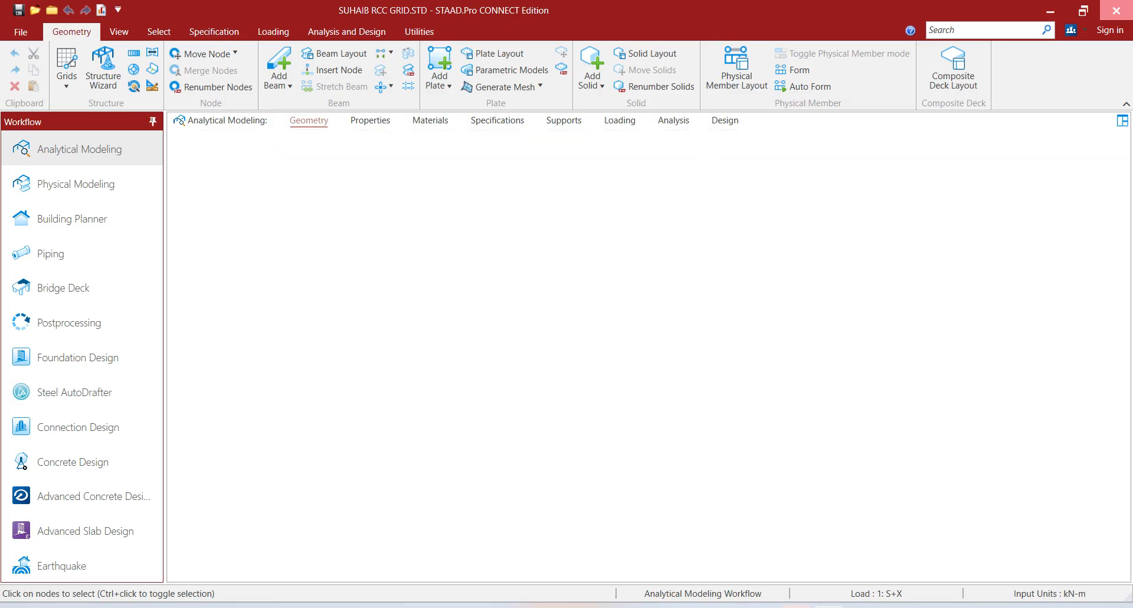
- Switch to AutoCAD and decline opening BBS.dxf as read-only
left_click(795, 606)
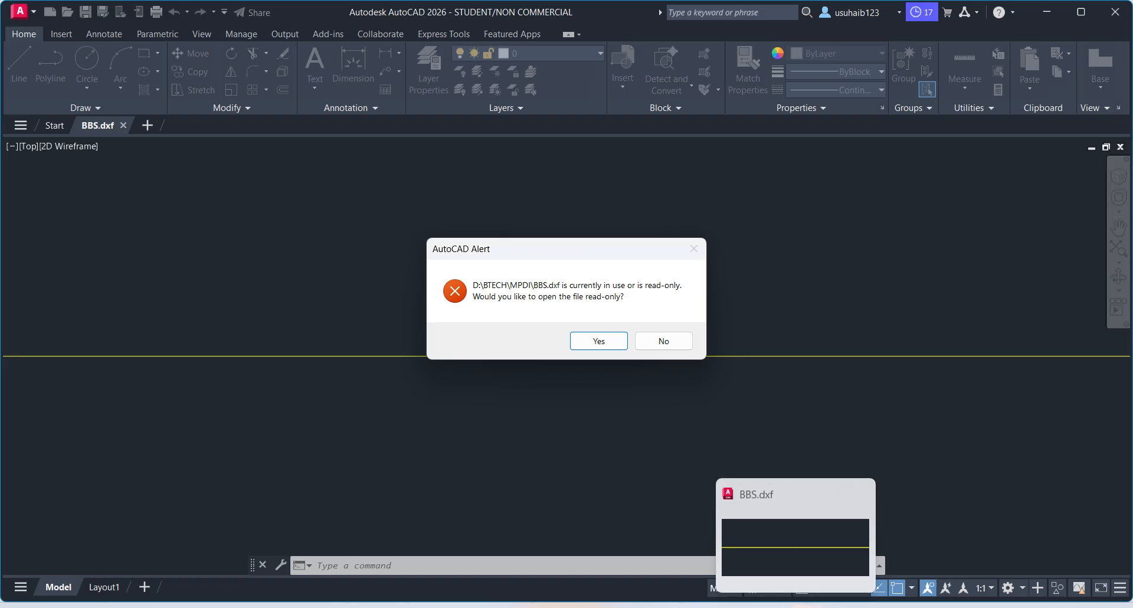
left_click(662, 343)
left_click(765, 438)
left_click(638, 472)
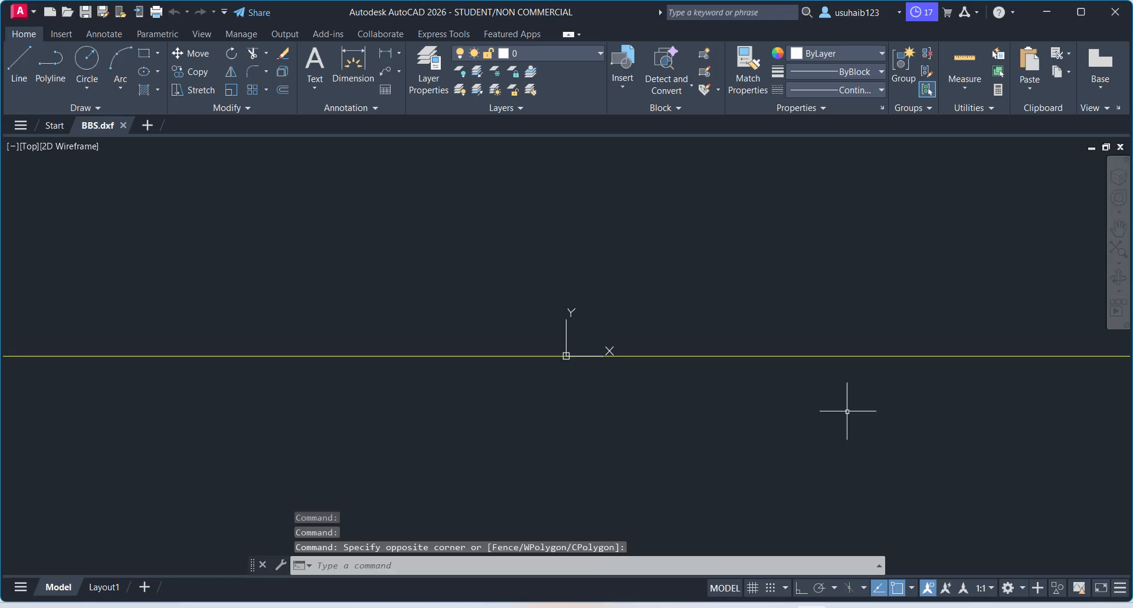
- Zoom the BBS drawing to its extents so the column details and schedule tables fit the view
scroll(848, 409, "down", 5)
scroll(743, 448, "down", 5)
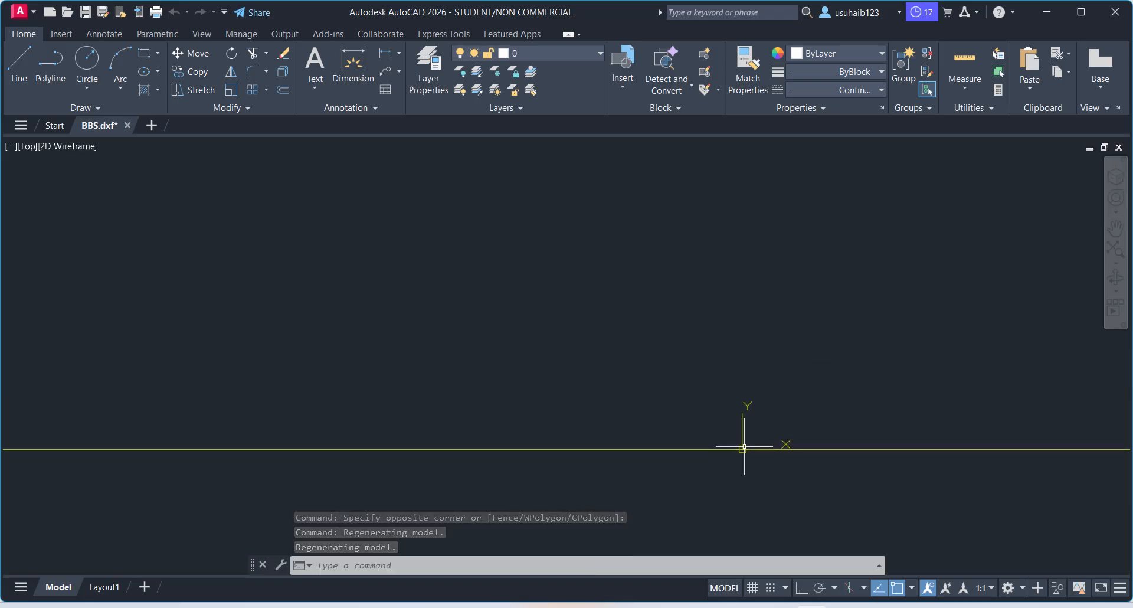
type("Z")
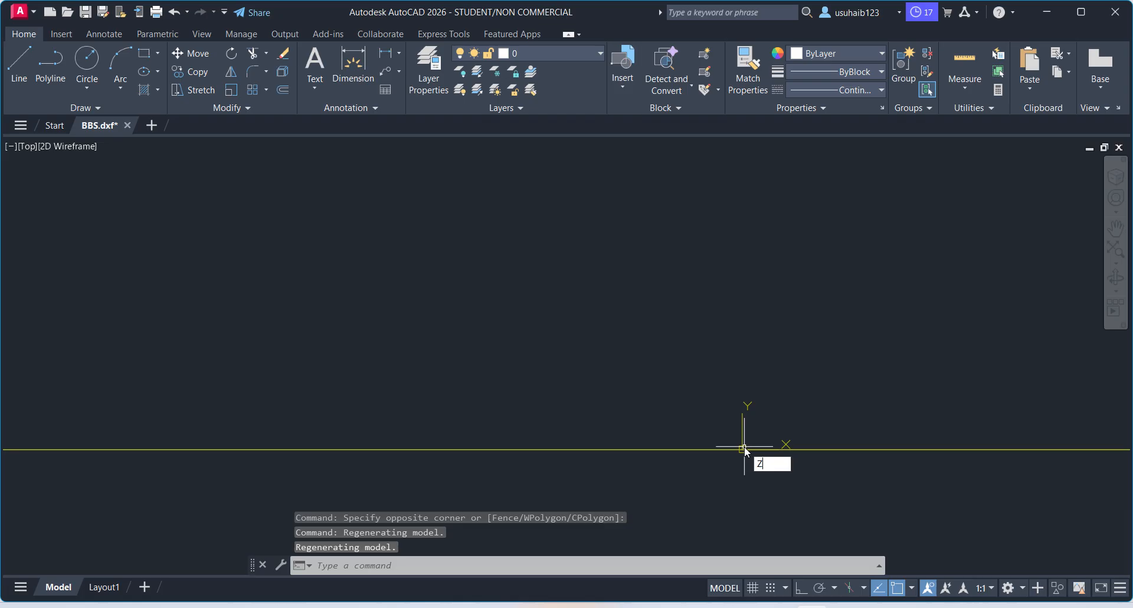
key("Return")
type("E")
key("Return")
type("E")
key("Return")
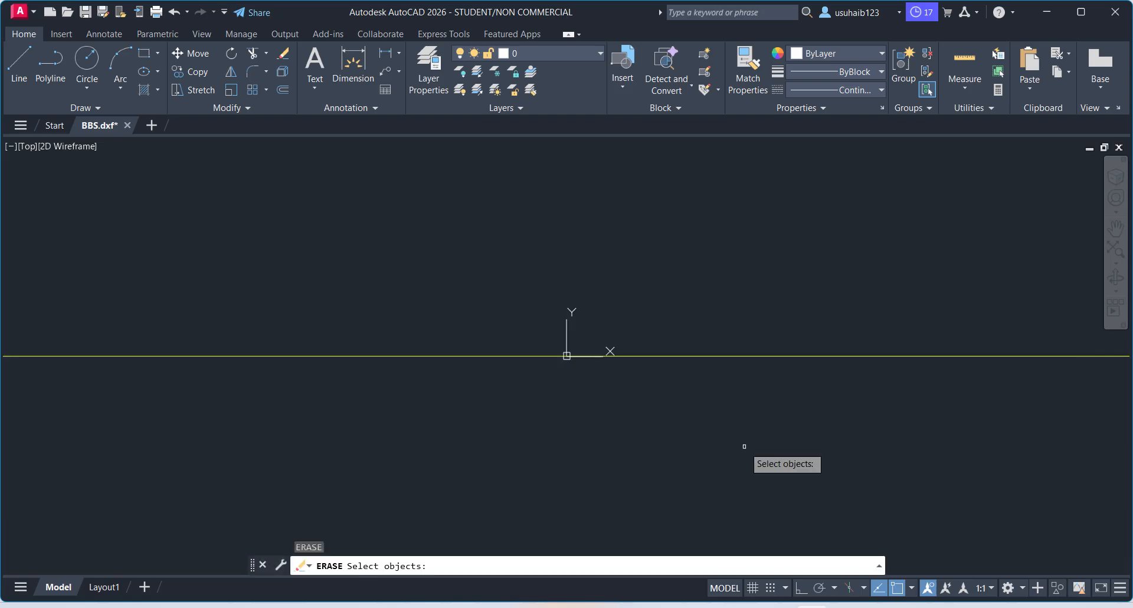
key("Escape")
type("Z")
key("Return")
type("E")
key("Return")
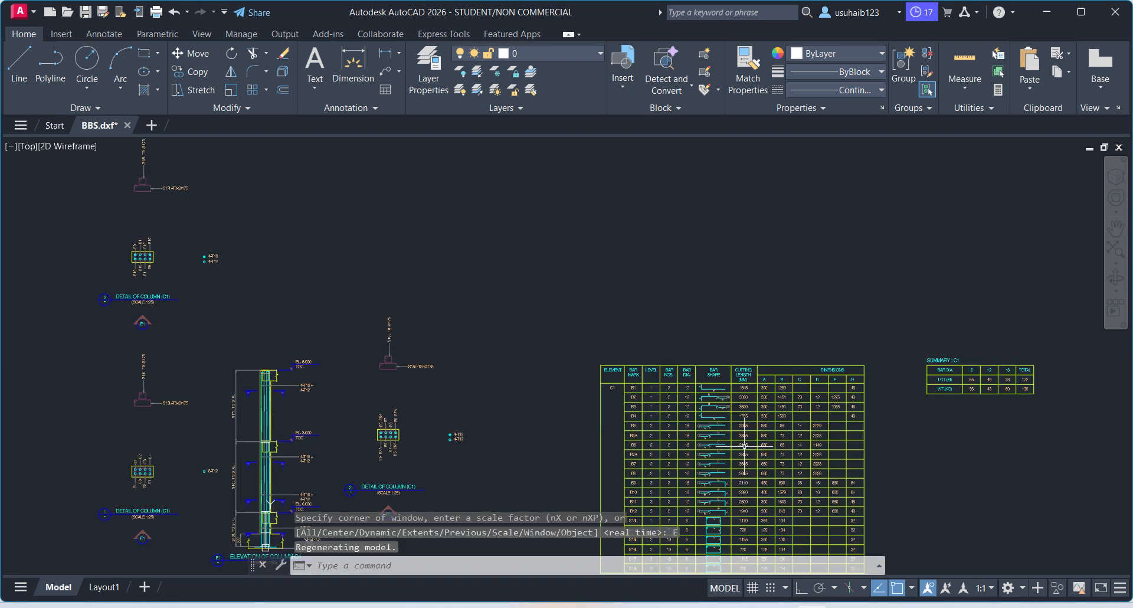
- Examine the bar bending schedule table for column C1, including bar shapes, cutting lengths, dimensions and the bar diameter summary
scroll(653, 279, "down", 2)
scroll(683, 362, "up", 10)
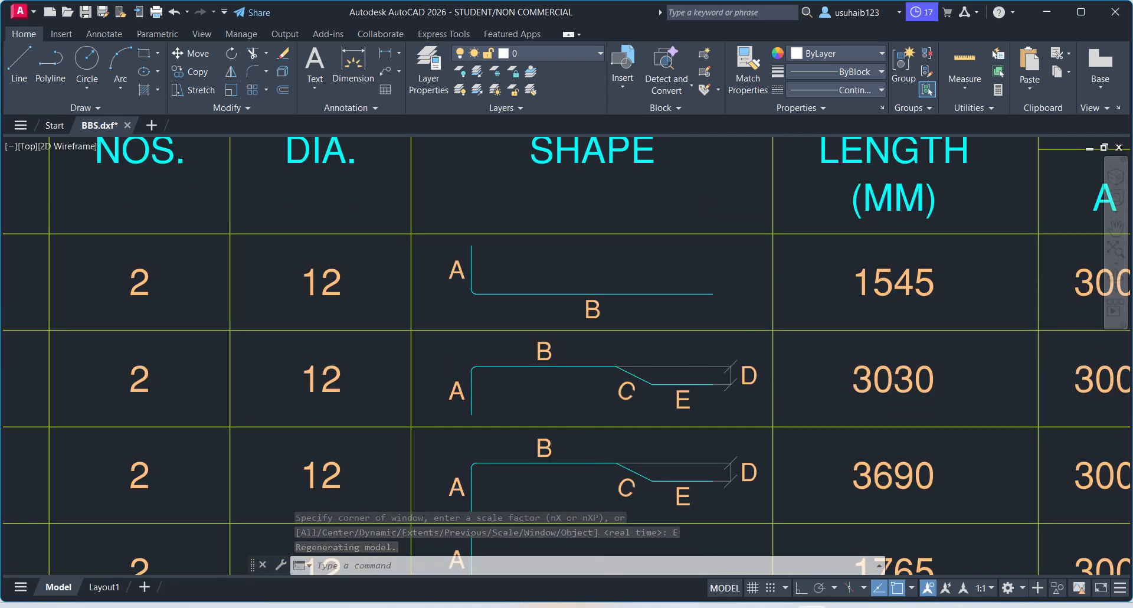
scroll(717, 331, "down", 10)
scroll(734, 304, "up", 10)
scroll(696, 316, "down", 10)
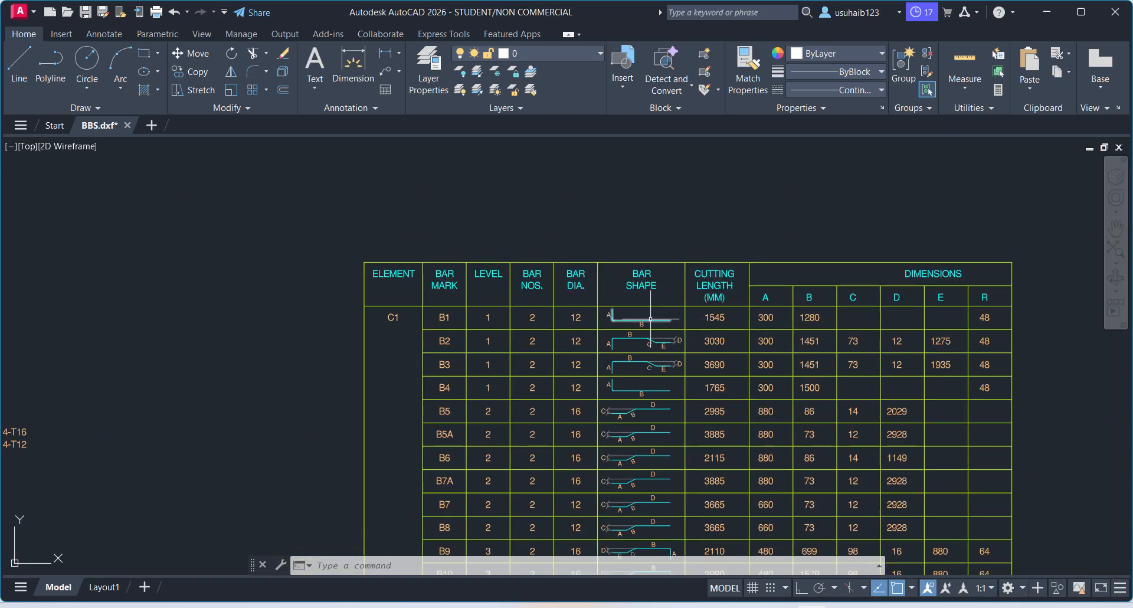
scroll(651, 319, "up", 4)
scroll(738, 307, "down", 8)
scroll(683, 284, "up", 10)
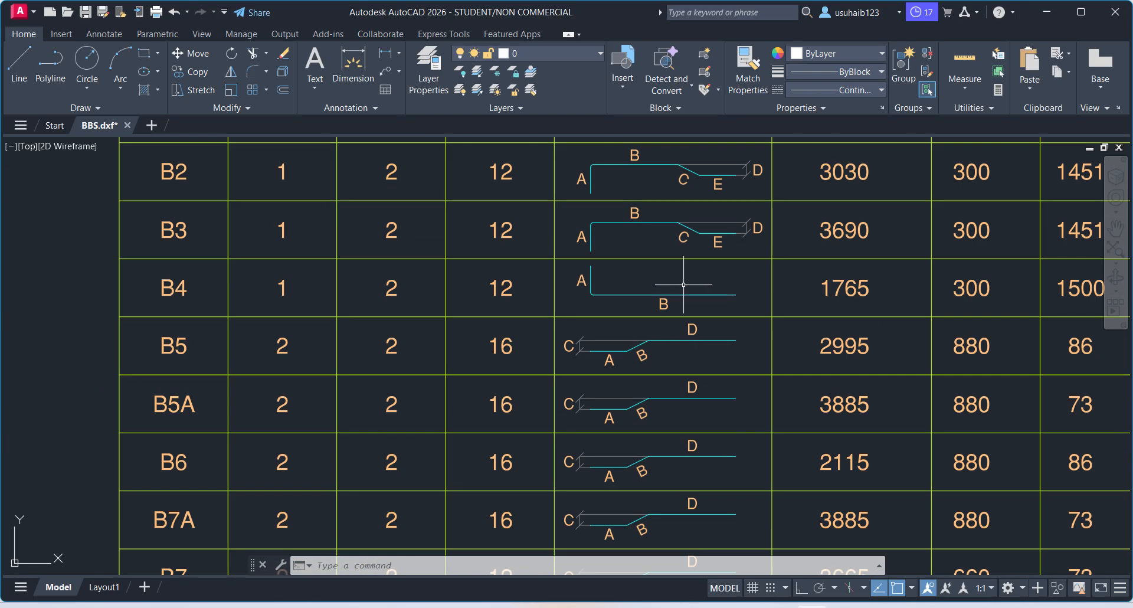
scroll(685, 264, "down", 10)
scroll(961, 226, "up", 10)
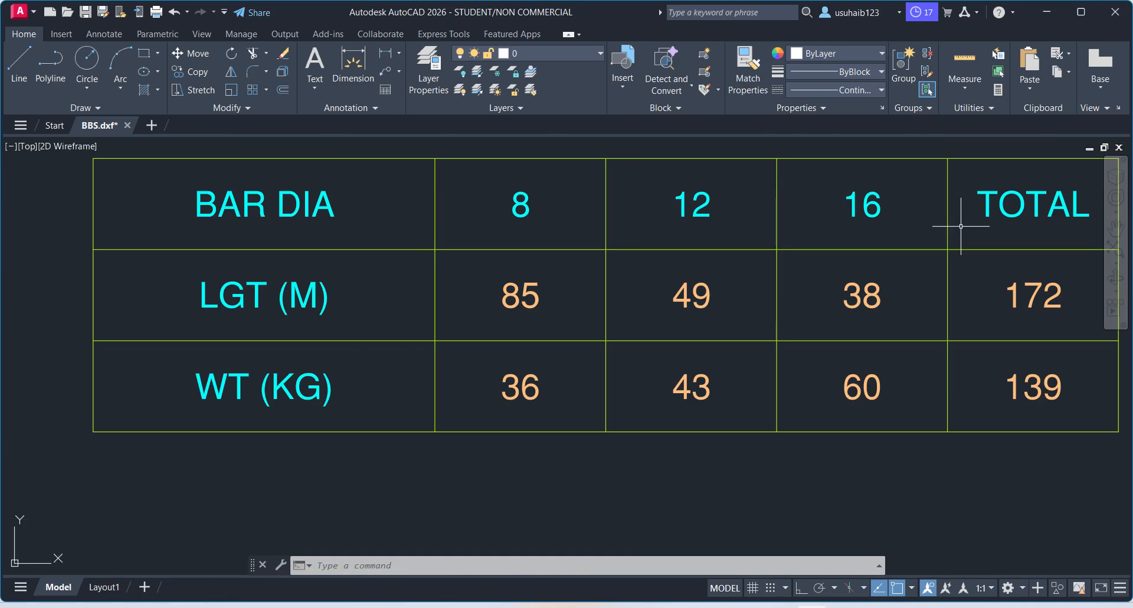
scroll(701, 335, "down", 4)
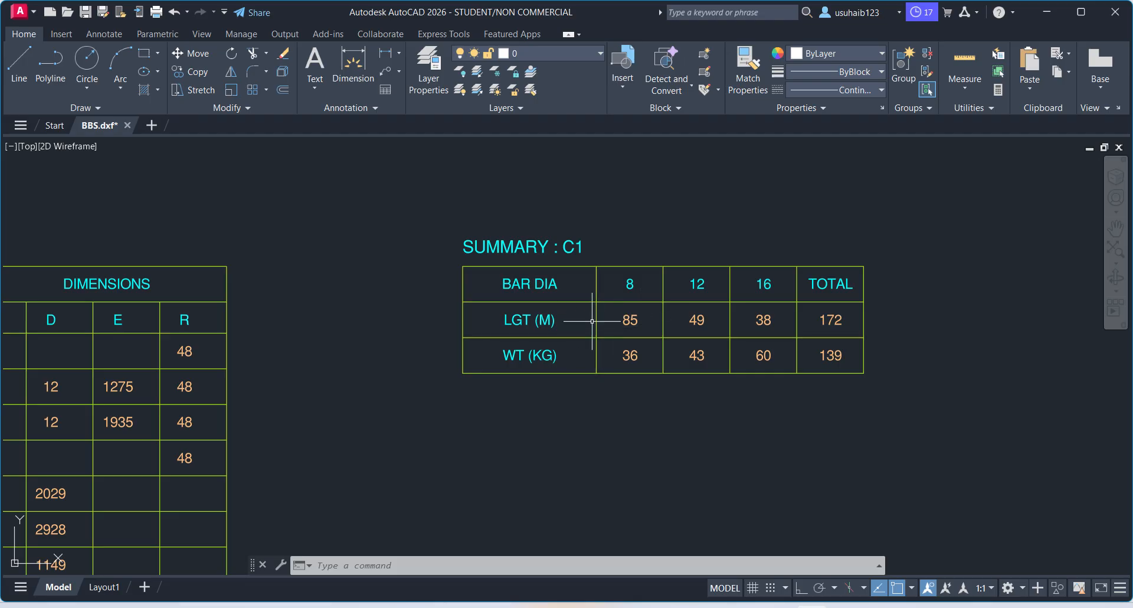
scroll(807, 349, "down", 8)
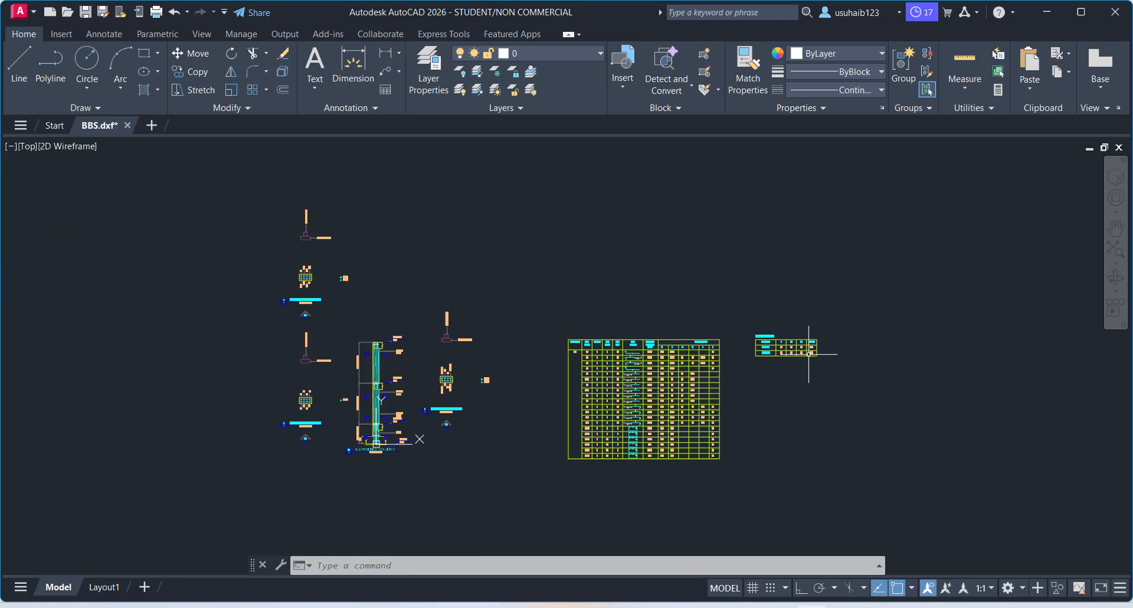
- Examine the section details and the elevation of column C1 in the BBS drawing
scroll(305, 269, "up", 8)
scroll(344, 334, "down", 8)
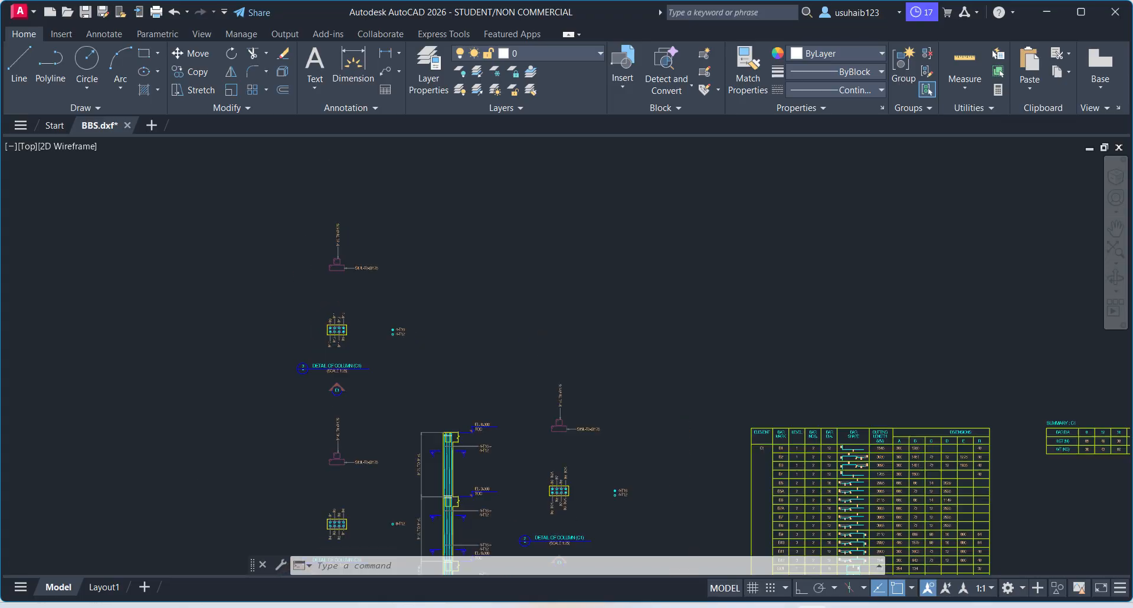
scroll(407, 481, "up", 5)
scroll(465, 477, "down", 5)
scroll(496, 422, "up", 7)
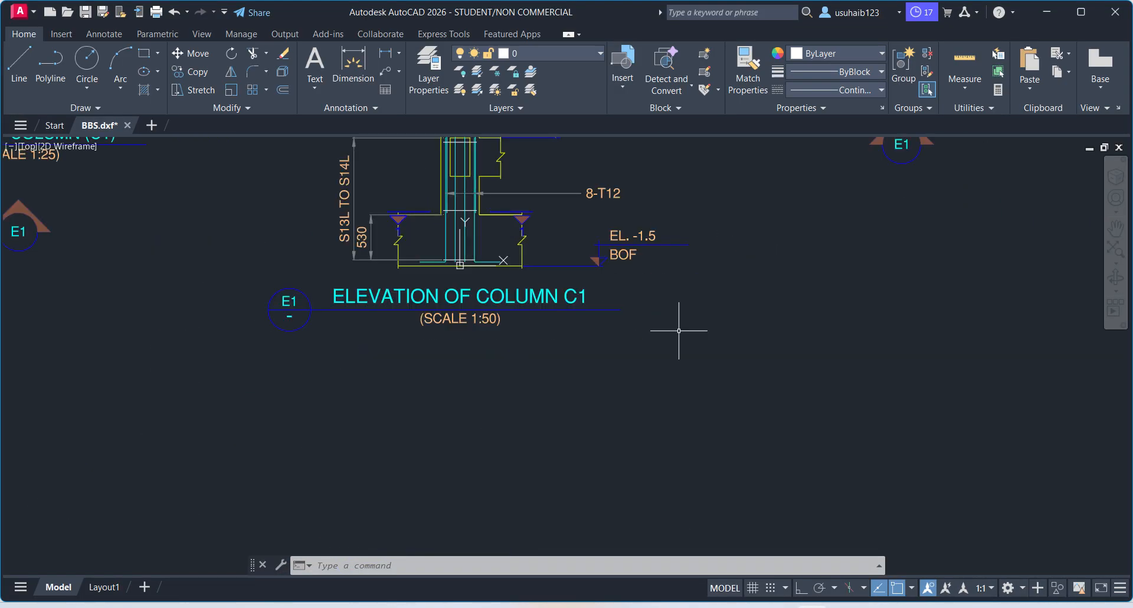
scroll(675, 329, "down", 5)
scroll(456, 319, "down", 5)
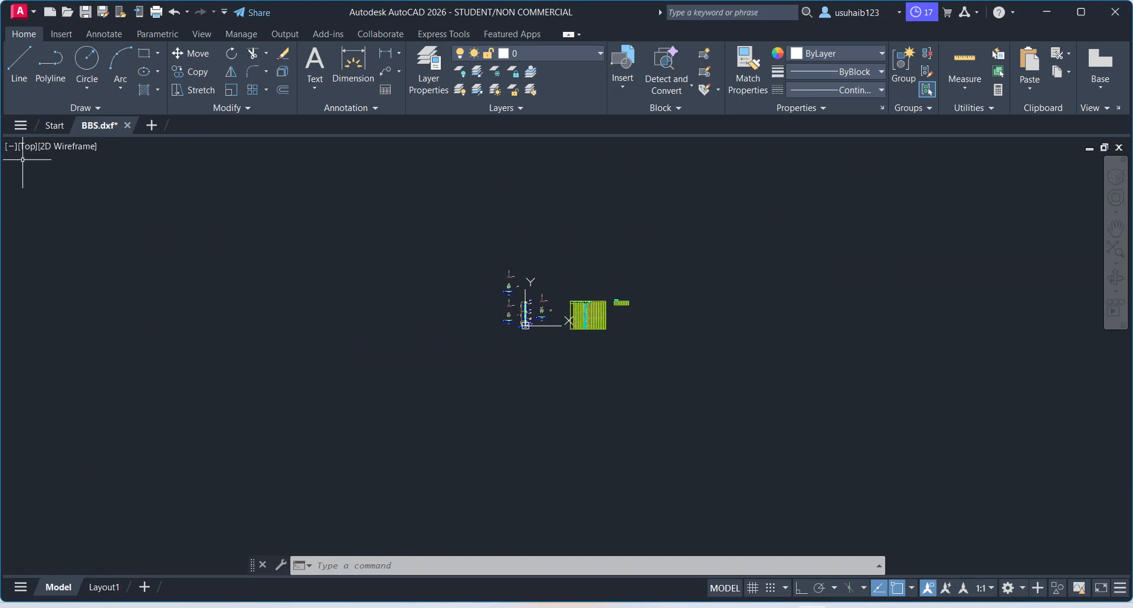
- Open the recent floor plan drawing dated 08 April 2026
left_click(53, 126)
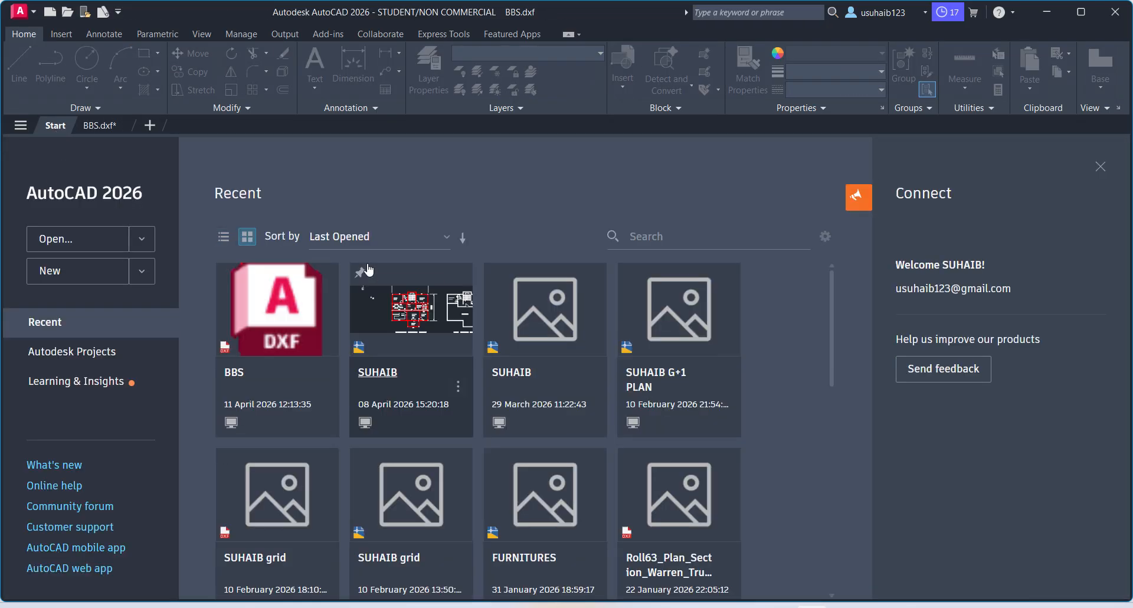
left_click(433, 313)
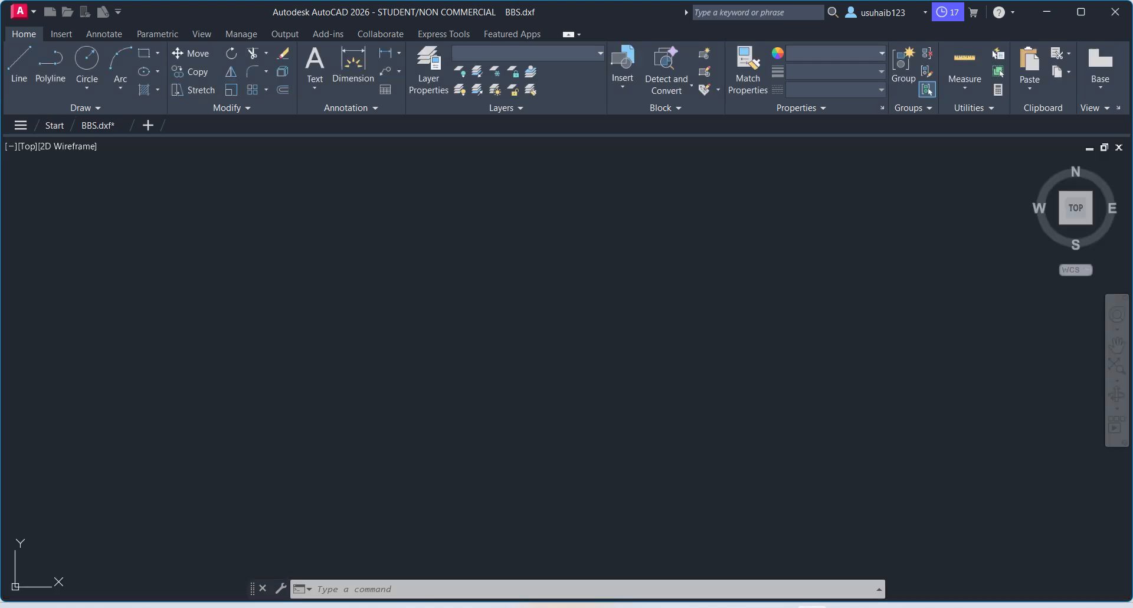
scroll(256, 299, "down", 6)
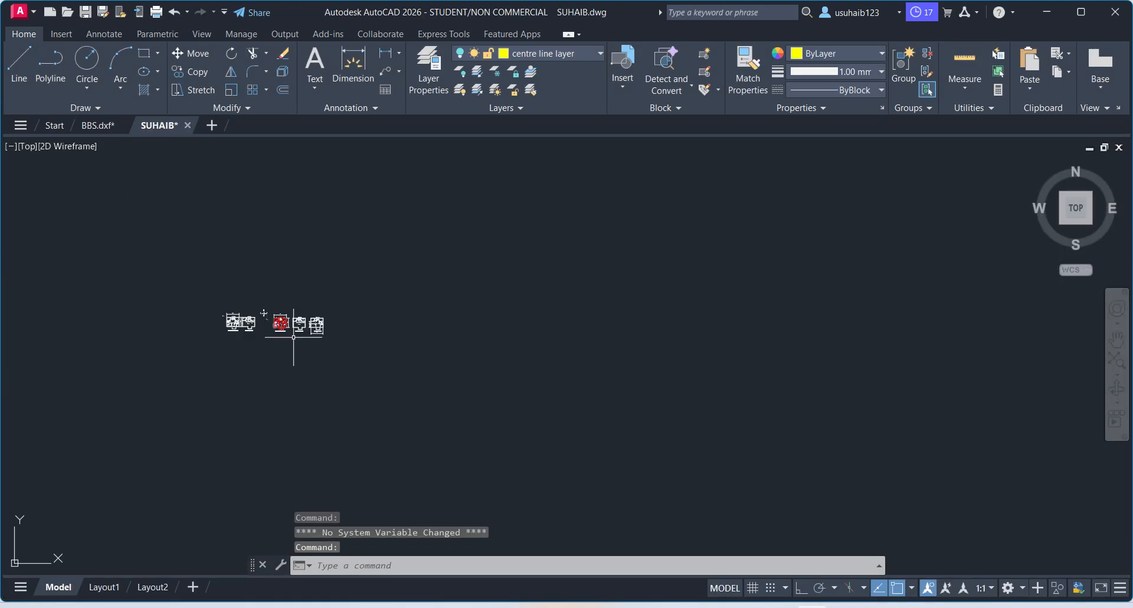
- Start opening another drawing file and browse to the MPDI folder inside BTECH on New Volume (D:)
left_click(66, 12)
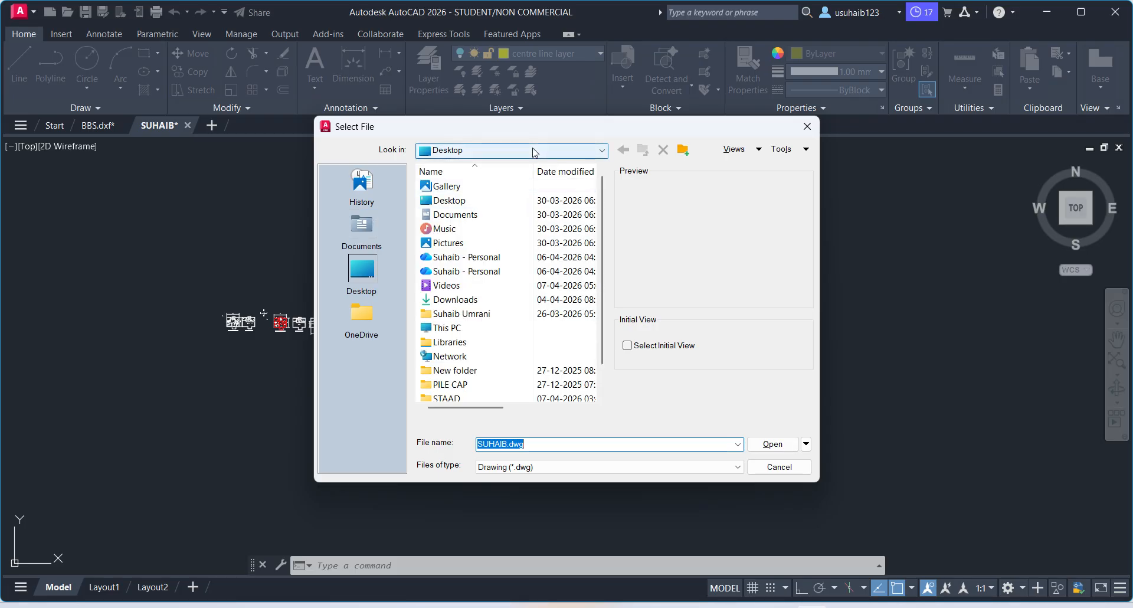
scroll(484, 326, "down", 1)
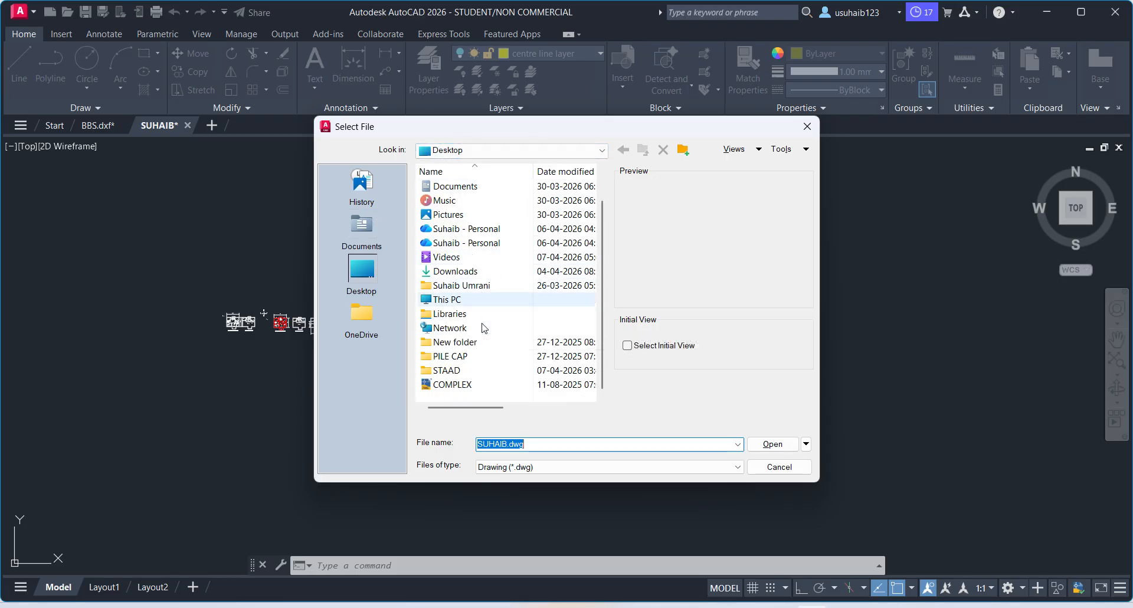
scroll(482, 324, "up", 1)
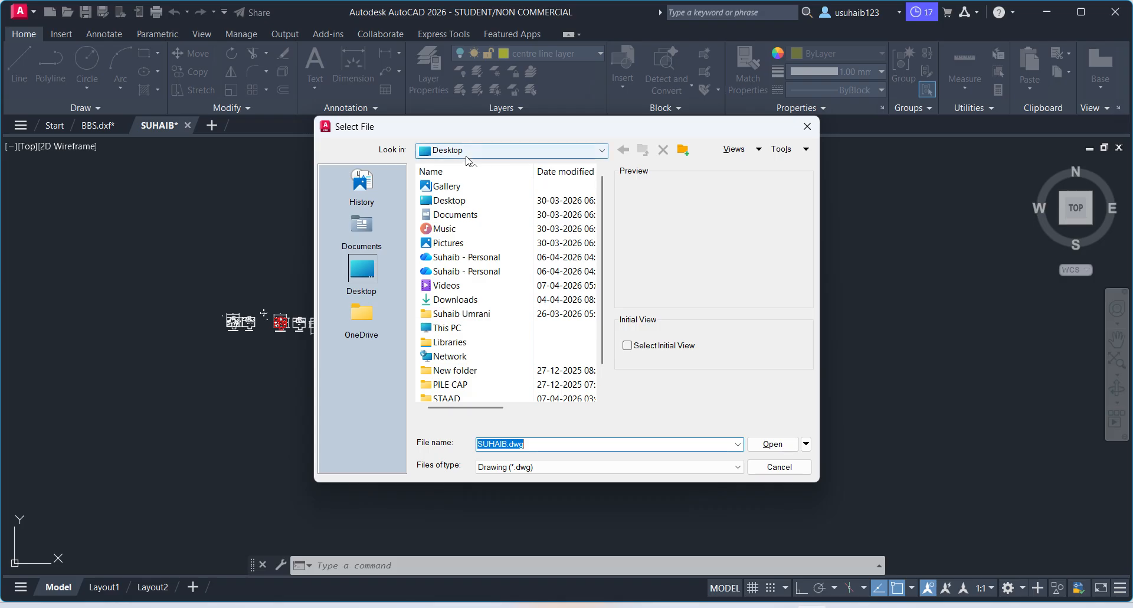
scroll(475, 275, "down", 1)
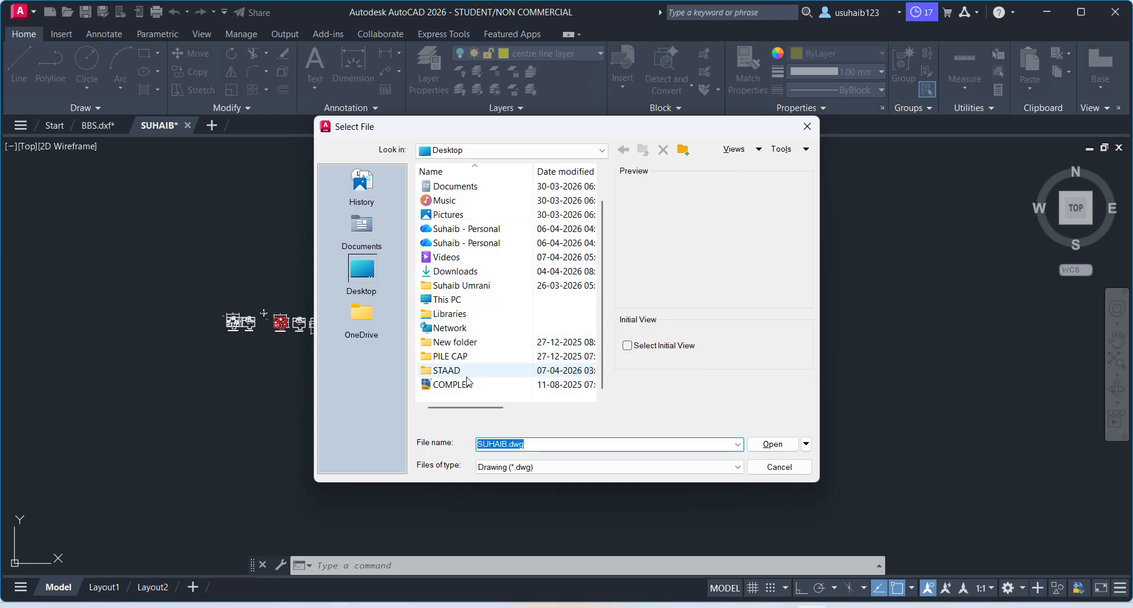
left_click(486, 299)
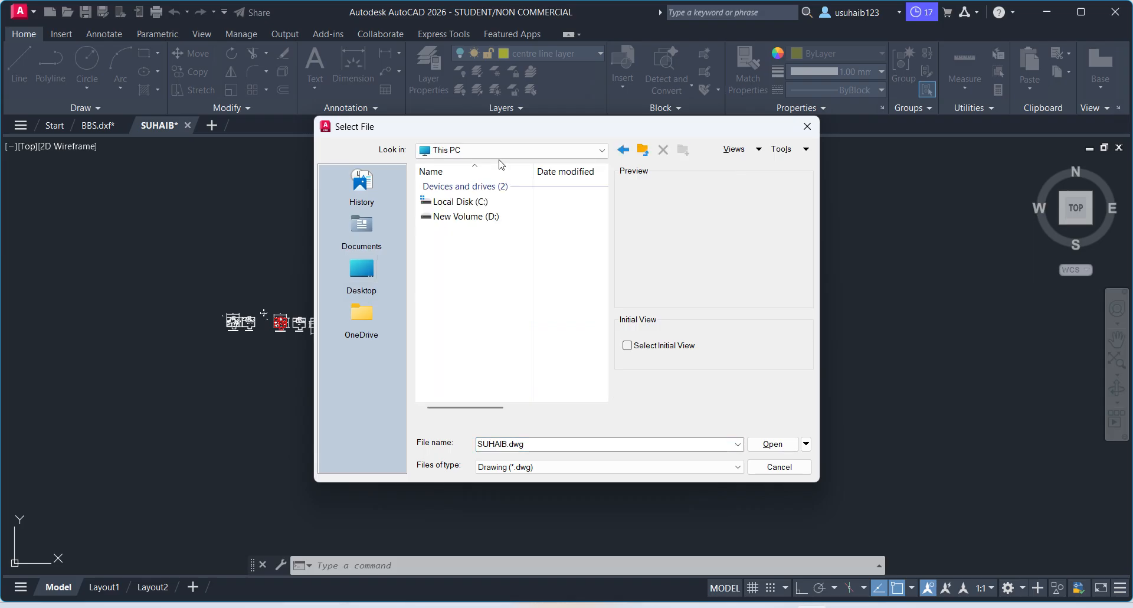
left_click(475, 218)
left_click(476, 218)
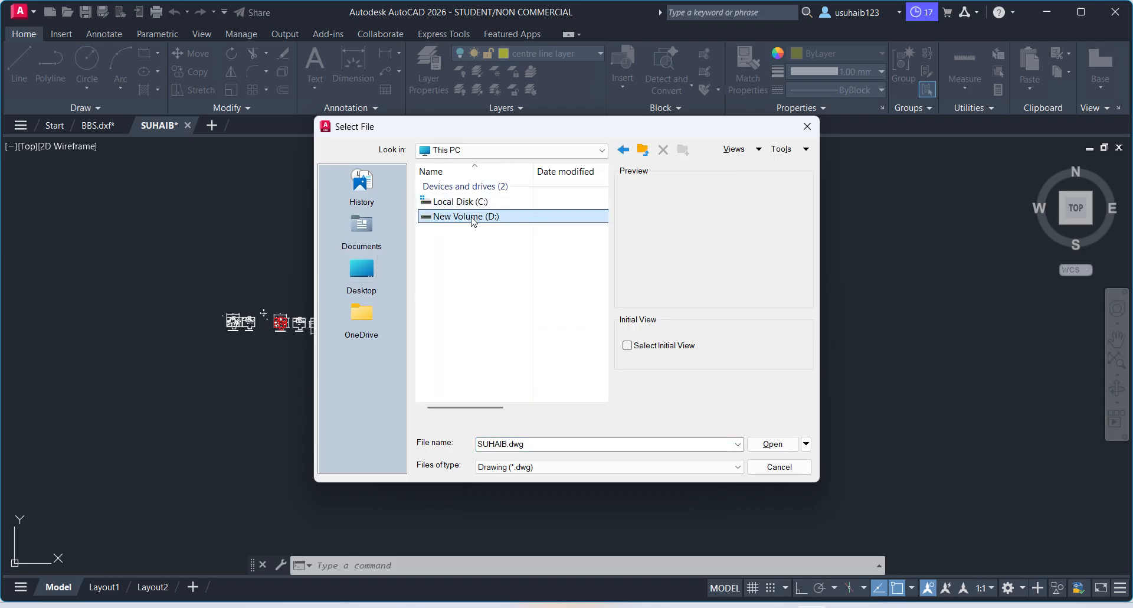
double_click(467, 218)
left_click(513, 219)
double_click(511, 218)
double_click(488, 218)
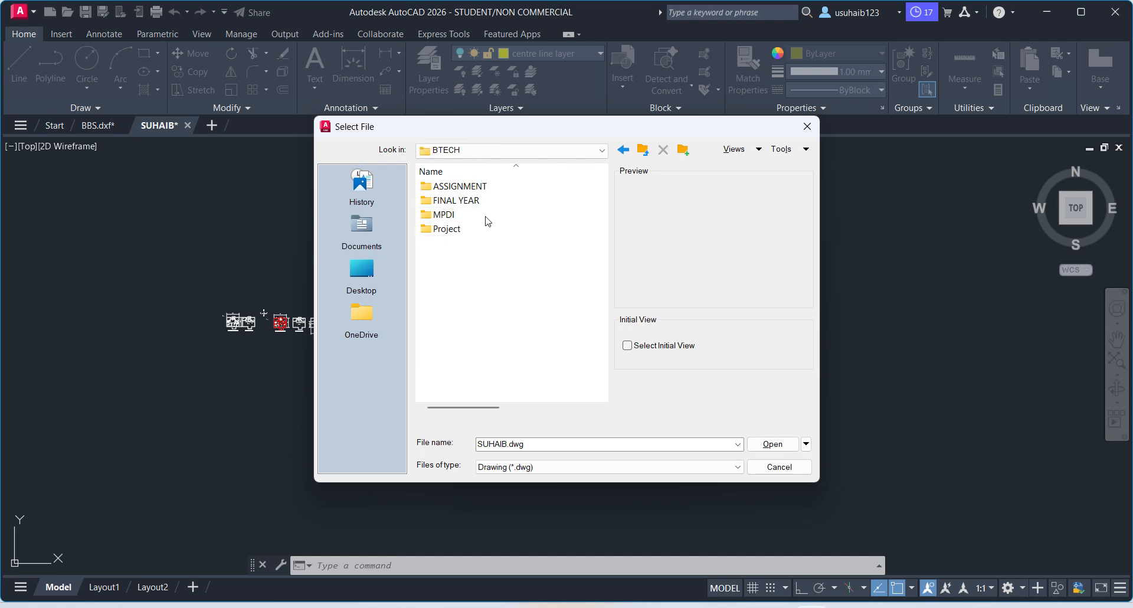
left_click(476, 217)
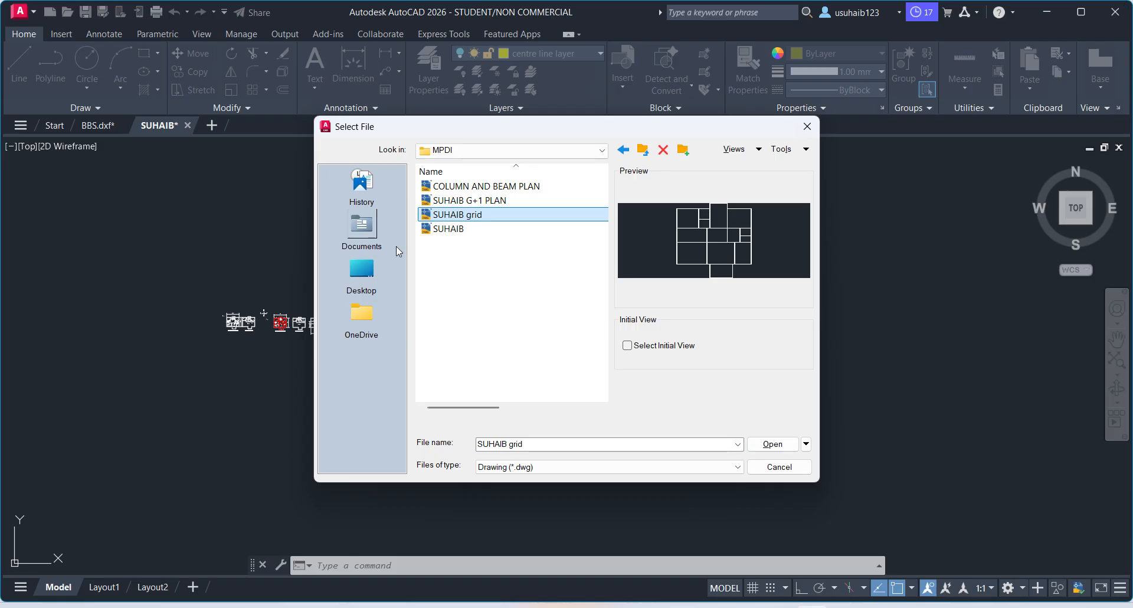
- Filter the file selection to DXF files and open G+1 COLUMN_R0_11042026 from the MPDI folder
left_click(644, 151)
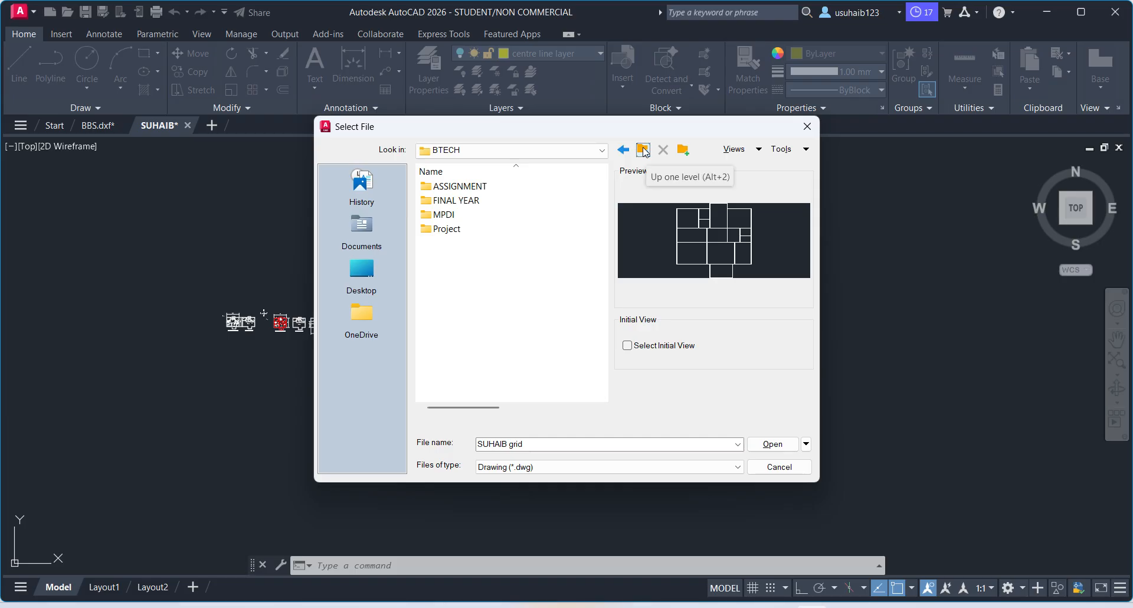
left_click(572, 470)
left_click(568, 499)
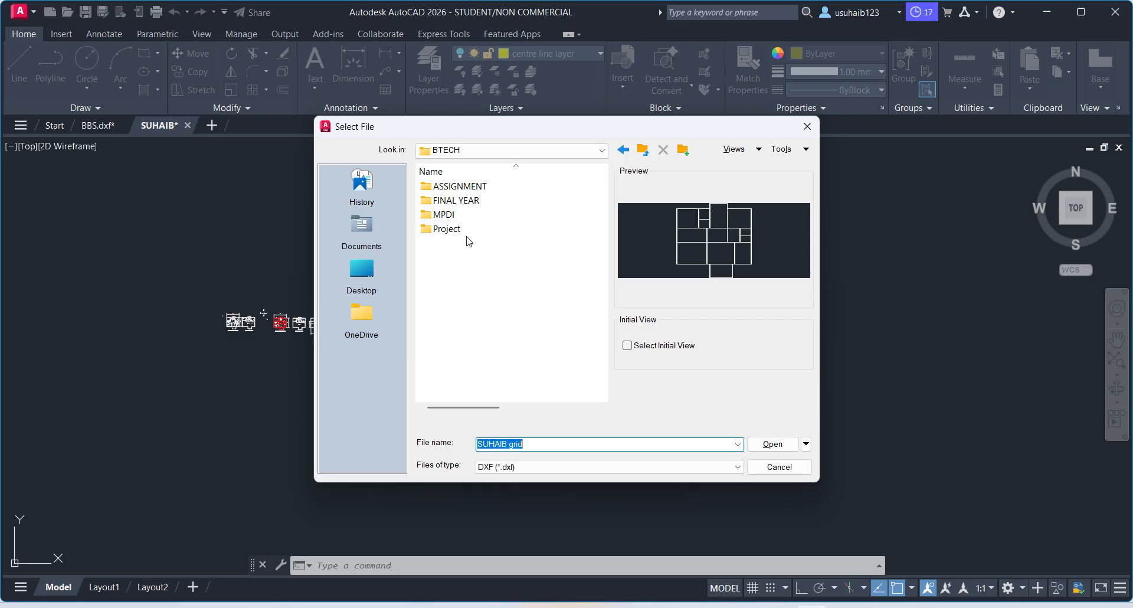
double_click(463, 216)
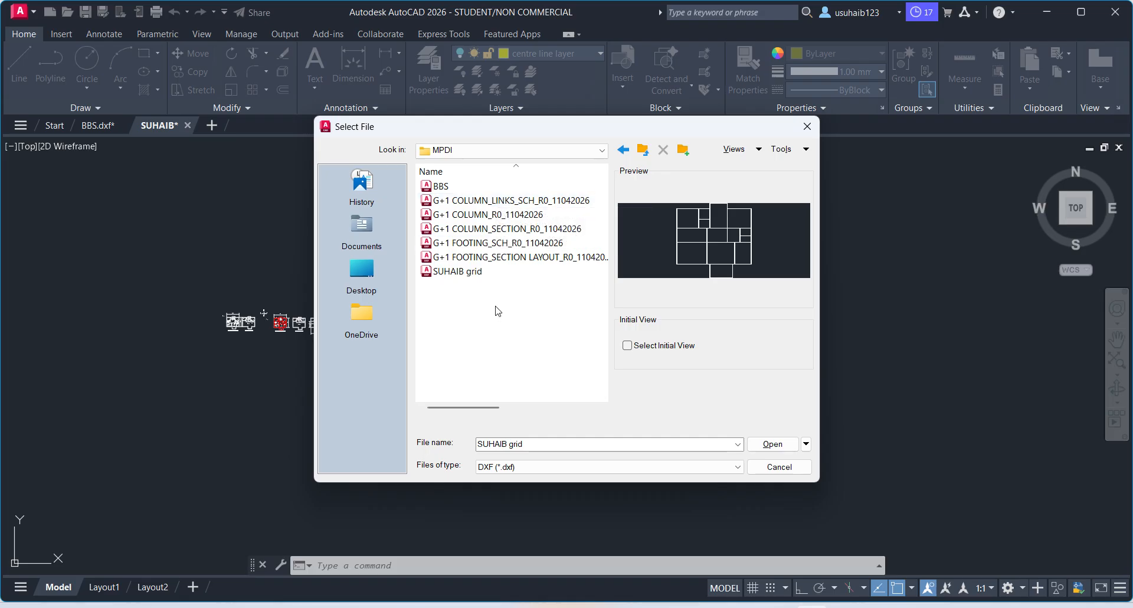
left_click(482, 216)
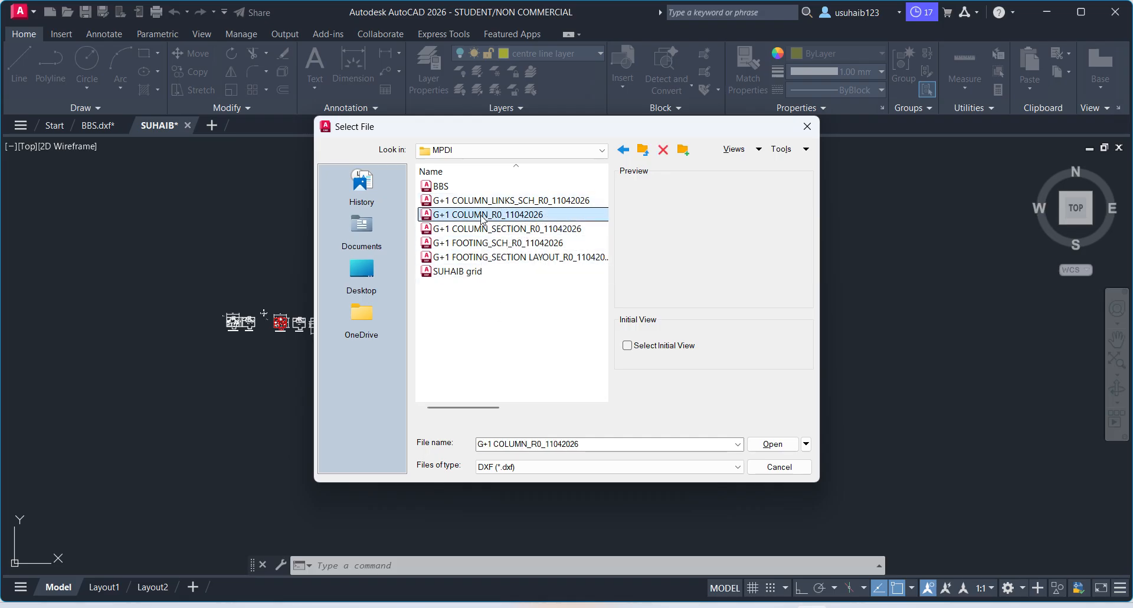
double_click(483, 216)
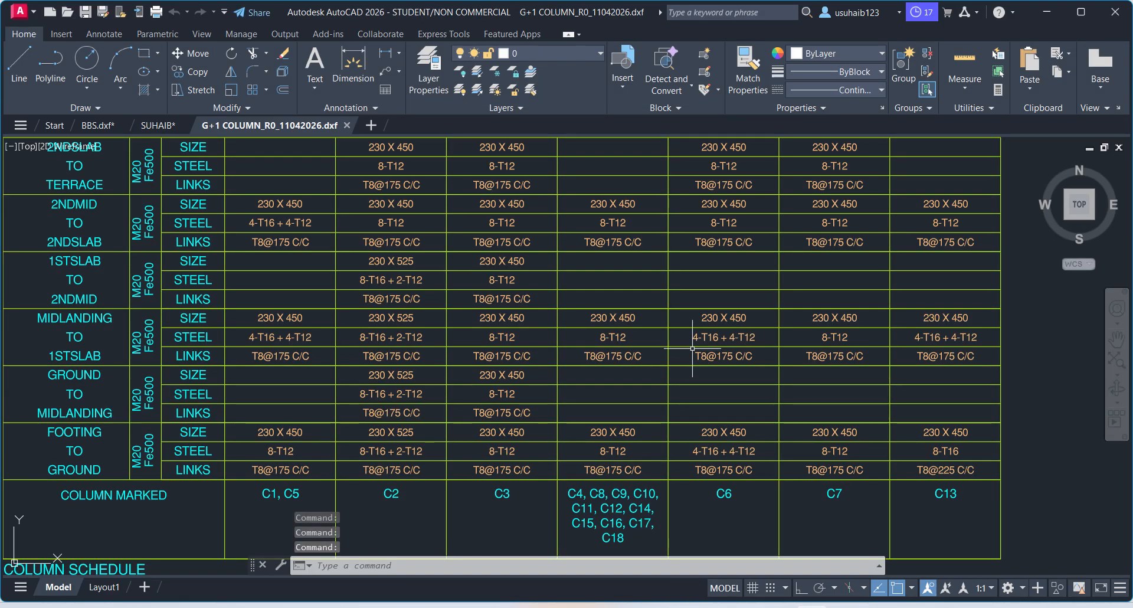
- Select the entire column schedule table with its title and copy it to the clipboard
scroll(692, 349, "down", 8)
scroll(688, 295, "up", 4)
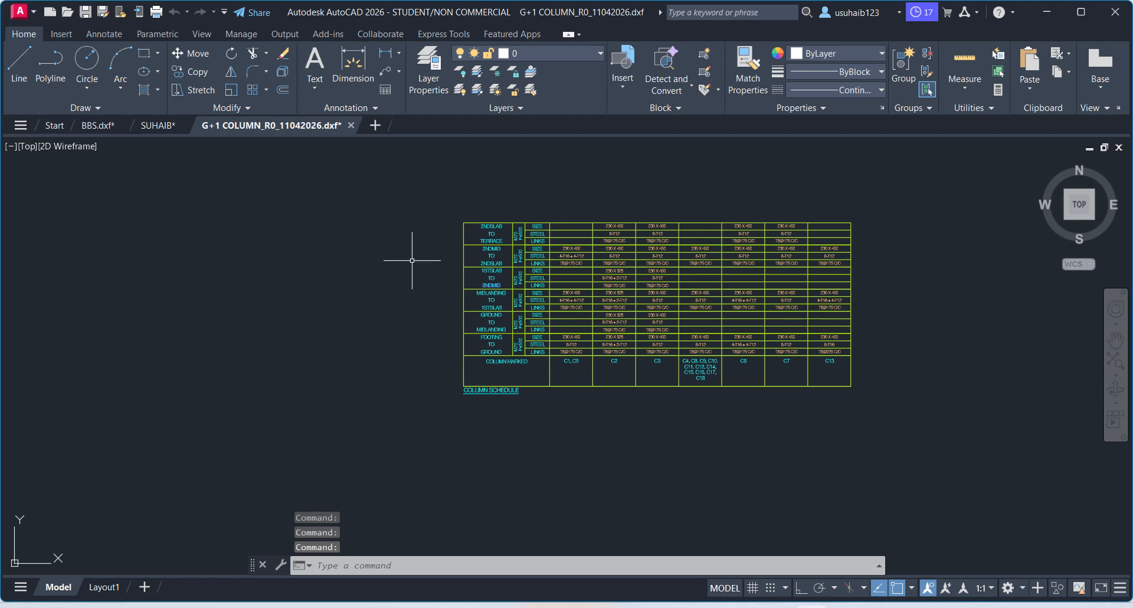
left_click(423, 182)
left_click(988, 474)
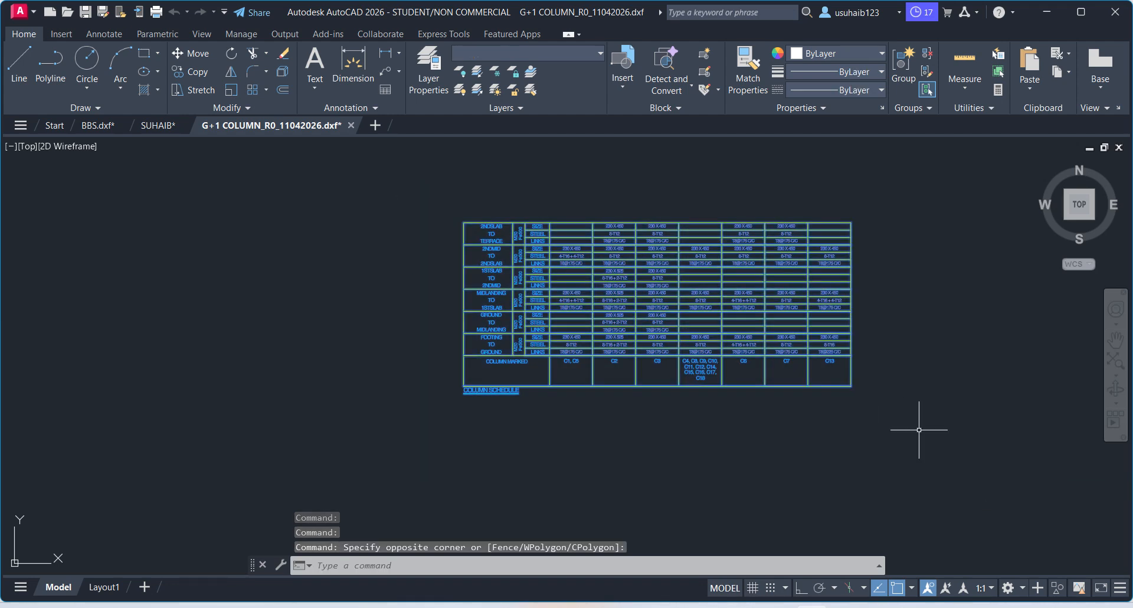
key("ctrl+c")
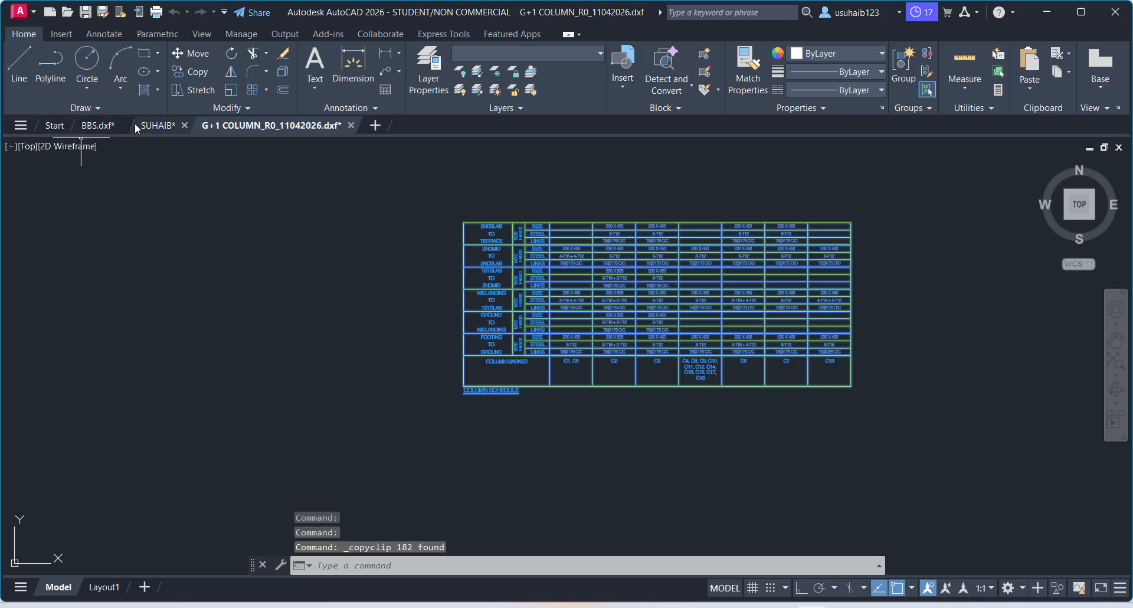
- Paste the copied column schedule into empty space beside the floor plans in the floor plan drawing
left_click(159, 126)
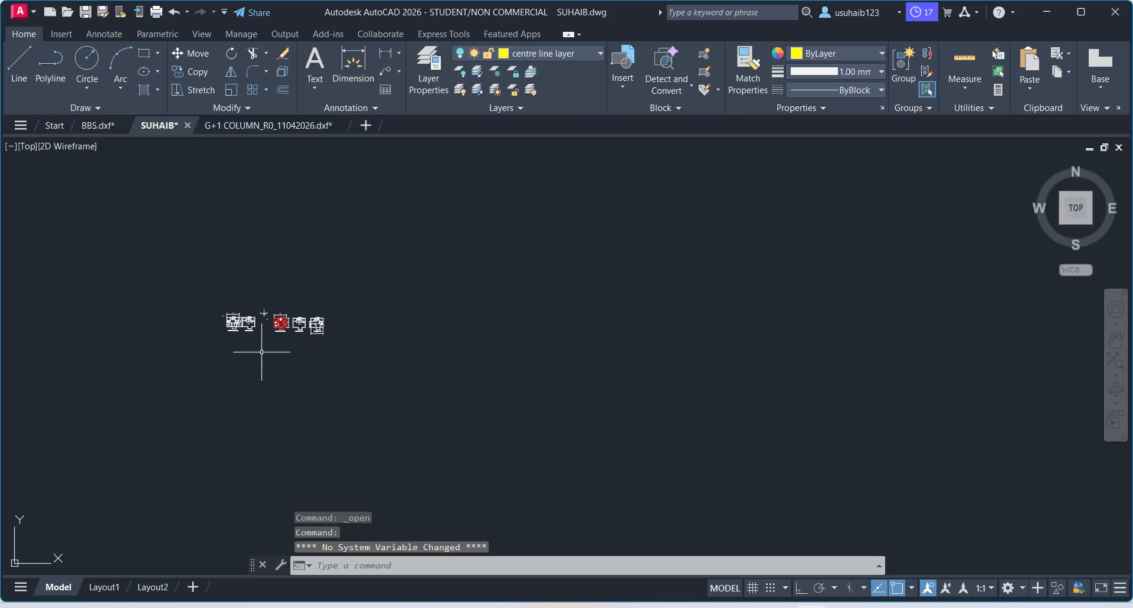
left_click(298, 126)
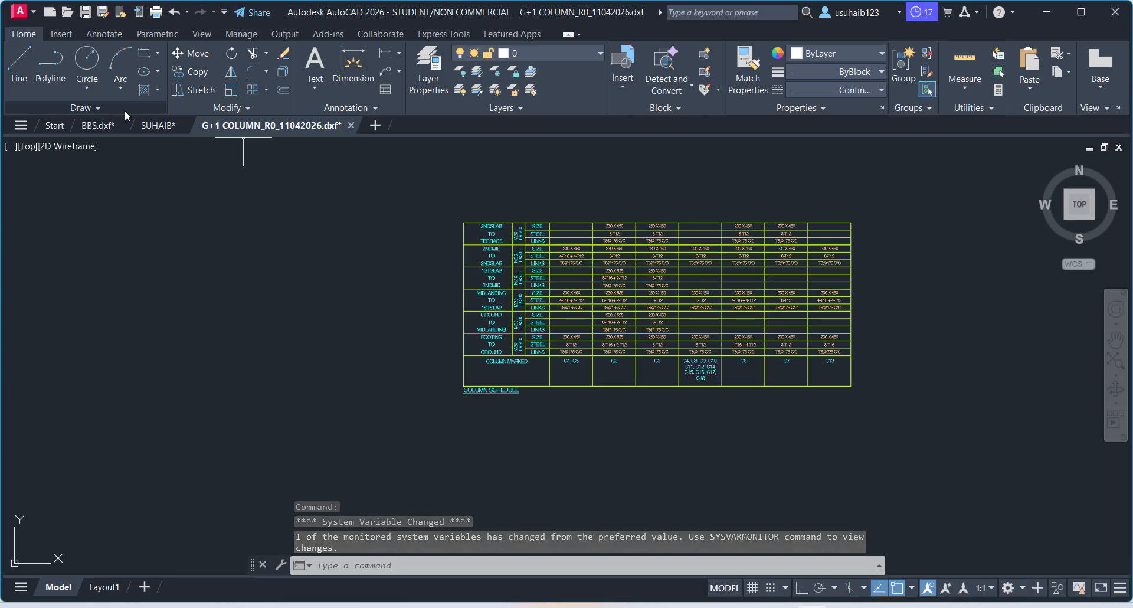
left_click(159, 130)
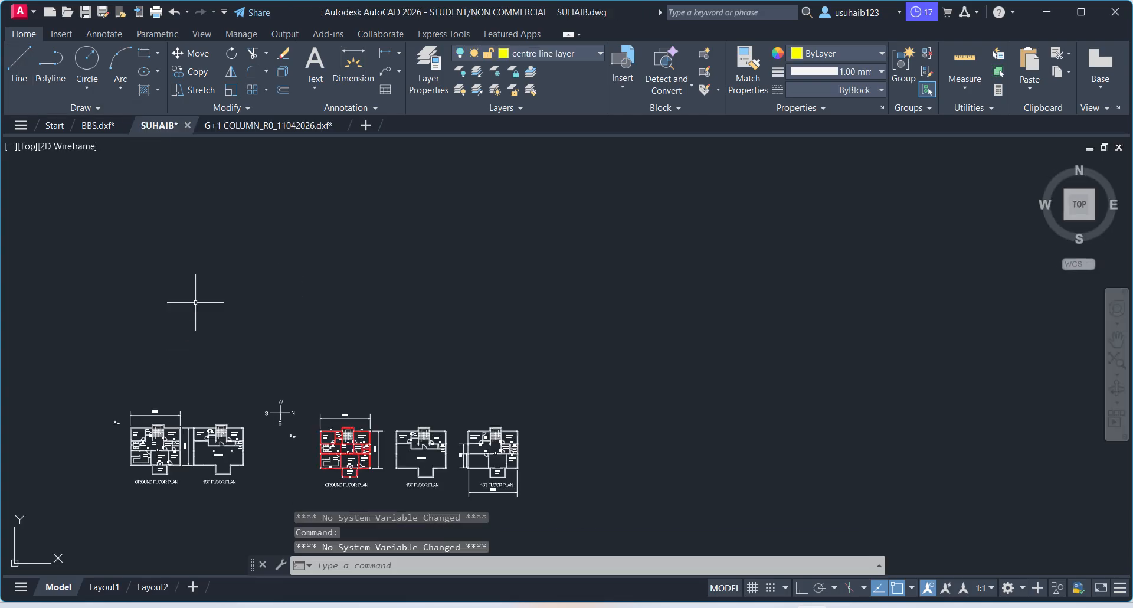
scroll(7, 384, "down", 7)
scroll(334, 428, "down", 2)
mouse_move(319, 390)
middle_mouse_down()
mouse_move(305, 390)
mouse_move(278, 428)
middle_mouse_up()
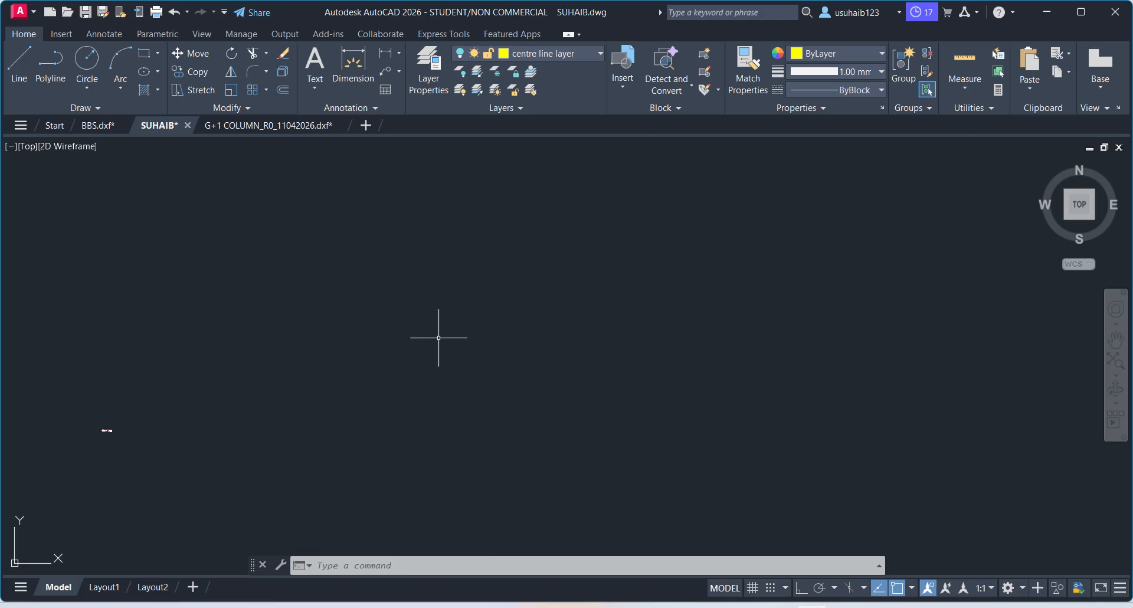
key("ctrl+v")
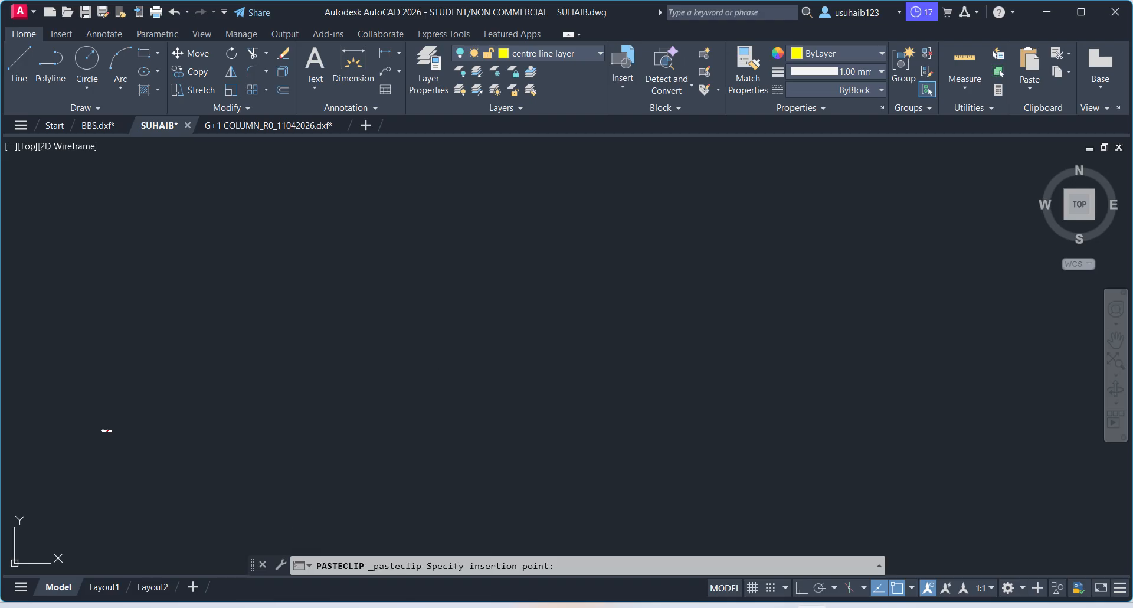
left_click(463, 420)
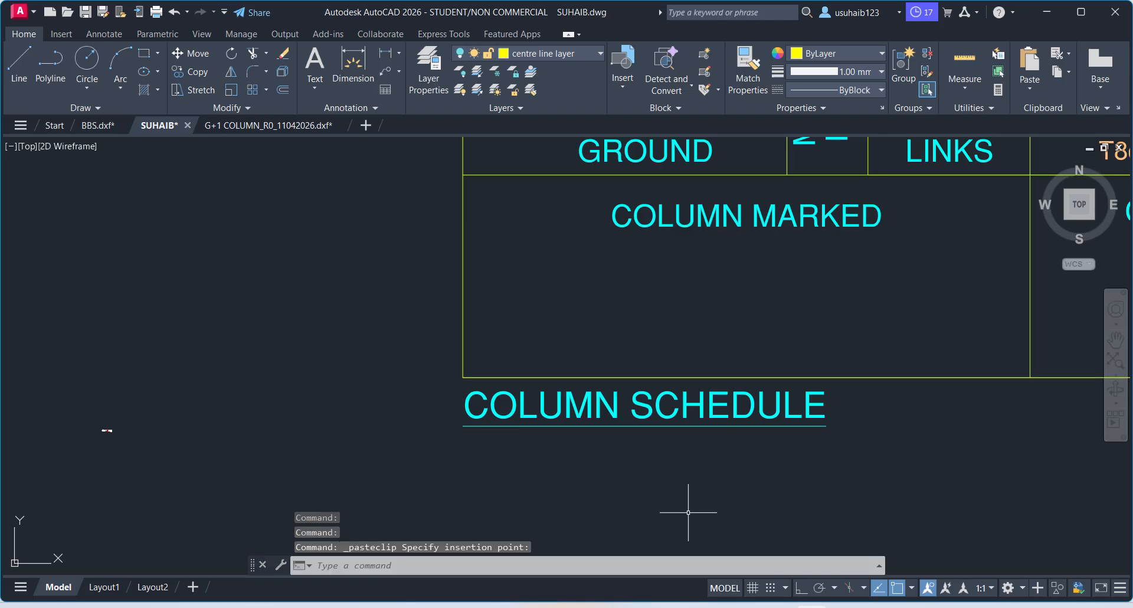
scroll(236, 400, "down", 4)
scroll(301, 472, "down", 3)
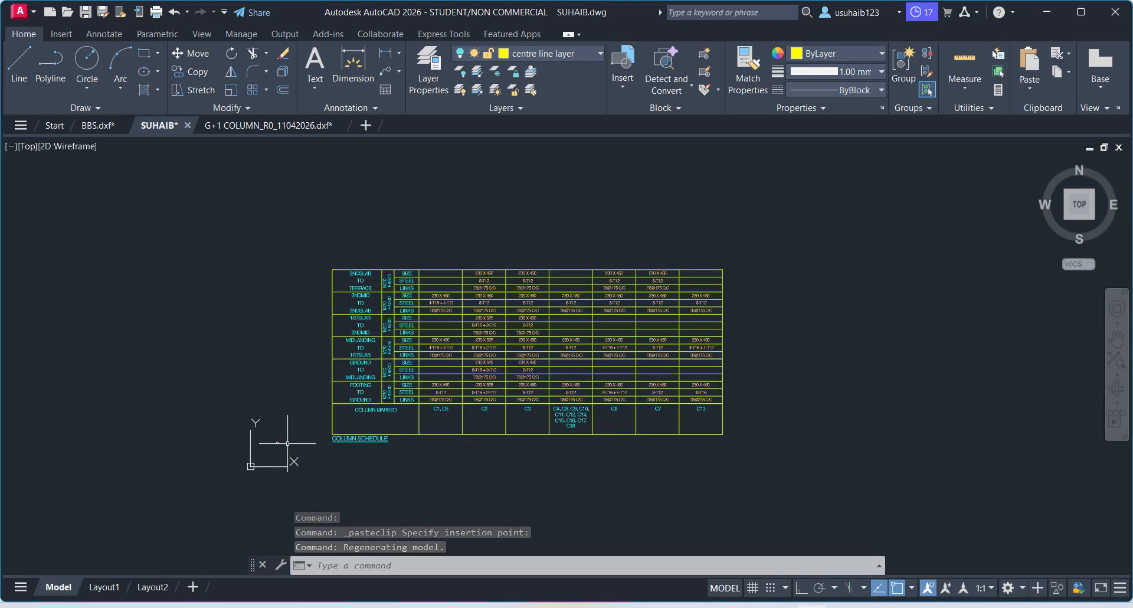
- Scale the whole pasted column schedule down to a size comparable with the floor plans, using a base point above the 1ST FLOOR PLAN
left_click(318, 461)
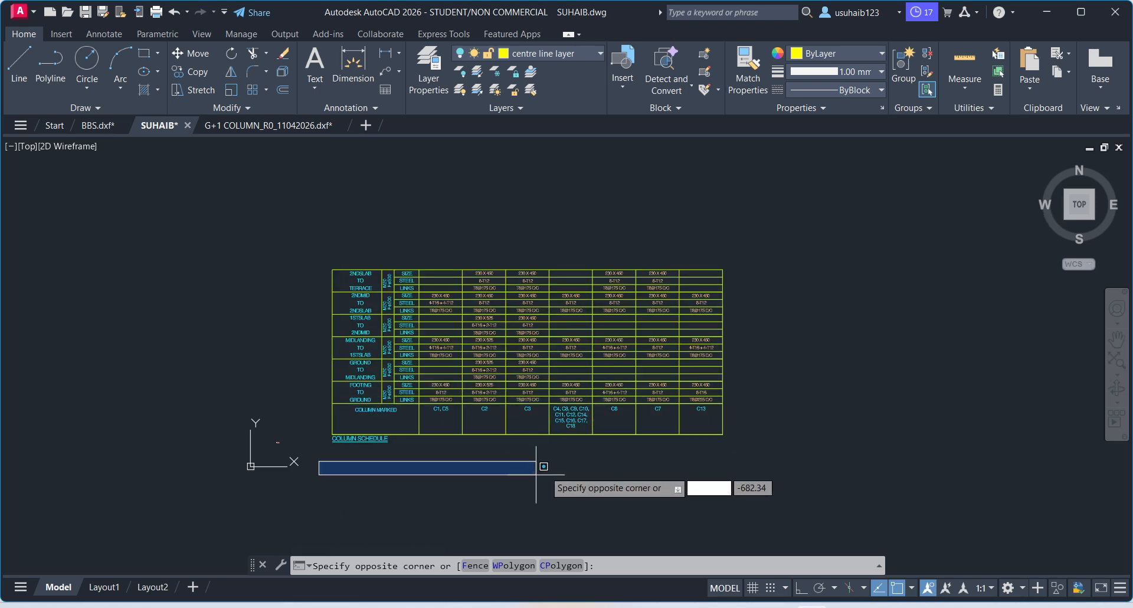
left_click(770, 211)
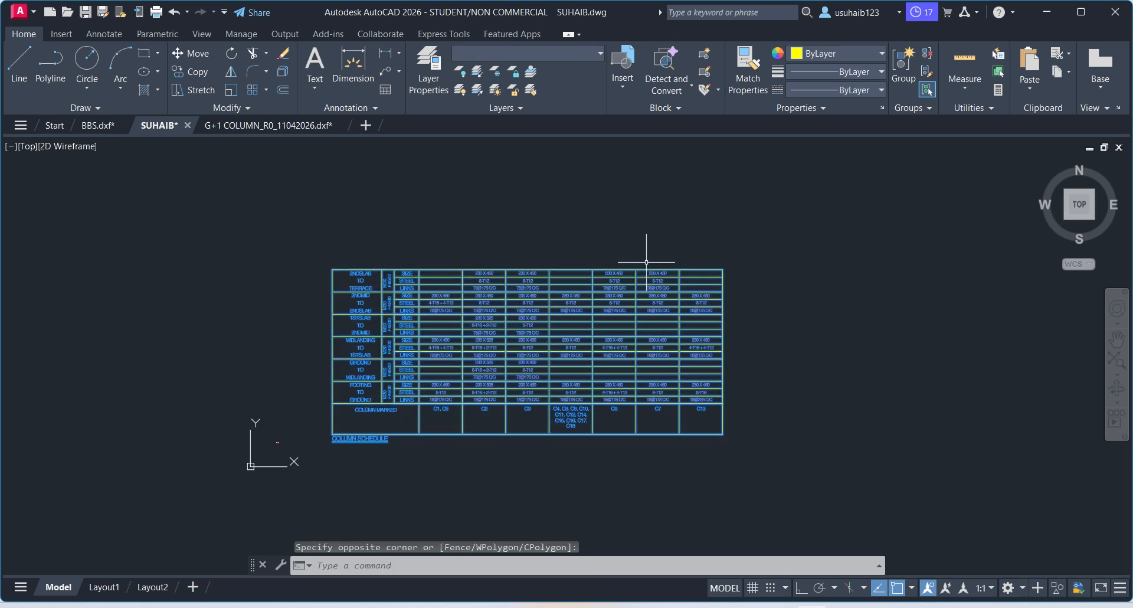
scroll(263, 437, "up", 8)
scroll(375, 415, "up", 10)
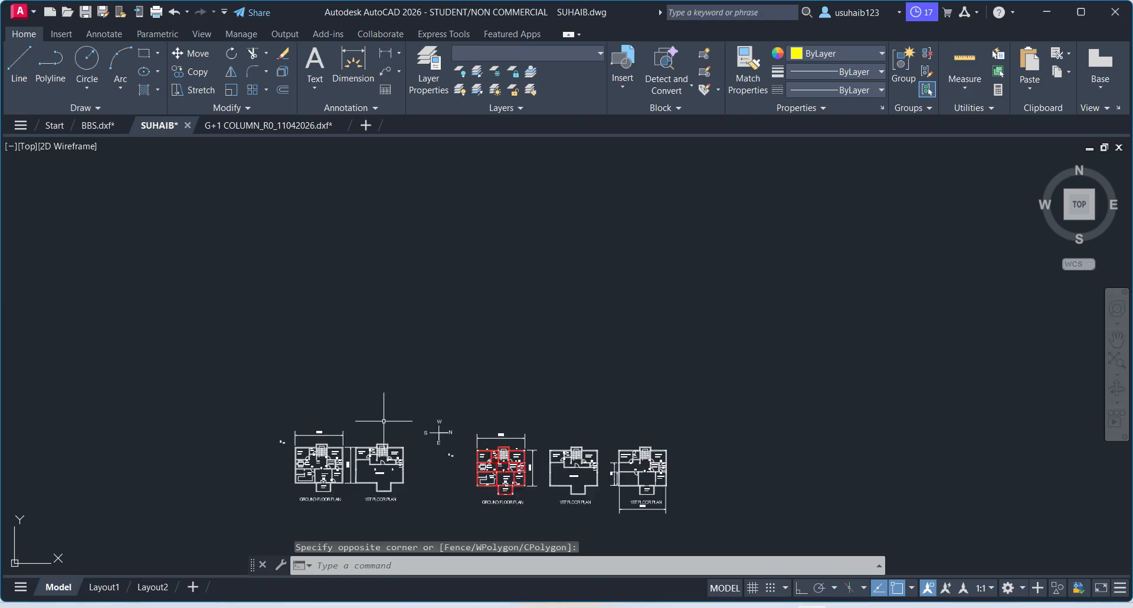
scroll(456, 359, "down", 2)
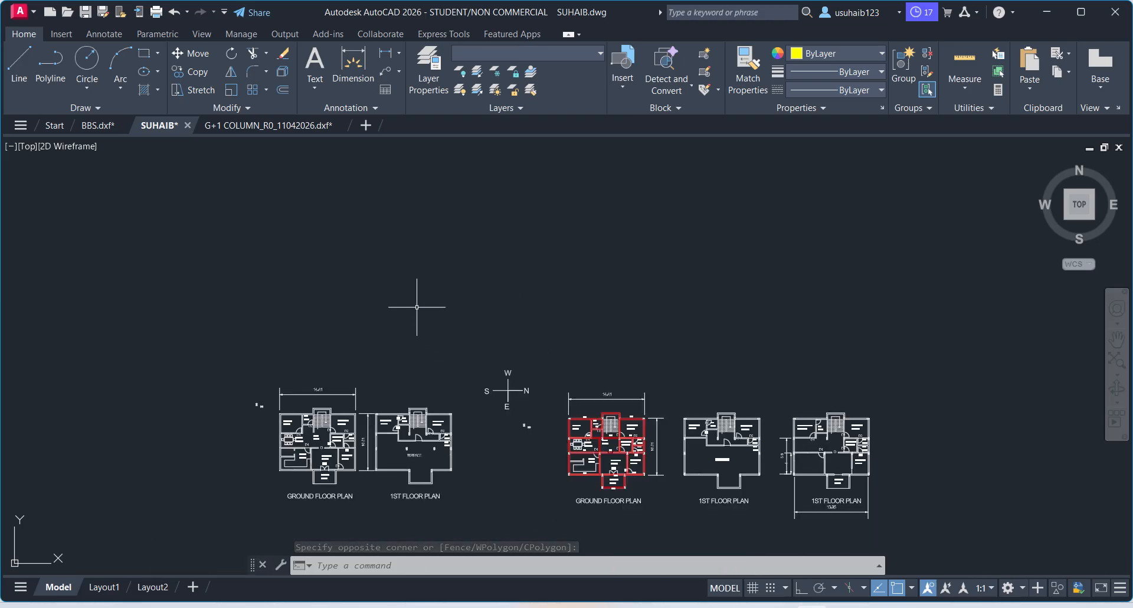
type("SC")
key("Return")
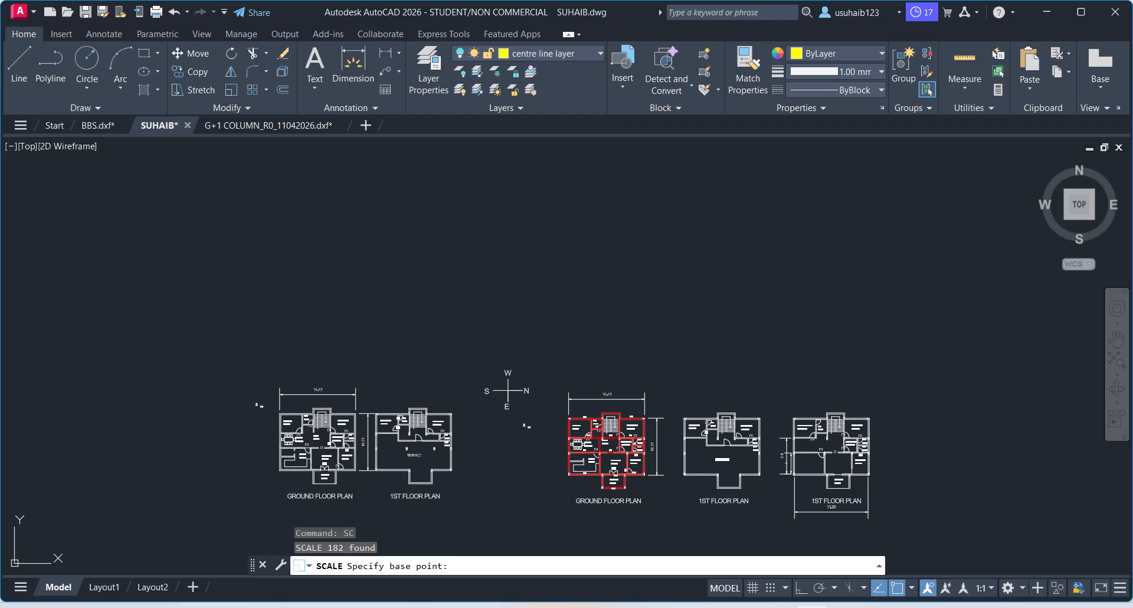
left_click(413, 306)
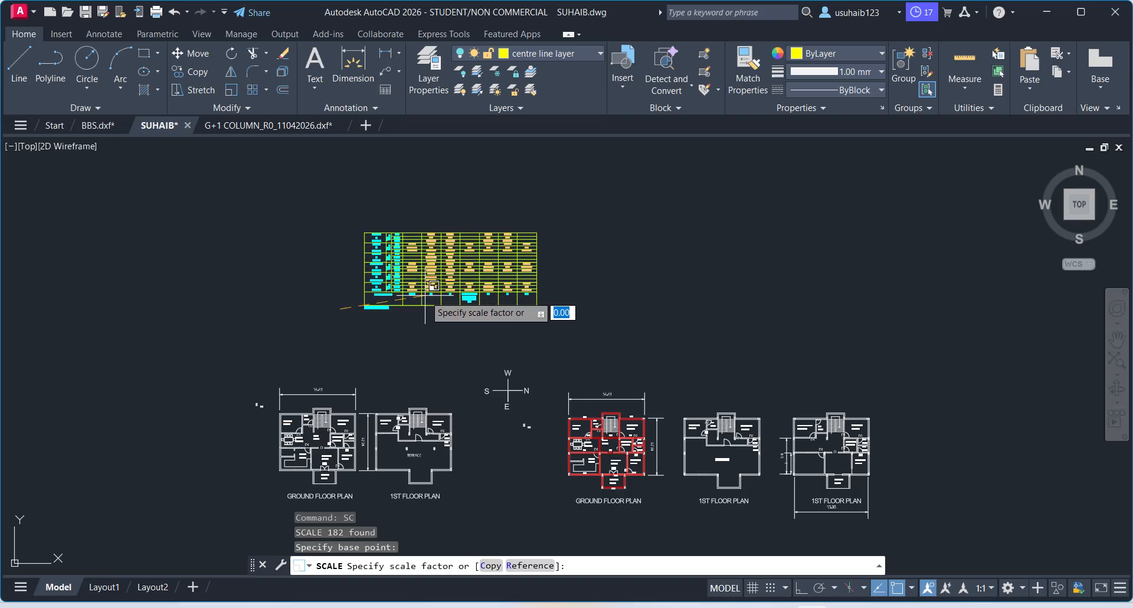
scroll(424, 297, "up", 4)
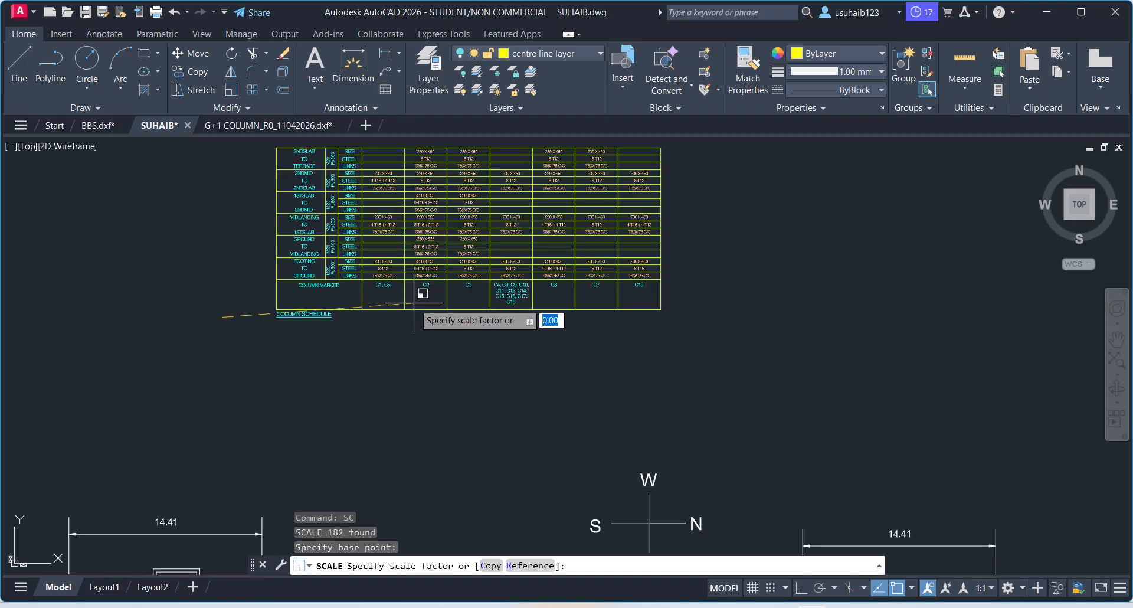
left_click(421, 294)
middle_click_drag(405, 328, 623, 268)
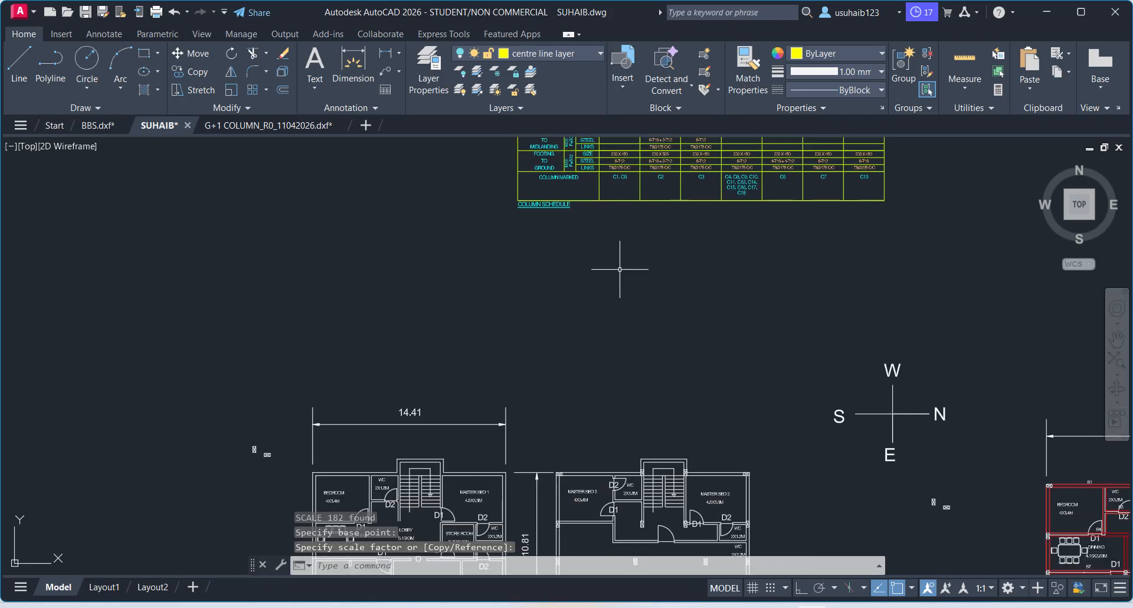
- Examine the text height of the BEDROOM room label in the ground floor plan's properties
scroll(338, 493, "up", 4)
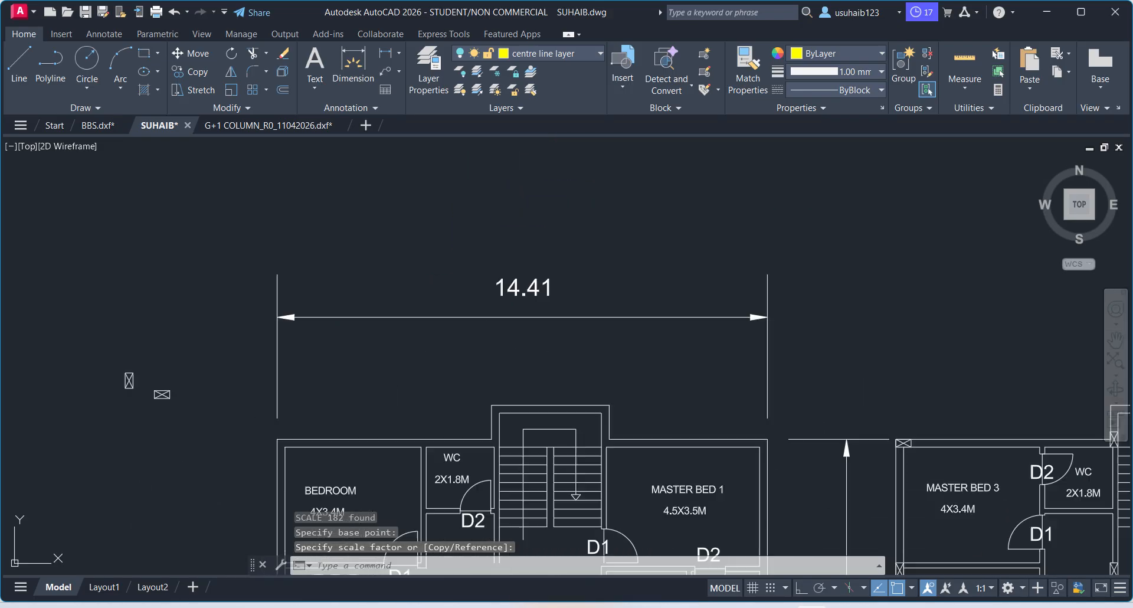
left_click(338, 492)
right_click(343, 492)
left_click(391, 471)
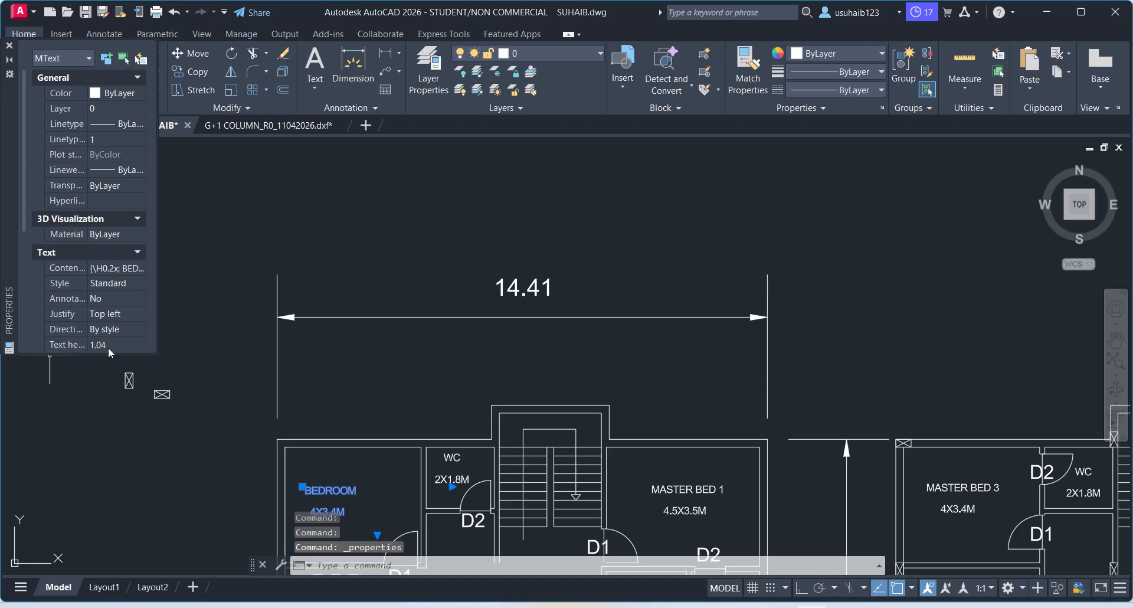
scroll(175, 372, "down", 2)
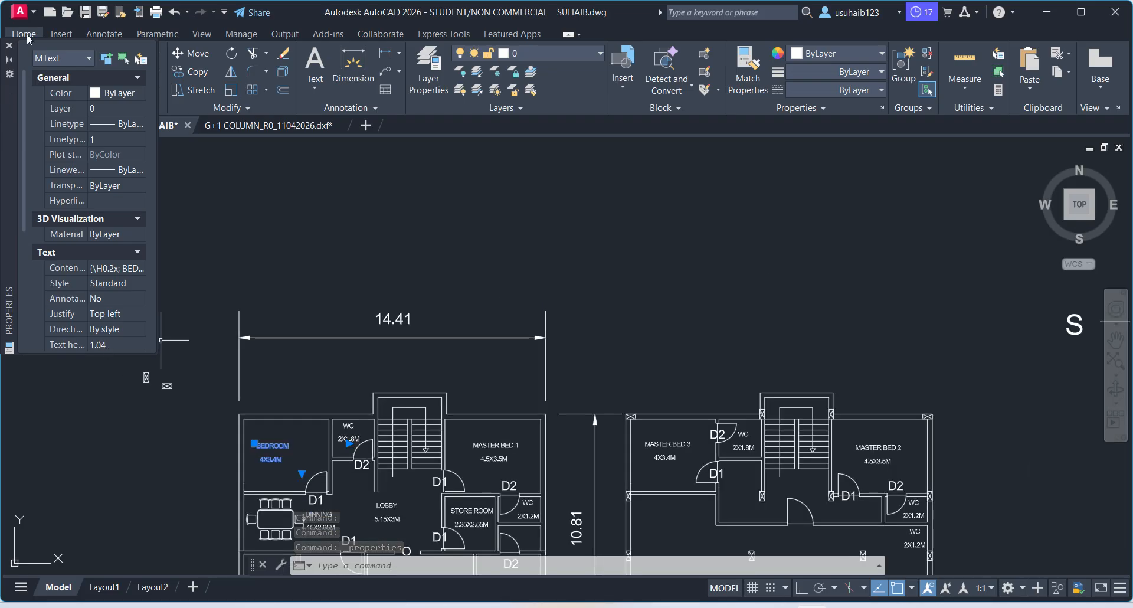
- Examine the text height of the C1, C5 column mark in the scaled schedule
scroll(317, 341, "down", 4)
scroll(414, 332, "up", 10)
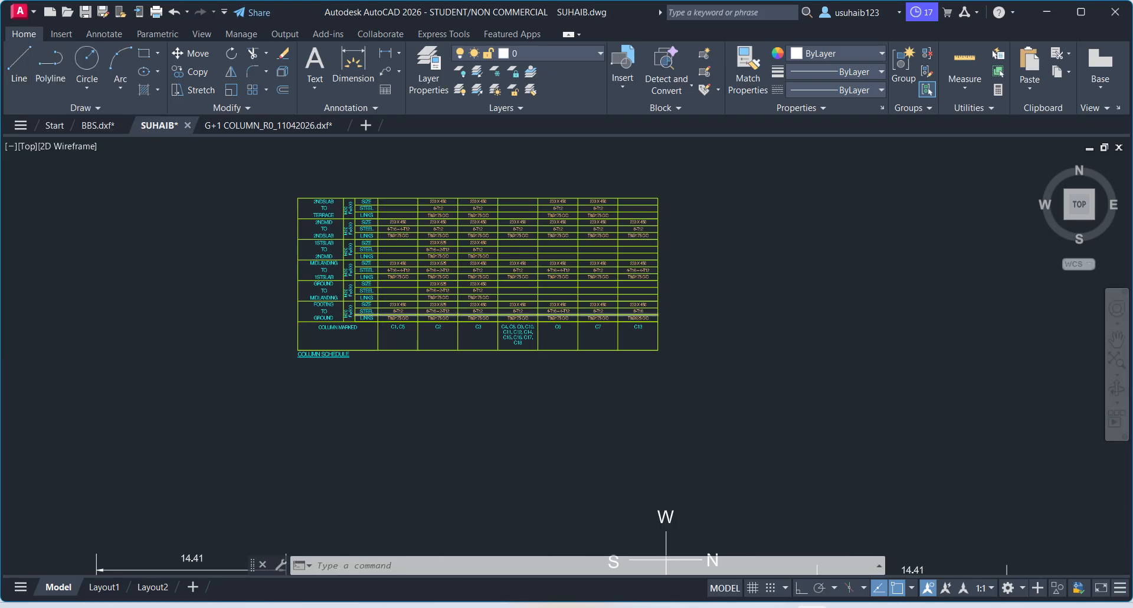
left_click(414, 332)
right_click(418, 330)
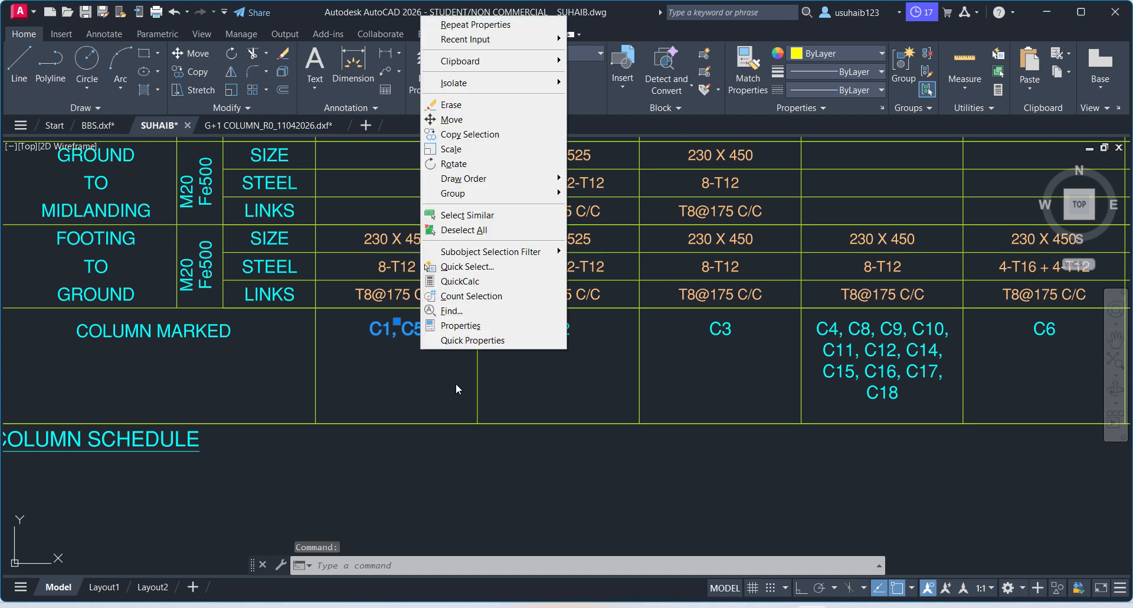
left_click(467, 326)
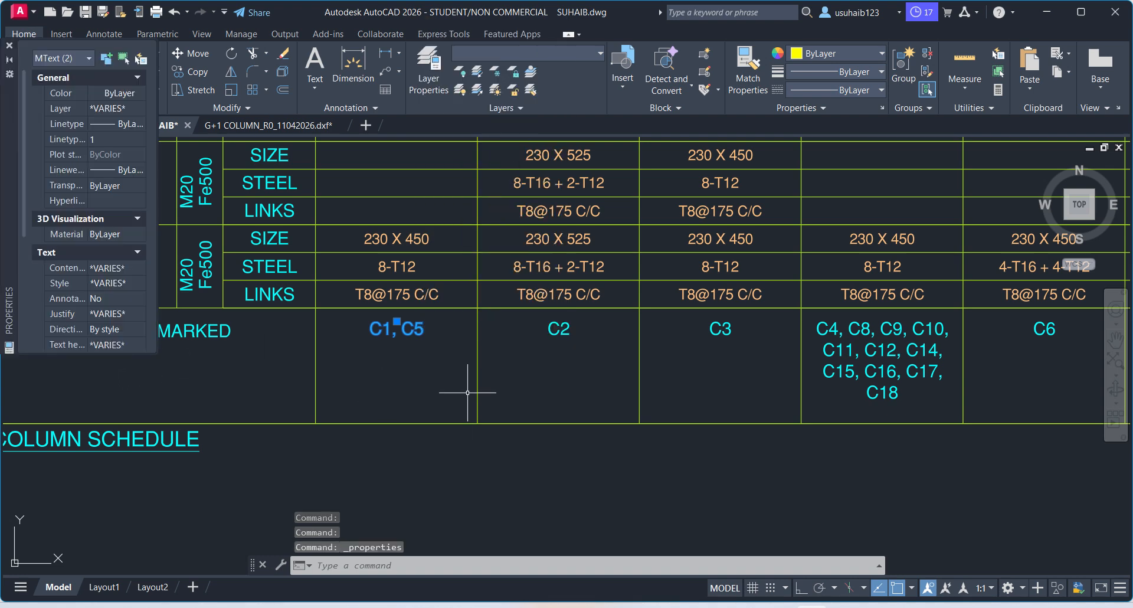
key("Escape")
key("Escape")
key("Escape")
left_click(395, 329)
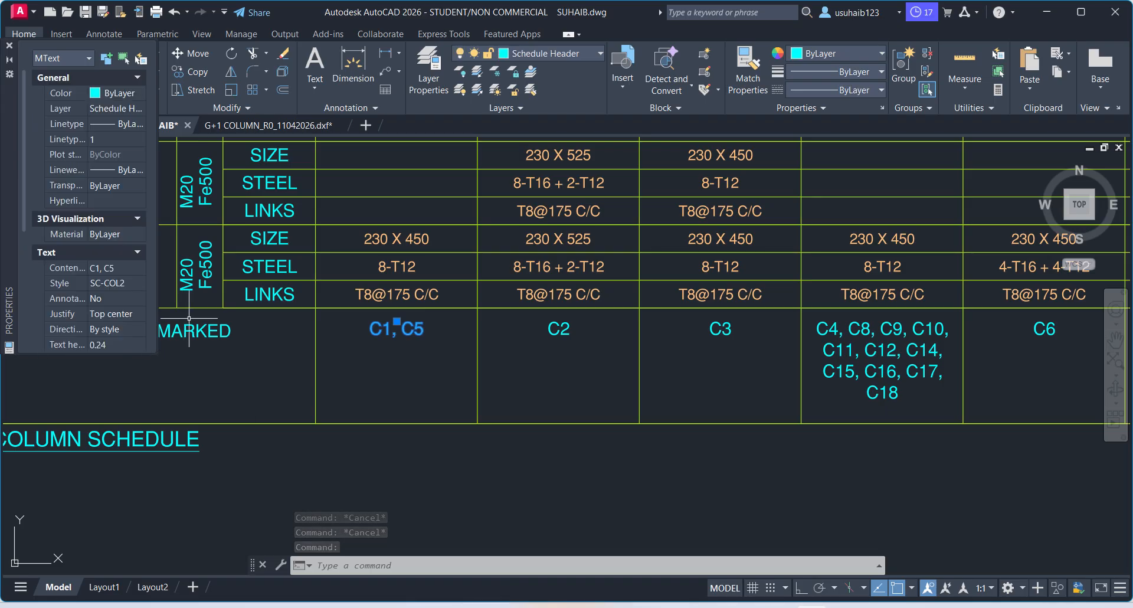
scroll(433, 303, "down", 2)
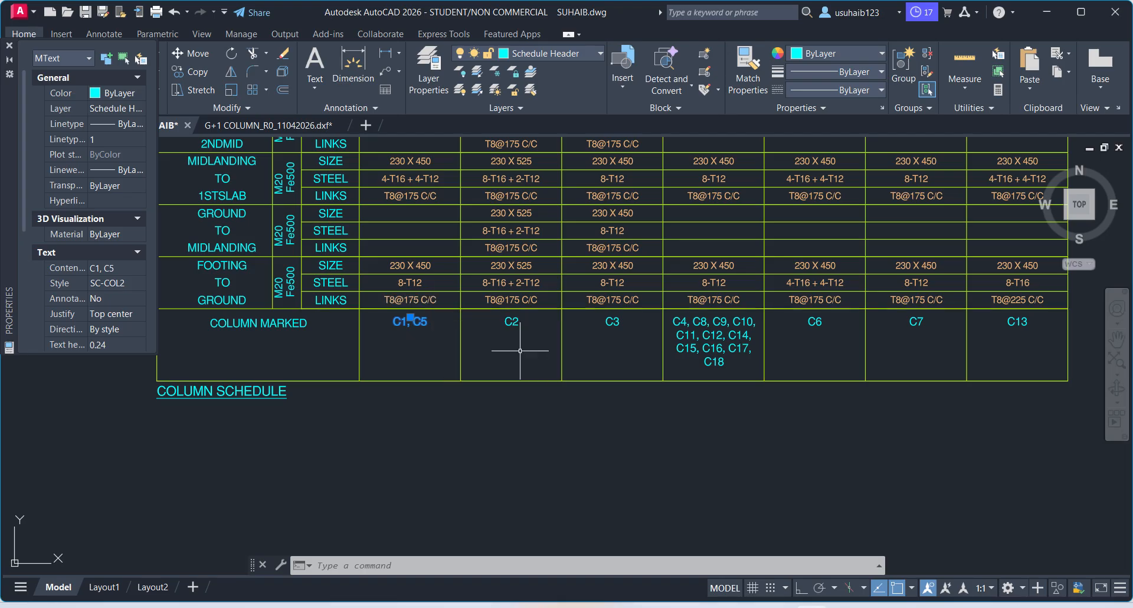
scroll(590, 301, "down", 5)
scroll(524, 345, "up", 7)
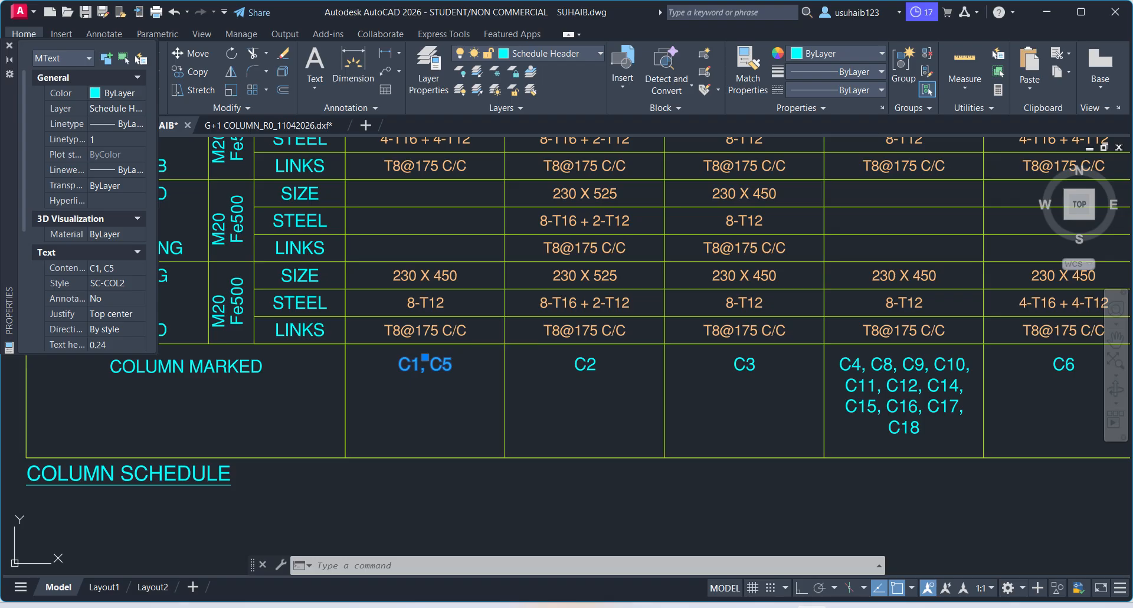
- Recheck the BEDROOM label's text properties and compare them with those of the C1, C5 column mark
key("Escape")
scroll(552, 394, "down", 10)
scroll(436, 504, "up", 6)
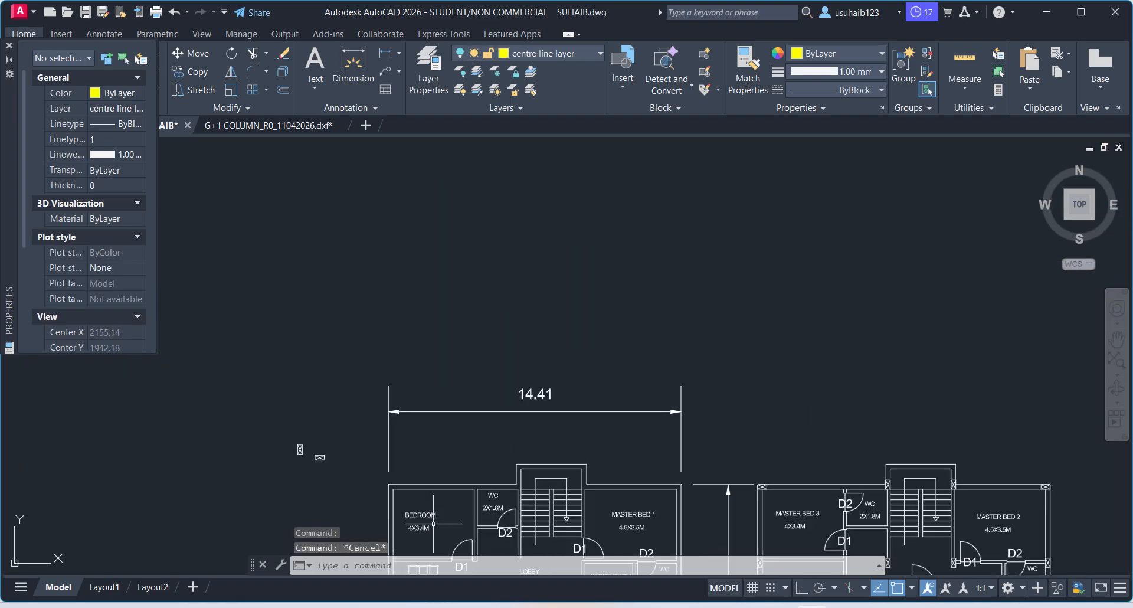
left_click(433, 512)
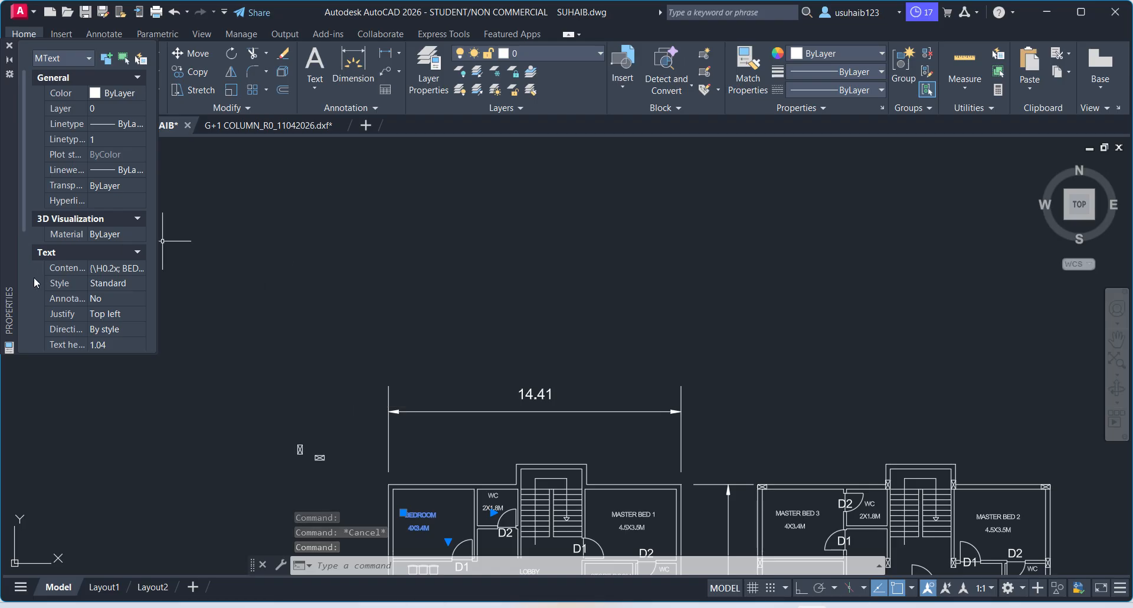
key("Escape")
scroll(291, 346, "down", 10)
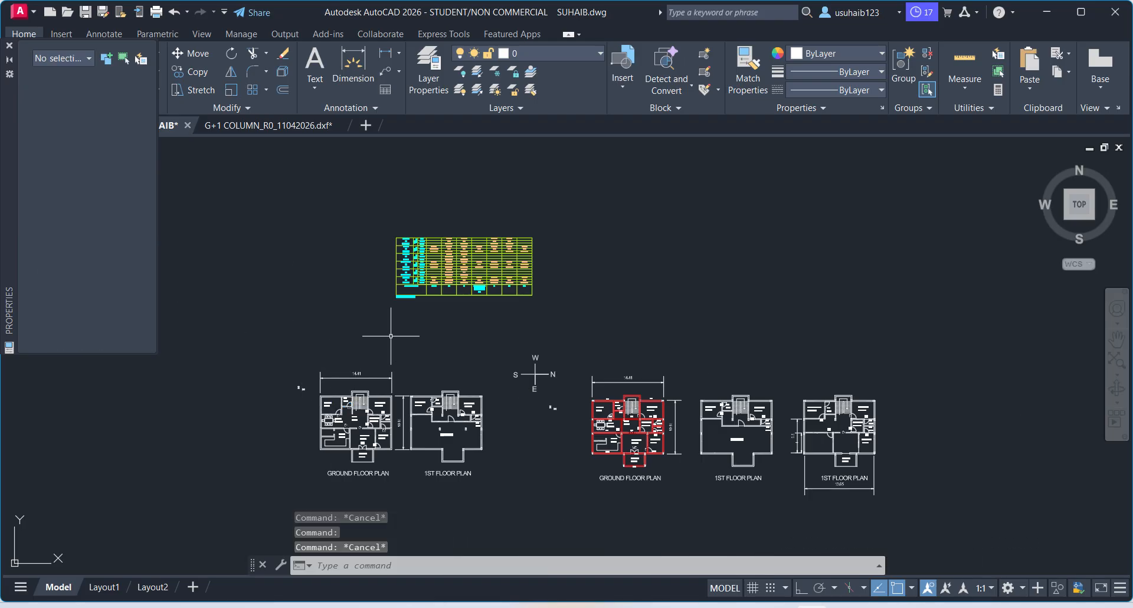
scroll(460, 289, "up", 5)
left_click(449, 291)
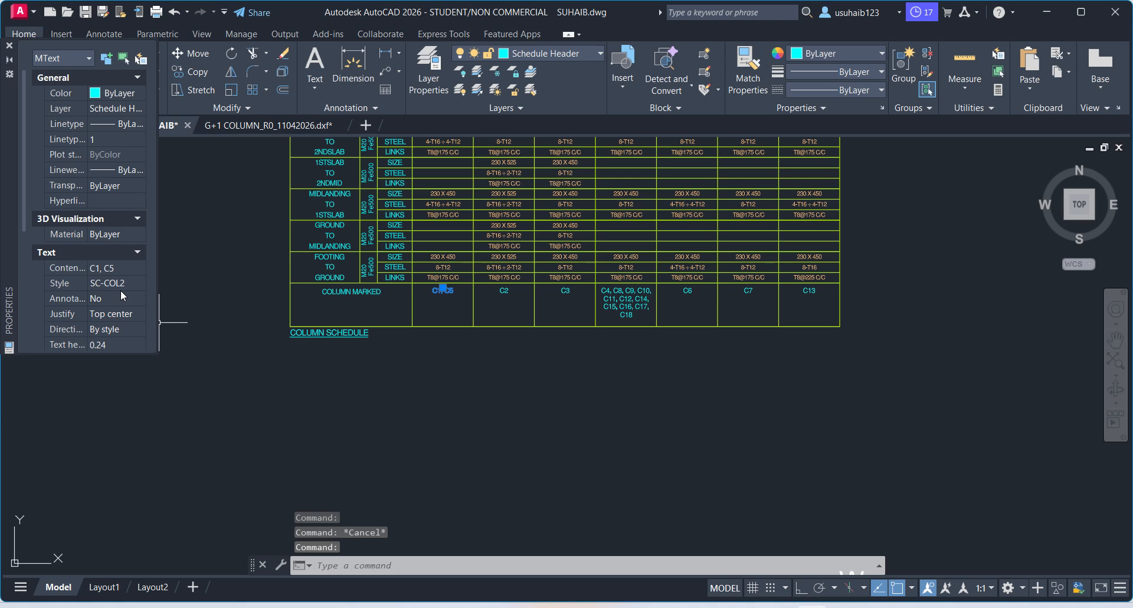
key("Escape")
key("Escape")
key("Escape")
- Move the entire column schedule from above the plans to directly beside the bedroom side of the white GROUND FLOOR PLAN
scroll(524, 331, "down", 6)
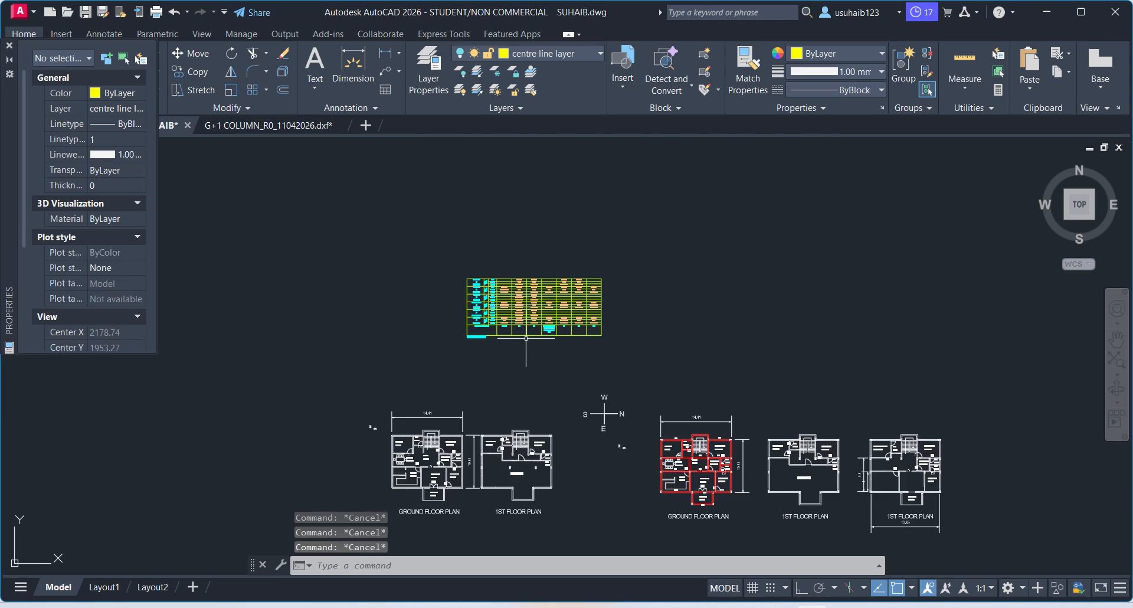
scroll(448, 415, "up", 2)
middle_click_drag(552, 354, 659, 343)
left_click(549, 161)
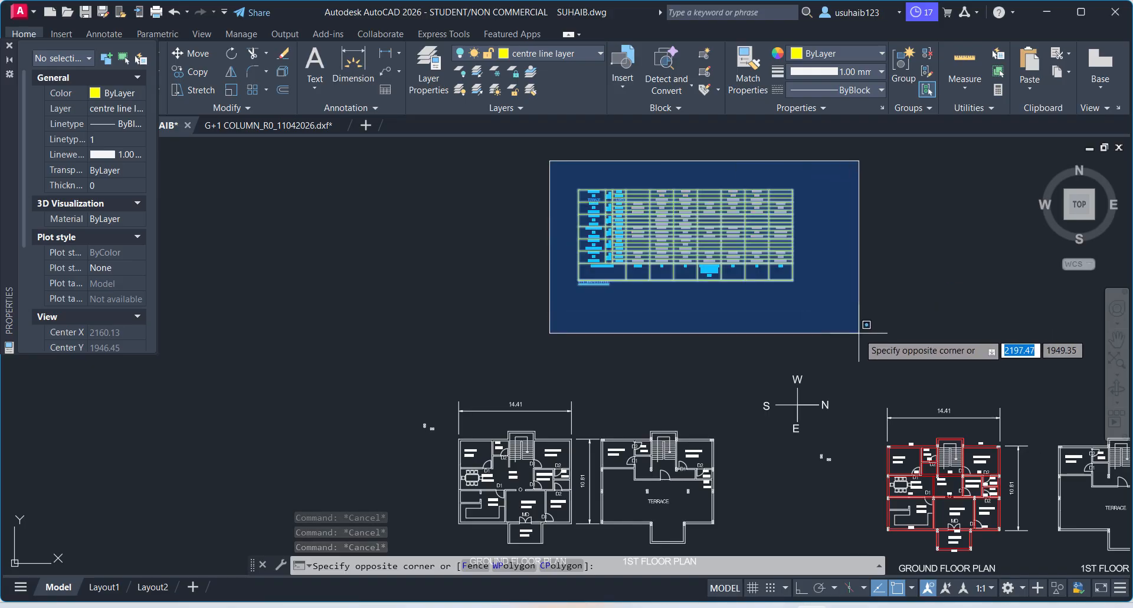
left_click(889, 361)
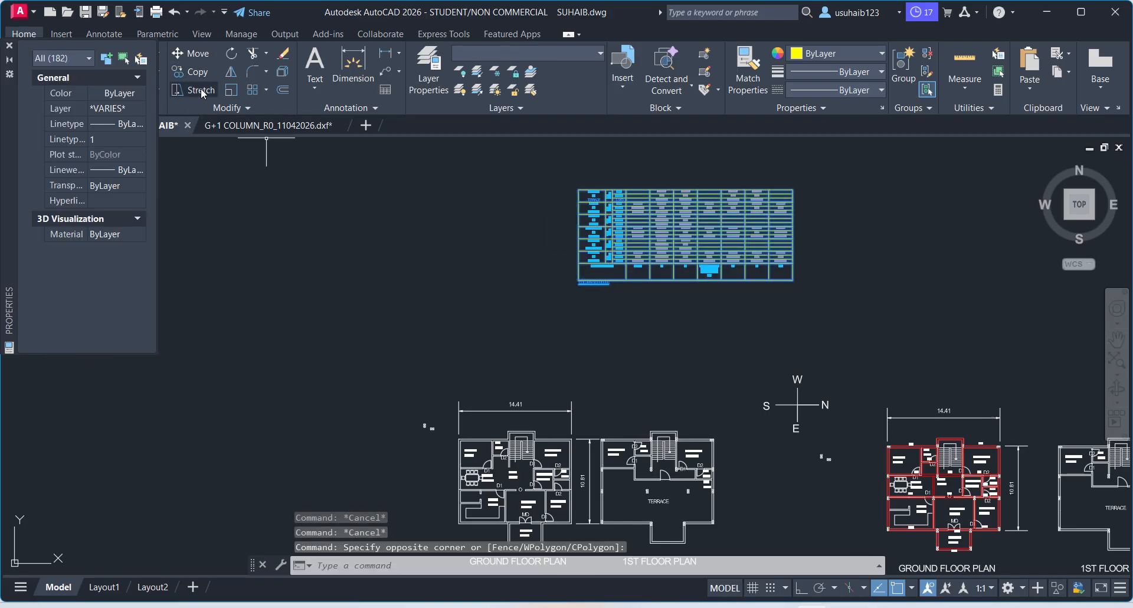
left_click(198, 52)
left_click(642, 295)
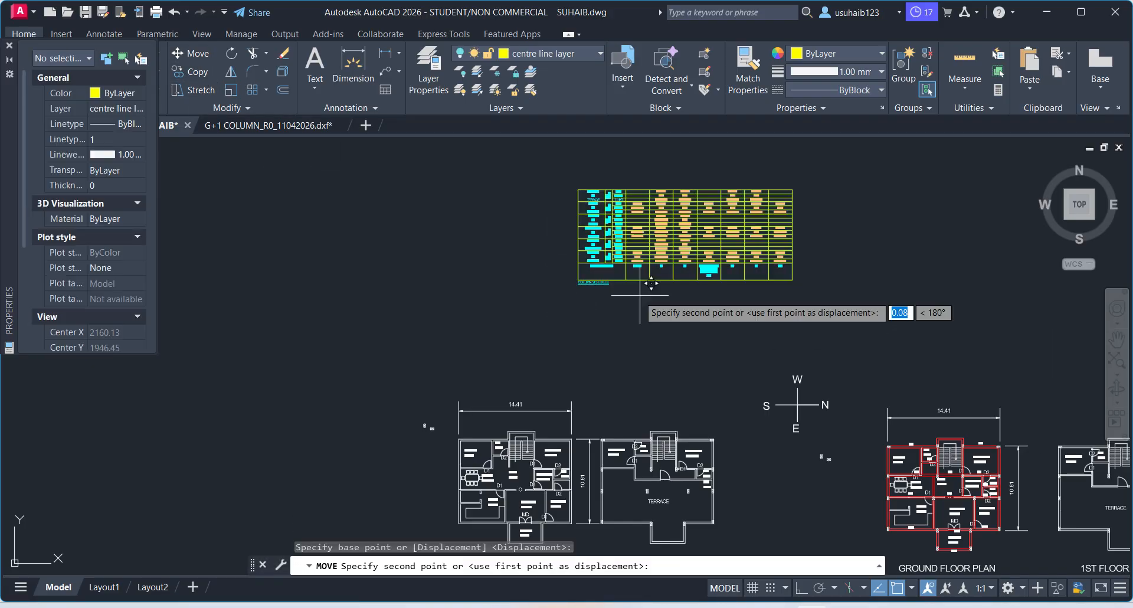
middle_click_drag(279, 527, 457, 440)
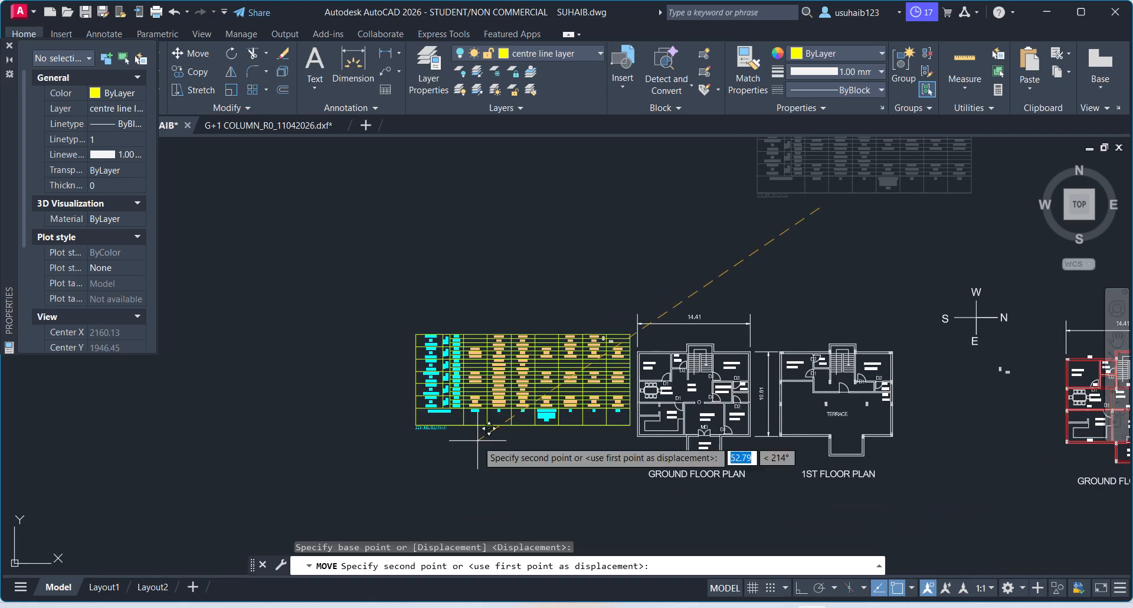
left_click(485, 440)
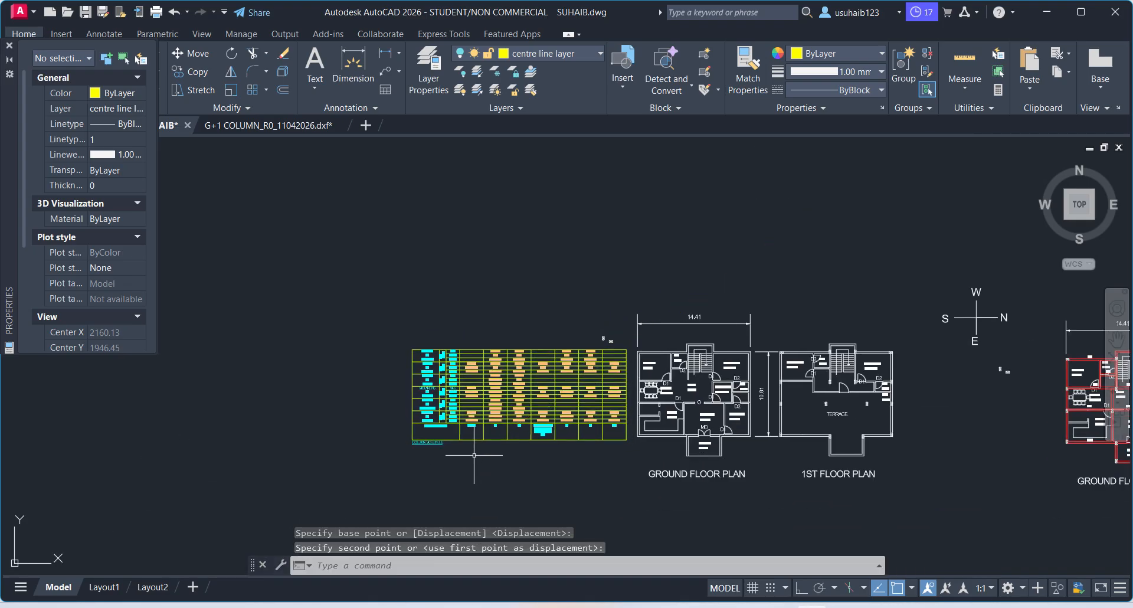
scroll(625, 372, "up", 7)
scroll(626, 317, "up", 2)
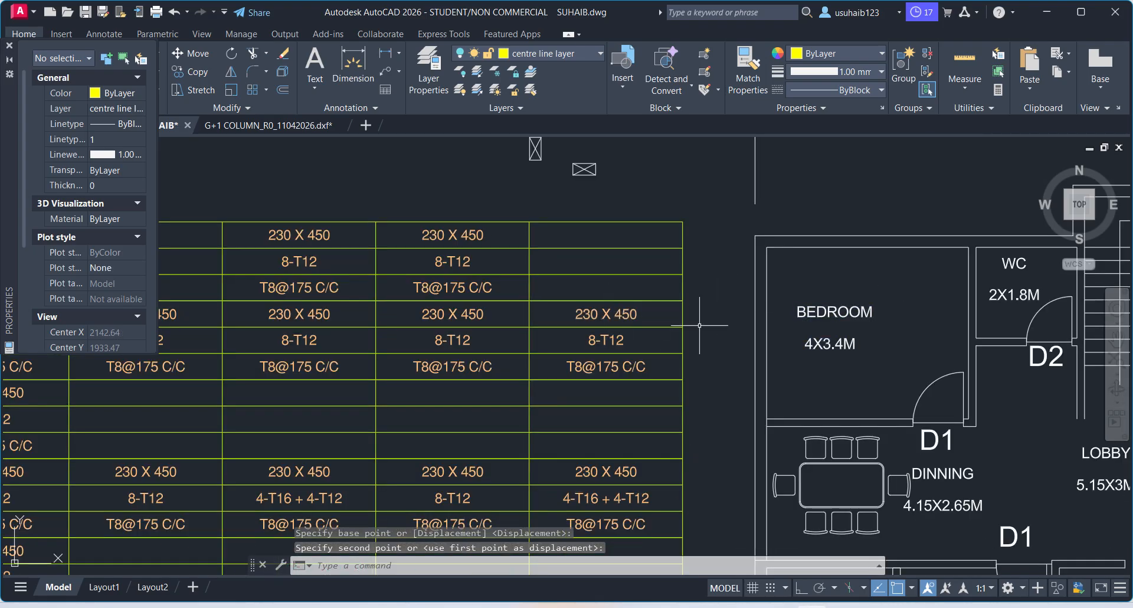
- Check the text properties of the 230 X 450 entry in the schedule's C13 column, and dismiss the object properties
scroll(692, 301, "down", 4)
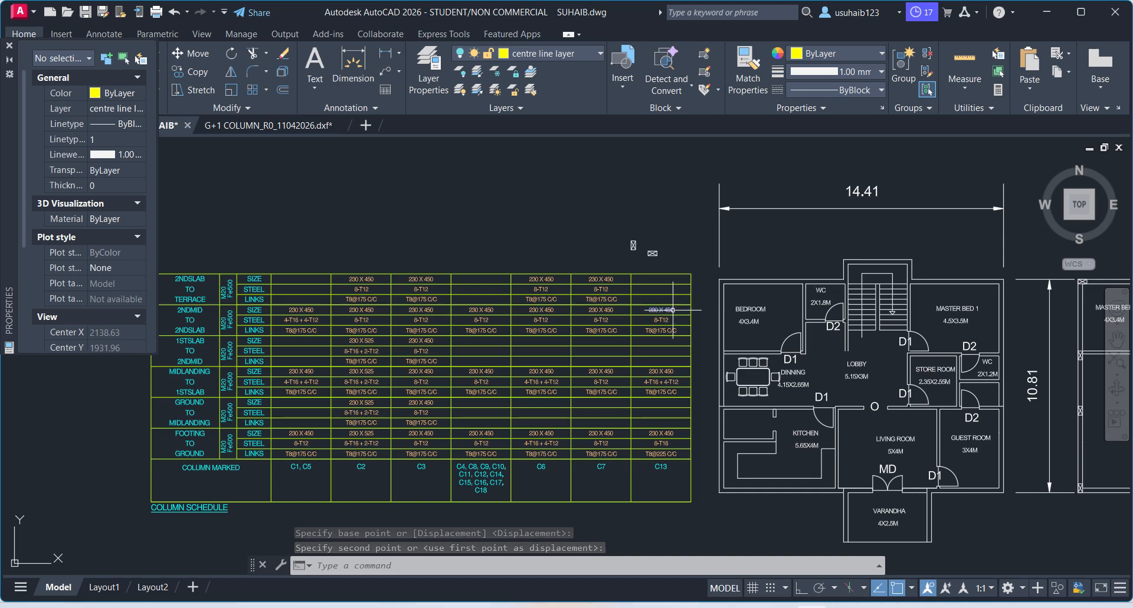
left_click(673, 310)
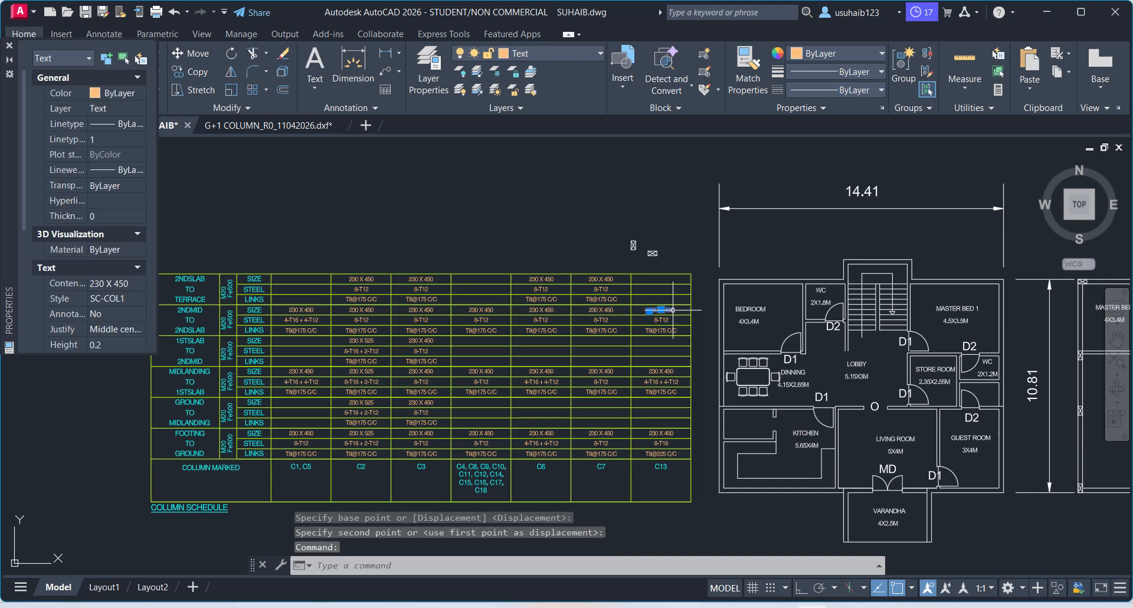
scroll(673, 310, "down", 8)
key("Escape")
scroll(657, 325, "up", 4)
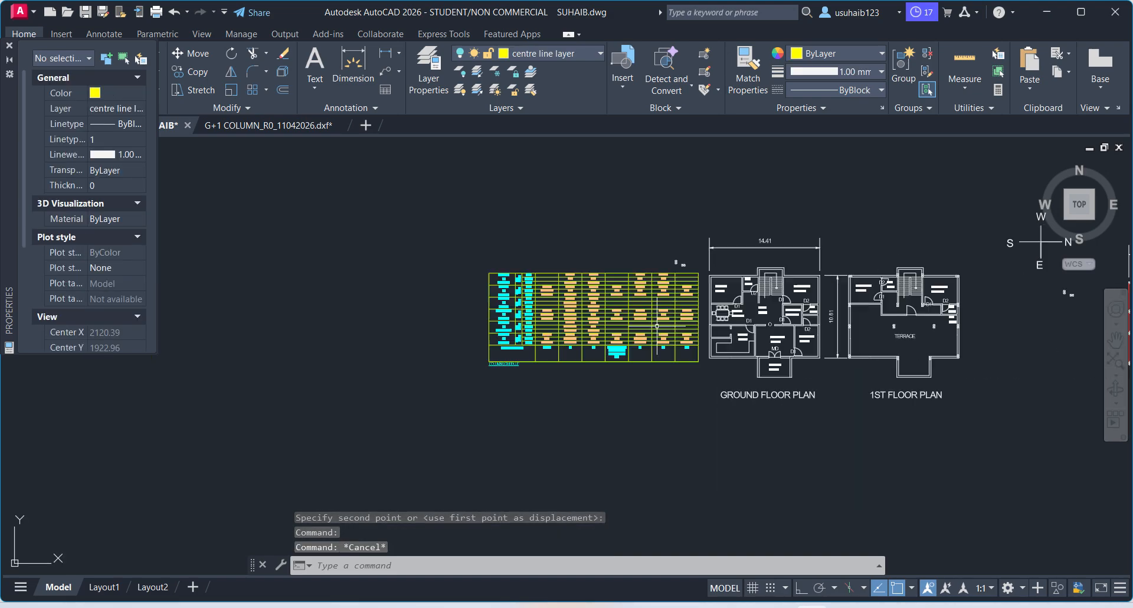
left_click(9, 45)
- Open G+1 FOOTING_SCH_R0_11042026.dxf and copy the entire footing schedule to the clipboard
left_click(69, 14)
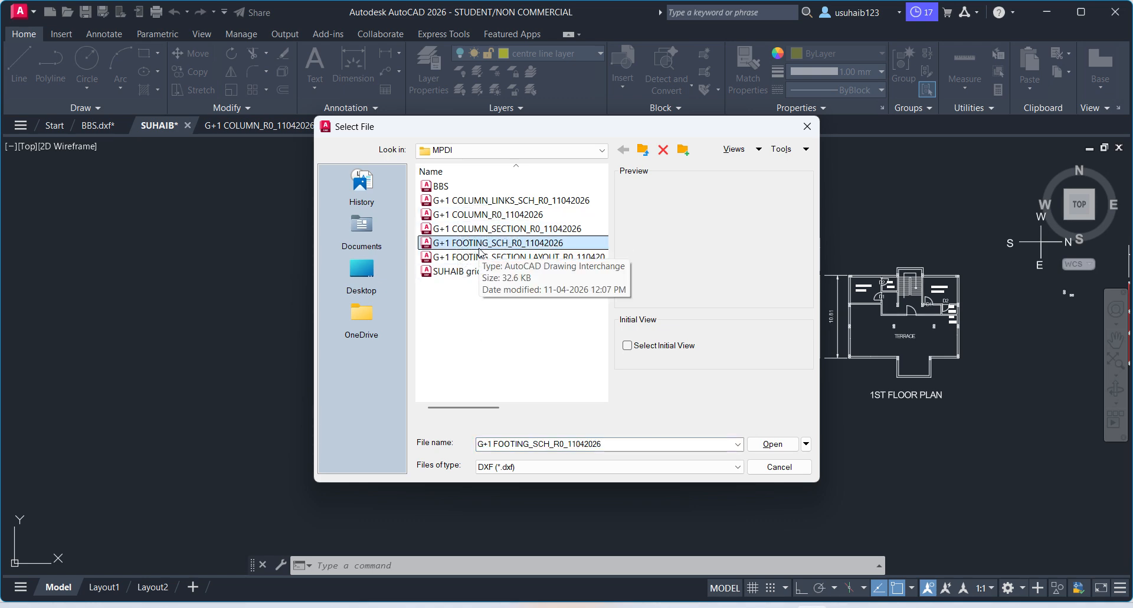
double_click(479, 247)
scroll(385, 271, "down", 5)
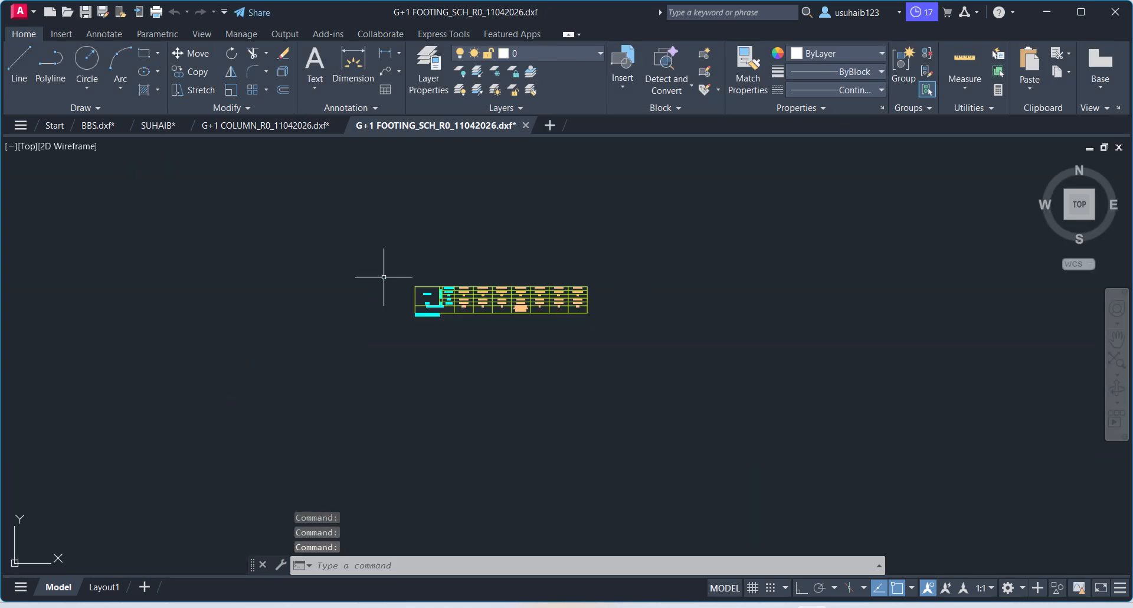
left_click(346, 261)
left_click(692, 377)
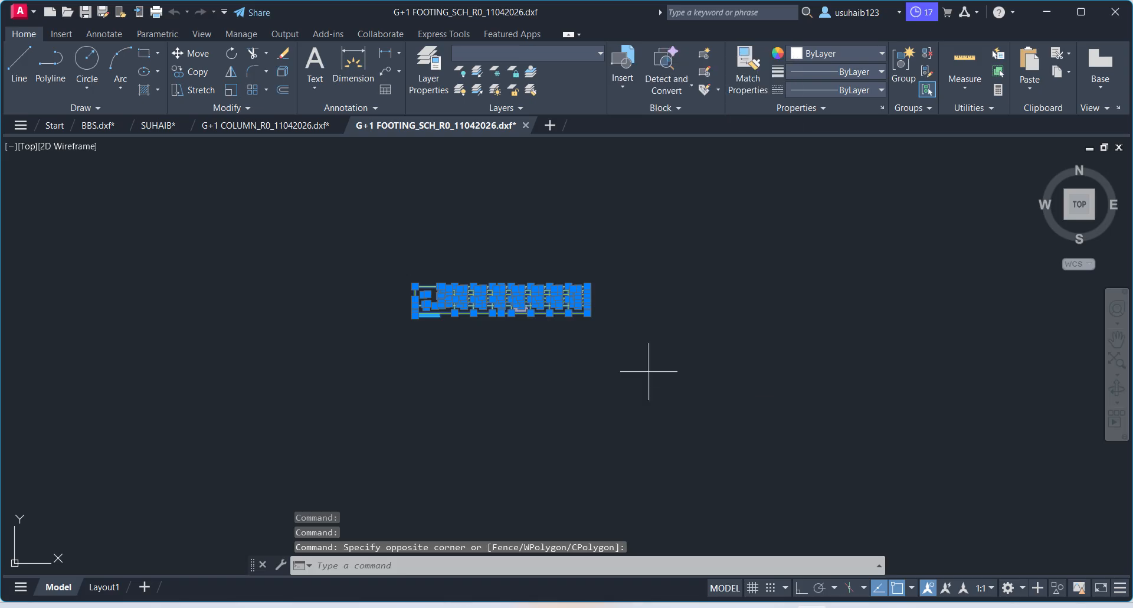
left_click(552, 388)
left_click(534, 440)
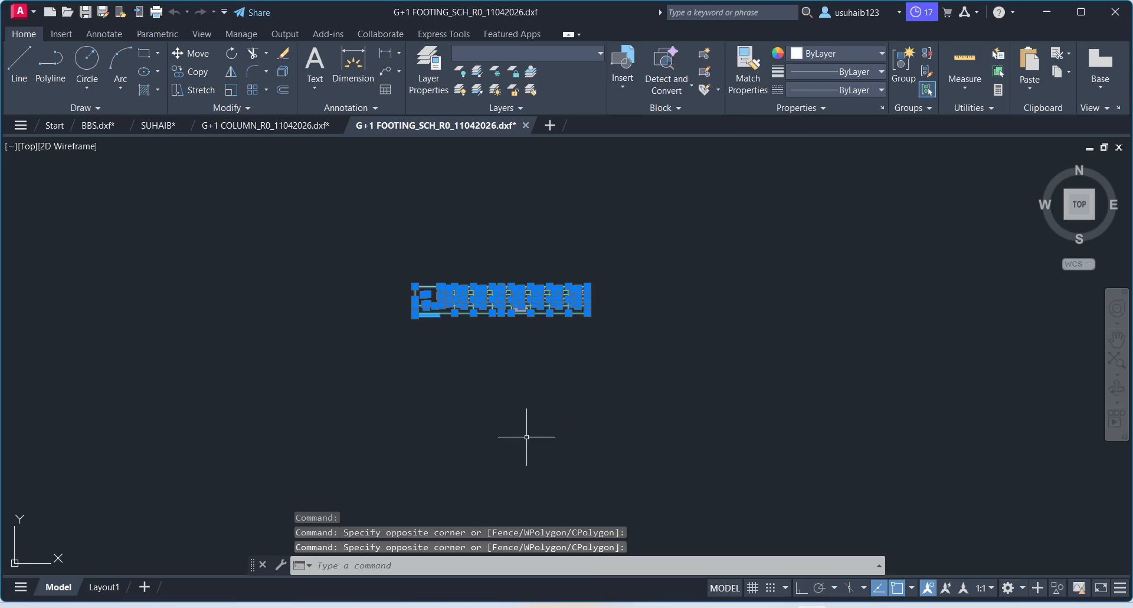
key("ctrl+c")
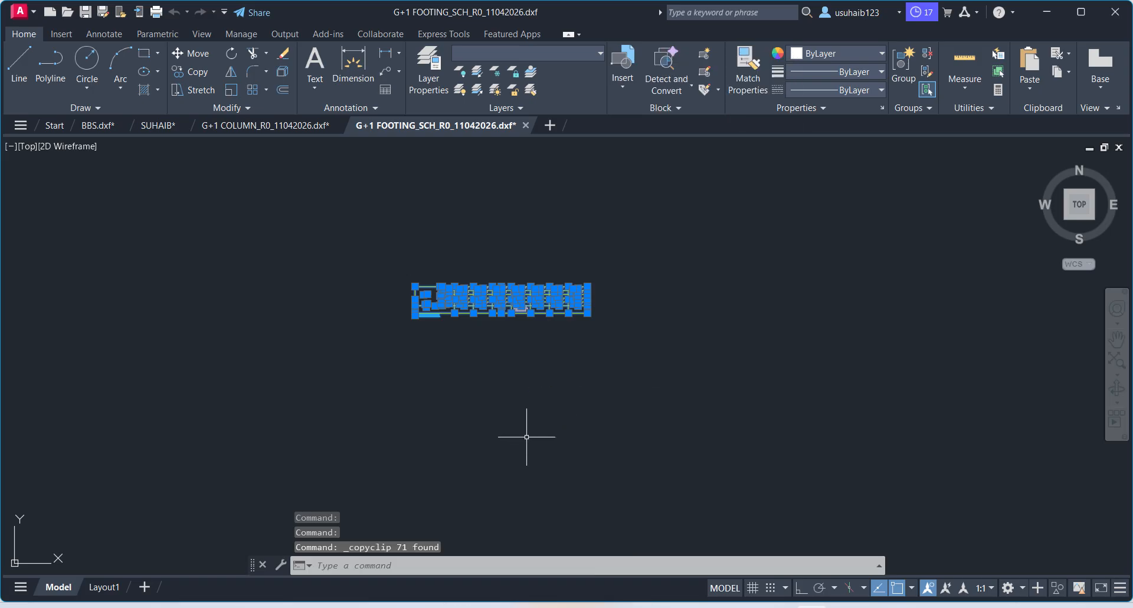
- Paste the copied footing schedule into the SUHAIB drawing, in the empty area beyond the floor plans
left_click(161, 125)
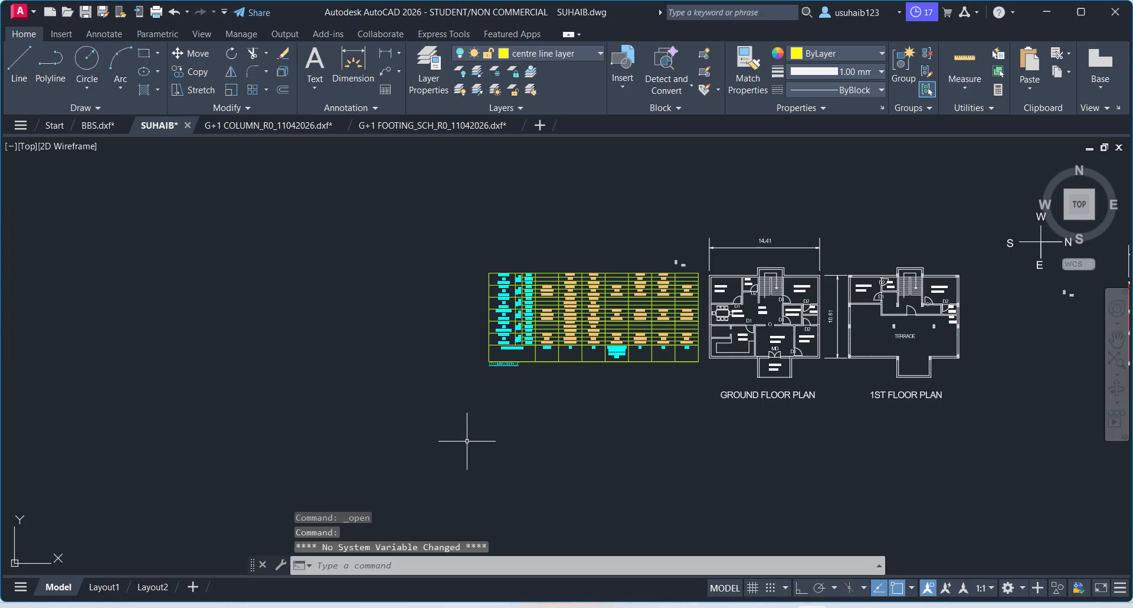
scroll(638, 360, "down", 5)
middle_click_drag(726, 359, 429, 360)
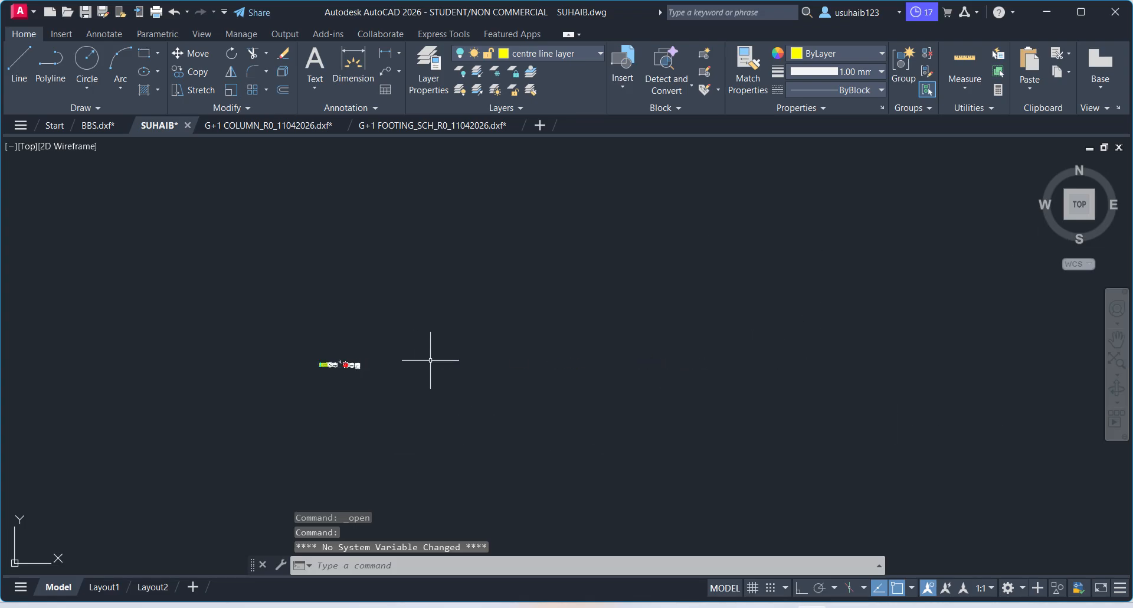
key("ctrl+v")
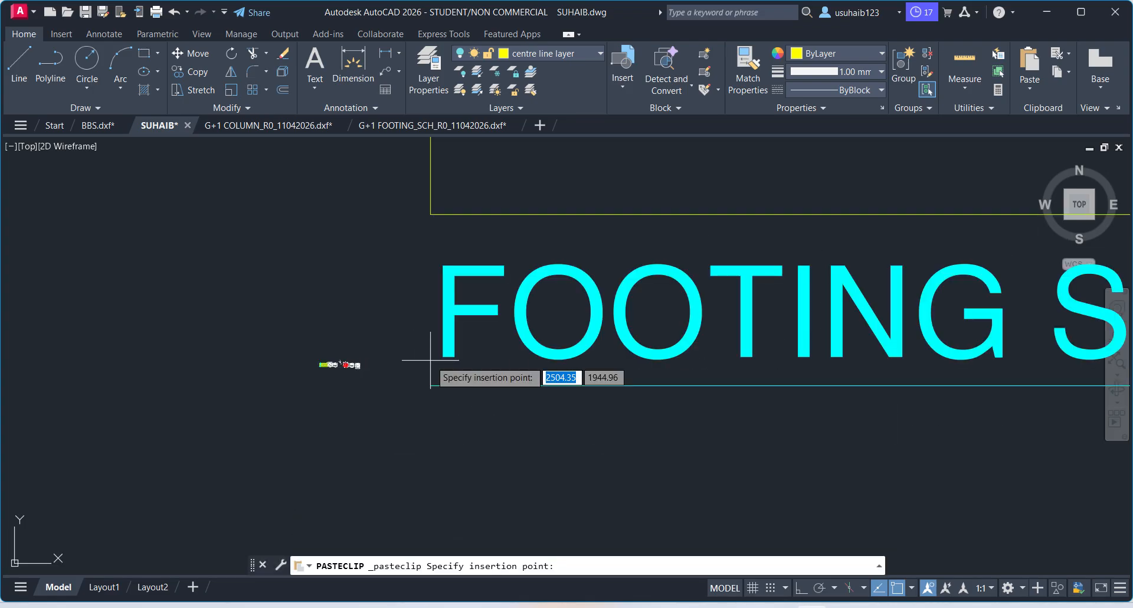
left_click(729, 383)
- Scale down the whole pasted footing schedule about a base point just above the column schedule
scroll(202, 456, "down", 6)
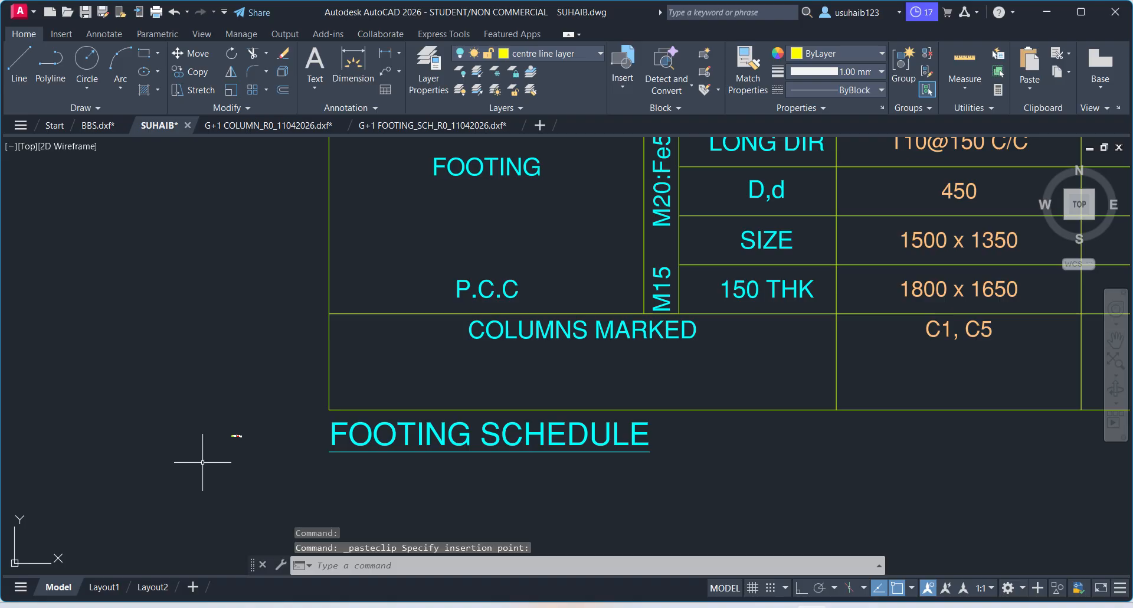
left_click(274, 482)
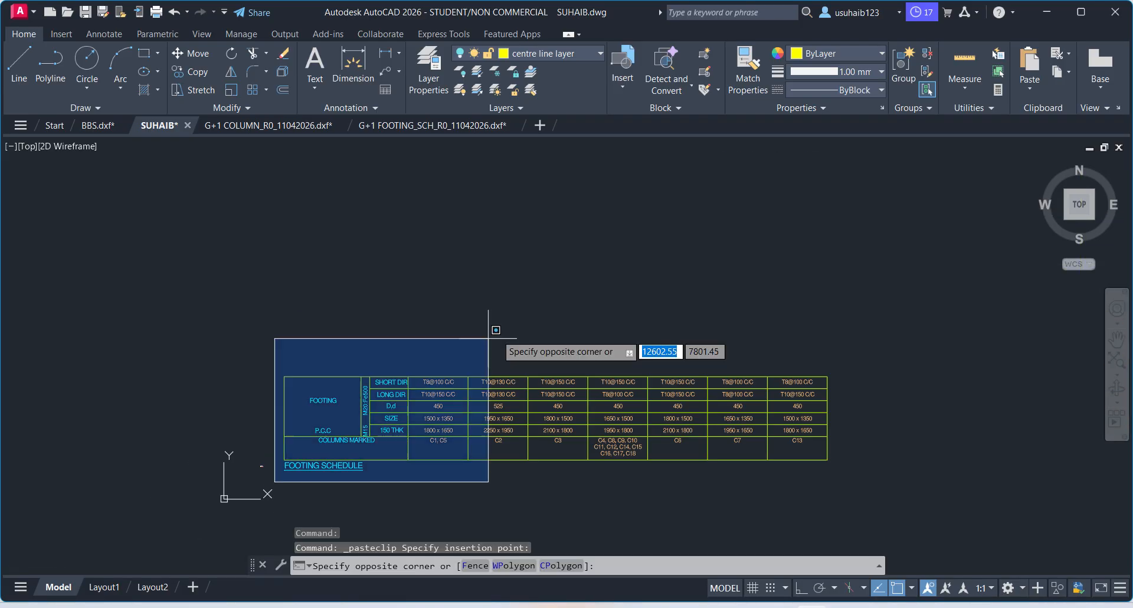
left_click(870, 305)
scroll(248, 466, "up", 7)
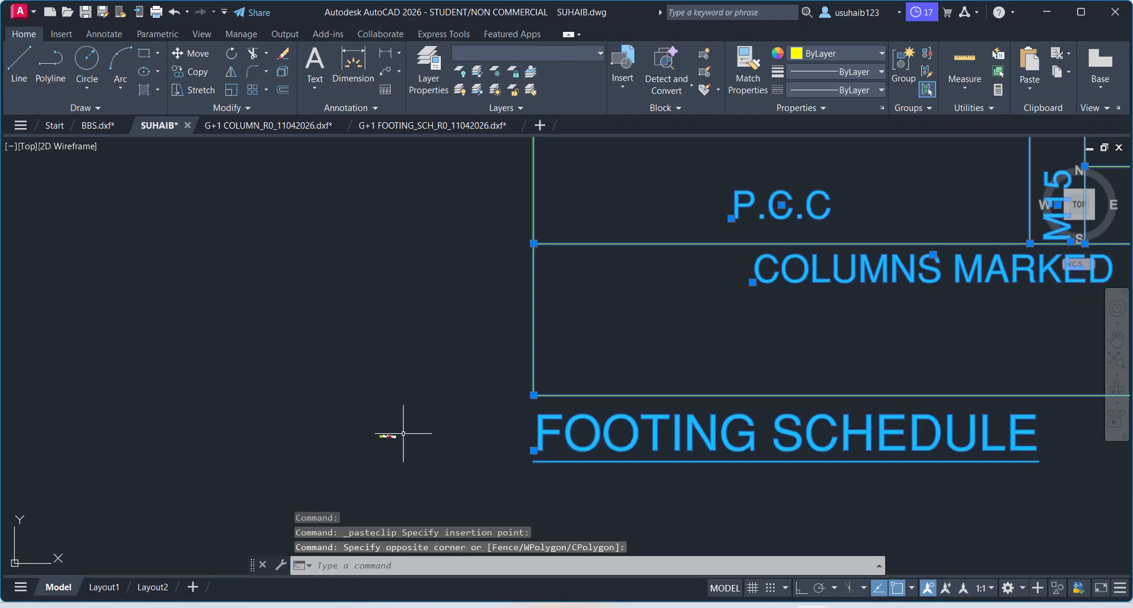
scroll(395, 449, "down", 10)
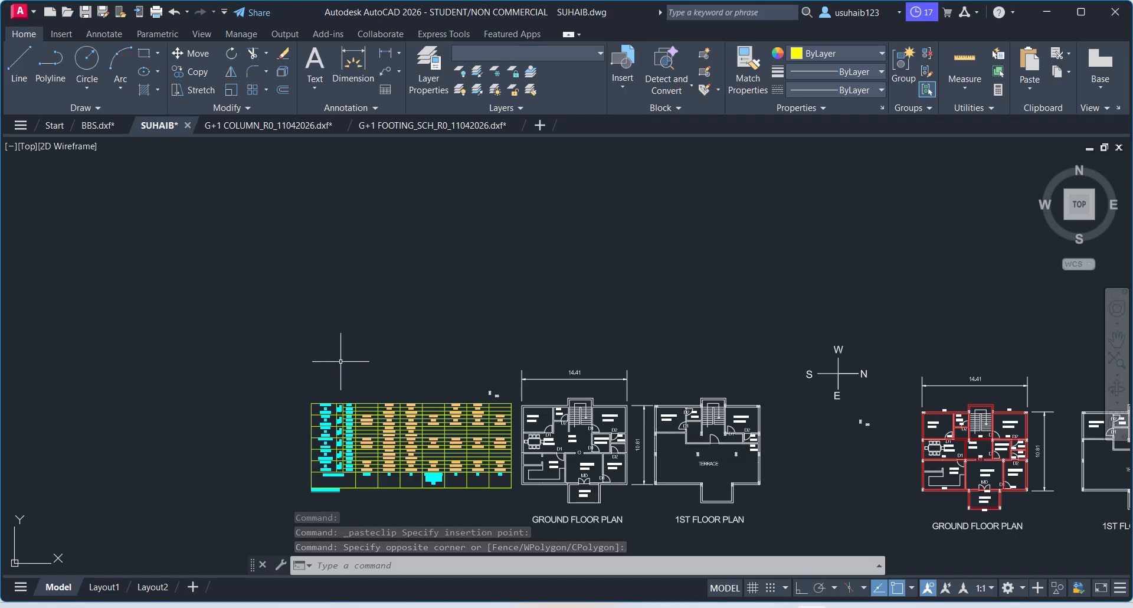
middle_click_drag(324, 354, 481, 353)
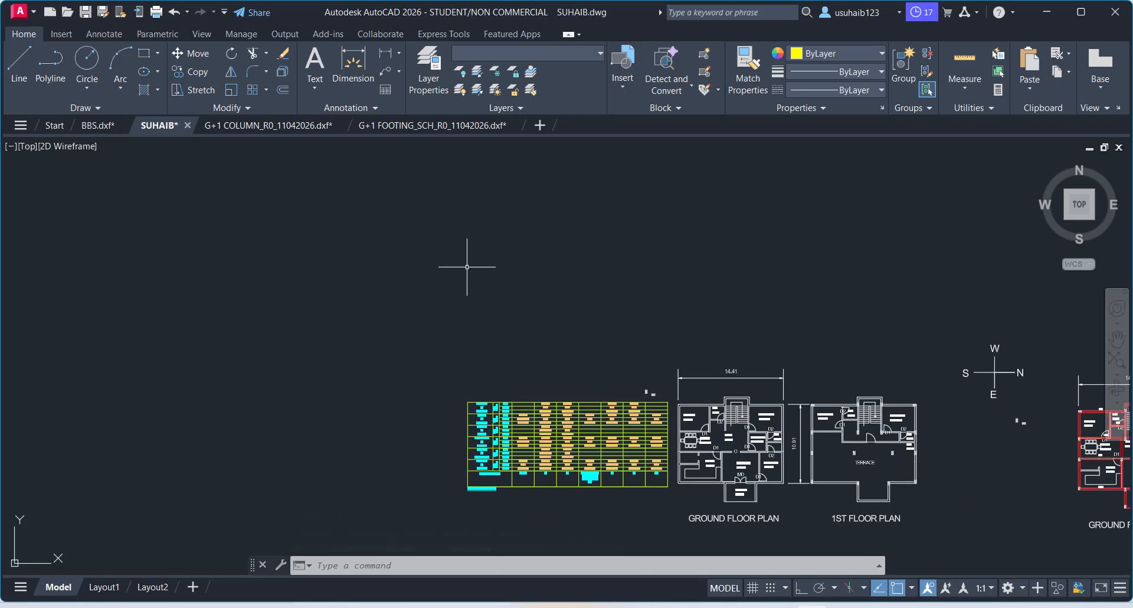
type("sc")
key("Return")
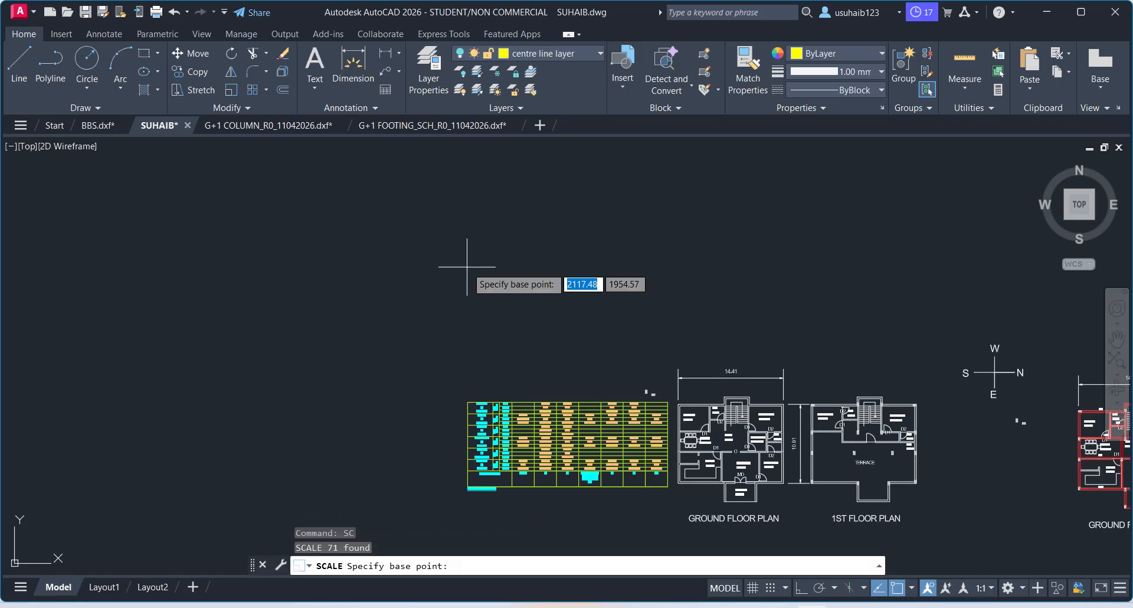
left_click(467, 267)
key("Escape")
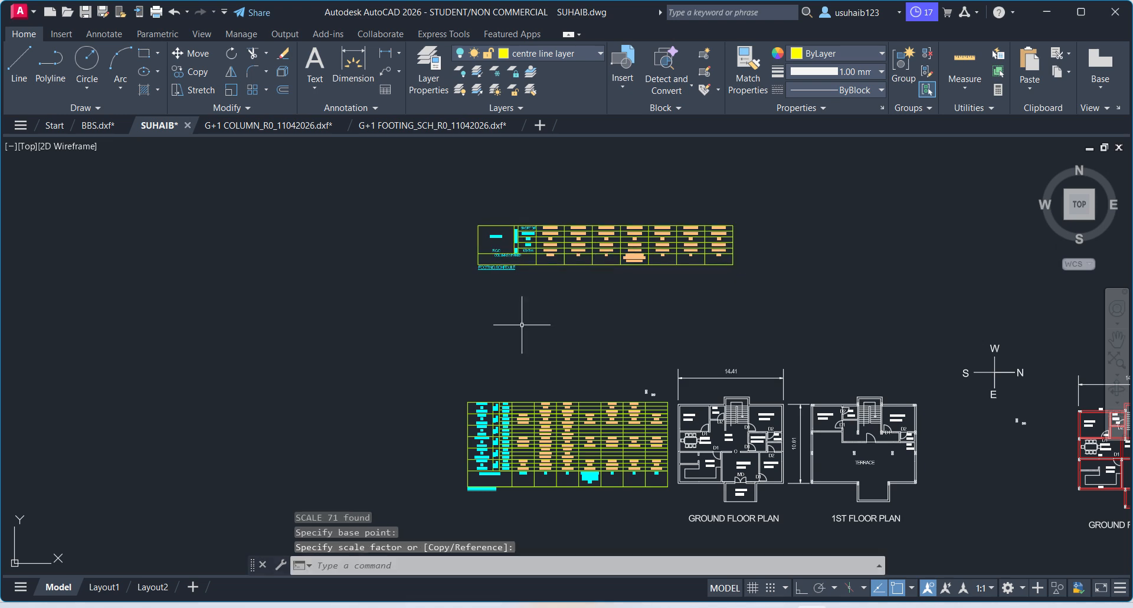
- Examine the text height of the C1, C5 column mark in the column schedule's properties
scroll(507, 478, "up", 5)
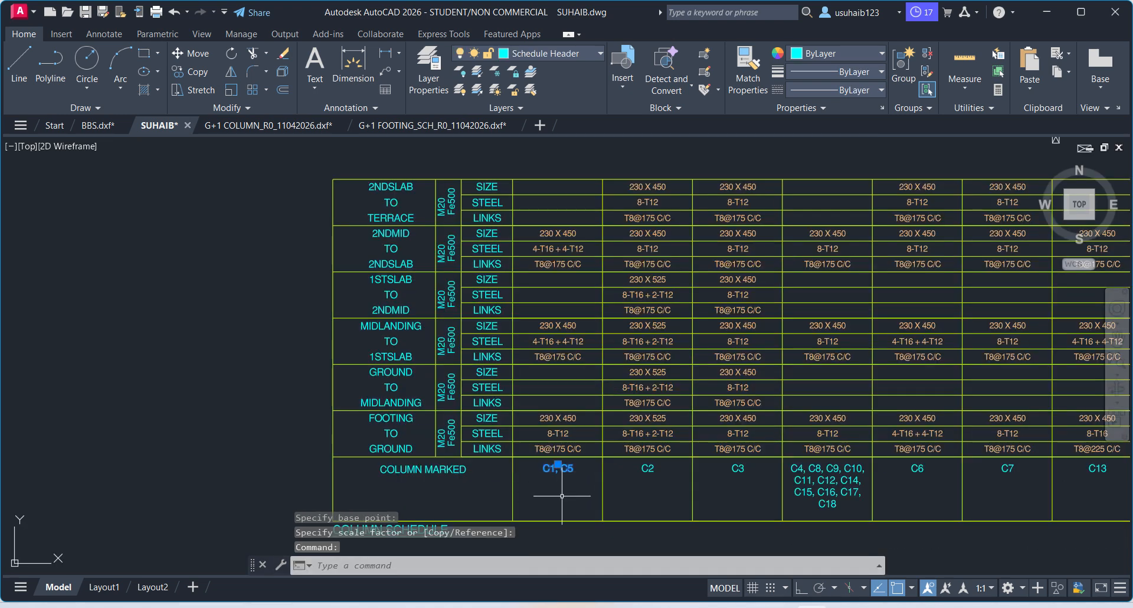
left_click(560, 470)
right_click(561, 469)
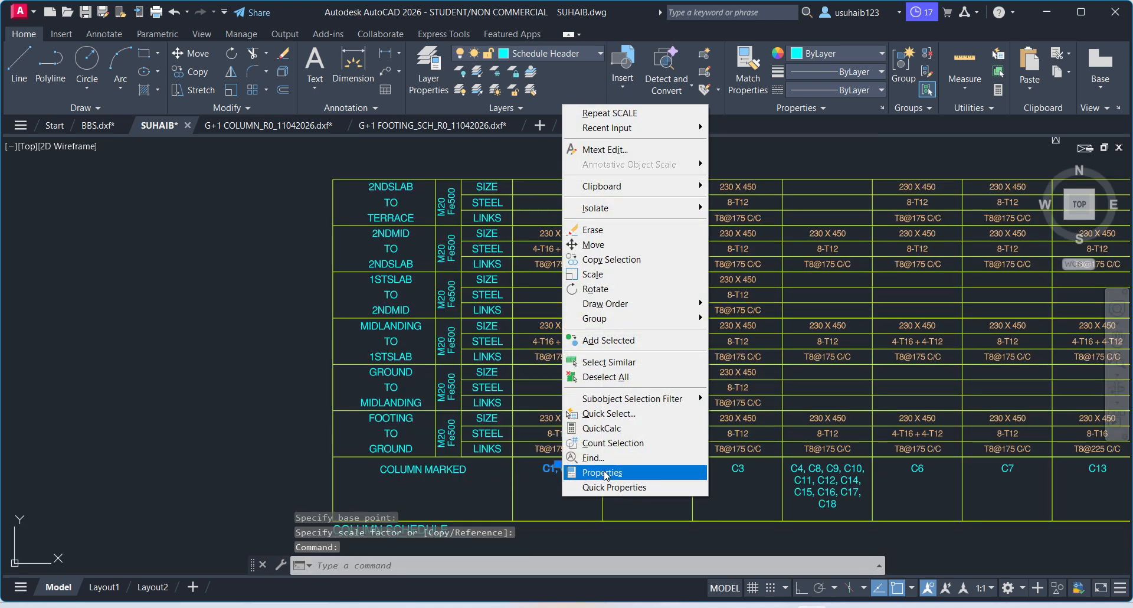
left_click(602, 472)
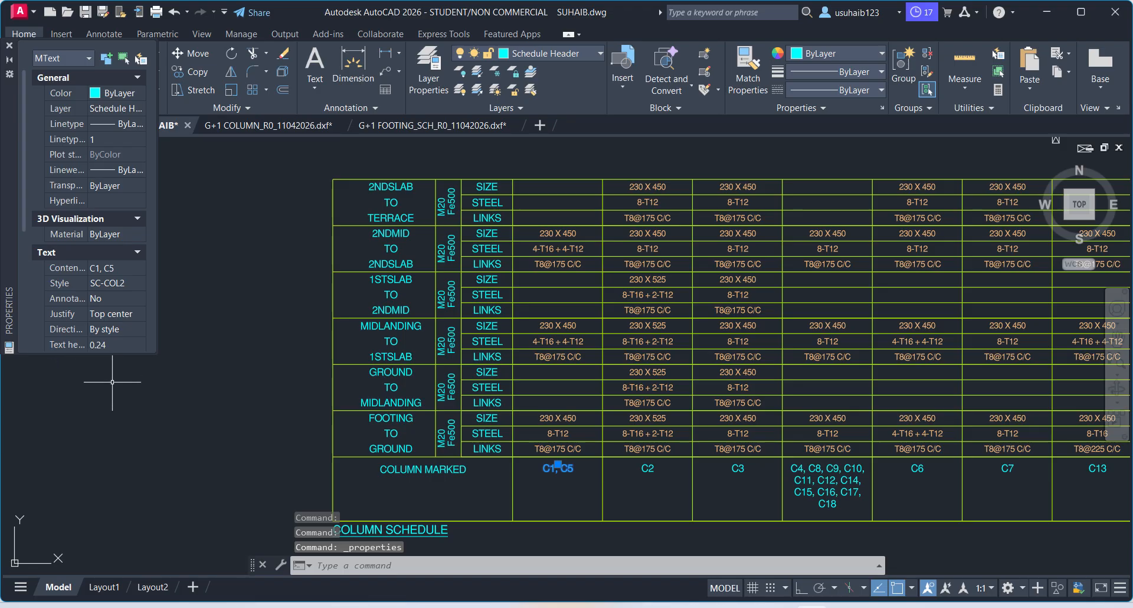
scroll(113, 382, "down", 6)
key("Escape")
key("Escape")
key("Escape")
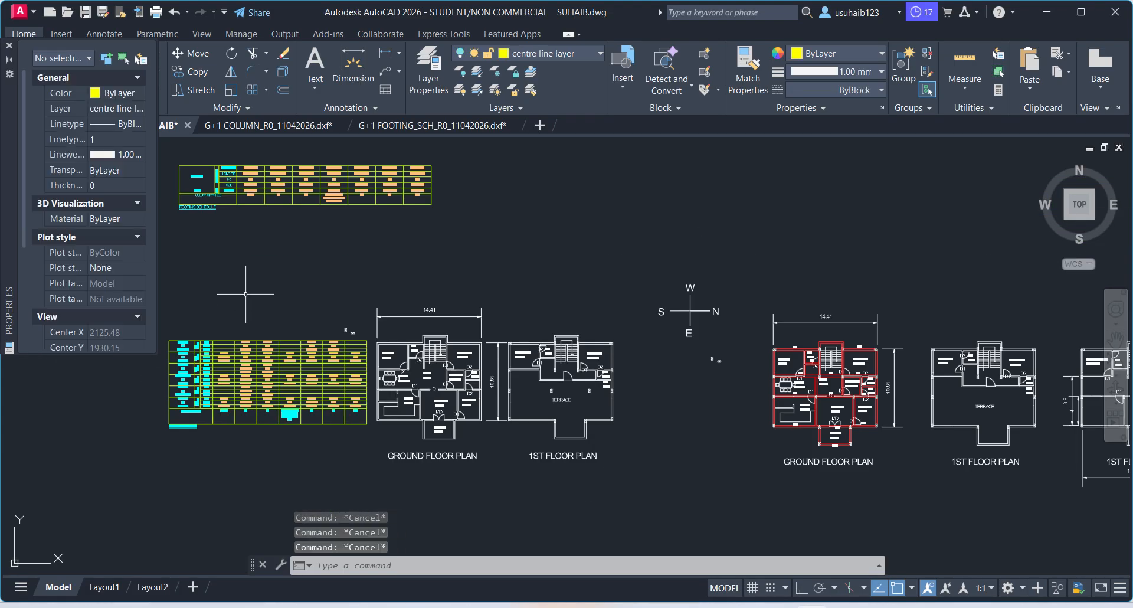
- Examine the text height of the C1, C5 column mark in the footing schedule
scroll(239, 180, "up", 6)
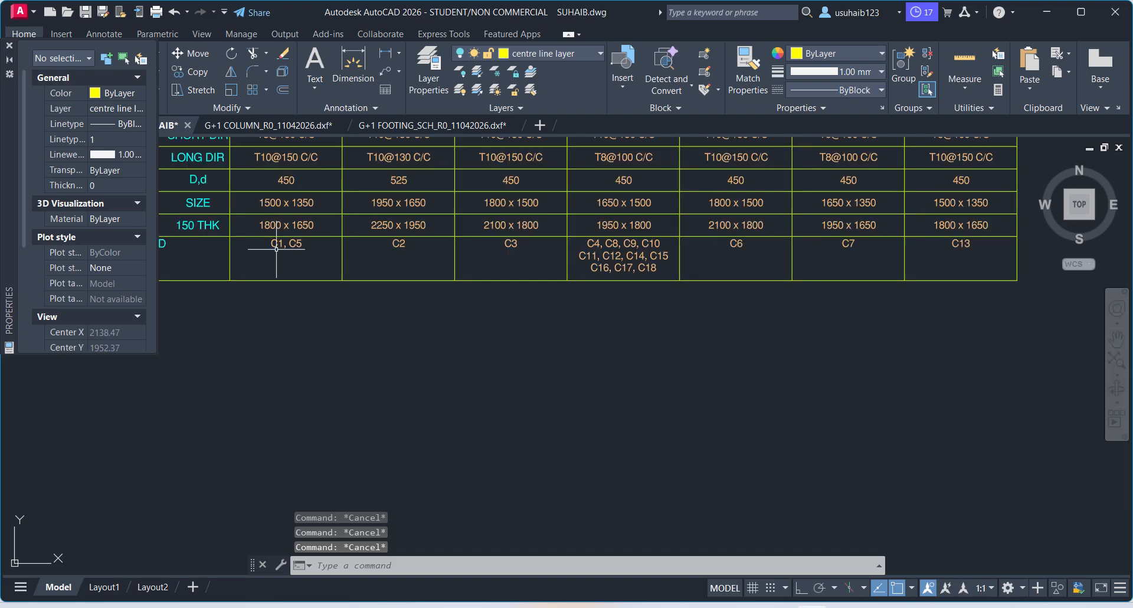
left_click(286, 244)
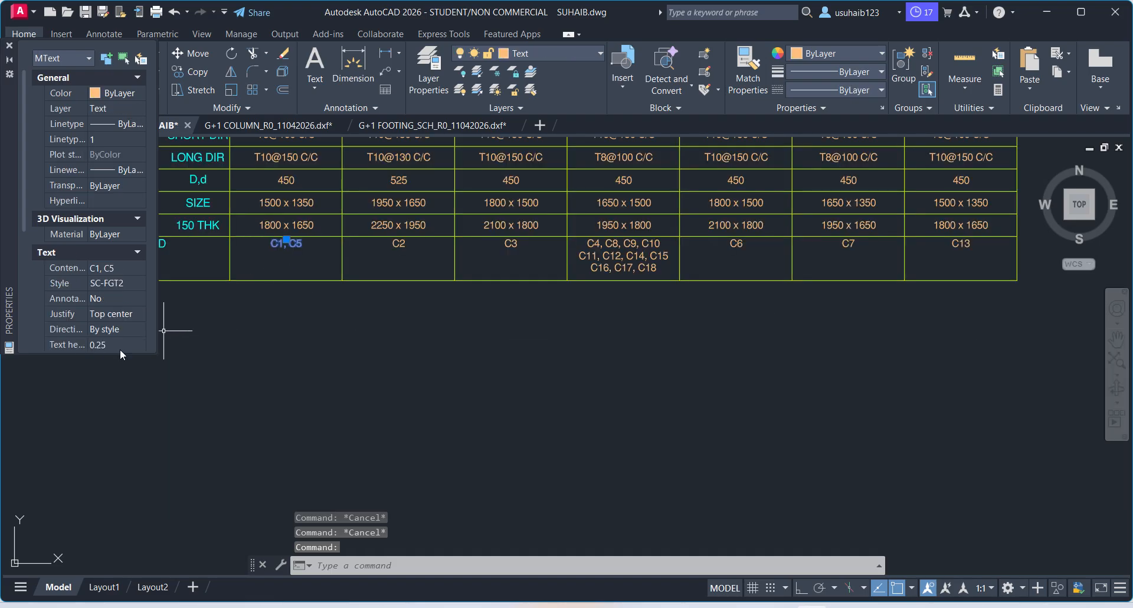
scroll(539, 386, "down", 4)
key("Escape")
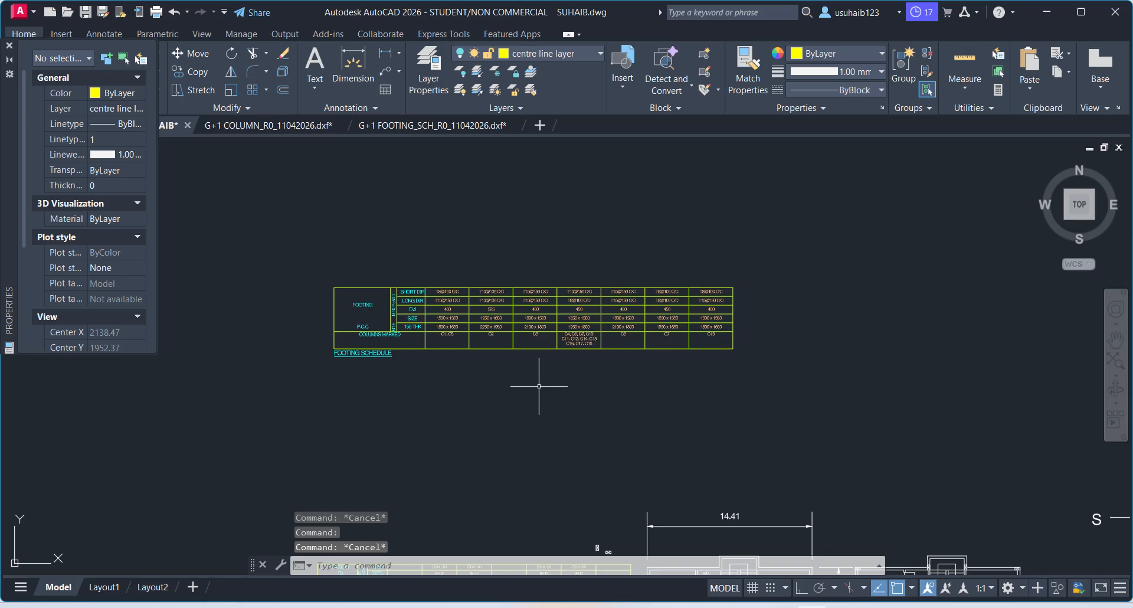
- Open Calculator and divide 0.24 by 0.25 to get the scale factor for matching the text heights
key("super")
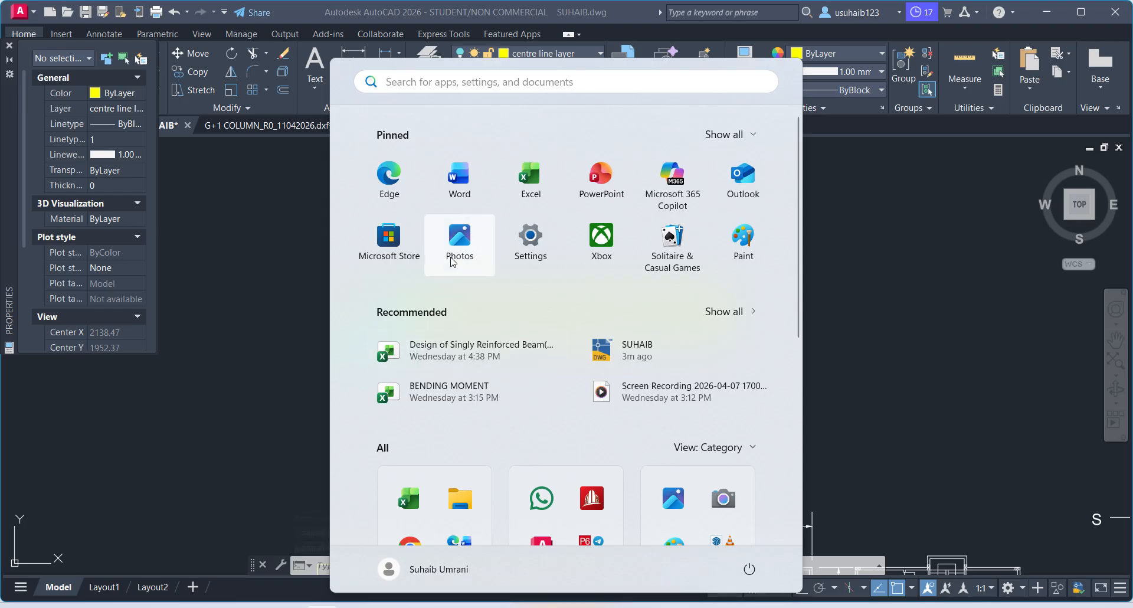
type("CAL")
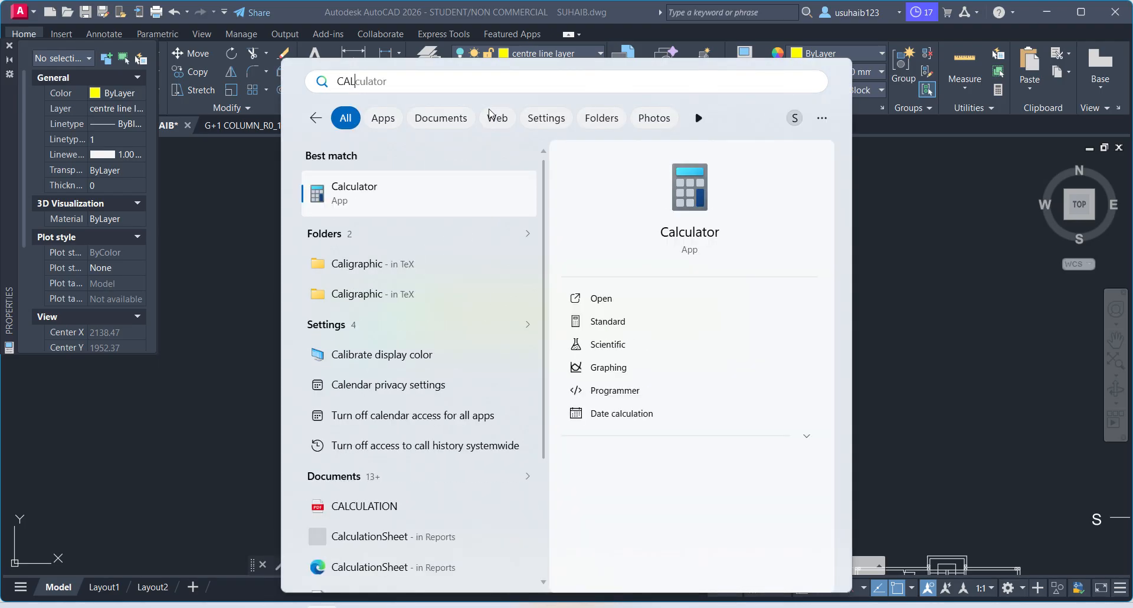
left_click(359, 197)
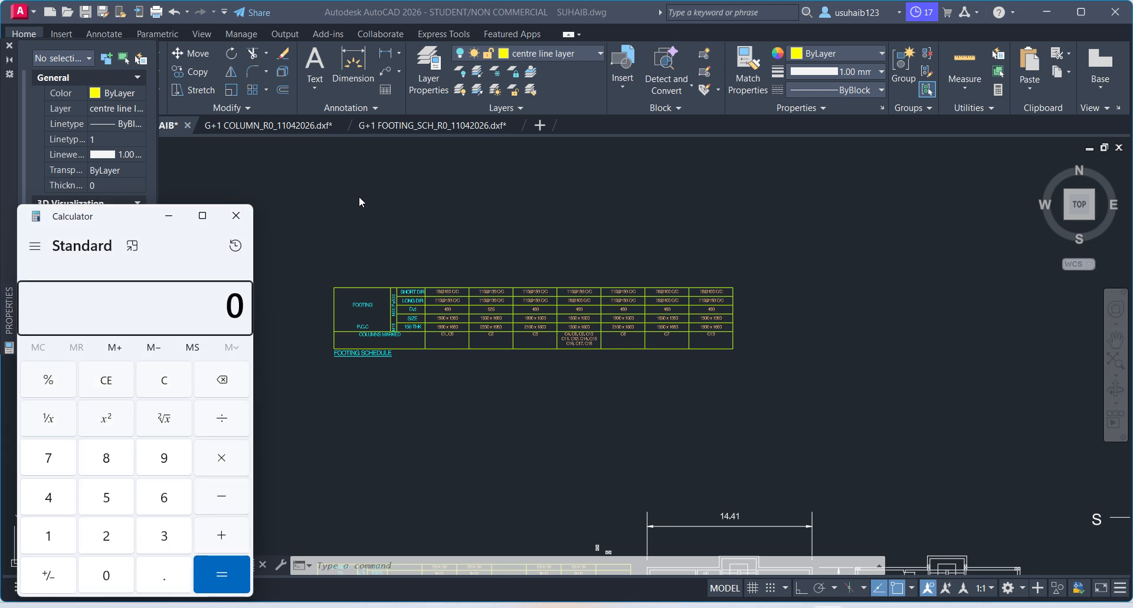
type("0.2")
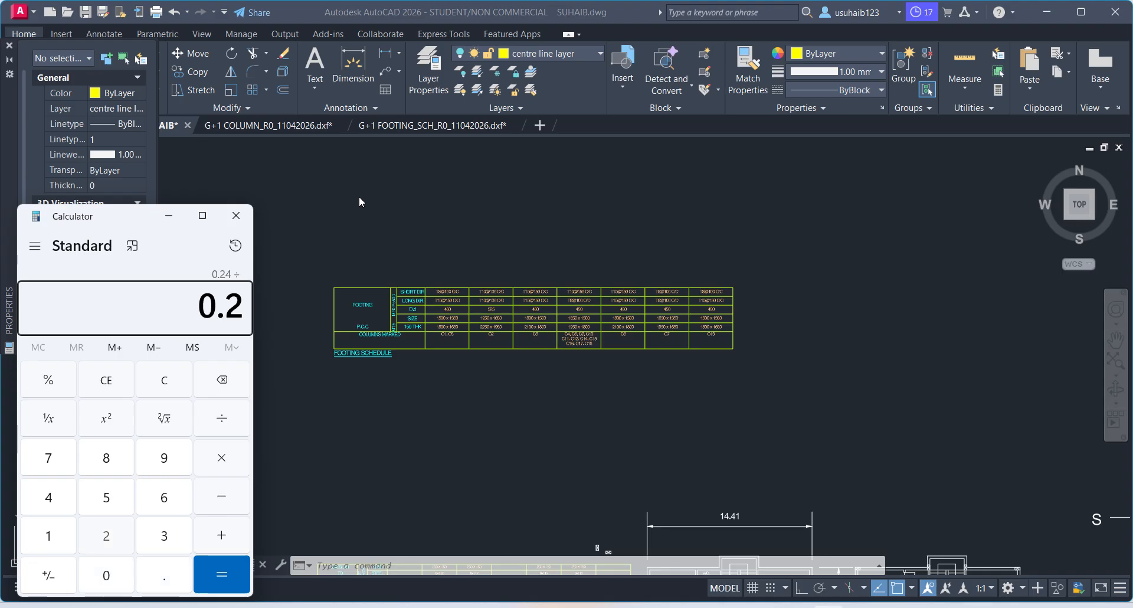
type("4/0.25")
key("Return")
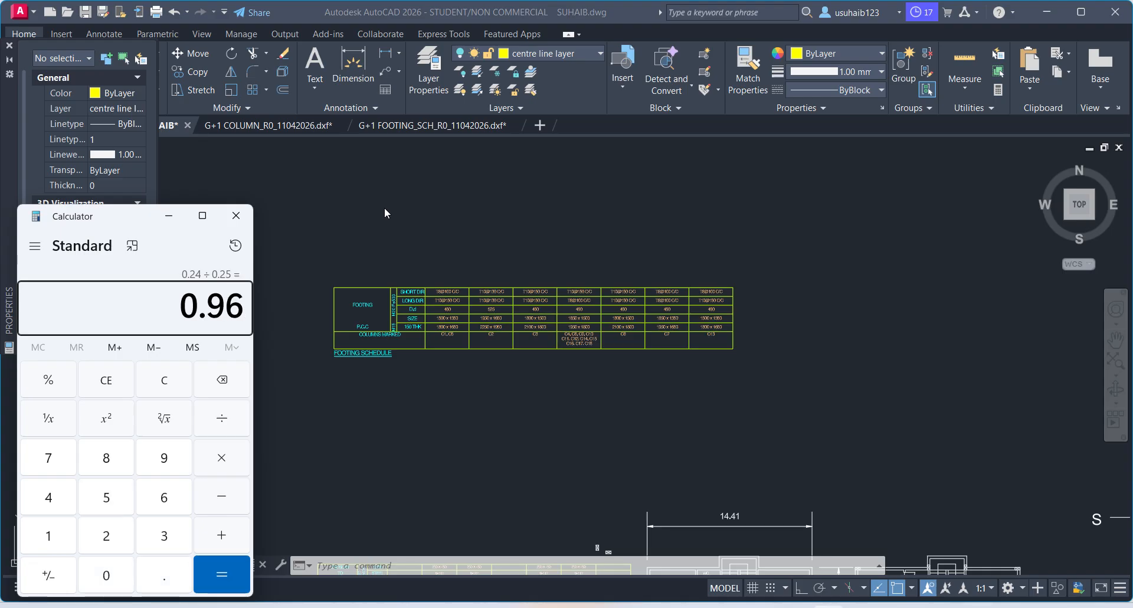
- Return to the SUHAIB drawing and scale the whole footing schedule by 0.96 about a point just below it
left_click(384, 211)
scroll(449, 259, "down", 5)
scroll(438, 250, "up", 3)
left_click(435, 243)
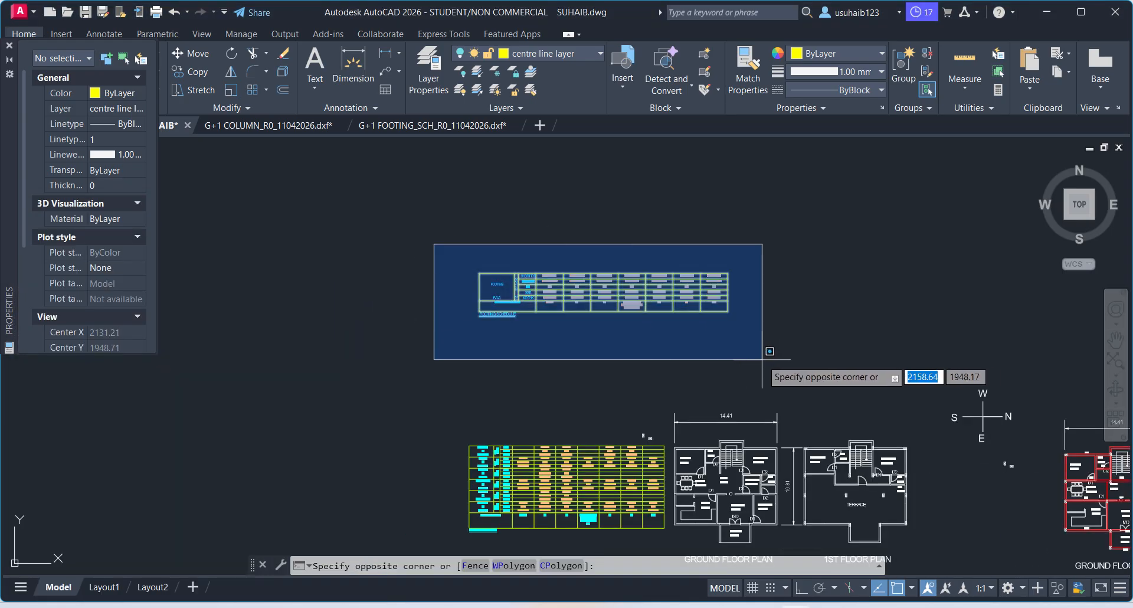
left_click(788, 366)
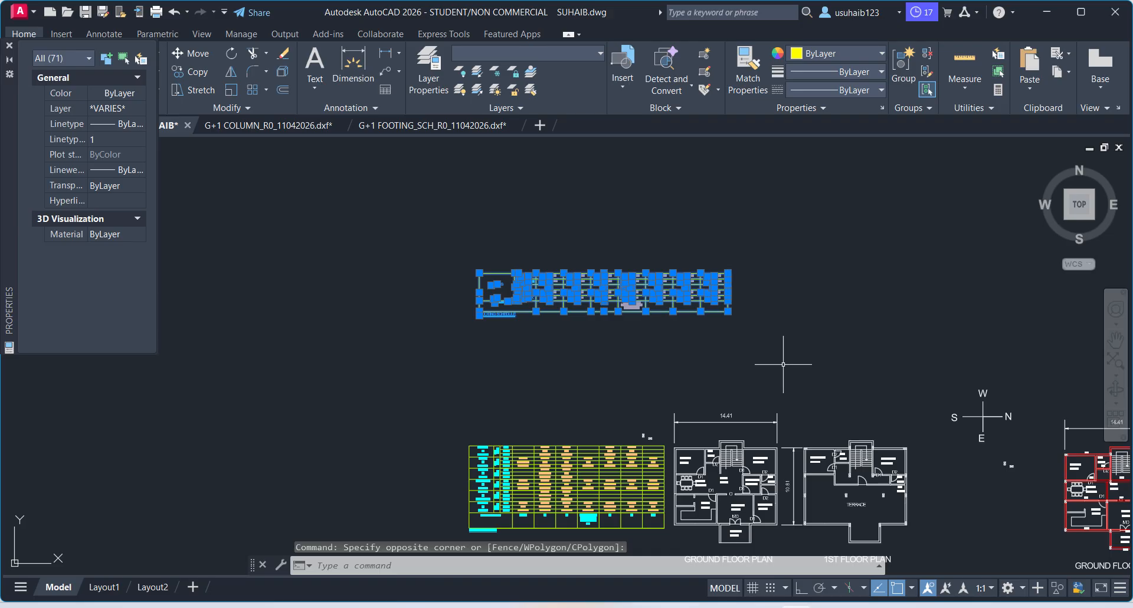
type("sc")
key("Return")
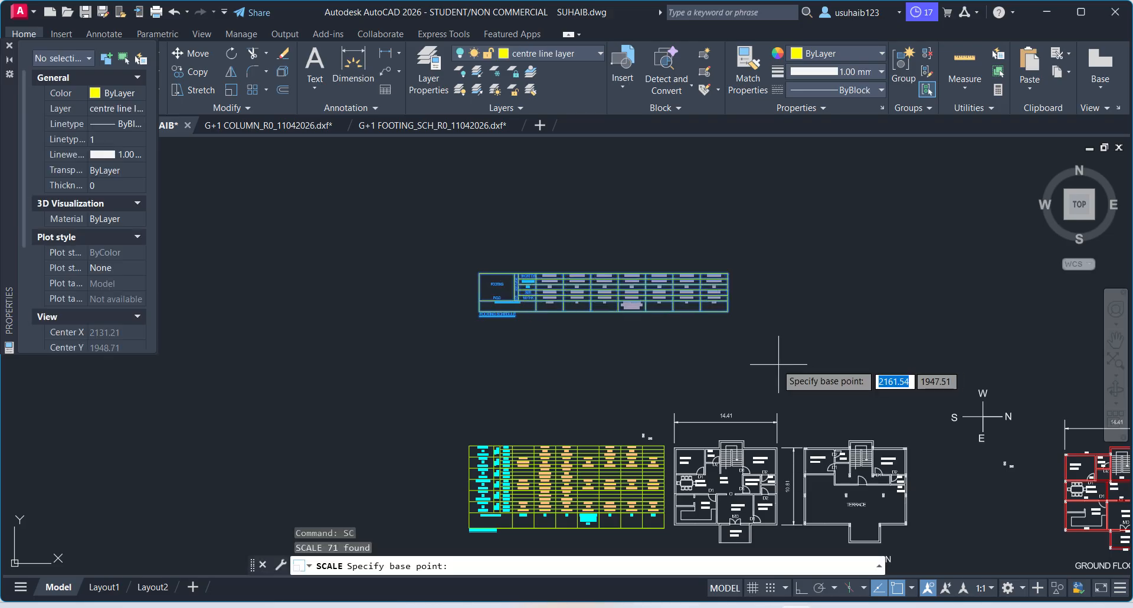
left_click(541, 346)
type(".9")
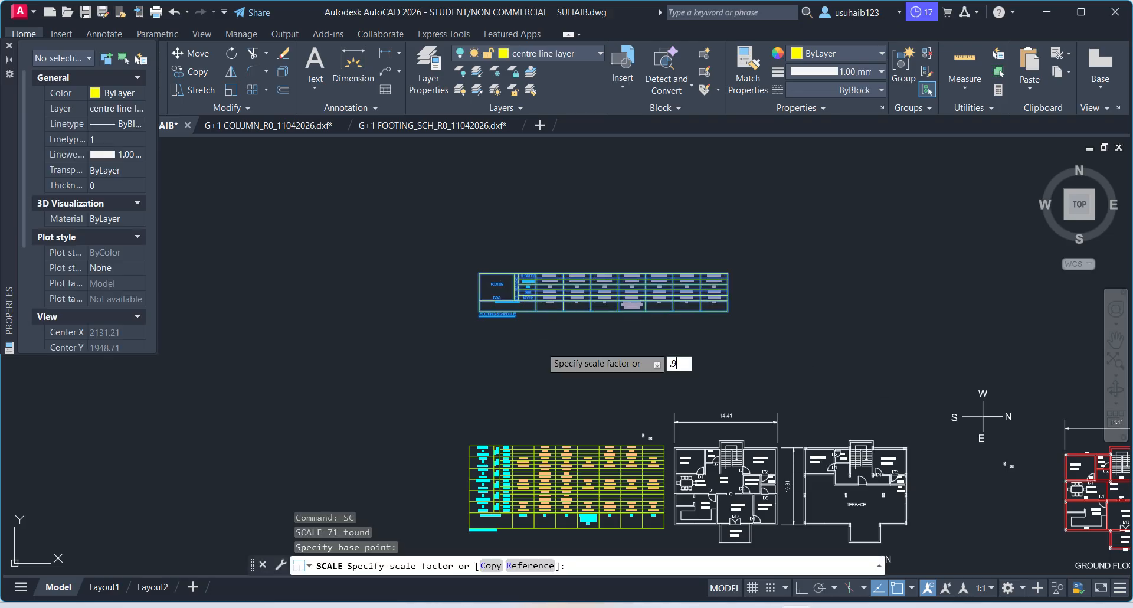
type("6")
key("Return")
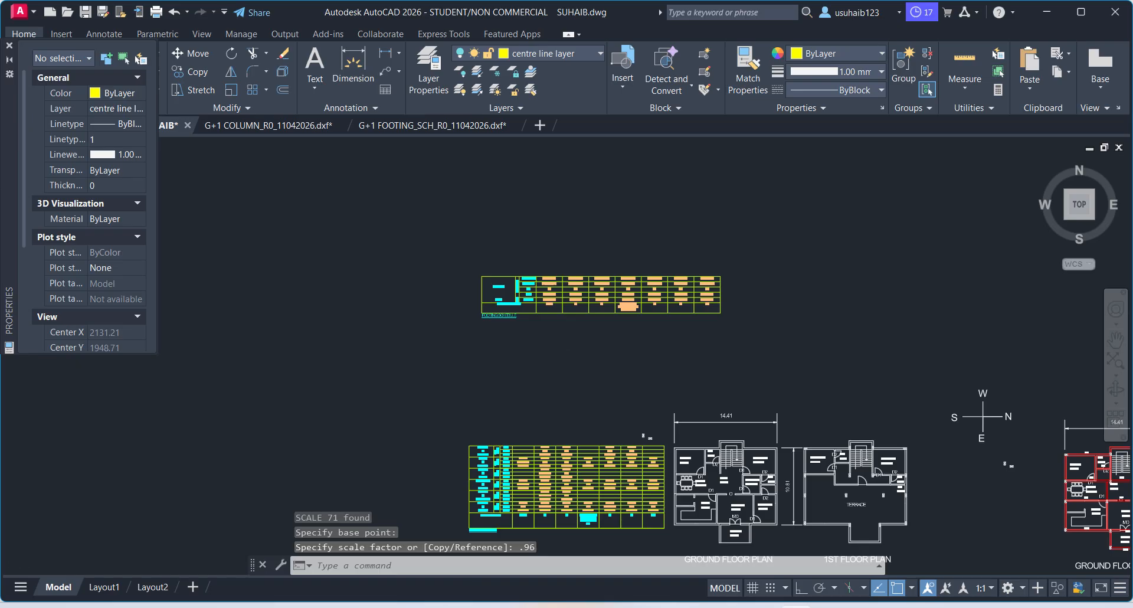
- Compare the text height of the C1, C5 column mark in the footing schedule and the column schedule
scroll(543, 345, "up", 4)
left_click(557, 237)
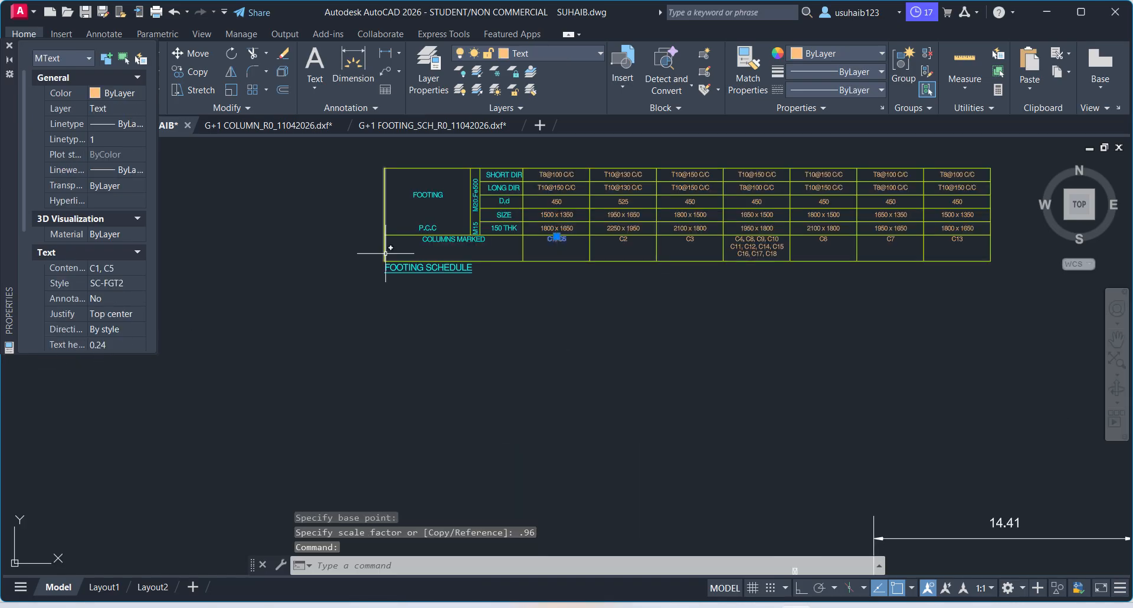
scroll(385, 254, "down", 3)
scroll(385, 470, "up", 6)
left_click(618, 374)
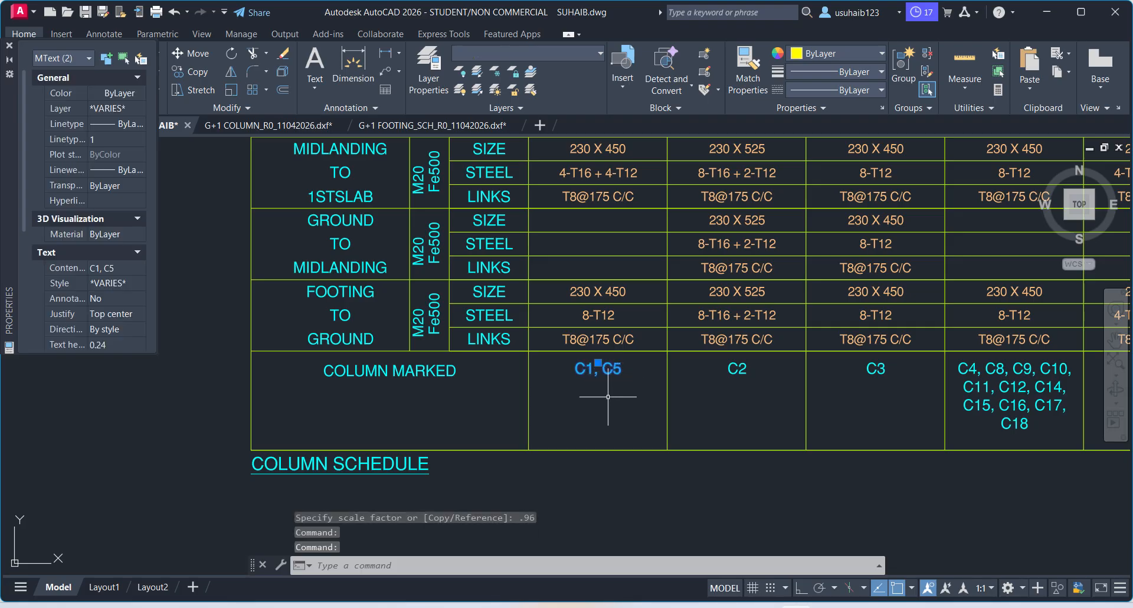
scroll(523, 442, "down", 3)
scroll(523, 442, "down", 3)
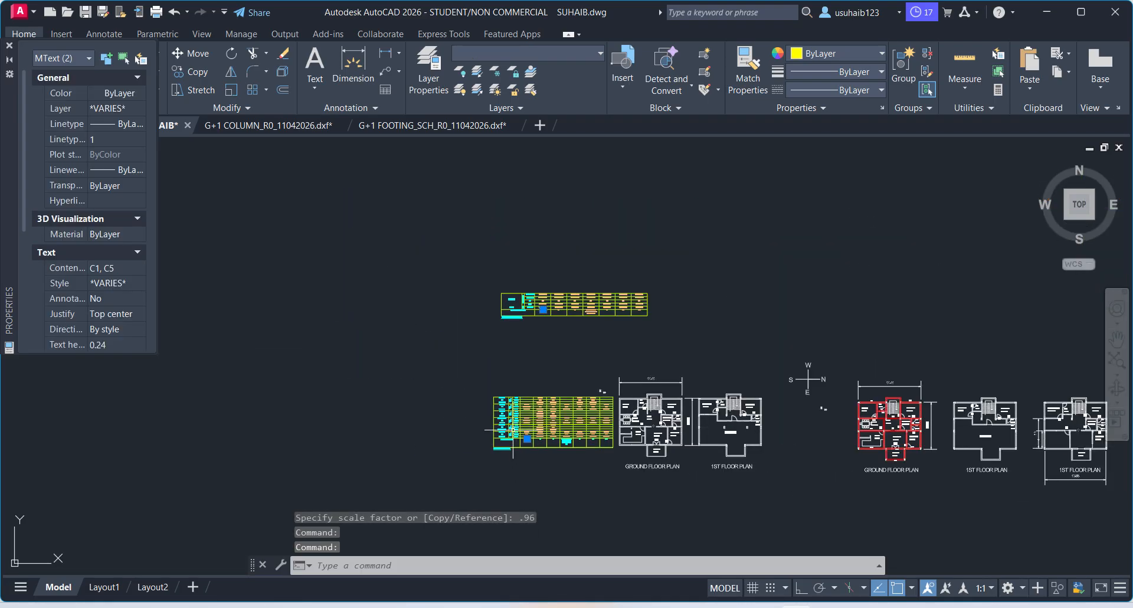
key("Escape")
key("Escape")
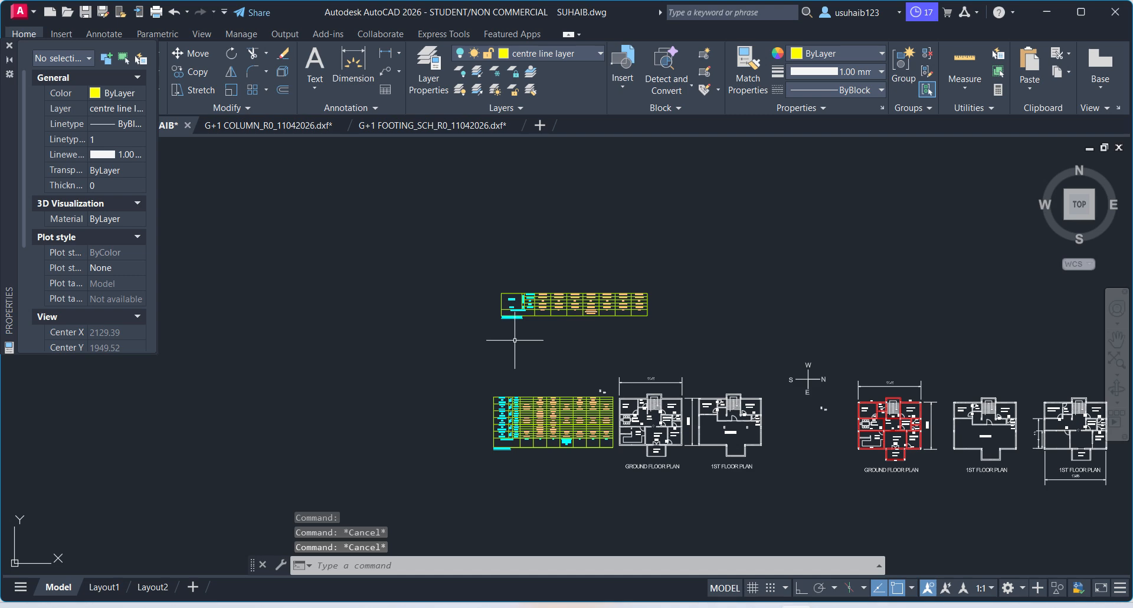
- Move the whole column schedule straight up with Ortho on, placing it just above the footing schedule
middle_click_drag(552, 388, 734, 413)
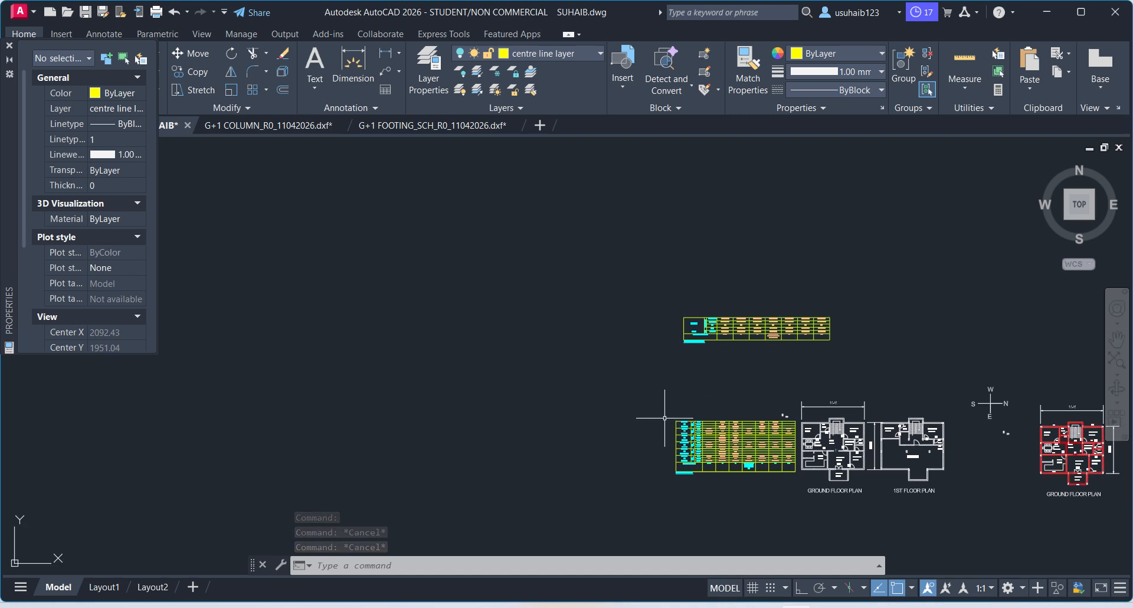
scroll(671, 423, "up", 2)
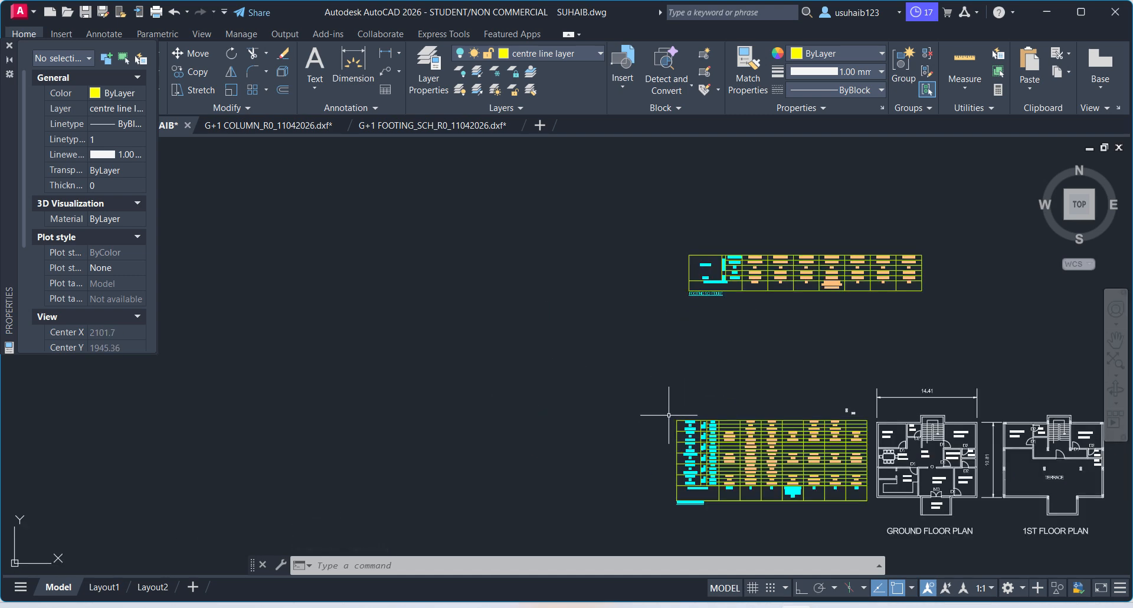
left_click(669, 415)
left_click(871, 522)
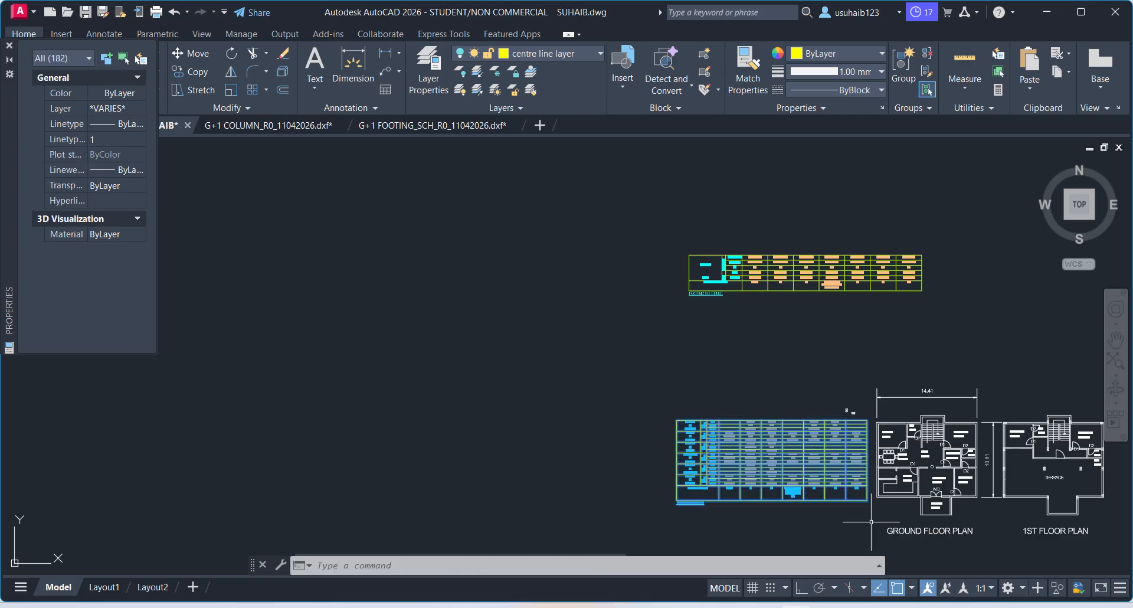
left_click(200, 55)
left_click(370, 479)
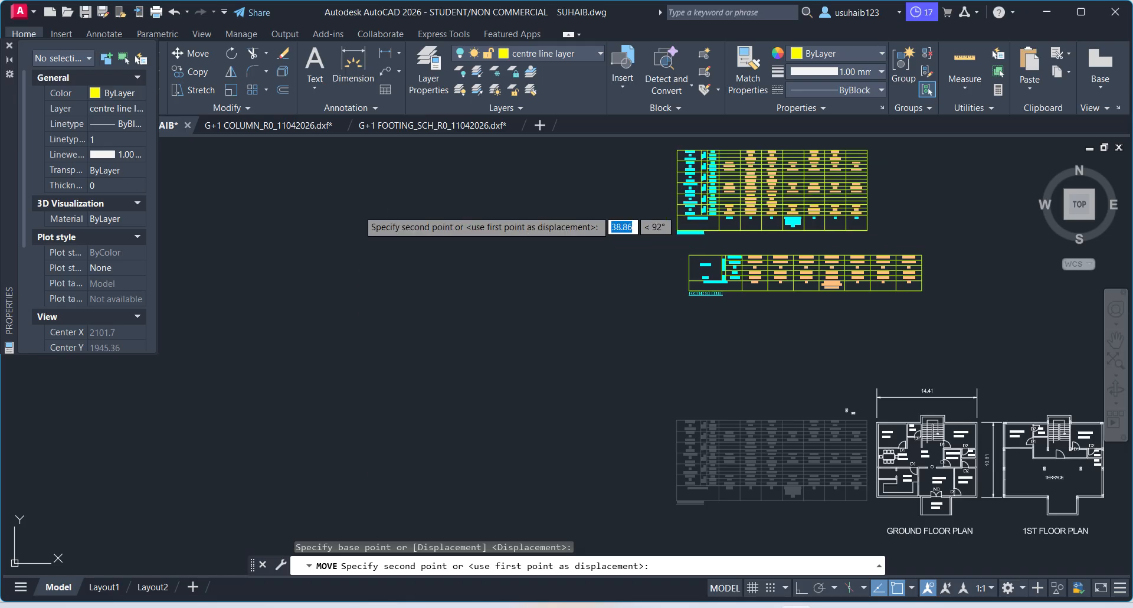
key("F8")
left_click(374, 207)
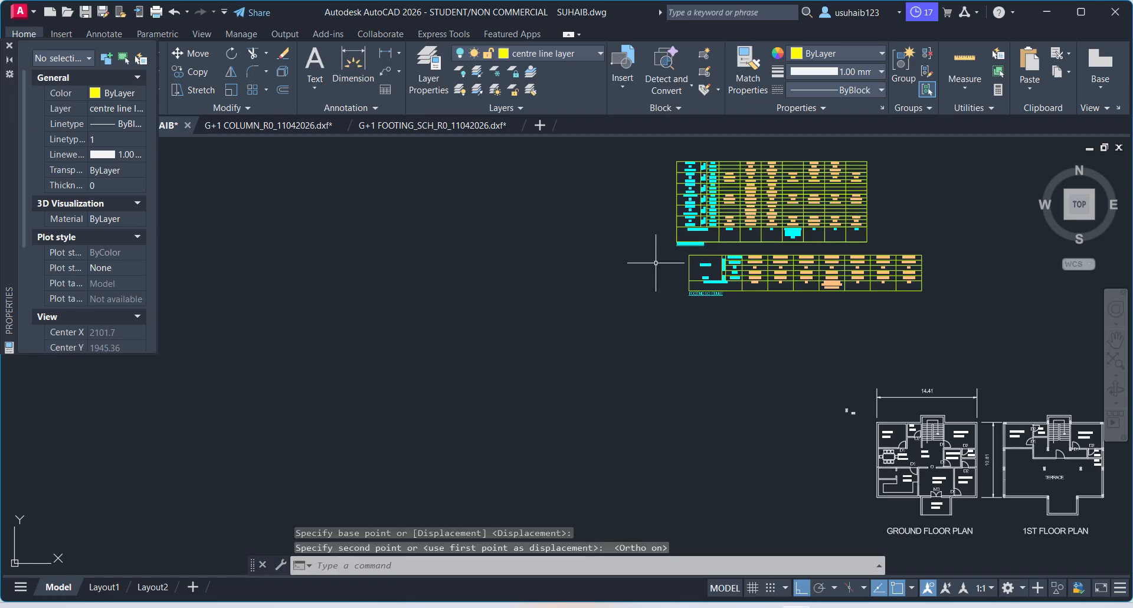
- Move the whole footing schedule horizontally so its left edge lines up with the column schedule's left edge
scroll(665, 261, "up", 5)
middle_click_drag(665, 260, 322, 328)
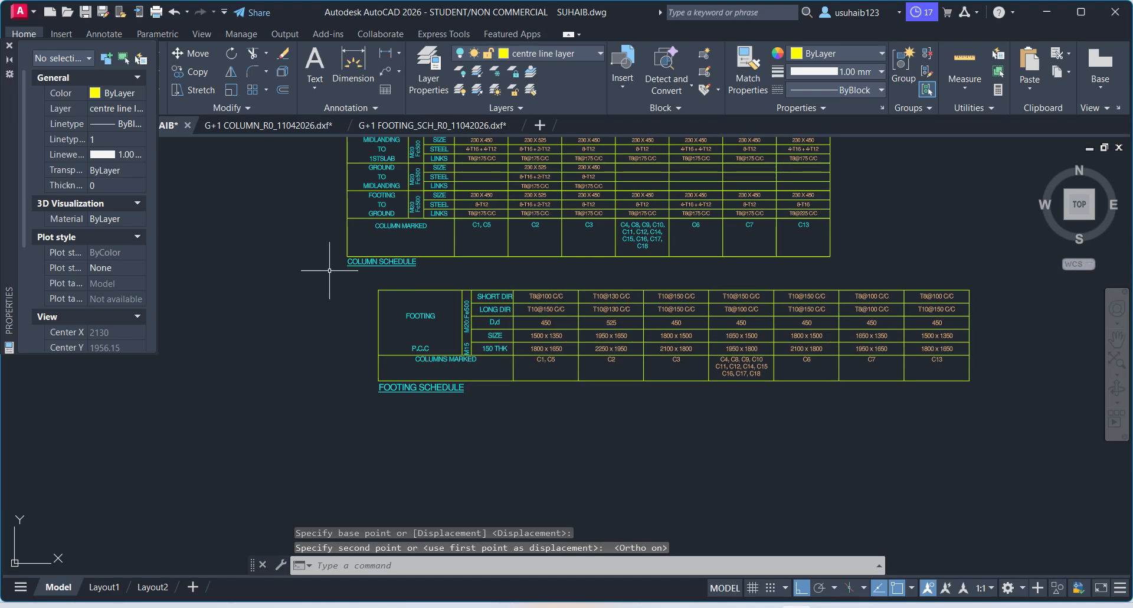
left_click(331, 274)
left_click(1012, 468)
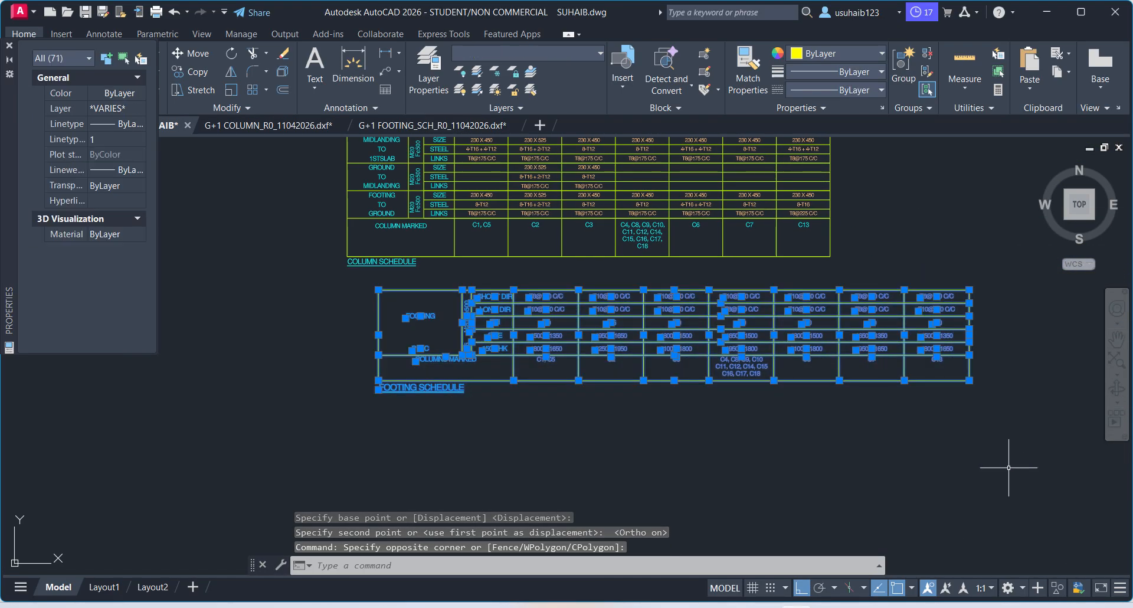
type("m")
key("Return")
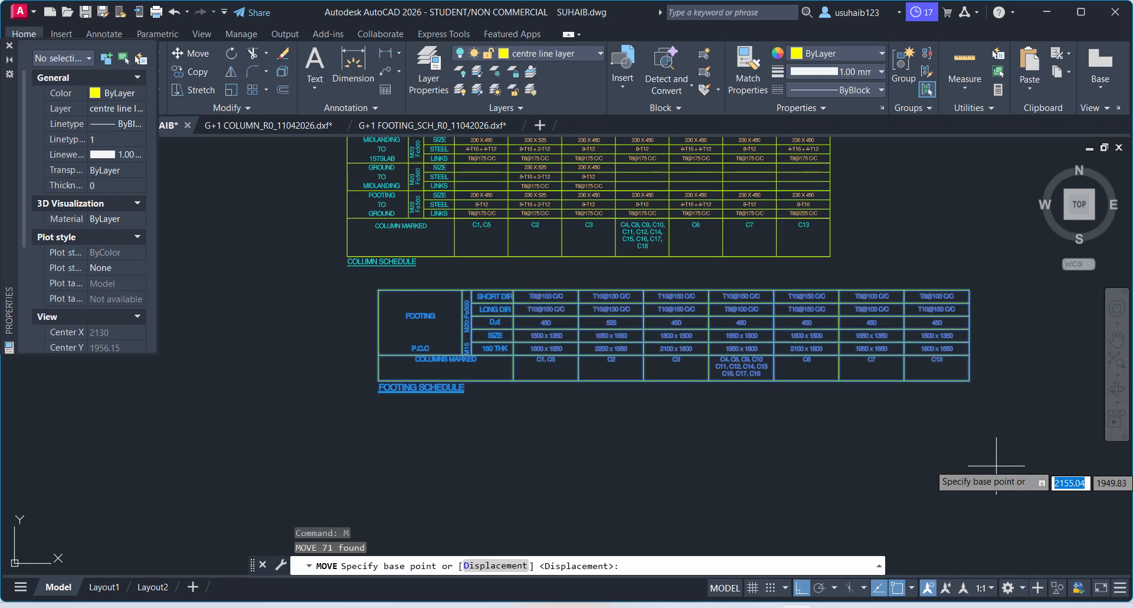
scroll(268, 266, "up", 4)
left_click(556, 334)
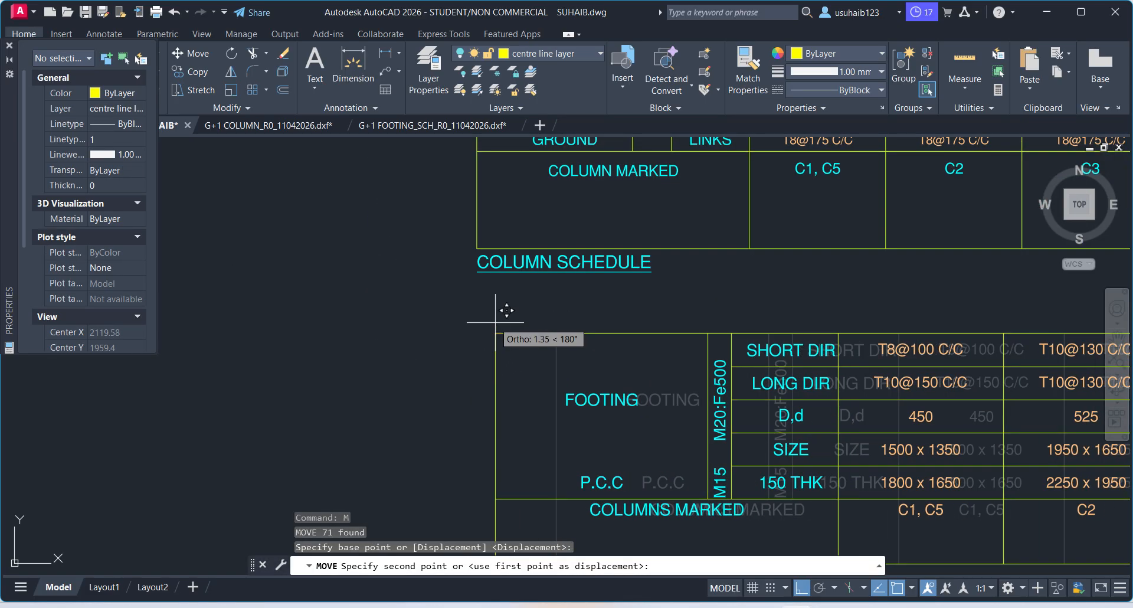
left_click(476, 332)
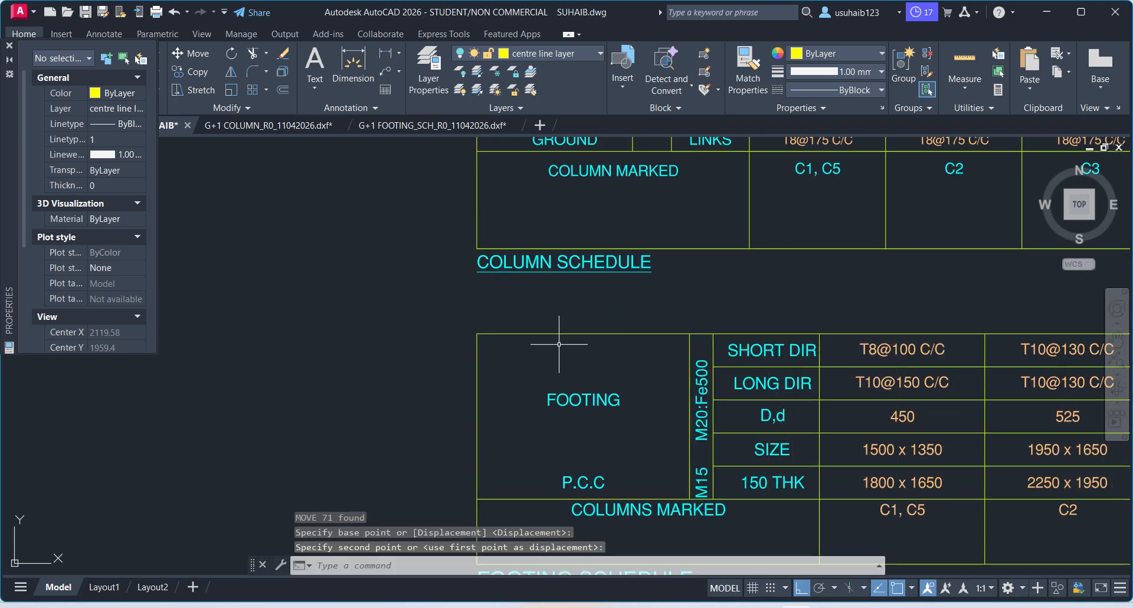
- Extend the horizontal line between the SIZE and 150 THK rows to the footing schedule's left border, separating FOOTING from P.C.C
scroll(557, 397, "down", 3)
scroll(785, 451, "up", 3)
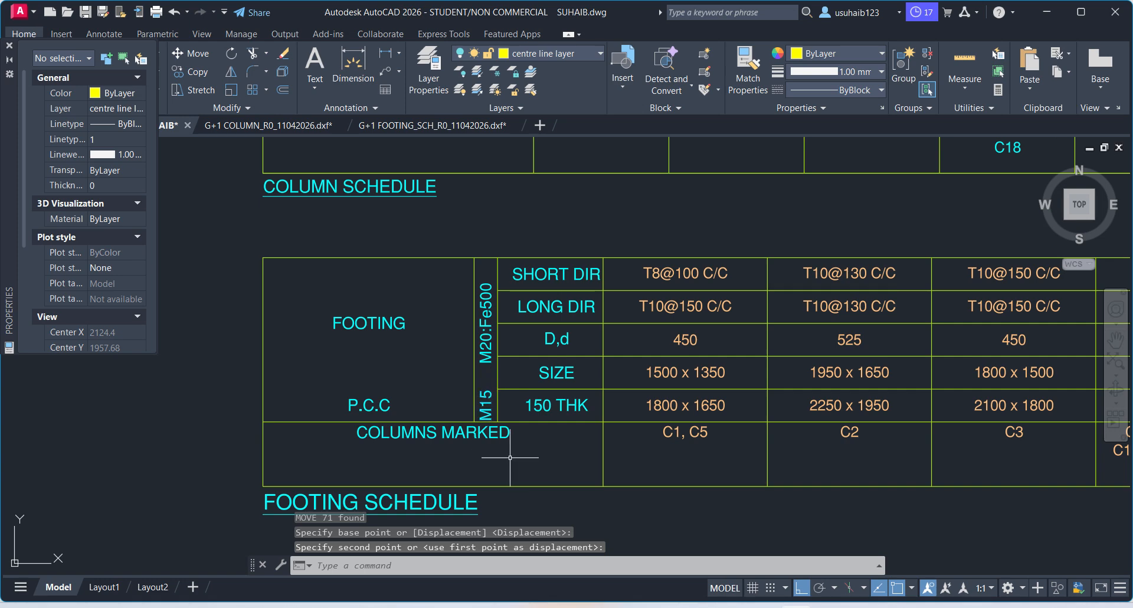
scroll(360, 401, "up", 3)
scroll(661, 458, "down", 2)
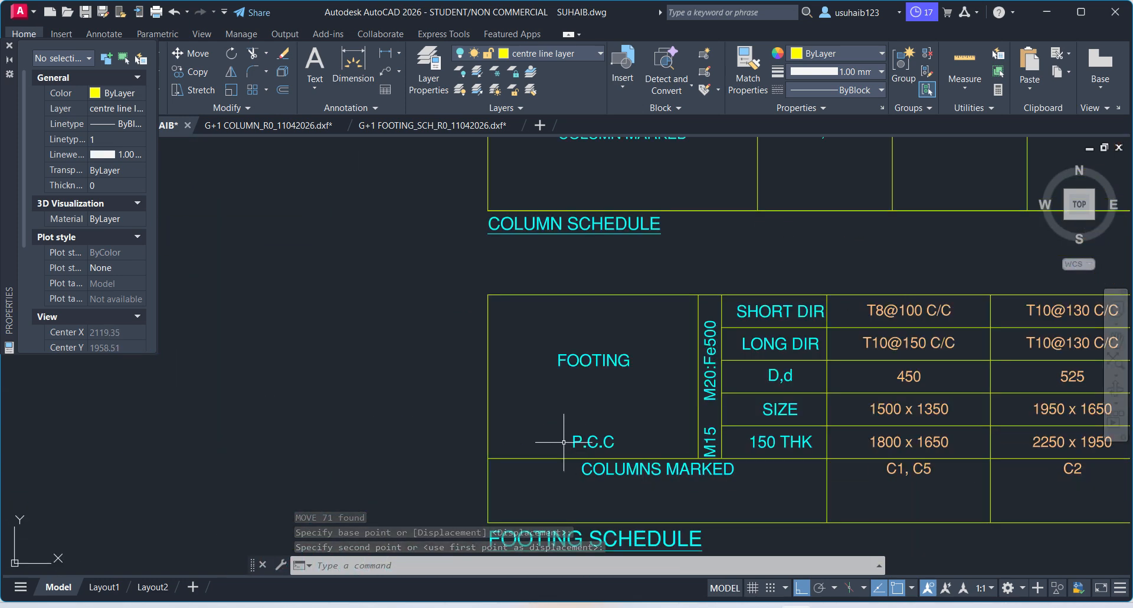
left_click(519, 425)
left_click(455, 413)
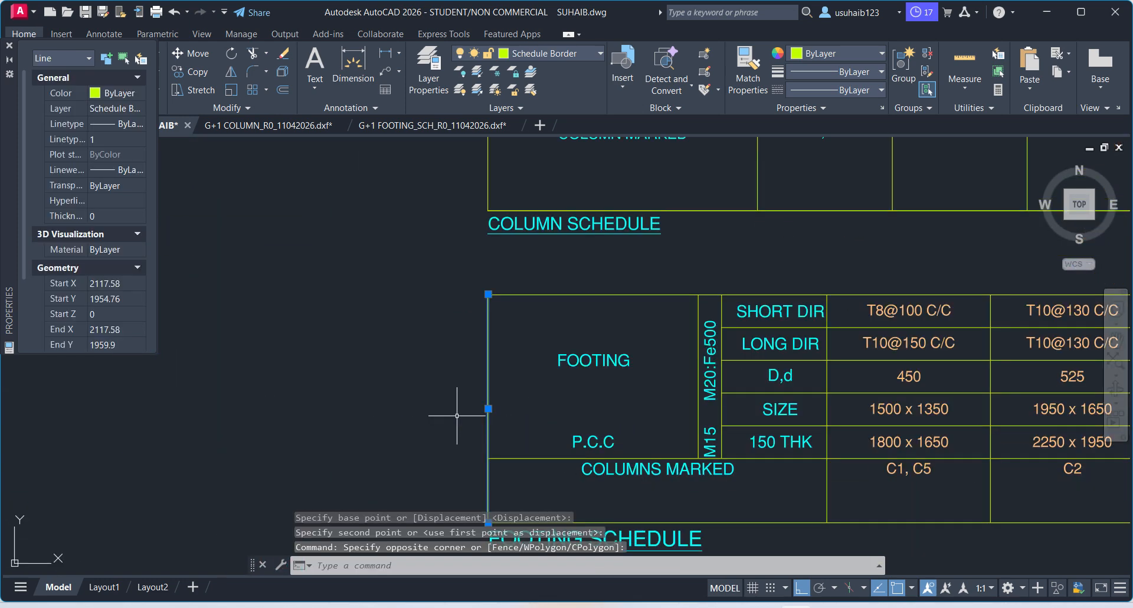
type("ex")
key("Return")
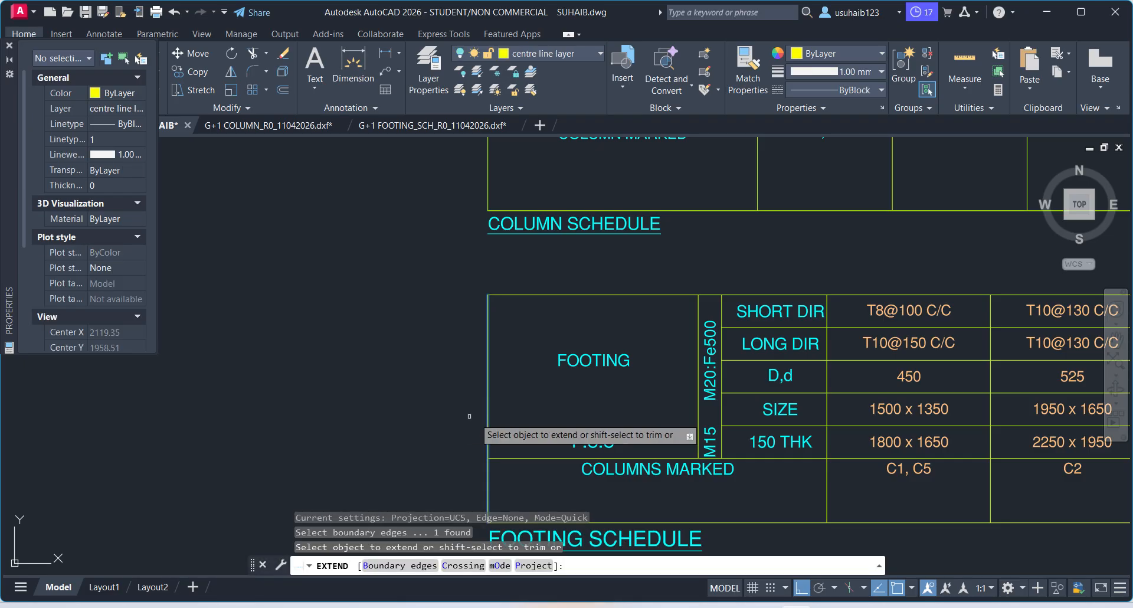
left_click(729, 421)
left_click(731, 430)
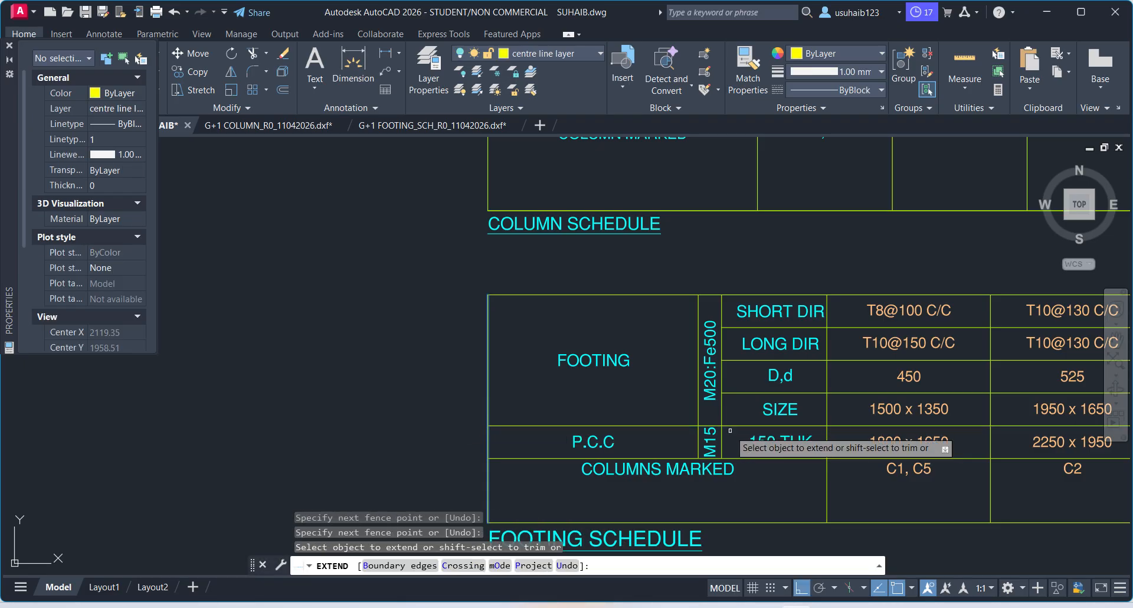
right_click(734, 436)
left_click(761, 256)
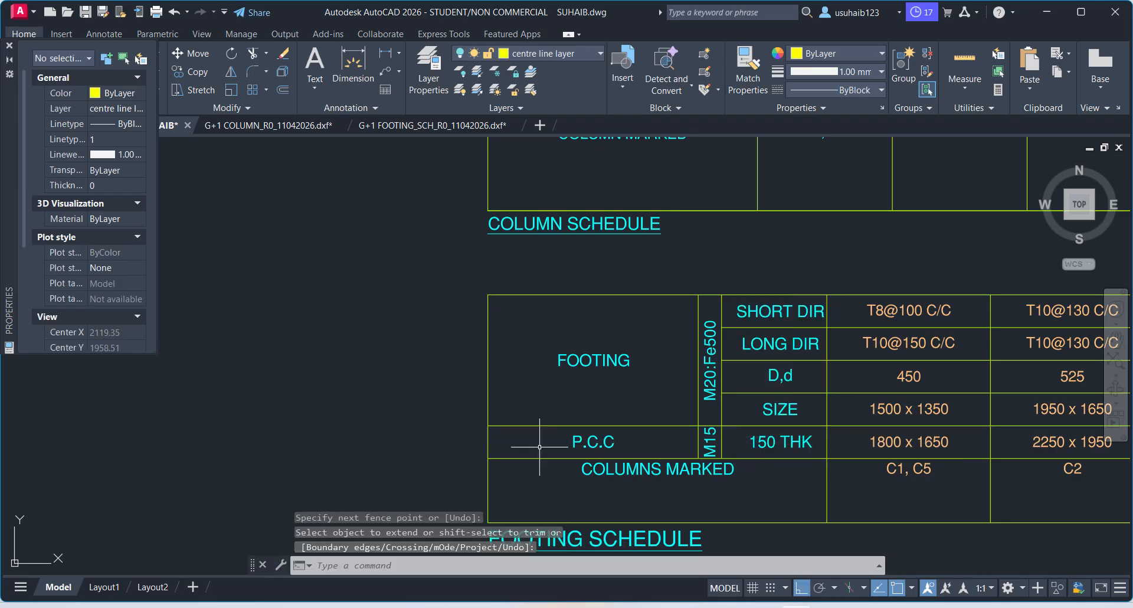
- Change the D,d row label in the footing schedule to D
middle_click_drag(670, 380, 516, 379)
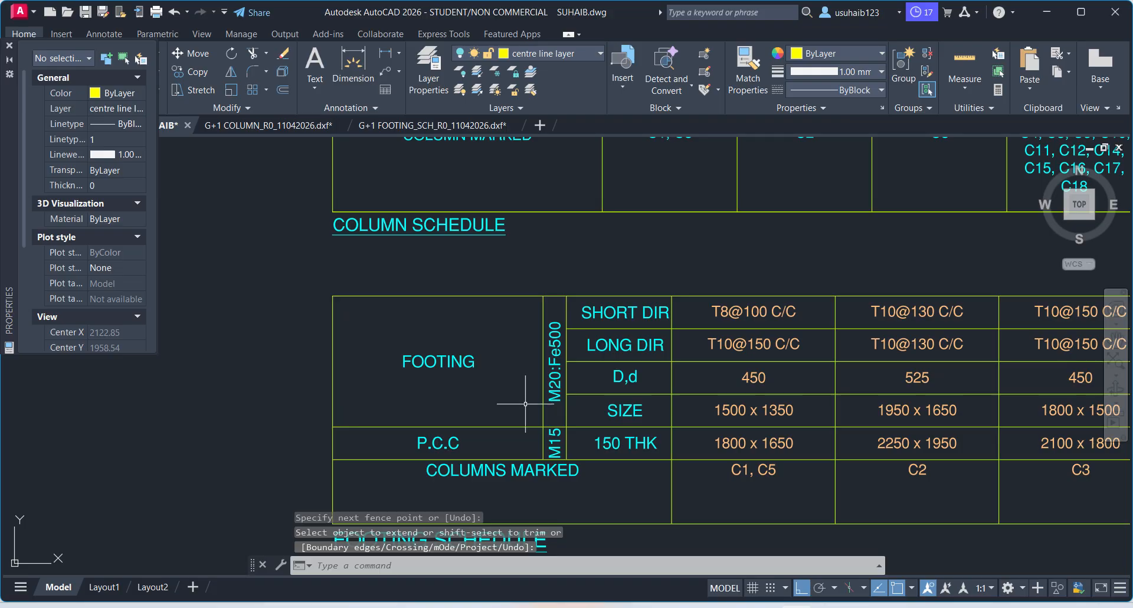
scroll(559, 402, "up", 2)
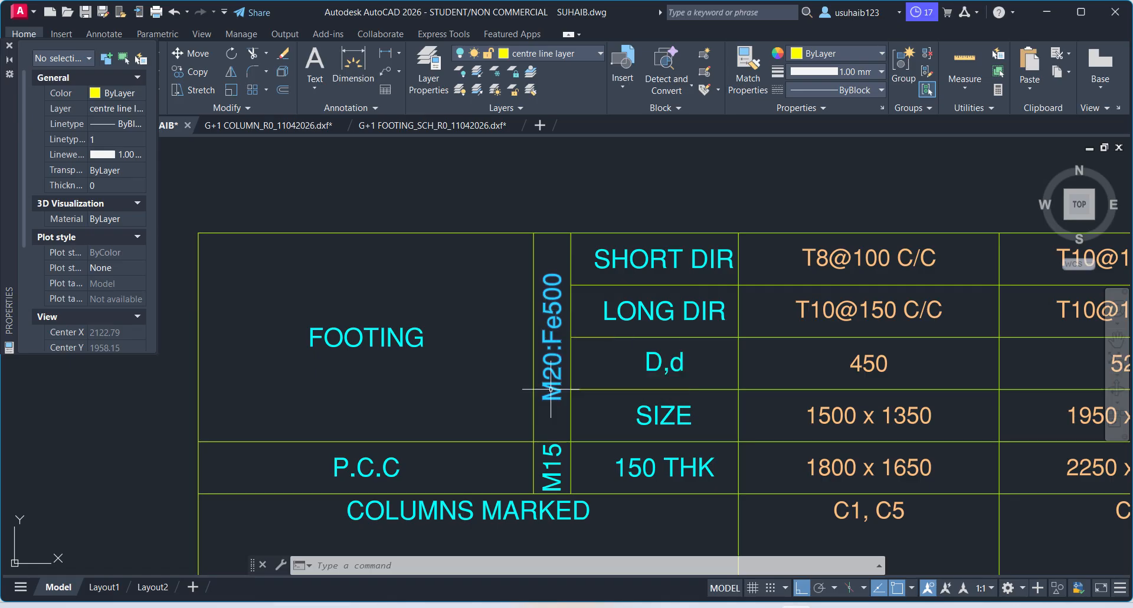
scroll(547, 329, "down", 8)
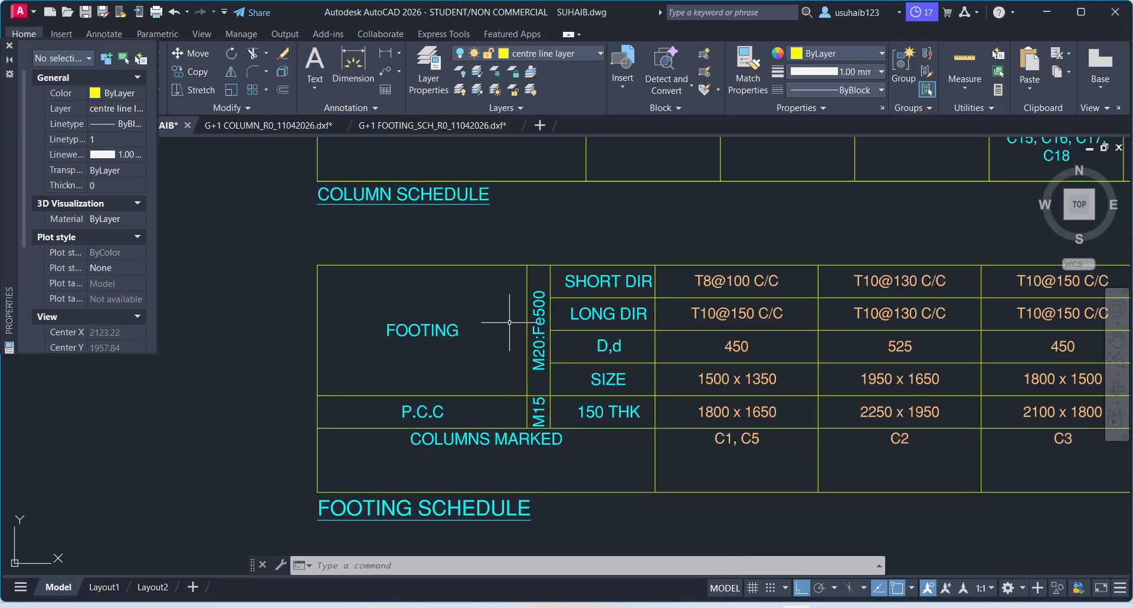
scroll(616, 327, "up", 5)
middle_click_drag(616, 327, 444, 334)
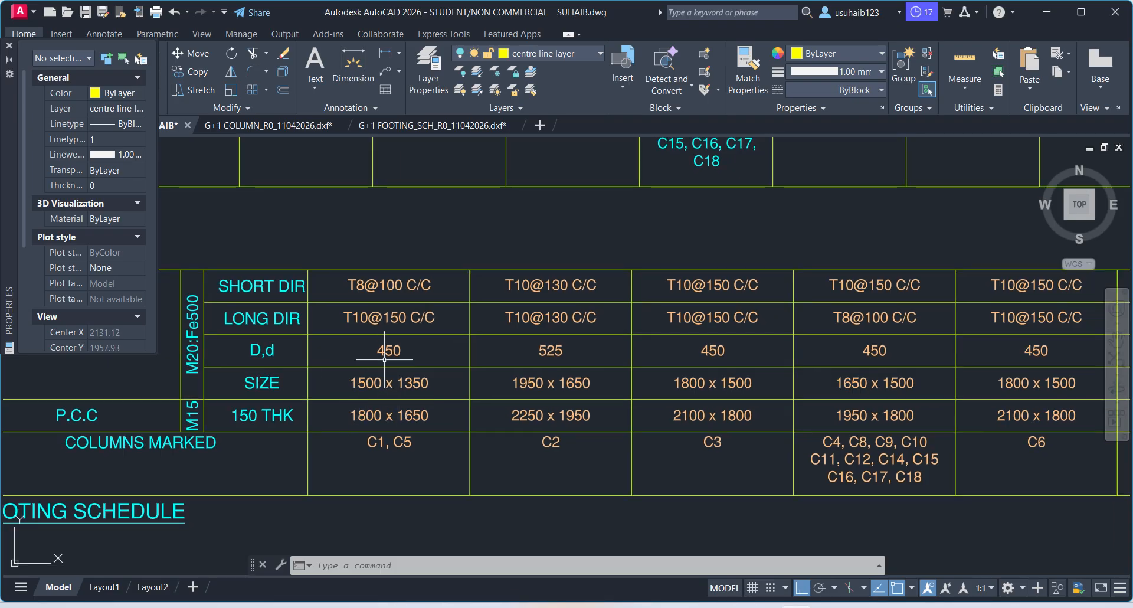
left_click(265, 353)
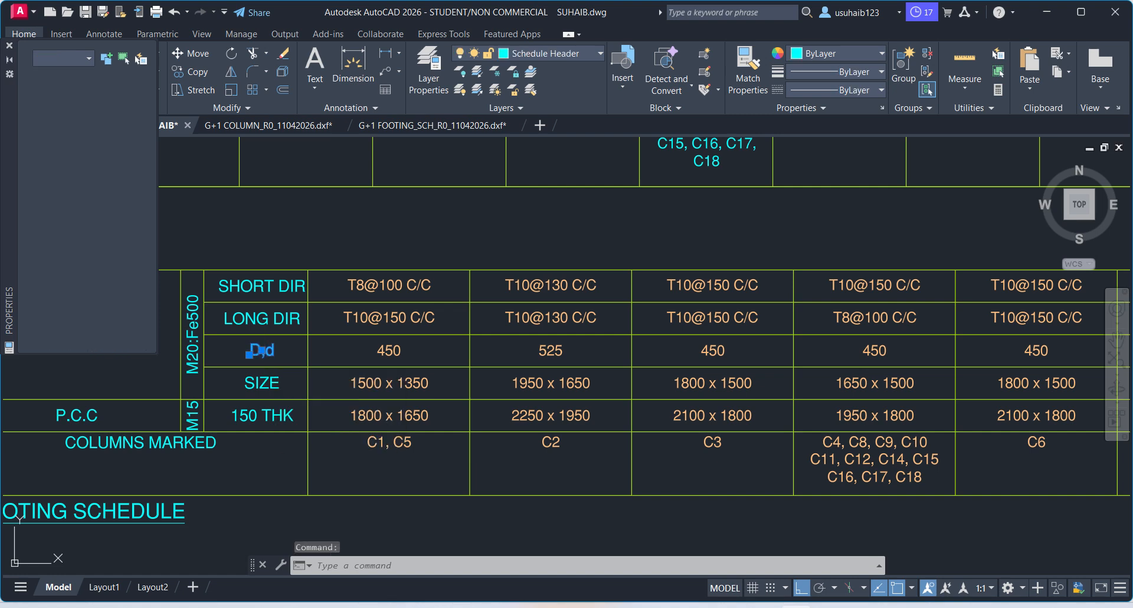
double_click(266, 353)
type("D")
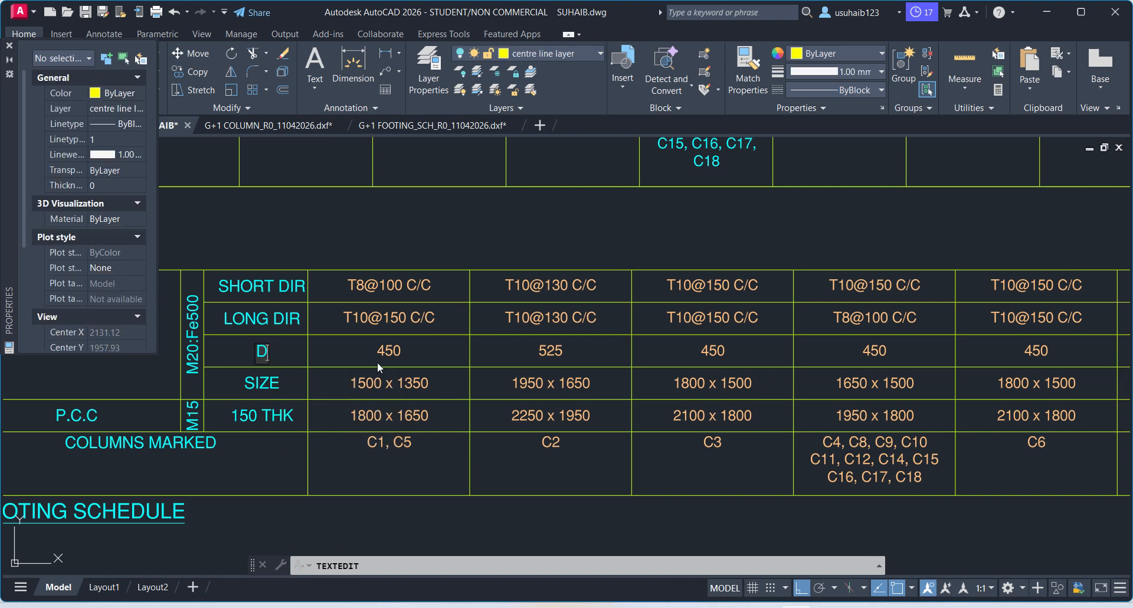
left_click(440, 222)
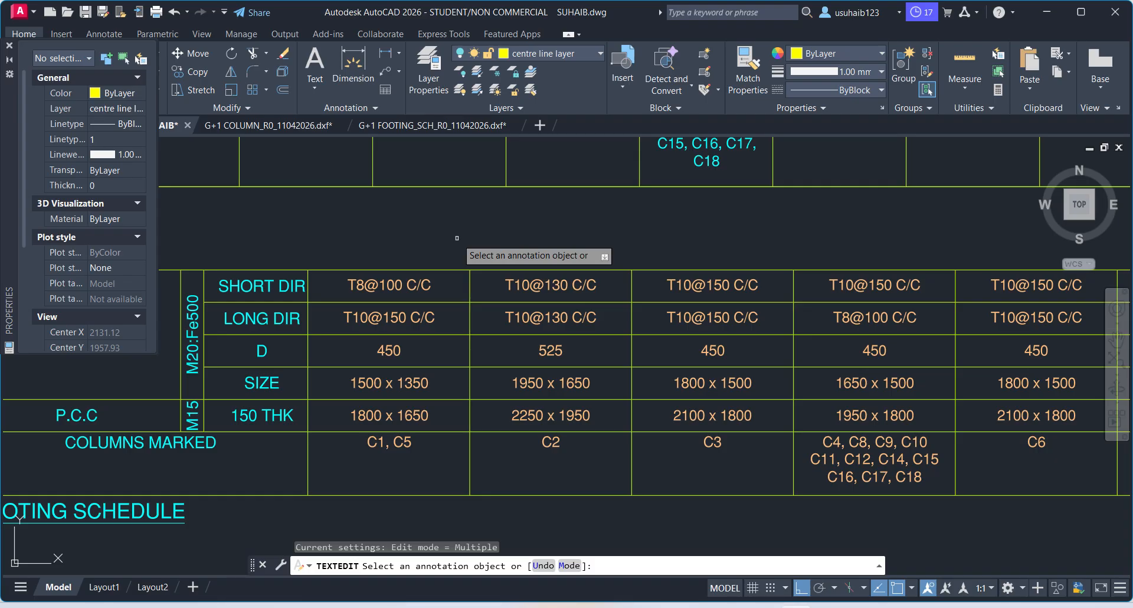
key("Return")
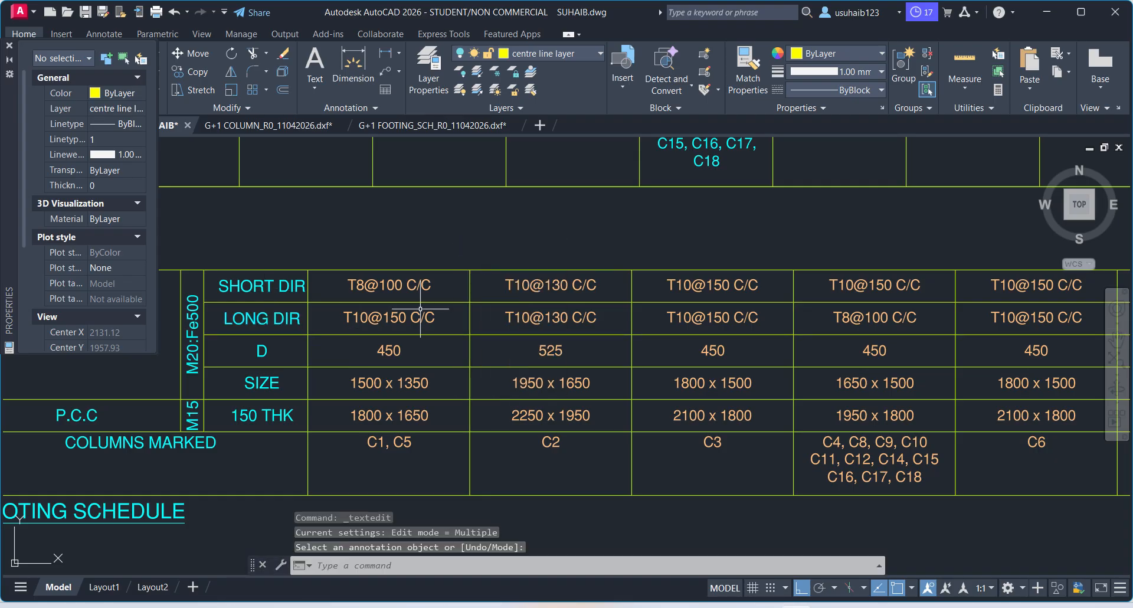
- Examine the level rows of the column schedule, especially the GROUND TO MIDLANDING rows
scroll(420, 309, "down", 3)
scroll(761, 434, "down", 4)
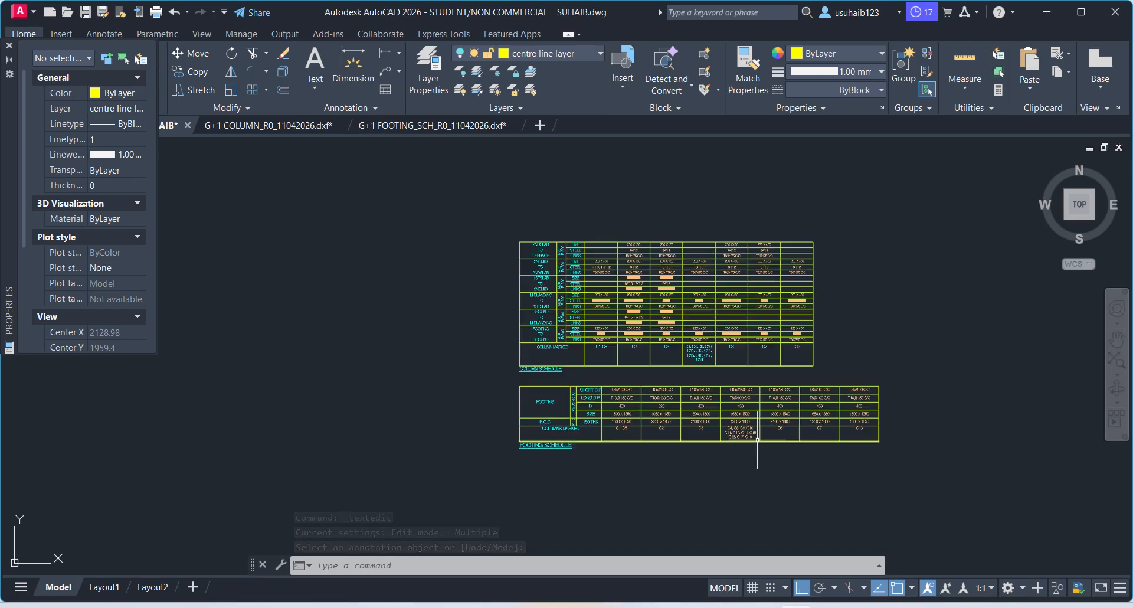
scroll(655, 348, "up", 5)
middle_click_drag(501, 316, 552, 434)
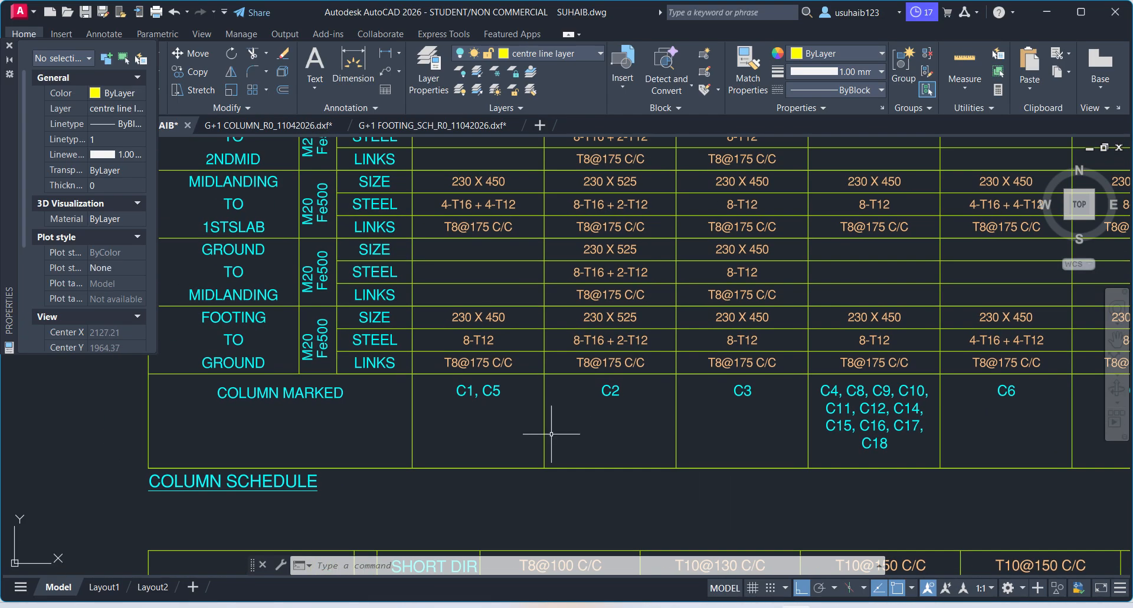
scroll(551, 434, "down", 3)
scroll(383, 377, "up", 2)
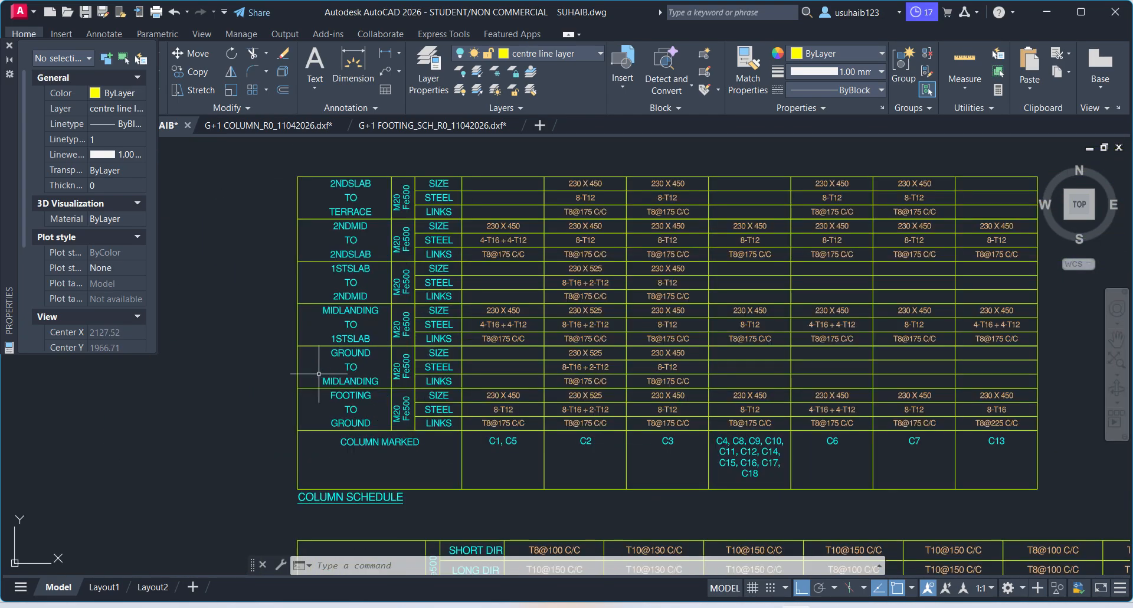
left_click(275, 346)
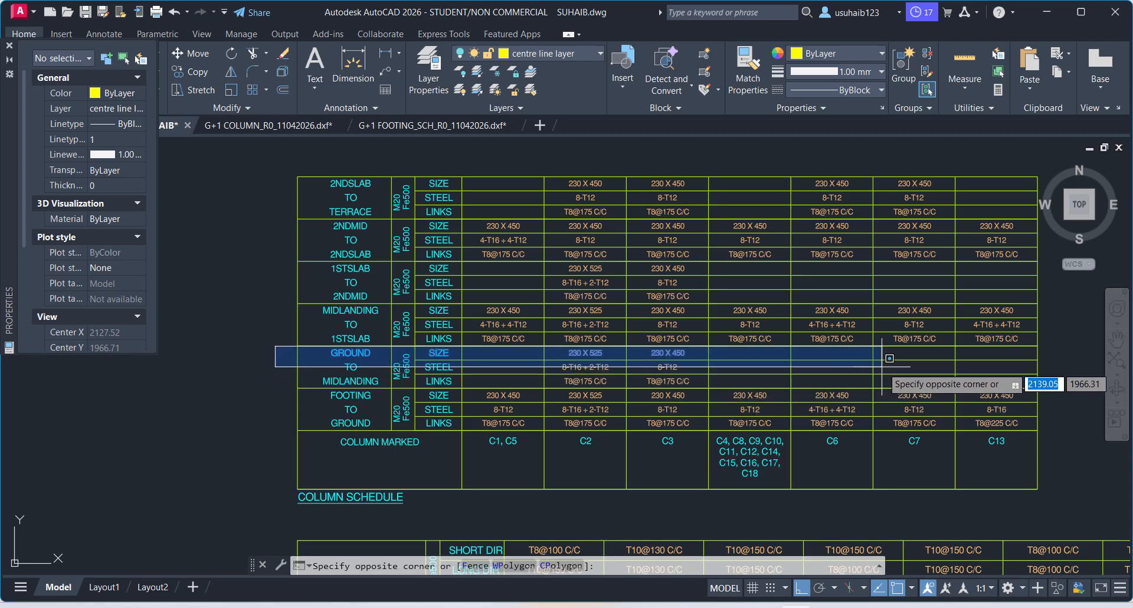
mouse_move(923, 378)
middle_mouse_down()
mouse_move(773, 378)
mouse_move(876, 391)
middle_mouse_up()
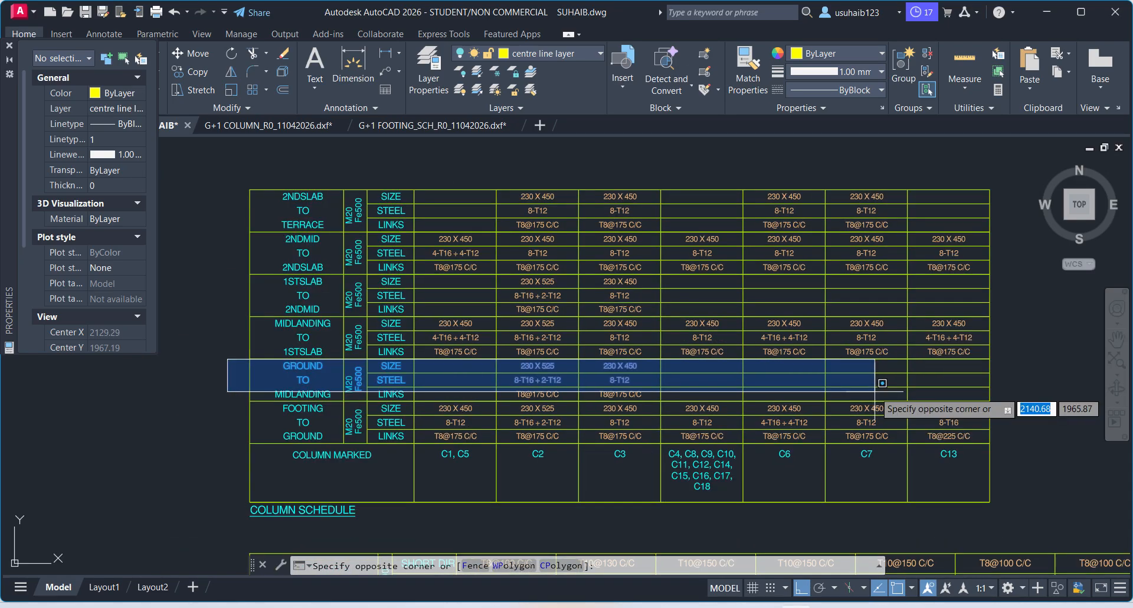
left_click(201, 413)
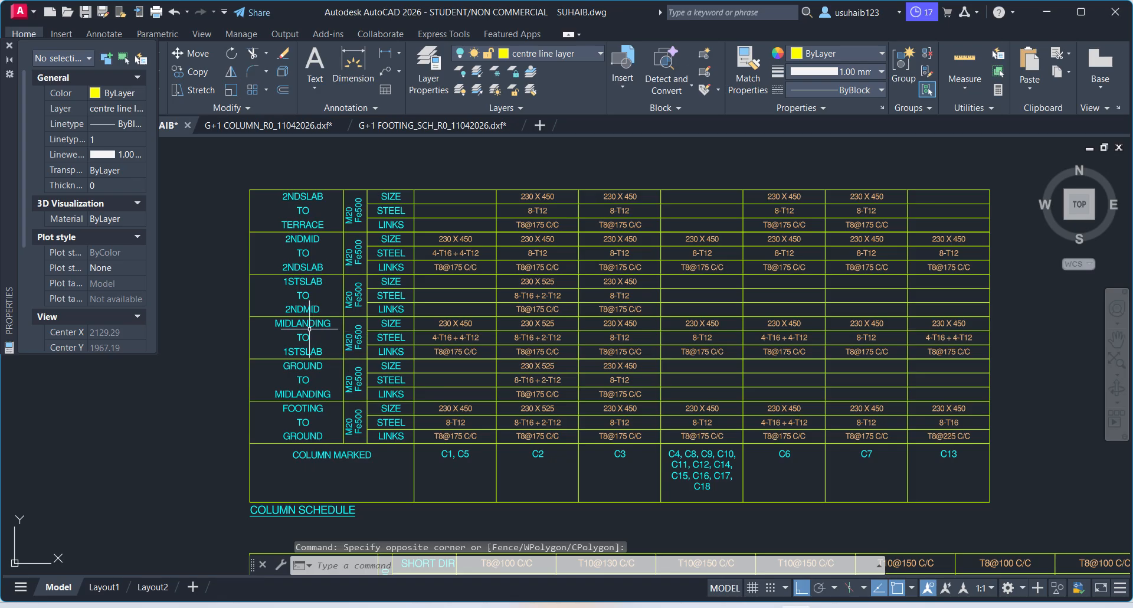
- Replace the MIDLANDING label of the MIDLANDING TO 1STSLAB level in the column schedule with GROUND, copied from the level below
scroll(313, 329, "up", 2)
double_click(296, 388)
key("ctrl+c")
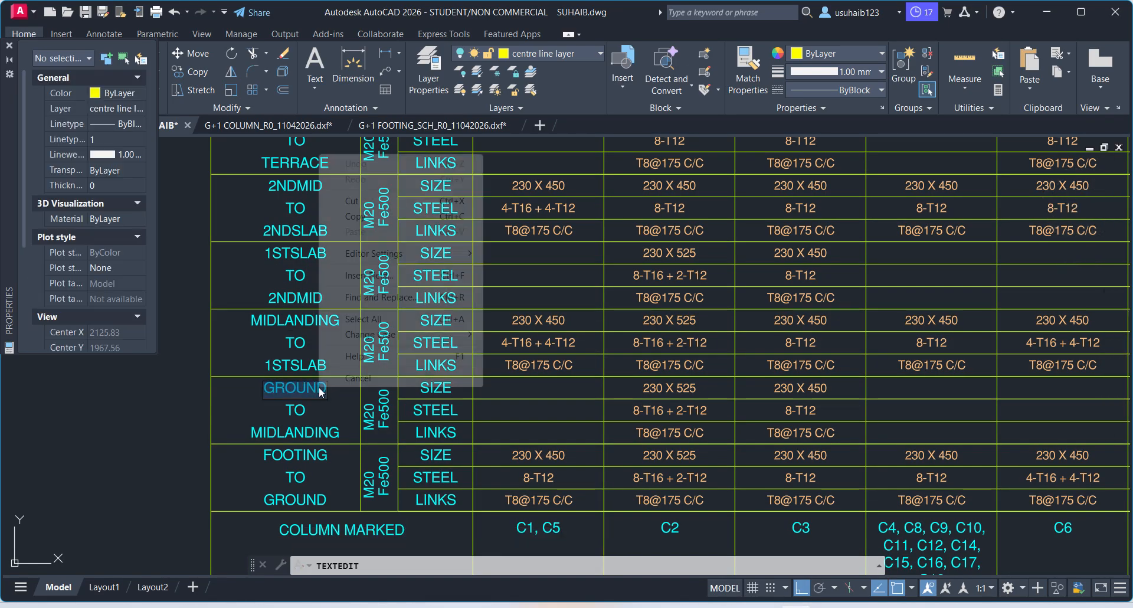
right_click(319, 155)
left_click(369, 198)
left_click(309, 319)
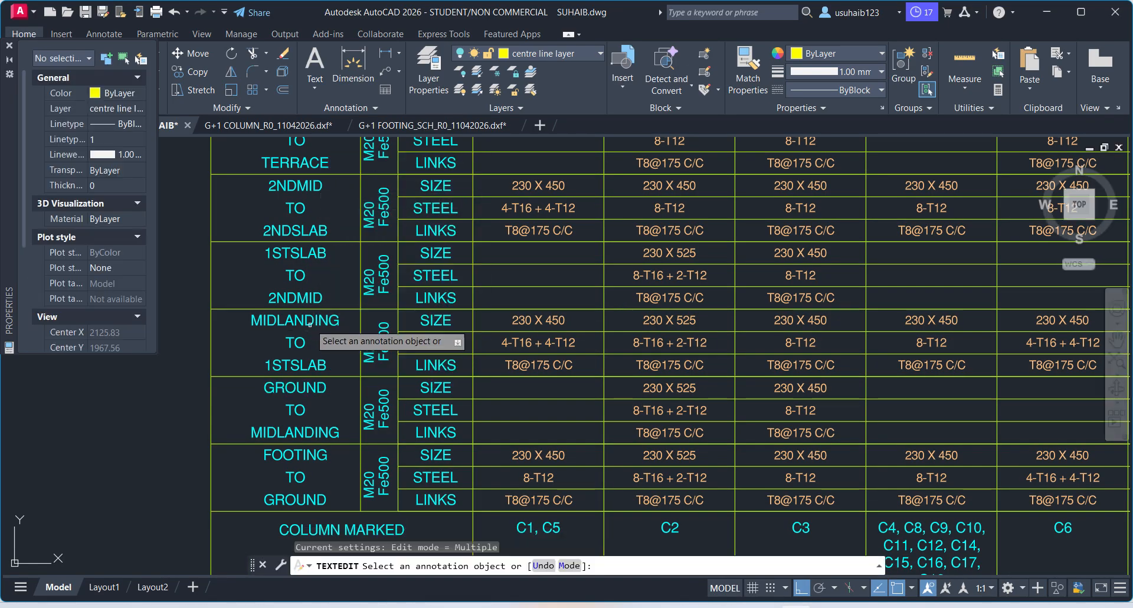
left_click(310, 322)
right_click(310, 323)
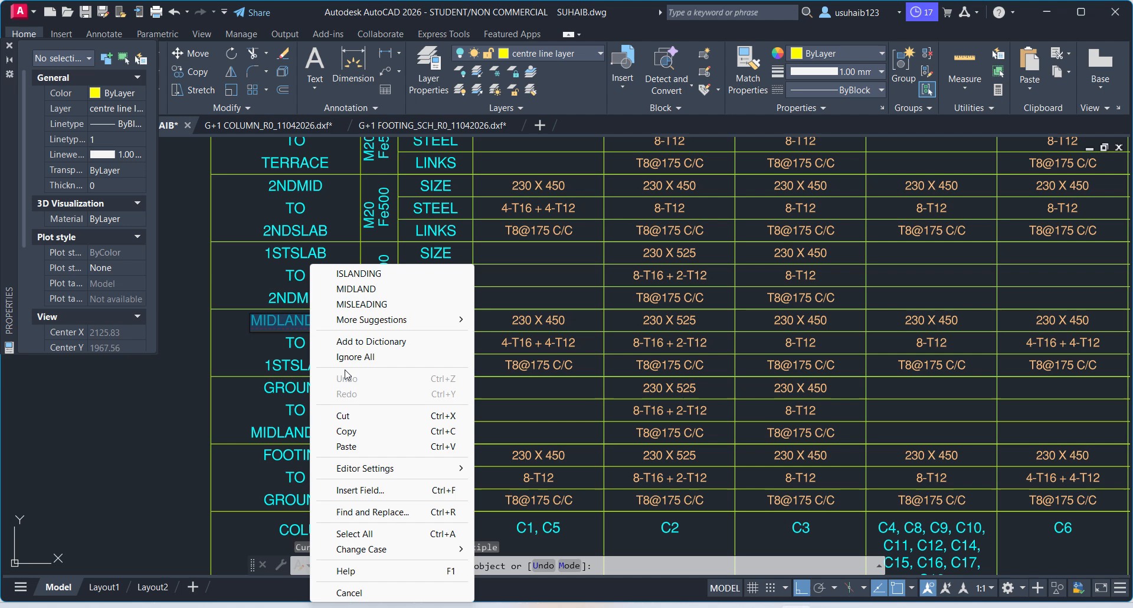
left_click(358, 447)
left_click(123, 405)
scroll(325, 347, "down", 5)
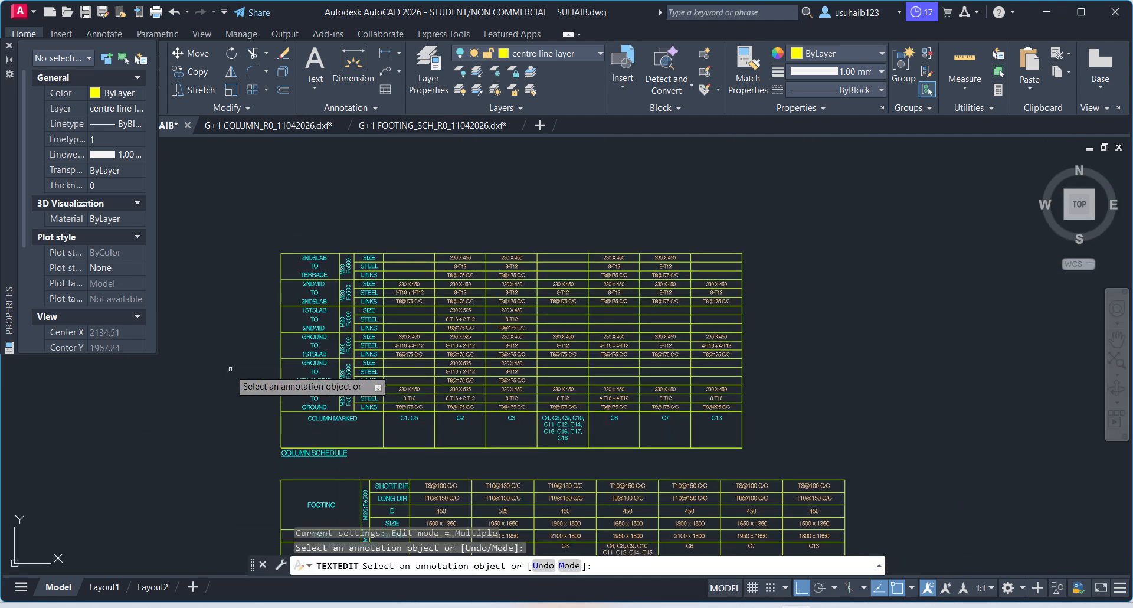
right_click(231, 371)
left_click(259, 379)
- Delete all text and the two inner row lines of the GROUND TO MIDLANDING level in the column schedule
scroll(281, 363, "up", 2)
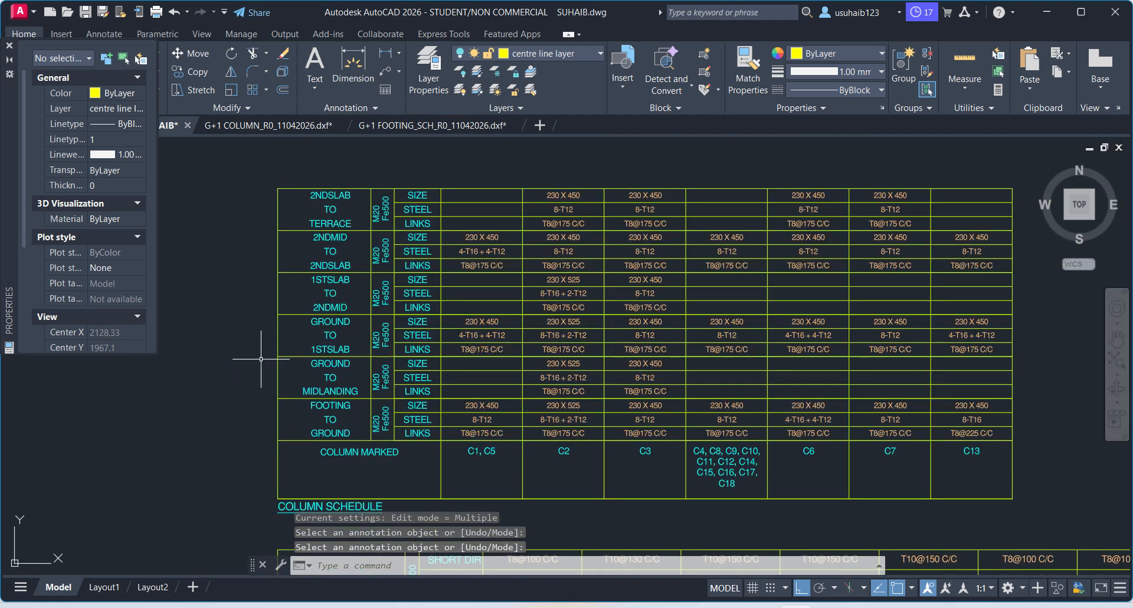
left_click(261, 357)
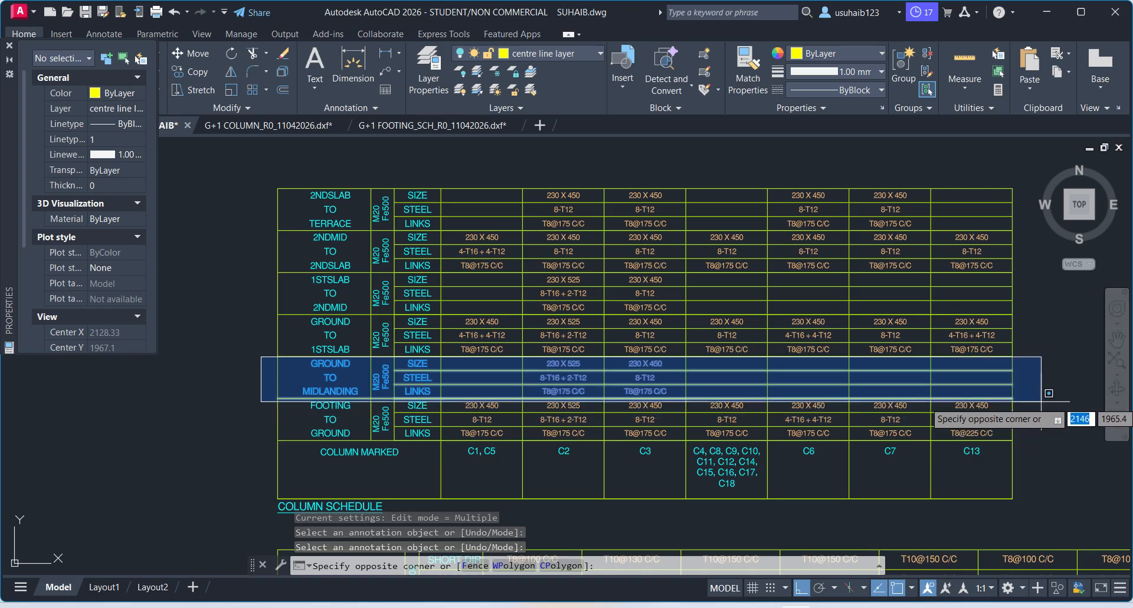
left_click(1011, 404)
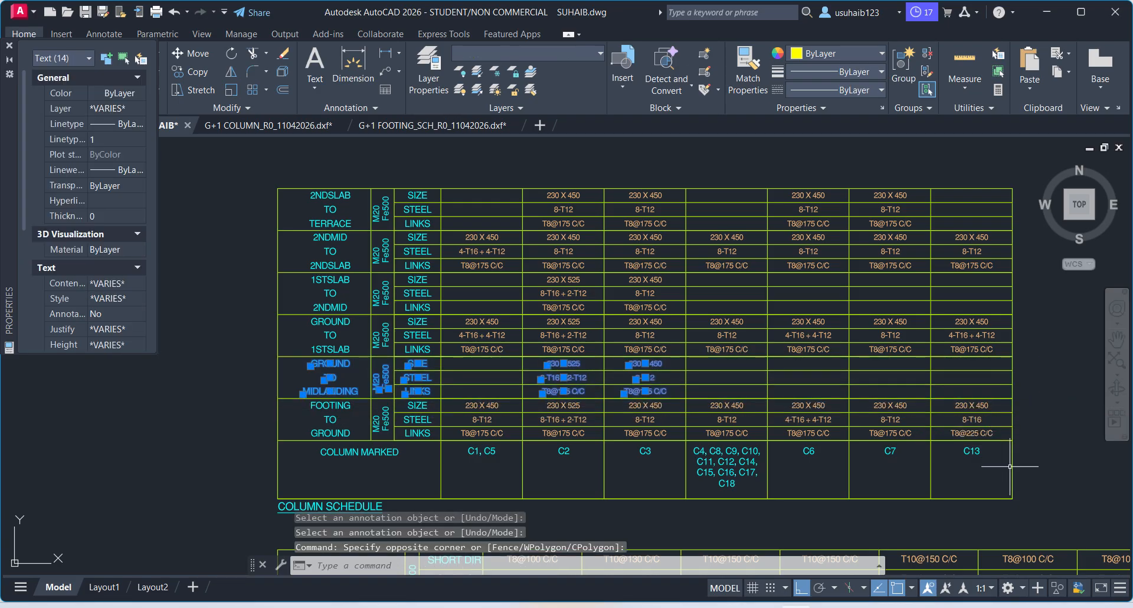
key("Delete")
middle_click_drag(296, 339, 239, 352)
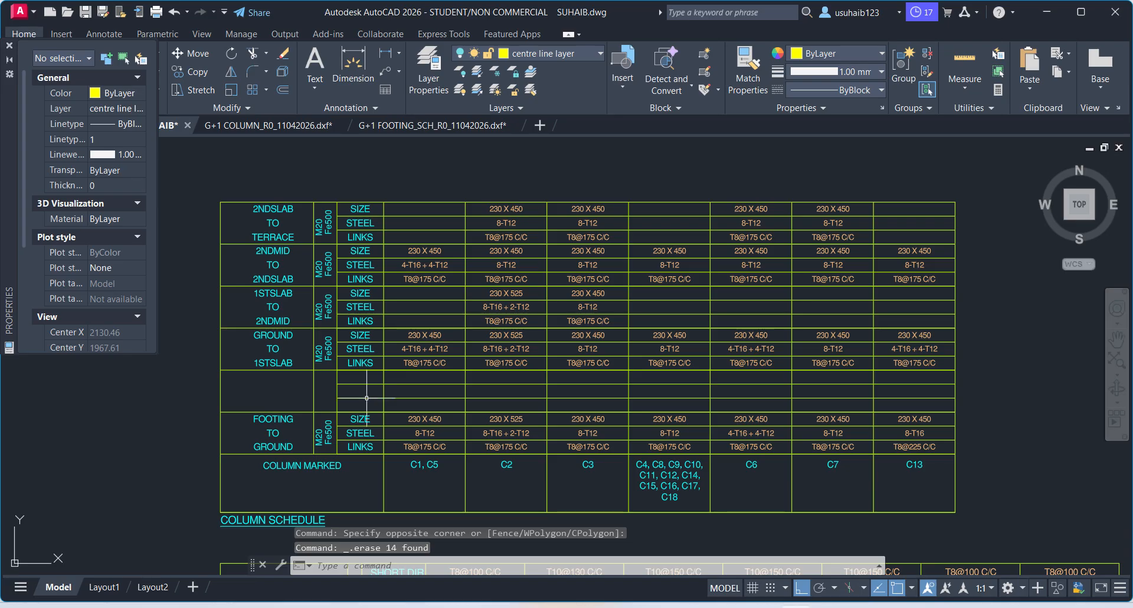
left_click(370, 377)
left_click(365, 405)
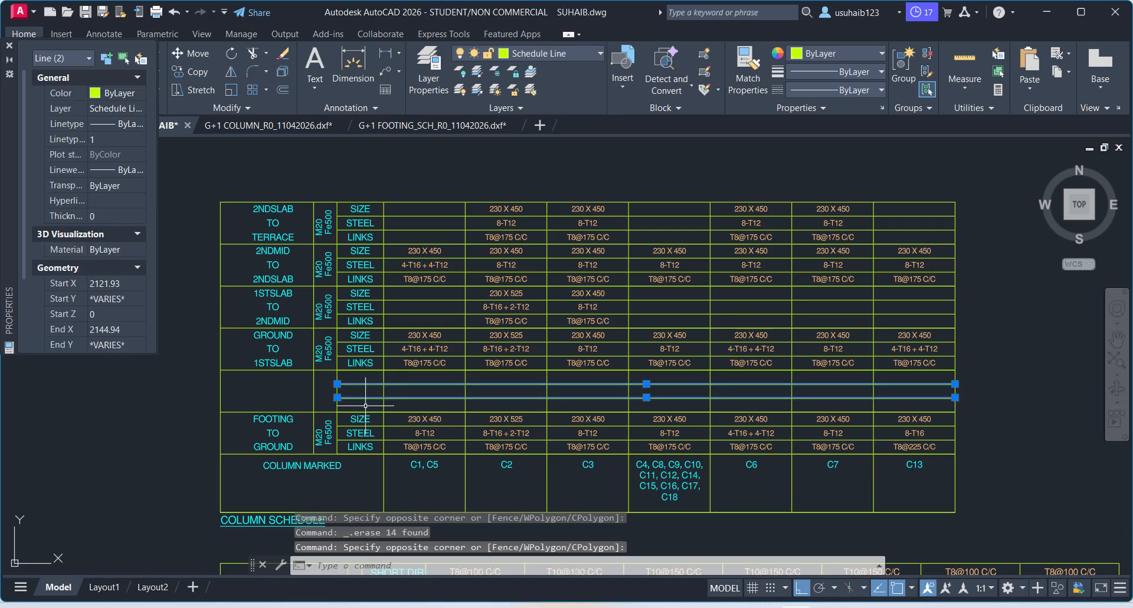
key("Delete")
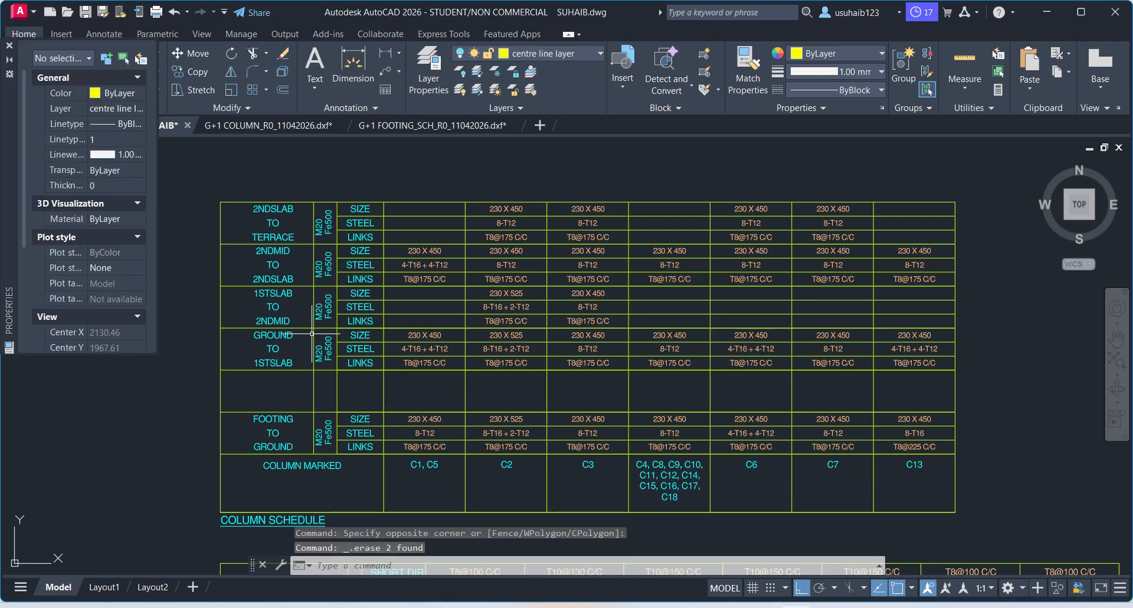
- Replace the 2NDMID label of the 2NDMID TO 2NDSLAB level with 1STSLAB, copied from the level below
scroll(278, 293, "up", 2)
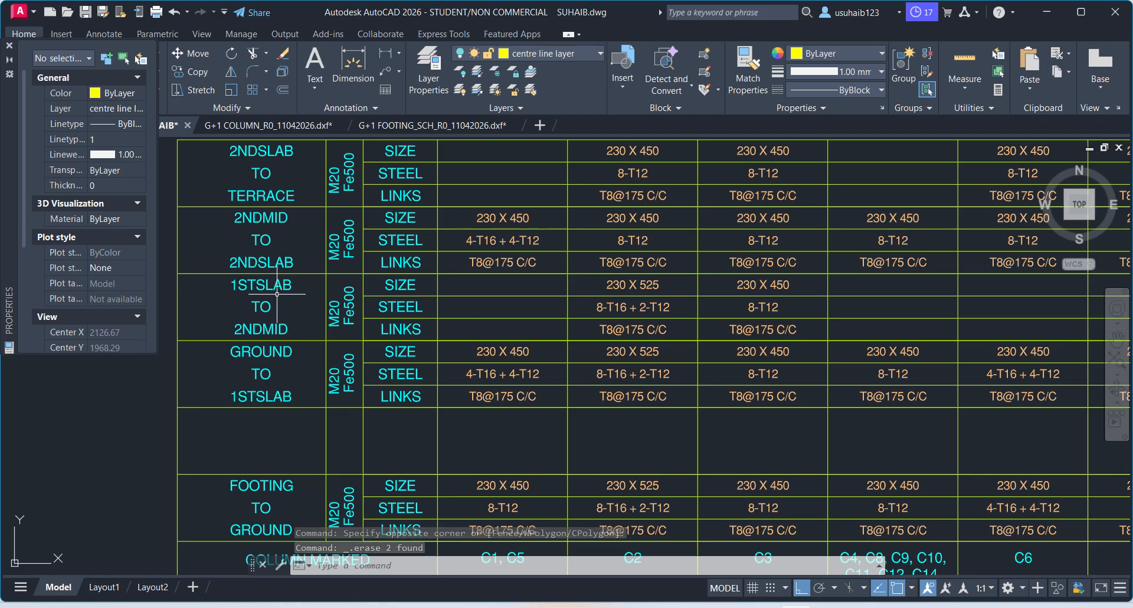
mouse_move(282, 334)
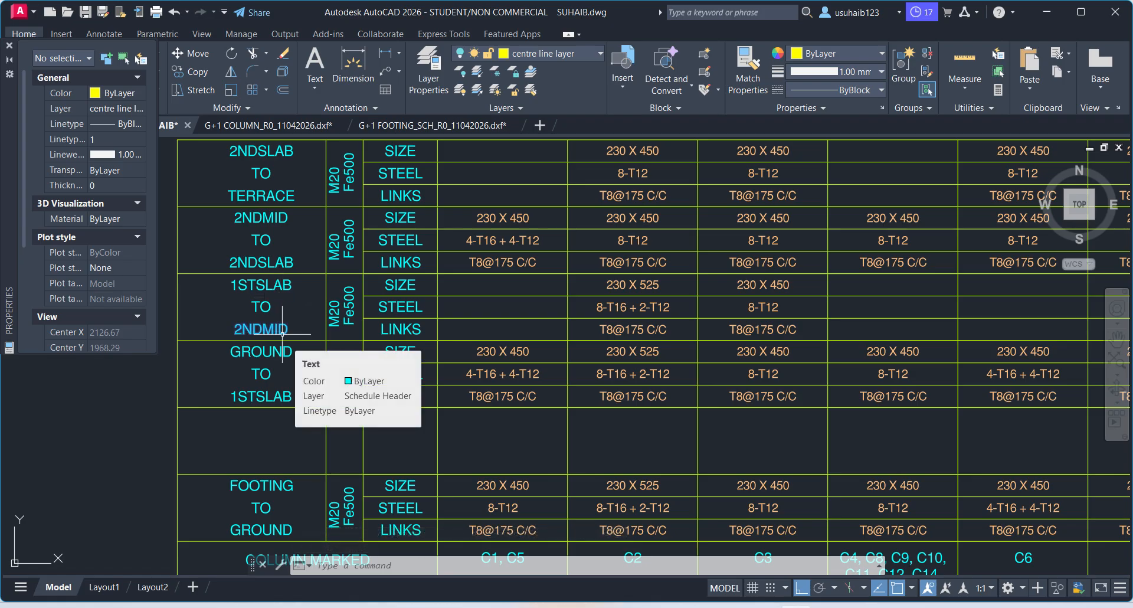
double_click(288, 287)
right_click(289, 288)
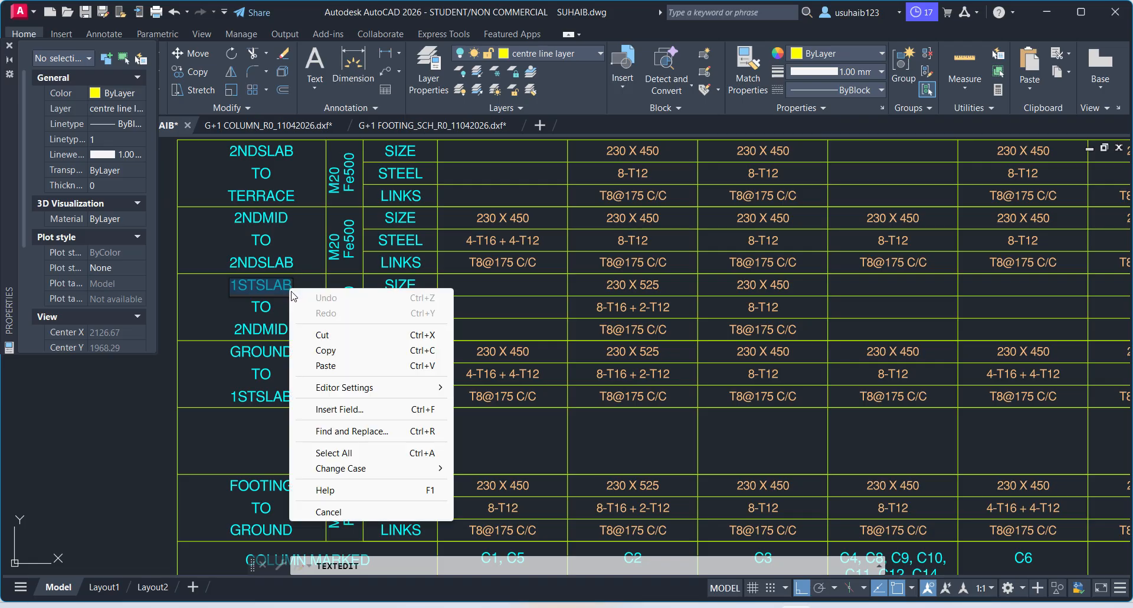
left_click(324, 350)
double_click(274, 221)
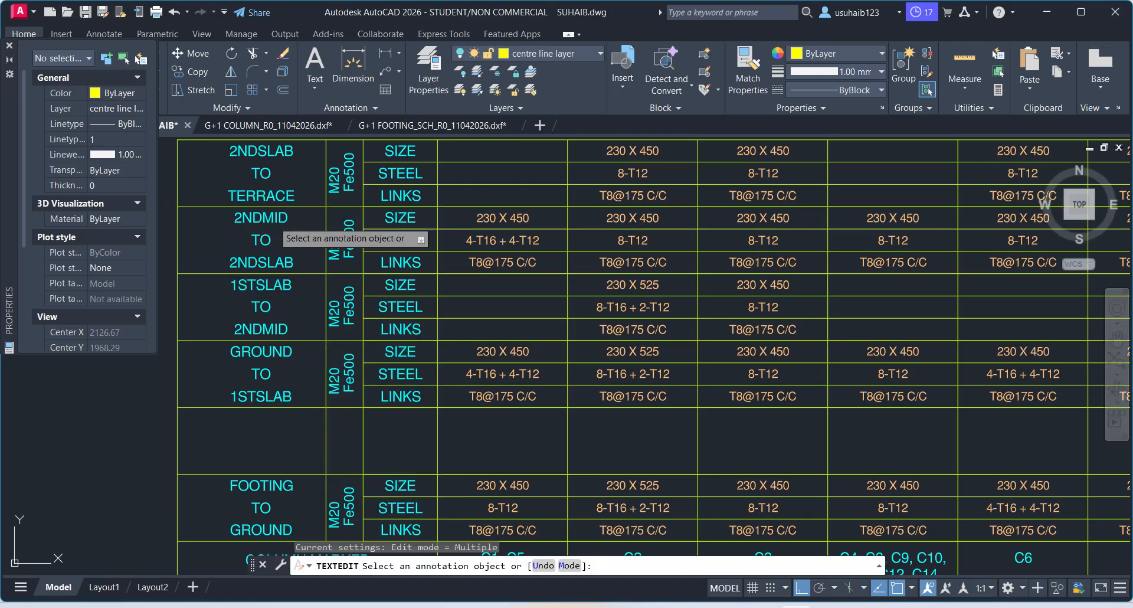
right_click(274, 221)
left_click(305, 299)
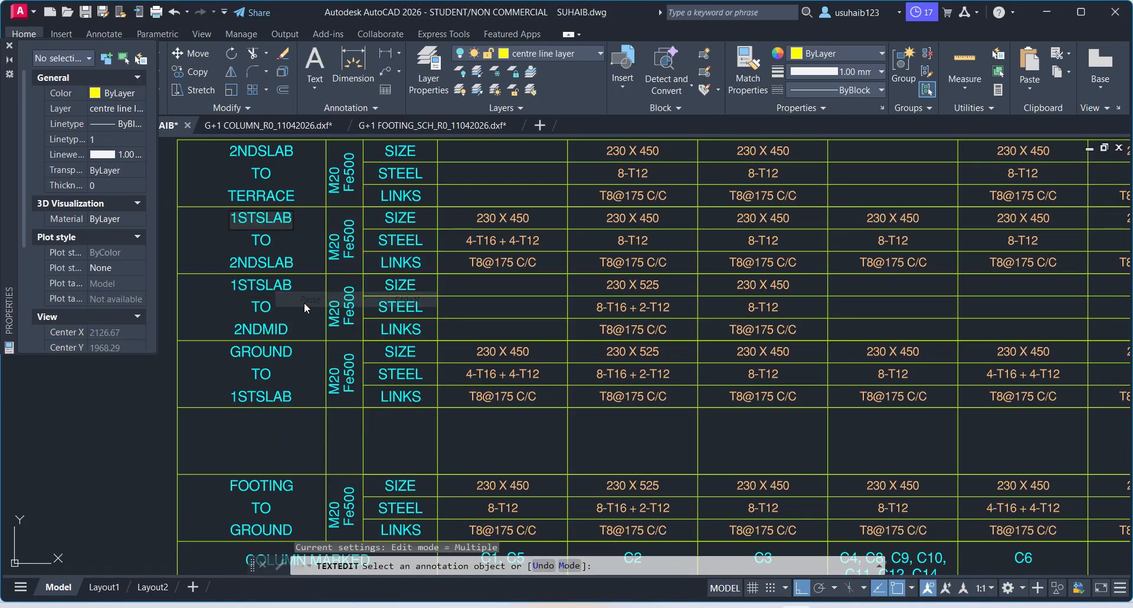
left_click(126, 383)
scroll(217, 370, "down", 2)
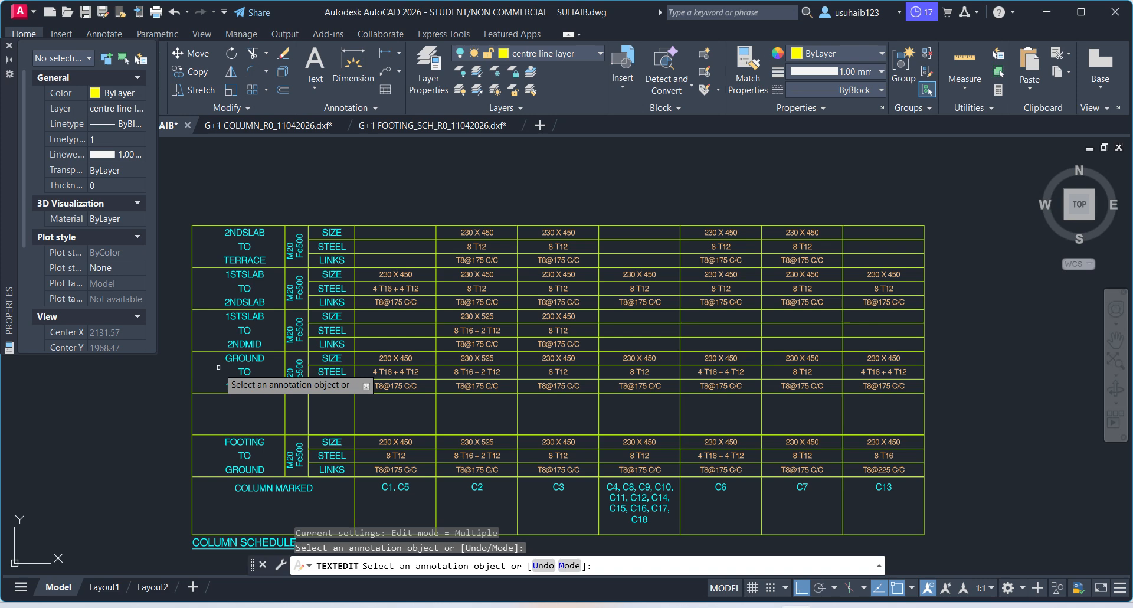
right_click(153, 389)
left_click(186, 400)
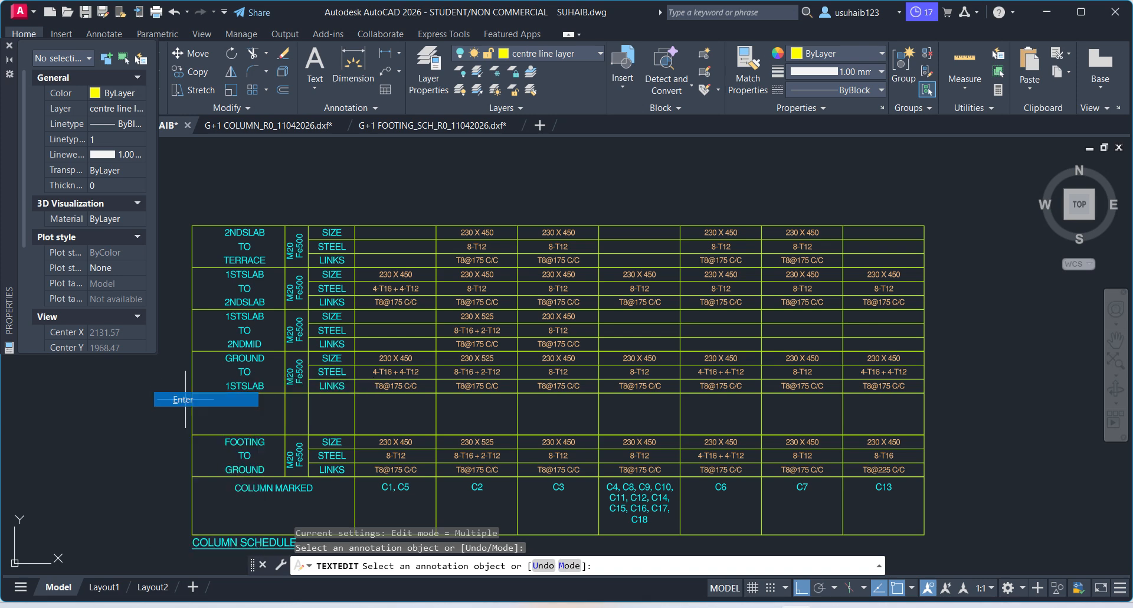
- Delete all text and the two inner row lines of the 1STSLAB TO 2NDMID level in the column schedule
left_click(181, 309)
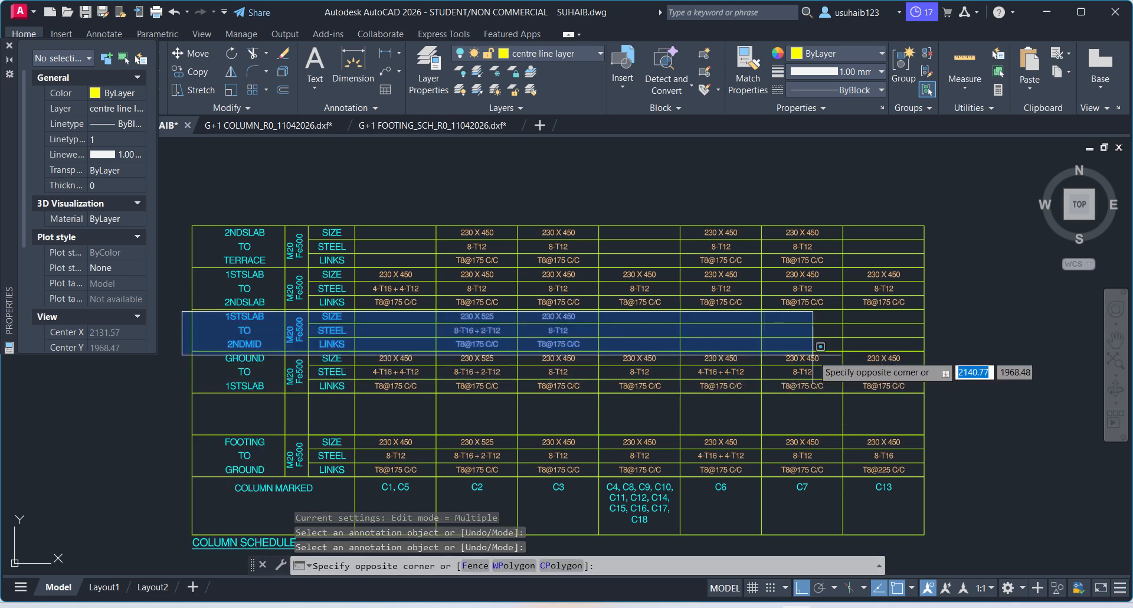
left_click(862, 357)
key("Delete")
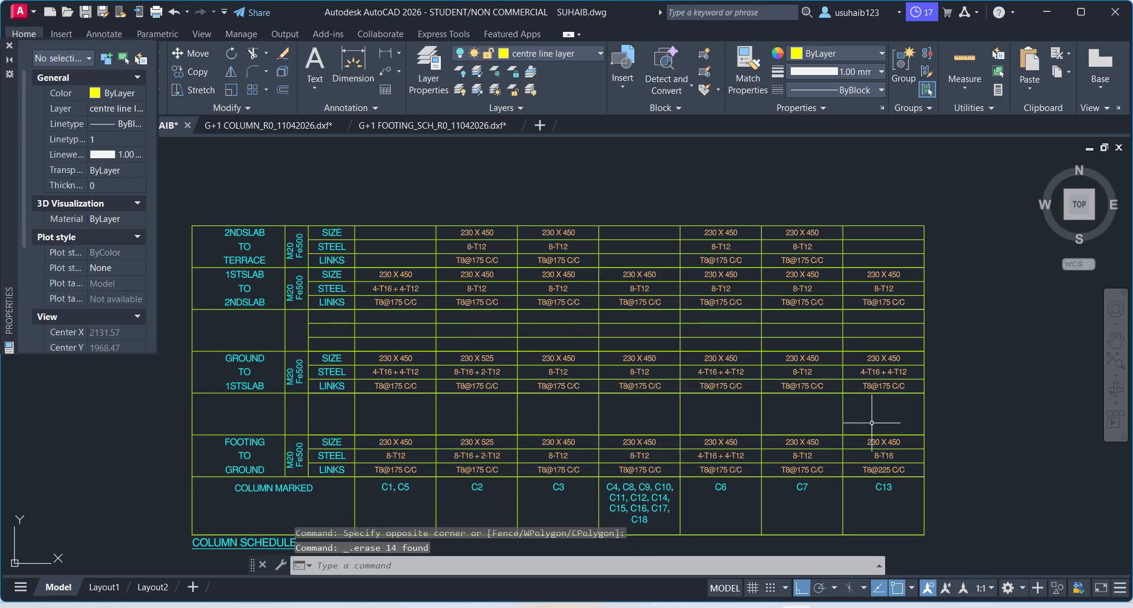
scroll(378, 341, "up", 2)
left_click(396, 346)
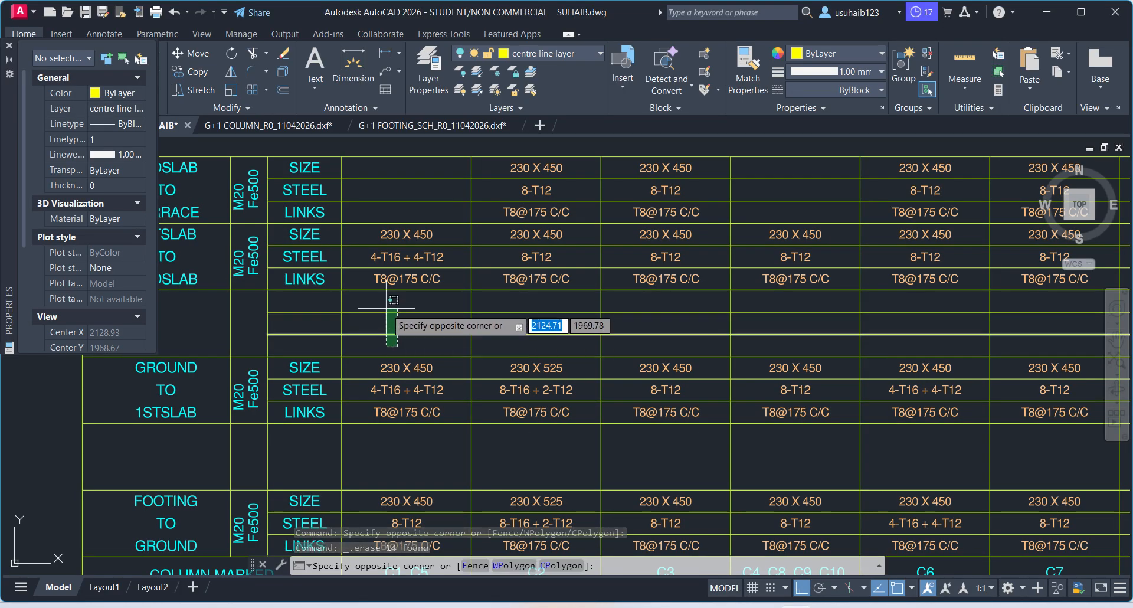
left_click(402, 346)
left_click(403, 346)
left_click(398, 306)
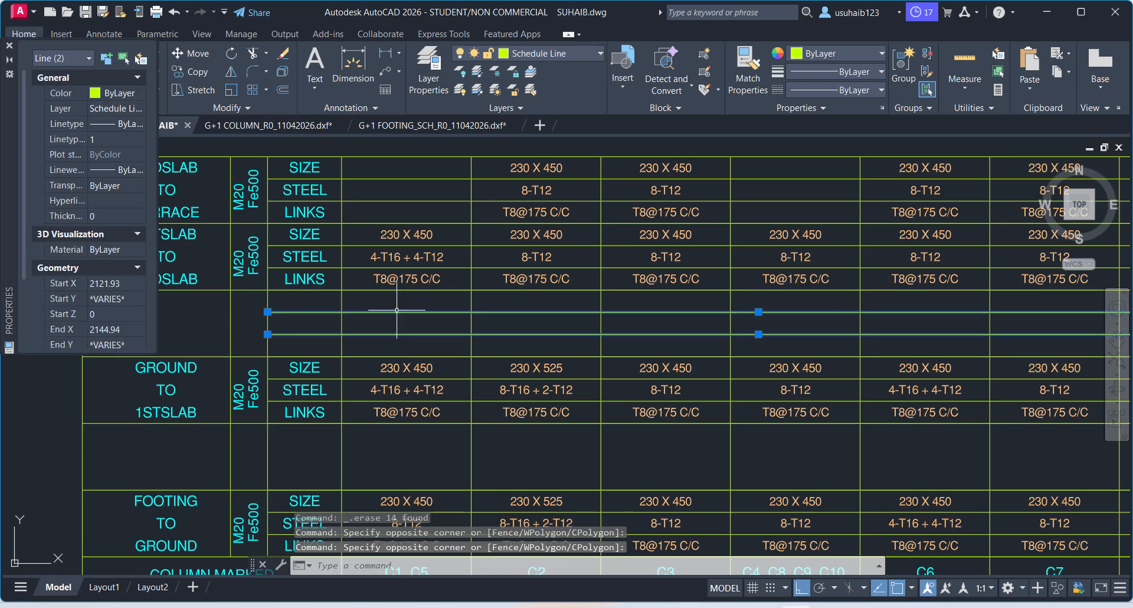
key("Delete")
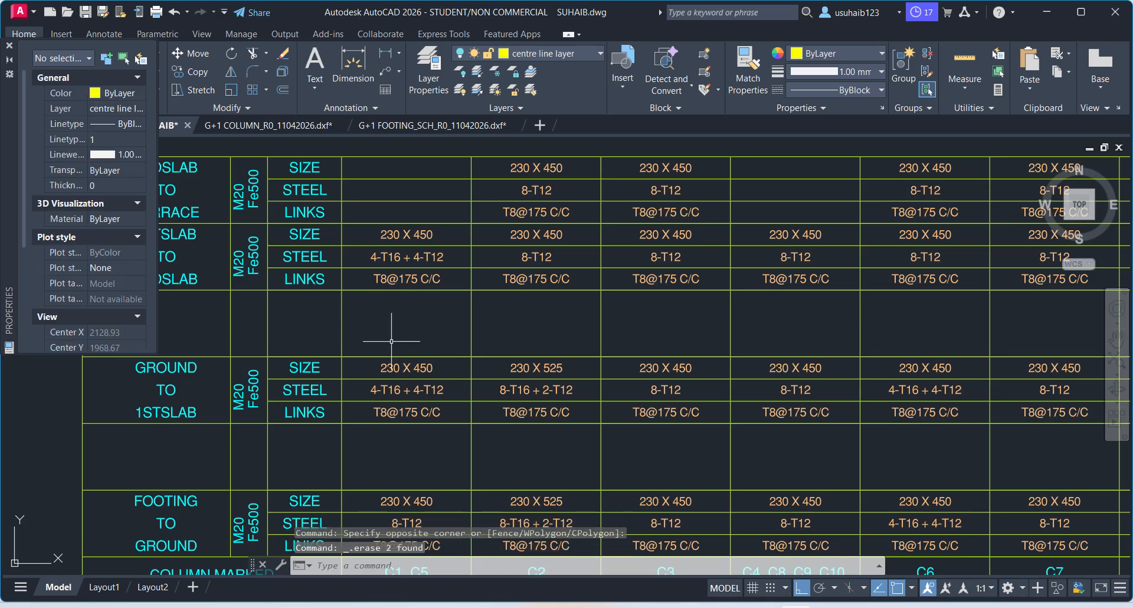
- Stretch the column schedule's part from GROUND TO 1STSLAB upward down onto the FOOTING TO GROUND level, closing the empty band between them
scroll(391, 342, "down", 4)
type("s")
key("Return")
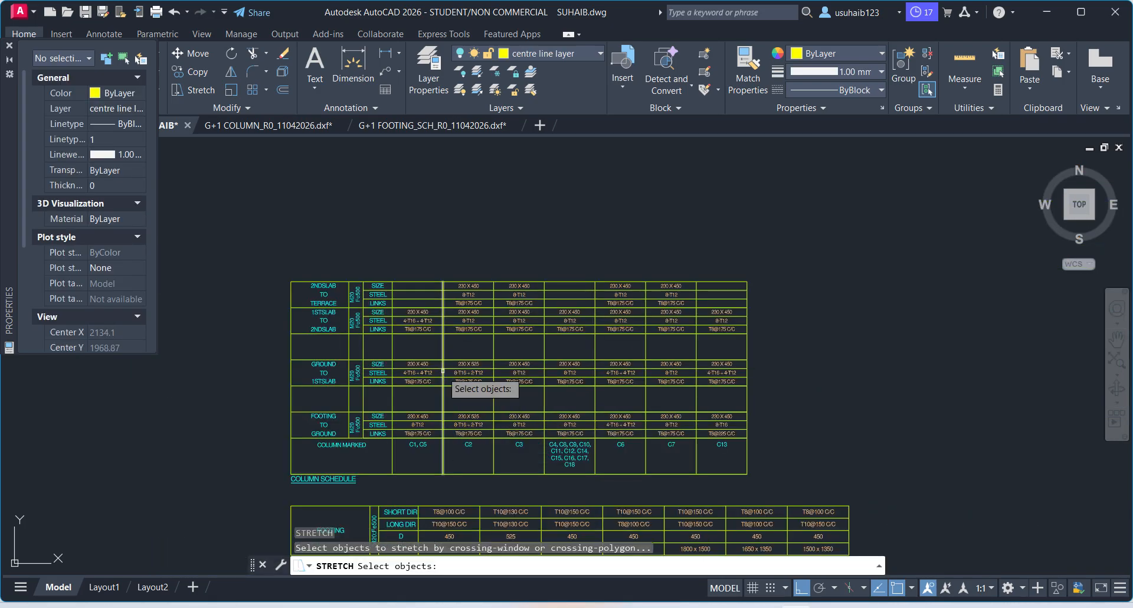
left_click(777, 389)
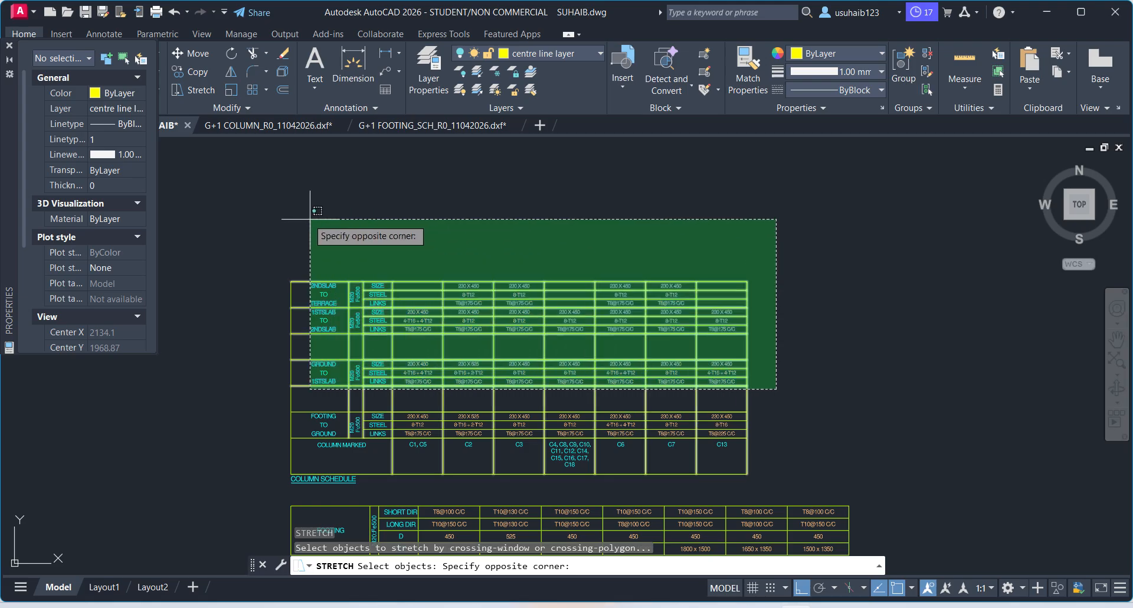
left_click(228, 182)
scroll(298, 393, "up", 5)
key("Return")
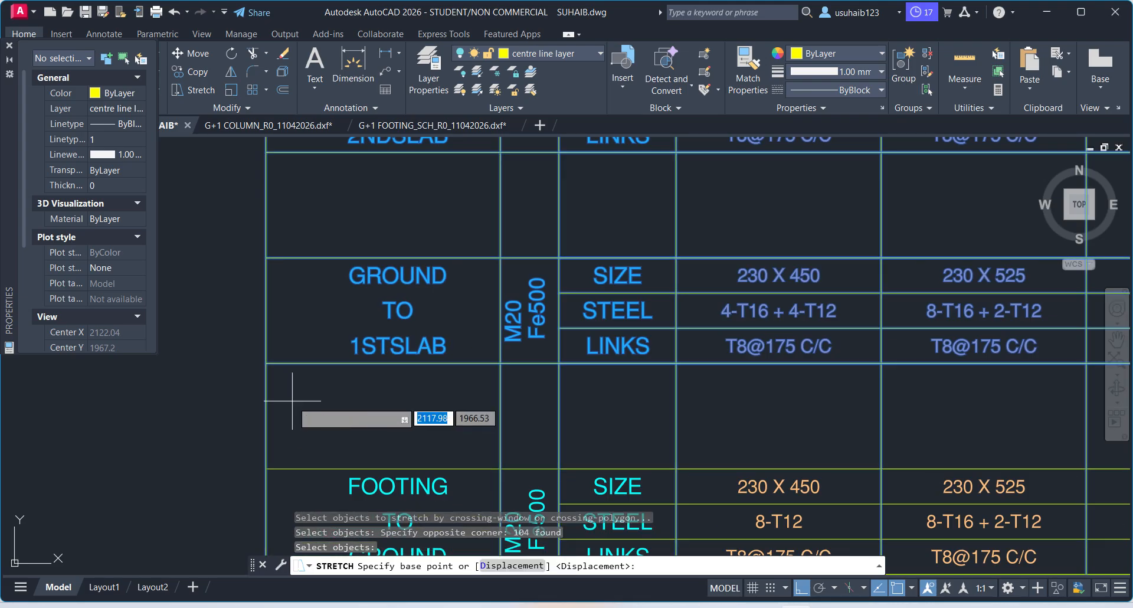
left_click(266, 363)
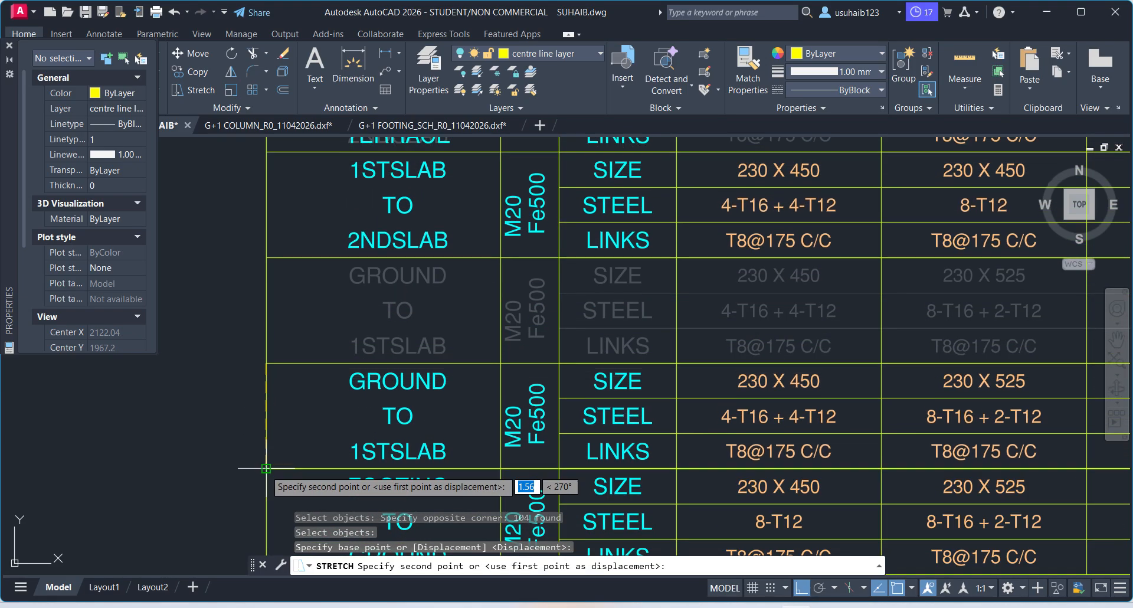
left_click(267, 469)
- Stretch the upper two levels of the column schedule down onto the GROUND TO 1STSLAB level to close the remaining empty band
scroll(356, 378, "down", 4)
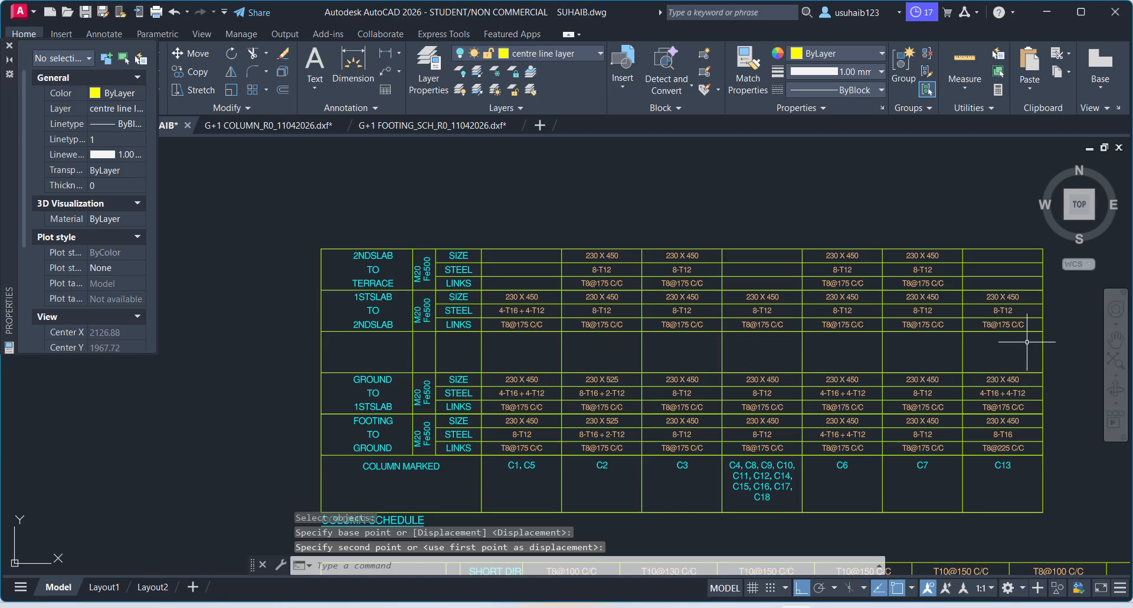
middle_click_drag(1028, 342, 969, 347)
key("Return")
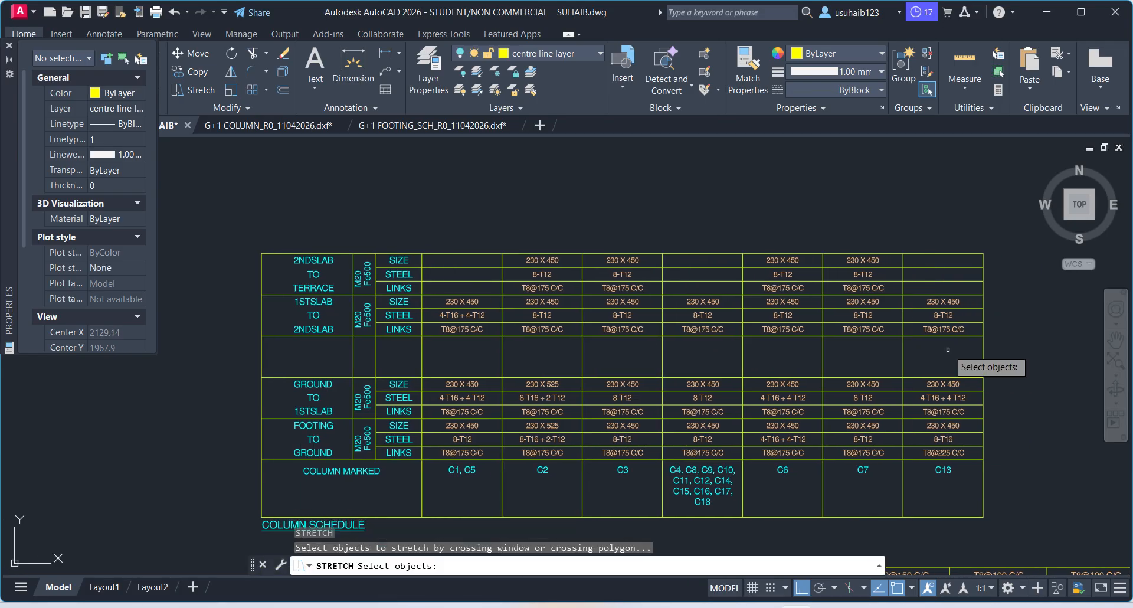
left_click(995, 349)
left_click(235, 176)
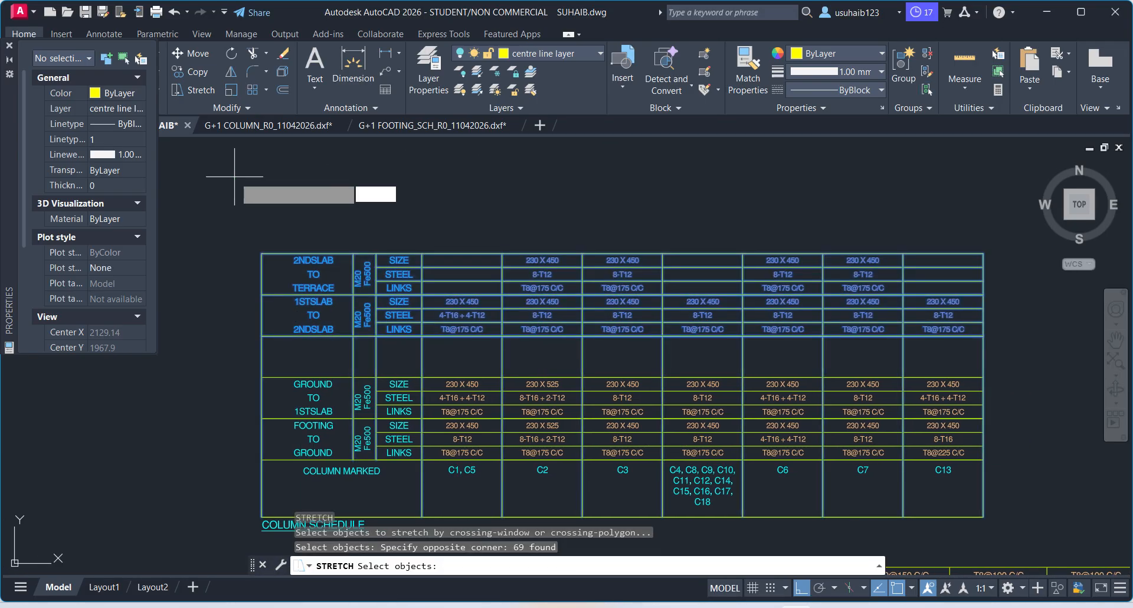
key("Return")
left_click(263, 336)
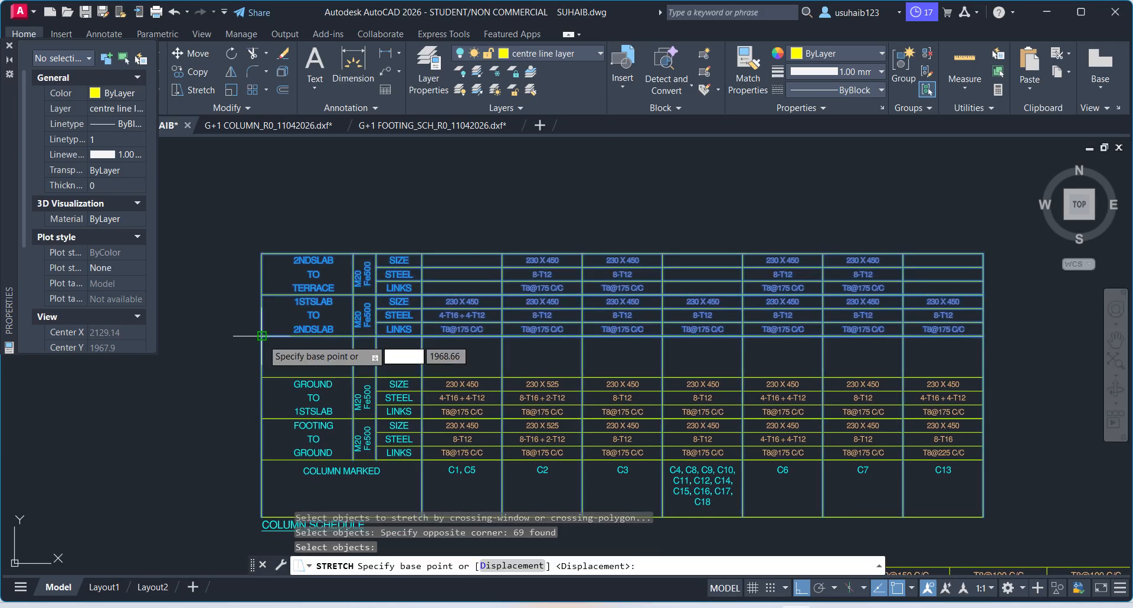
left_click(264, 378)
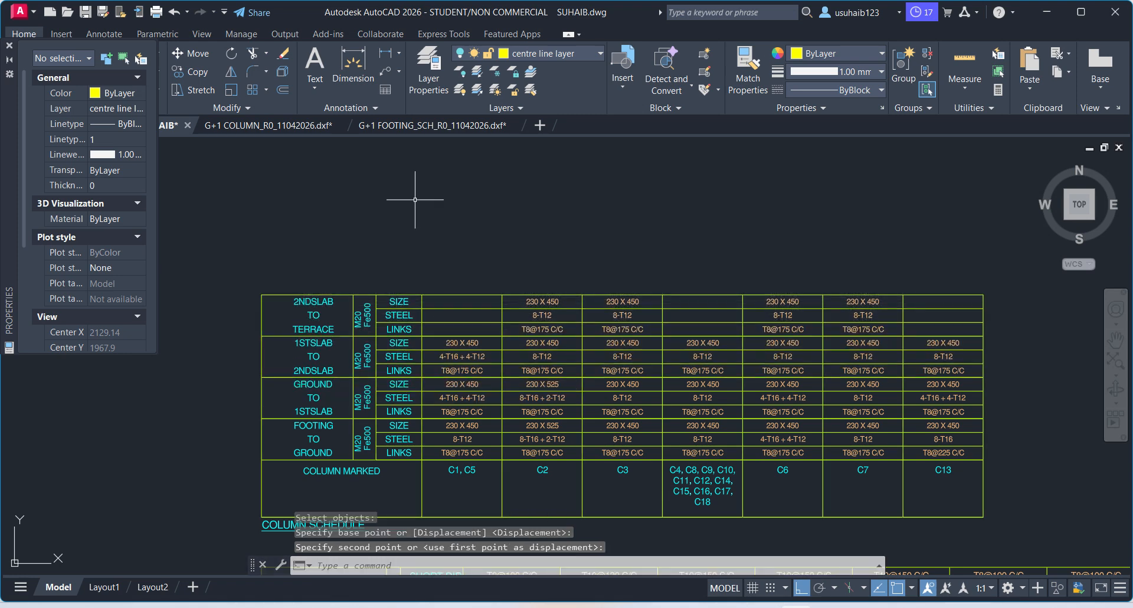
- Delete the duplicate overlapping border lines above and below the GROUND TO 1STSLAB level
left_click(282, 378)
left_click(280, 416)
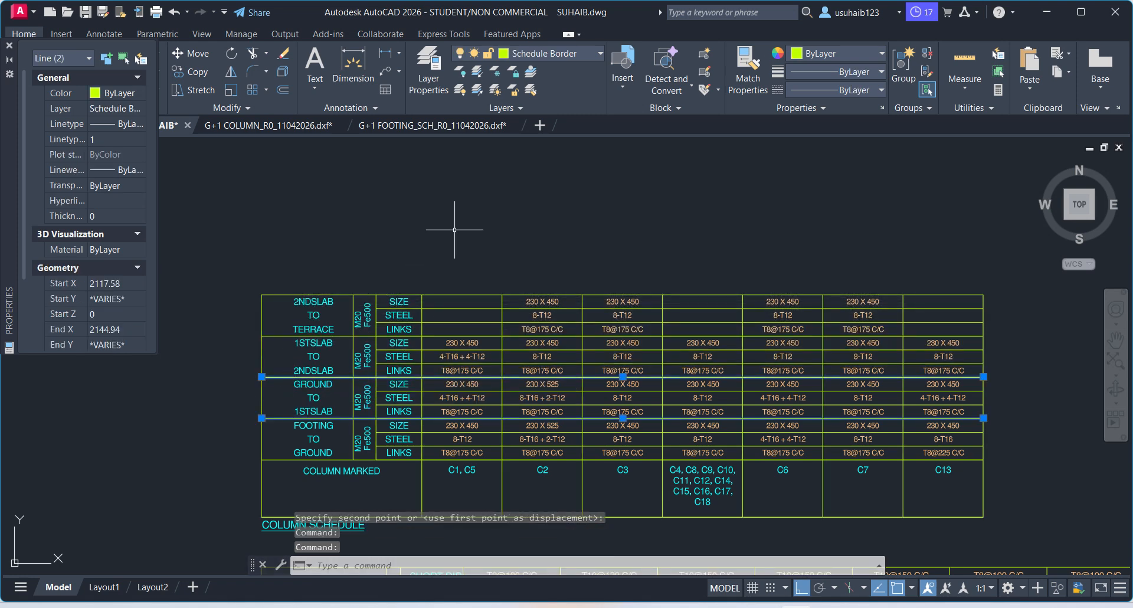
key("Delete")
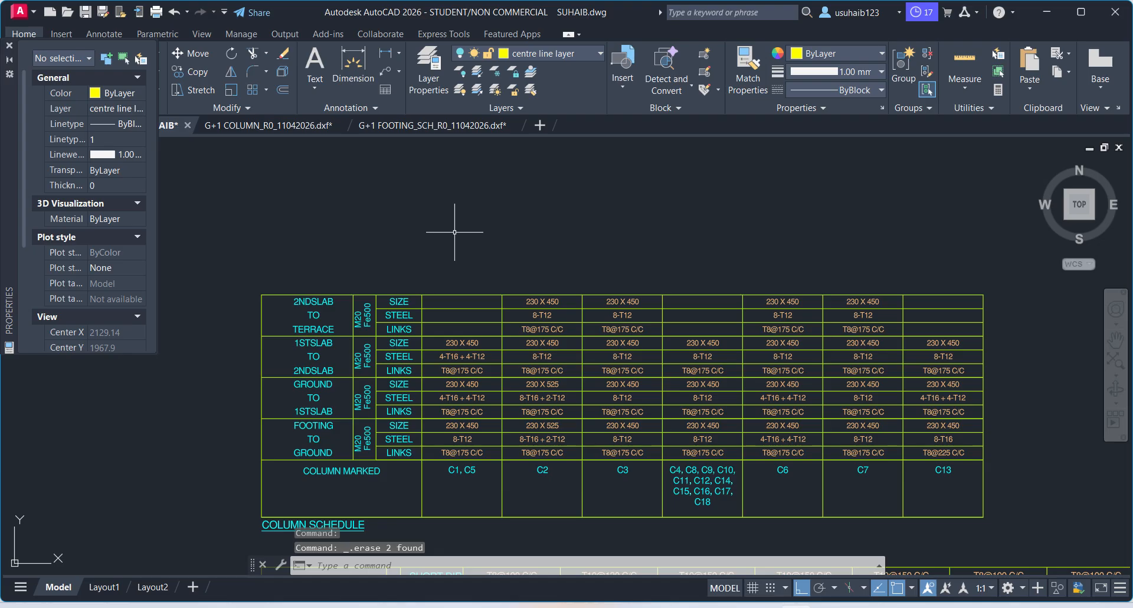
scroll(490, 272, "down", 2)
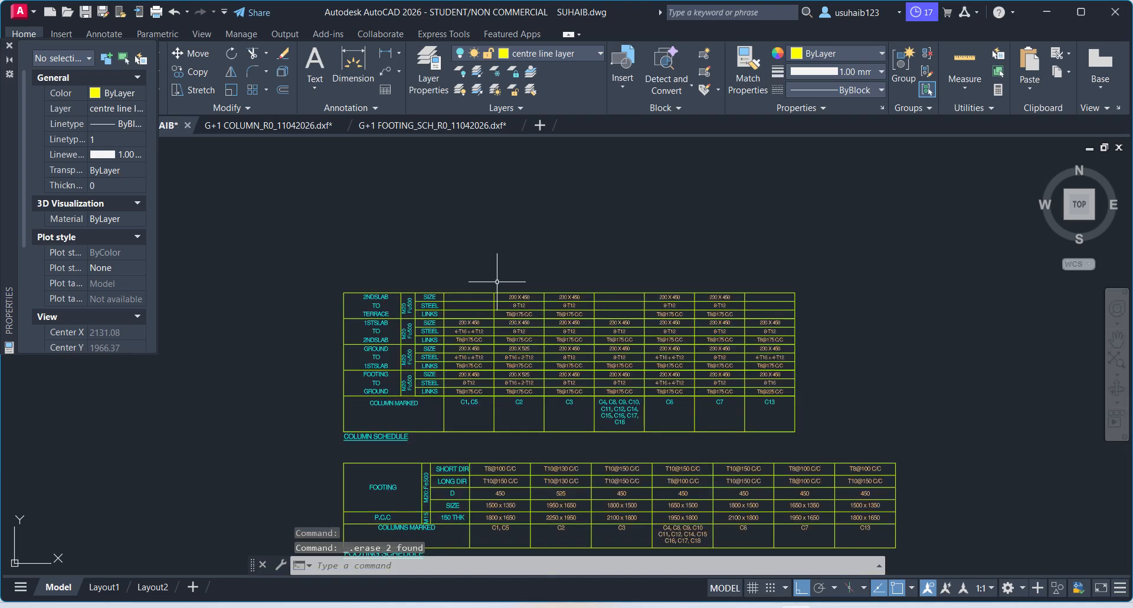
scroll(503, 248, "down", 2)
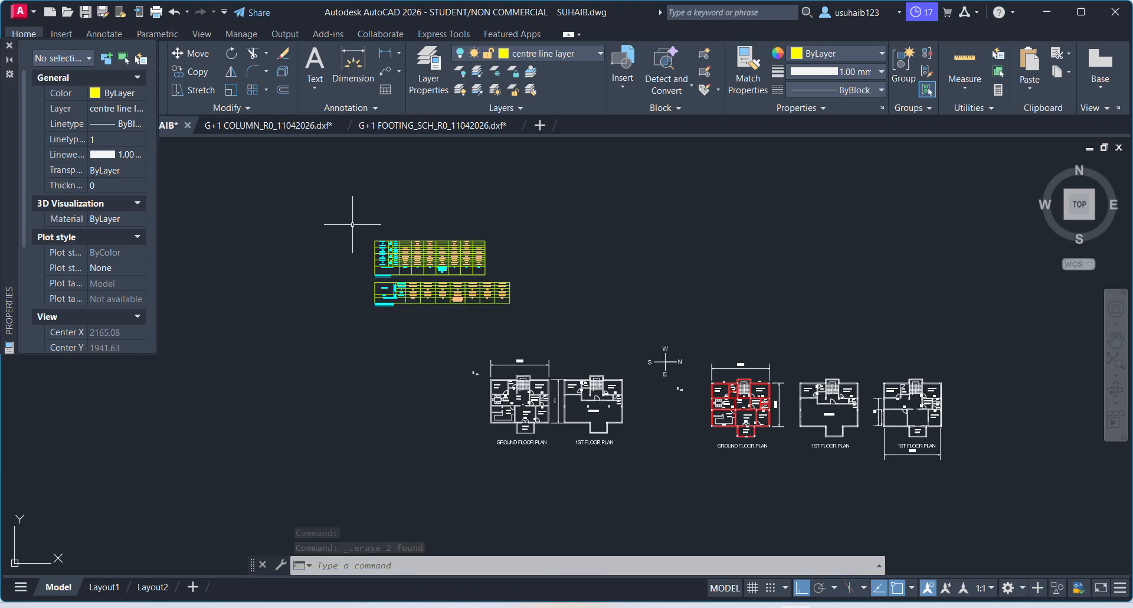
- Examine the floor plans, especially the rooms, beams and staircase of the ground floor plan with red beam lines, and compare their placement with the schedules
scroll(351, 224, "down", 2)
scroll(667, 407, "up", 2)
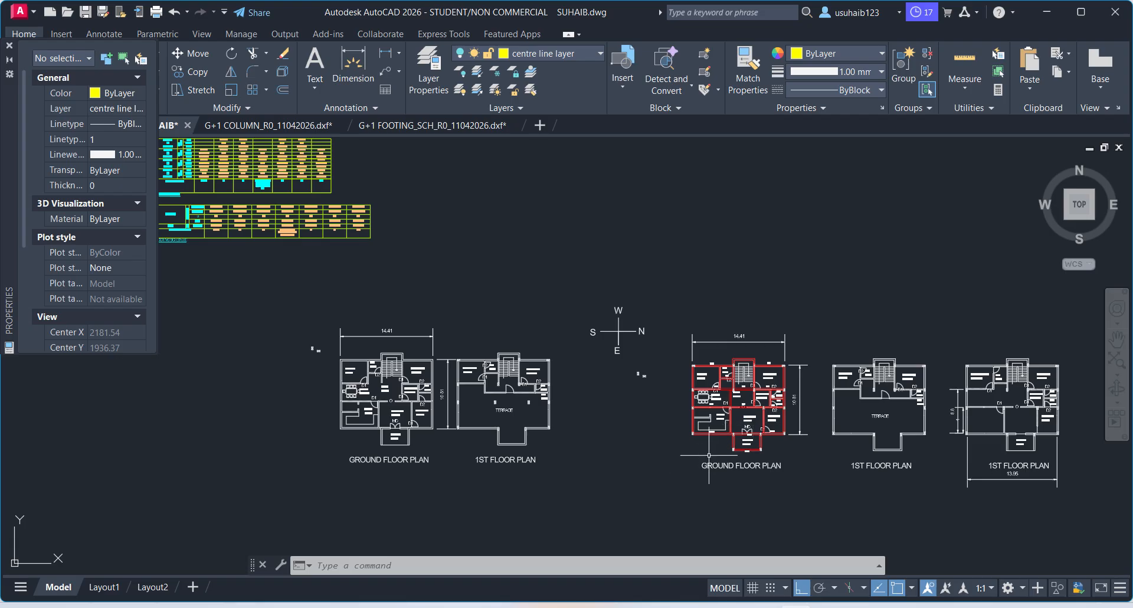
scroll(718, 413, "up", 1)
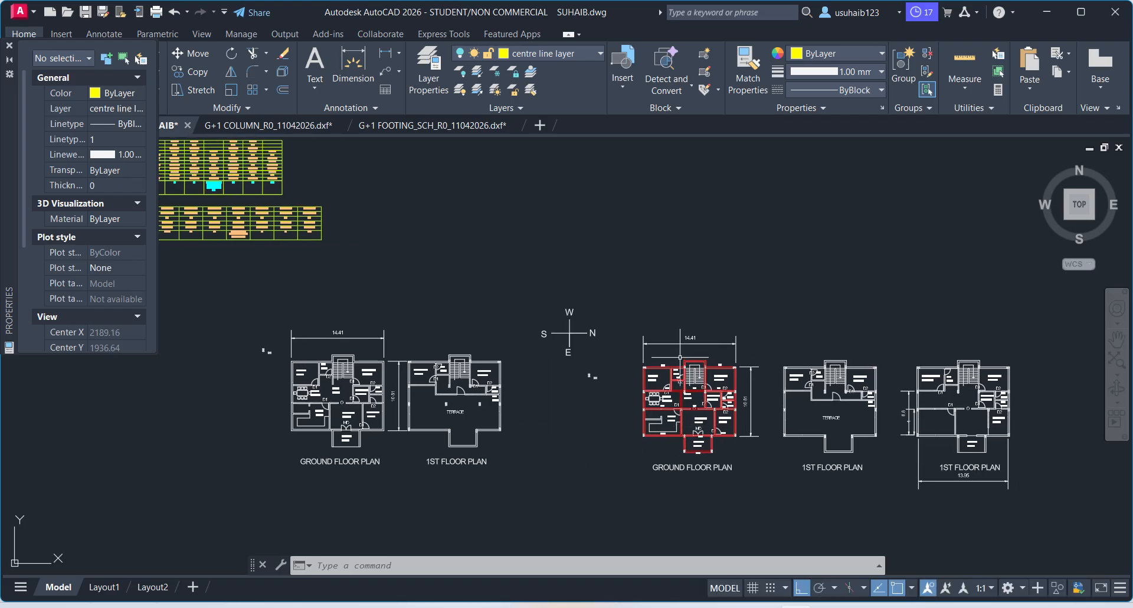
scroll(731, 365, "up", 5)
scroll(731, 365, "down", 6)
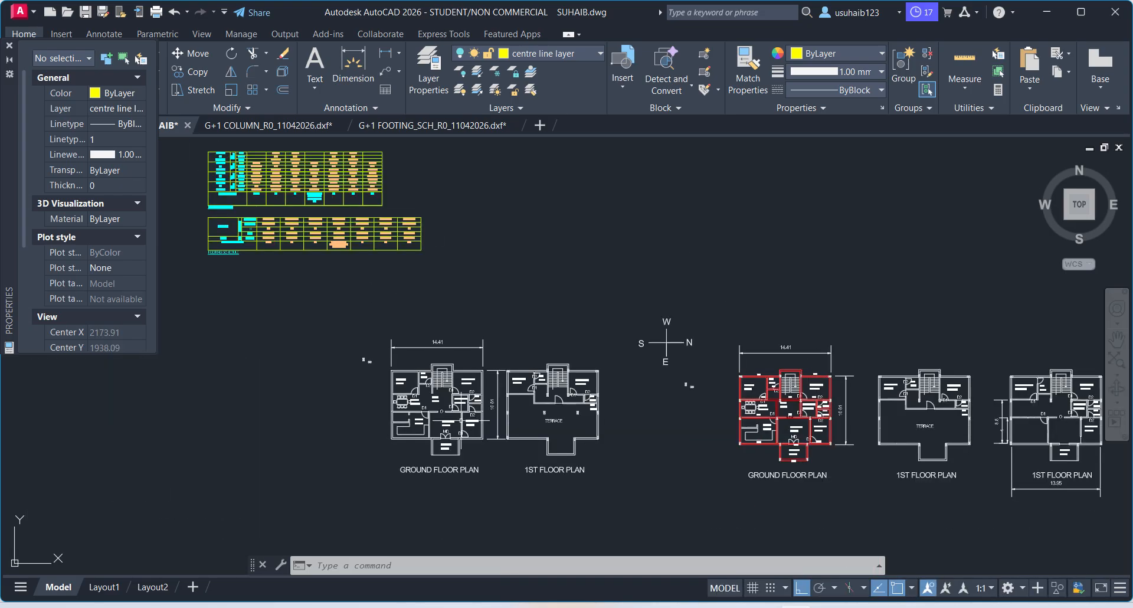
scroll(750, 390, "up", 6)
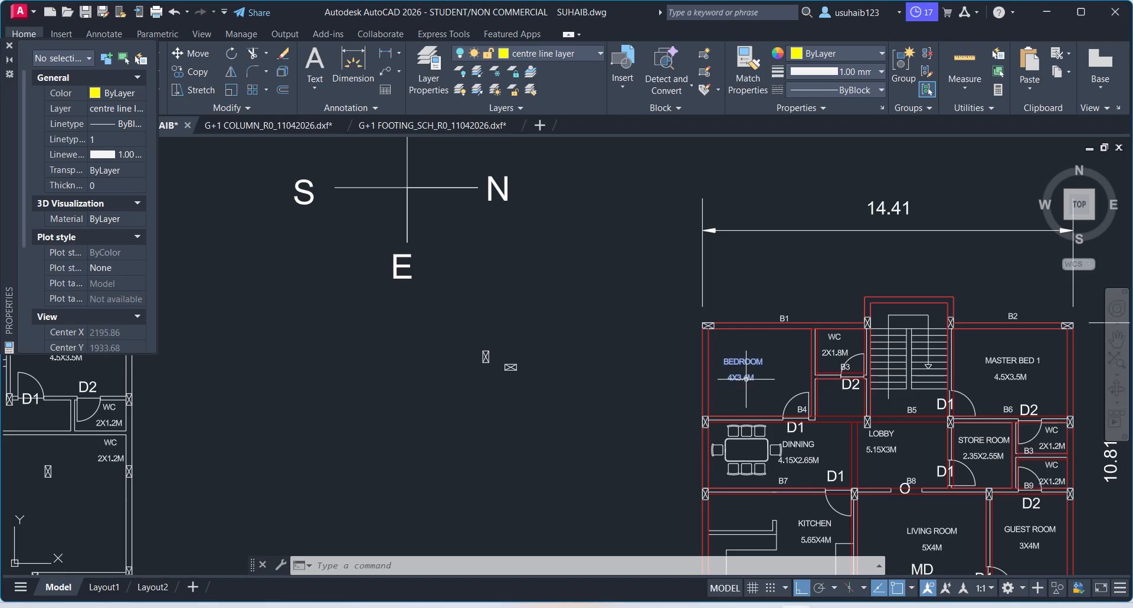
left_click(896, 359)
left_click(891, 384)
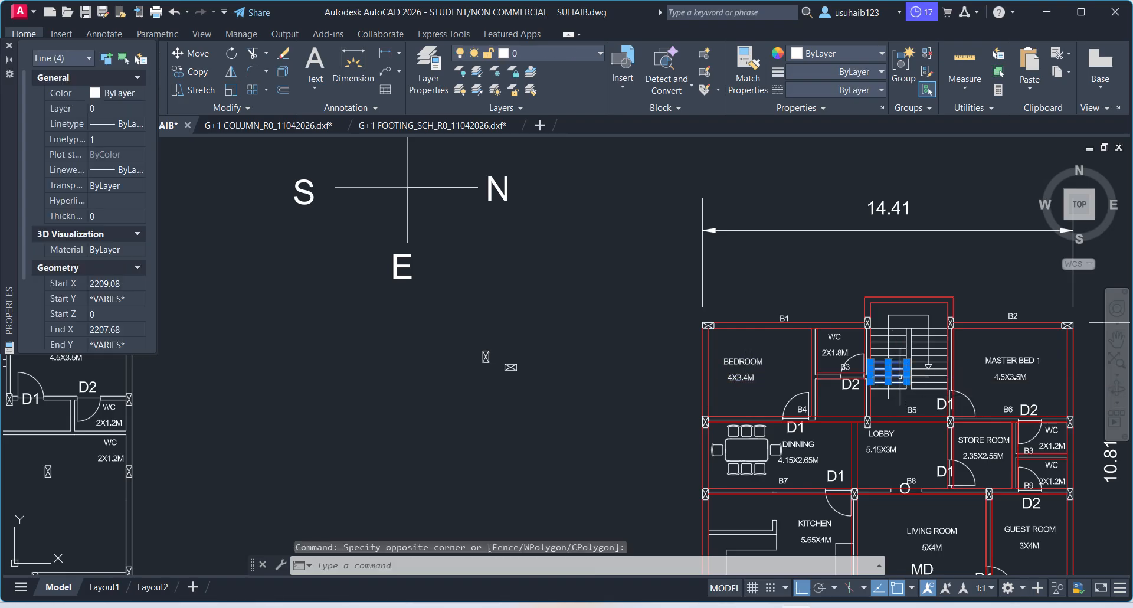
key("Escape")
key("Escape")
key("Escape")
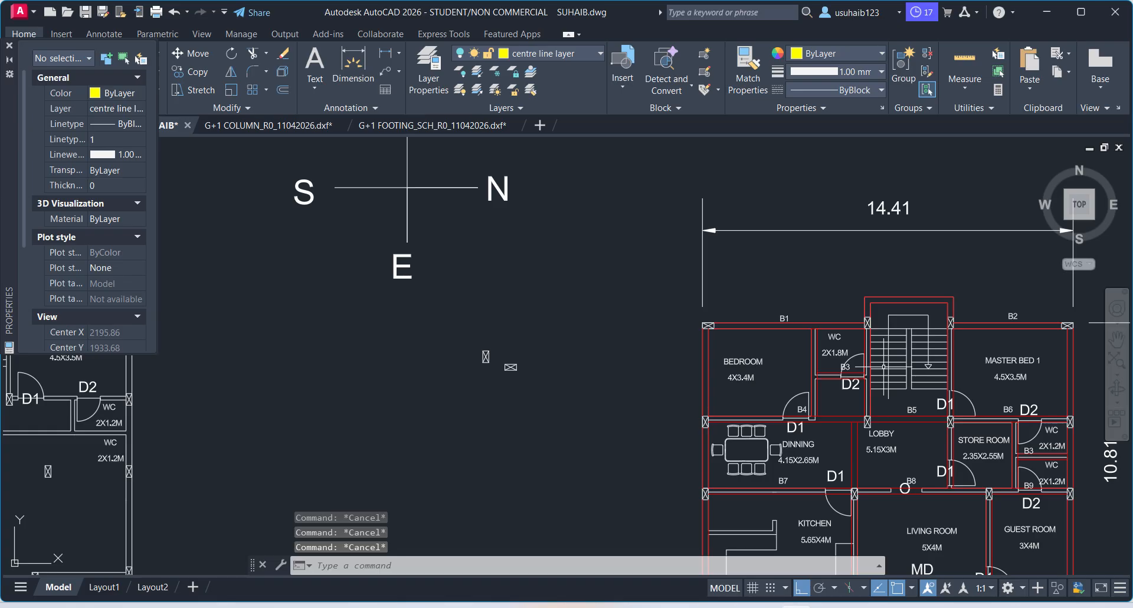
scroll(565, 295, "down", 5)
scroll(565, 295, "up", 3)
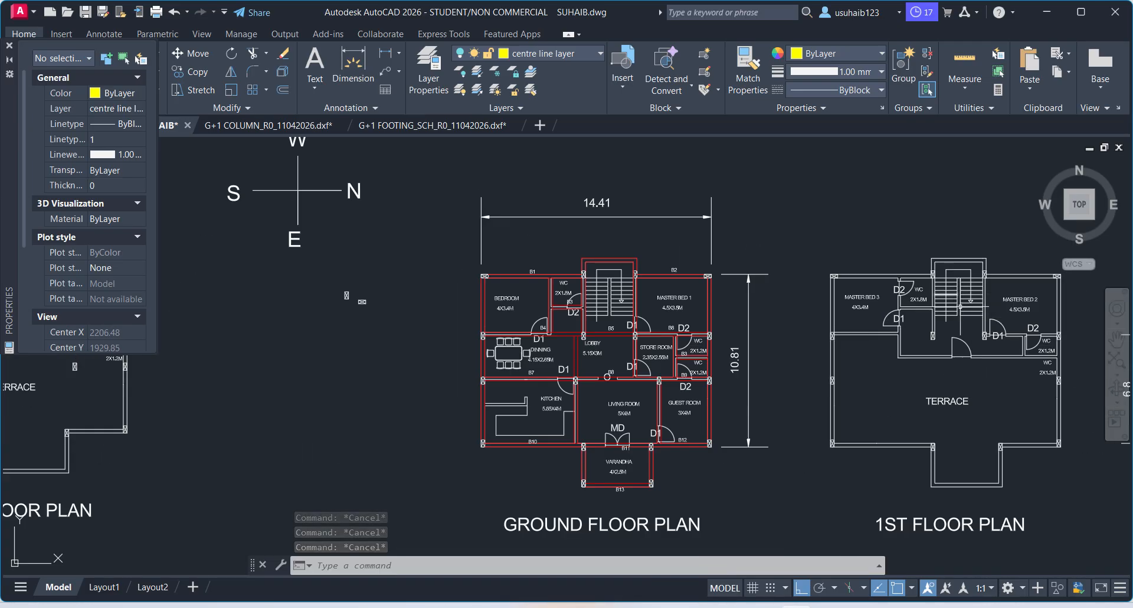
scroll(565, 296, "down", 2)
scroll(689, 328, "down", 2)
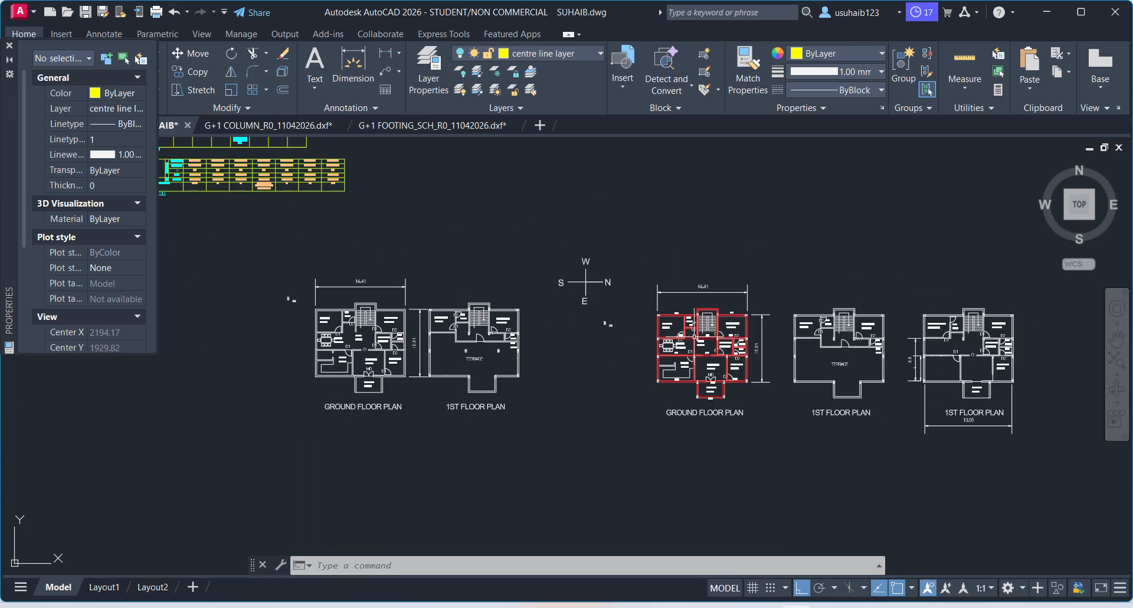
scroll(725, 384, "down", 3)
scroll(534, 301, "up", 3)
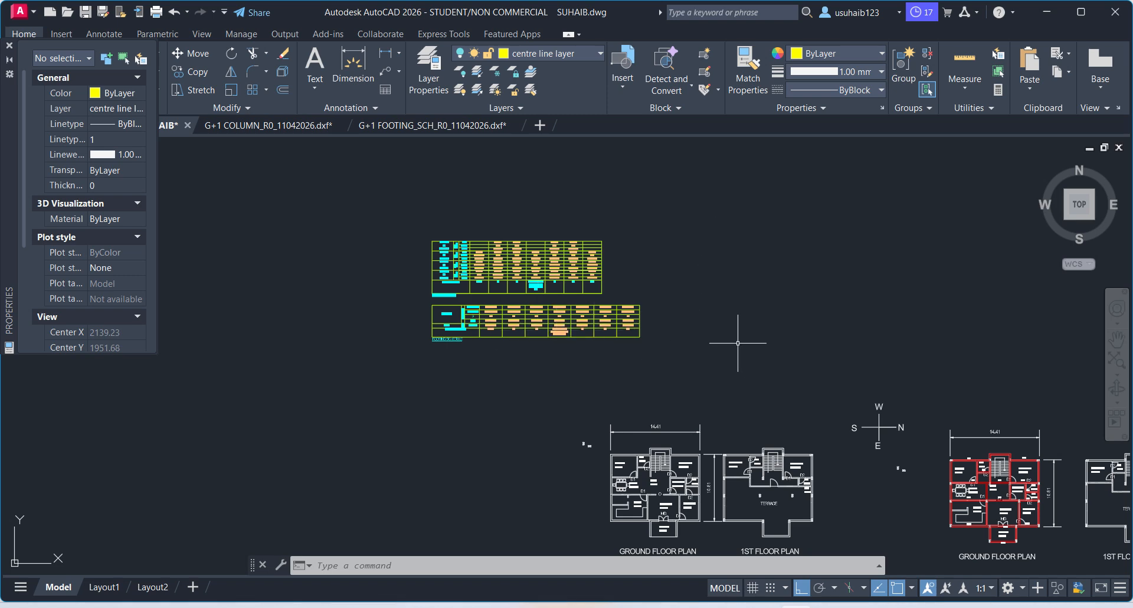
- Save the drawing with the cleaned-up column and footing schedules
middle_click_drag(736, 342, 705, 329)
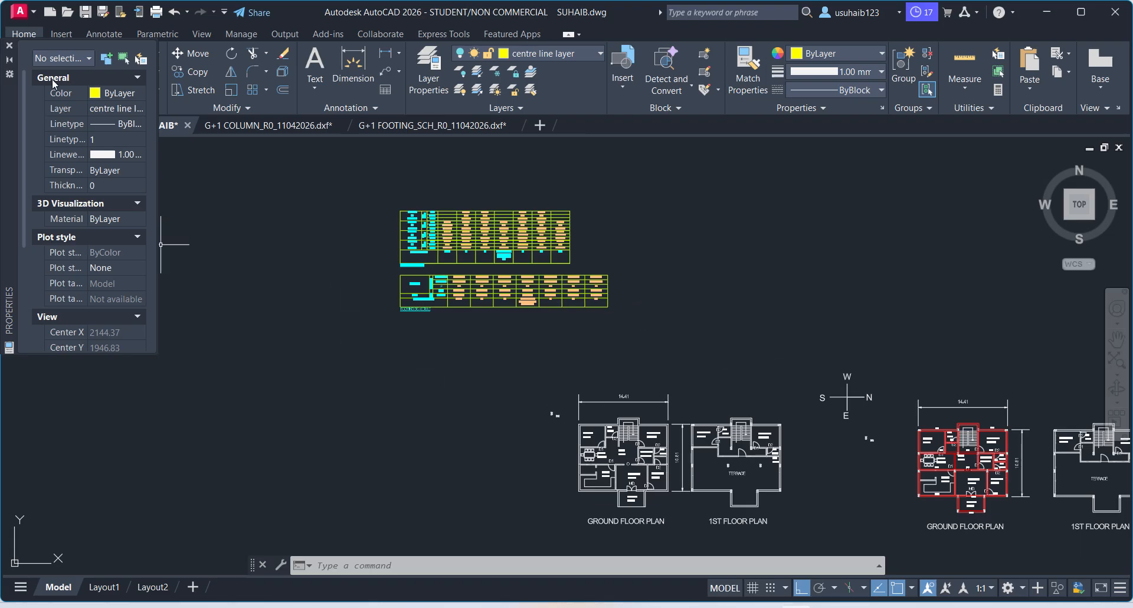
left_click(84, 12)
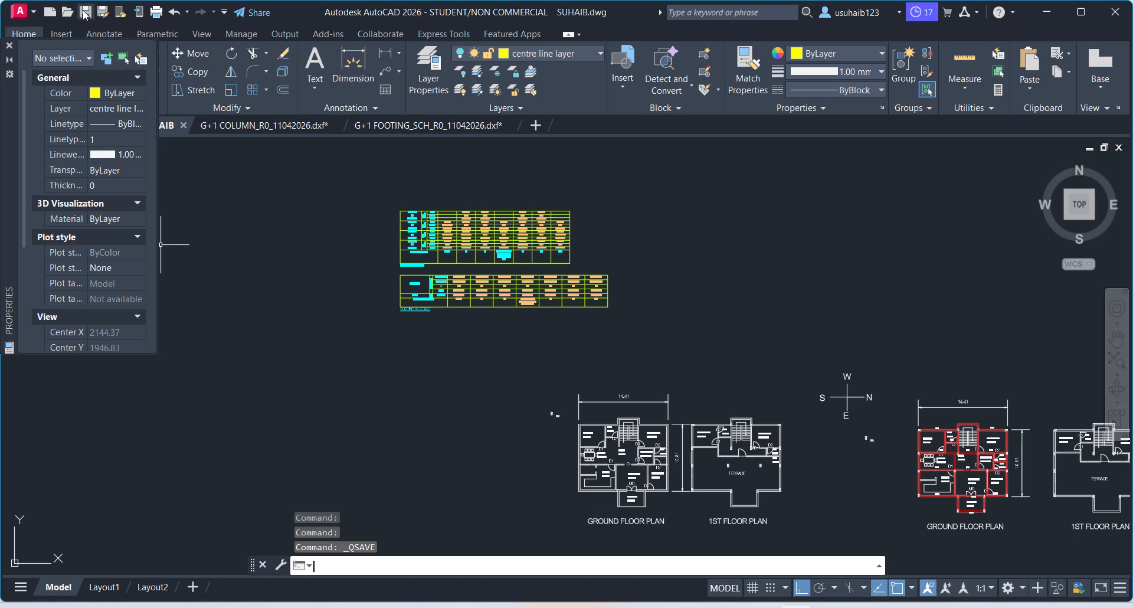
scroll(388, 289, "down", 6)
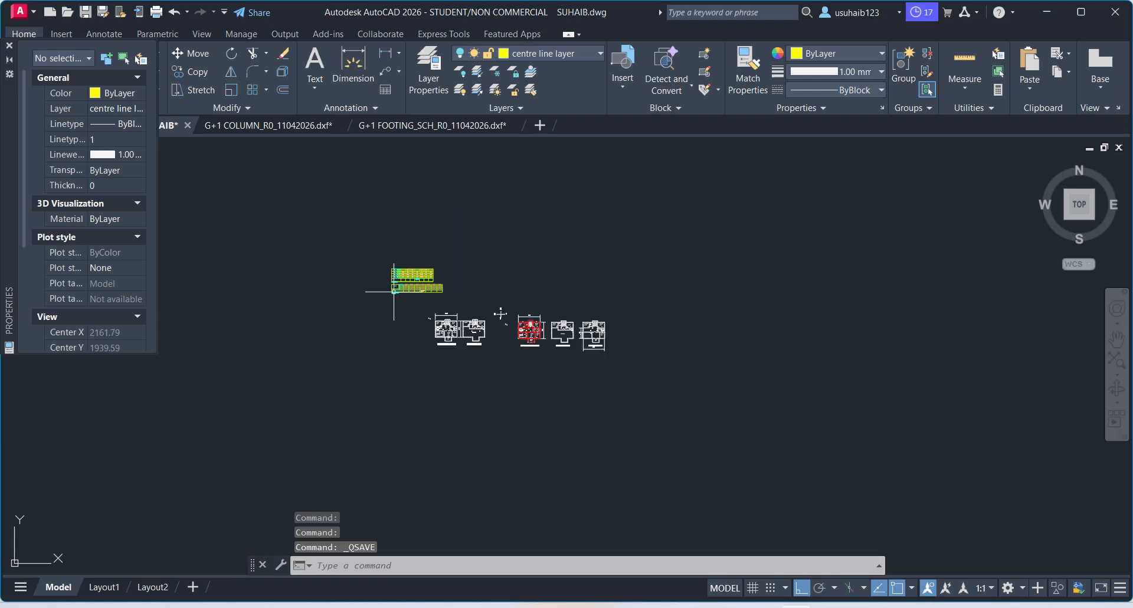